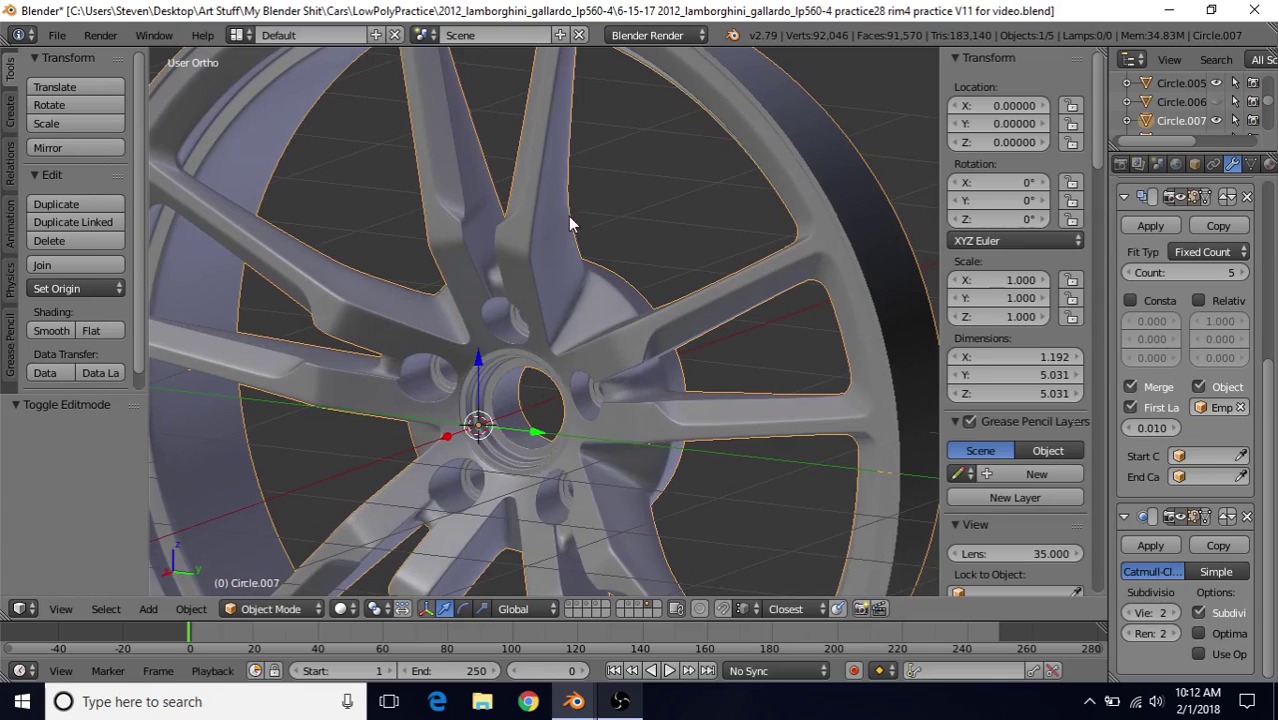
Examine the finished wheel's spokes, lug holes and rear hub face from several angles
middle_drag(581, 268, 624, 198)
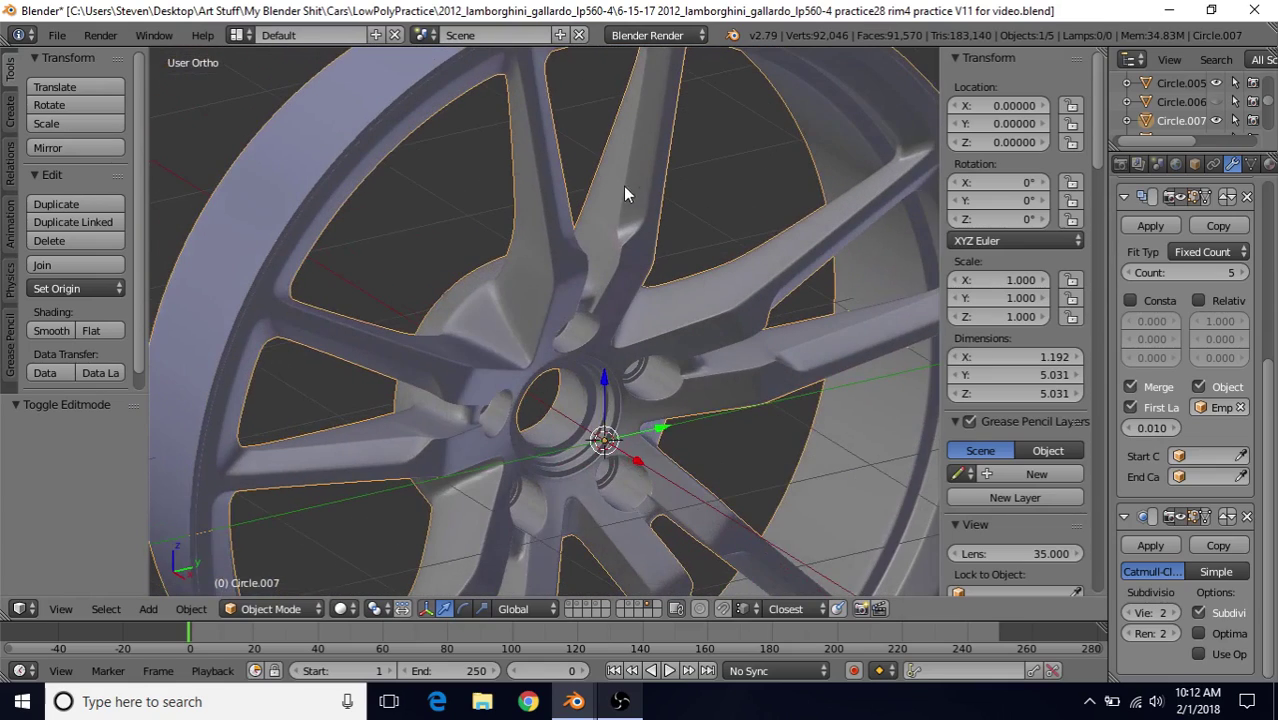
middle_drag(580, 255, 472, 247)
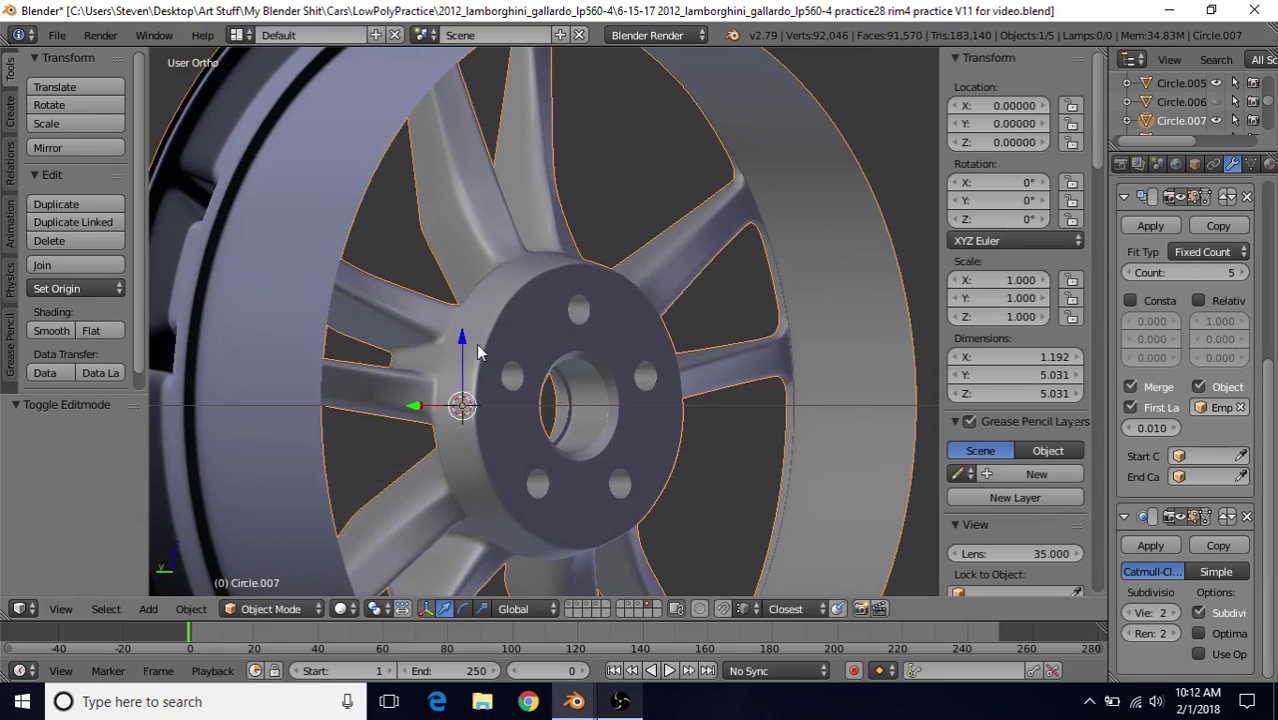
middle_drag(573, 394, 882, 420)
Switch to the other Blender window containing the wheel file 6-15-17 2012_lamborghini_gallardo_lp560-4.blend
mouse_move(574, 701)
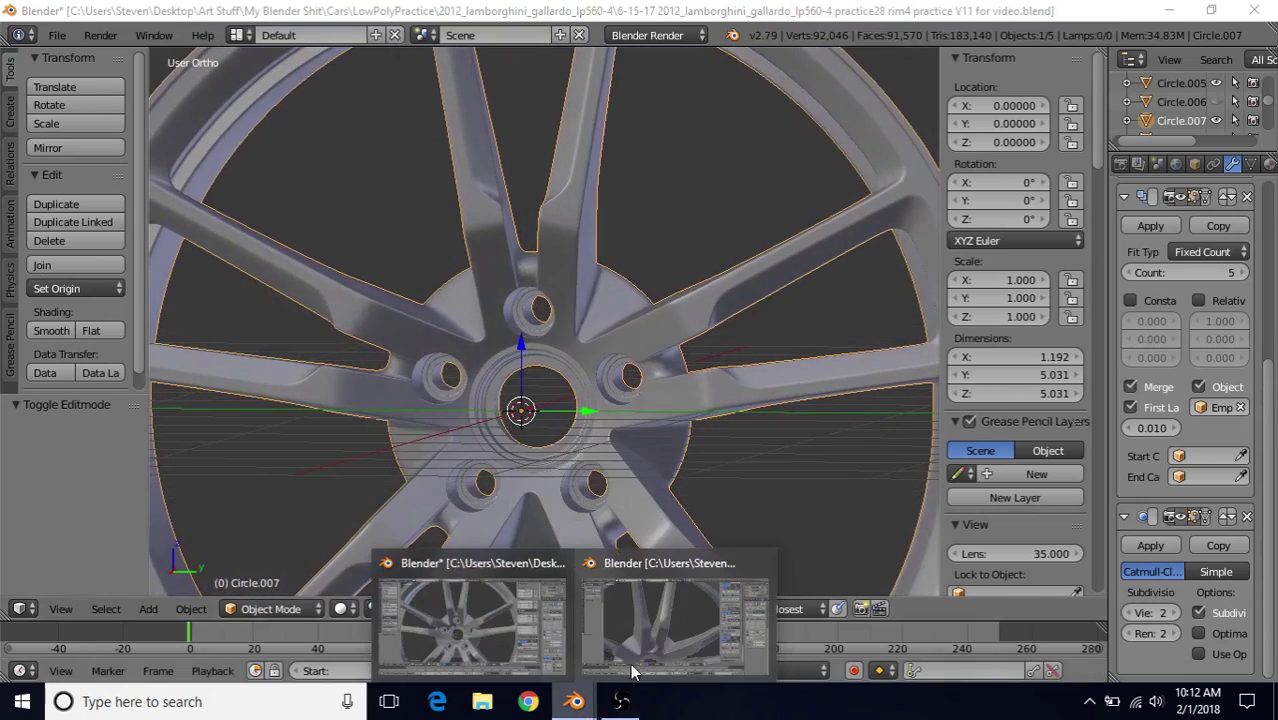
click(668, 624)
scroll(645, 505, down, 3)
middle_drag(605, 439, 533, 384)
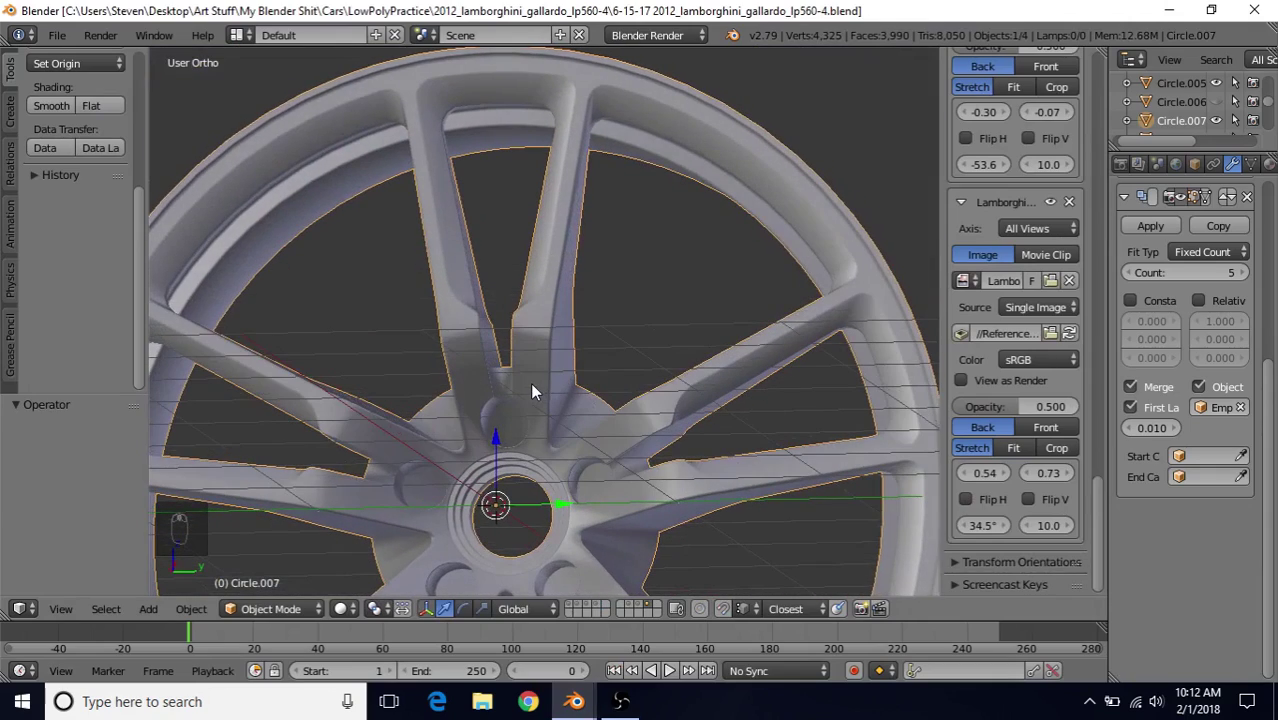
Examine the wheel's mesh topology around the lug hole and stepped centre rings in Edit Mode
key(Tab)
scroll(531, 390, up, 5)
scroll(553, 433, up, 3)
middle_drag(553, 433, 565, 334)
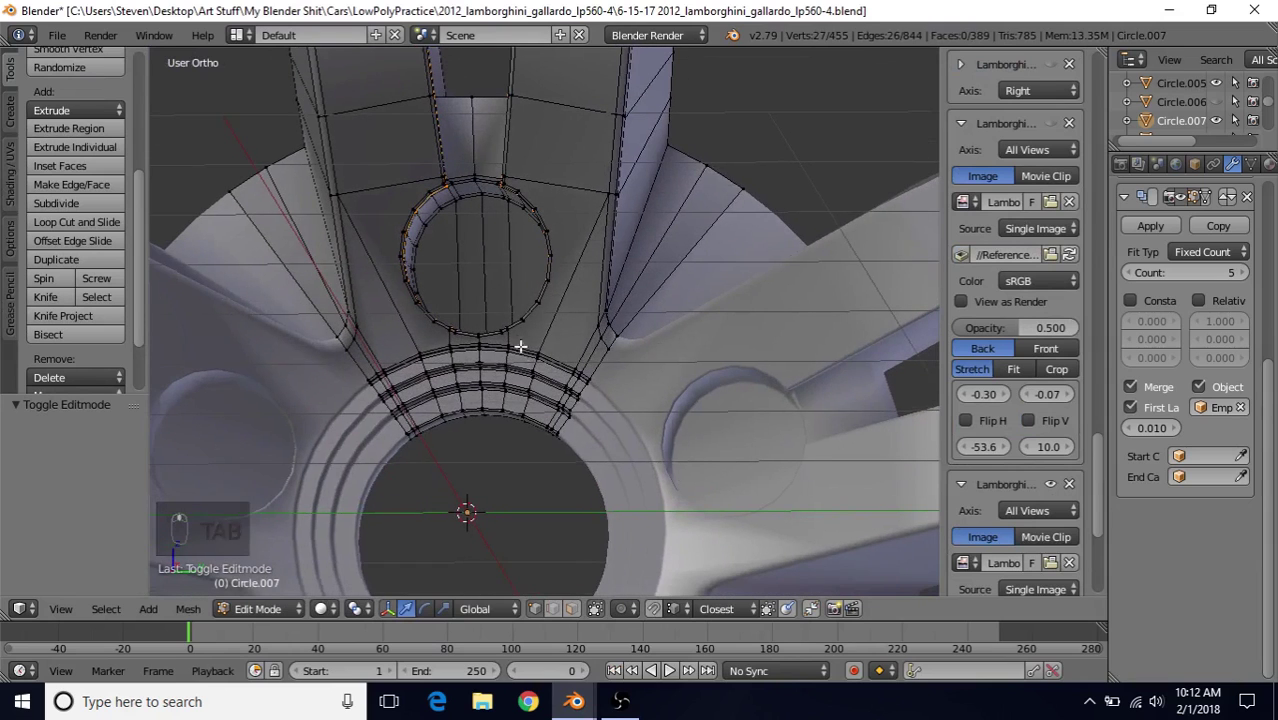
scroll(552, 402, up, 2)
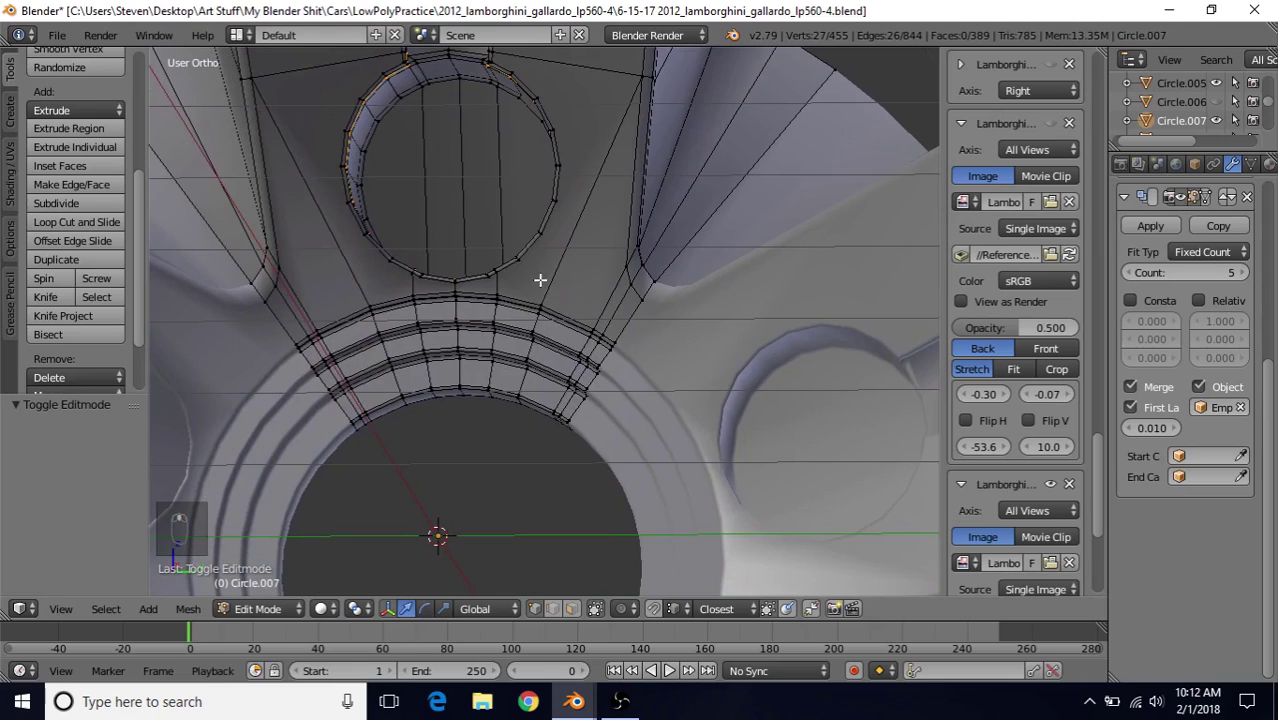
scroll(570, 376, up, 1)
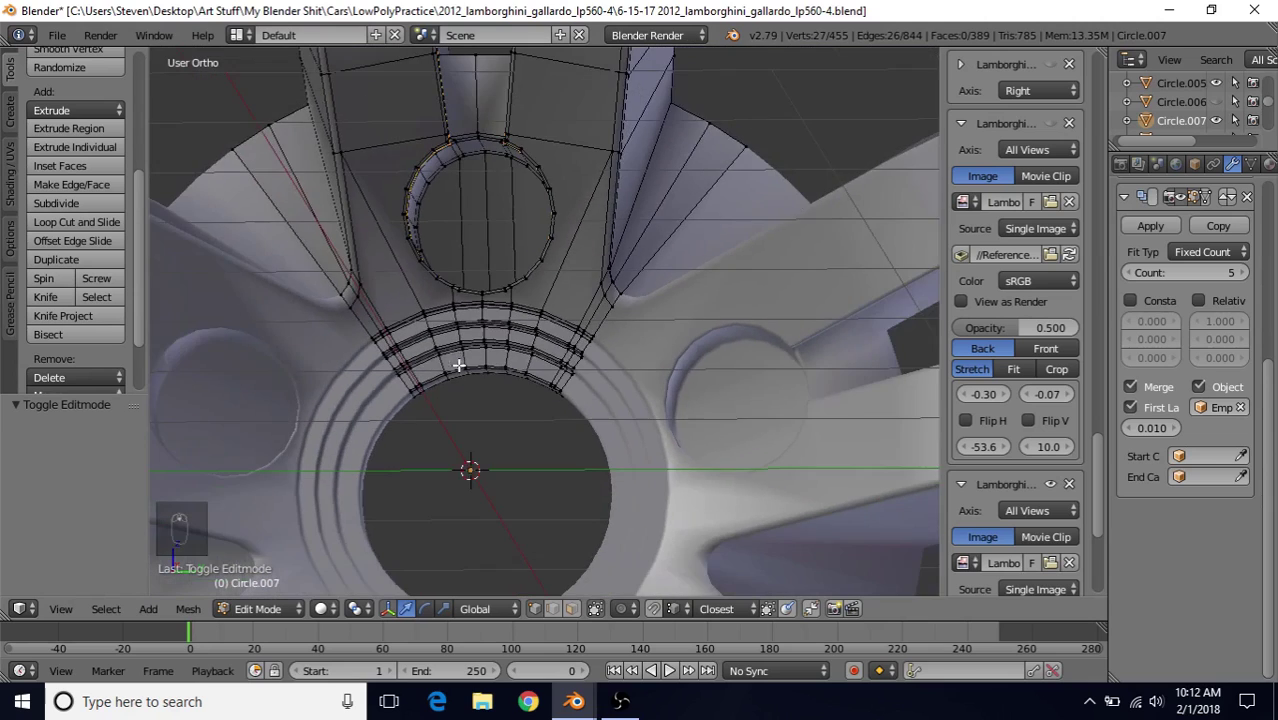
scroll(456, 366, down, 2)
middle_drag(541, 283, 544, 271)
key(Tab)
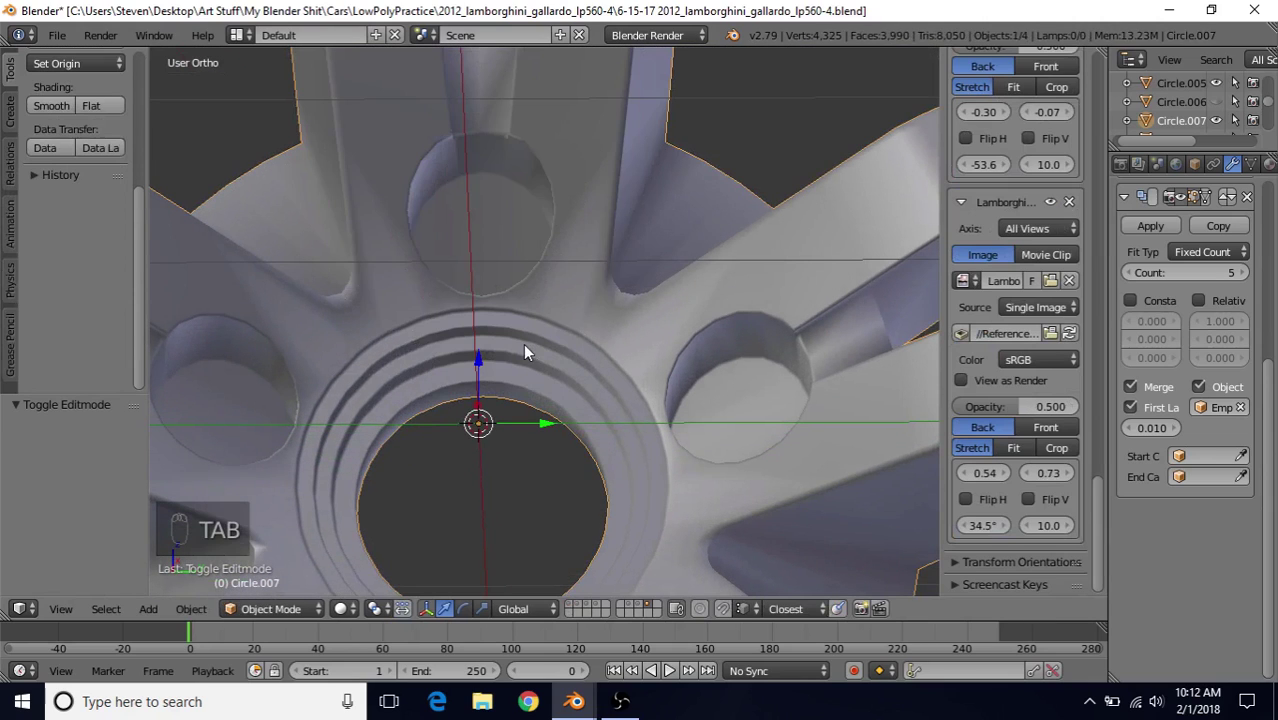
Preview the wheel with a level 2 Subdivision Surface around the lug holes and centre rings, and remove the modifier
key(ctrl+2)
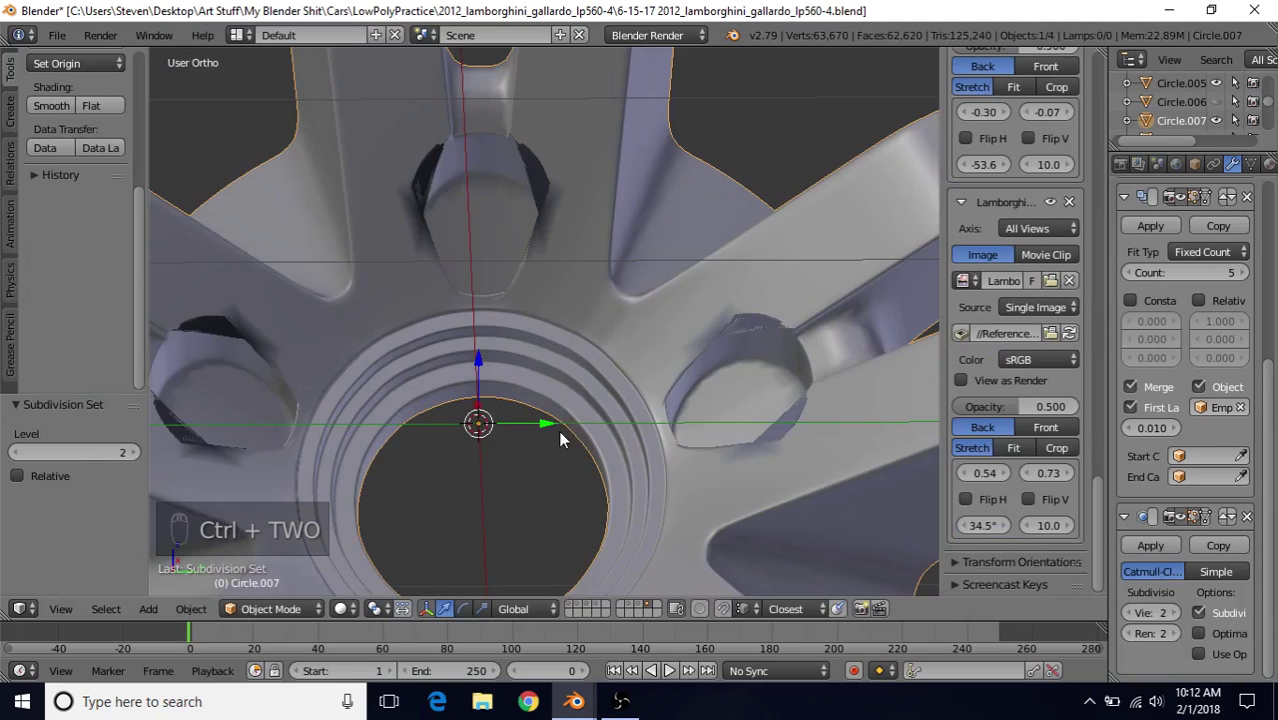
scroll(560, 428, up, 2)
shift+middle_drag(583, 409, 593, 328)
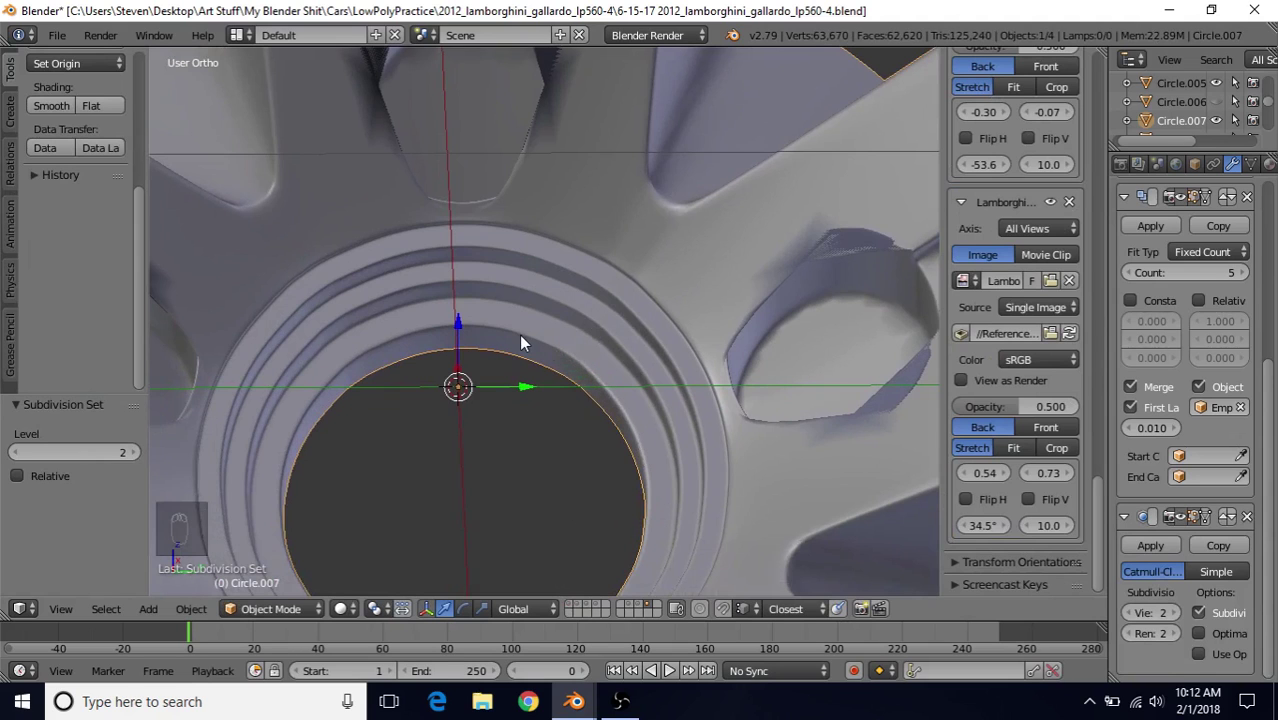
scroll(491, 359, down, 5)
middle_drag(542, 316, 542, 334)
scroll(547, 337, up, 5)
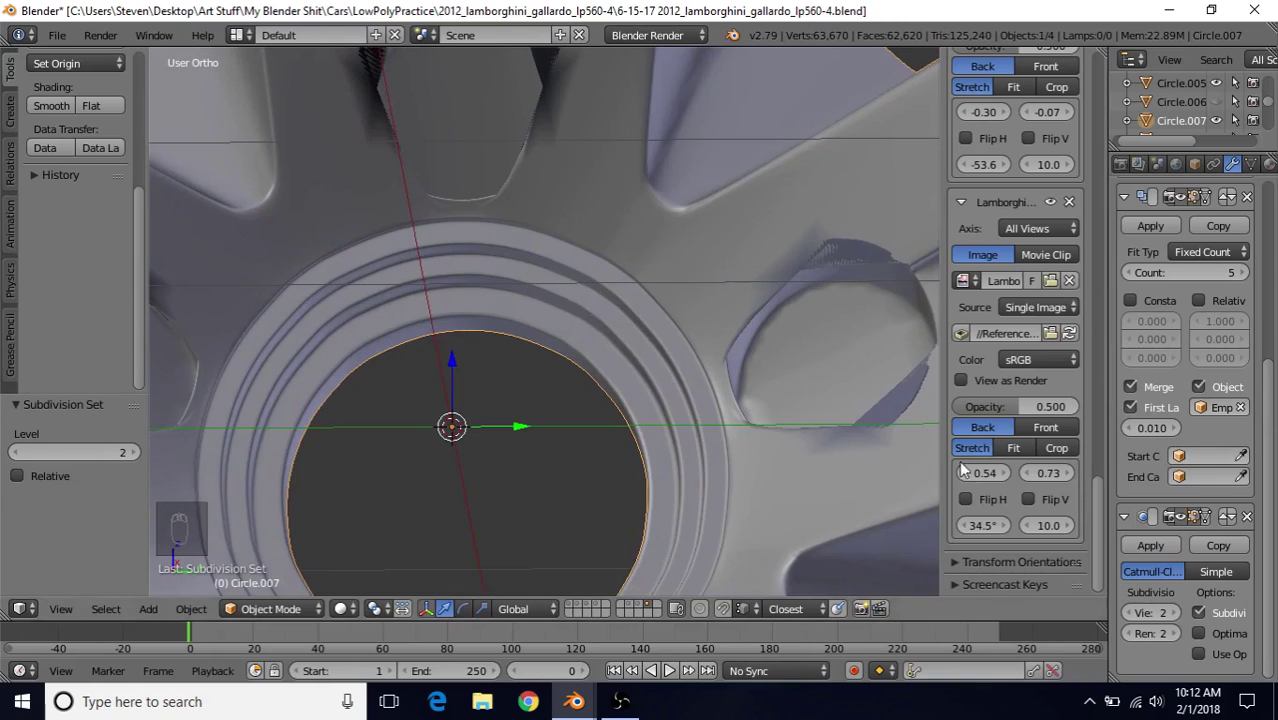
click(1246, 516)
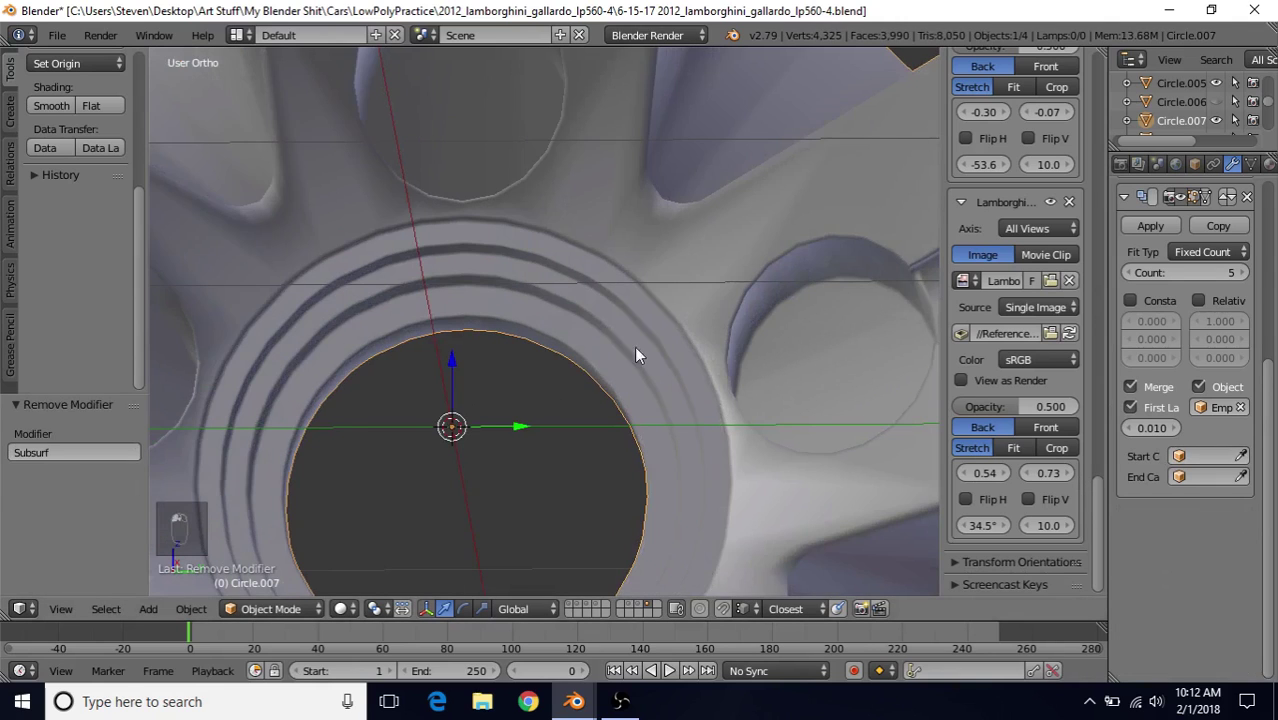
In Edit Mode, slide the second radial edge path from the centreline across the hub rings outward by a factor of 0.384
key(Tab)
scroll(580, 355, up, 1)
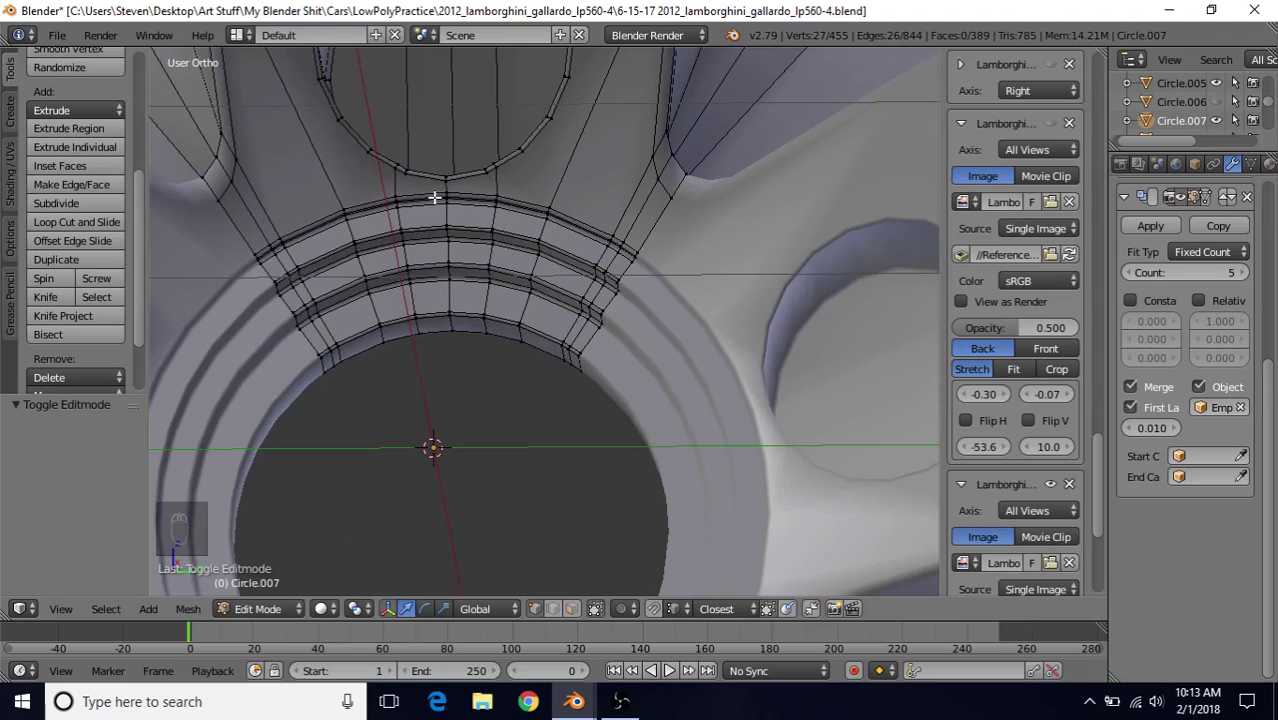
scroll(547, 304, down, 1)
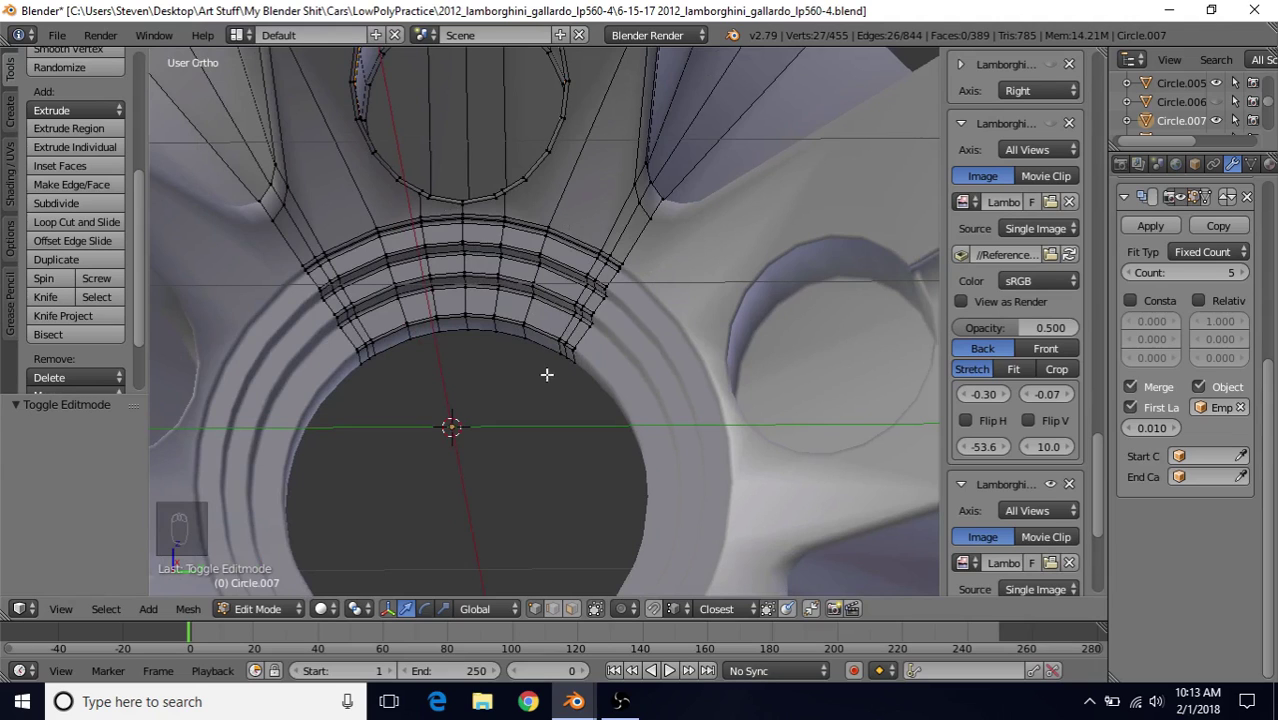
scroll(500, 310, up, 2)
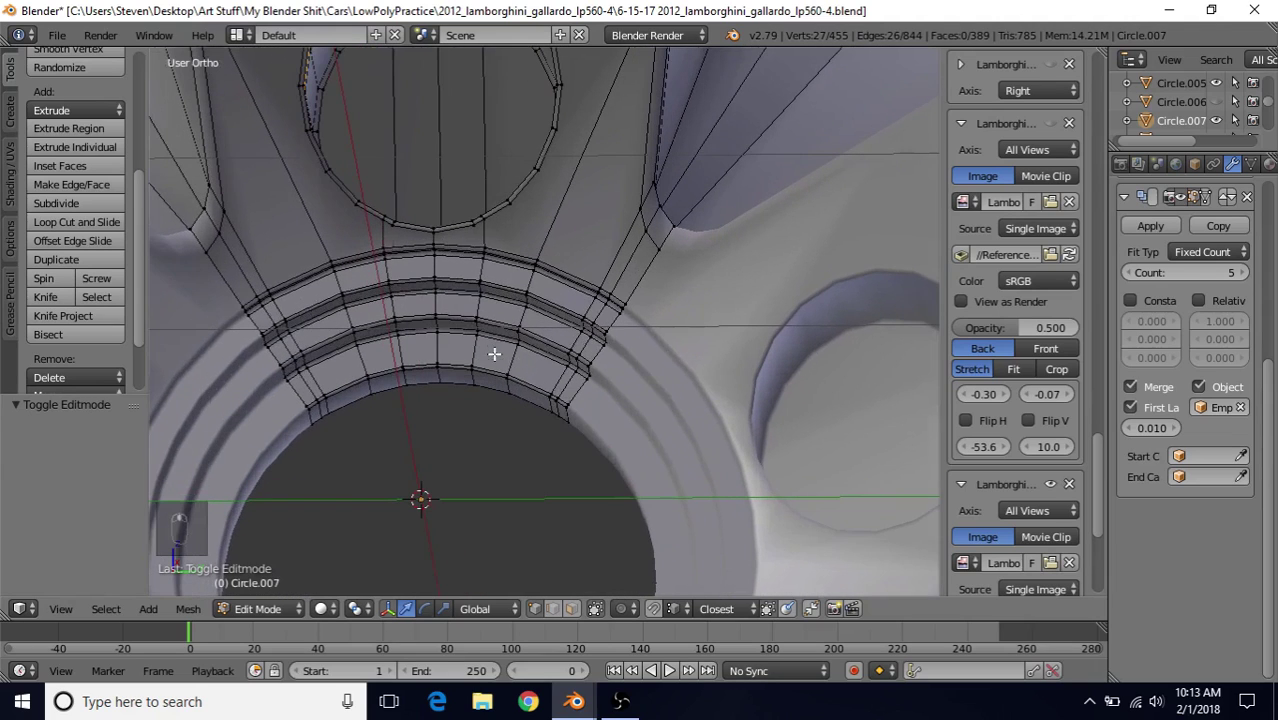
scroll(445, 245, up, 1)
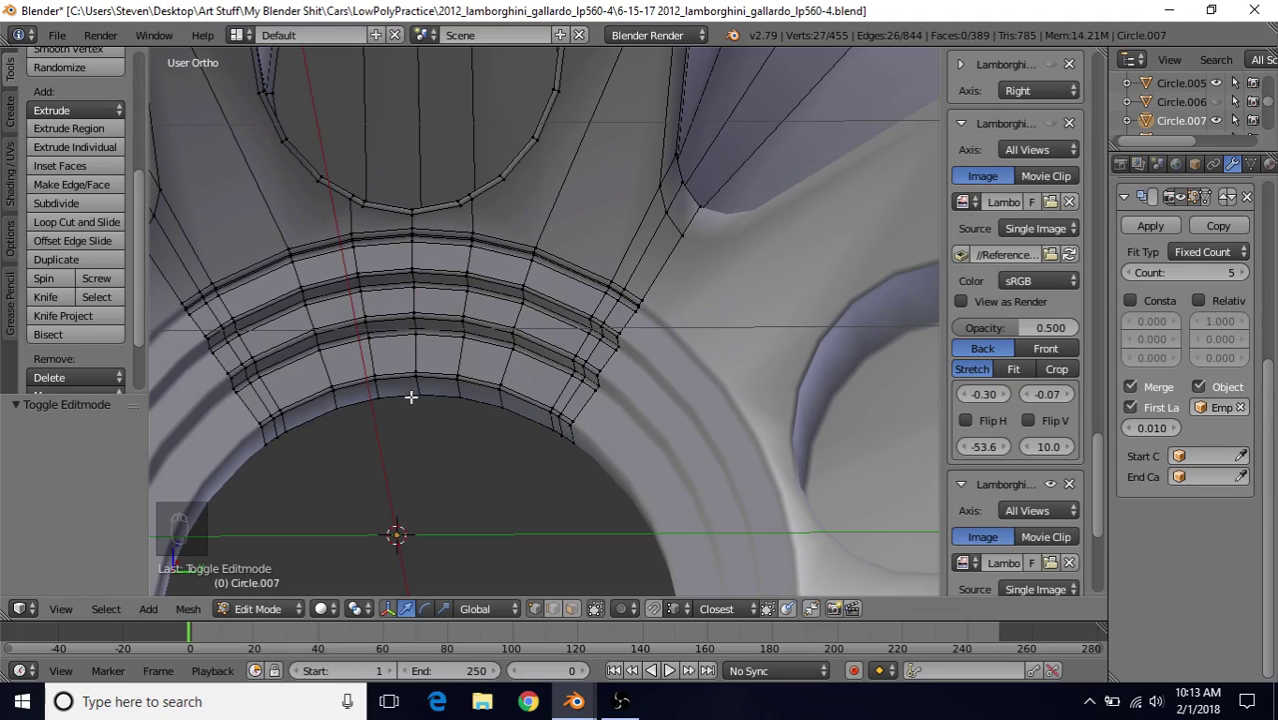
right_click(535, 243)
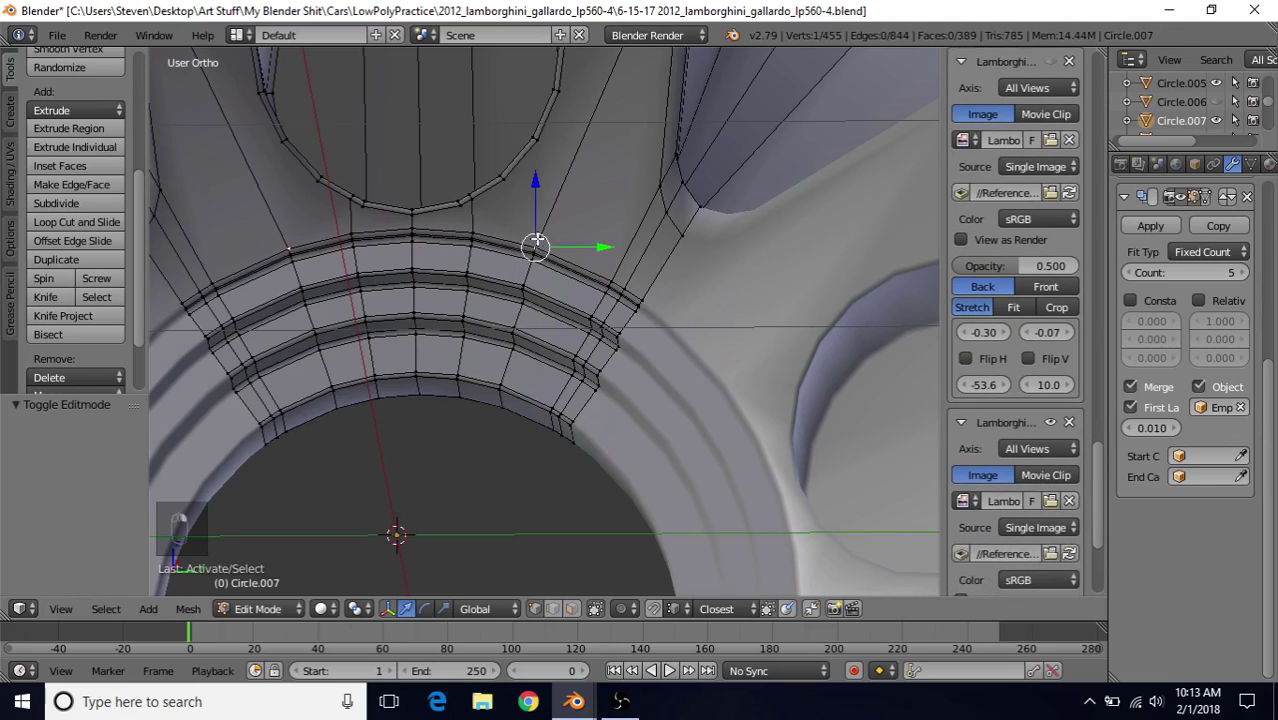
ctrl+right_click(499, 412)
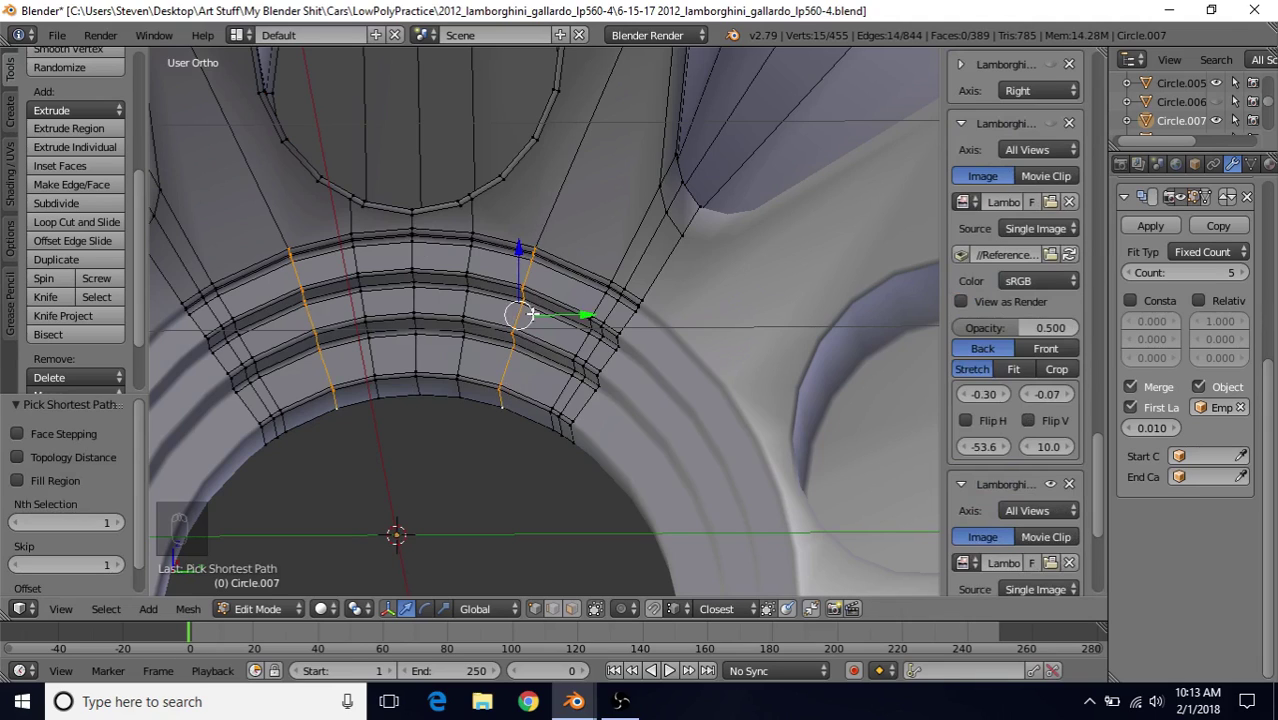
key(q)
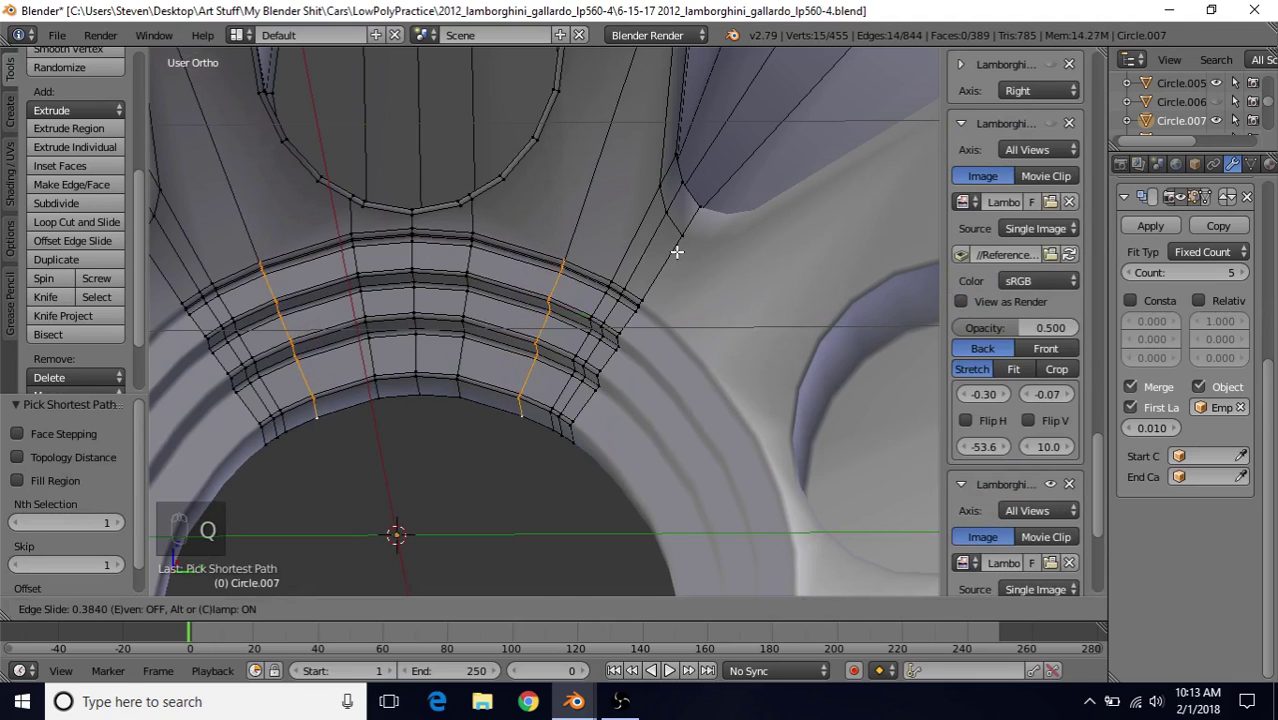
click(677, 252)
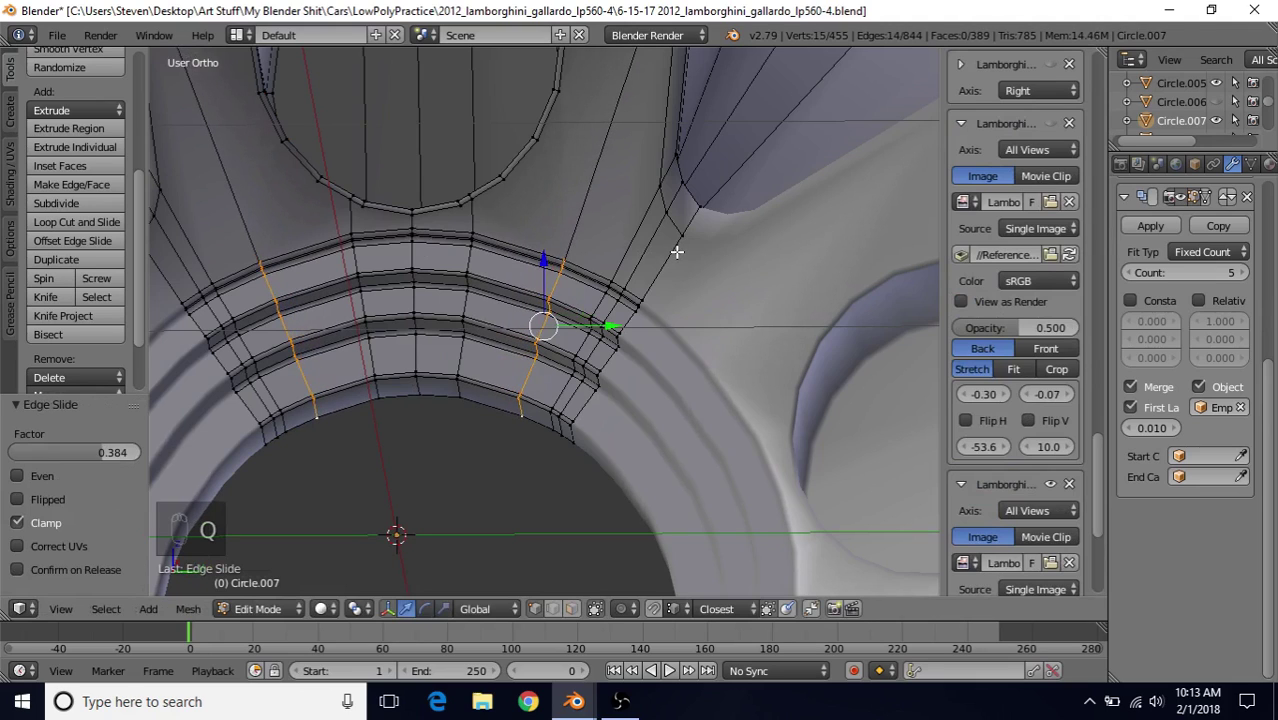
Slide the radial edge path nearest the centreline across the hub rings outward by a factor of -0.263
right_click(473, 231)
ctrl+right_click(462, 396)
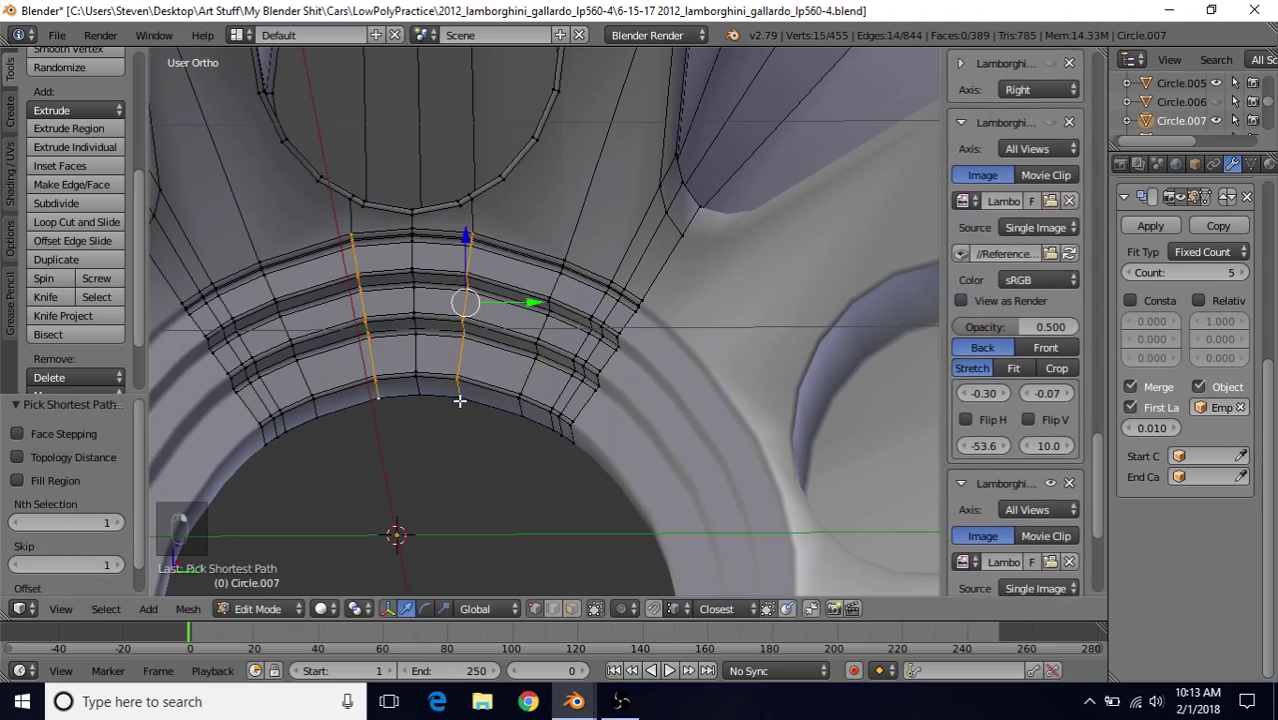
key(q)
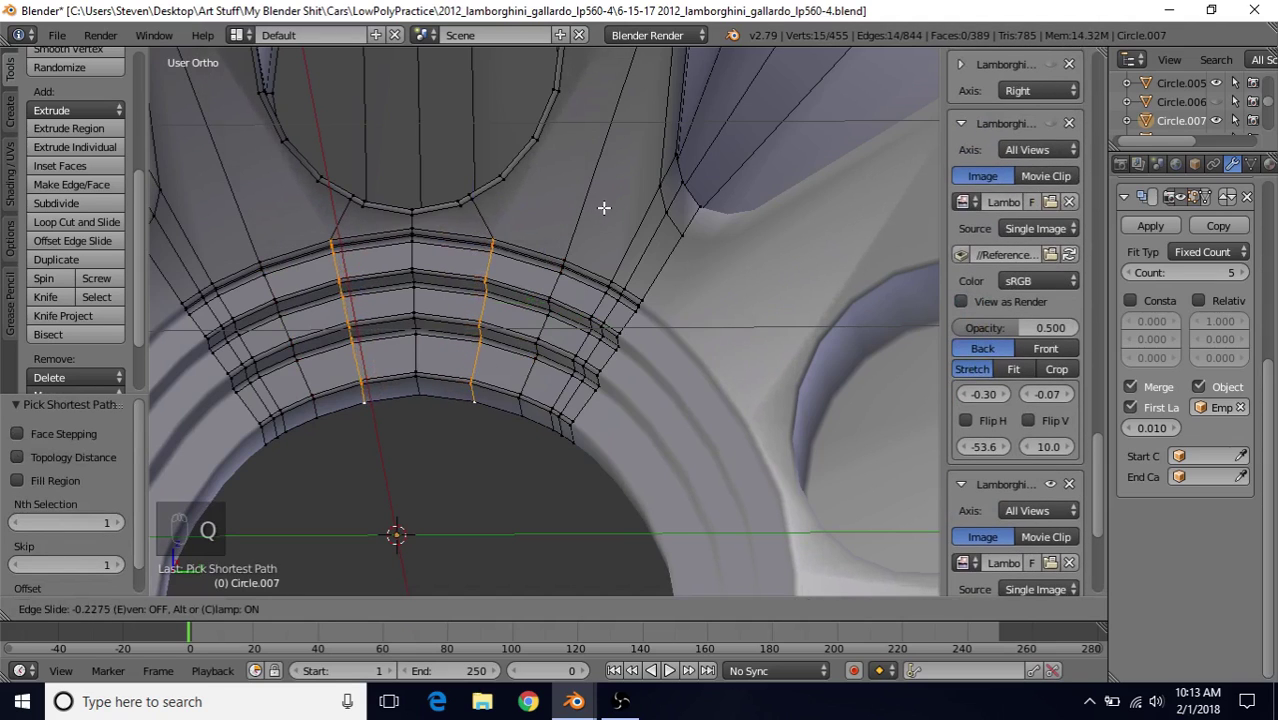
click(604, 207)
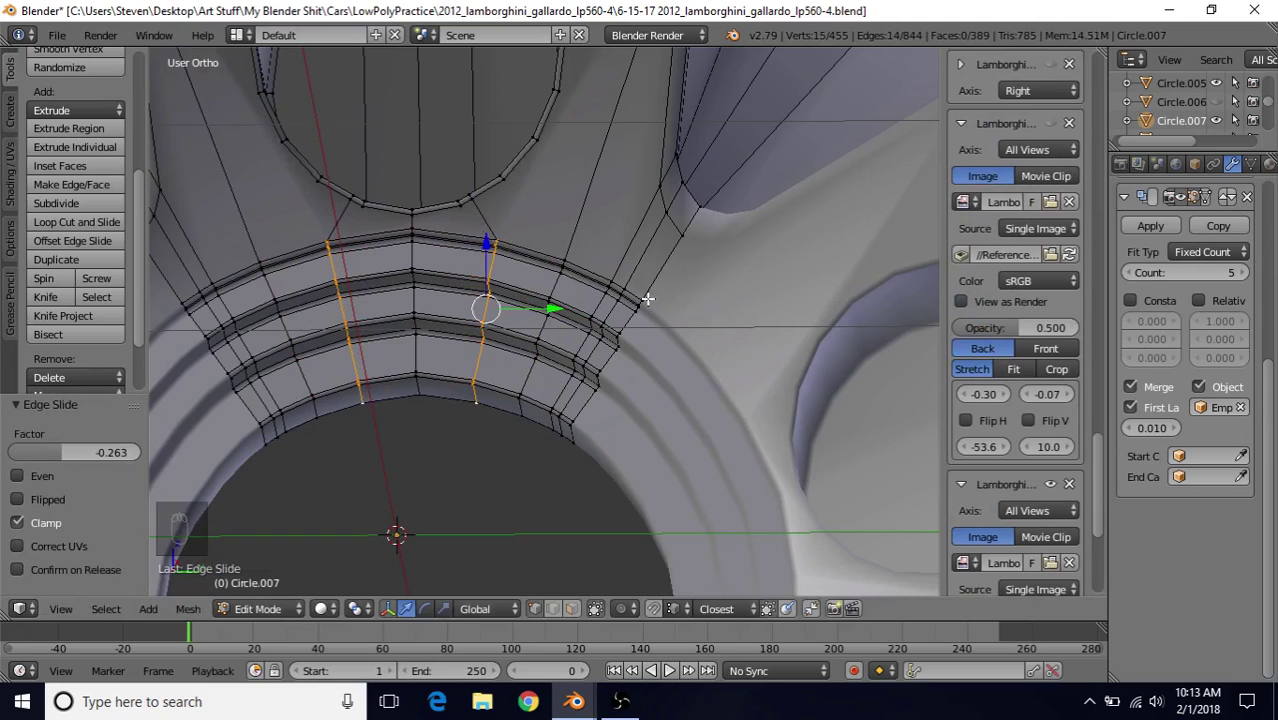
Fine-tune the hub rings' radial spacing by sliding the second edge path about 0.10 outward and the first by 0.042 towards the centreline
right_click(572, 263)
ctrl+right_click(523, 417)
key(q)
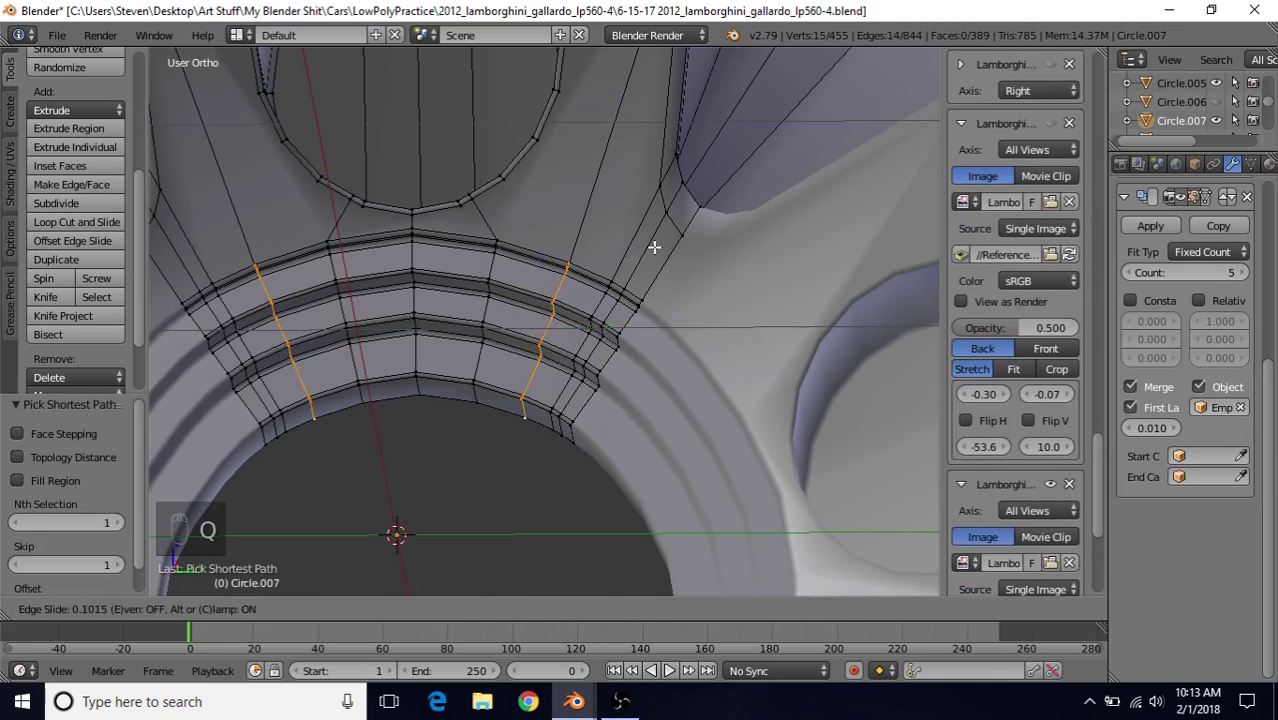
click(654, 247)
right_click(504, 244)
ctrl+right_click(477, 401)
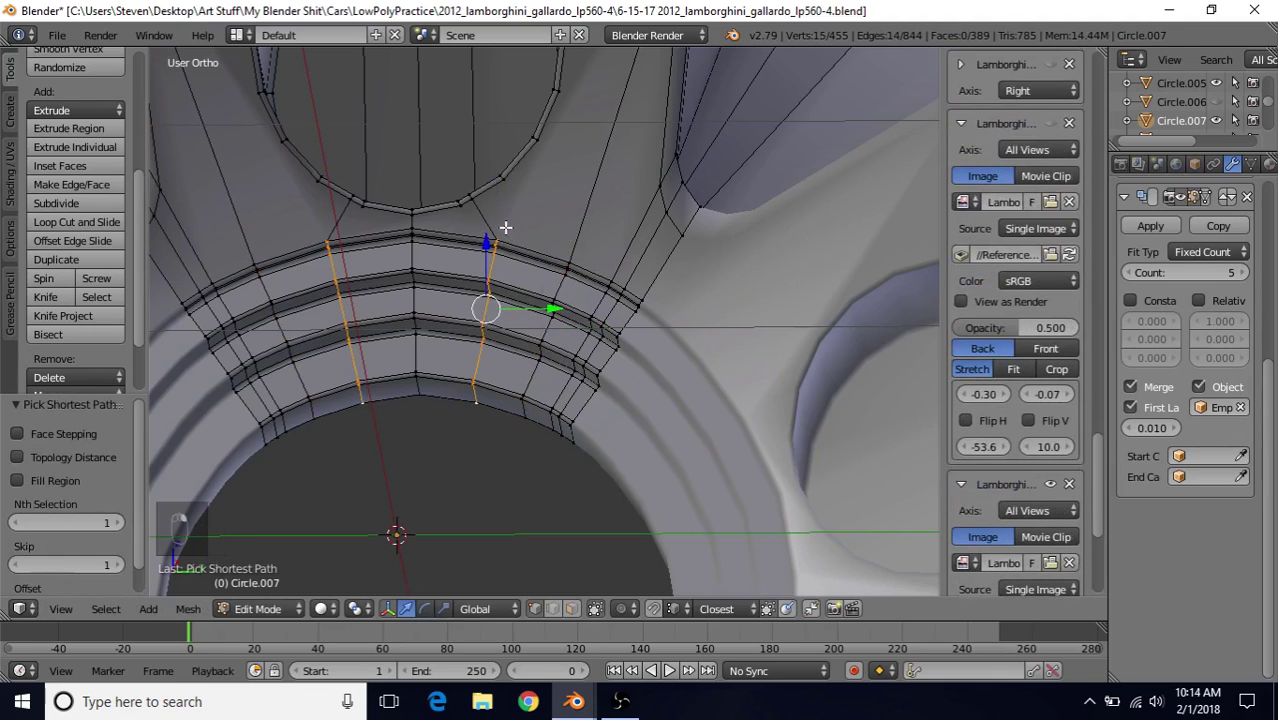
key(q)
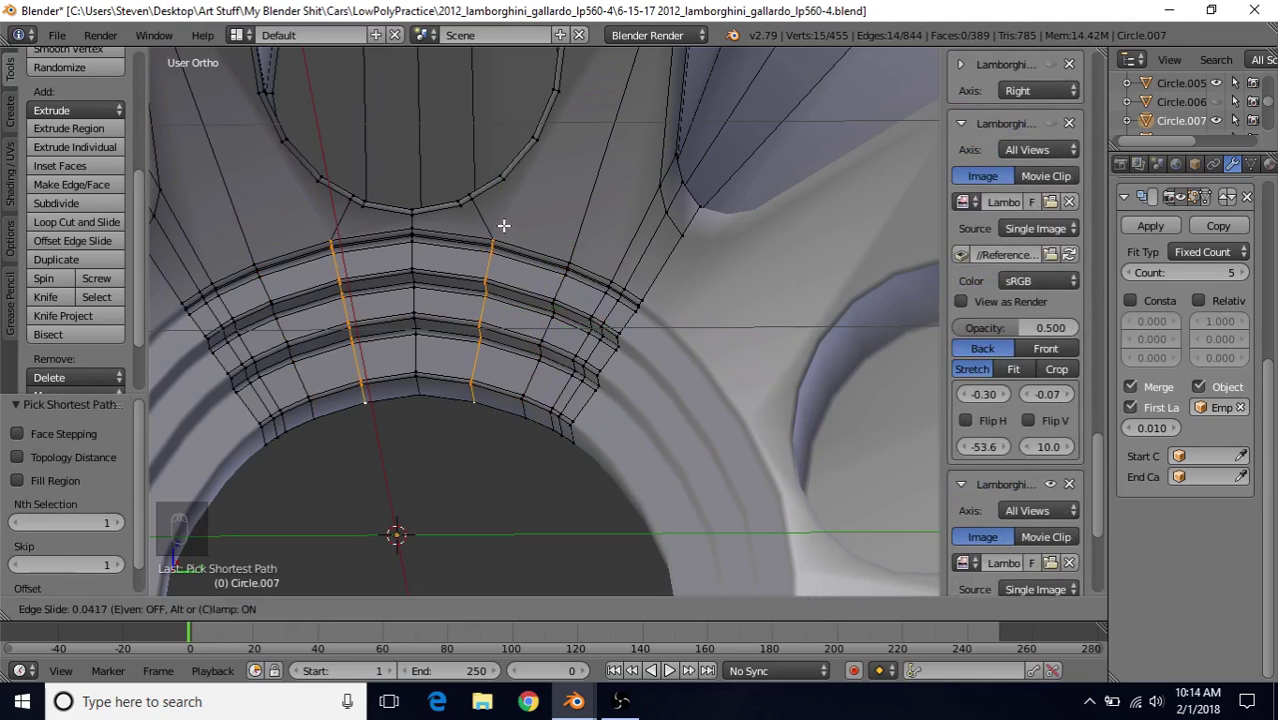
click(503, 226)
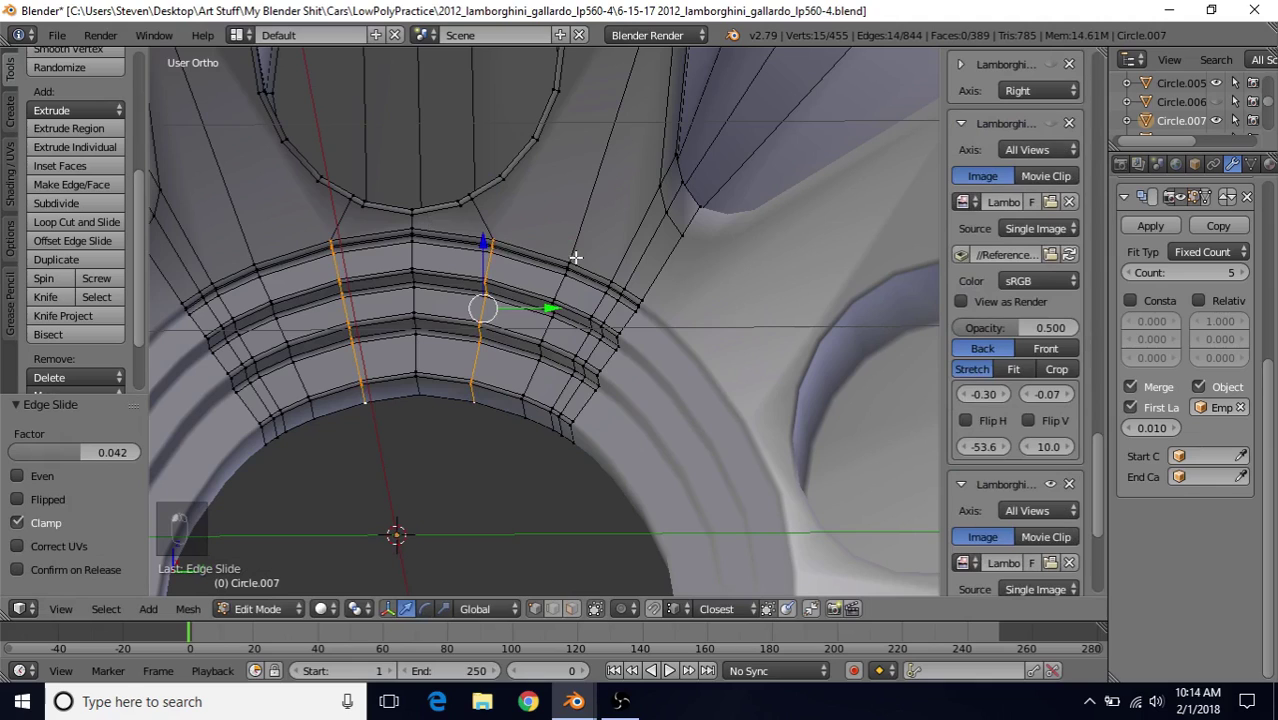
Dissolve the two closely spaced radial edge paths beside the segment's side border across the stepped hub rings
right_click(624, 292)
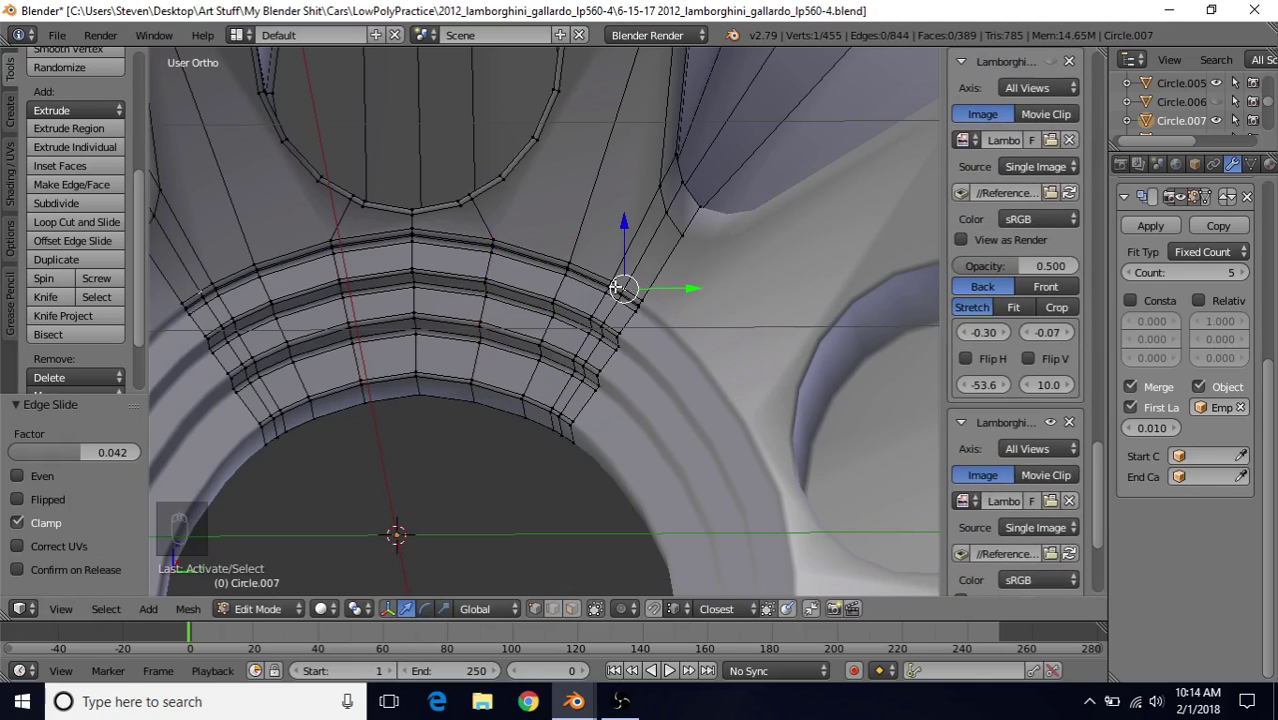
ctrl+right_click(560, 440)
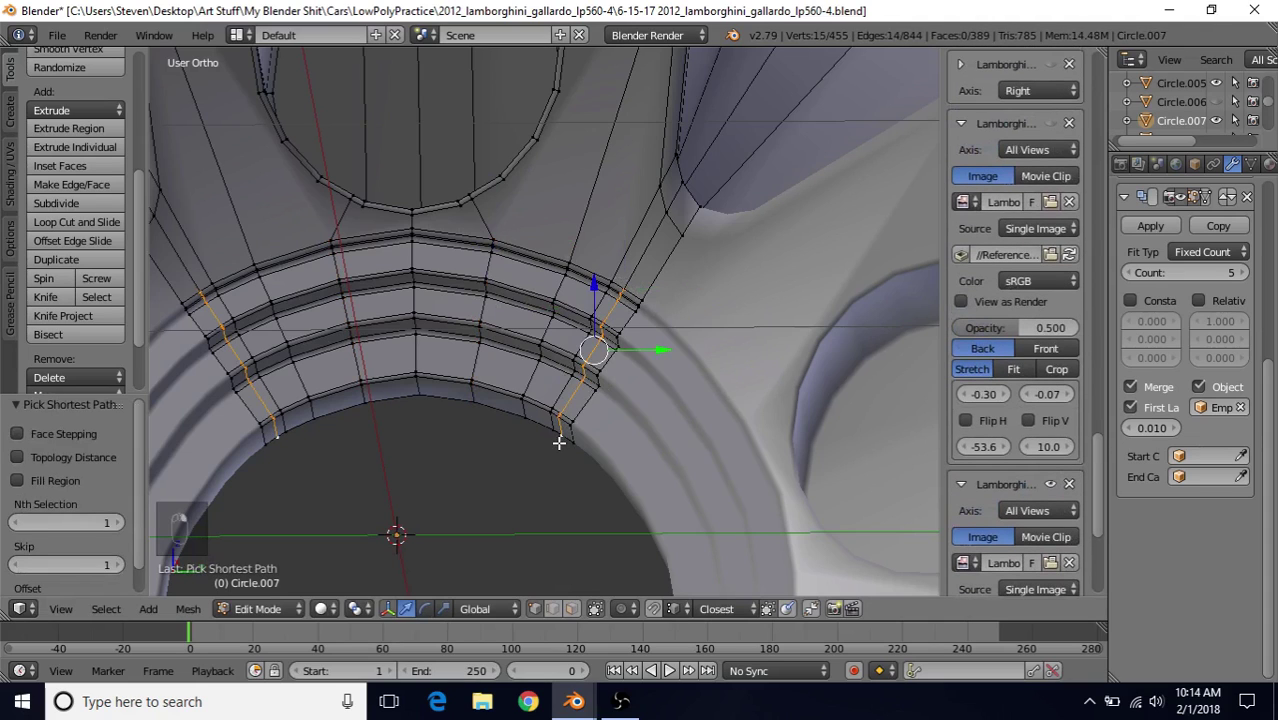
key(Delete)
click(579, 392)
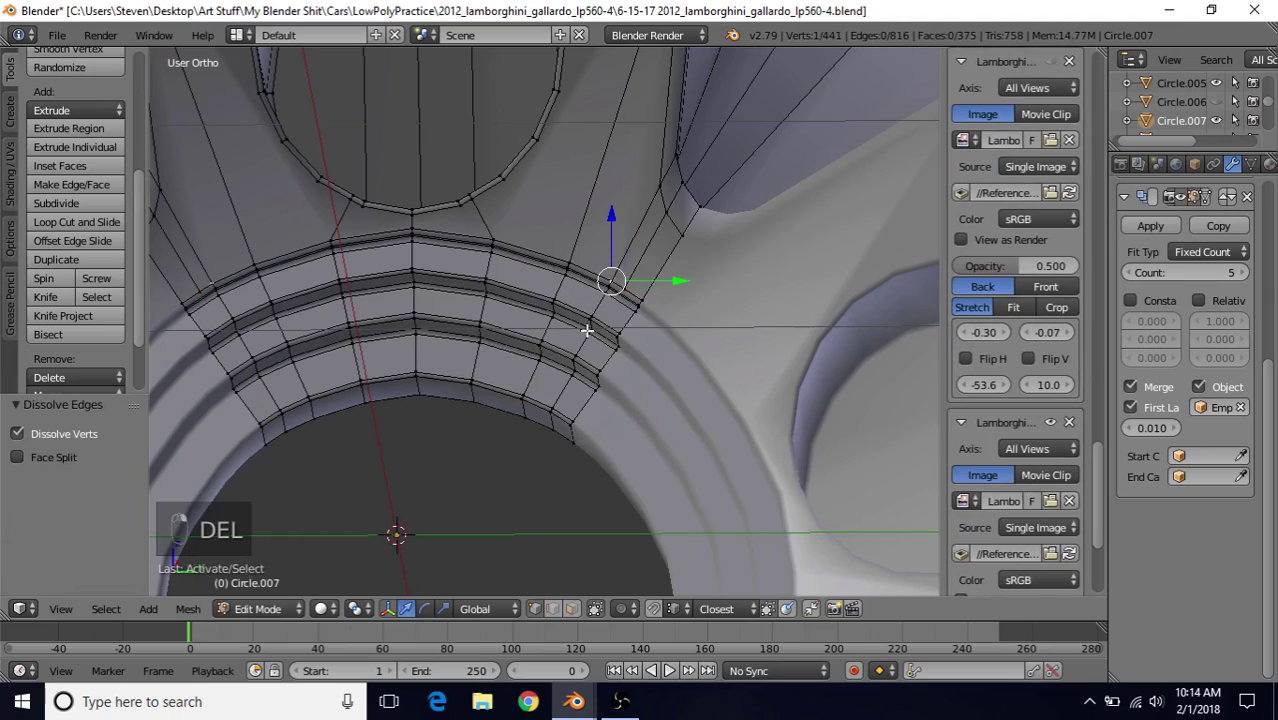
ctrl+right_click(545, 452)
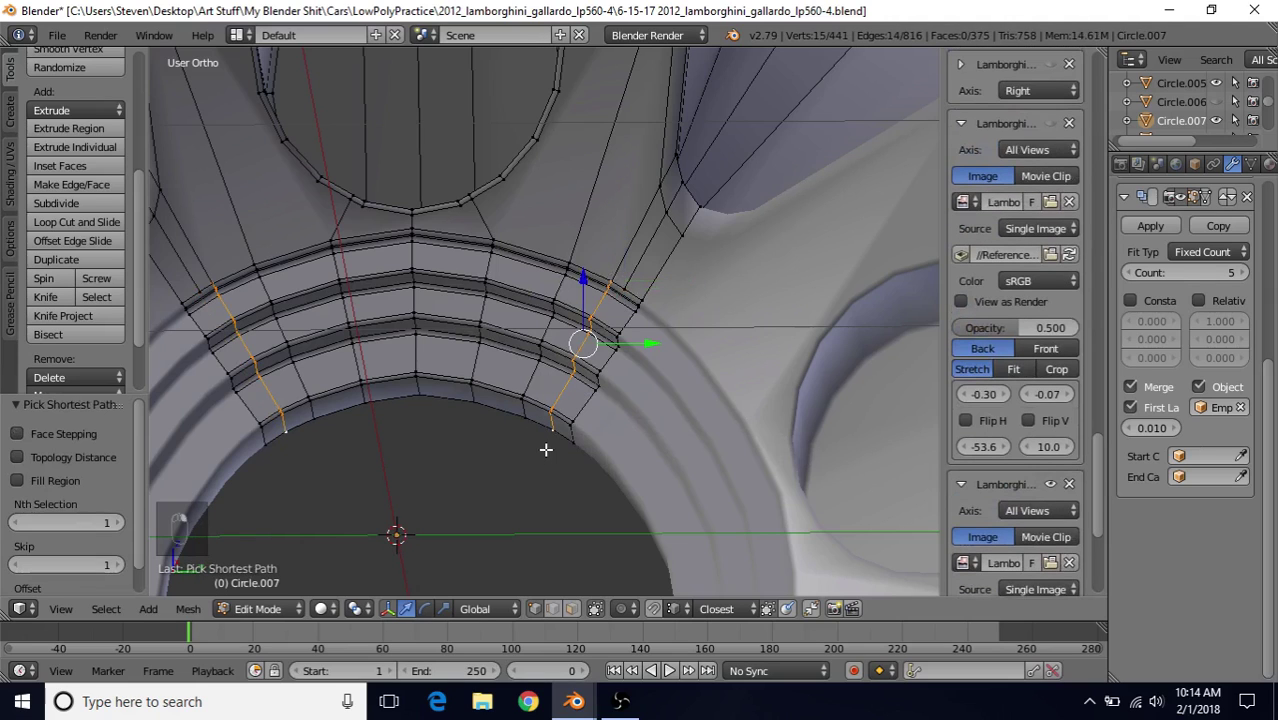
key(Delete)
click(545, 450)
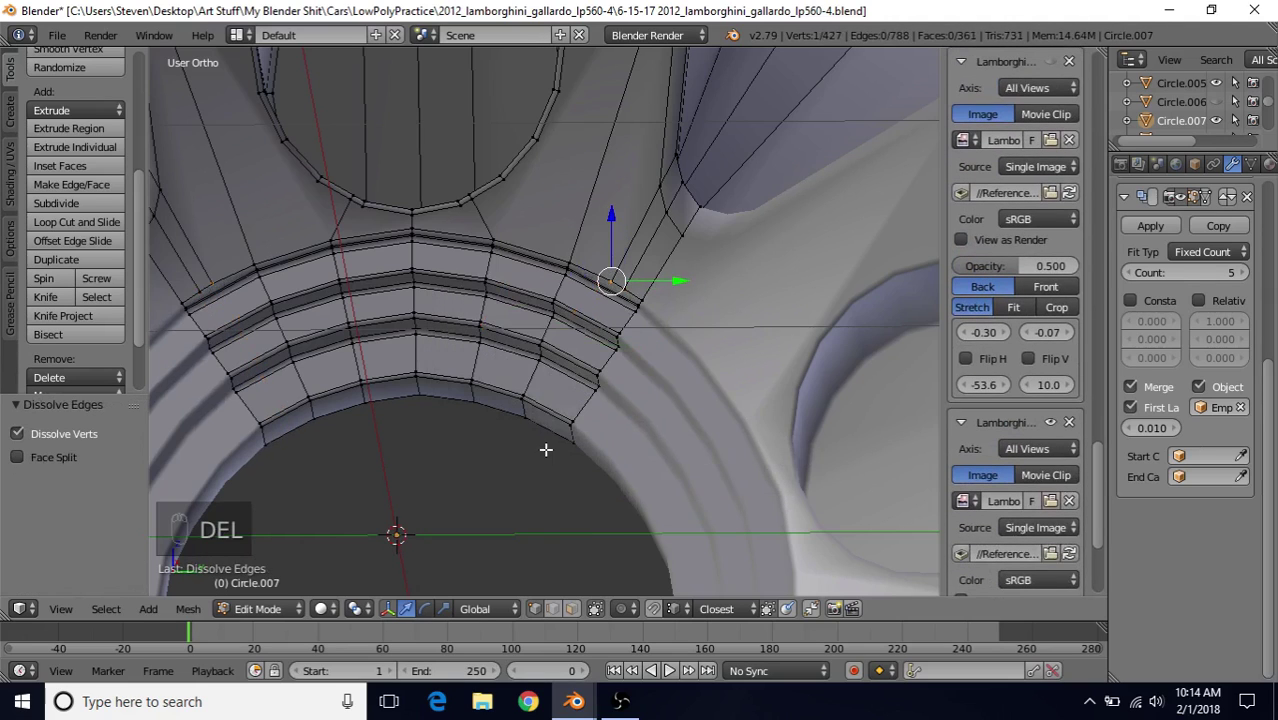
Merge the two leftover vertices on the outermost hub ring into the neighbouring radial edge path's vertex using At Last
shift+right_click(620, 284)
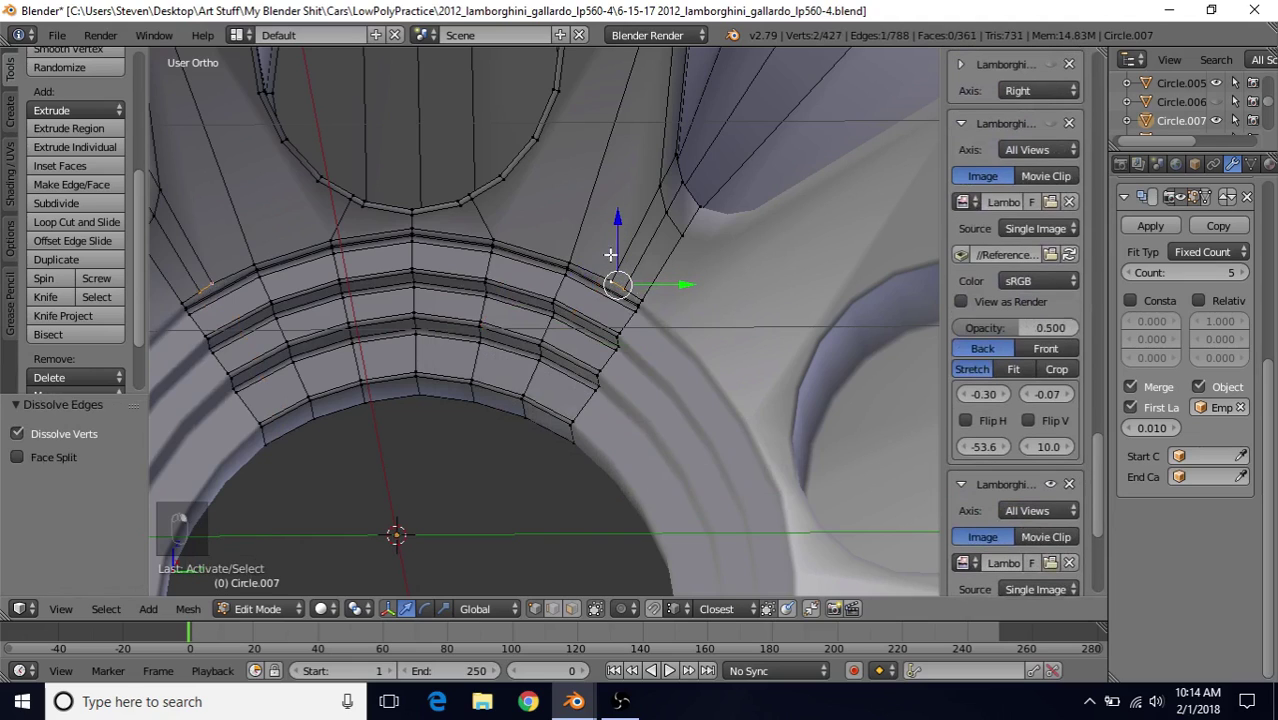
shift+right_click(573, 255)
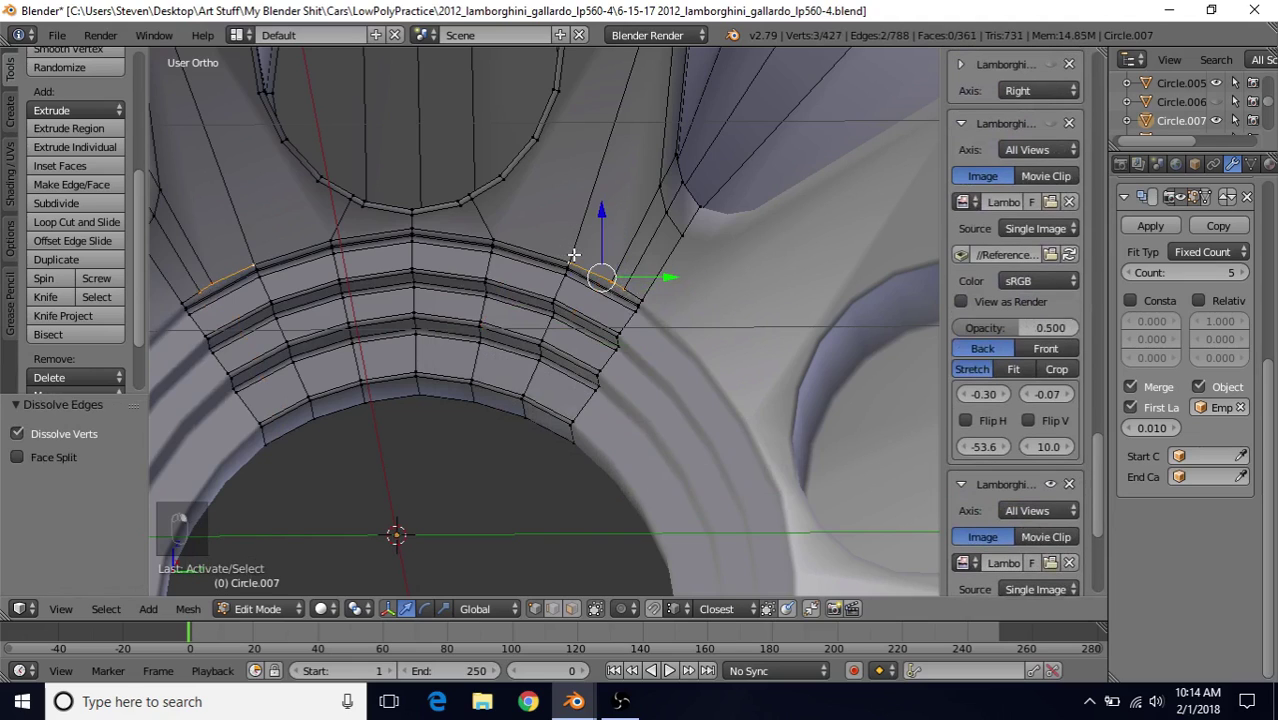
key(alt+m)
click(573, 256)
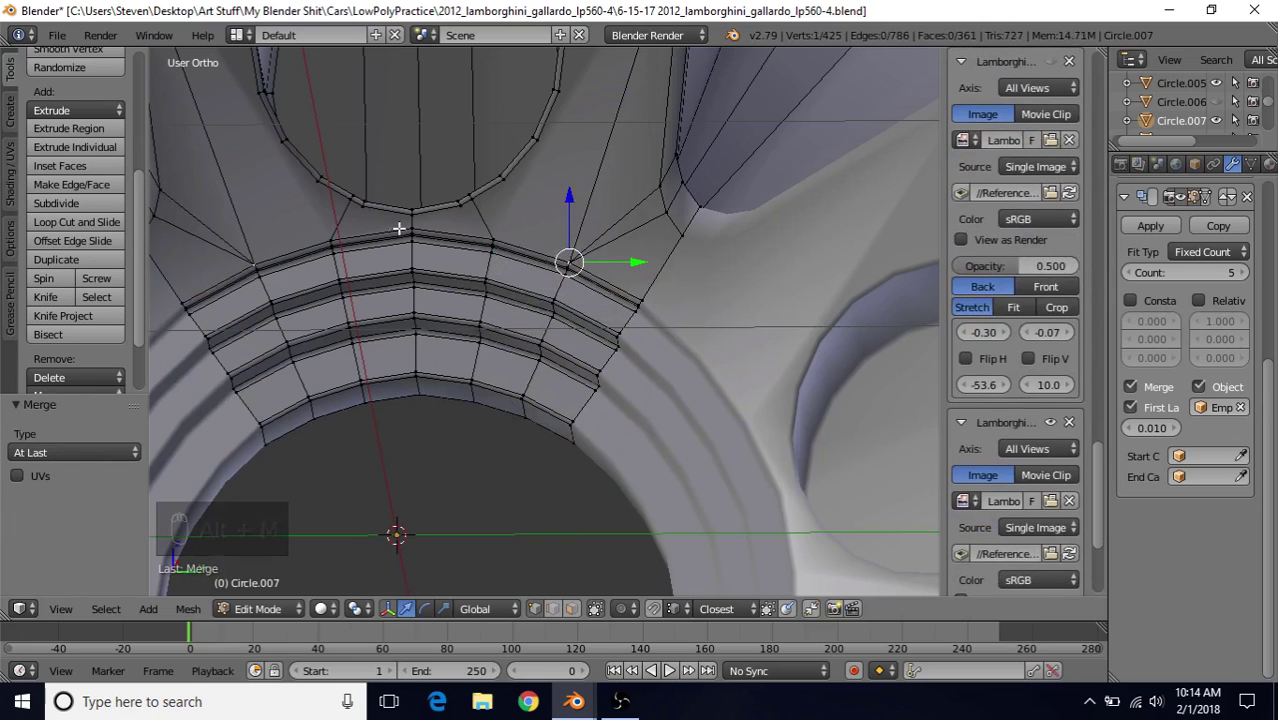
Preview the wheel with a level 2 subdivision surface, and remove that modifier again
scroll(635, 321, down, 2)
key(Tab)
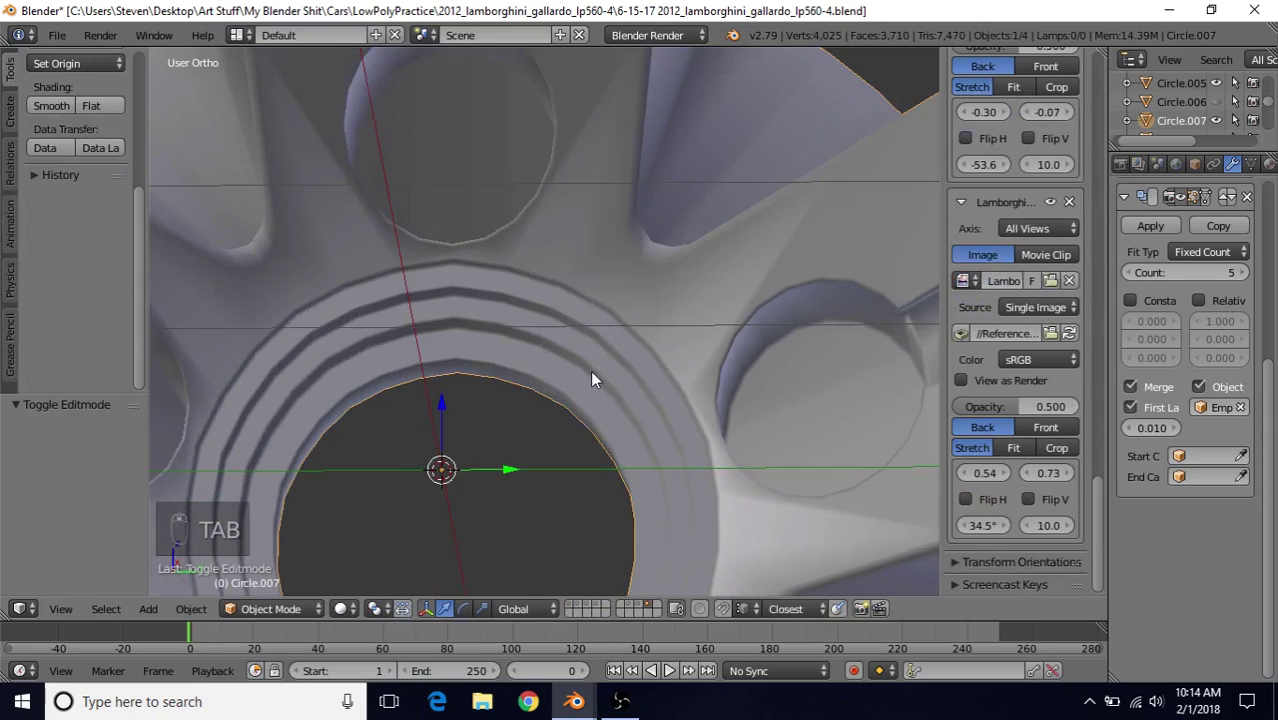
key(ctrl+2)
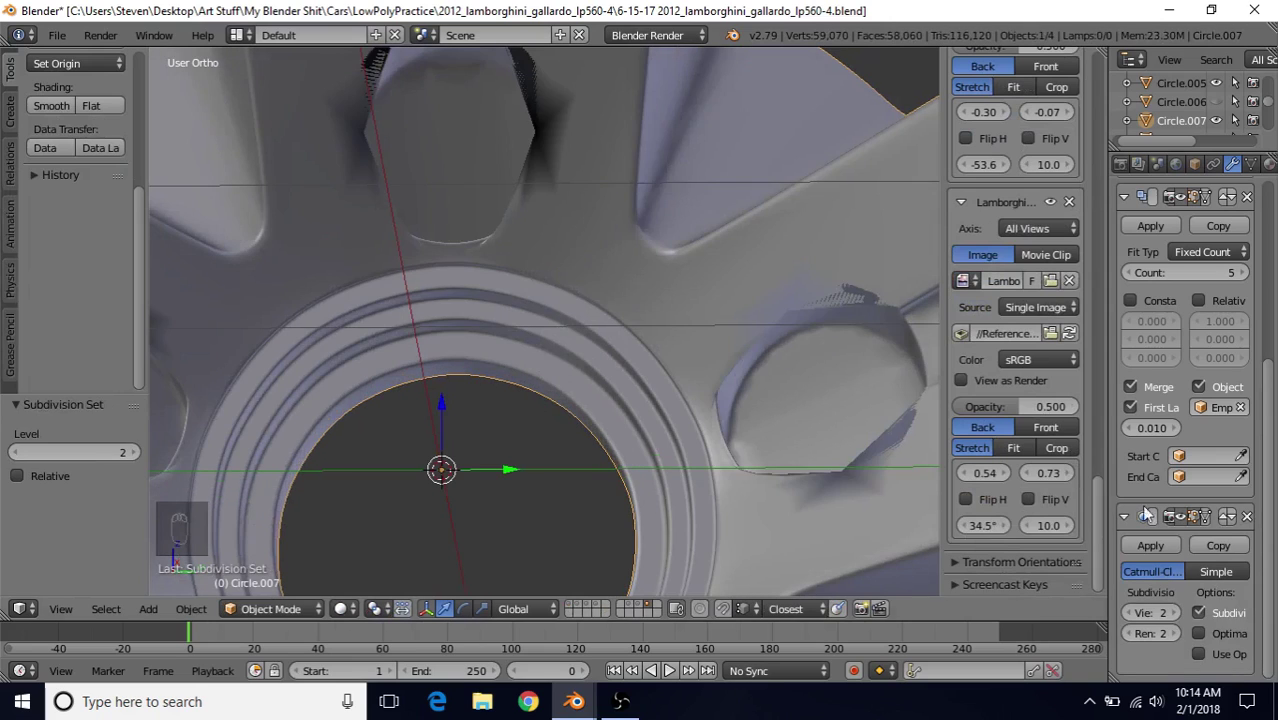
click(1246, 517)
scroll(540, 405, down, 2)
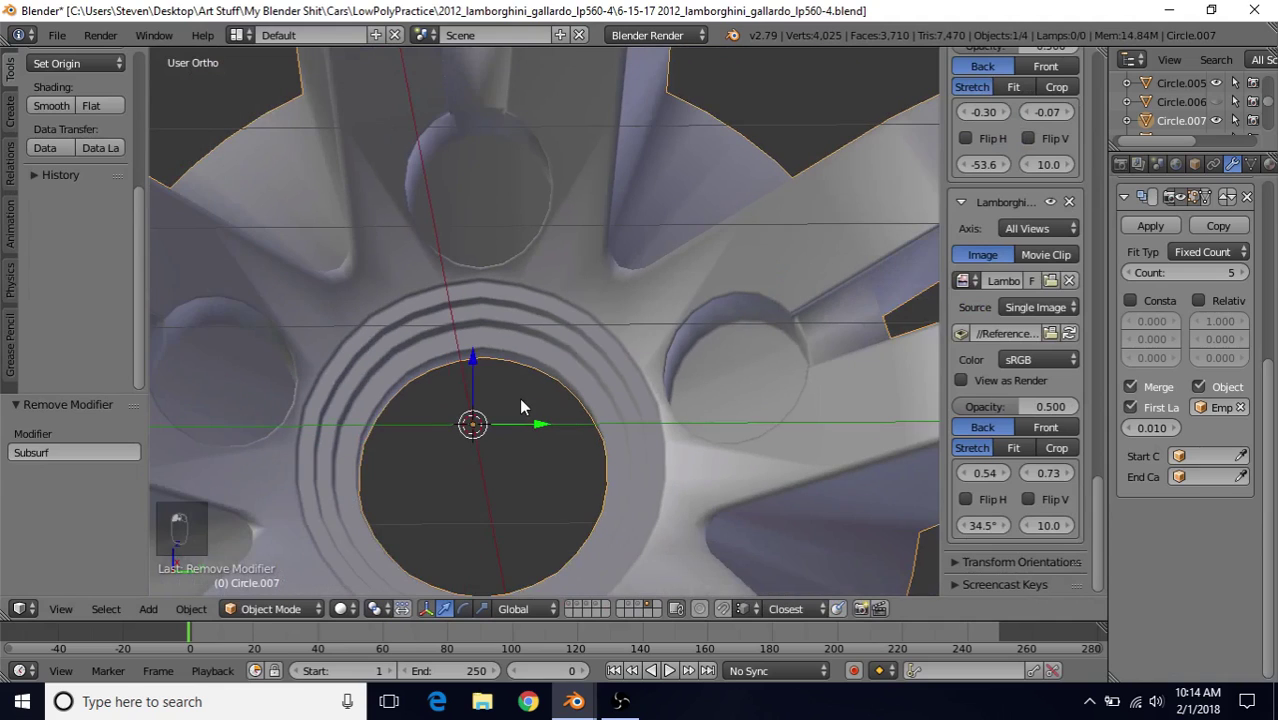
Examine the edge flow of the editable wheel segment around the hub rings and lug hole from several angles
middle_drag(551, 315, 546, 321)
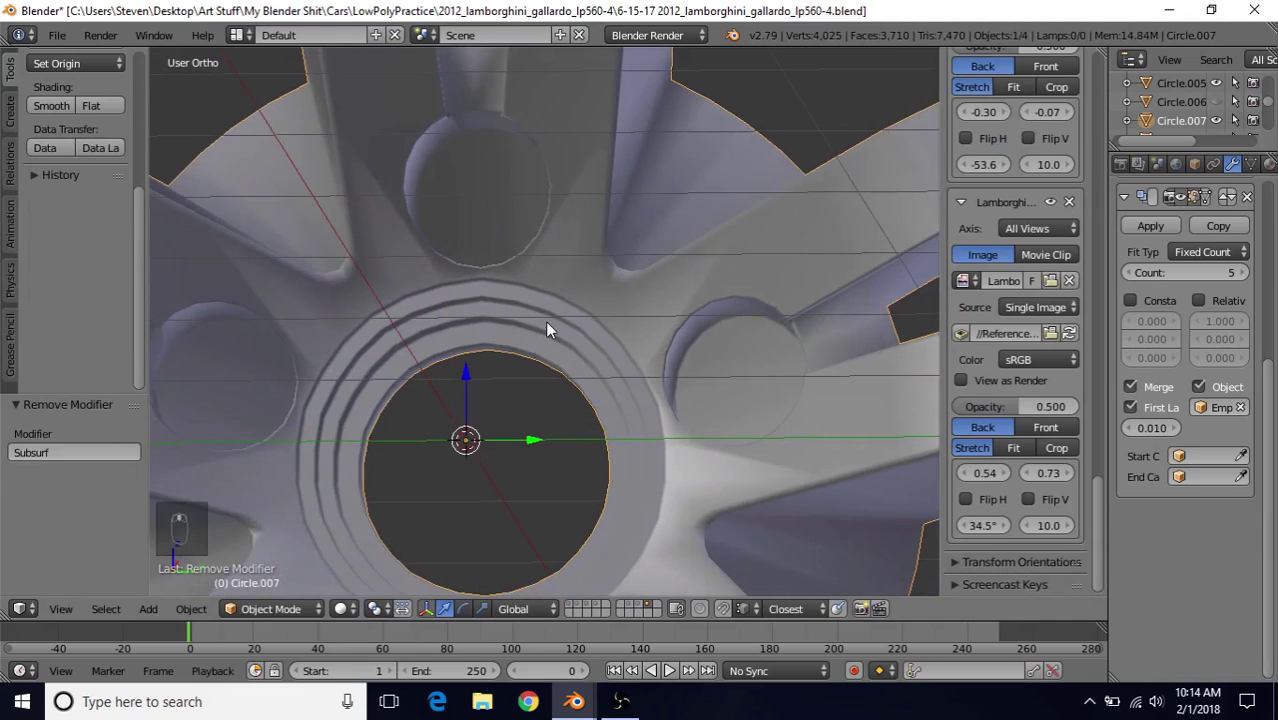
scroll(541, 337, up, 1)
key(Tab)
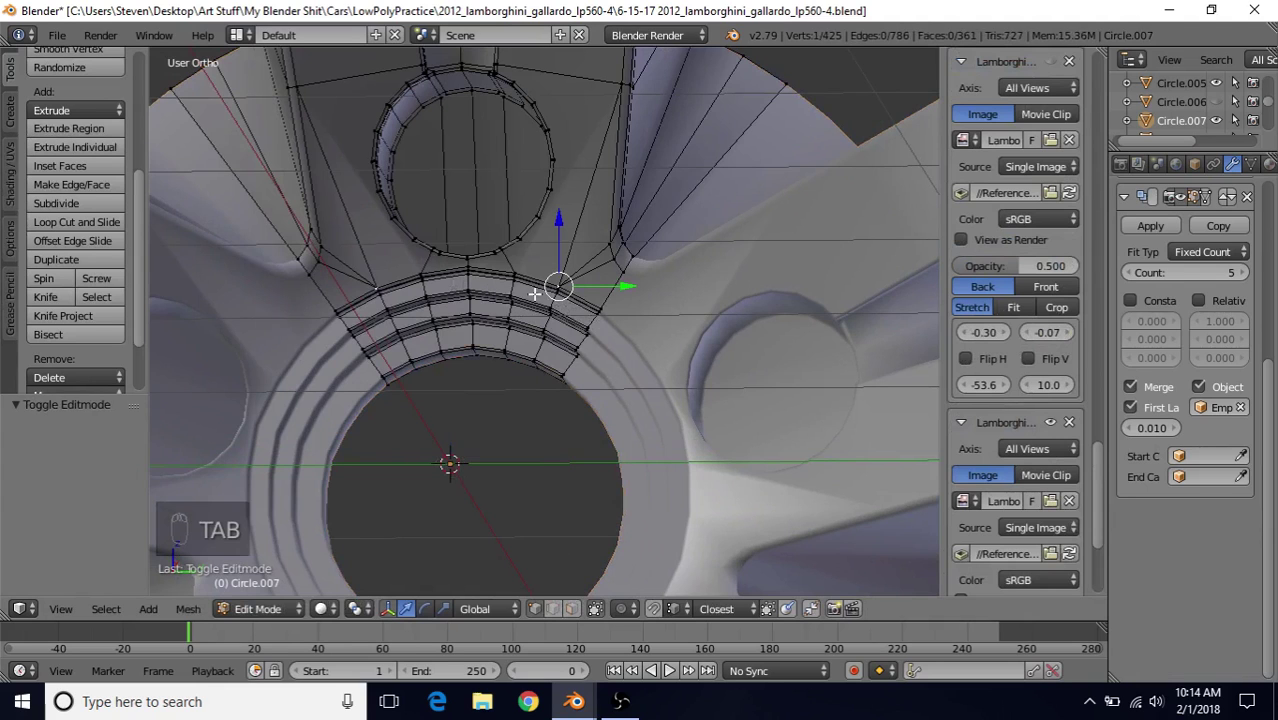
middle_drag(532, 373, 603, 227)
middle_drag(569, 334, 565, 311)
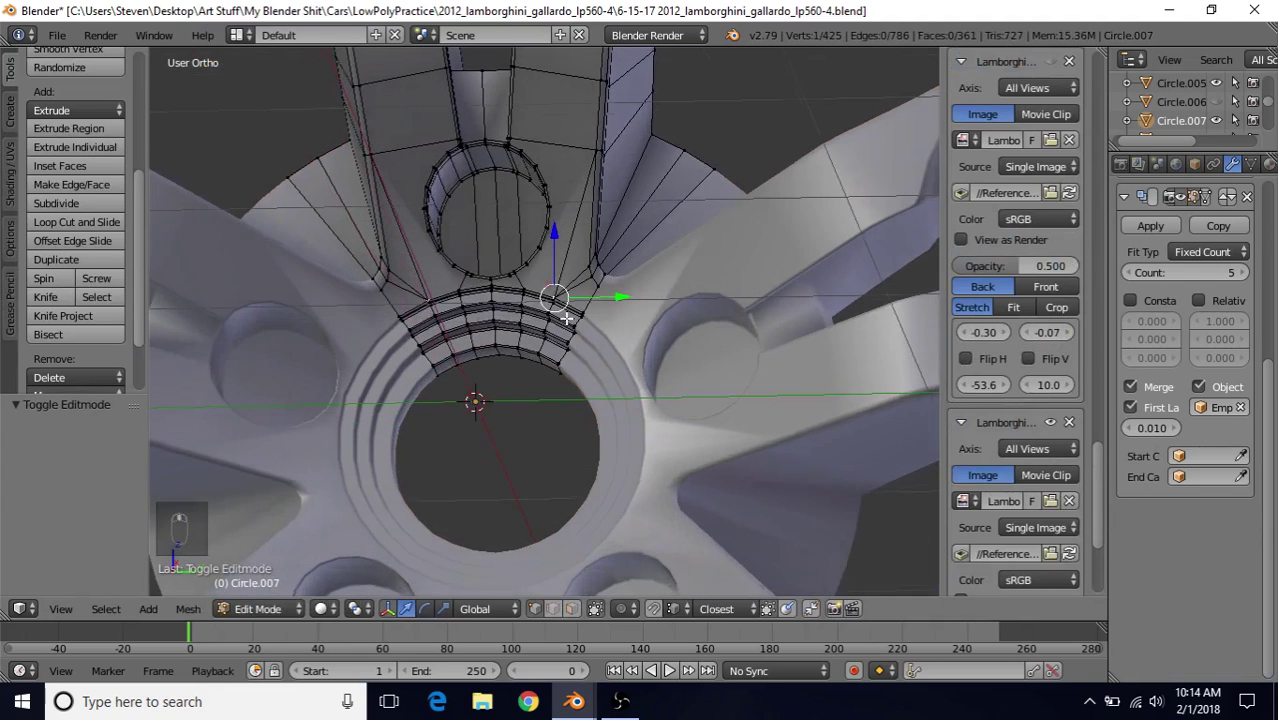
scroll(566, 311, up, 2)
shift+middle_drag(570, 258, 545, 292)
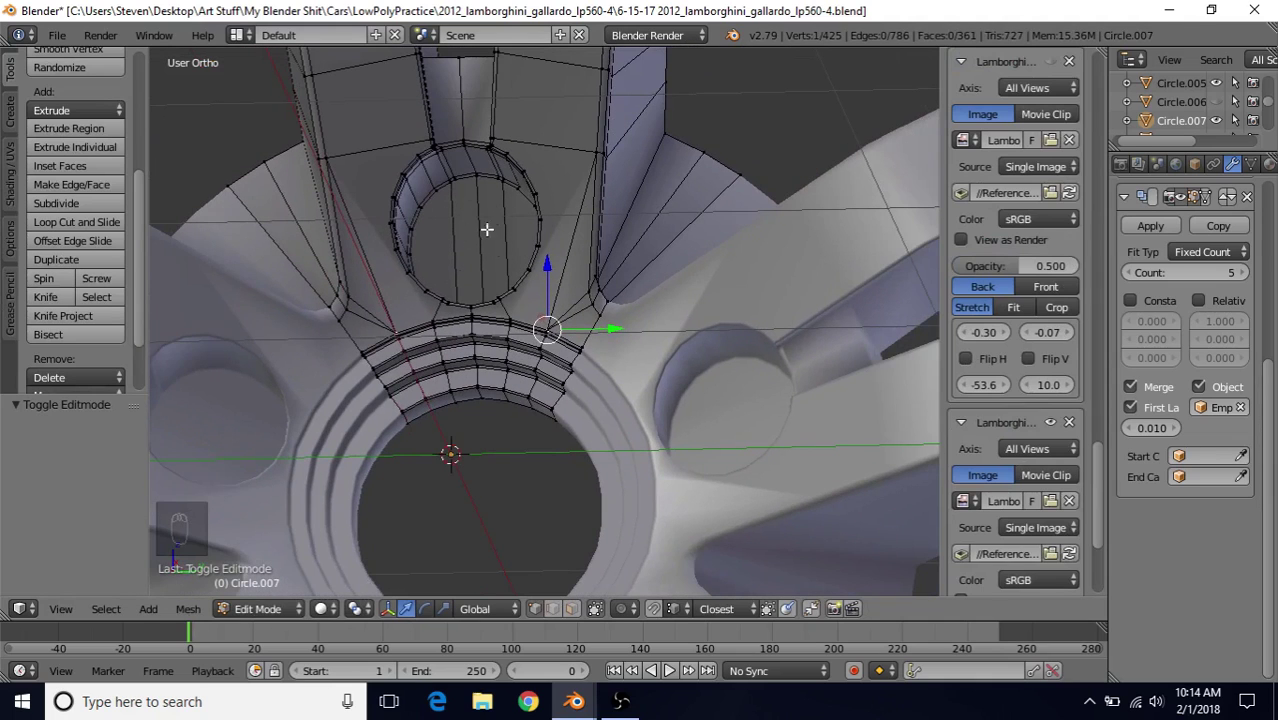
middle_drag(493, 270, 440, 336)
middle_drag(541, 377, 474, 399)
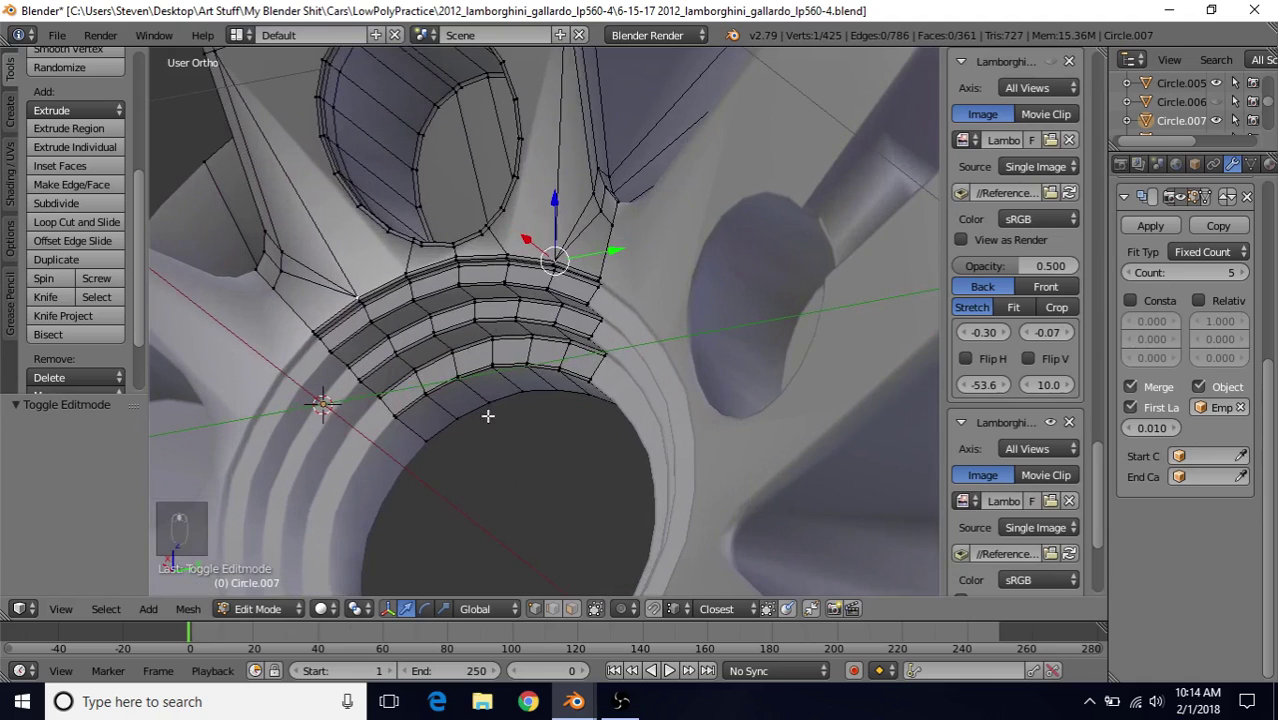
middle_drag(471, 449, 492, 425)
Switch to the finished wheel's Blender file and compare its hub ring spacing with the working wheel's in right view
mouse_move(574, 701)
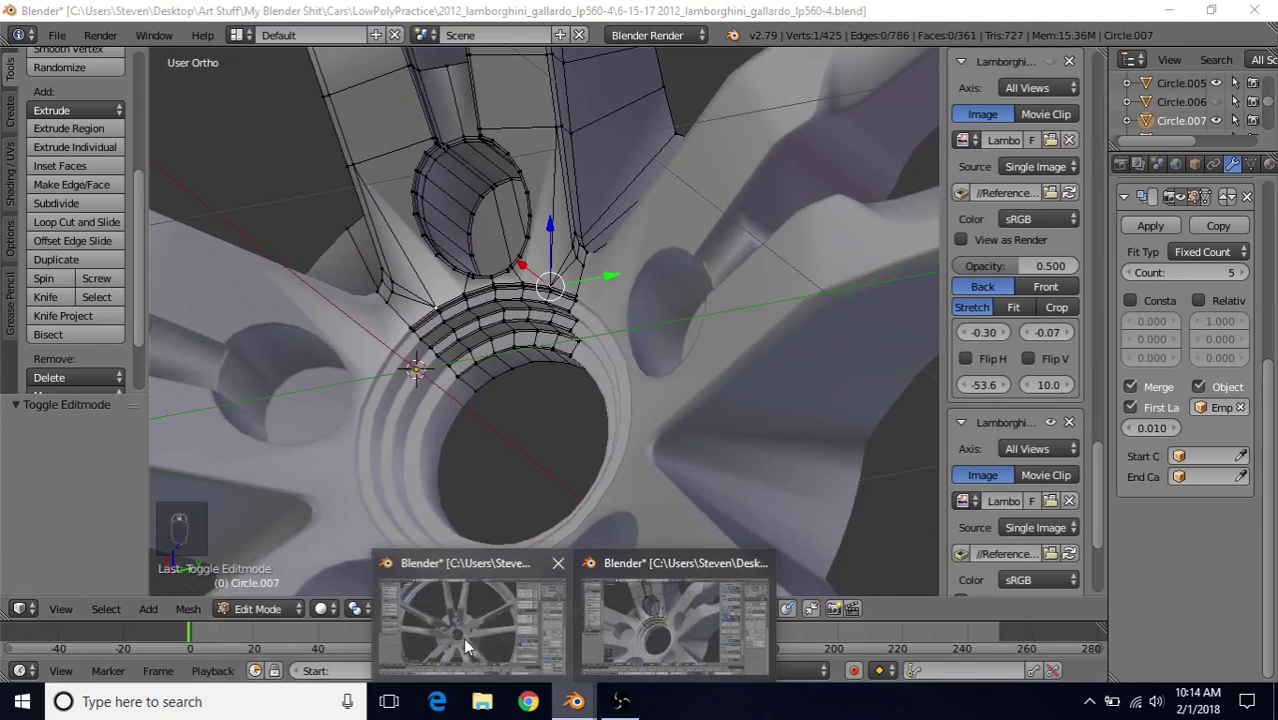
click(471, 635)
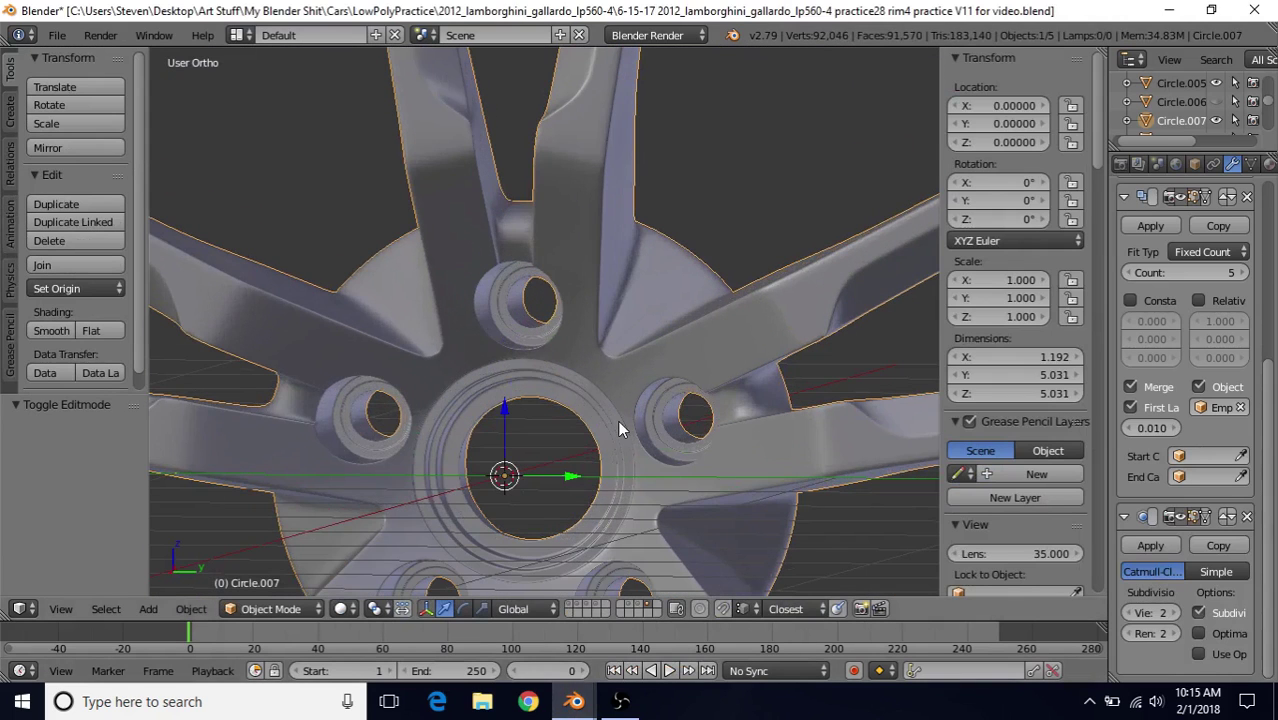
key(KP_3)
scroll(616, 420, up, 5)
shift+middle_drag(547, 358, 547, 183)
scroll(518, 243, up, 1)
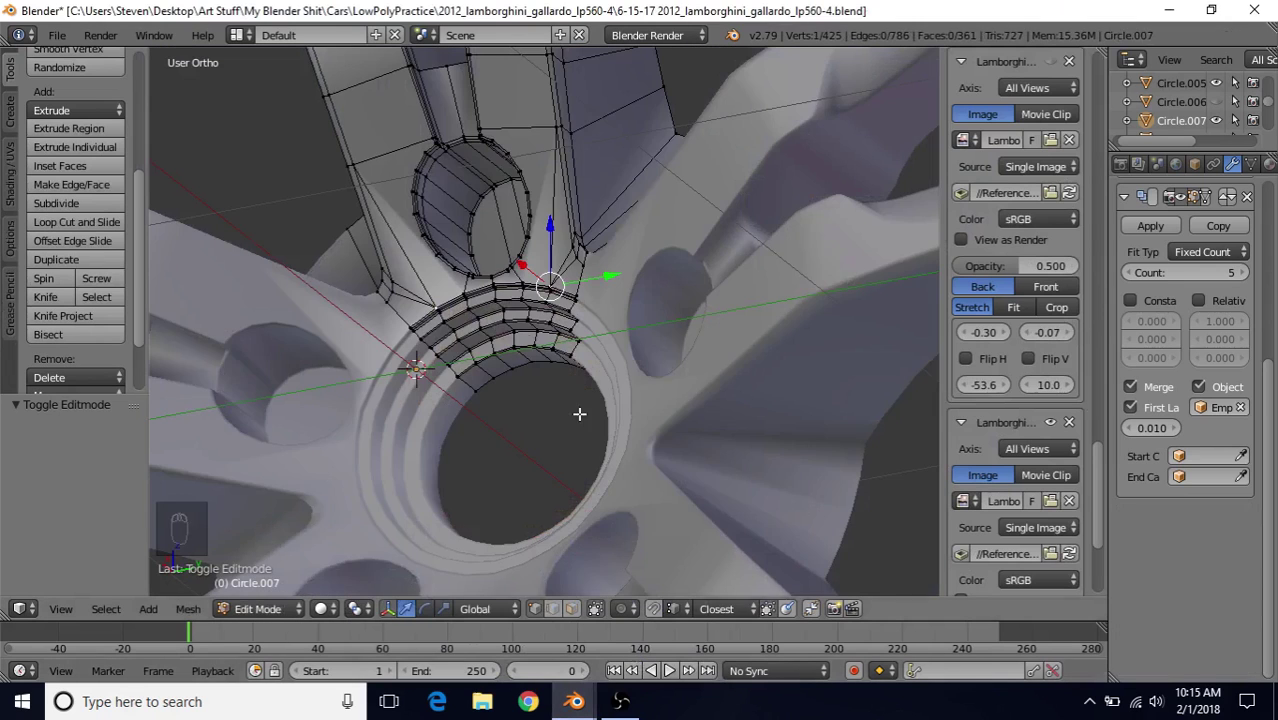
scroll(455, 338, up, 2)
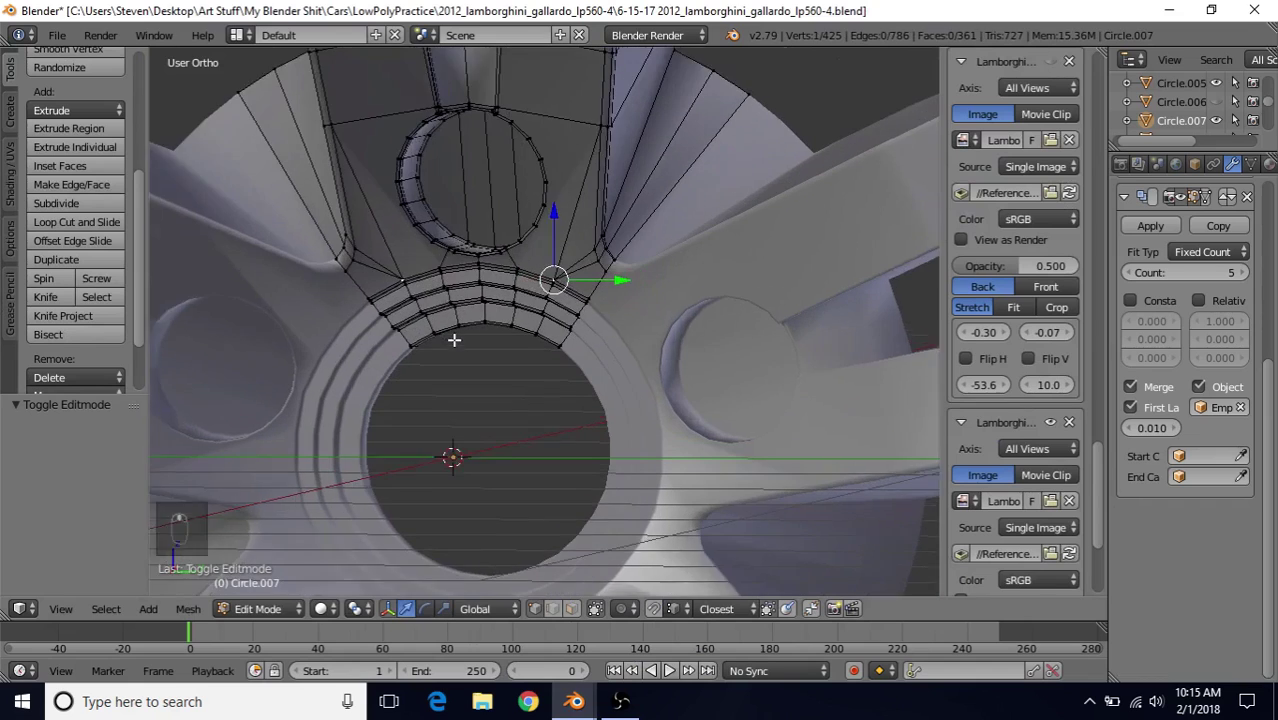
key(KP_3)
key(Tab)
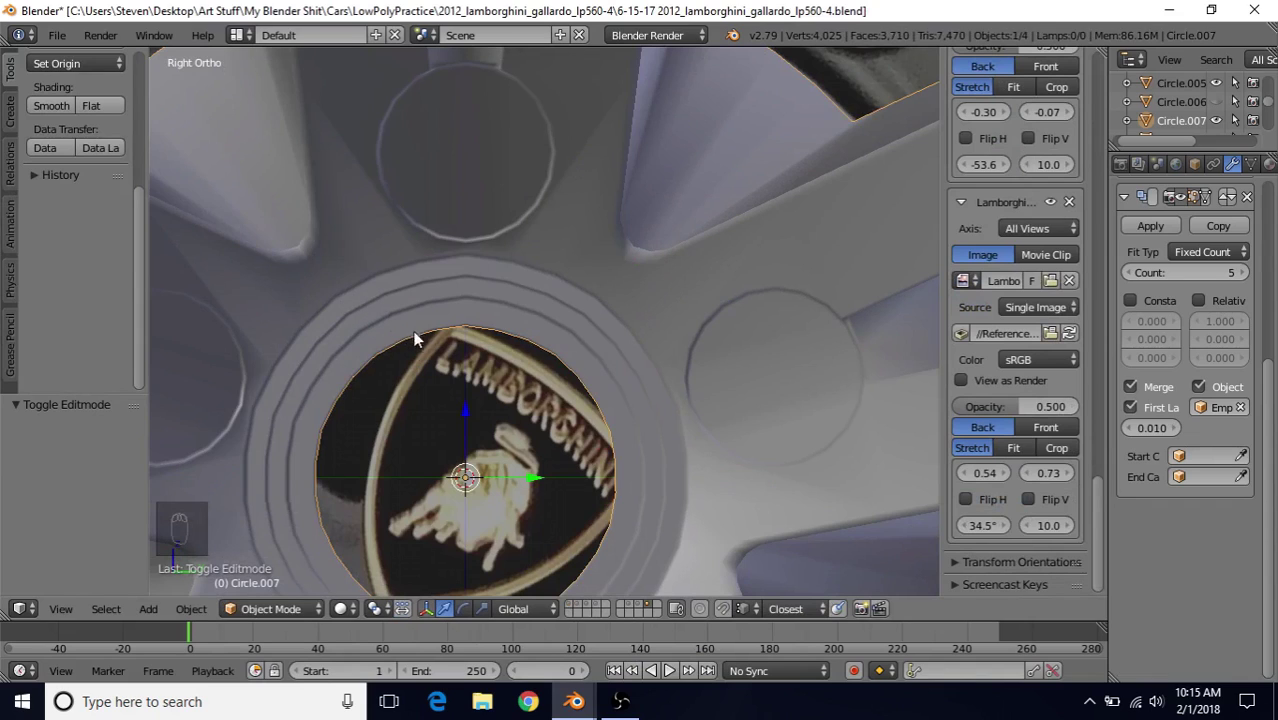
scroll(449, 297, up, 3)
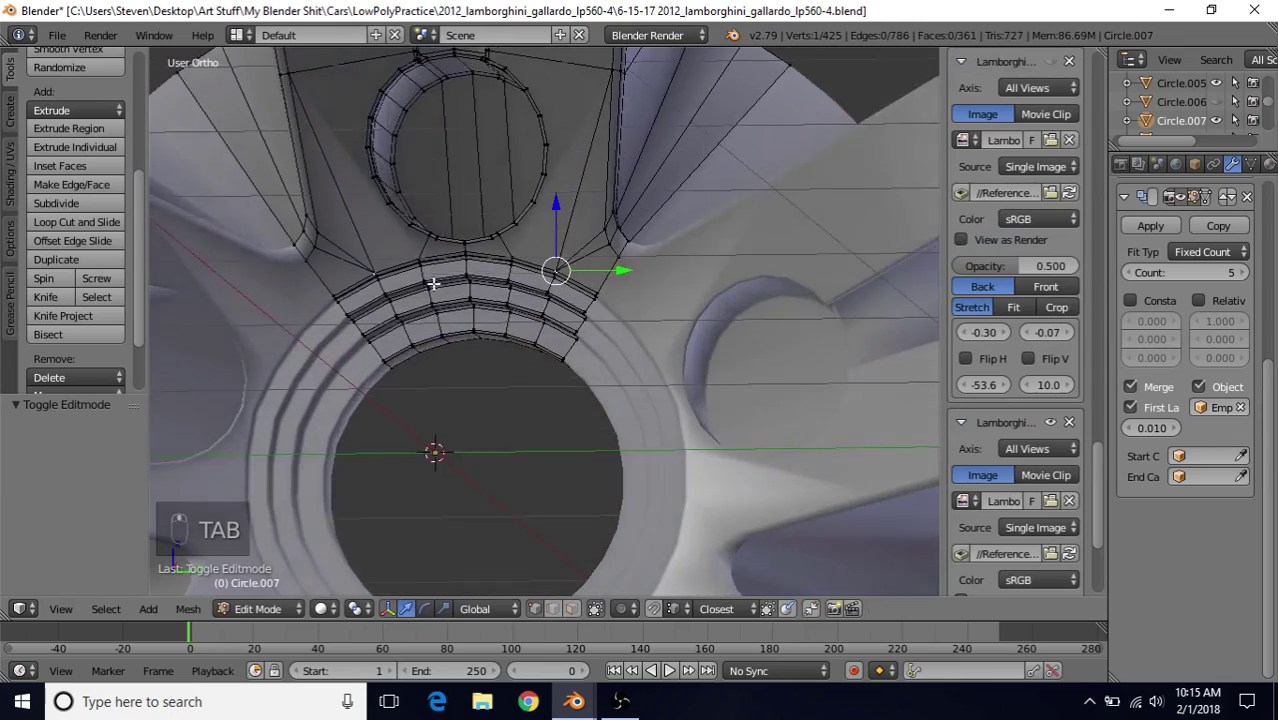
Select the sloped step faces just inside the outermost flat hub ring and scale them by 0.986 in Y and Z about the 3D cursor
middle_drag(428, 280, 485, 279)
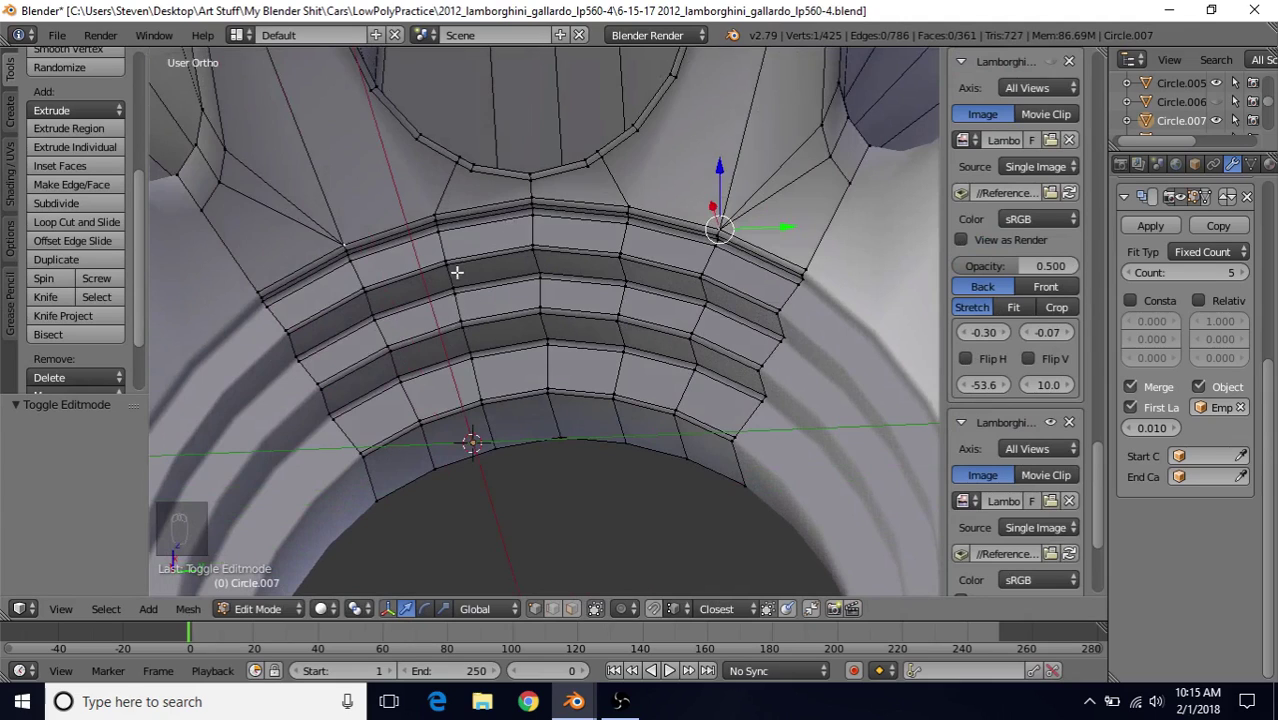
alt+right_click(416, 295)
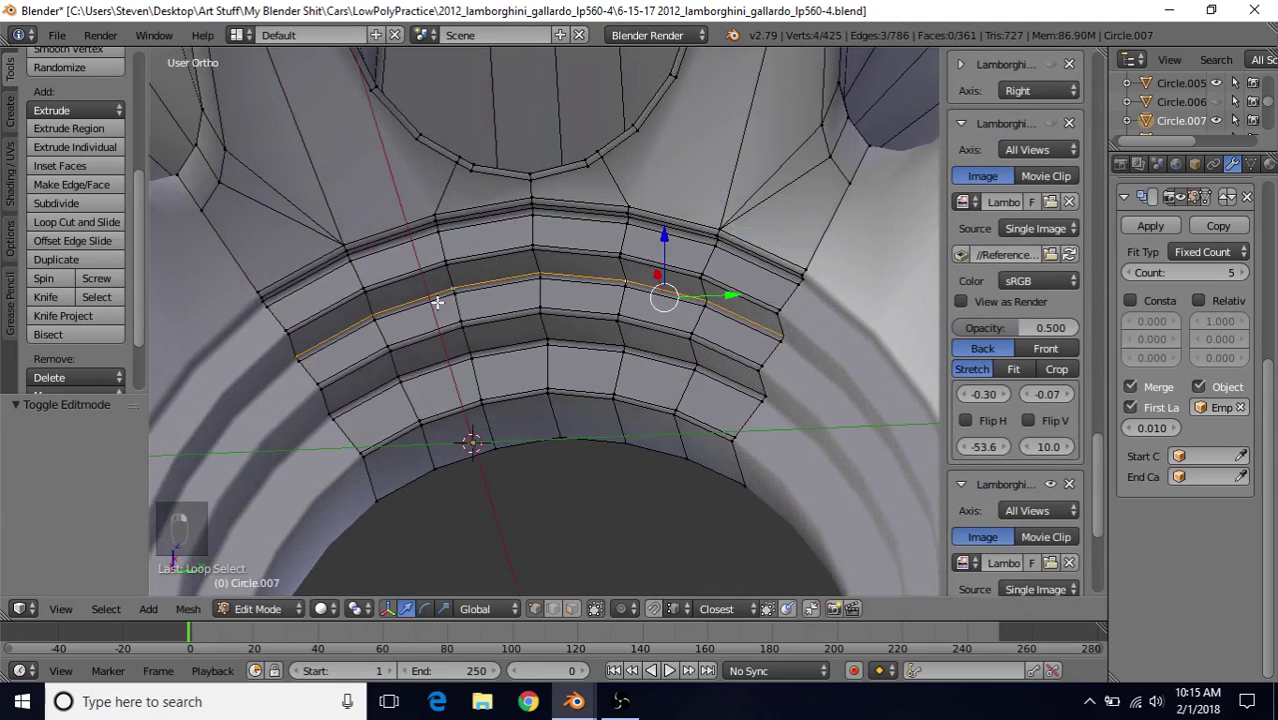
key(ctrl+KP_Add)
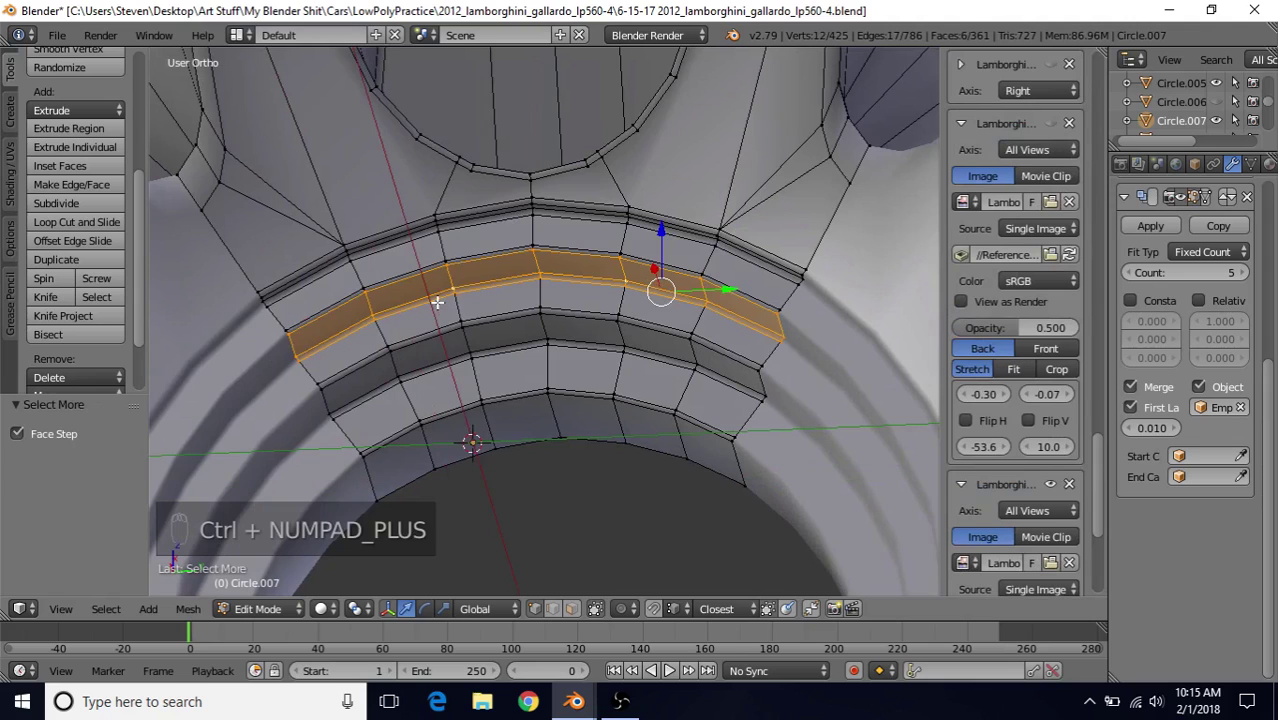
alt+shift+right_click(383, 277)
scroll(578, 318, down, 3)
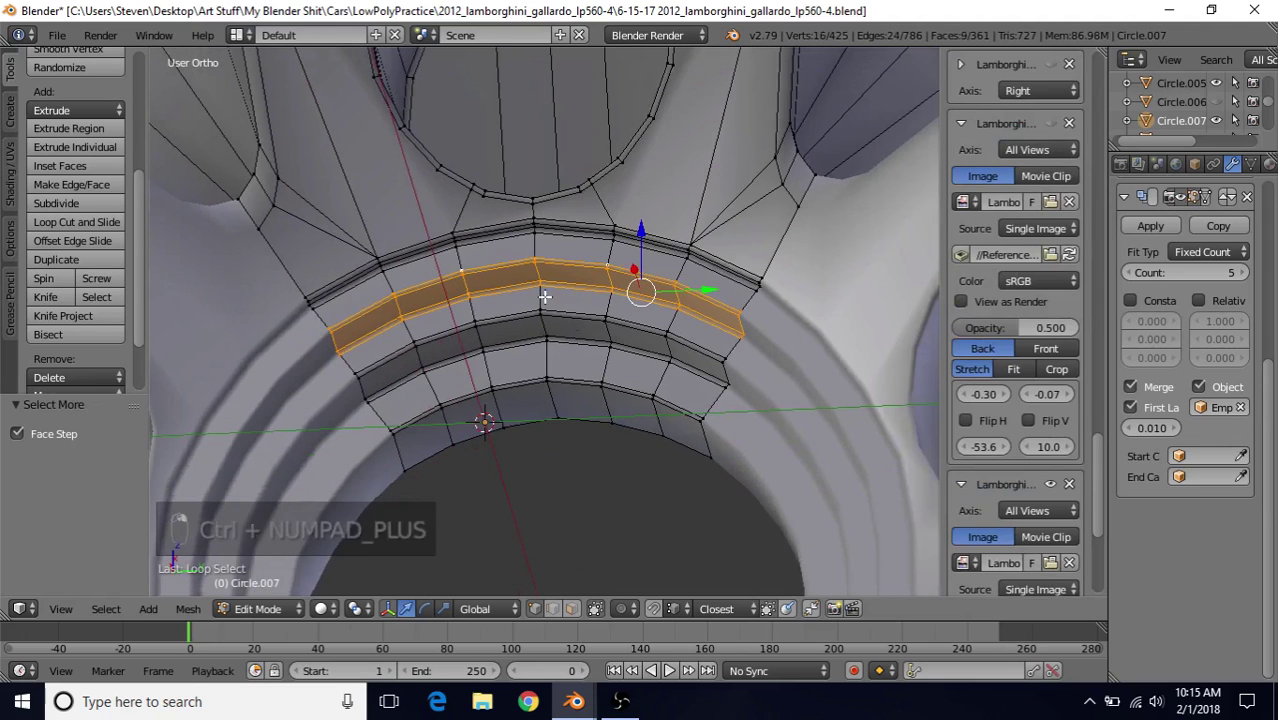
key(KP_3)
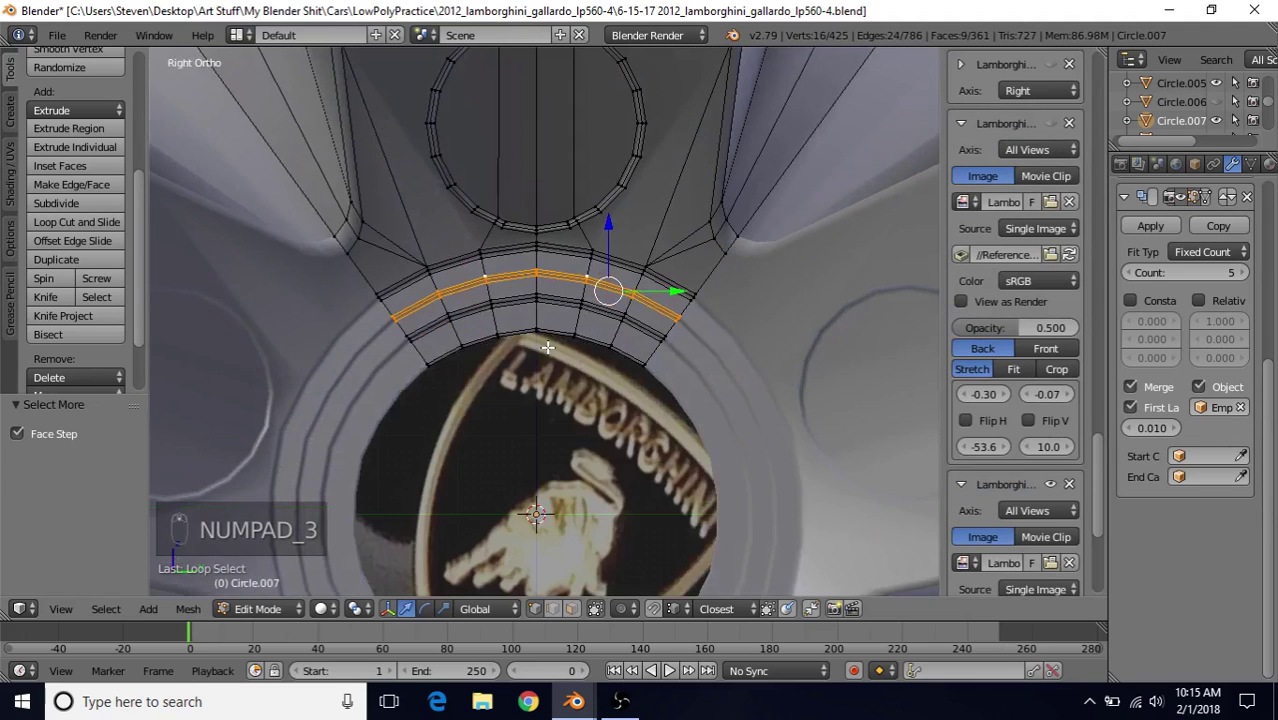
click(355, 608)
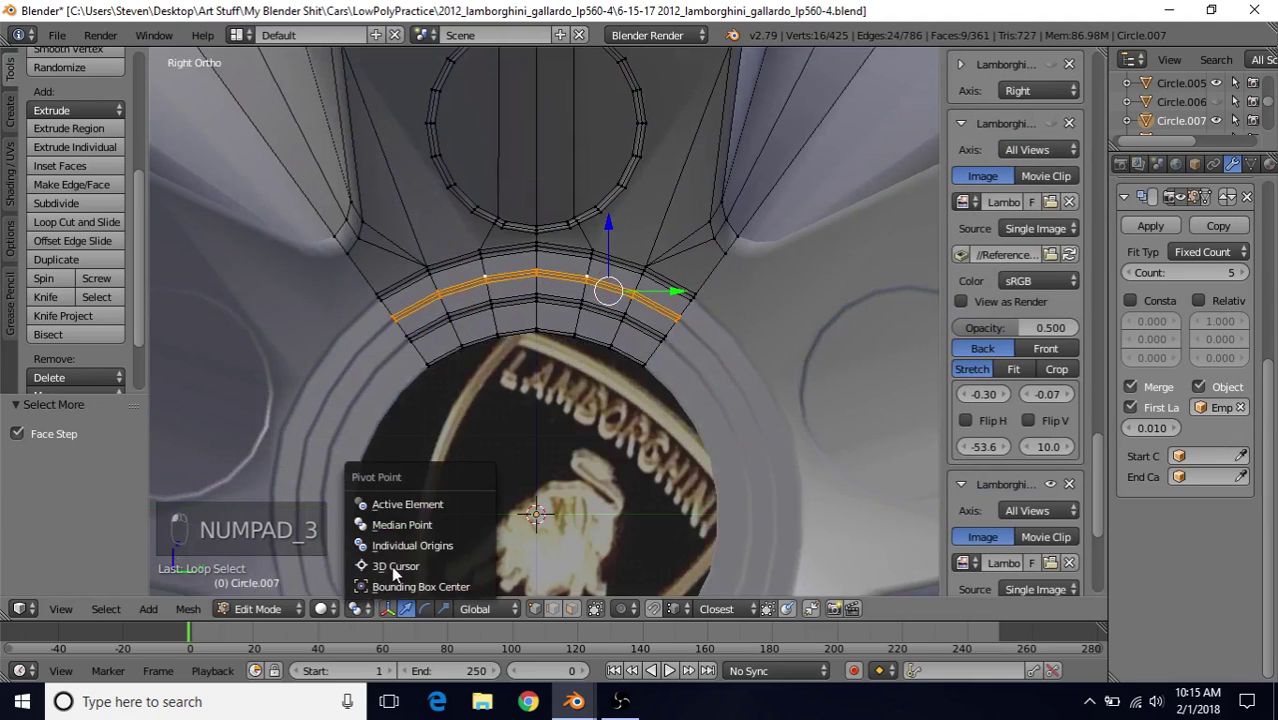
click(393, 567)
scroll(479, 421, up, 1)
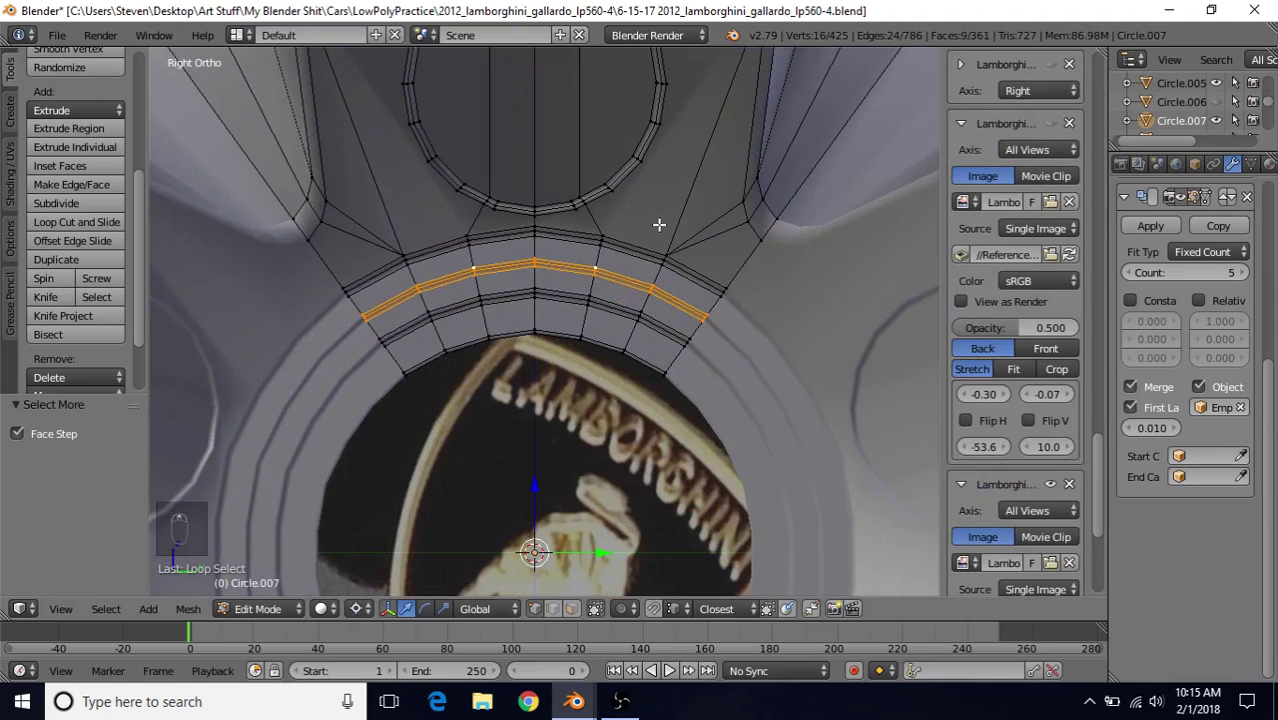
key(s)
key(shift+x)
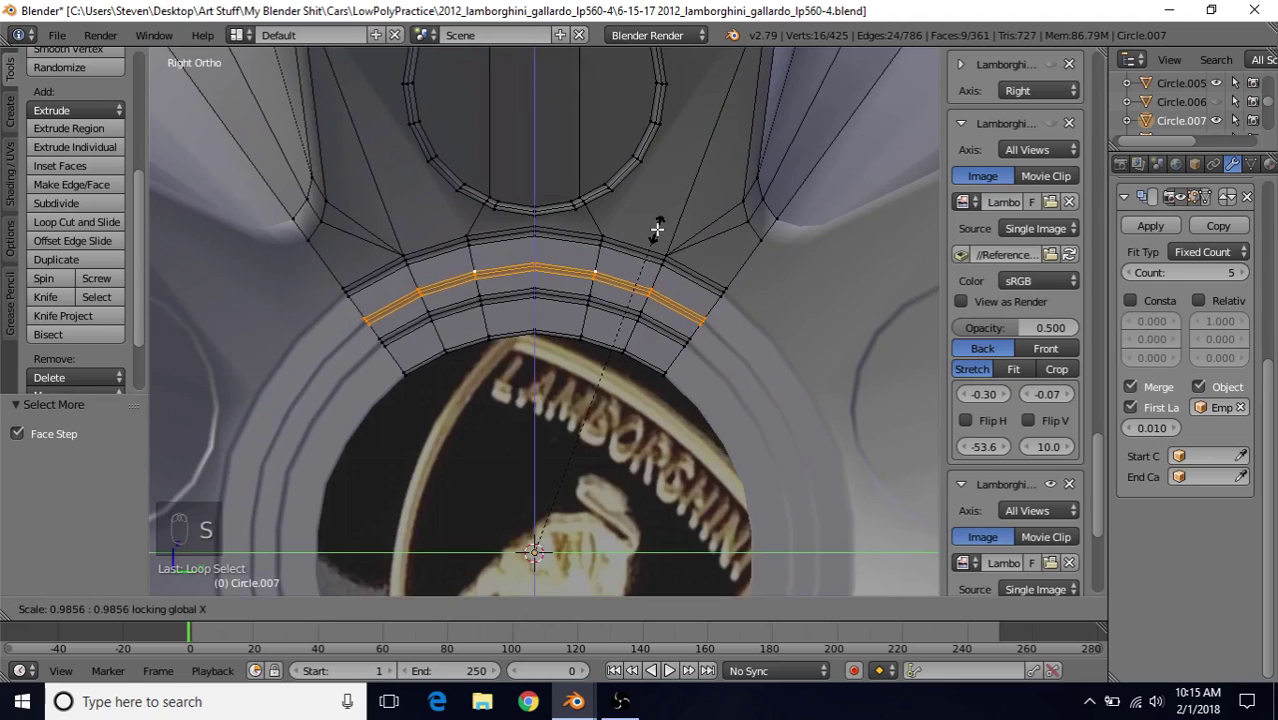
click(657, 229)
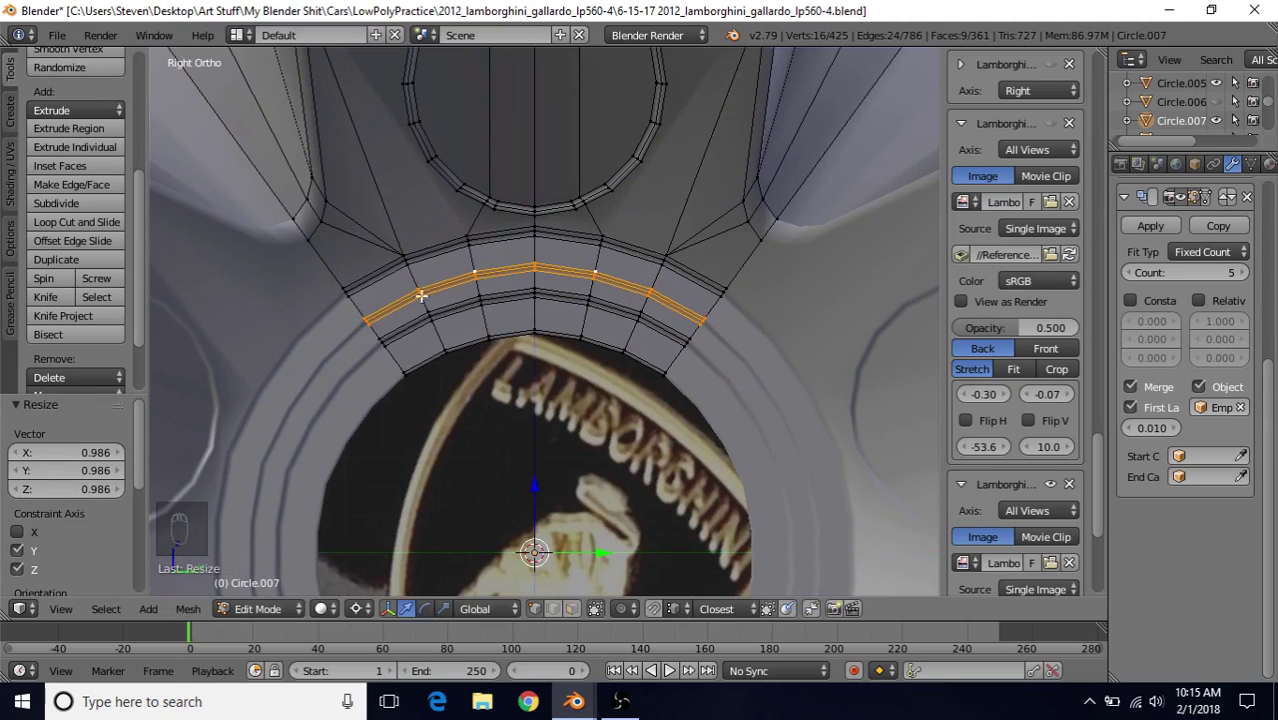
Select the innermost wall faces of the centre bore and scale them by about 0.97 in Y and Z about the 3D cursor
middle_drag(490, 357, 457, 363)
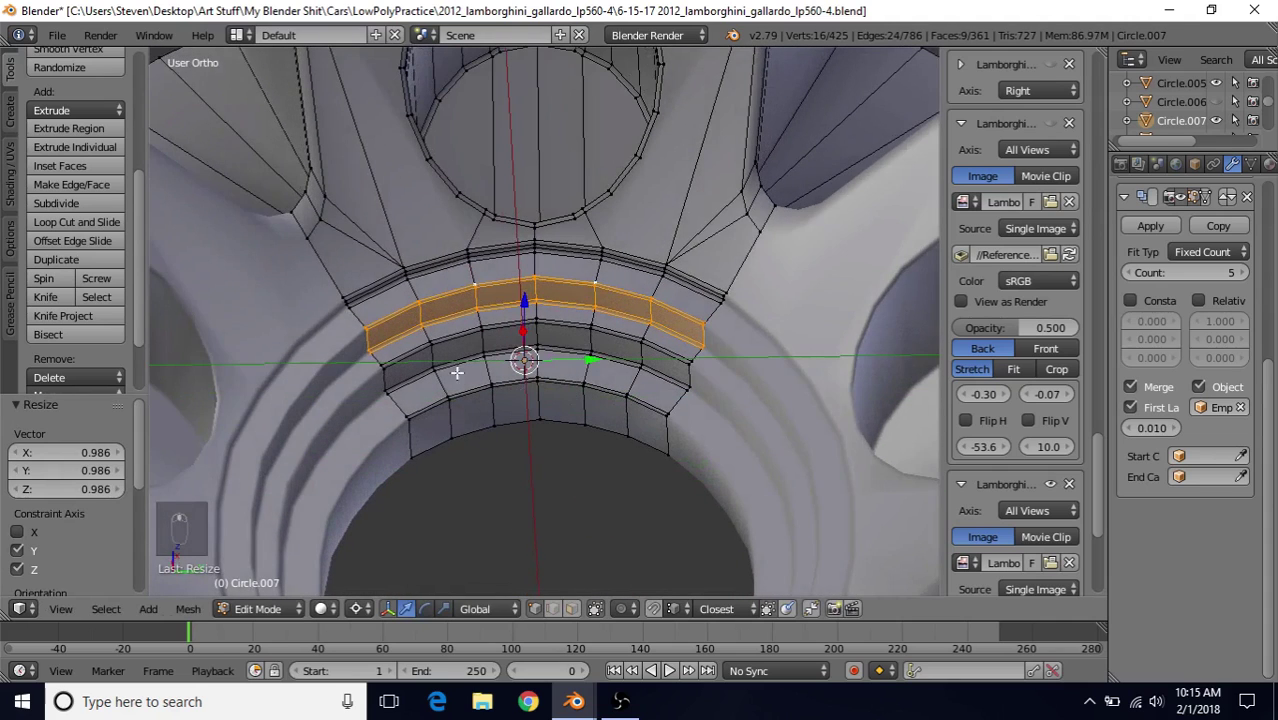
alt+right_click(483, 436)
key(ctrl+KP_Add)
key(ctrl+KP_Add)
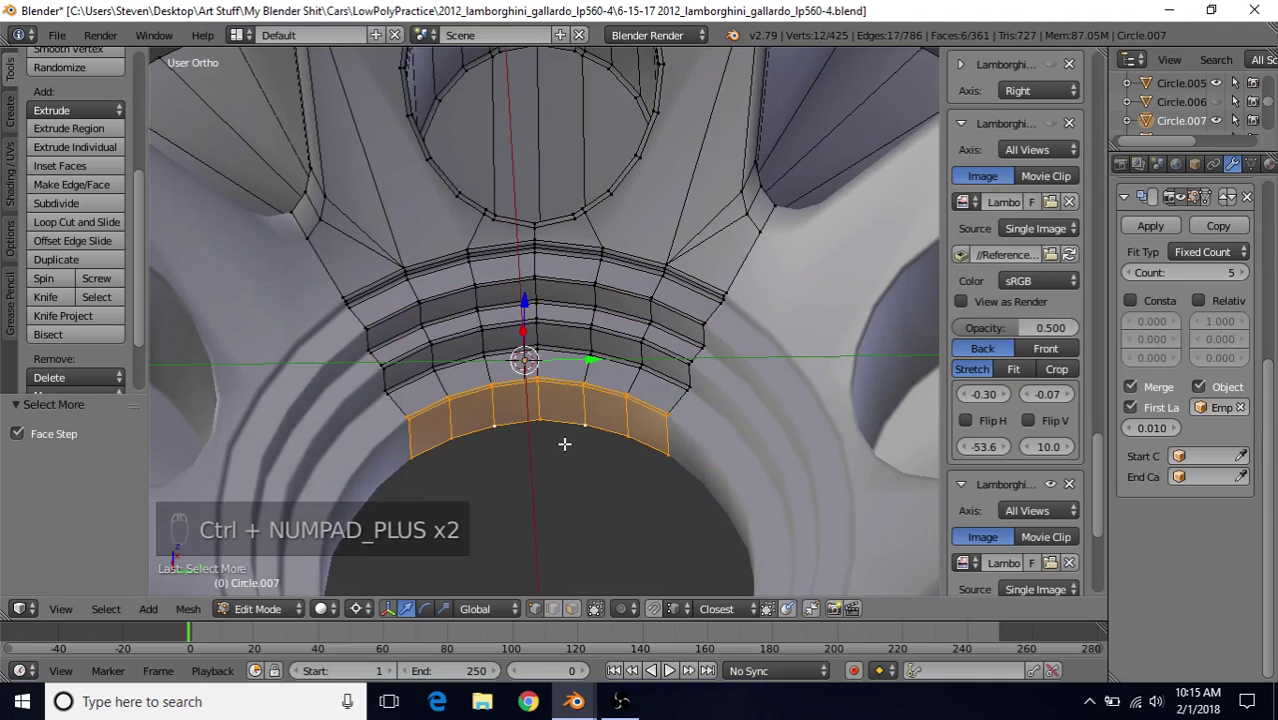
key(KP_3)
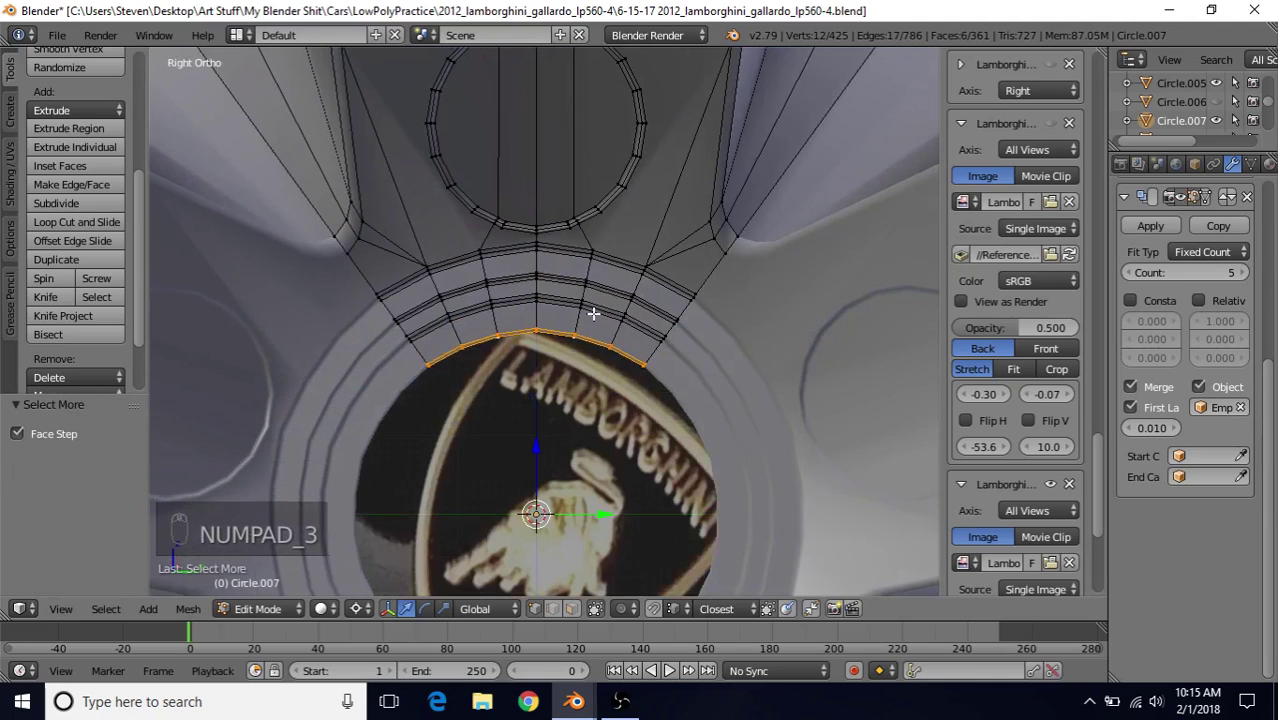
key(s)
key(shift+x)
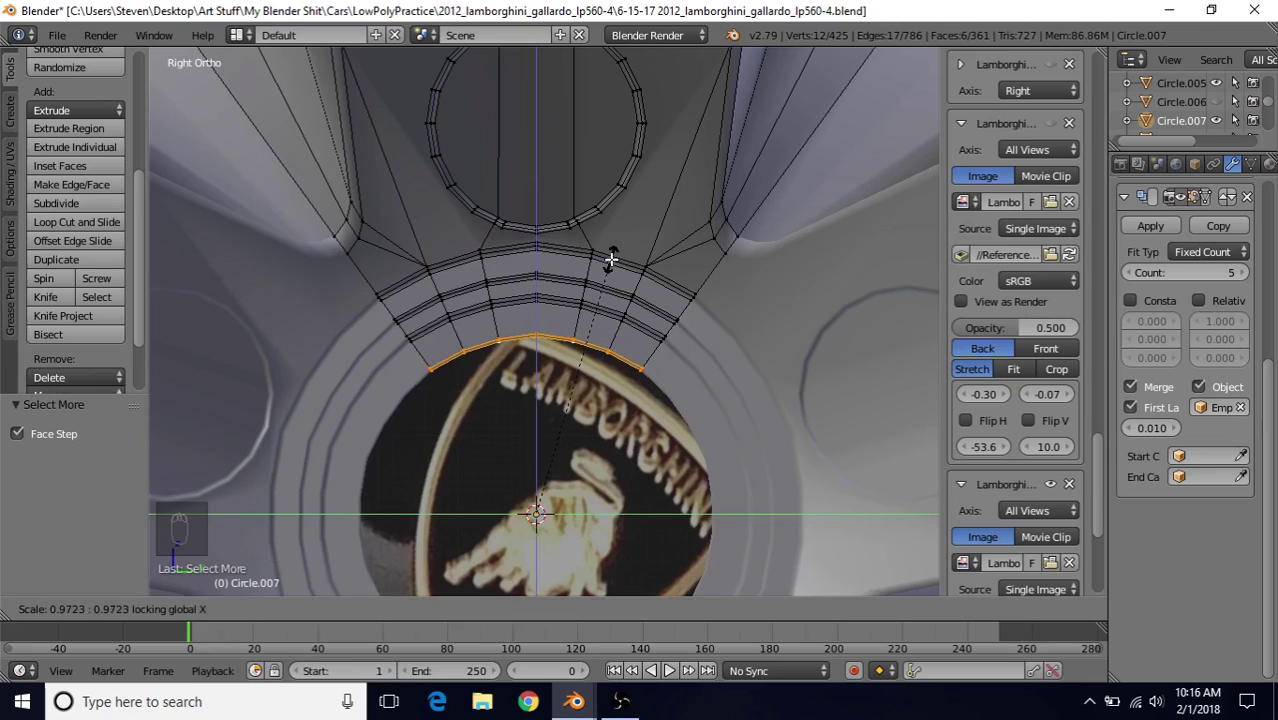
click(607, 270)
Scale the bore wall faces back up by about 1.01 in Y and Z, and compare the hub with the finished wheel's file
key(Tab)
key(Tab)
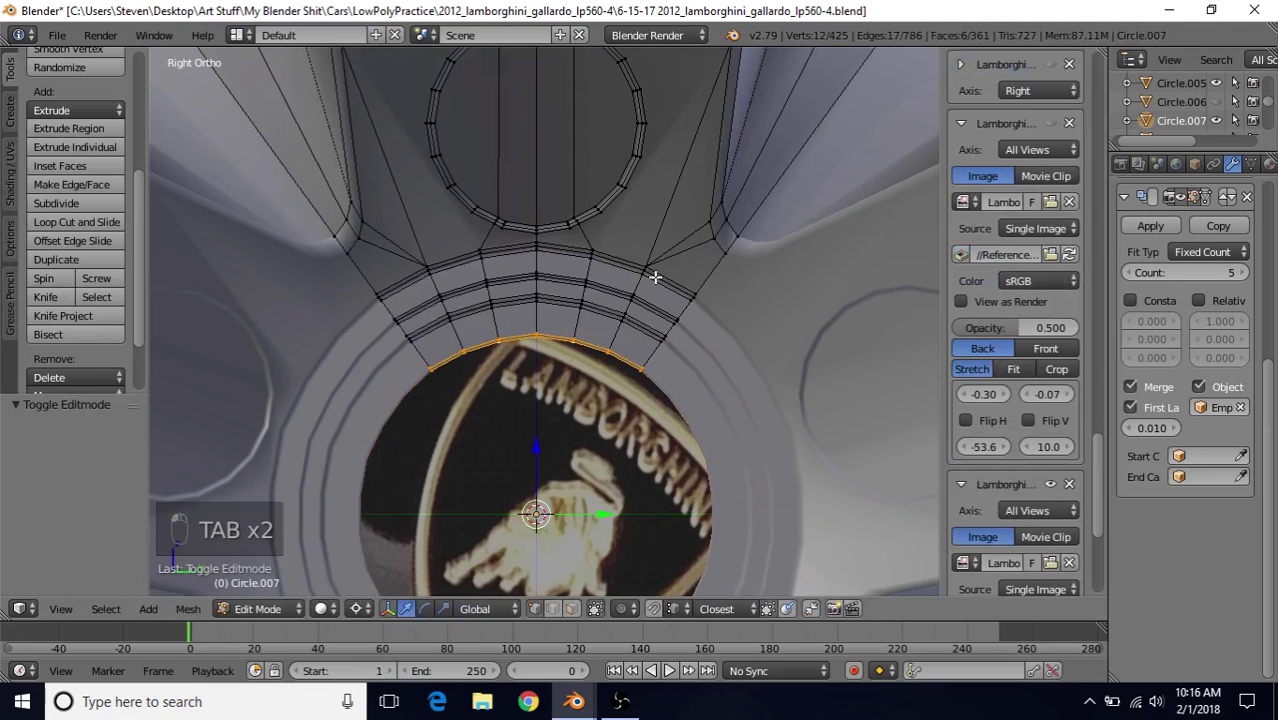
key(s)
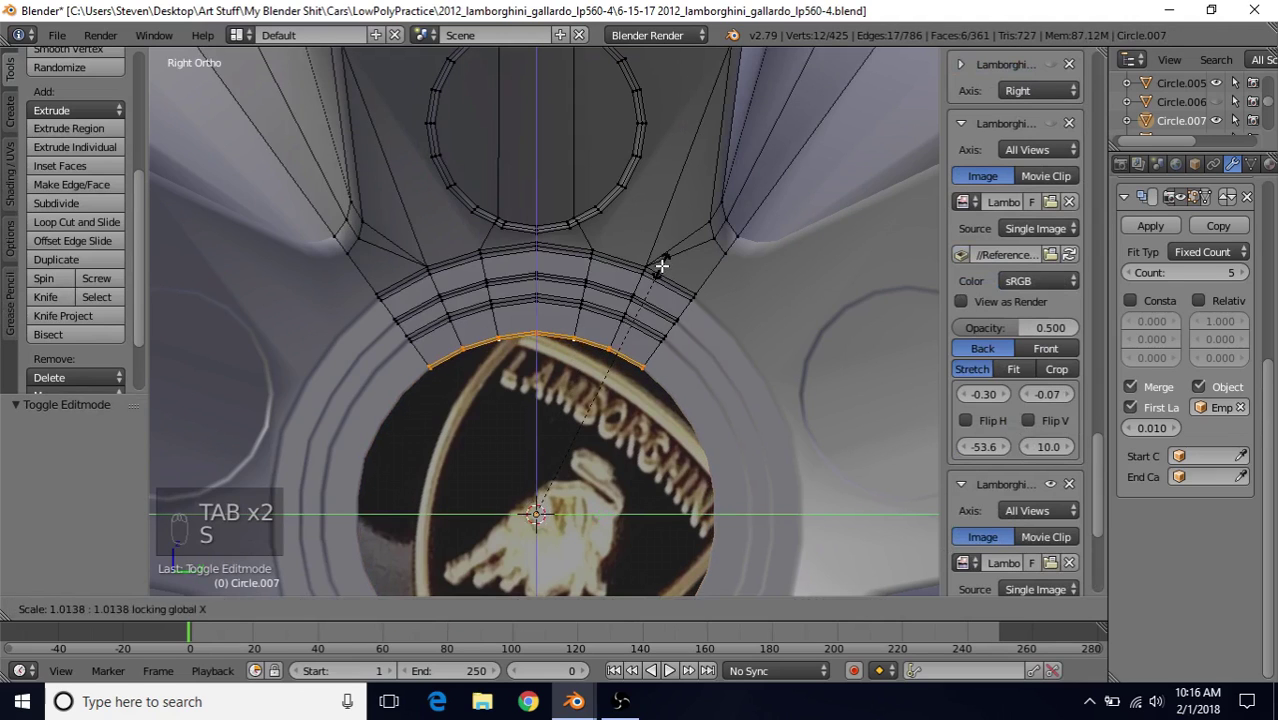
click(661, 265)
key(Tab)
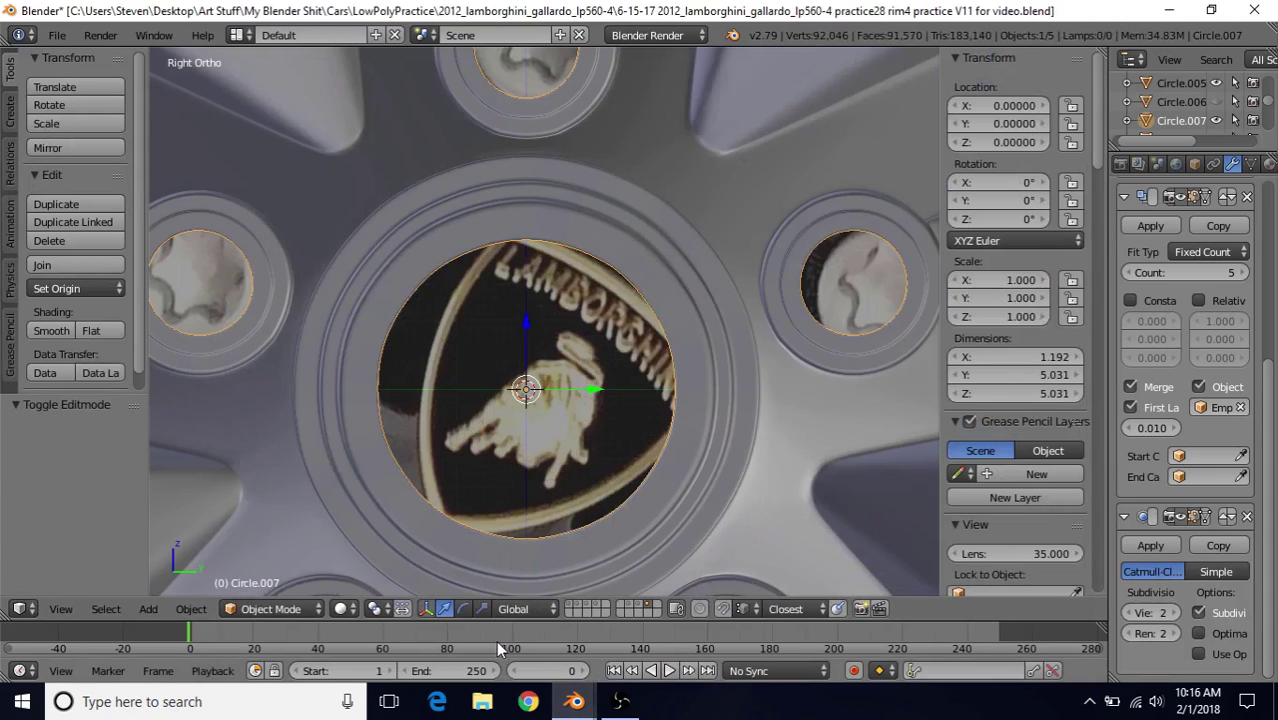
click(574, 702)
click(659, 637)
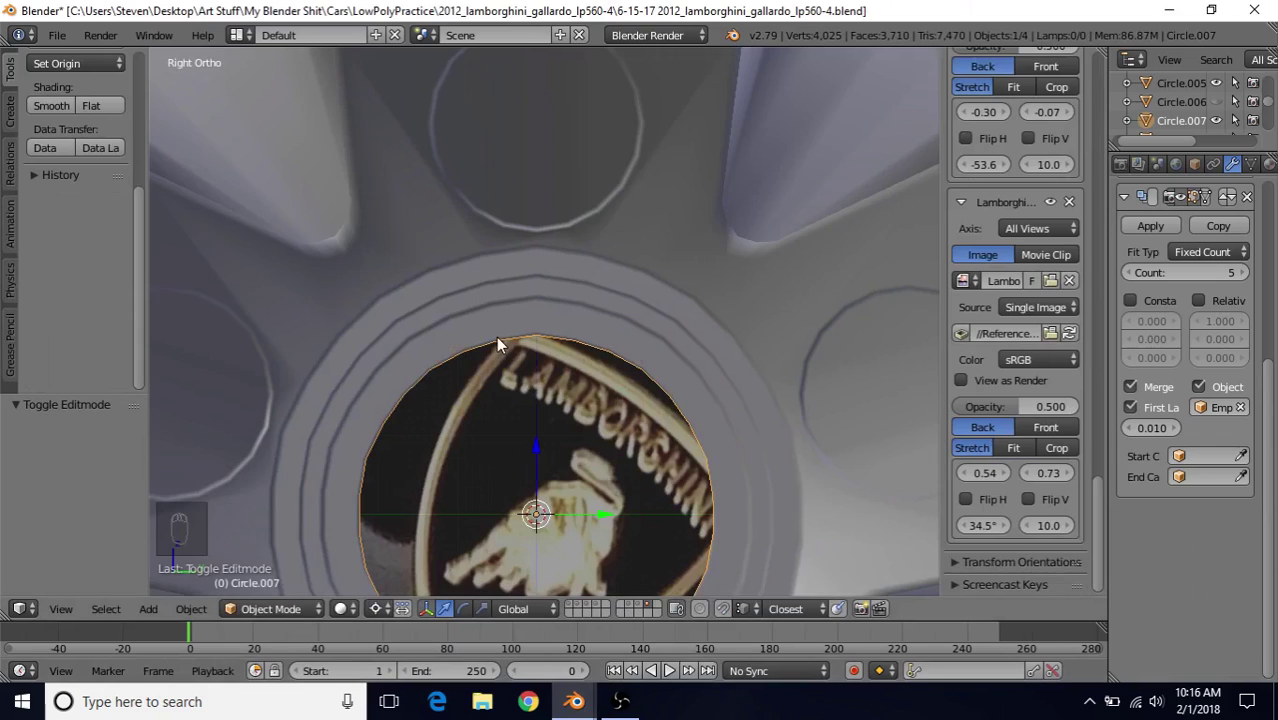
Select the outer sloped step faces of the hub rings with their support loop and rescale them in Y and Z about the 3D cursor
key(Tab)
middle_drag(479, 274, 422, 279)
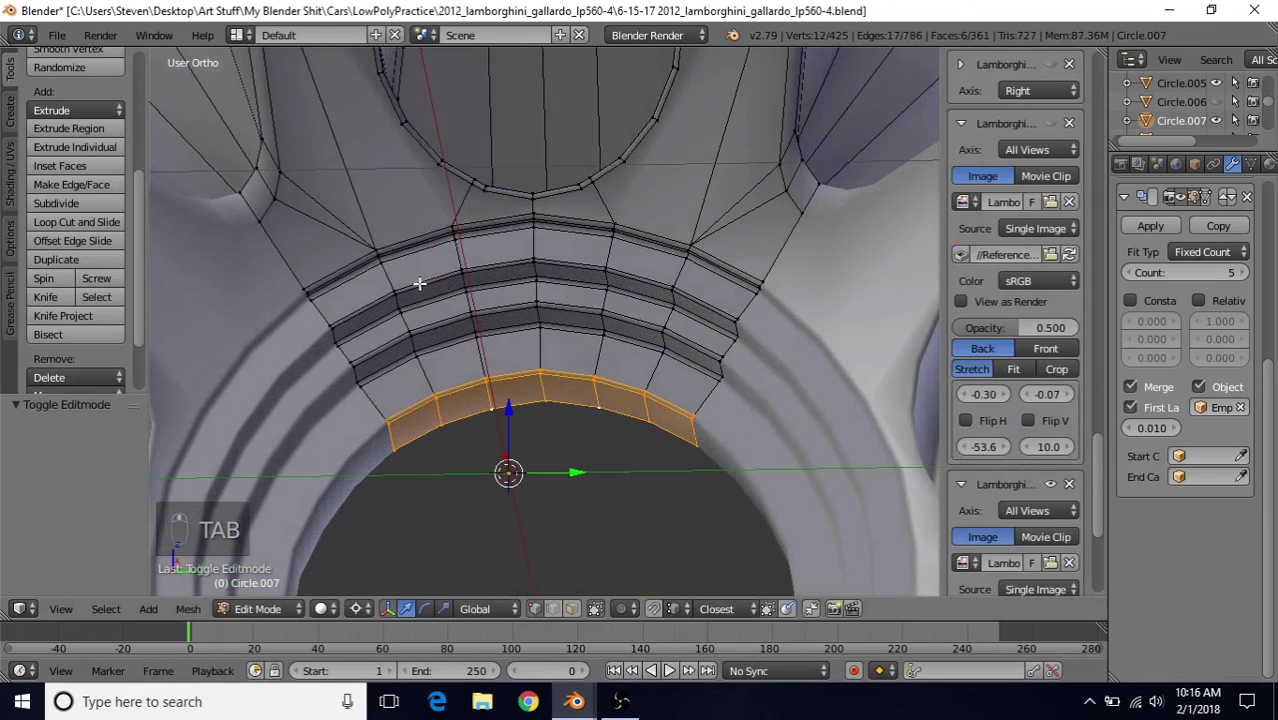
alt+right_click(437, 278)
key(ctrl+KP_Add)
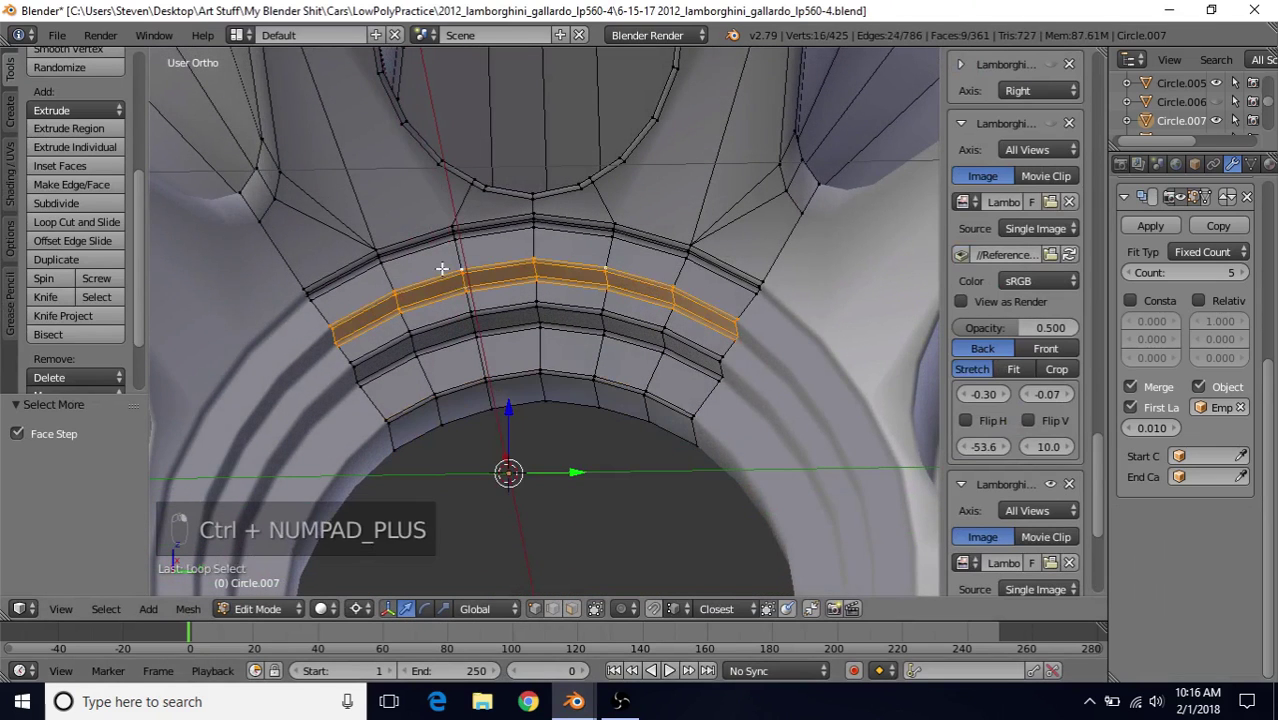
key(KP_3)
key(s)
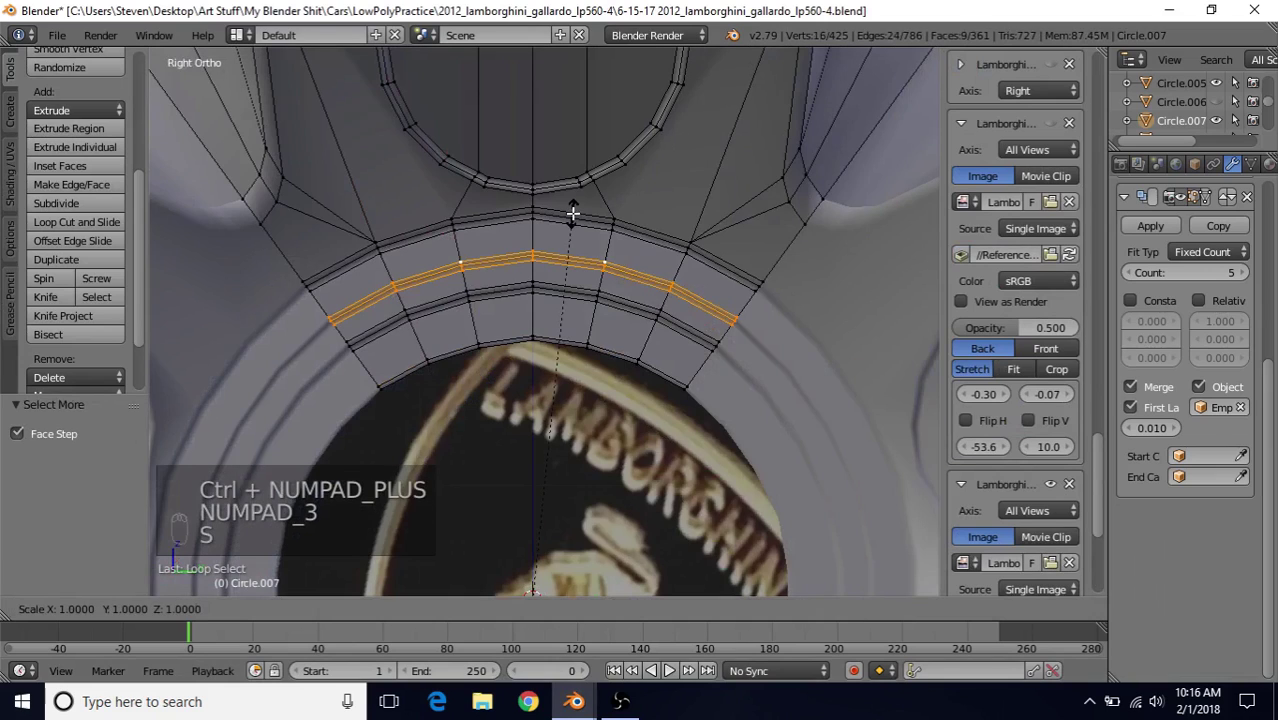
key(shift+x)
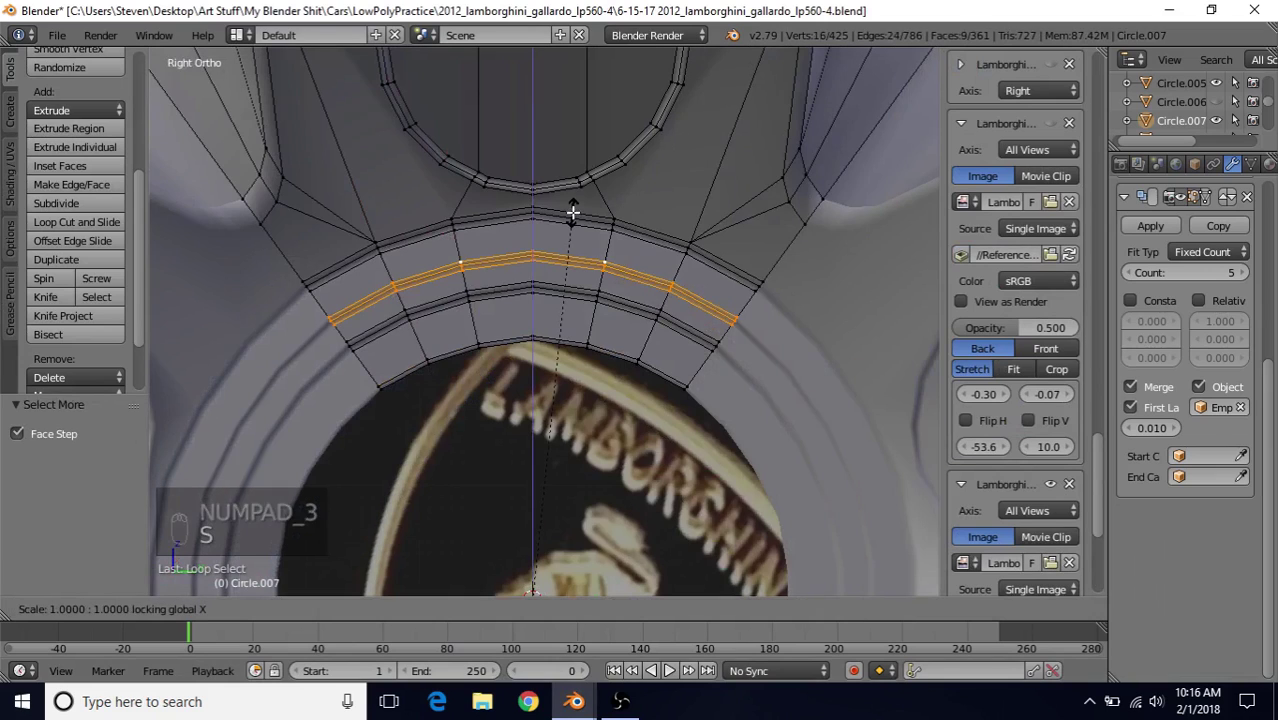
click(572, 210)
Select the inner sloped step faces of the hub rings with their support loops and scale them by 1.012 in Y and Z
middle_drag(572, 210, 419, 346)
alt+click(416, 357)
key(ctrl+KP_Add)
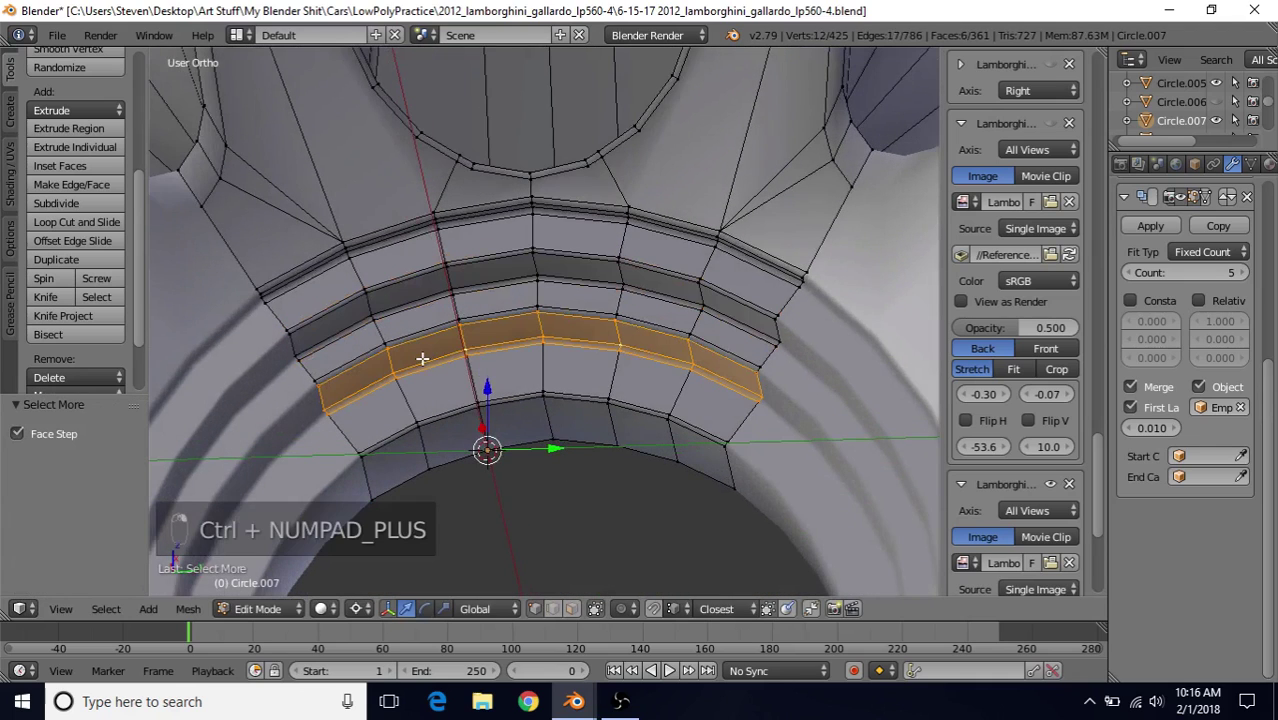
alt+click(430, 330)
key(KP_3)
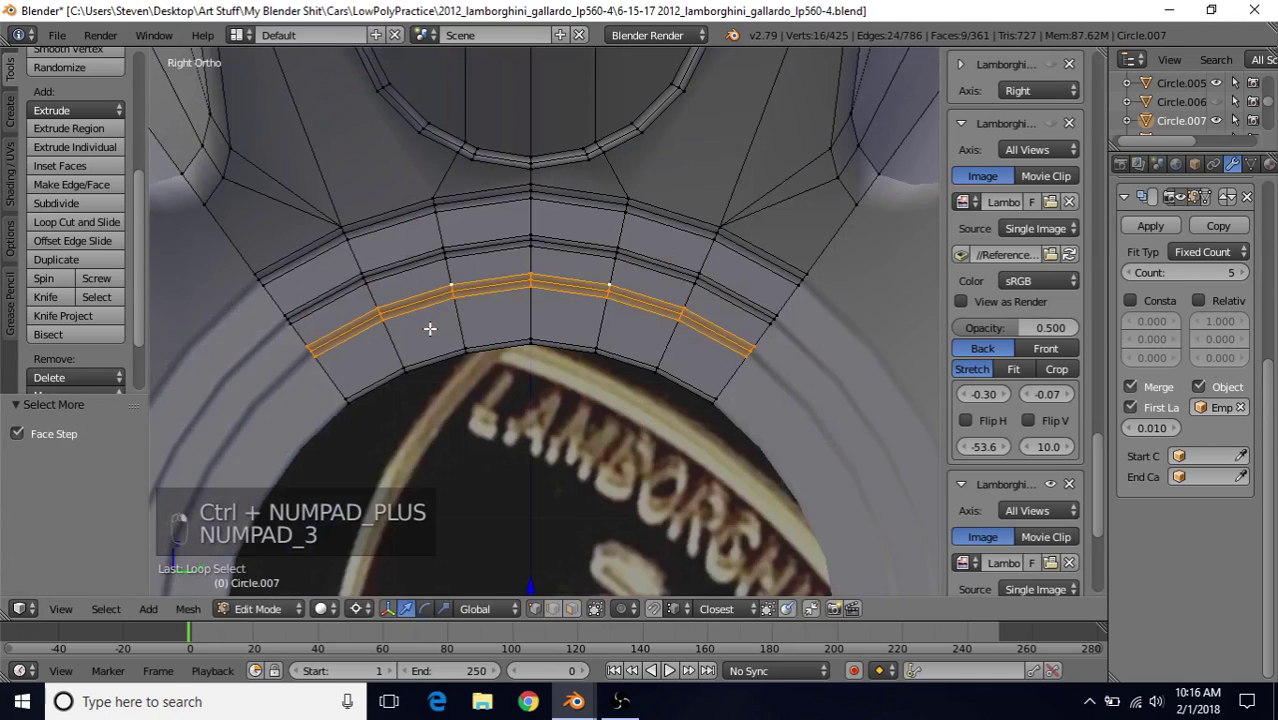
key(s)
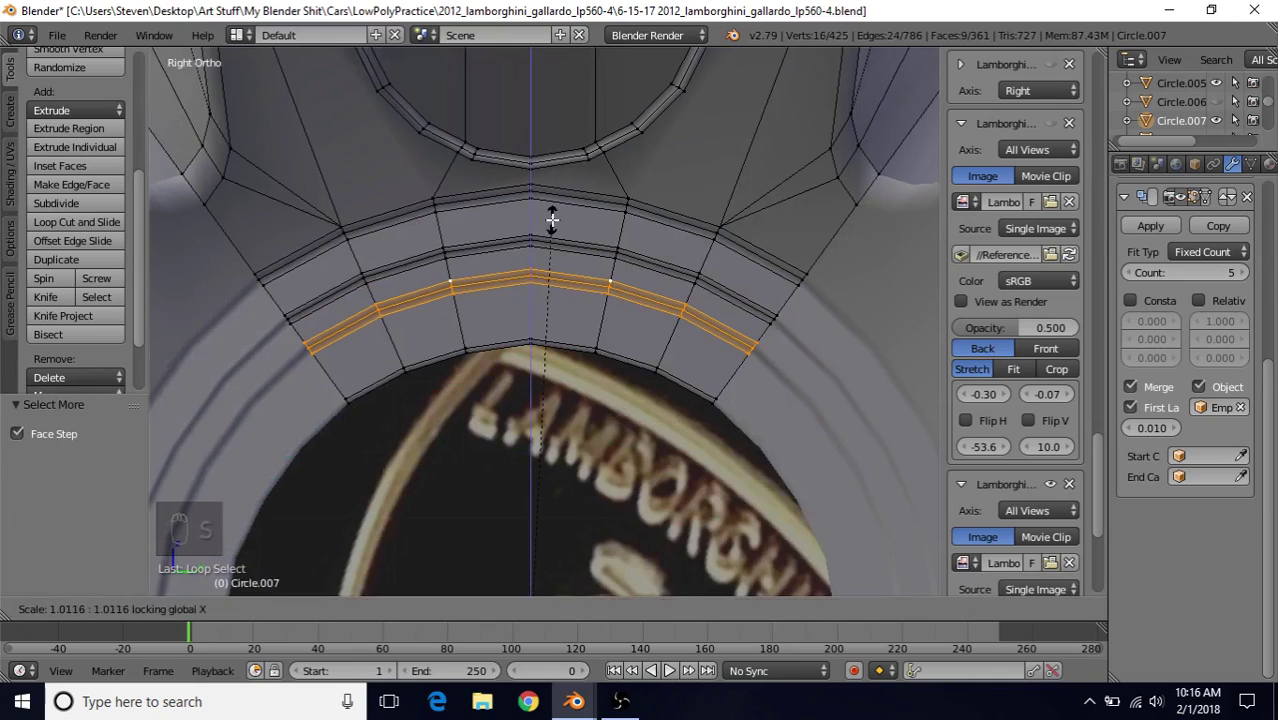
click(552, 220)
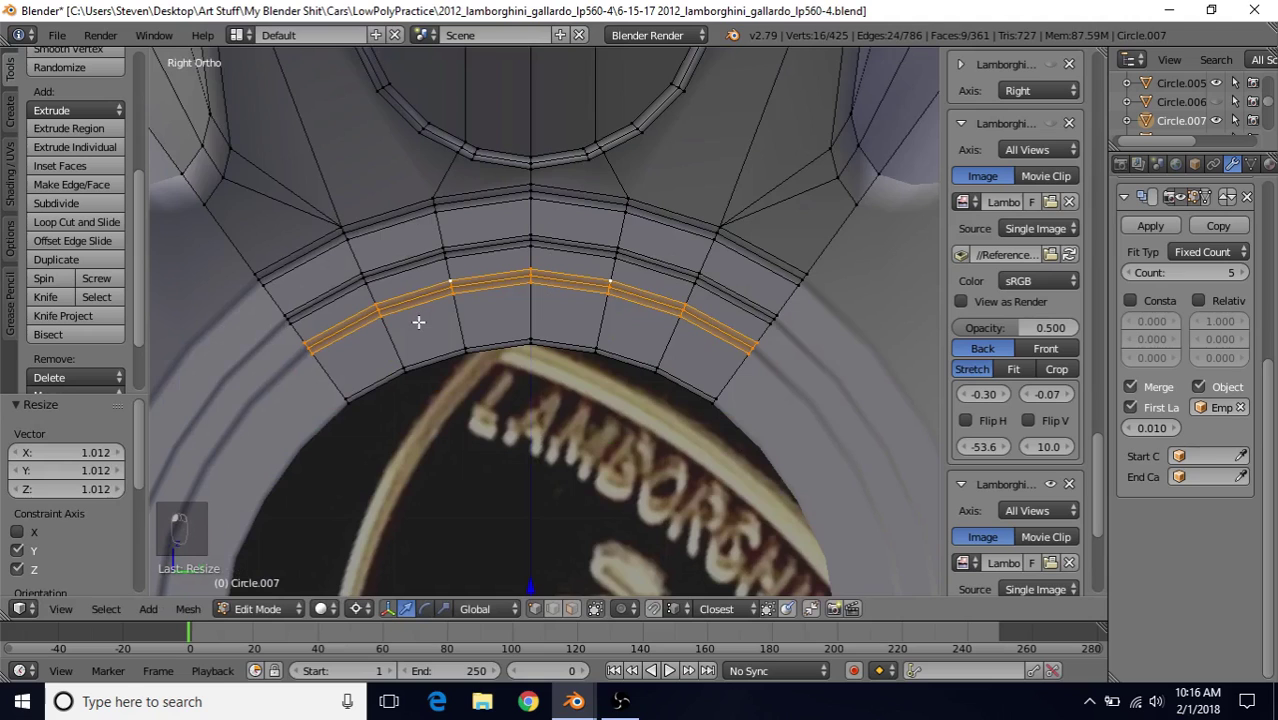
Preview the hub rings with a level 2 Subdivision Surface modifier, and remove the modifier
scroll(549, 334, down, 2)
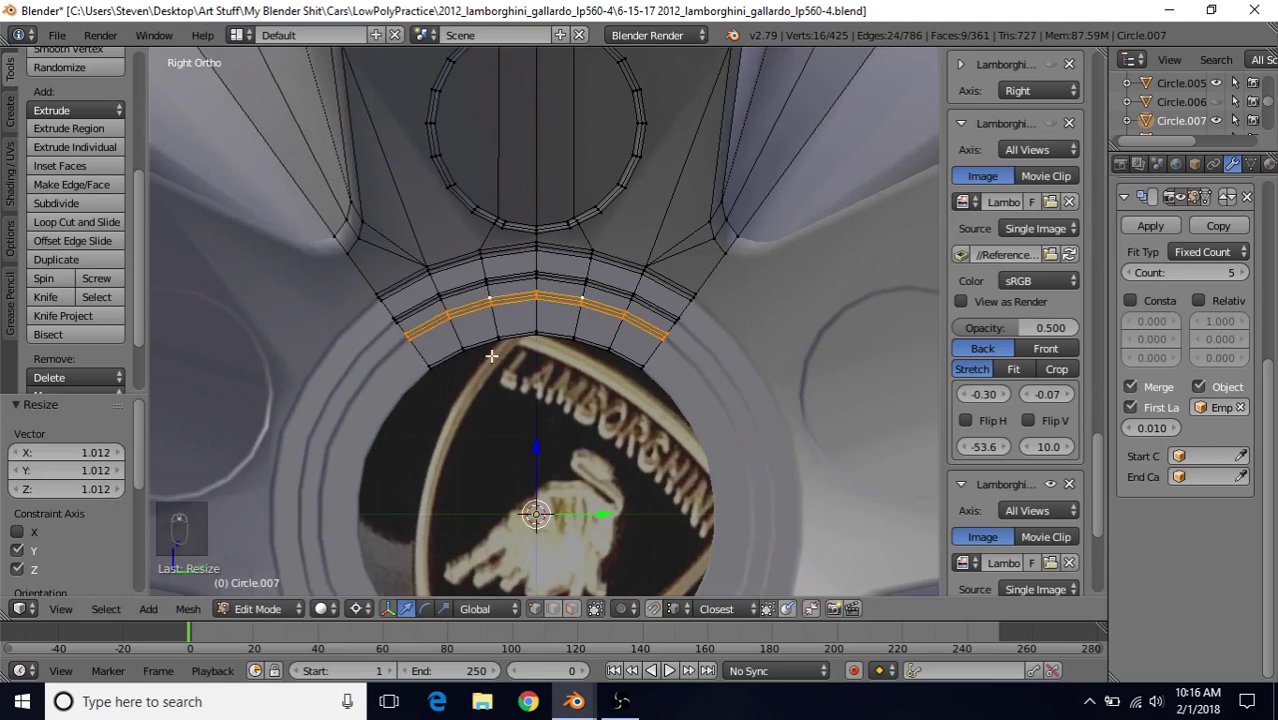
key(Tab)
scroll(549, 347, down, 3)
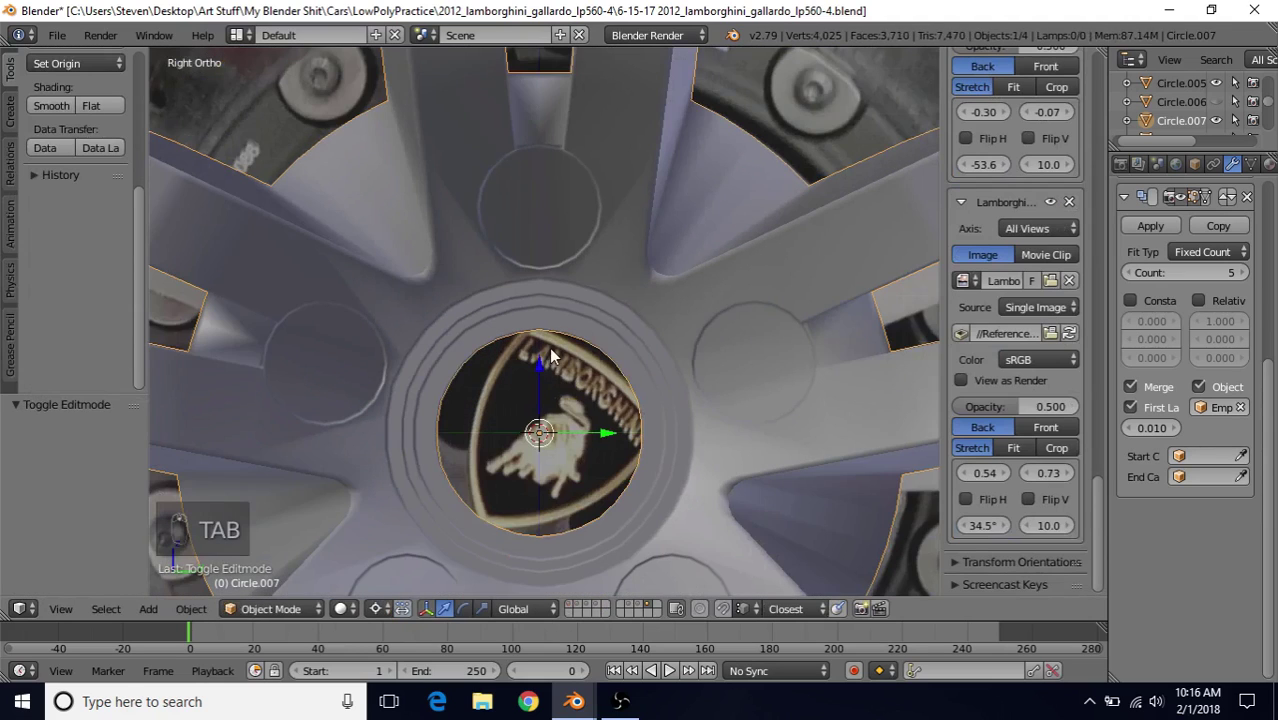
key(ctrl+2)
scroll(549, 347, up, 2)
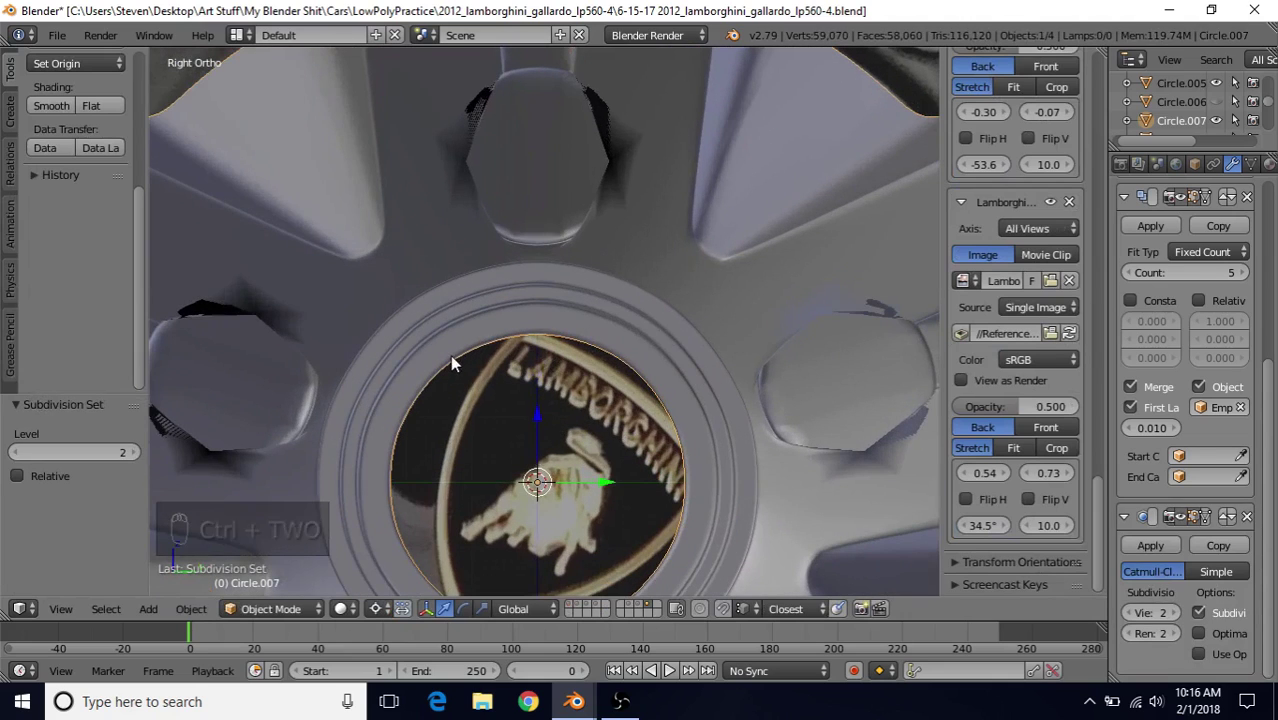
click(1247, 517)
Select the wall faces of the centre bore and scale them by 0.989 in Y and Z about the 3D cursor
mouse_move(505, 350)
middle_down()
mouse_move(487, 315)
mouse_move(504, 372)
middle_up()
key(Tab)
alt+right_click(493, 385)
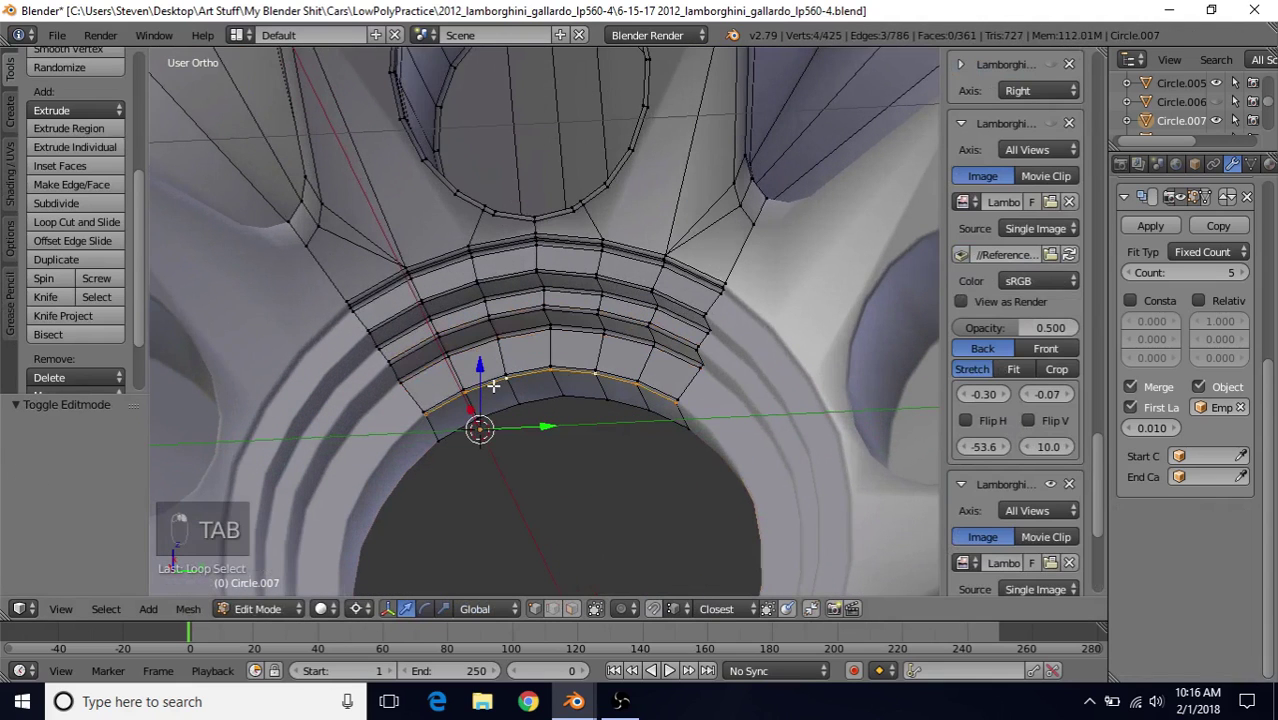
key(ctrl+KP_Add)
key(KP_3)
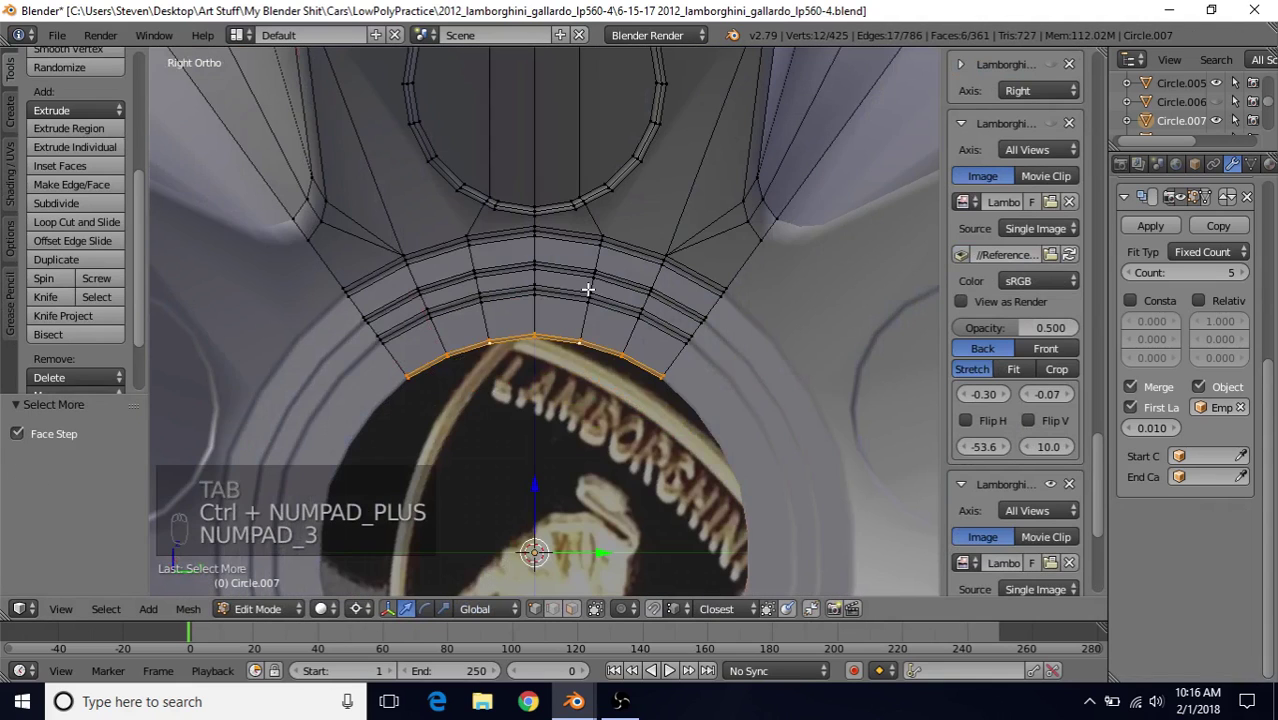
key(s)
key(shift+x)
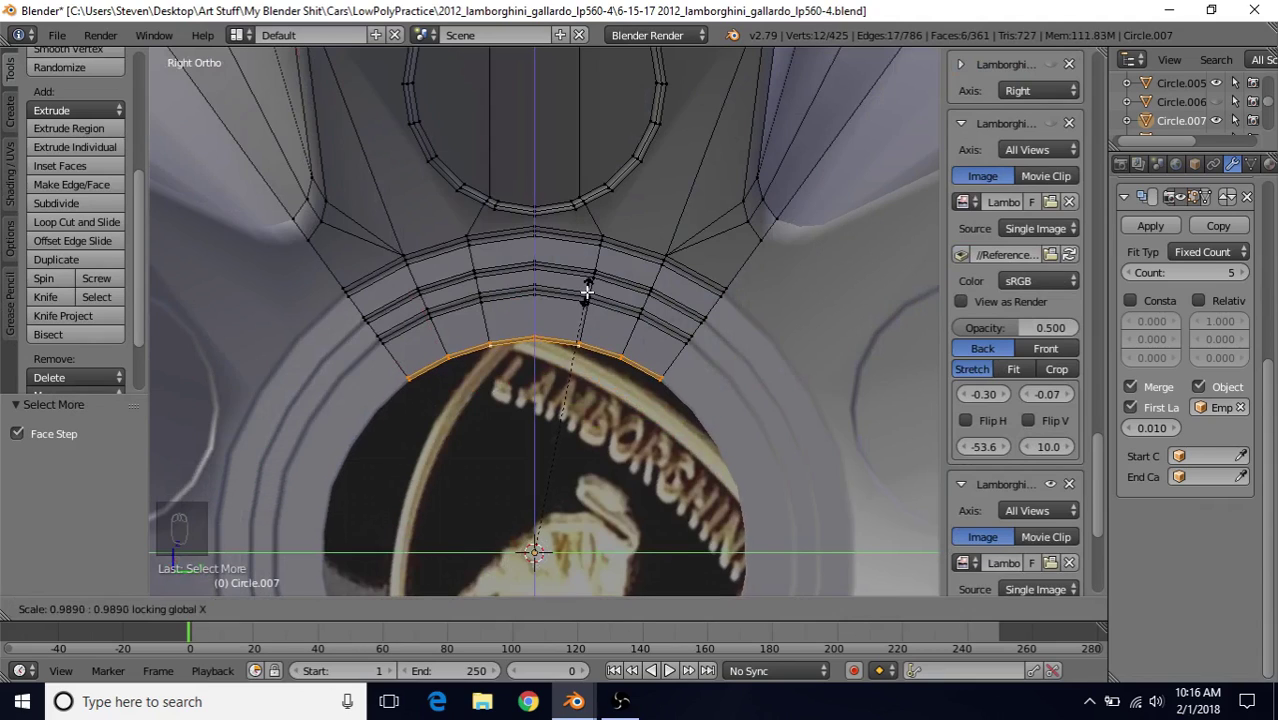
click(587, 292)
Fine-tune the bore wall's Y and Z scale and check the ring spacing on the whole wheel in Object Mode
key(s)
key(shift+x)
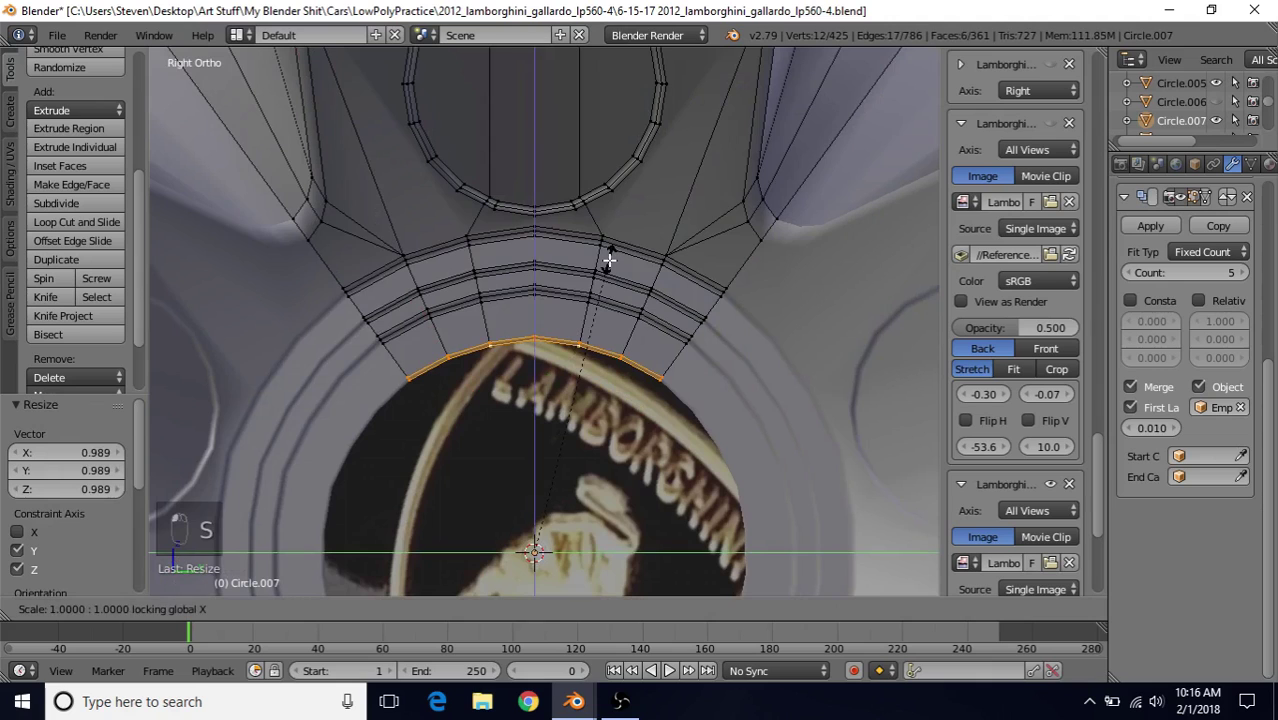
click(609, 261)
key(Tab)
scroll(556, 388, down, 6)
scroll(551, 388, up, 2)
scroll(553, 342, down, 2)
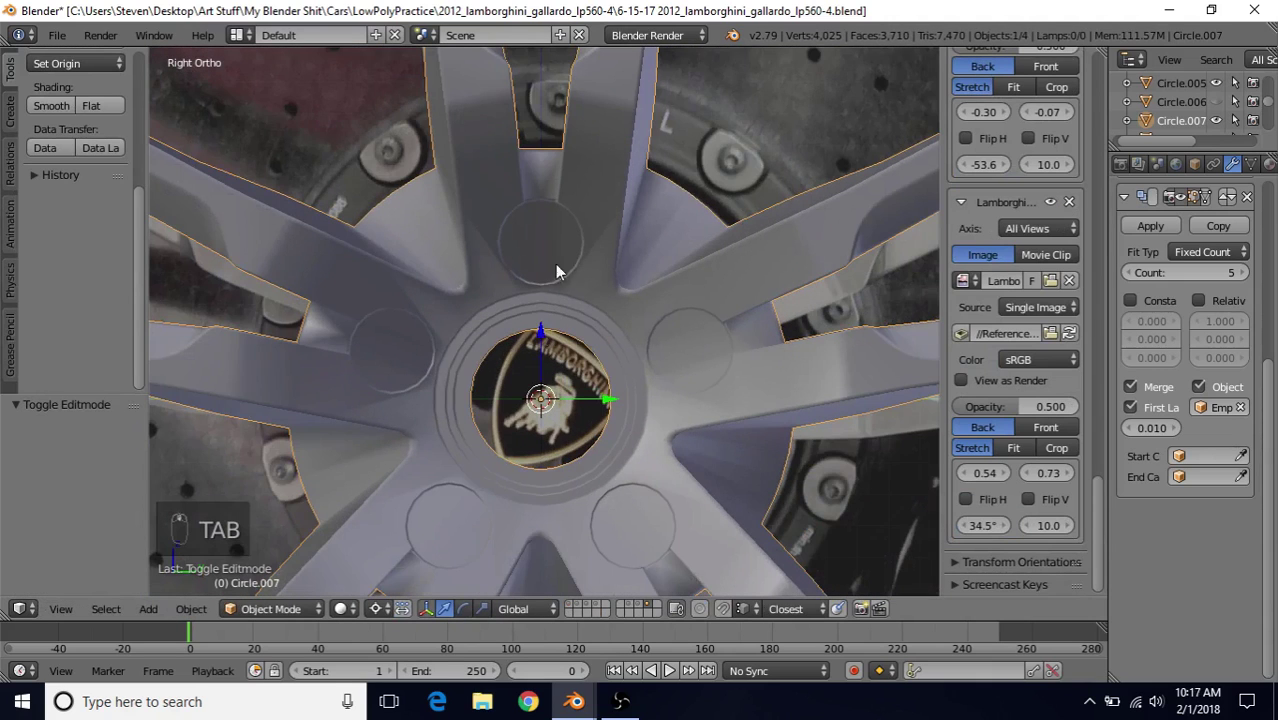
Merge the two closely spaced vertices on the upper edge of the lug hole floor using At Last
middle_drag(548, 260, 544, 315)
scroll(527, 384, up, 3)
key(Tab)
scroll(528, 372, up, 2)
scroll(622, 420, up, 2)
scroll(616, 342, up, 1)
right_click(550, 312)
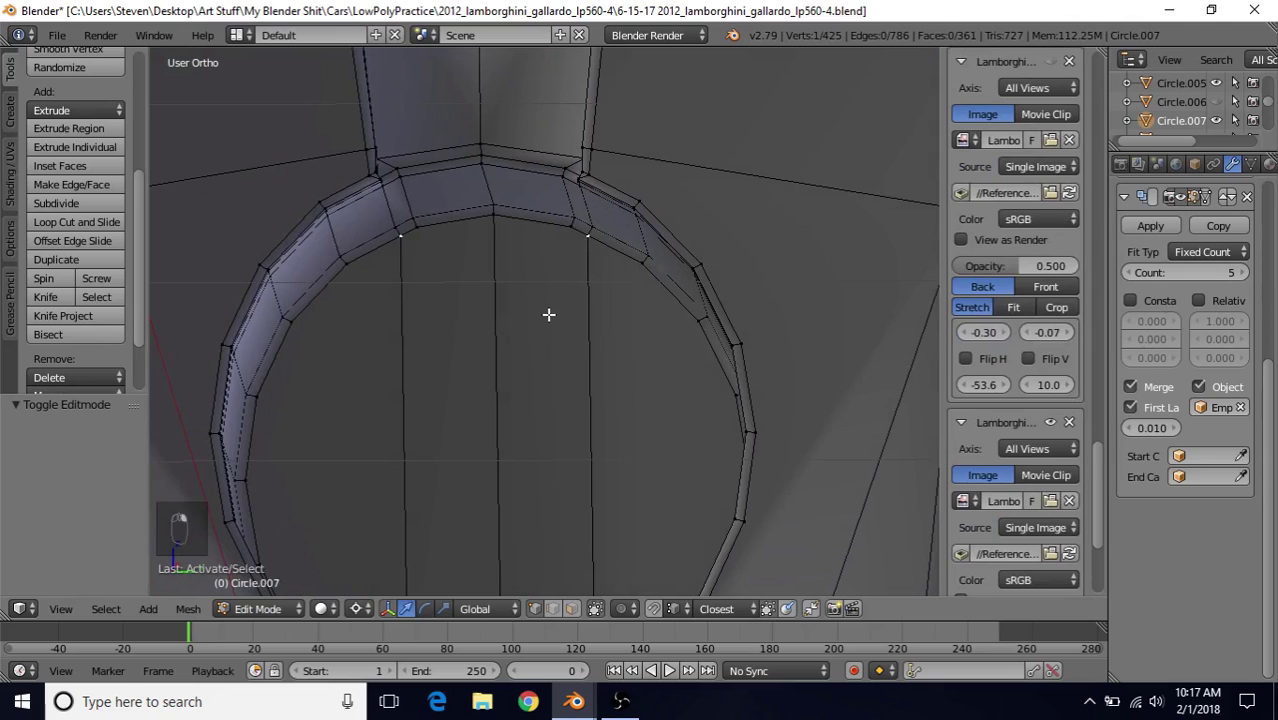
key(KP_Decimal)
middle_drag(550, 321, 553, 276)
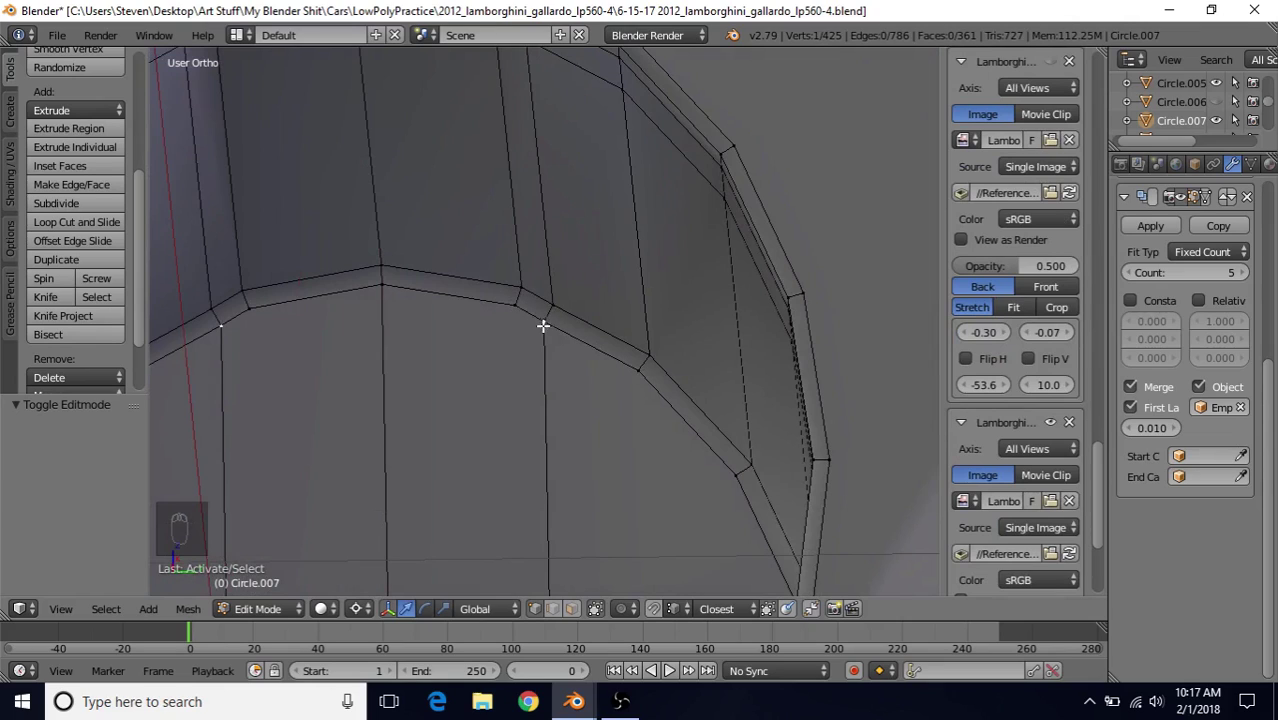
shift+click(512, 325)
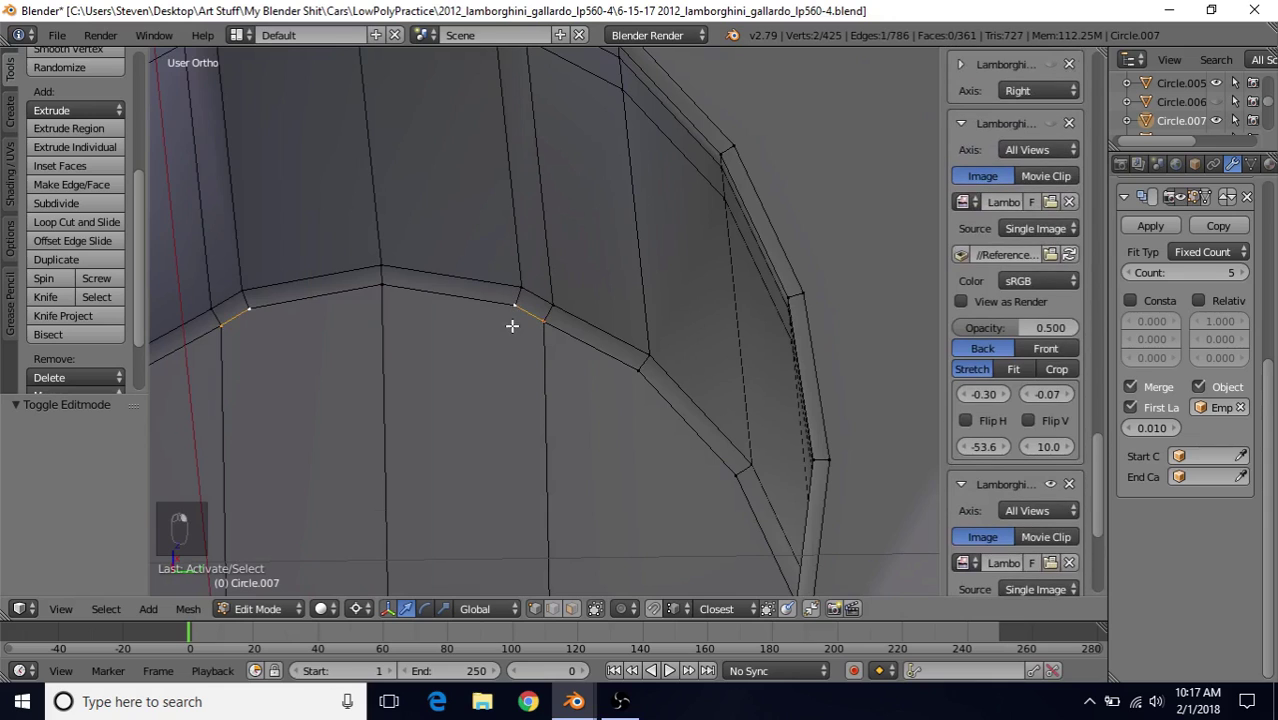
key(alt+m)
click(511, 327)
middle_drag(511, 373, 573, 482)
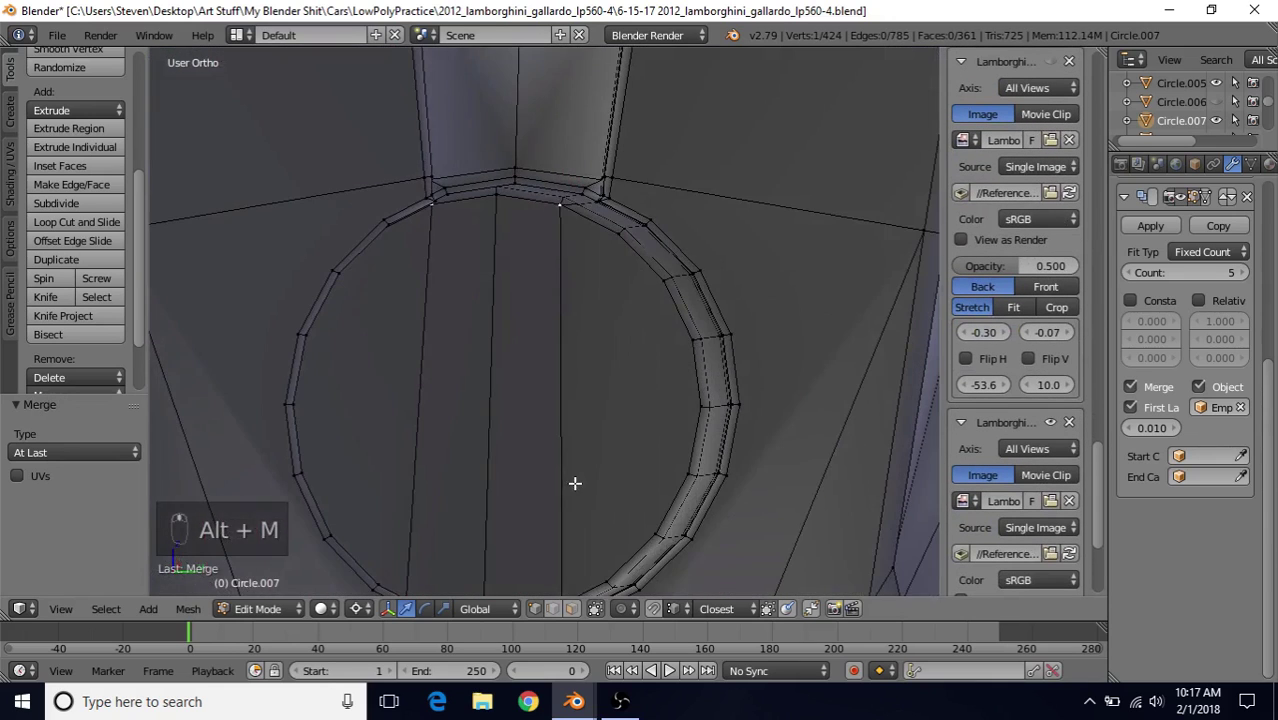
Merge the two closely spaced vertices on the lower edge of the lug hole floor
middle_drag(548, 348, 537, 406)
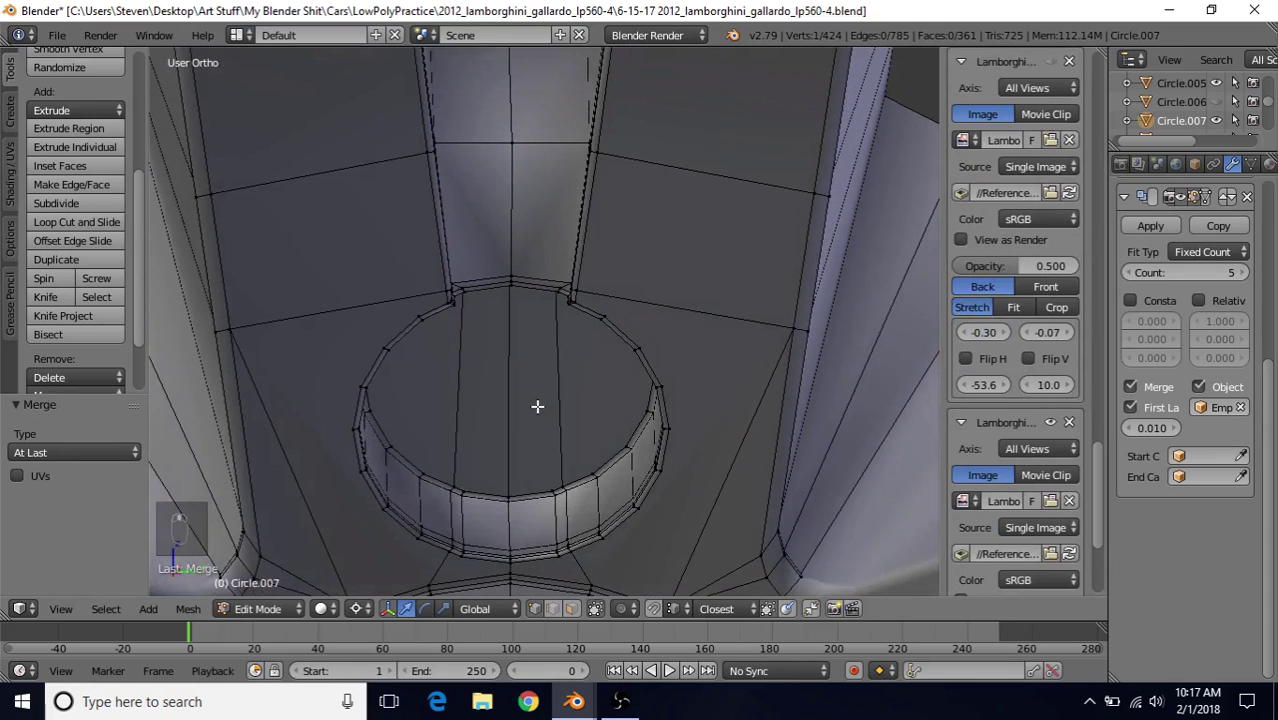
right_click(553, 482)
key(KP_Decimal)
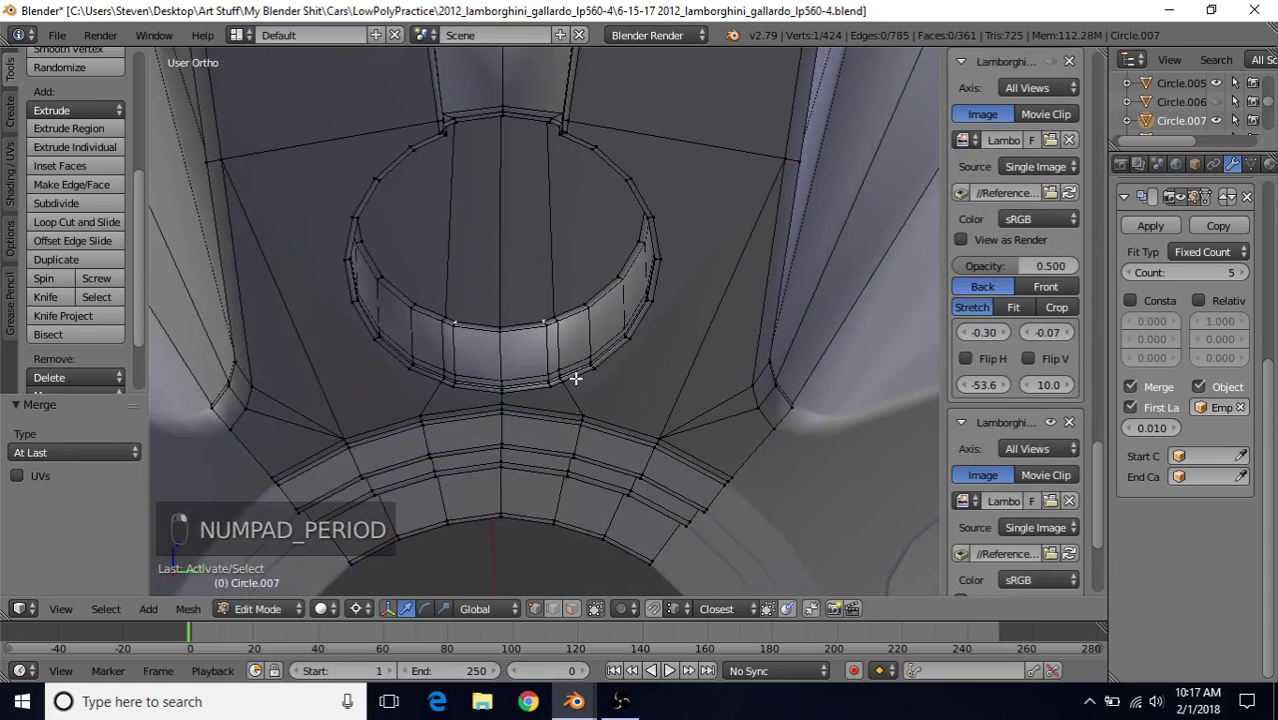
scroll(572, 295, up, 2)
scroll(509, 417, up, 2)
mouse_move(561, 332)
middle_down()
mouse_move(564, 308)
mouse_move(554, 328)
middle_up()
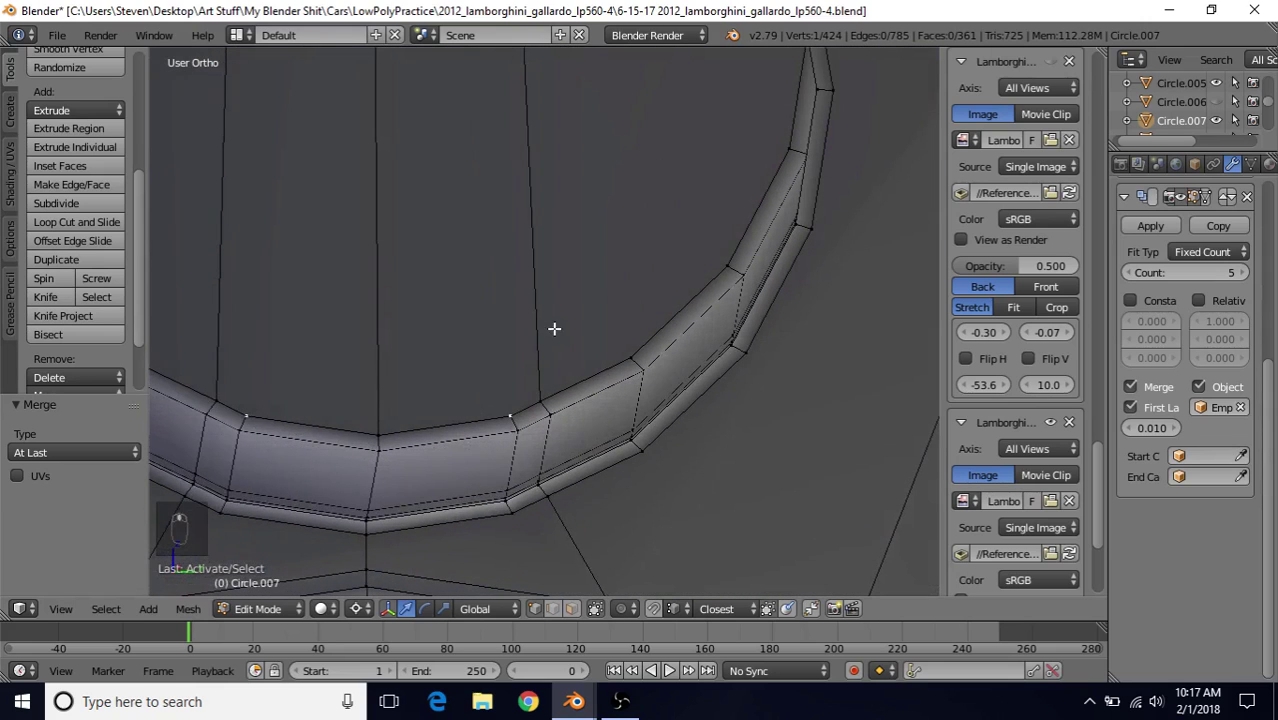
middle_drag(552, 368, 561, 365)
shift+right_click(515, 400)
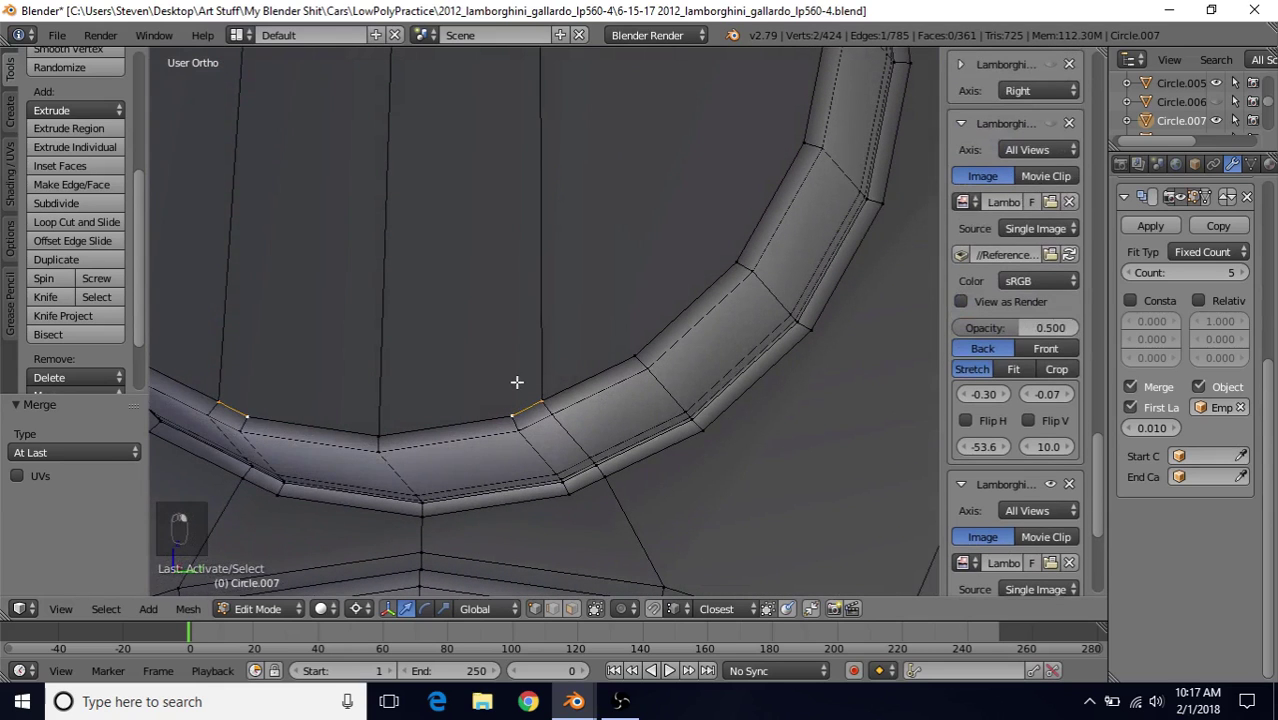
key(alt+m)
click(516, 388)
Select the lug hole's floor faces in face select mode and grow the selection to include the narrow rim around them
middle_drag(516, 388, 514, 300)
click(572, 609)
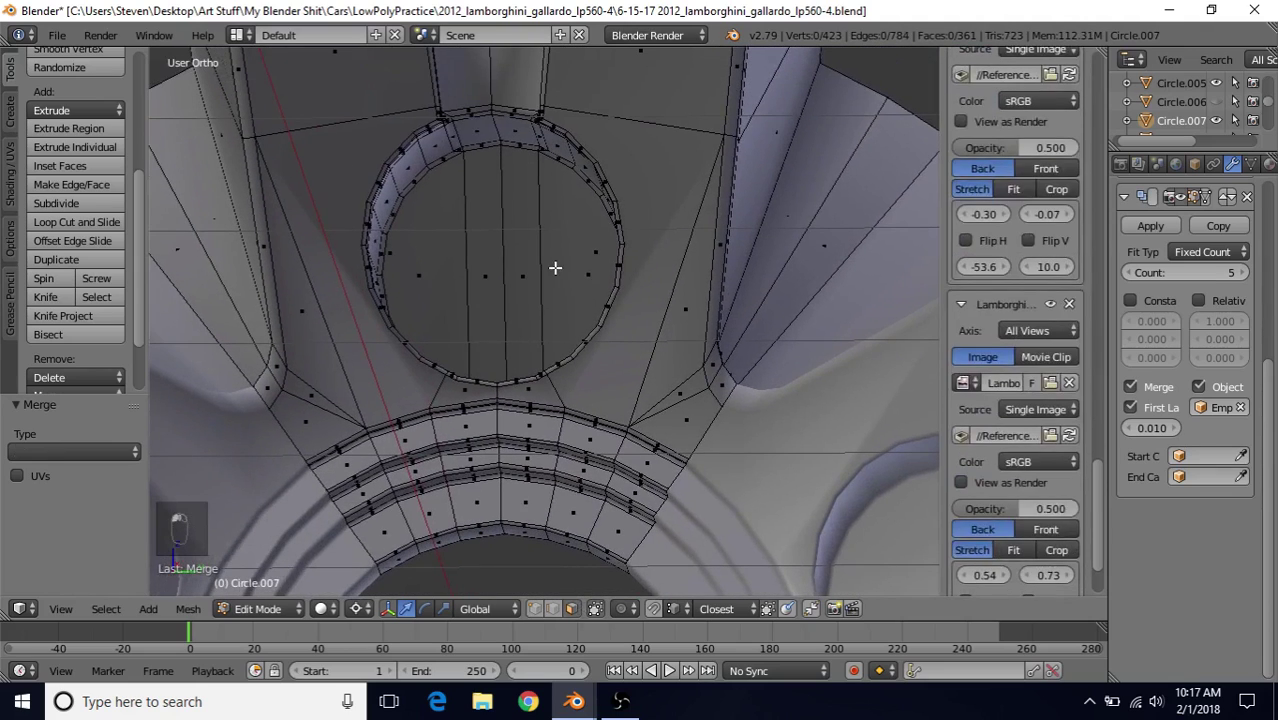
right_click(549, 280)
shift+right_click(530, 248)
middle_drag(537, 240, 557, 311)
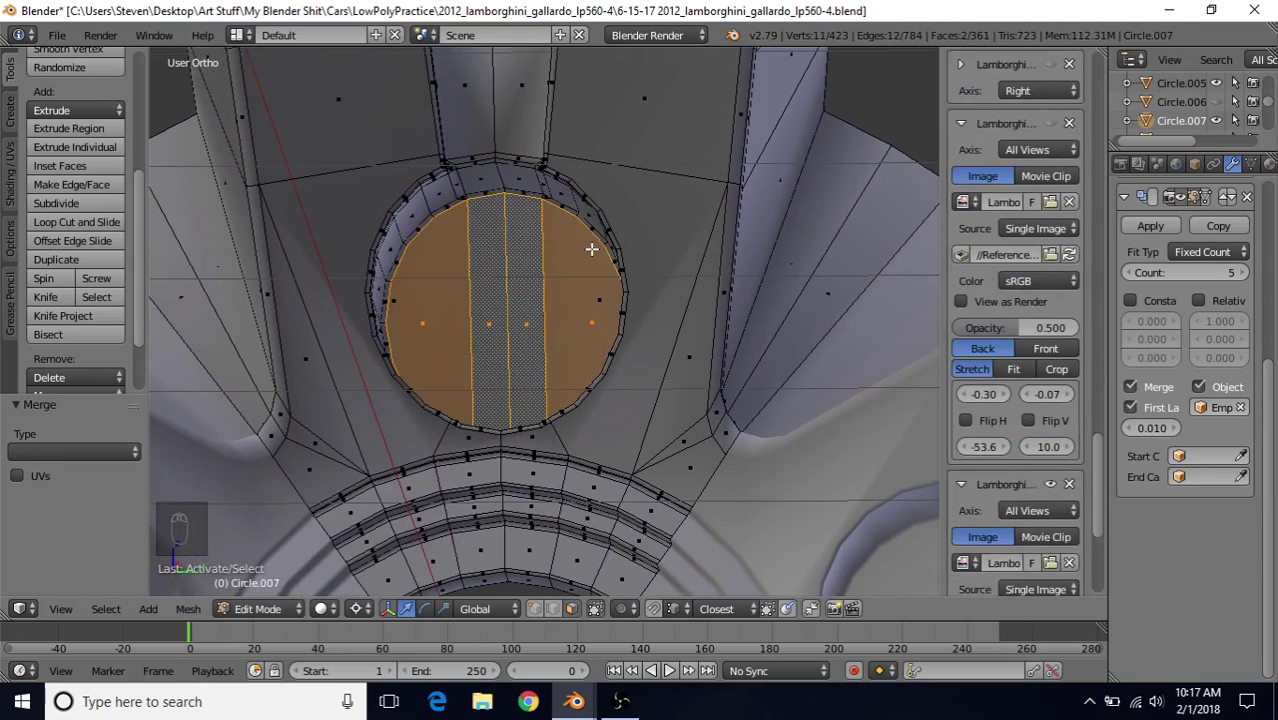
key(ctrl+KP_Add)
middle_drag(590, 249, 558, 272)
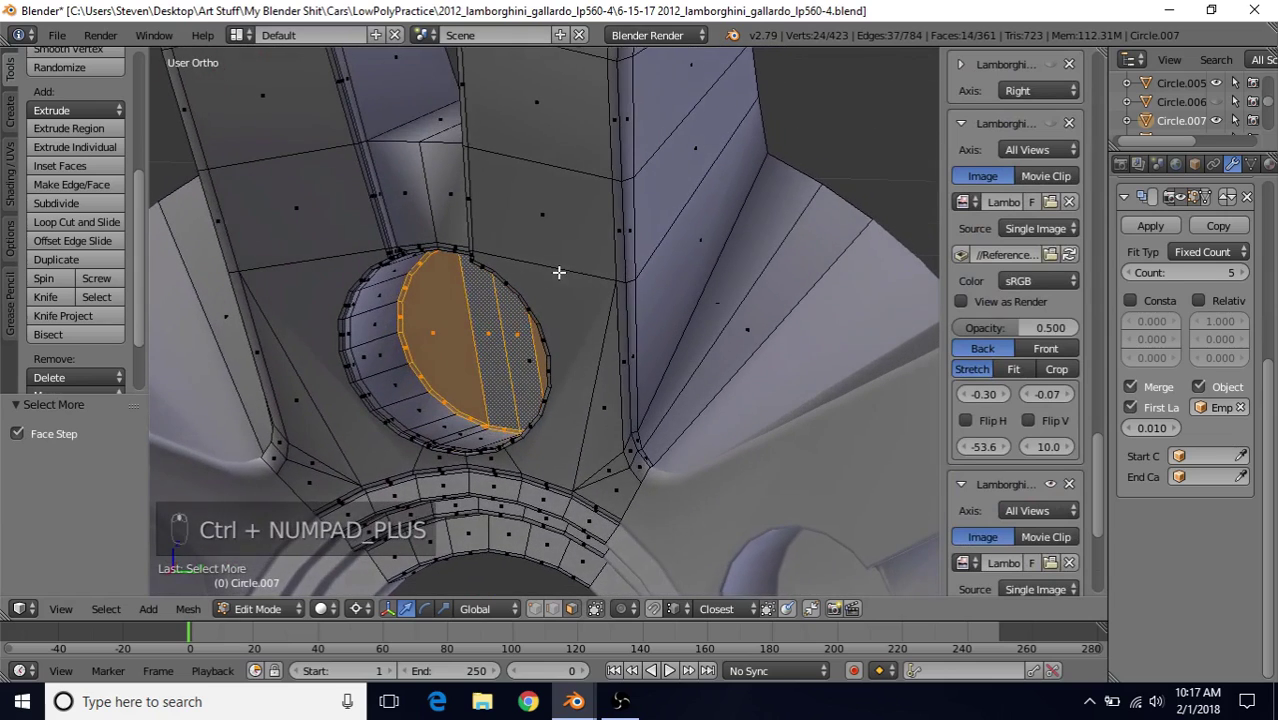
Flatten the lug hole floor and its rim by scaling them to 0 in X about the selection's own centre, and inspect the holes
click(353, 609)
click(400, 525)
middle_drag(423, 474, 571, 294)
key(s)
key(x)
key(0)
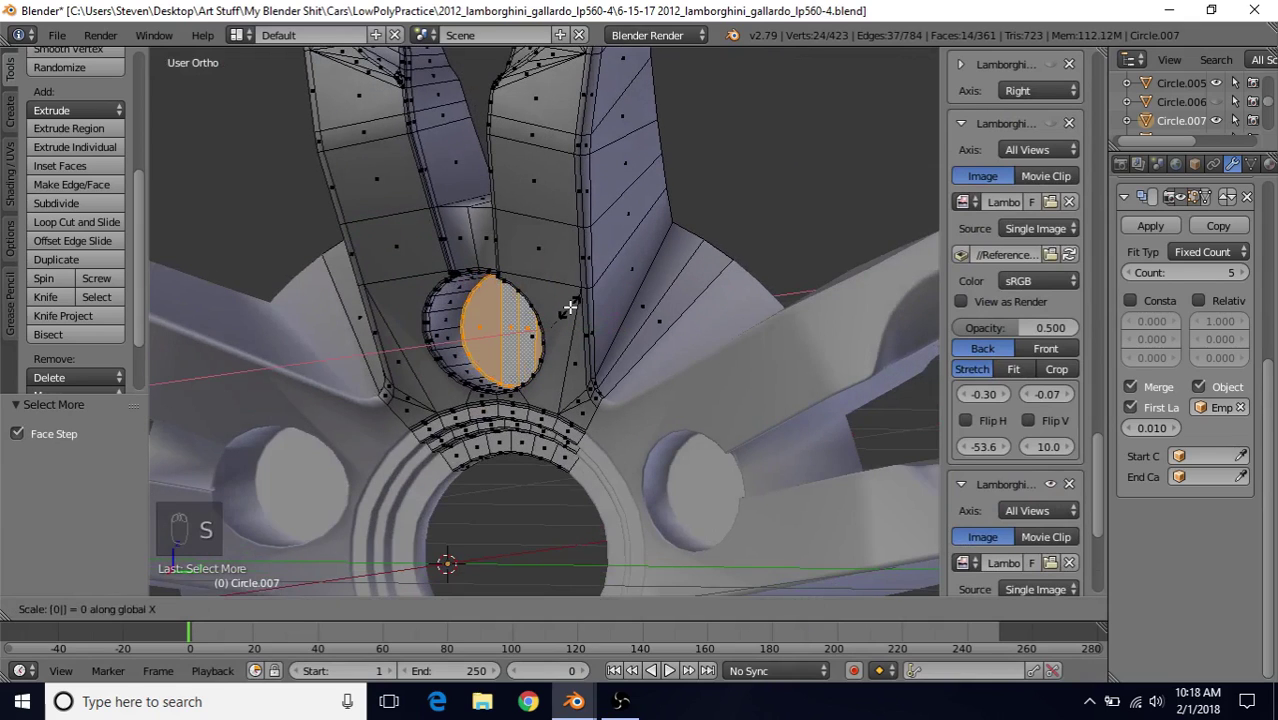
key(Return)
middle_drag(537, 330, 845, 323)
key(Tab)
middle_drag(528, 332, 591, 546)
scroll(565, 316, up, 2)
key(Tab)
Switch to the finished wheel's Blender file and examine the stepped rings and through-hole inside its lug holes
mouse_move(574, 701)
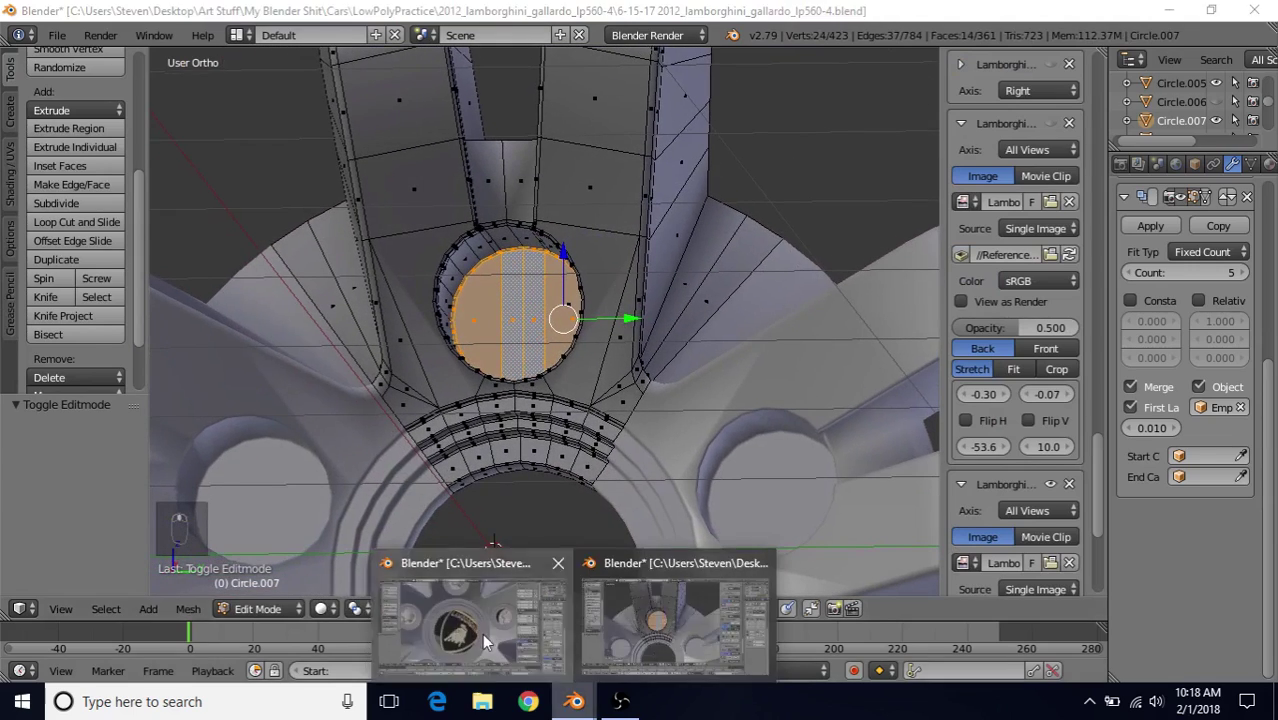
click(482, 633)
middle_drag(586, 226, 498, 238)
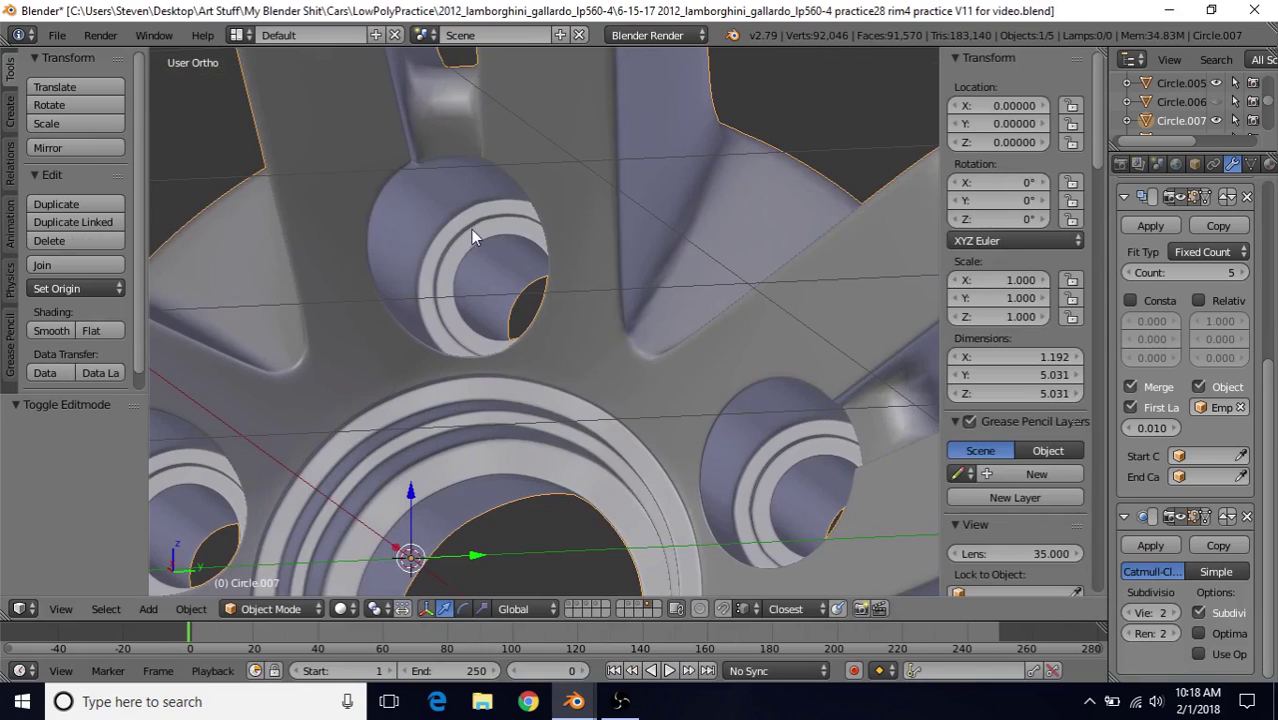
middle_drag(545, 336, 490, 258)
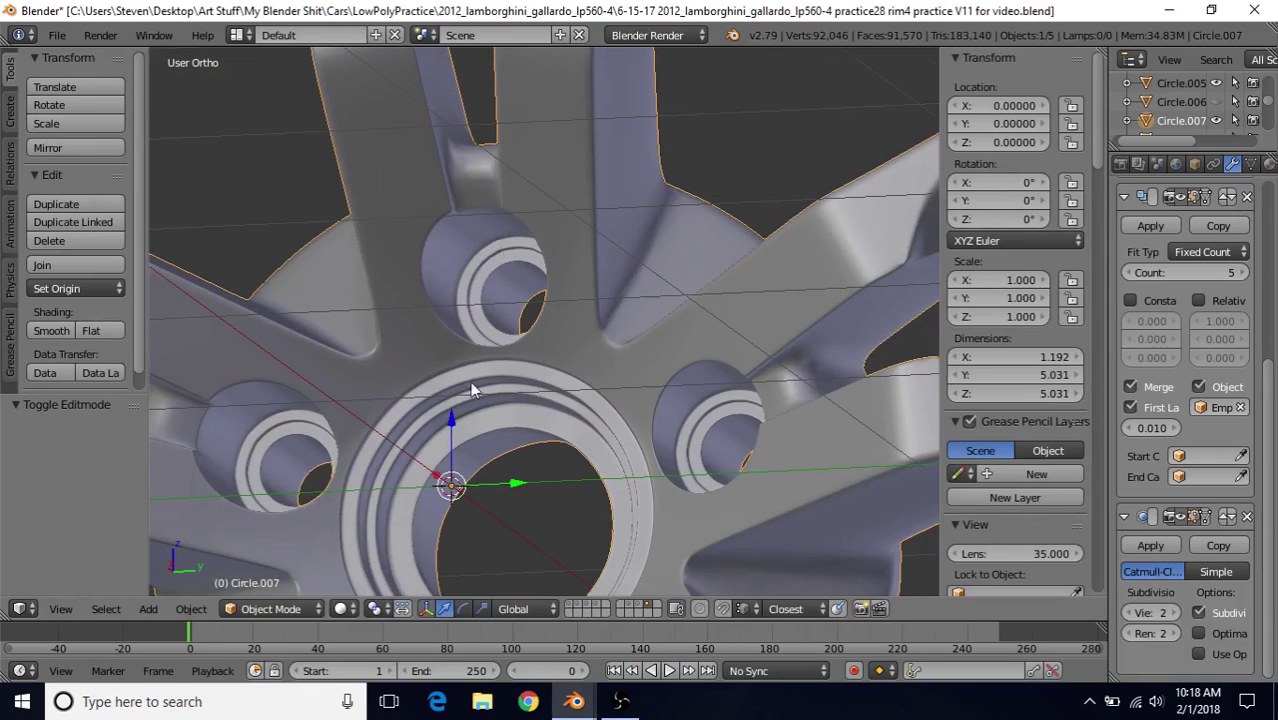
middle_drag(501, 264, 606, 310)
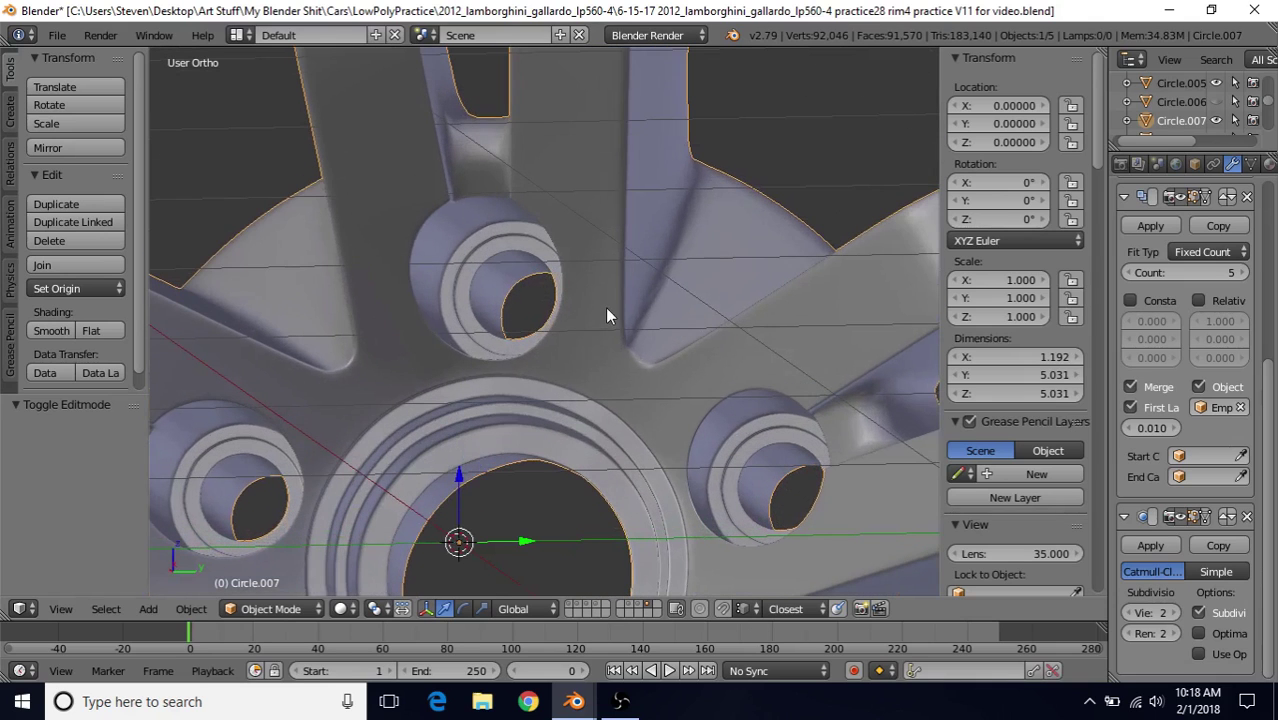
Return to the working wheel file and inset the lug hole's floor faces twice, by about 0.0145 and 0.0048
mouse_move(574, 700)
click(640, 612)
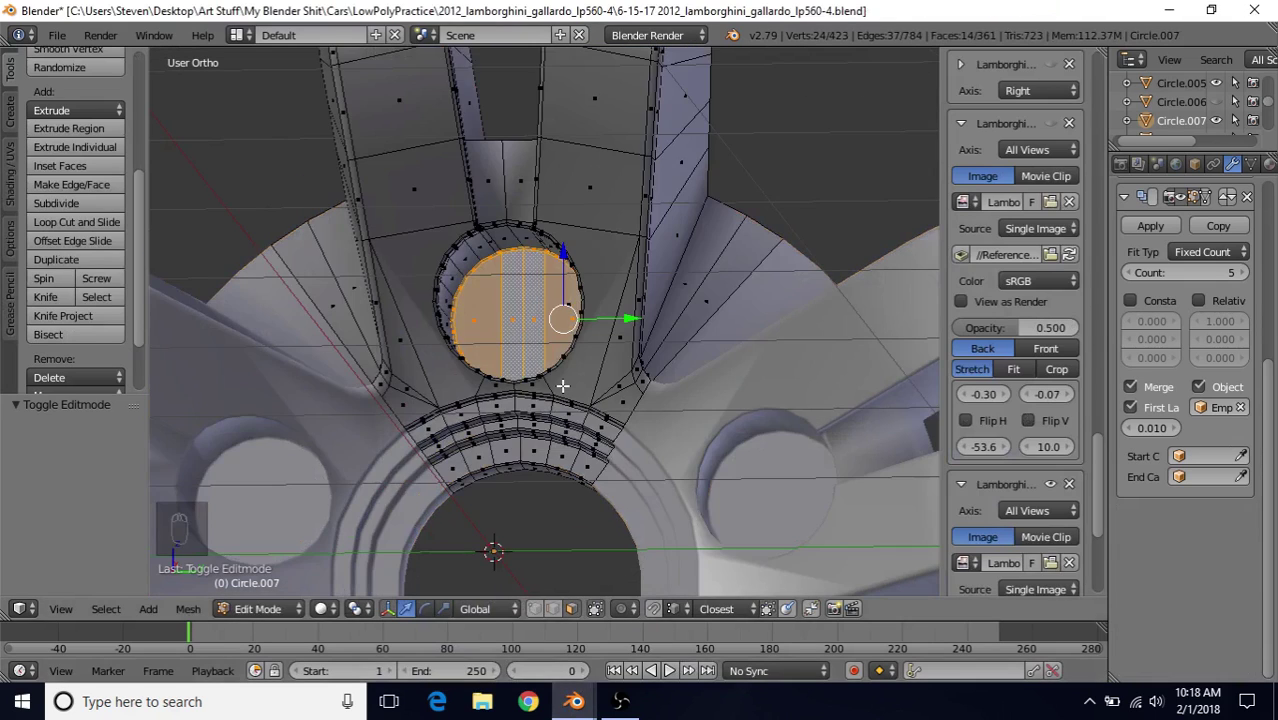
right_click(458, 294)
shift+right_click(468, 324)
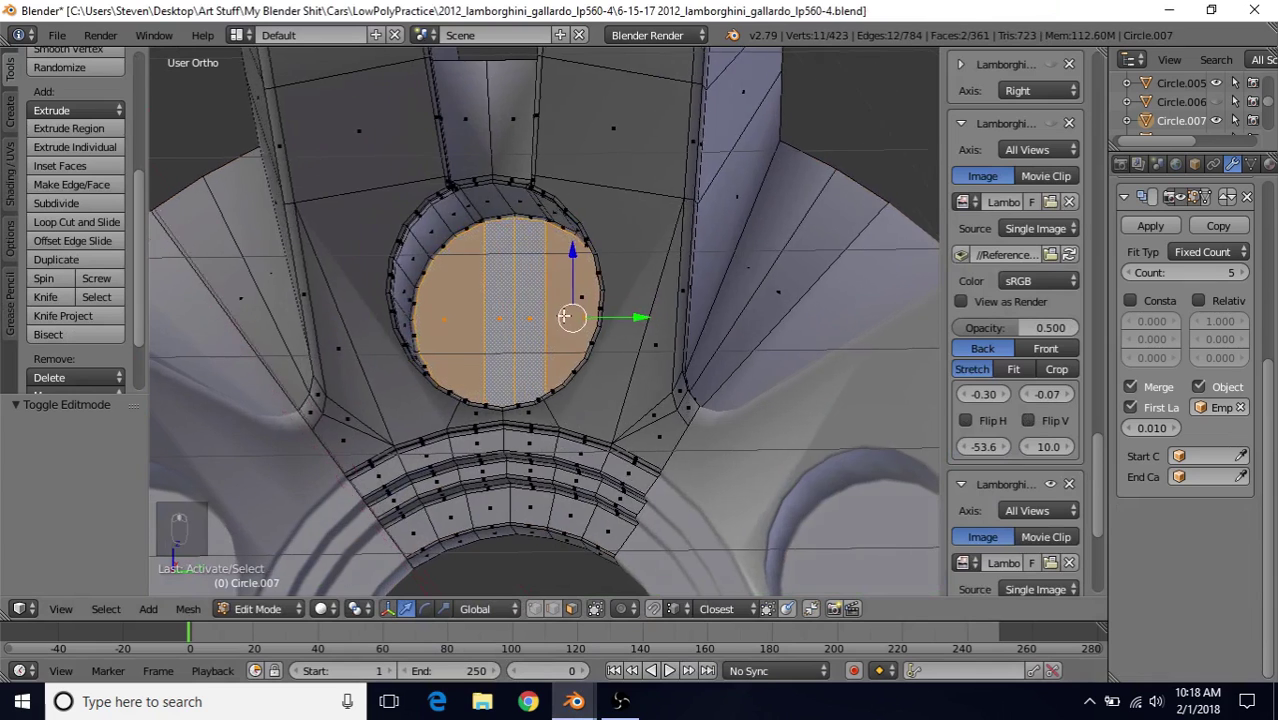
scroll(563, 316, up, 2)
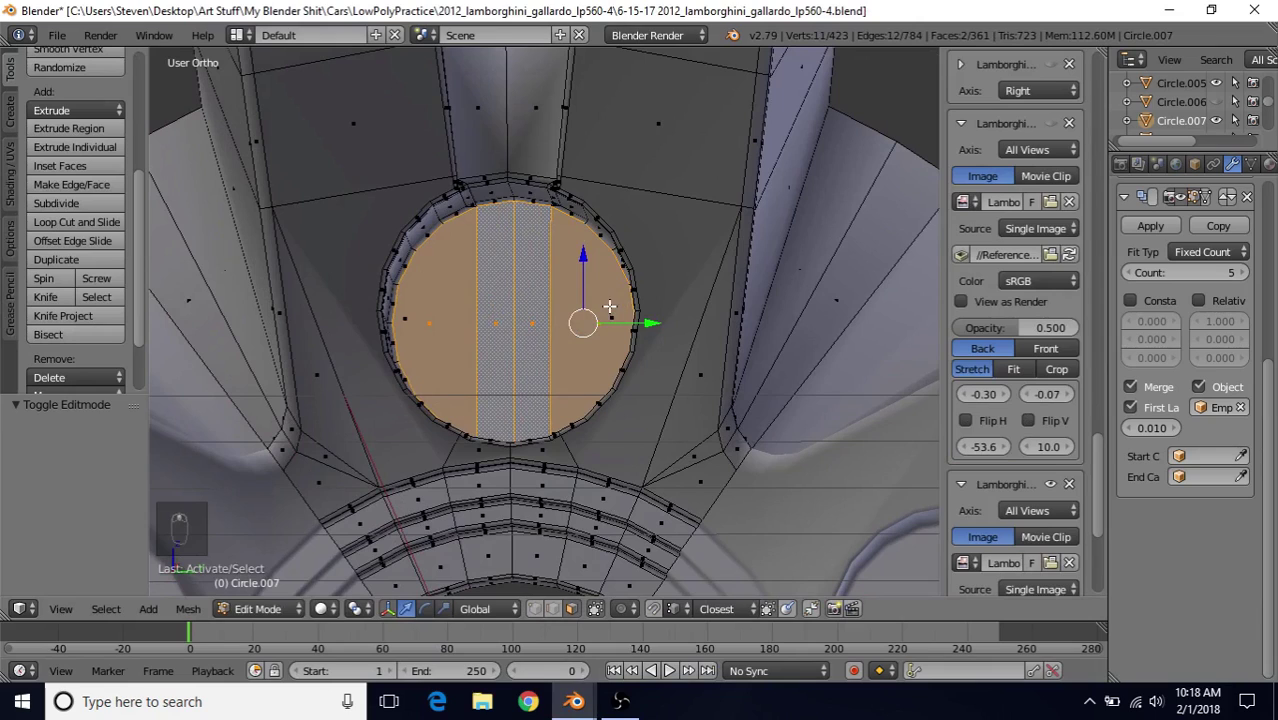
key(i)
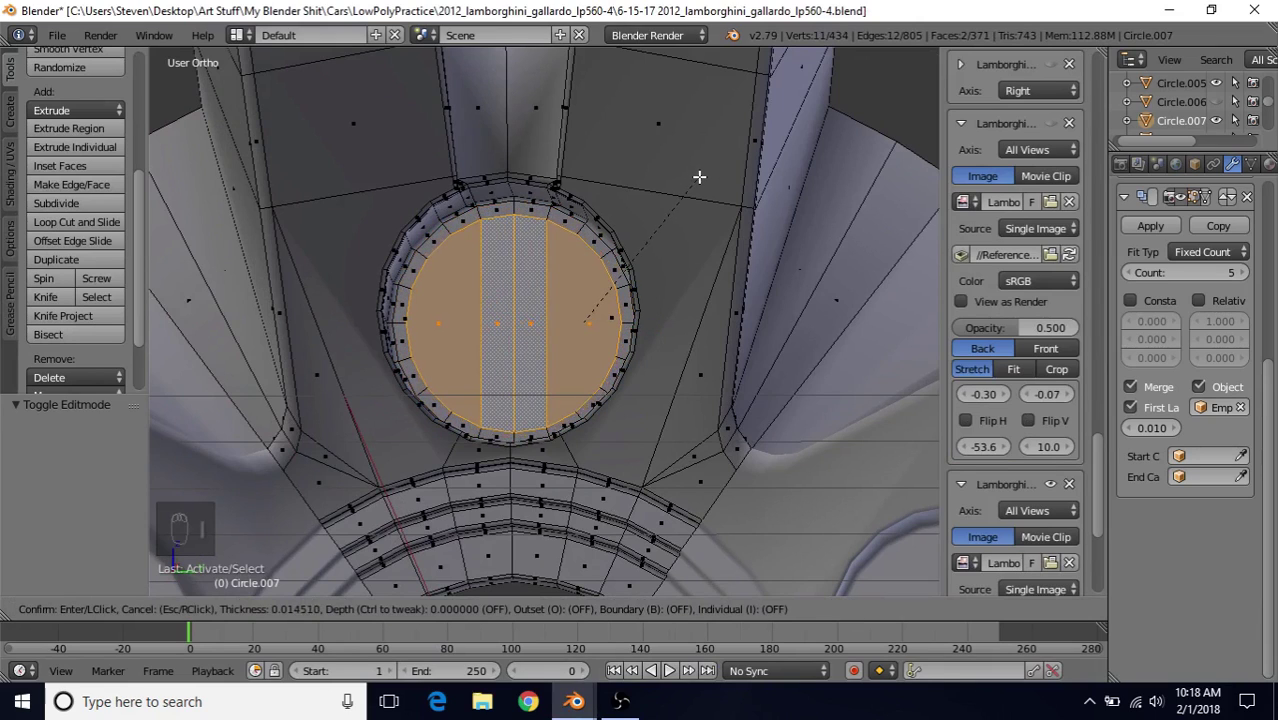
click(699, 177)
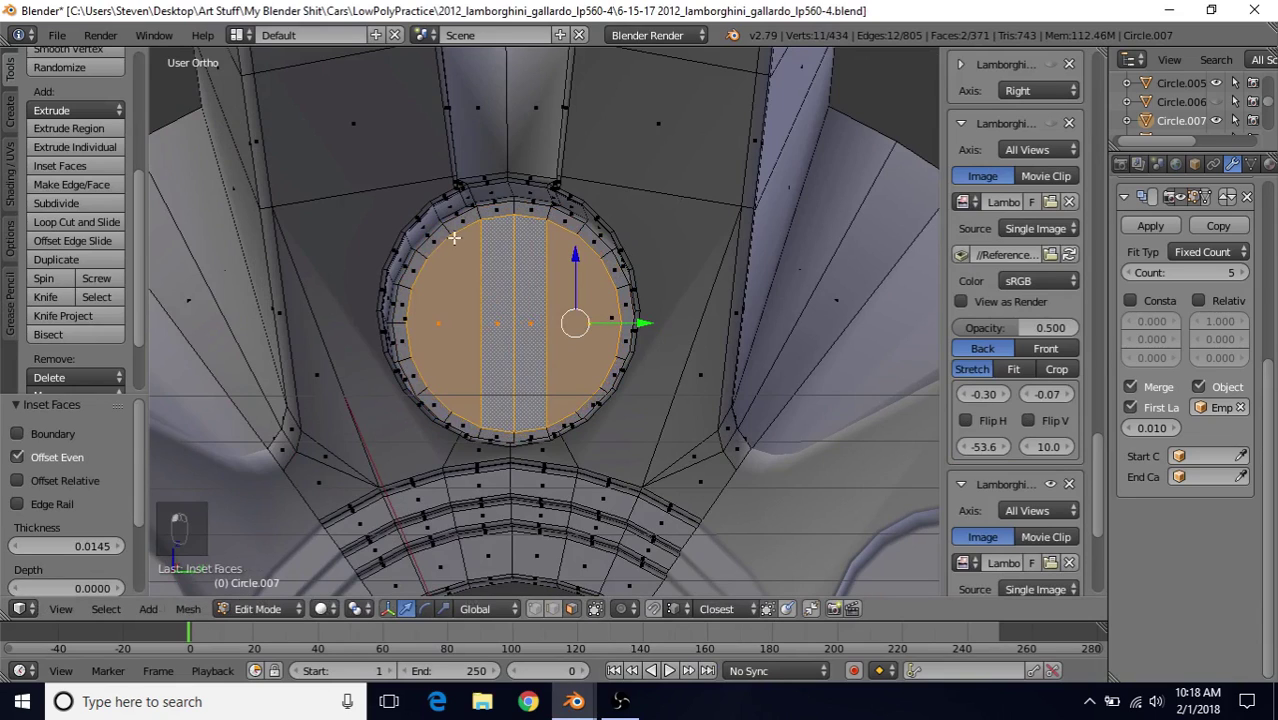
key(i)
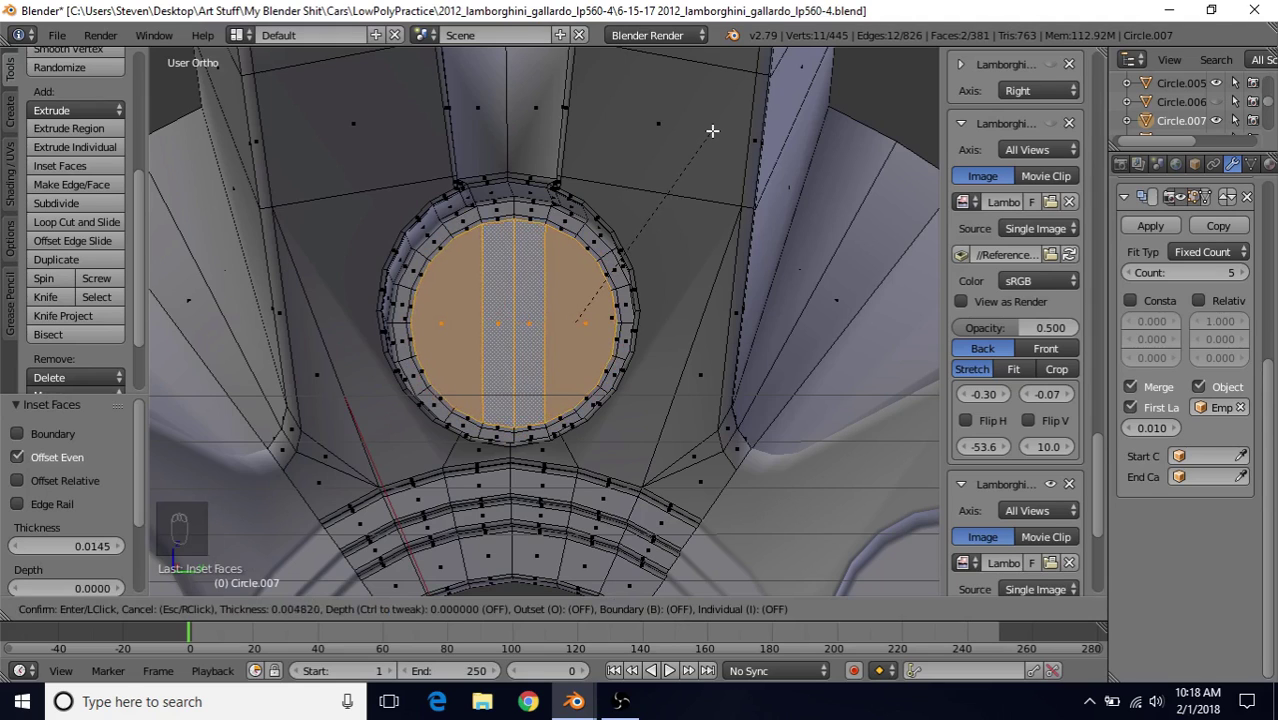
click(712, 130)
Extrude the inset lug hole floor faces, move them about -0.008 along X to form a shallow step, and check the shaded result
scroll(636, 342, down, 2)
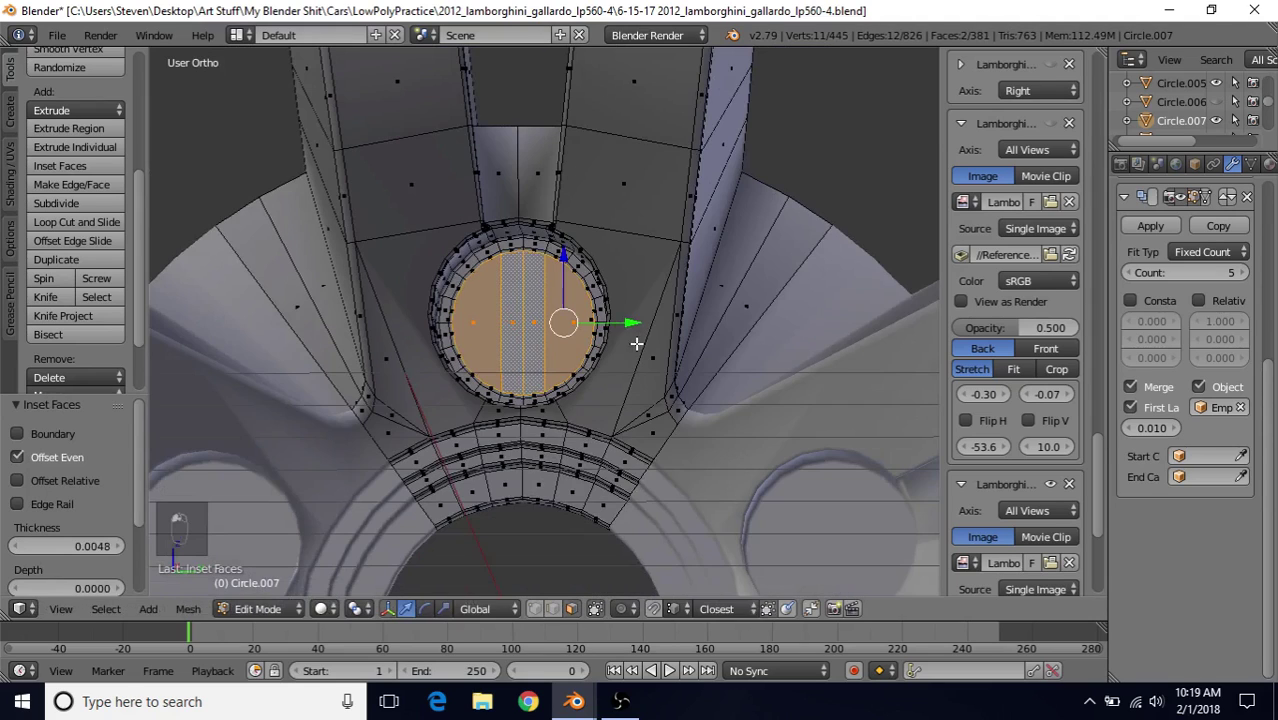
key(e)
right_click(508, 268)
middle_drag(508, 268, 448, 348)
drag(448, 348, 462, 347)
middle_drag(491, 294, 615, 288)
key(KP_Decimal)
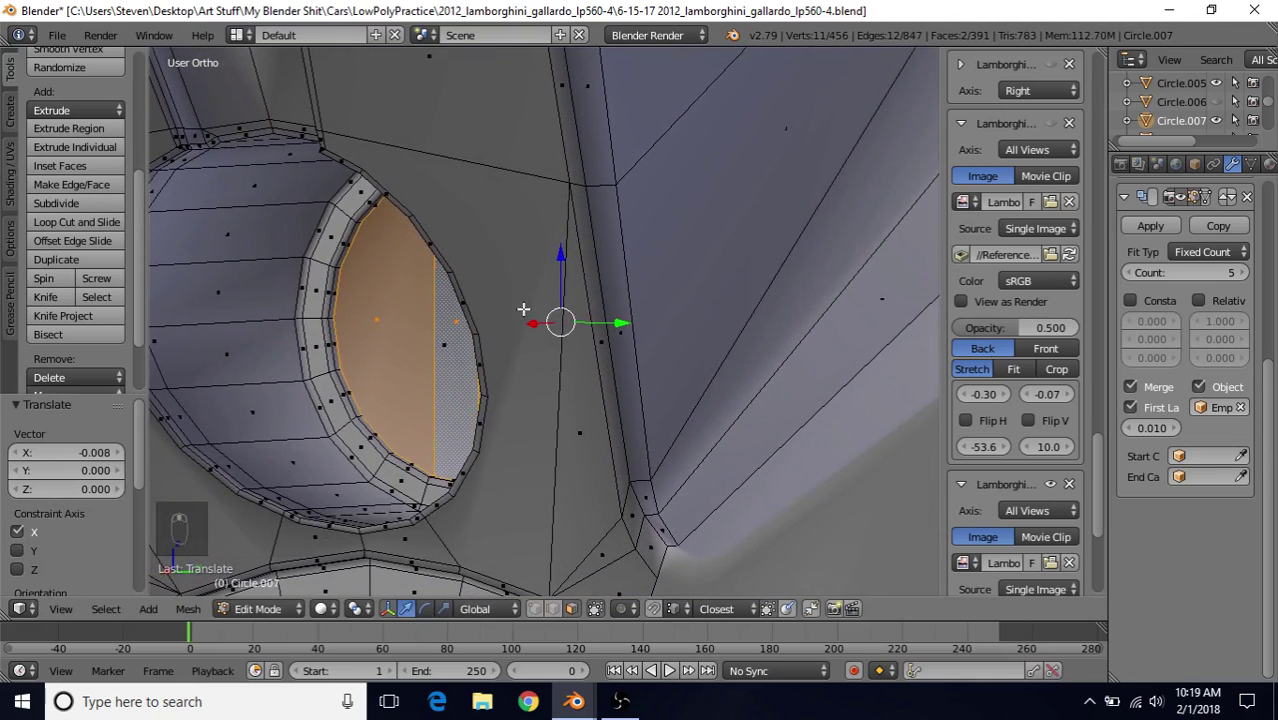
drag(527, 325, 525, 325)
key(Tab)
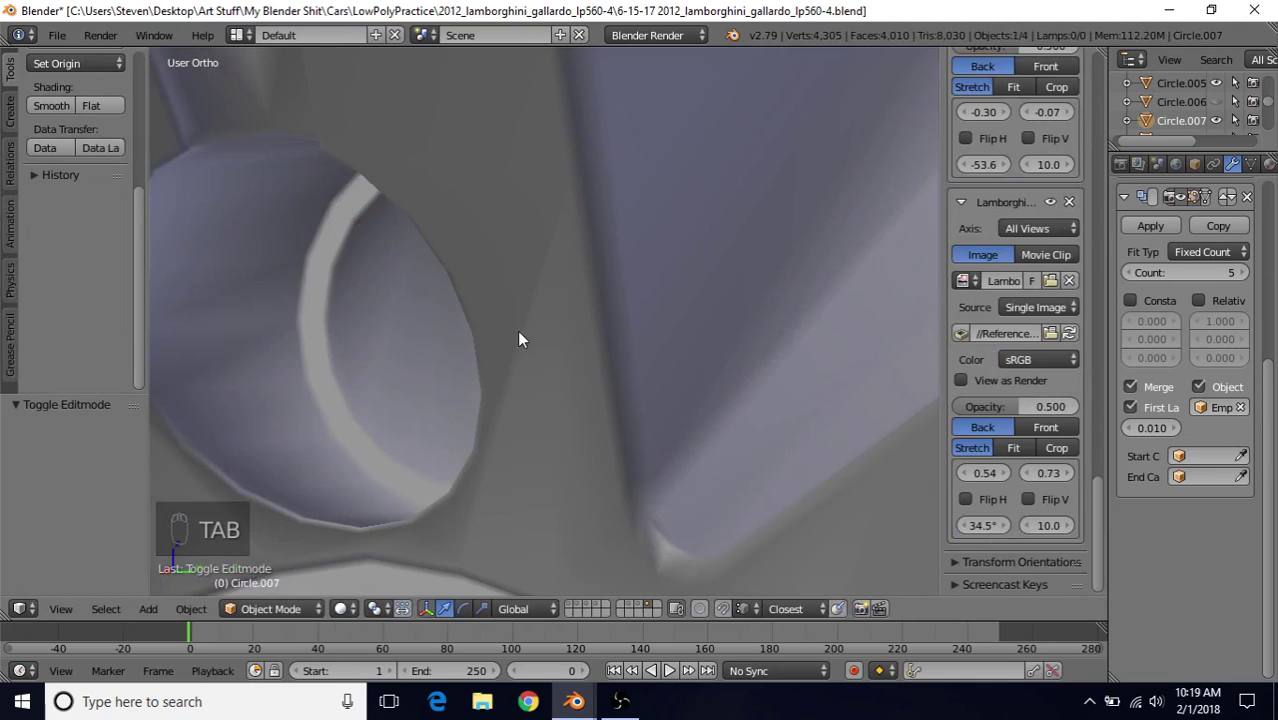
key(Tab)
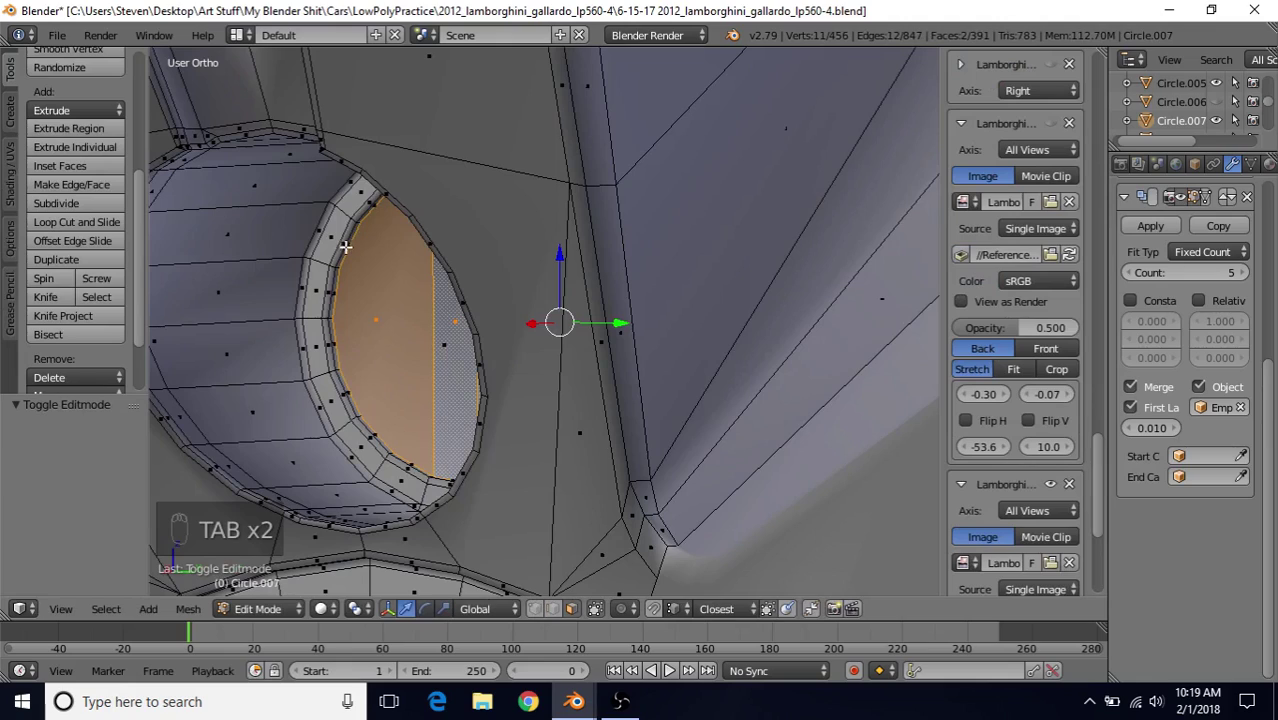
Inset the stepped lug hole floor faces by about 0.0027 to add a tight supporting ring
scroll(360, 296, down, 3)
middle_drag(360, 296, 670, 293)
scroll(645, 320, up, 5)
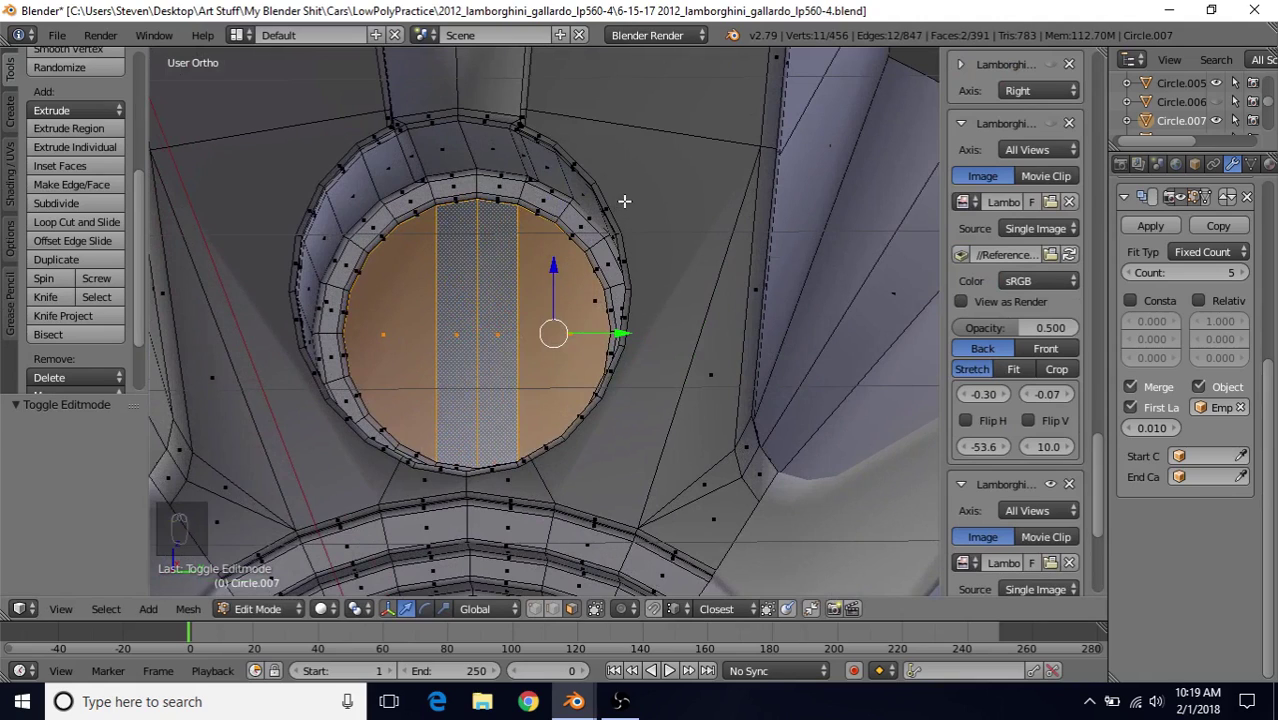
key(i)
key(b)
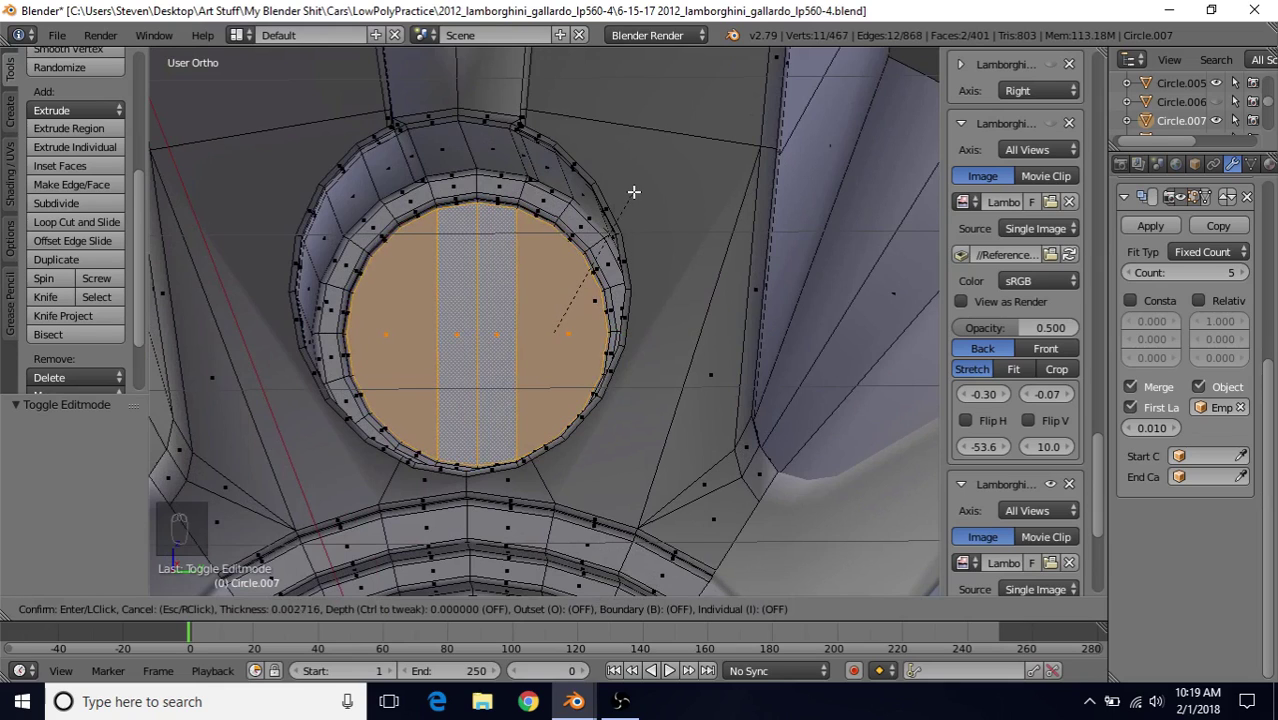
click(633, 191)
Check the width of the inner ring in the finished wheel's lug holes, and return to the working file
mouse_move(574, 701)
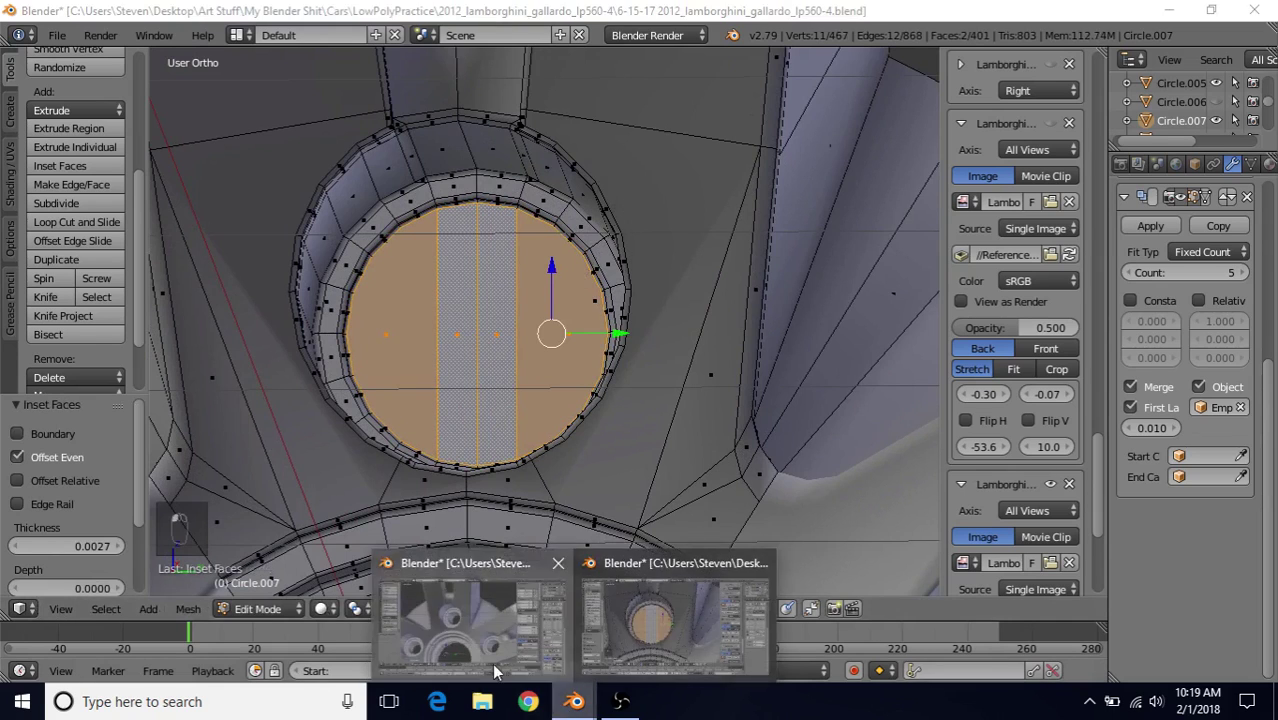
click(659, 648)
scroll(559, 306, up, 3)
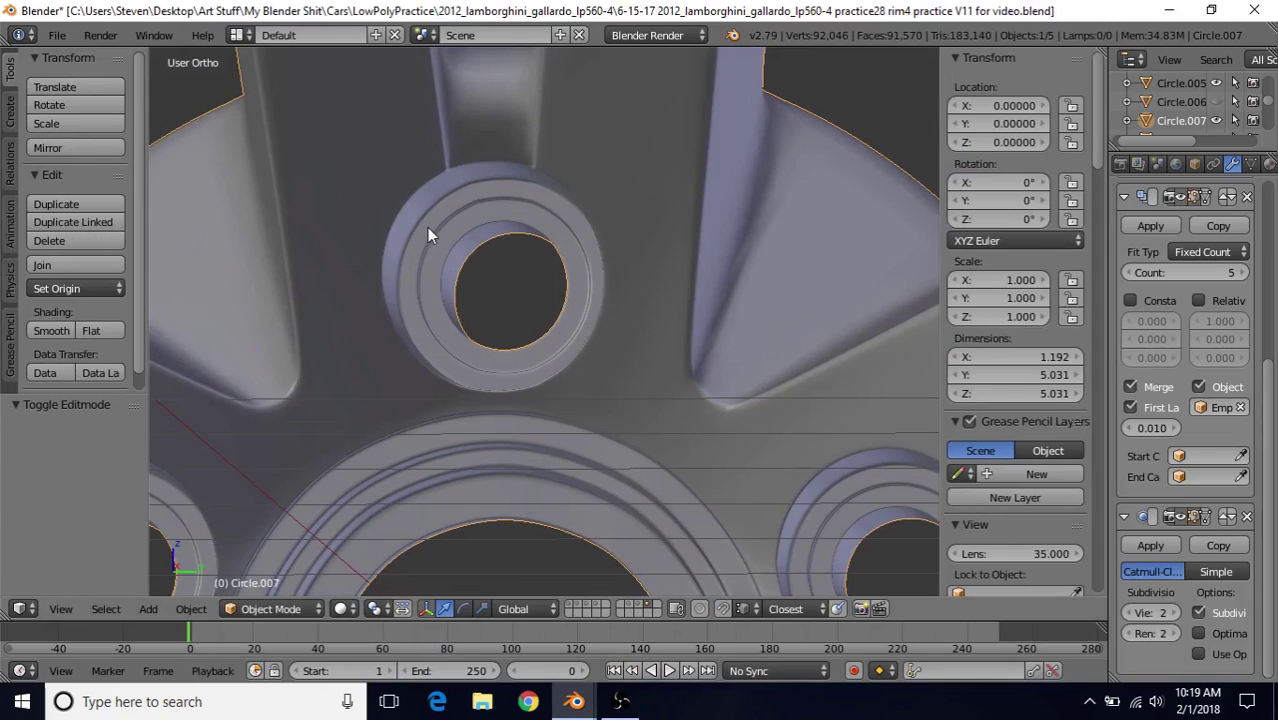
mouse_move(574, 701)
click(470, 600)
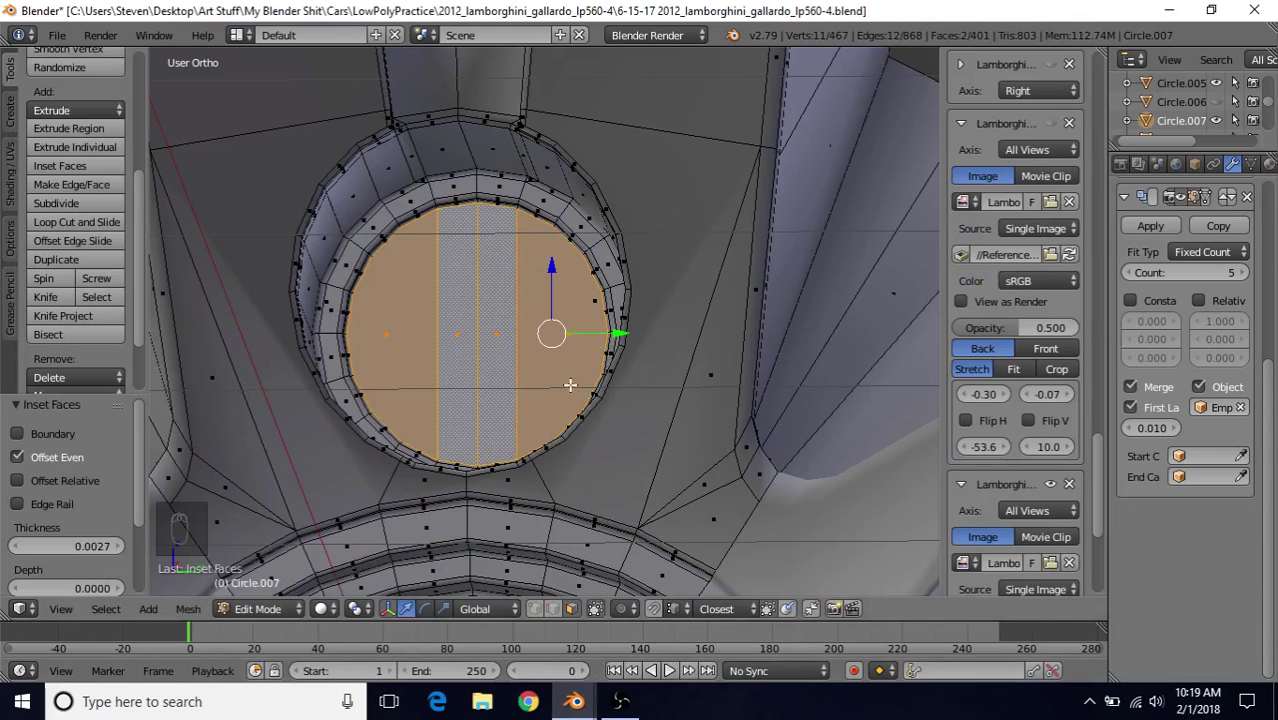
Inset the lug hole floor faces by about 0.0231 for the inner ring and again by about 0.0038 for a supporting edge
key(i)
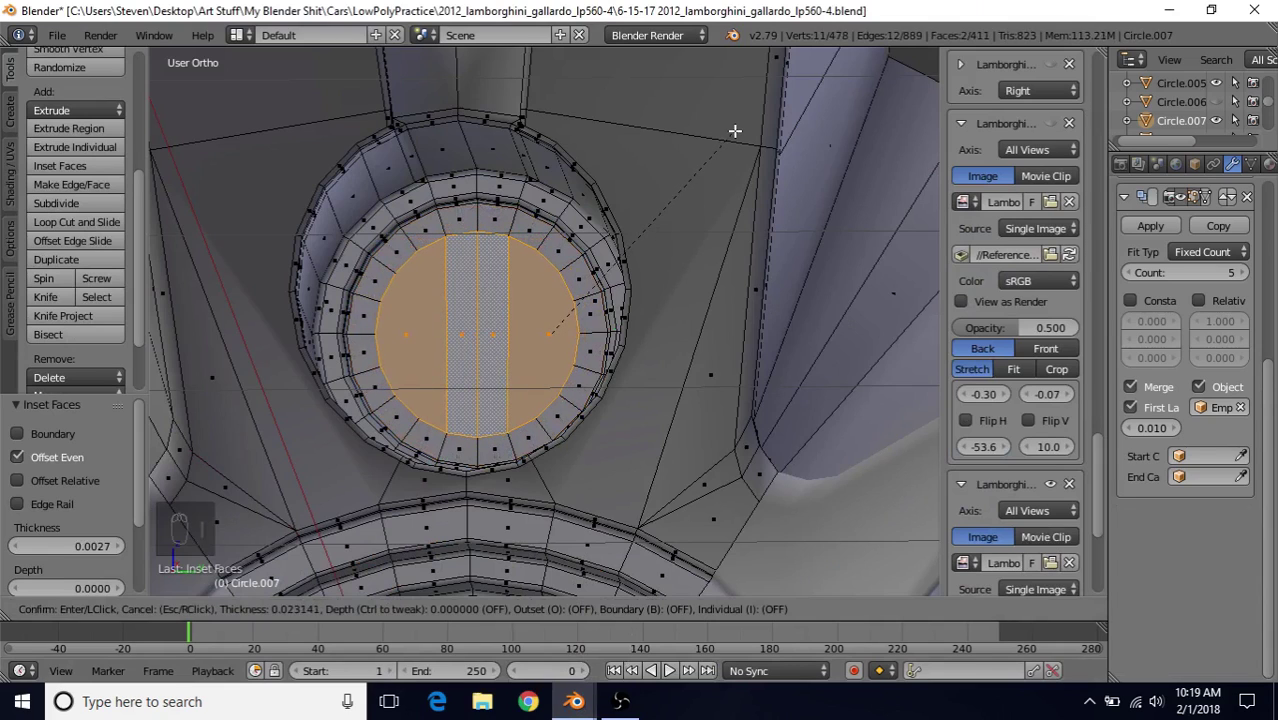
click(735, 131)
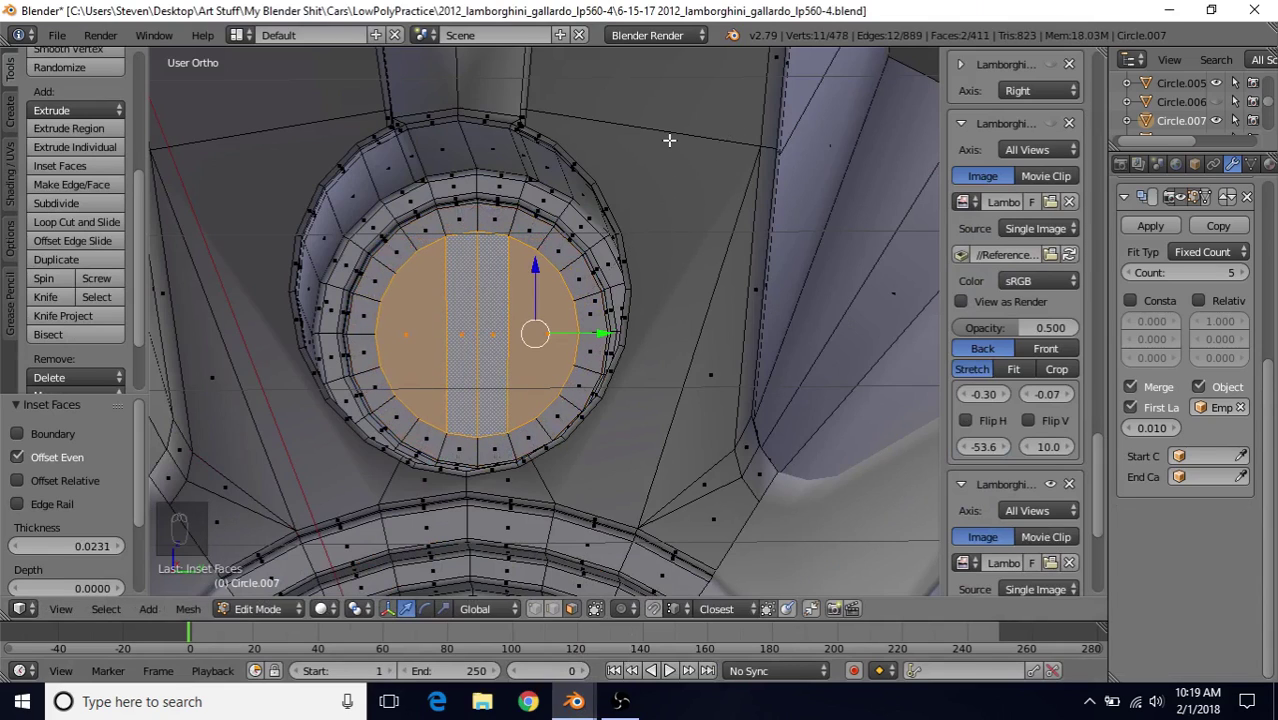
key(i)
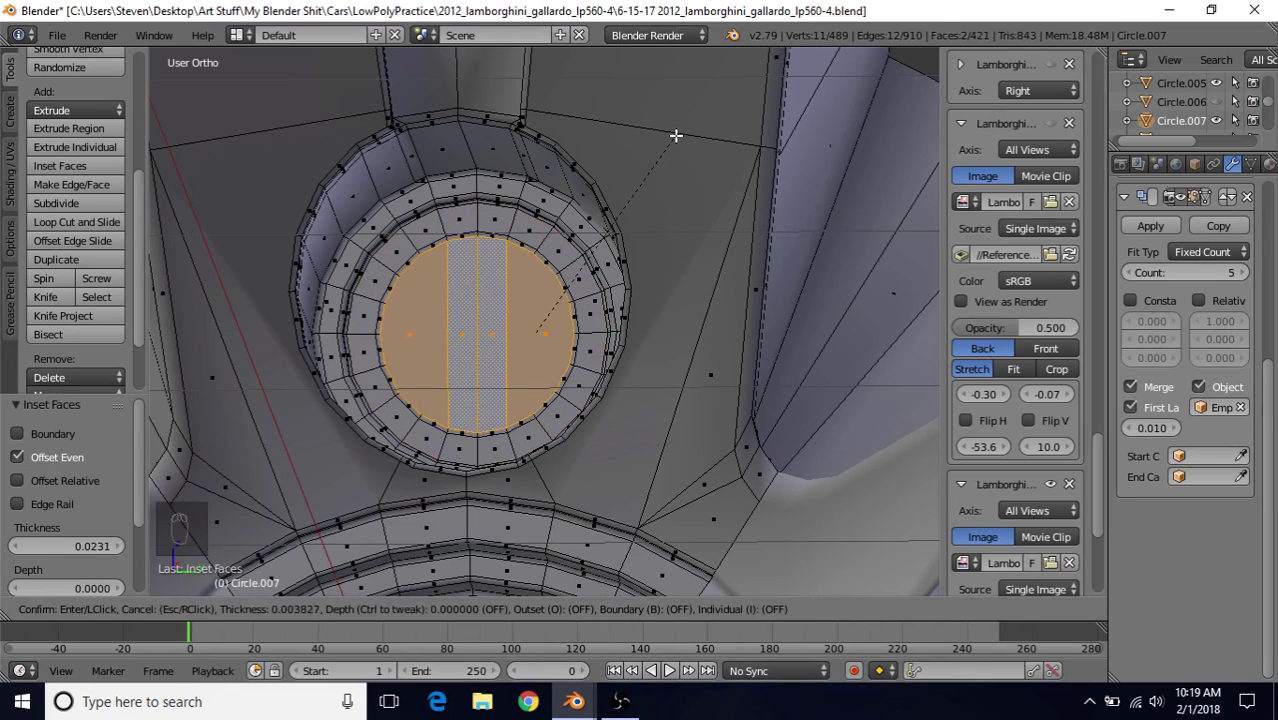
click(676, 135)
scroll(603, 269, down, 3)
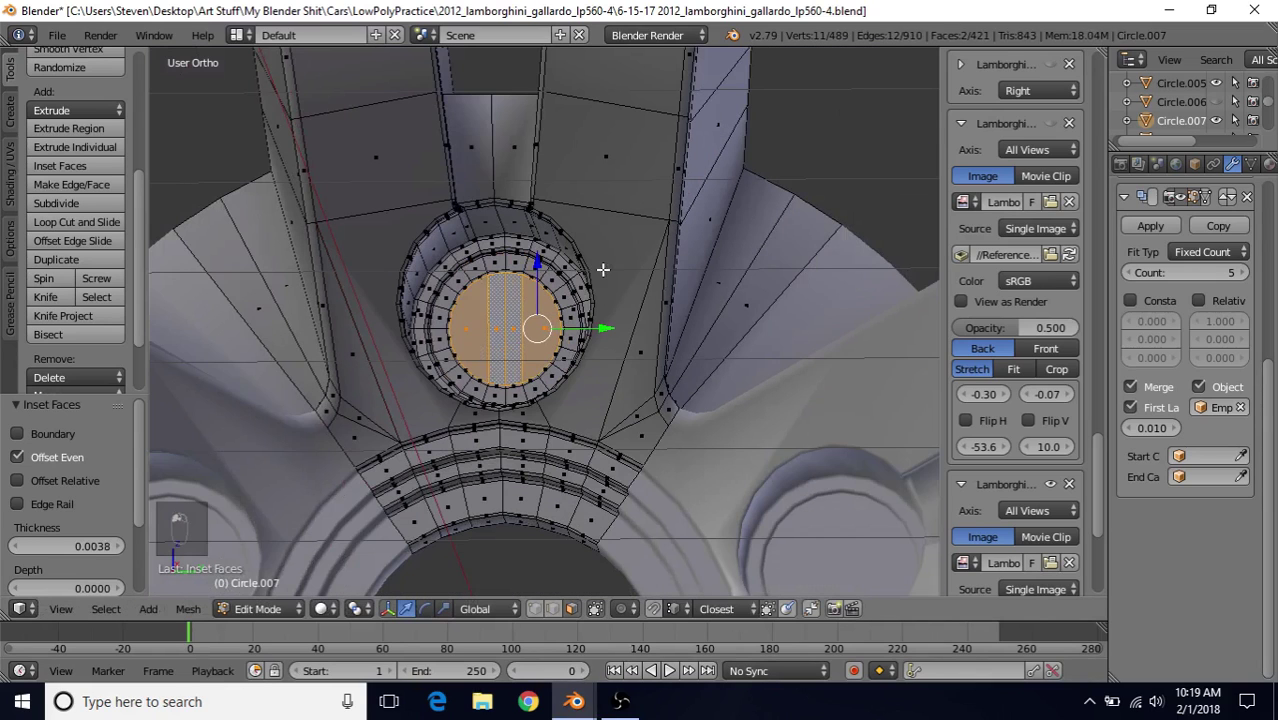
Extrude the innermost lug hole floor faces and move them along X out past the back of the hub to form a bolt bore
key(e)
right_click(588, 206)
middle_drag(589, 212, 490, 357)
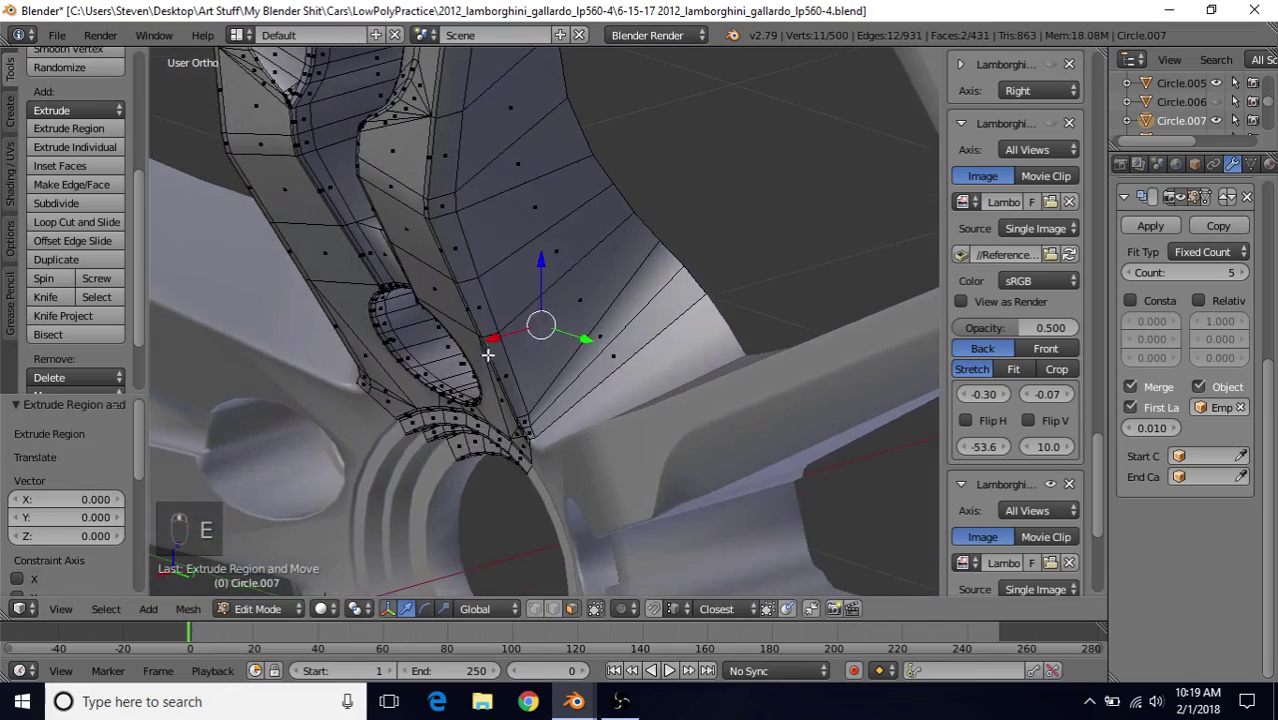
key(g)
key(x)
click(596, 311)
middle_drag(596, 311, 277, 349)
scroll(602, 260, up, 3)
key(Tab)
key(Tab)
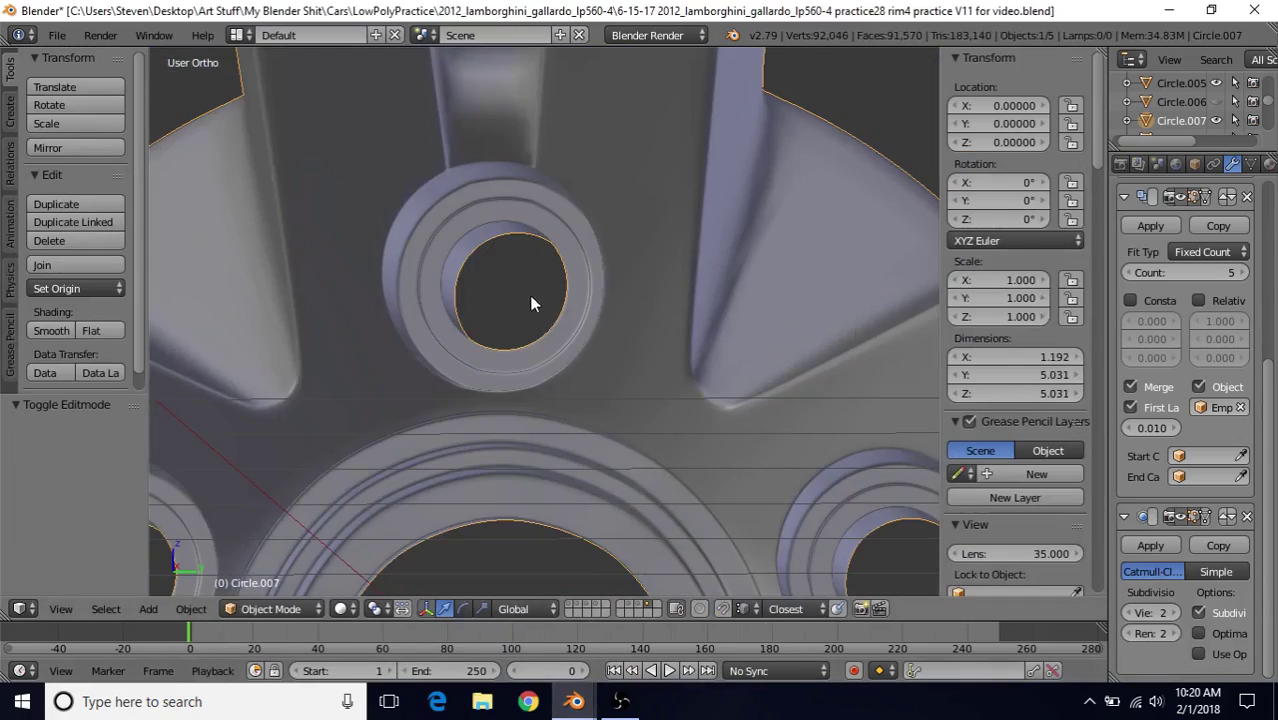
Examine the open through-holes in the finished wheel's Blender file, and return to the working file
scroll(642, 321, down, 5)
middle_drag(642, 321, 702, 322)
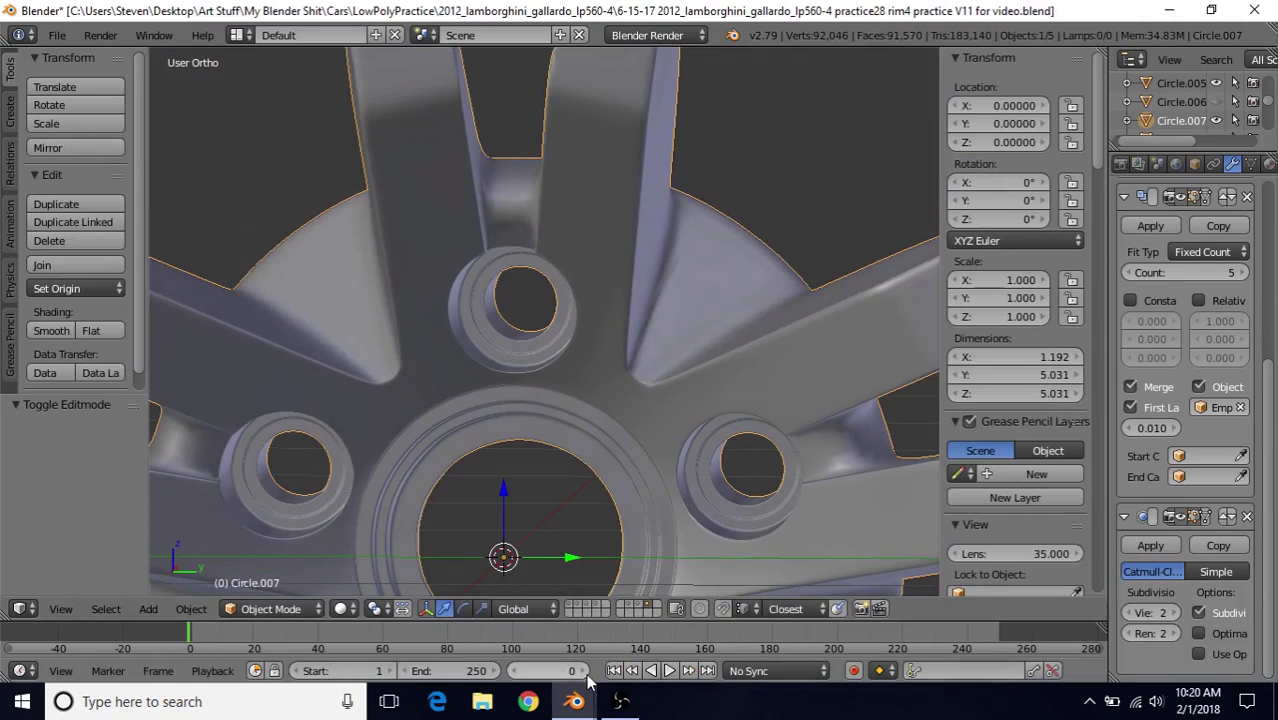
mouse_move(574, 701)
click(662, 605)
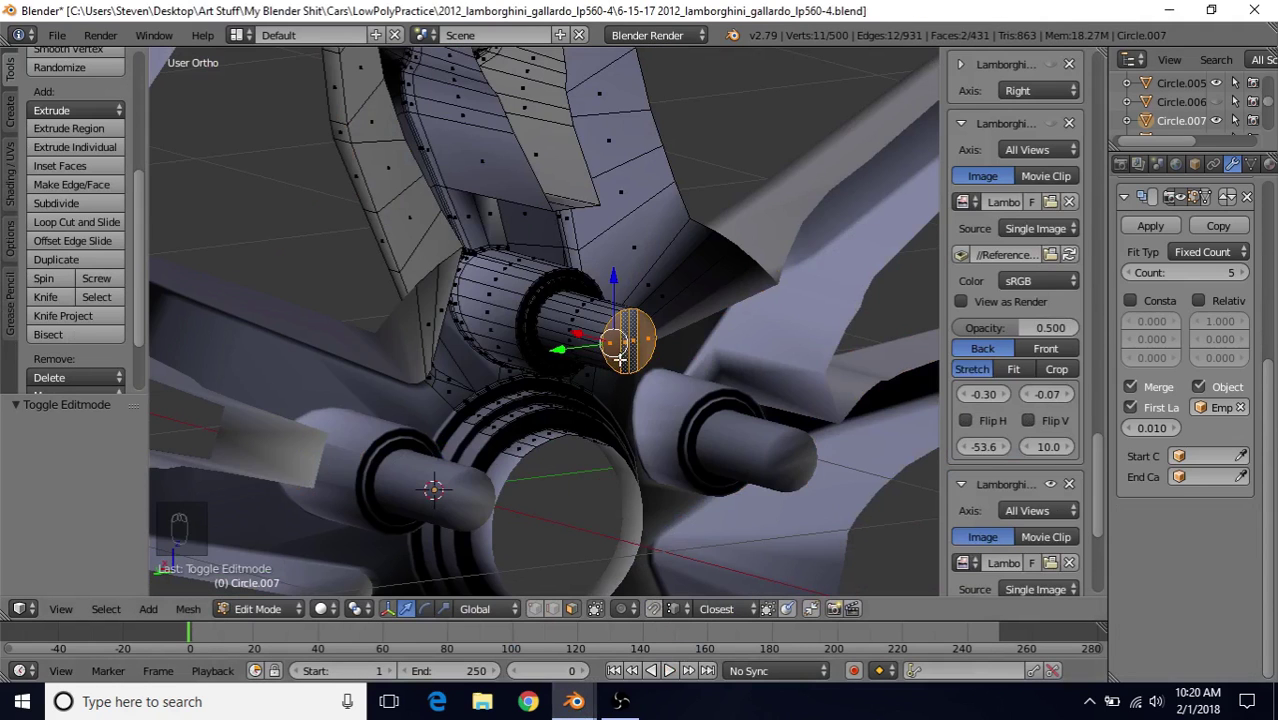
Delete the cap faces at the end of the extruded bolt bore and inspect the lug holes in Object Mode
key(Delete)
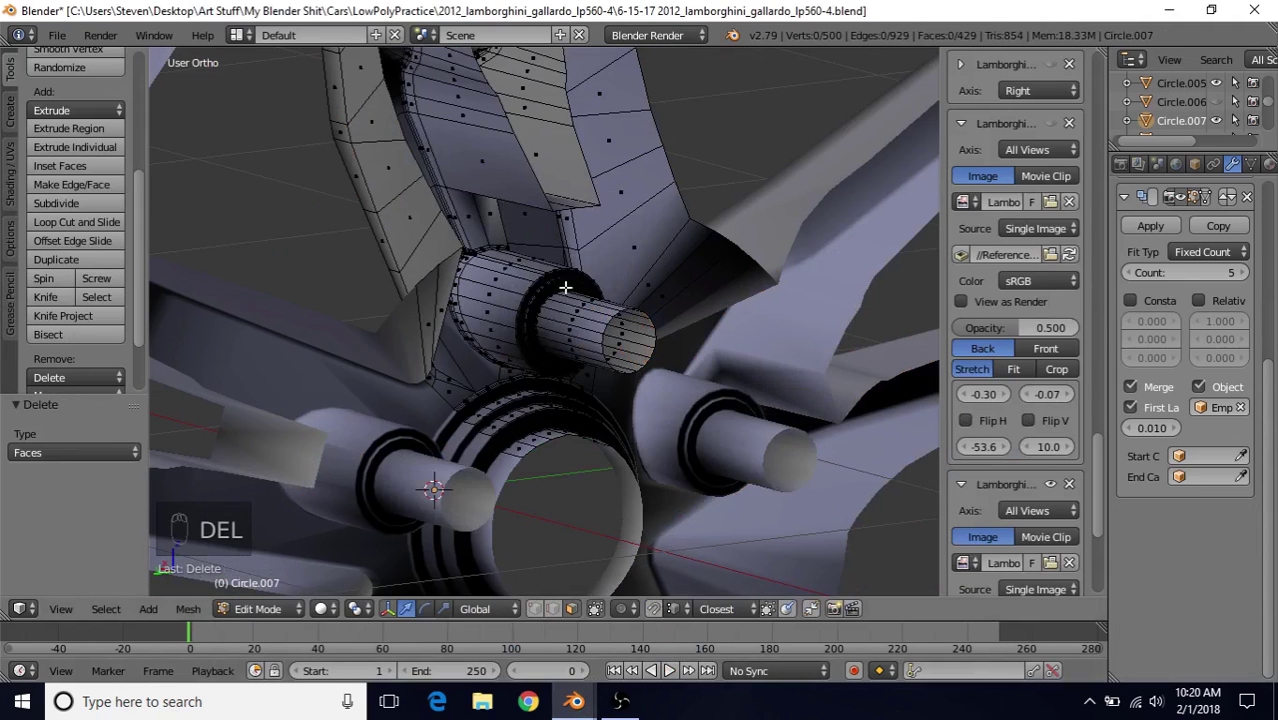
click(575, 277)
middle_drag(575, 277, 523, 413)
middle_drag(572, 354, 524, 358)
scroll(522, 362, up, 5)
scroll(512, 360, down, 2)
middle_drag(408, 320, 710, 262)
key(Tab)
scroll(564, 363, up, 6)
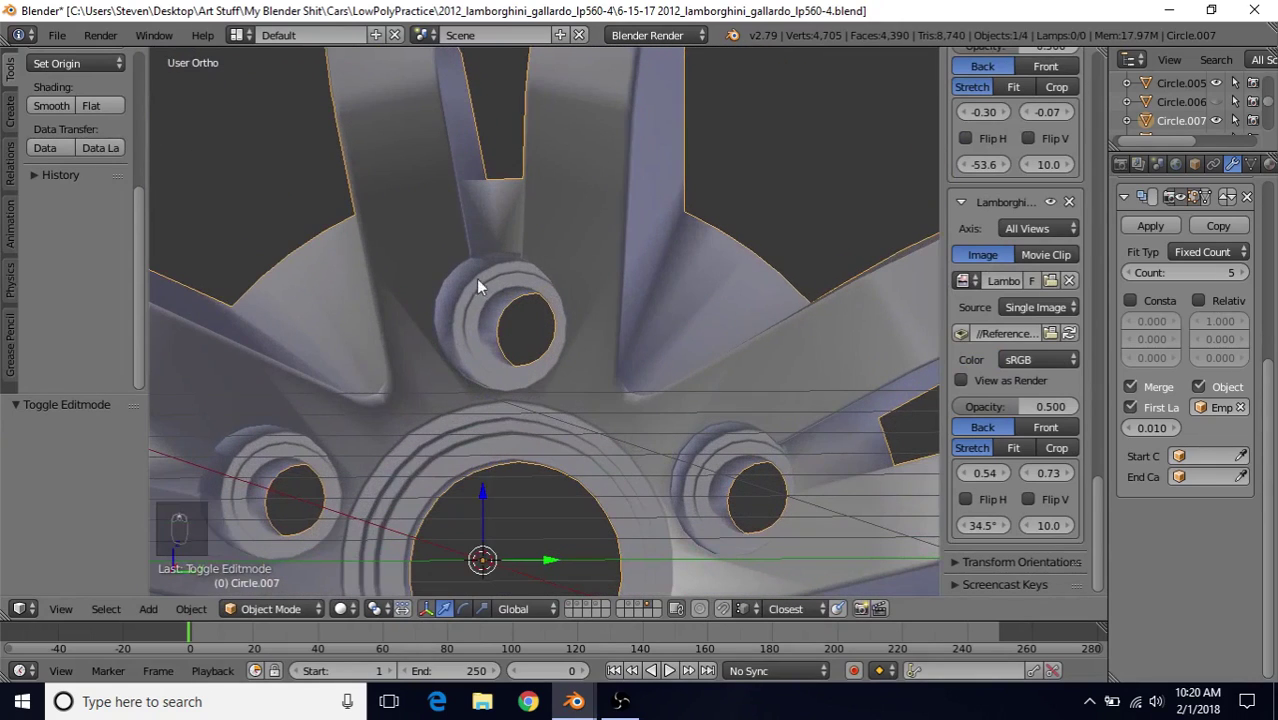
View the whole wheel and save the working Blender file under its current name
scroll(493, 439, down, 6)
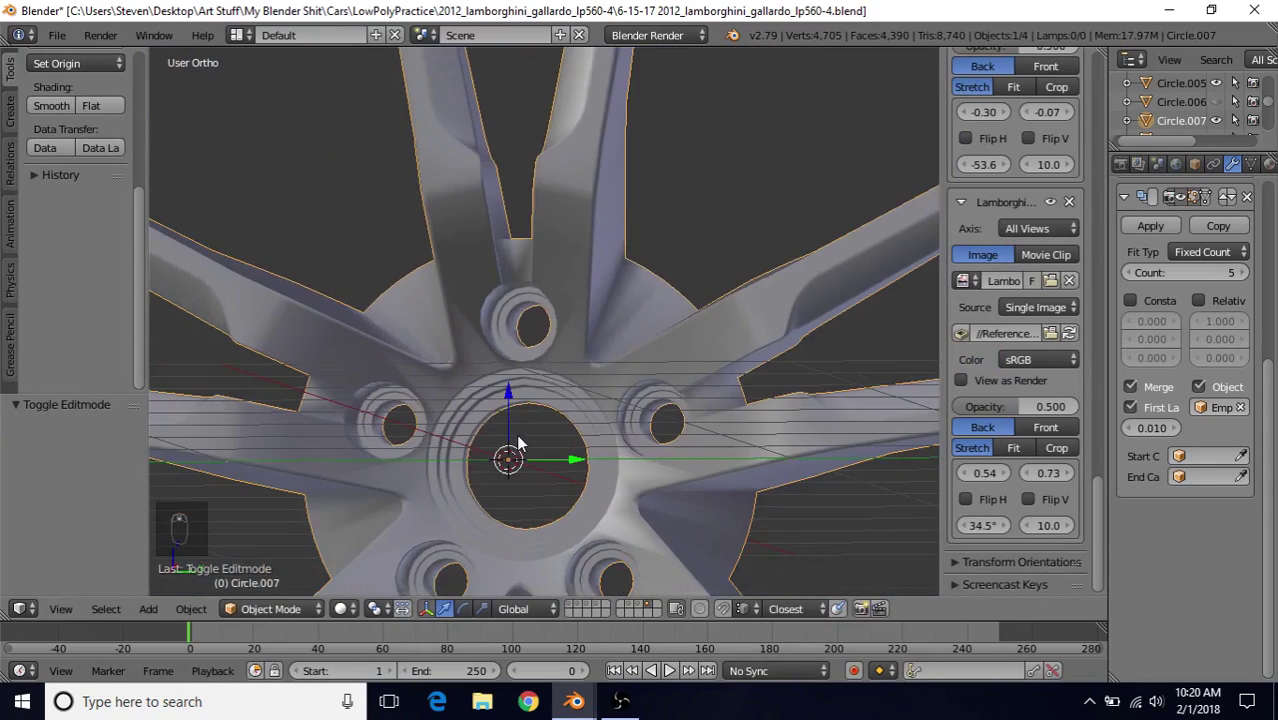
scroll(525, 432, down, 5)
scroll(520, 427, up, 5)
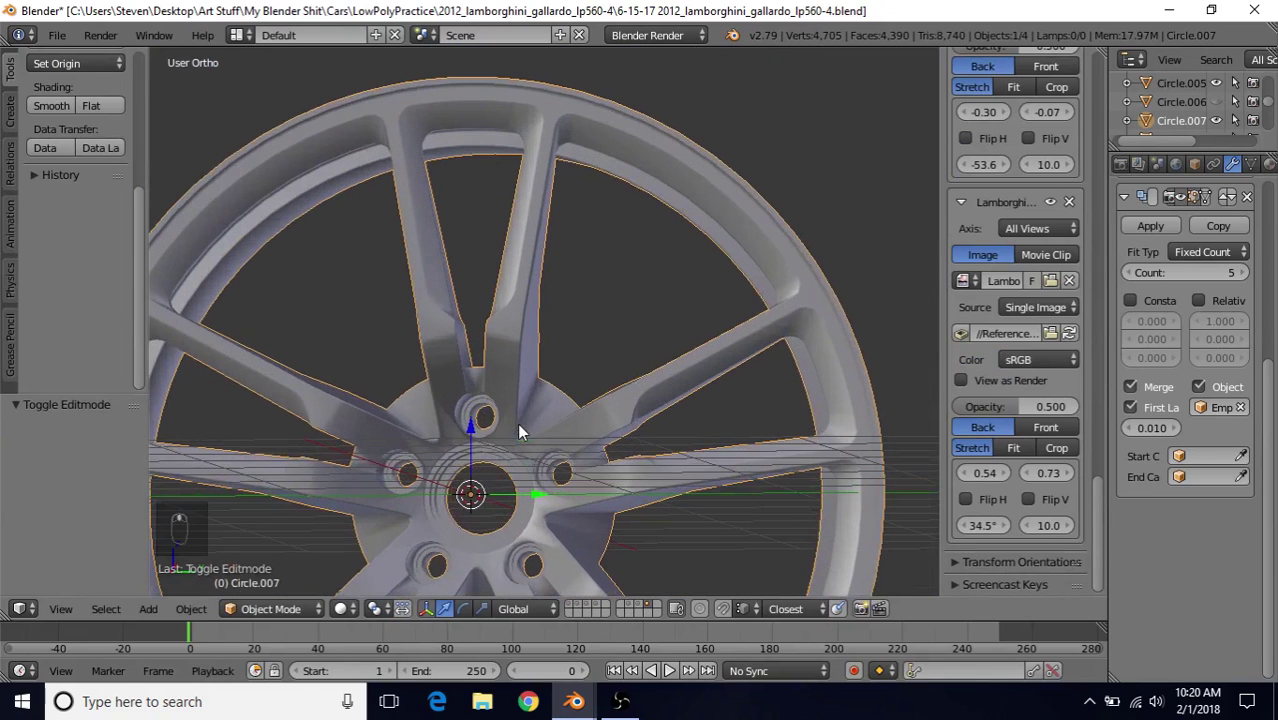
click(57, 35)
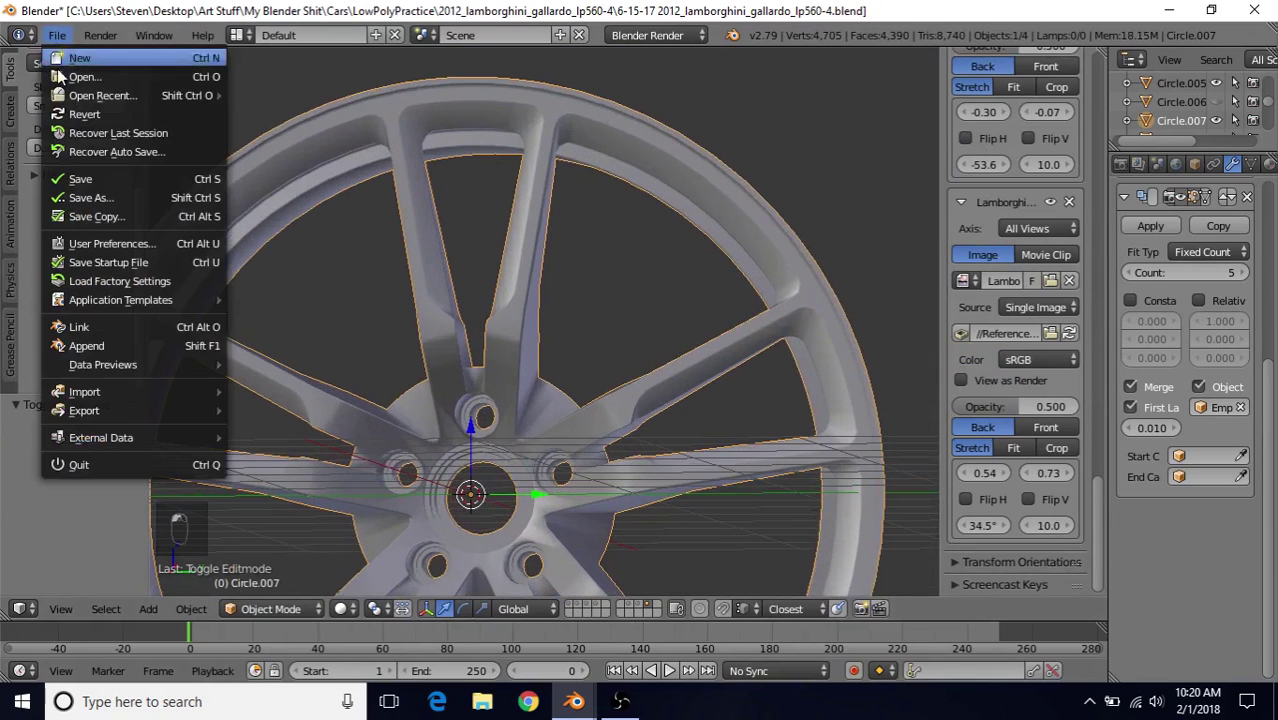
click(78, 180)
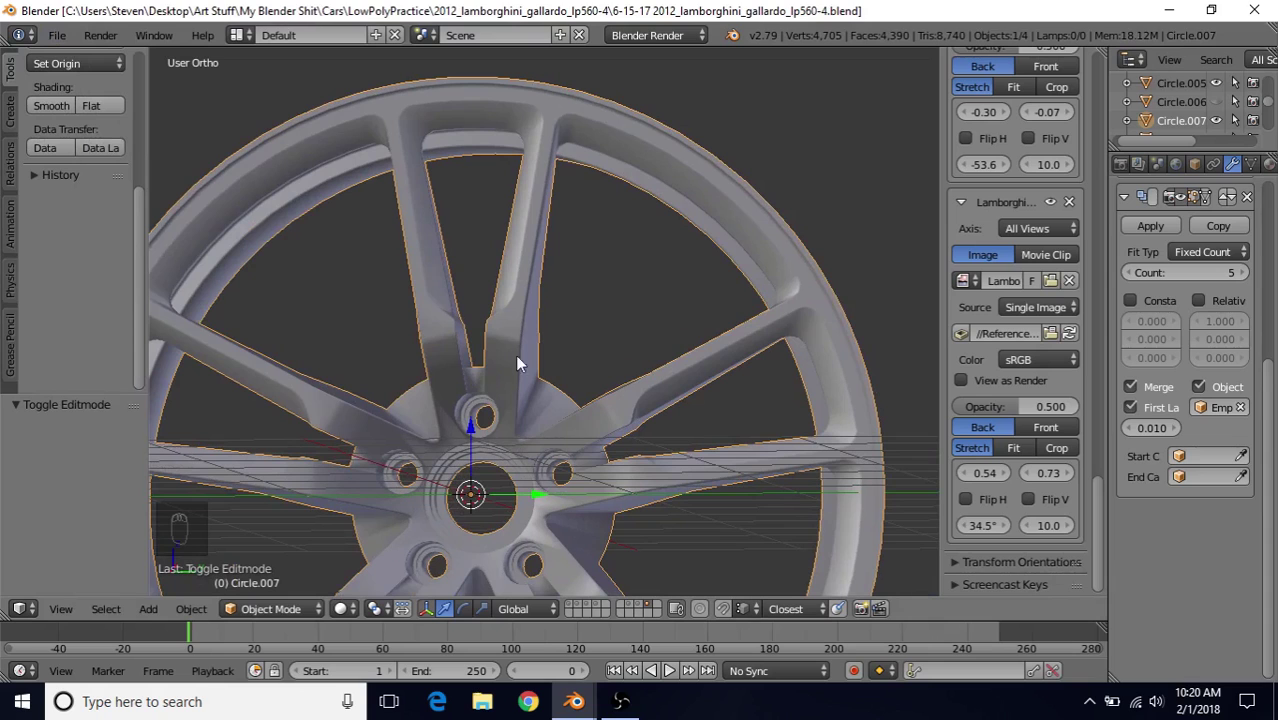
Examine the wheel's spokes, rim and lug holes from the front, side and back, and return to Edit Mode
middle_drag(553, 357, 514, 358)
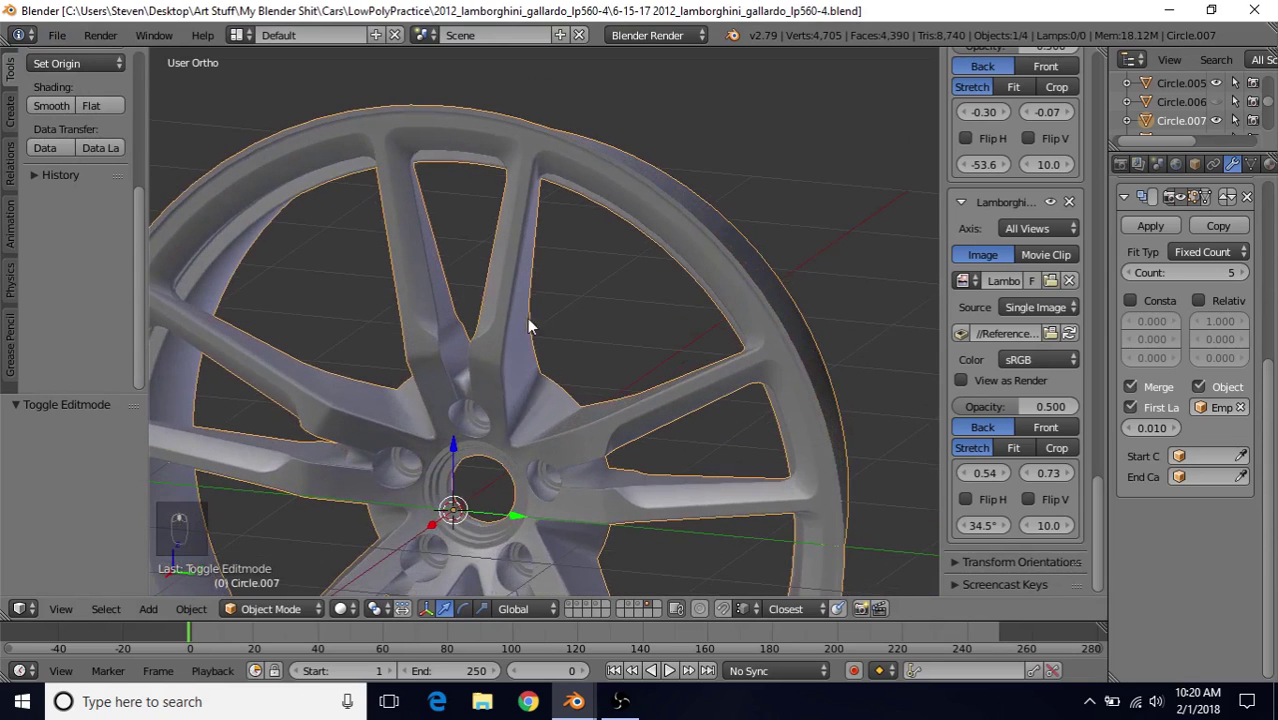
middle_drag(528, 313, 490, 281)
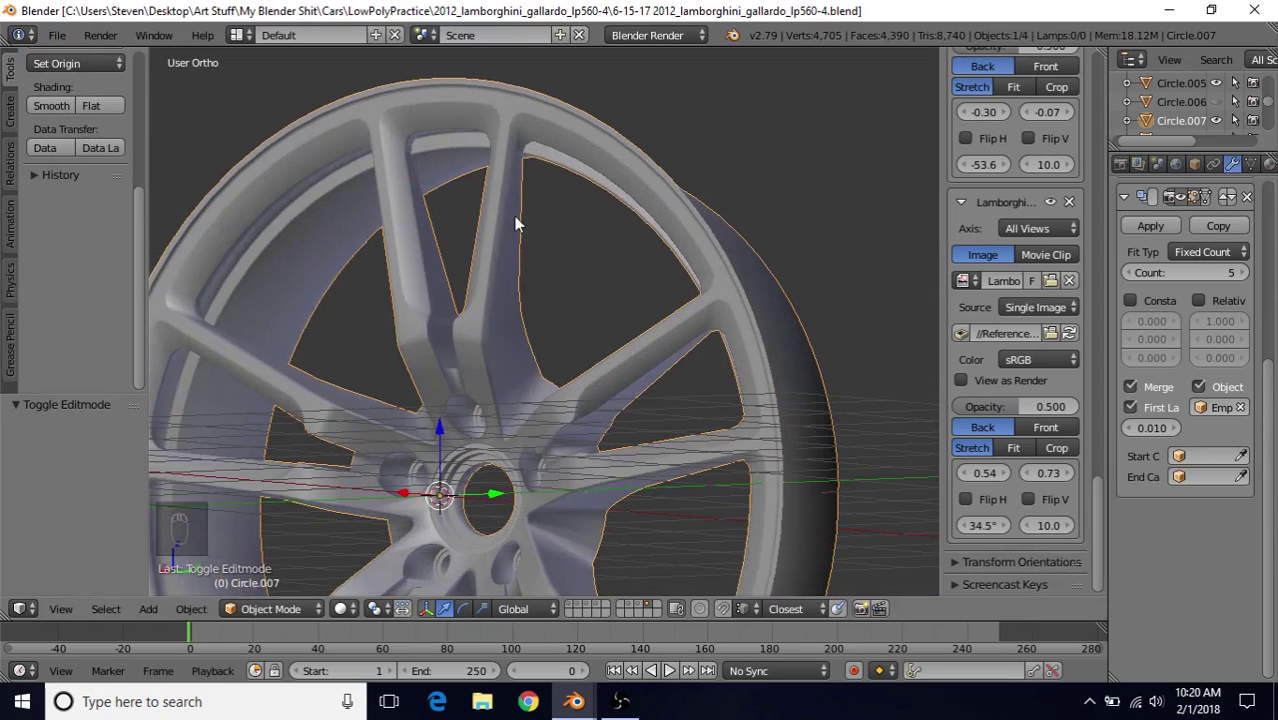
middle_drag(494, 330, 643, 386)
middle_drag(541, 340, 499, 371)
scroll(497, 376, up, 3)
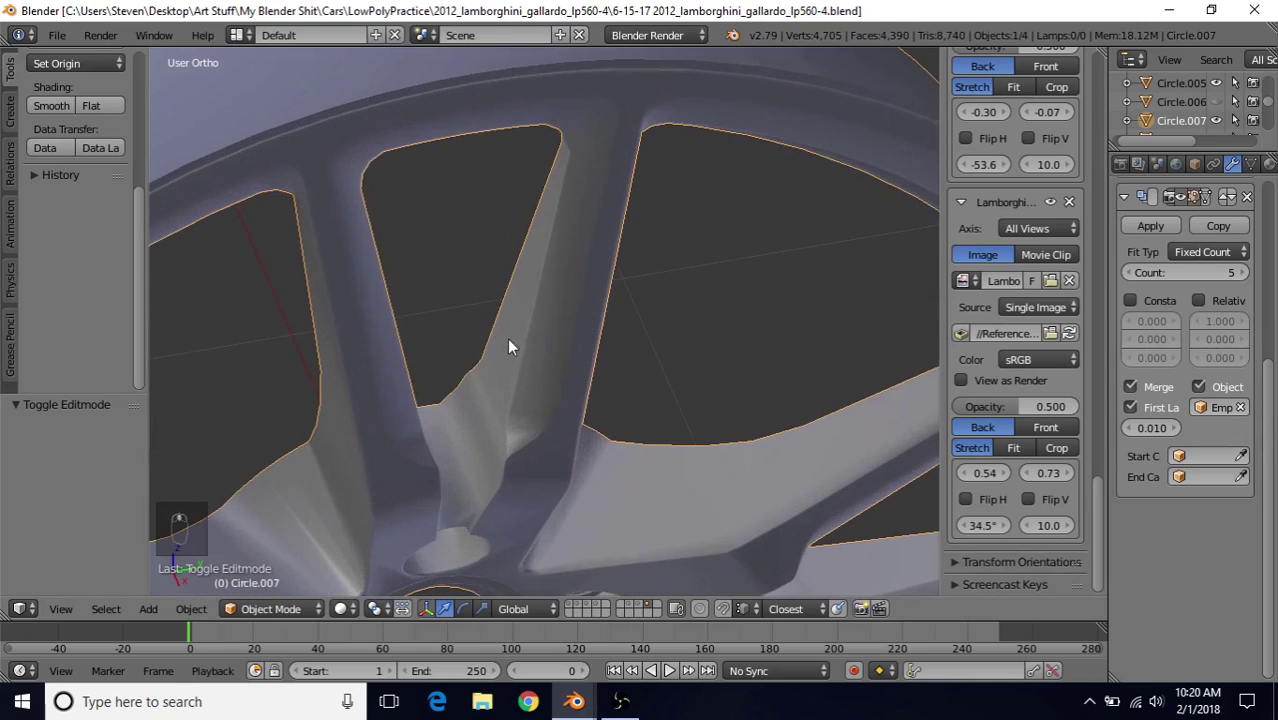
scroll(455, 397, down, 5)
middle_drag(602, 157, 562, 348)
middle_drag(518, 296, 590, 252)
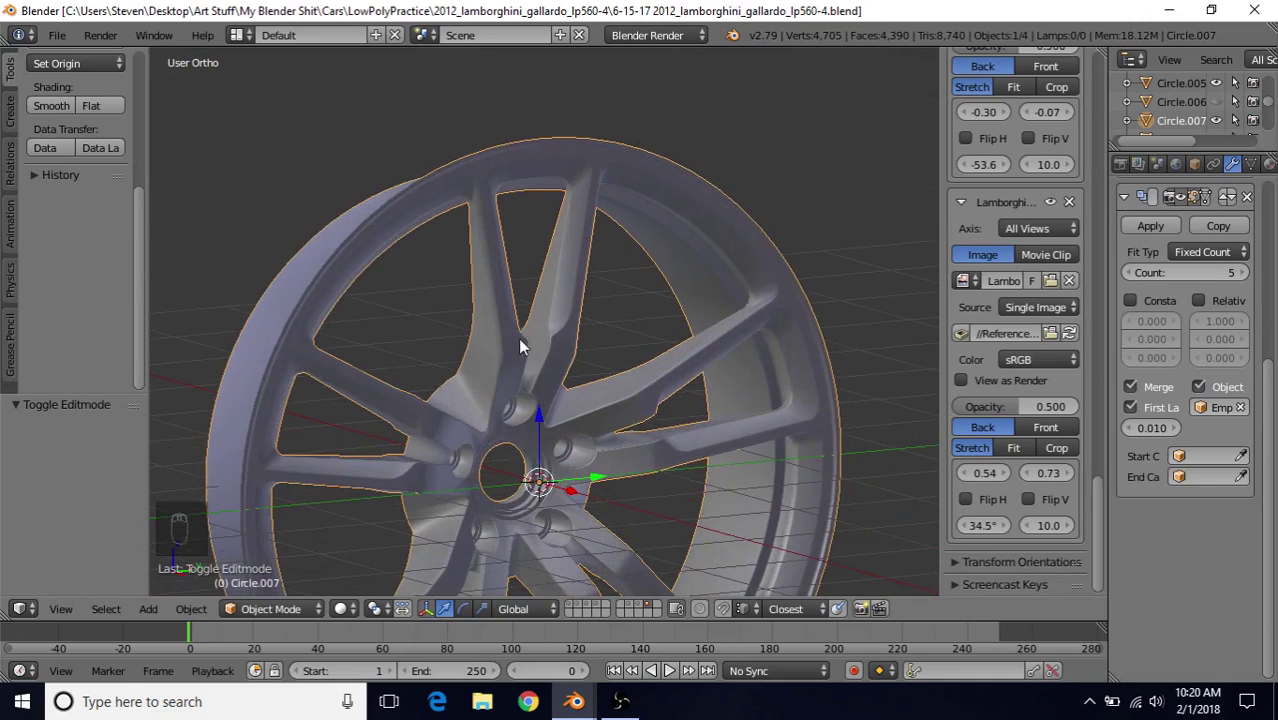
middle_drag(510, 348, 499, 316)
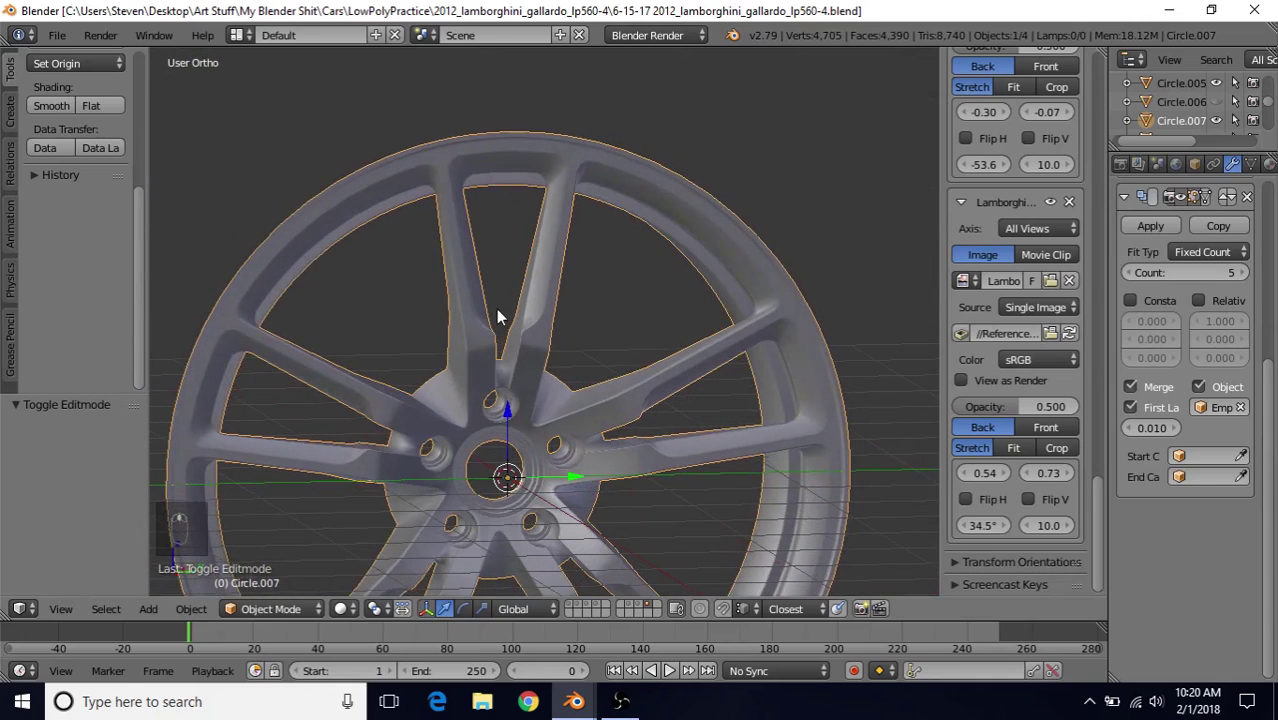
scroll(496, 316, up, 3)
key(Tab)
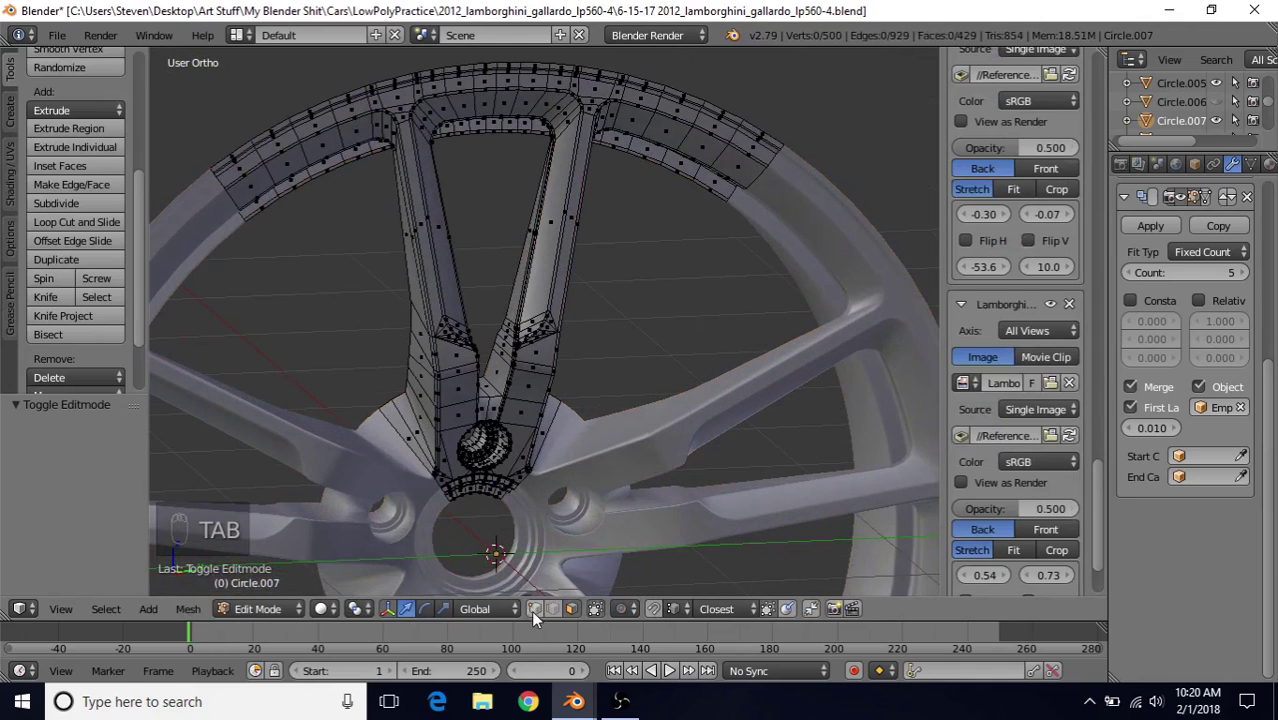
Select the back vertex at the base of the gap between the two spoke arms and check that area in Object Mode
scroll(526, 383, up, 4)
middle_drag(520, 383, 498, 431)
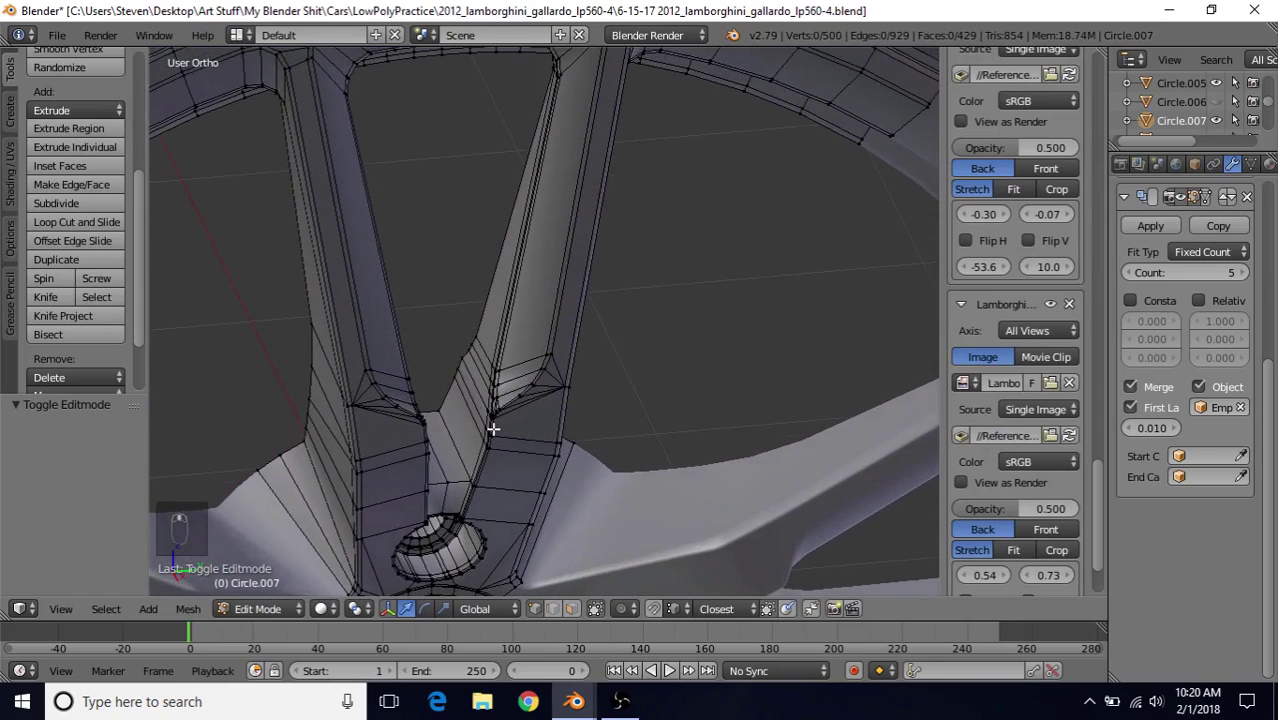
right_click(438, 409)
middle_drag(463, 358, 541, 152)
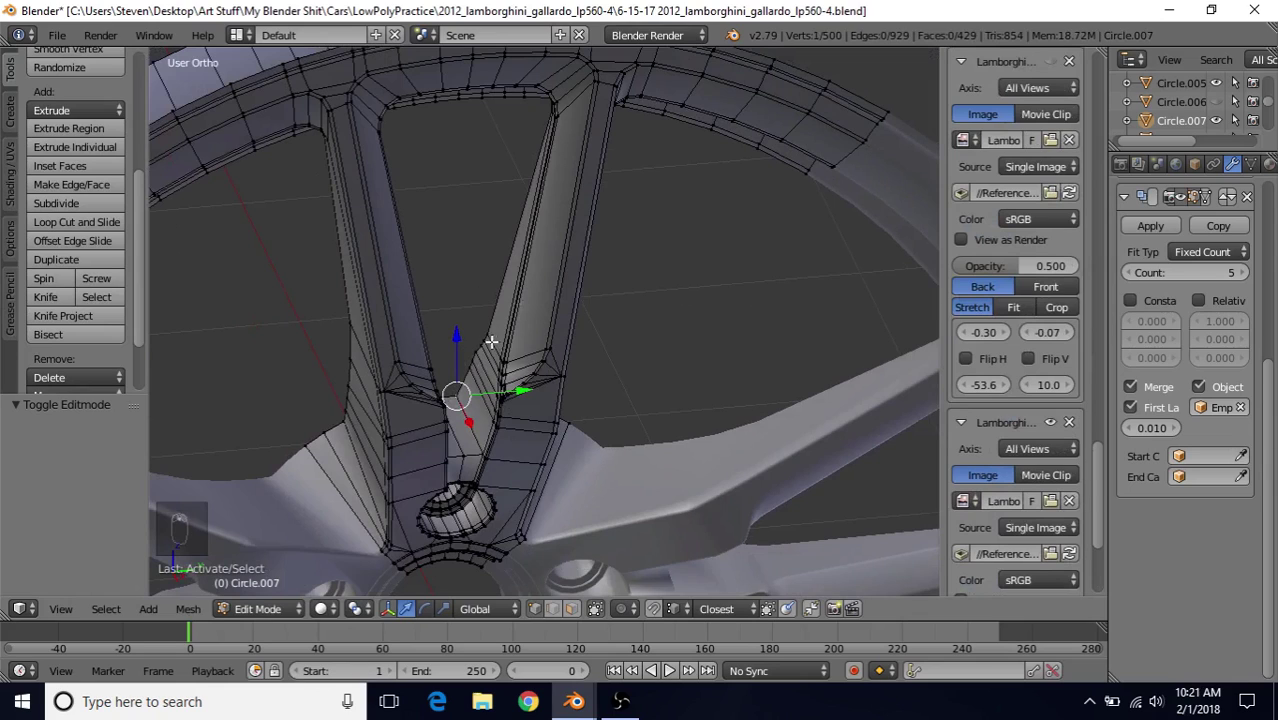
middle_drag(489, 331, 492, 219)
key(Tab)
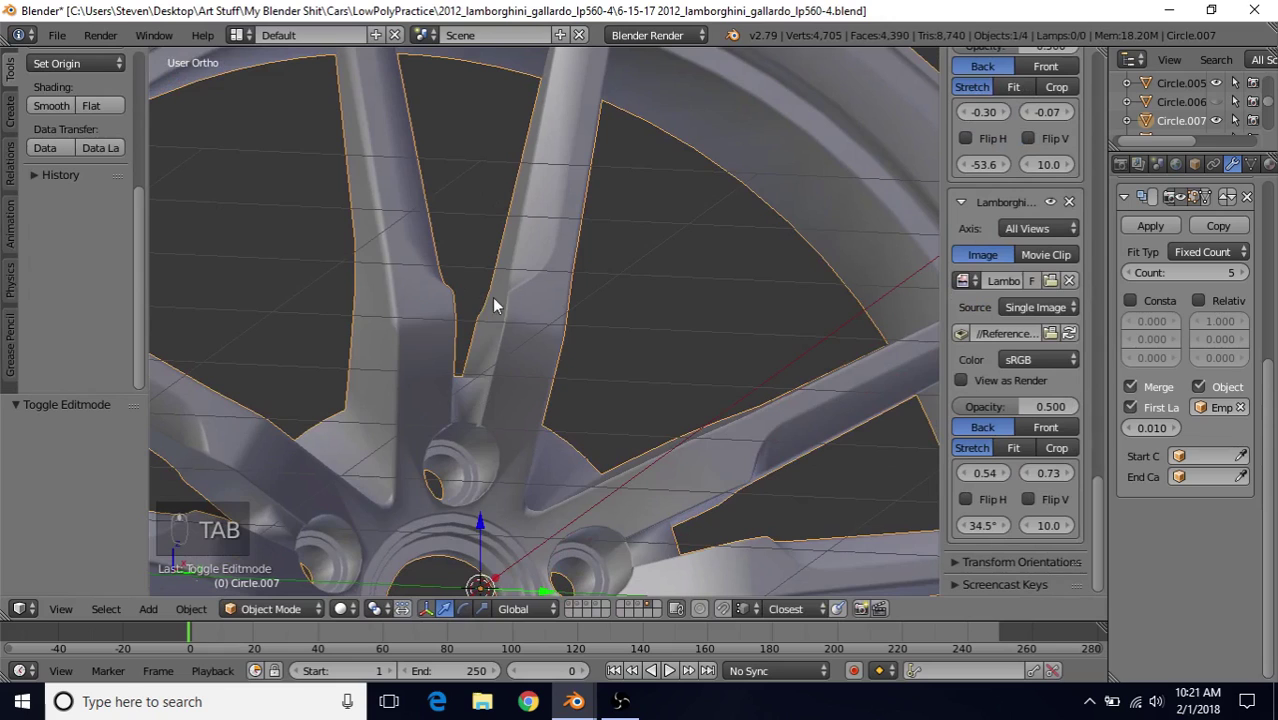
key(Tab)
Create a straight guide edge from the gap's base vertex to the back vertex at the upper end of the spoke arm
middle_drag(510, 178, 480, 230)
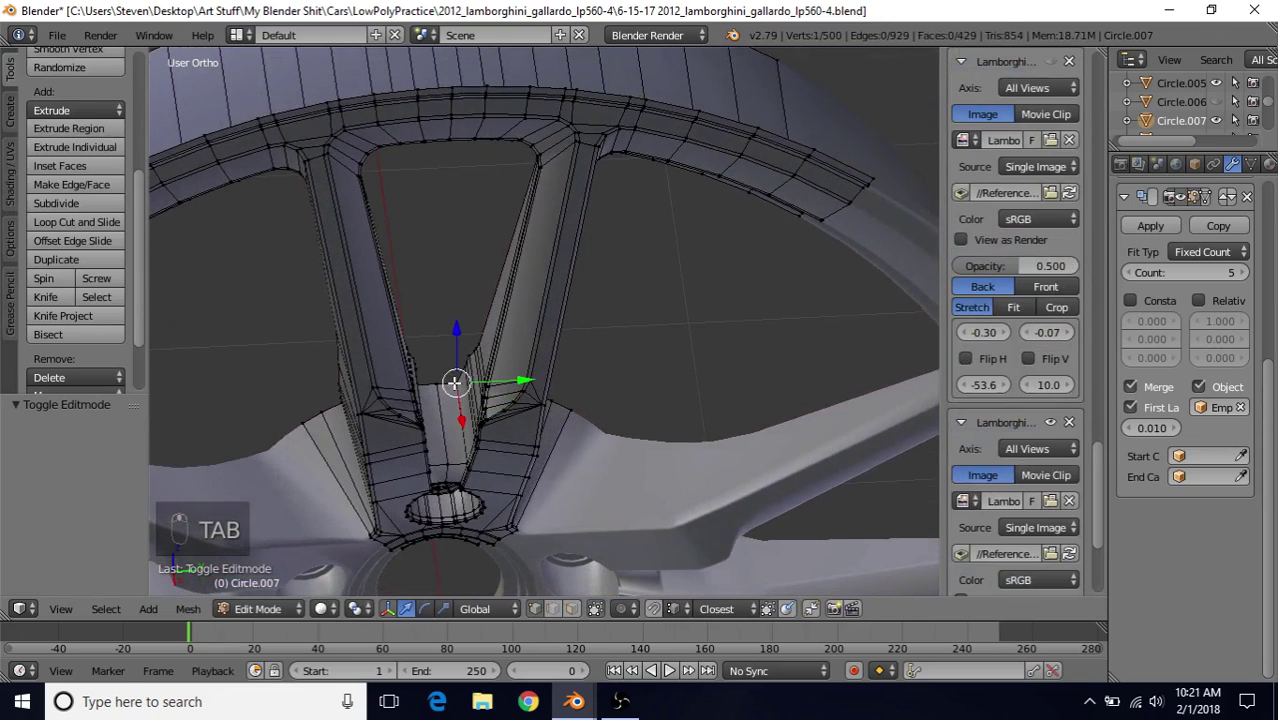
middle_drag(476, 328, 591, 282)
scroll(591, 282, up, 3)
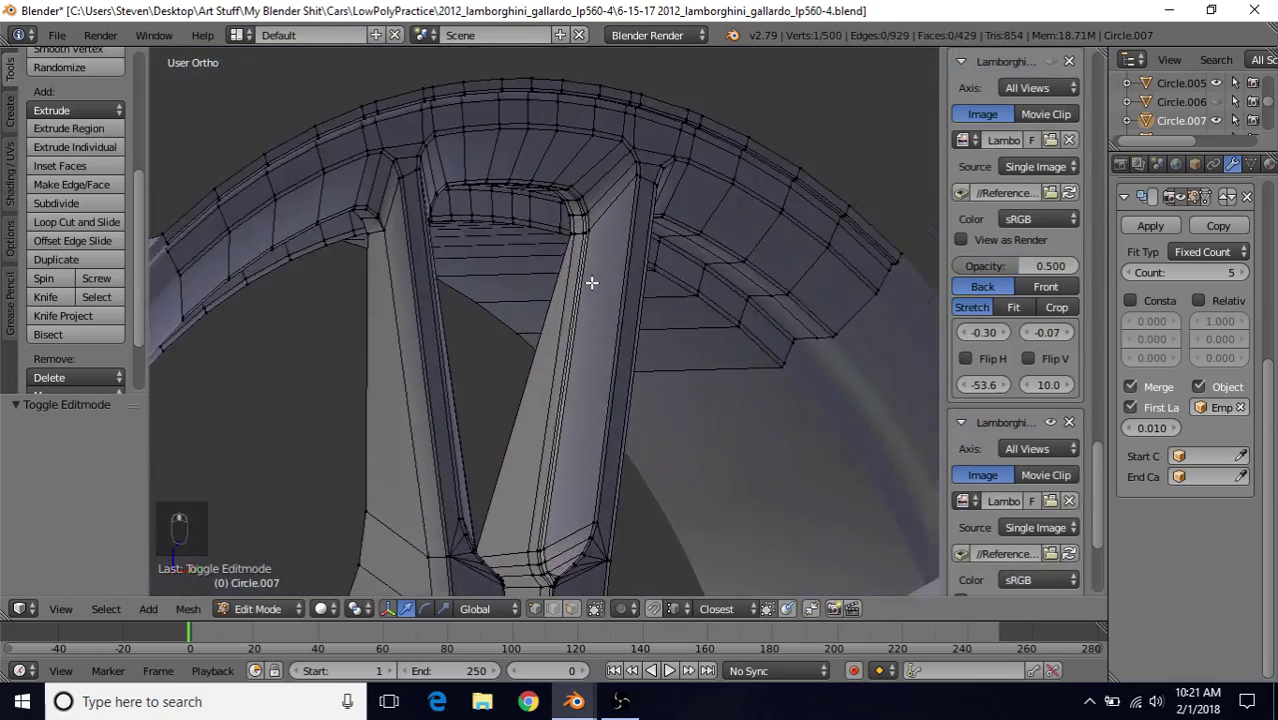
scroll(591, 283, up, 2)
shift+right_click(580, 178)
key(f)
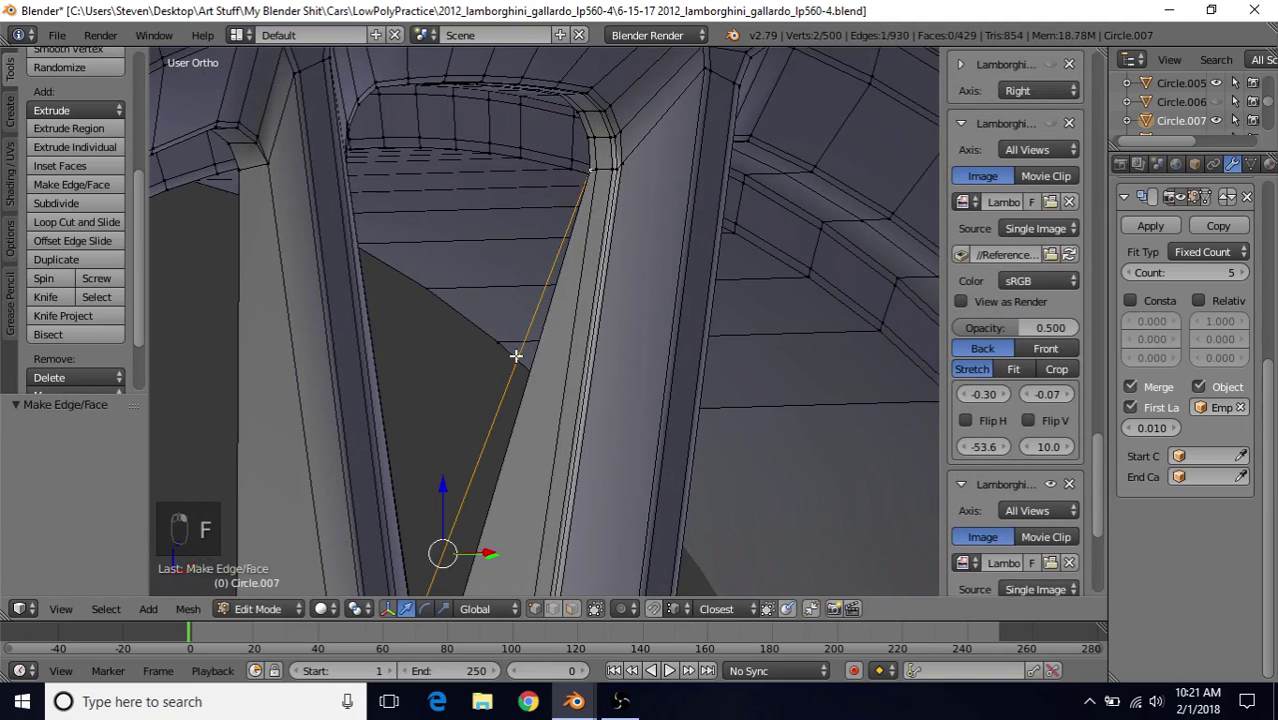
Cut the guide edge once and slide the new vertex down along it by a factor of 0.116
scroll(490, 450, down, 3)
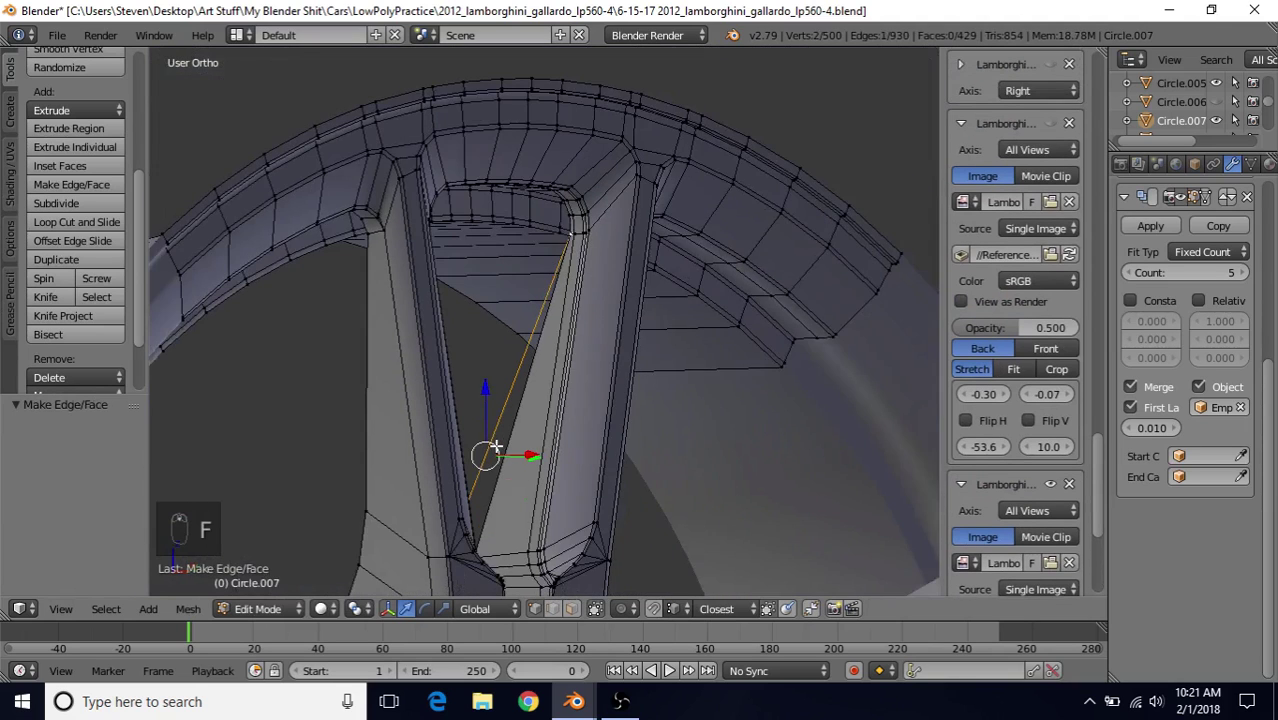
shift+middle_drag(430, 520, 465, 272)
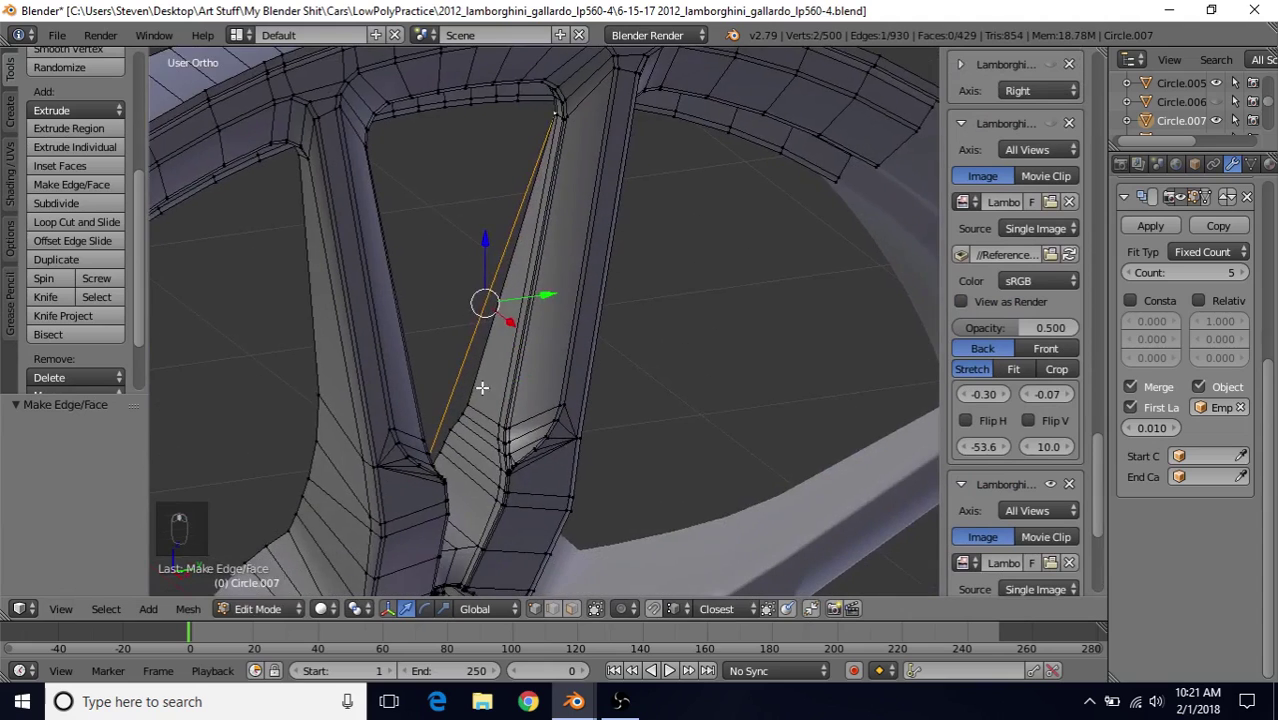
middle_drag(485, 388, 467, 371)
shift+middle_drag(434, 465, 506, 399)
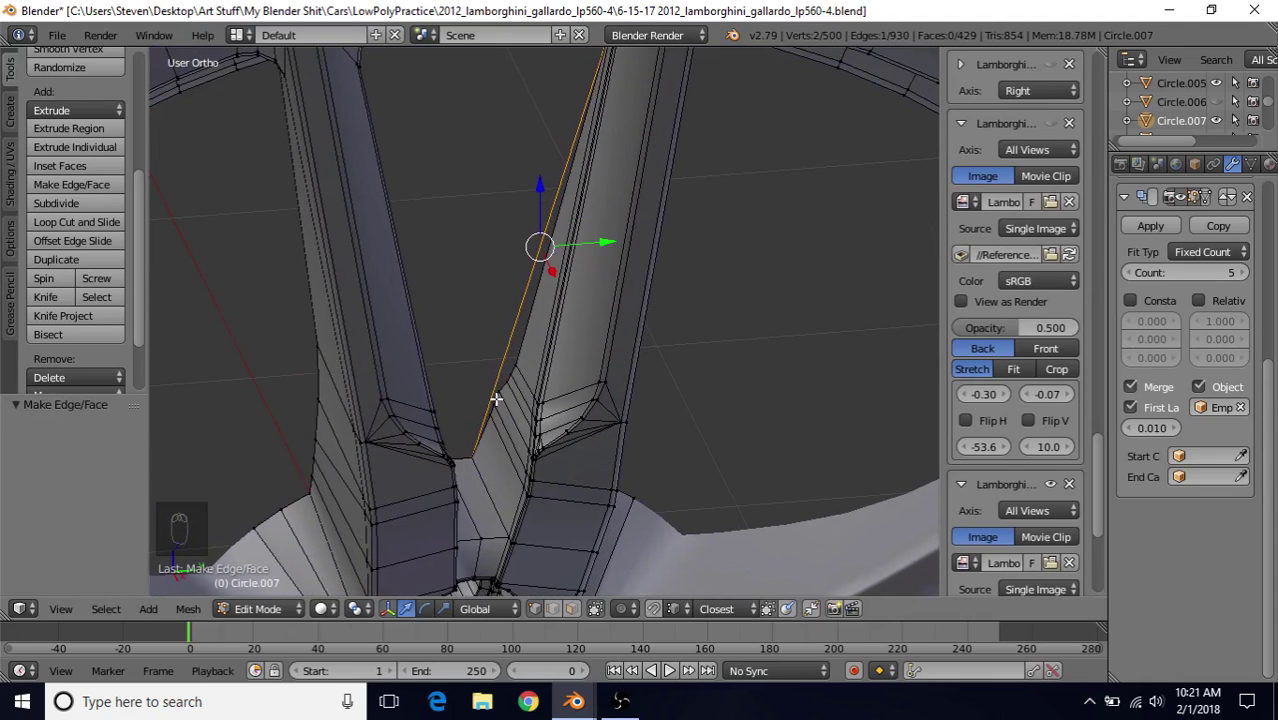
middle_drag(515, 298, 519, 295)
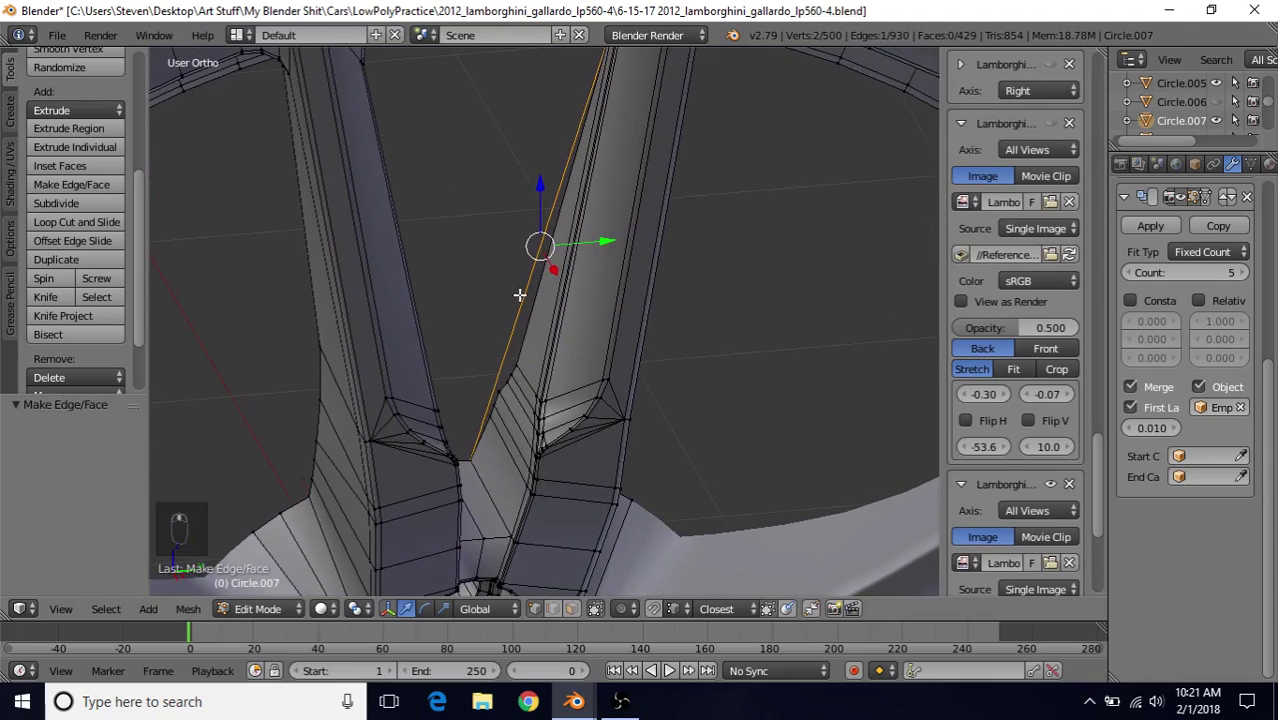
key(ctrl+r)
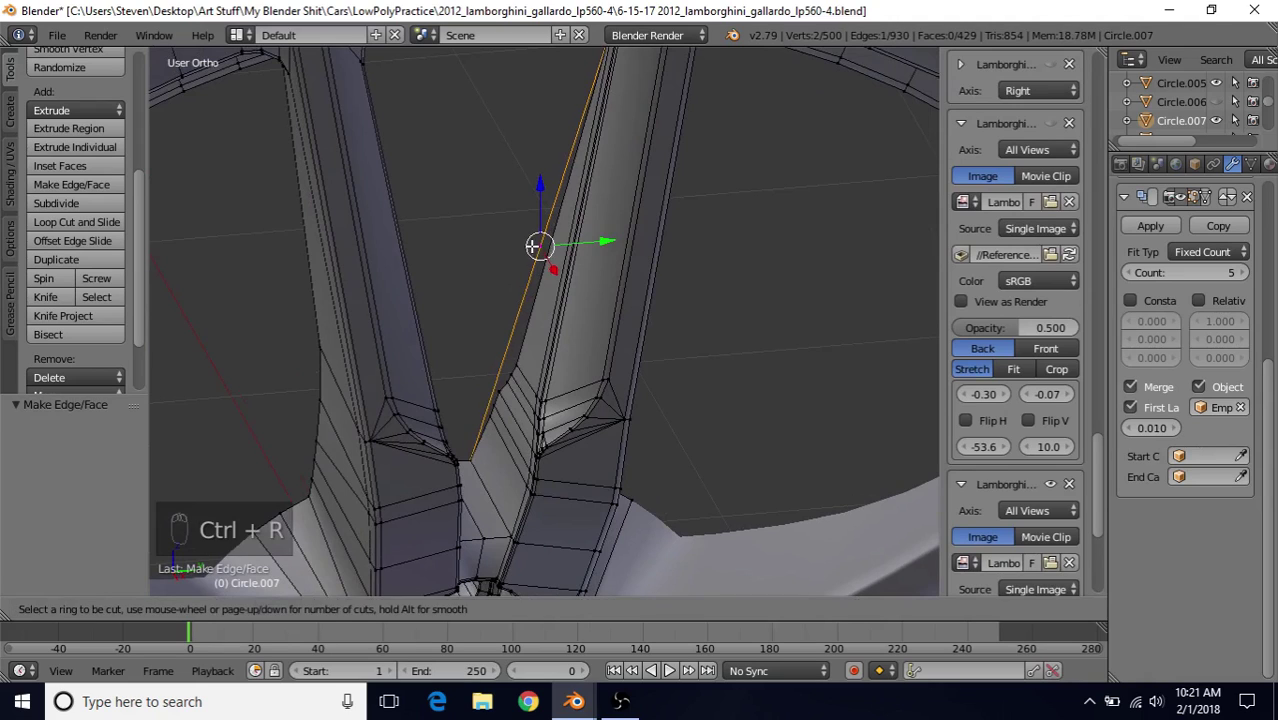
click(535, 246)
key(g)
key(g)
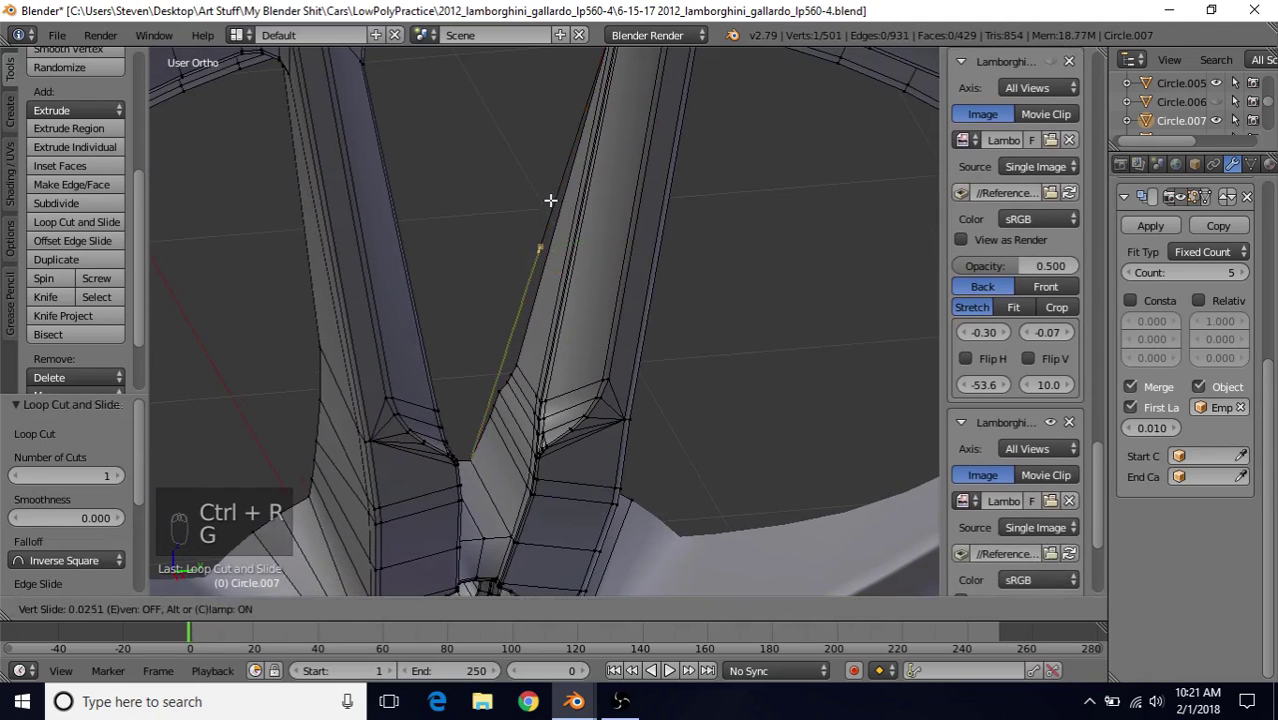
click(546, 218)
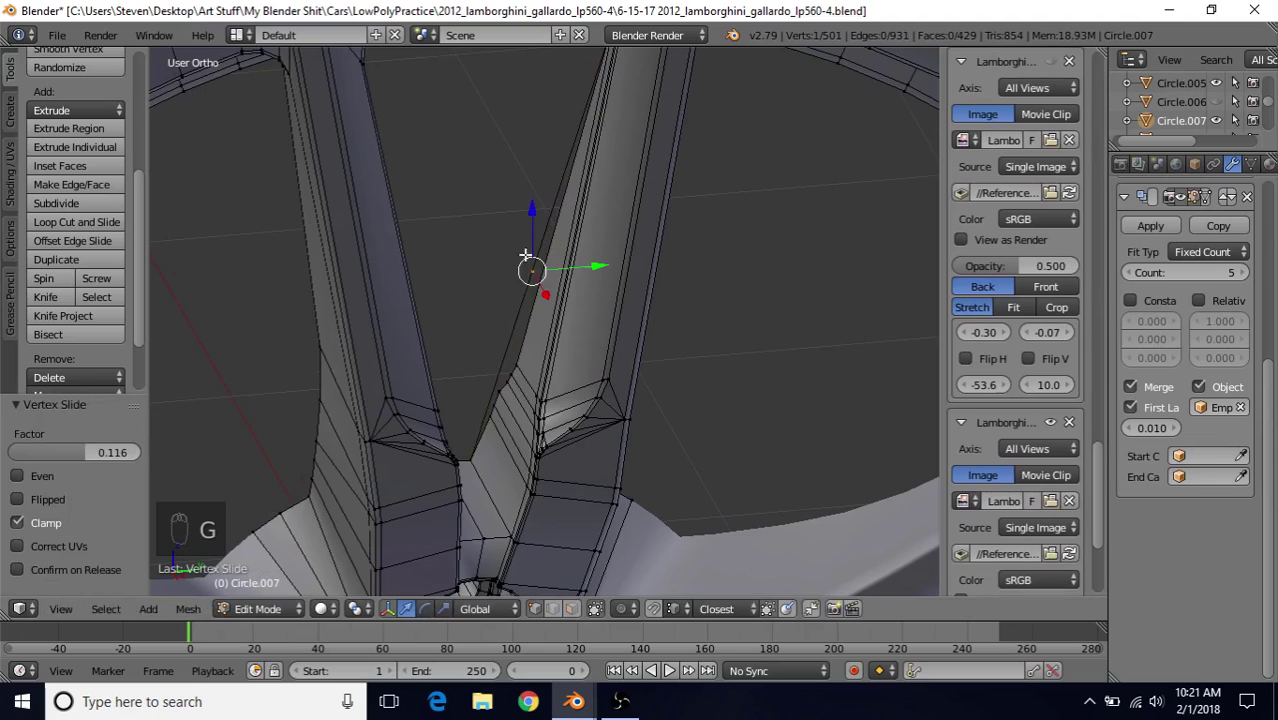
Add five evenly spaced cuts to the guide edge between the slid vertex and the base of the gap
shift+middle_drag(548, 310, 554, 262)
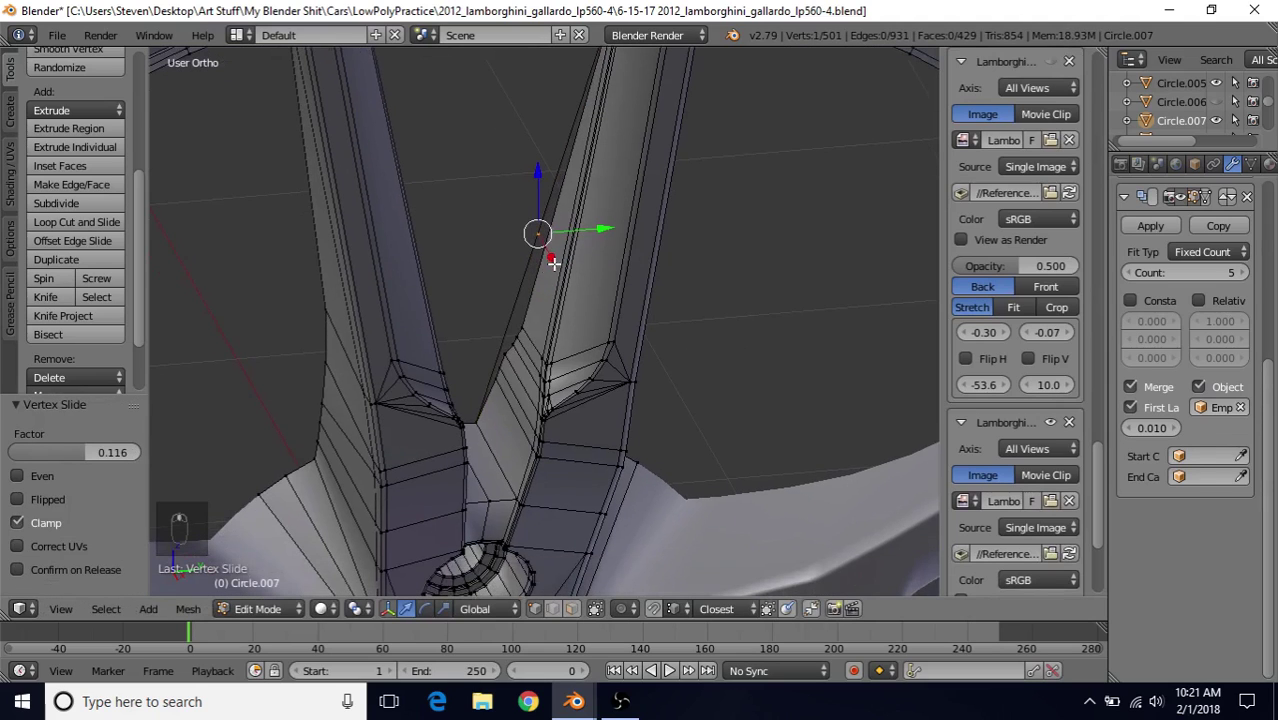
scroll(503, 335, up, 1)
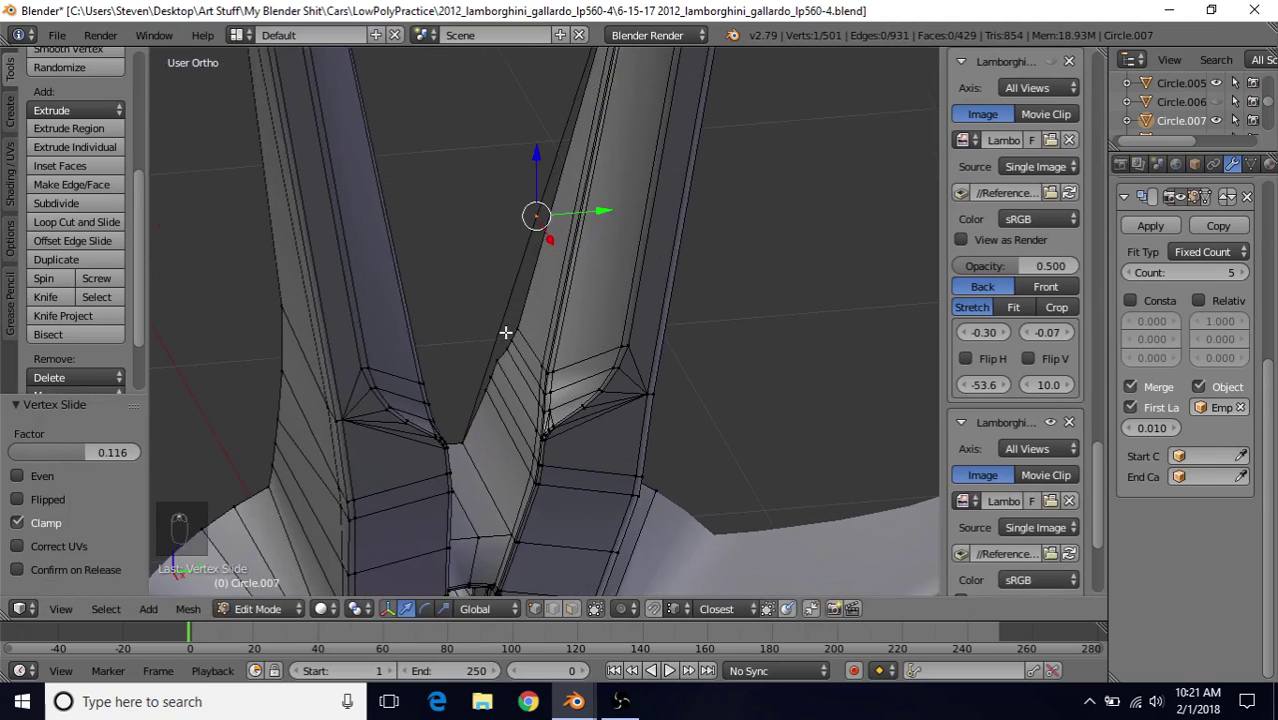
key(ctrl+r)
scroll(504, 286, up, 3)
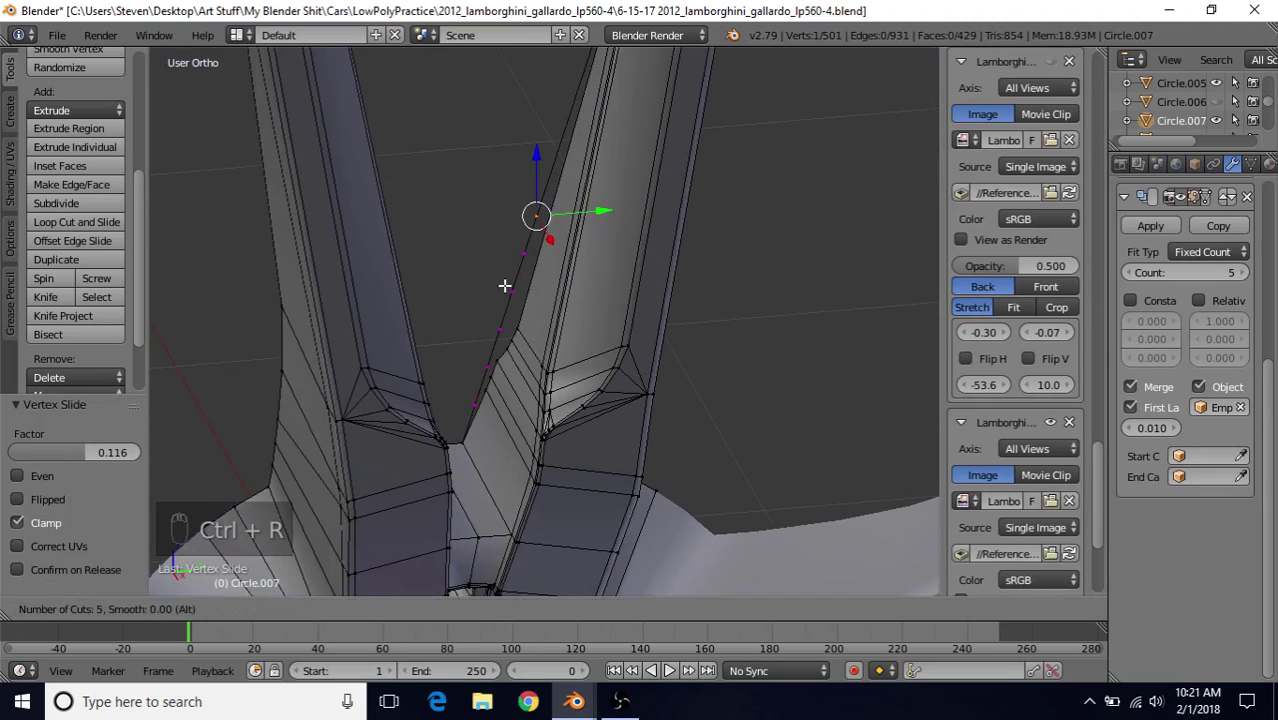
click(505, 286)
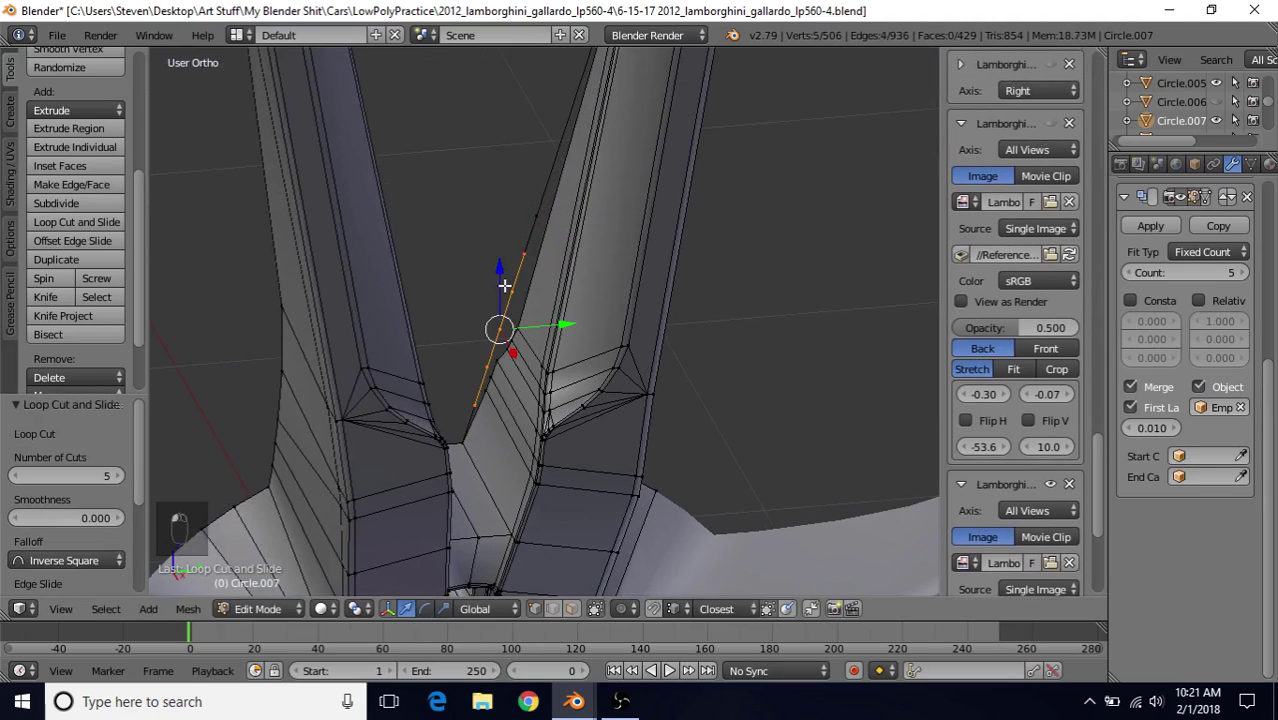
middle_drag(509, 267, 513, 284)
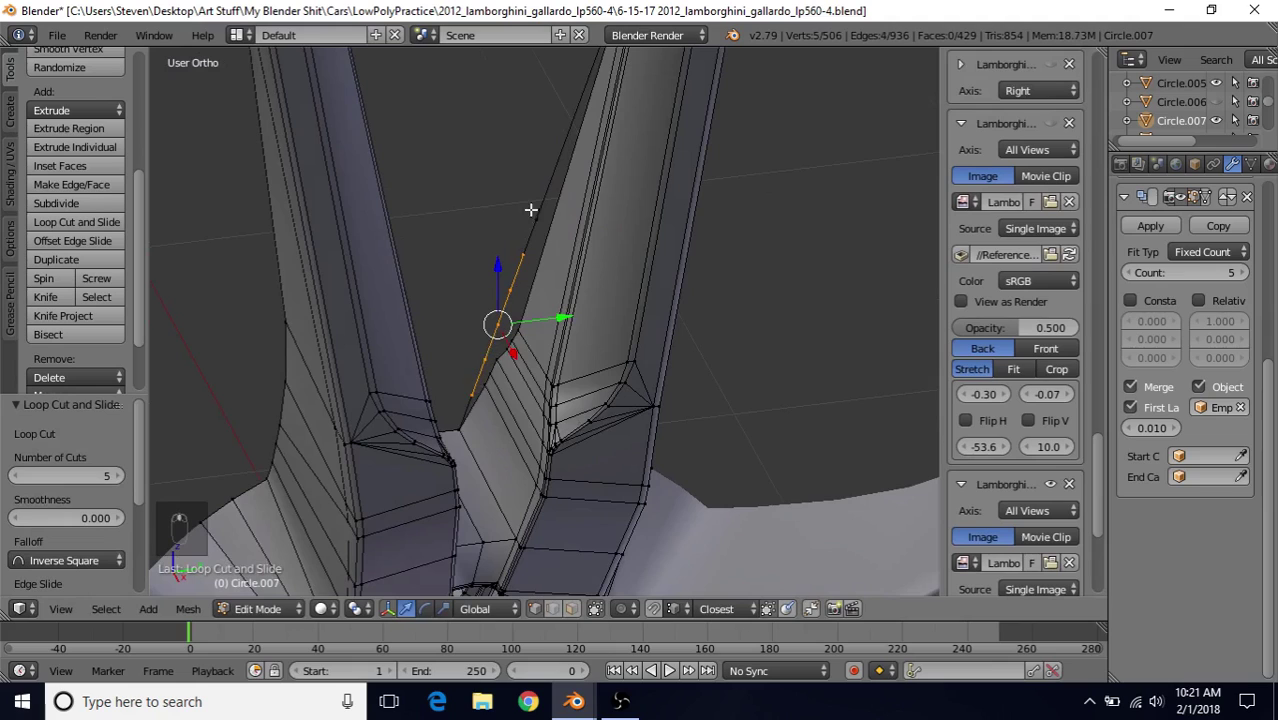
middle_drag(492, 332, 483, 352)
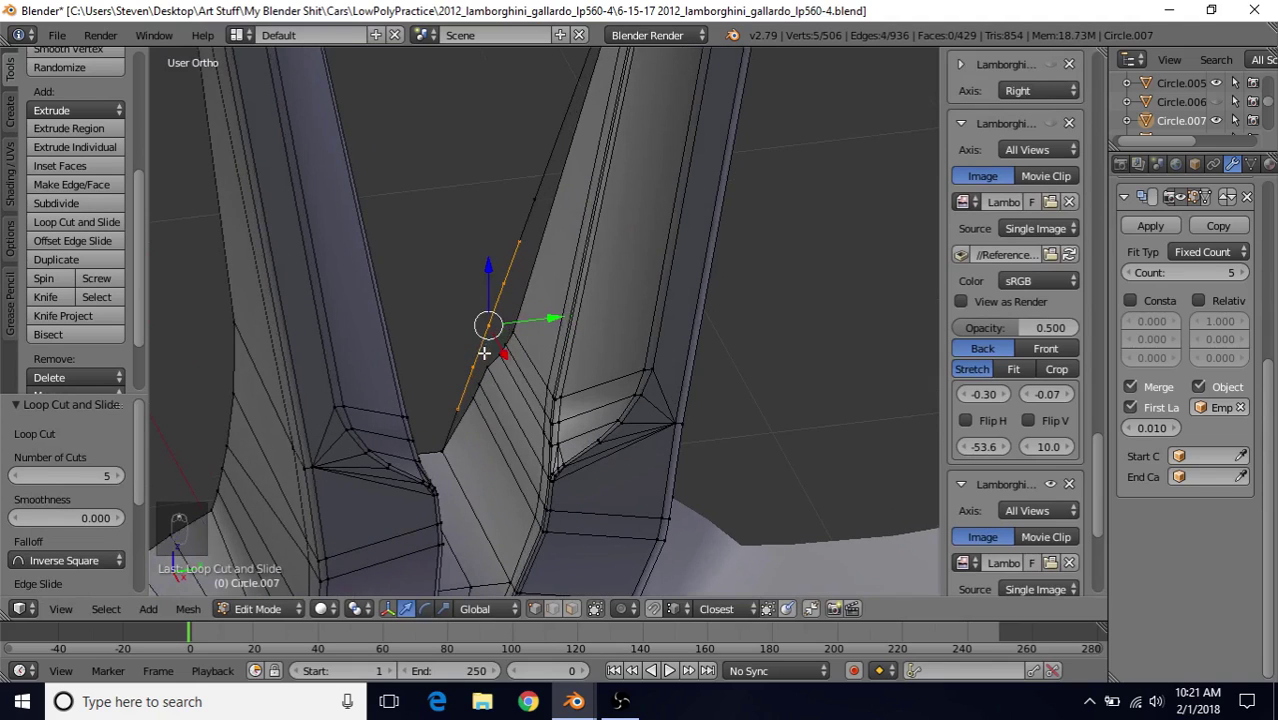
Merge the lowest vertex of the spoke arm's uneven back edge onto the lowest guide vertex, using At Last
right_click(456, 404)
right_click(478, 400)
right_click(458, 411)
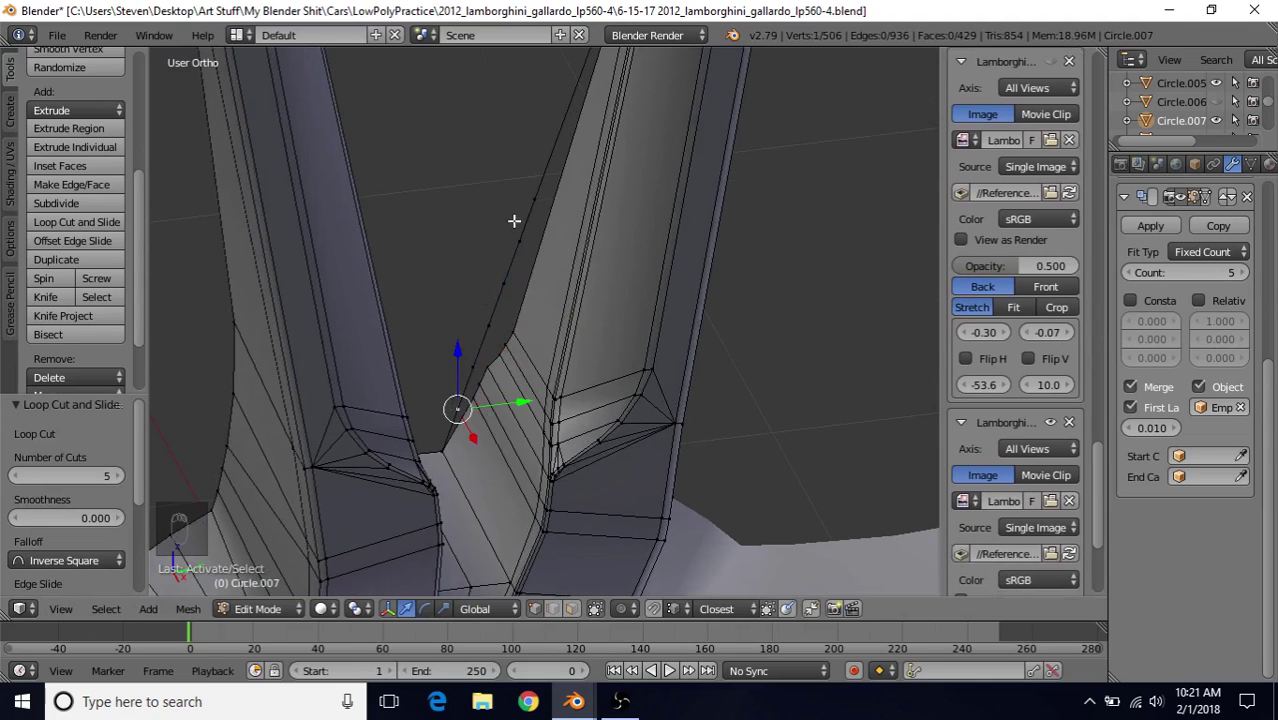
right_click(474, 398)
shift+right_click(450, 408)
key(alt+m)
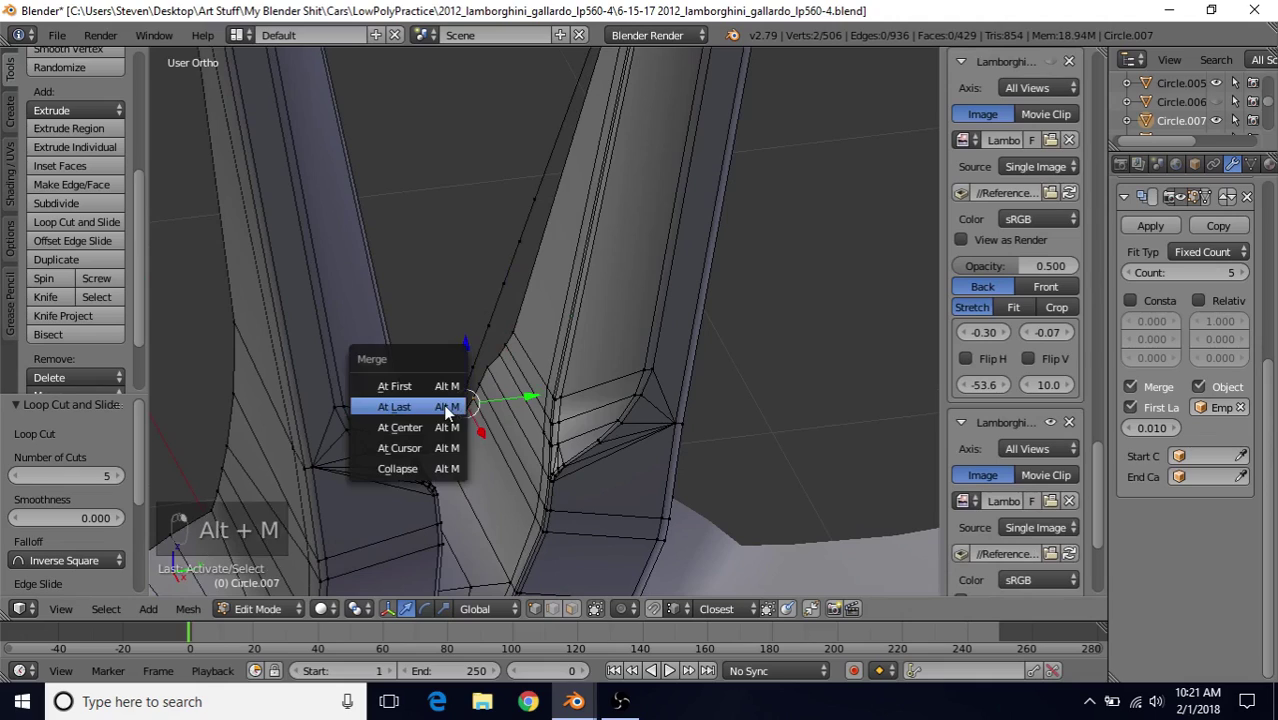
click(447, 408)
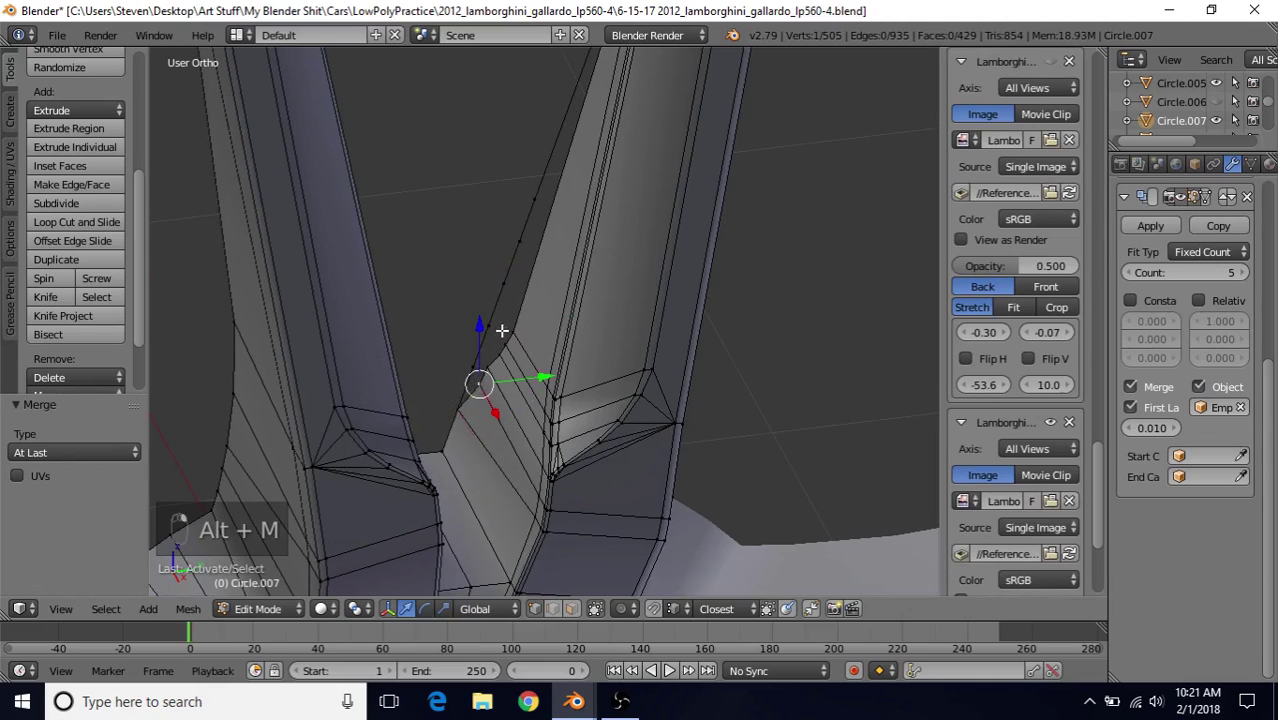
Merge the remaining vertices of the spoke arm's uneven back edge onto the matching guide vertices to straighten it
right_click(464, 352)
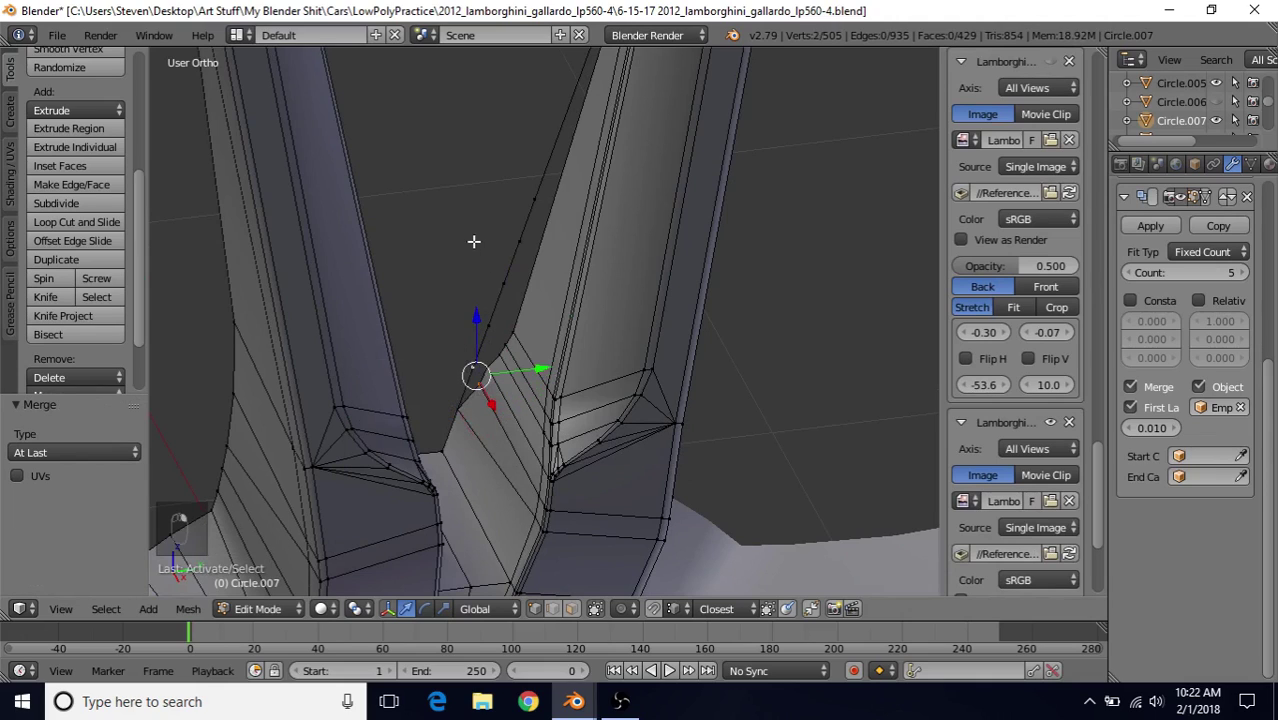
key(shift+r)
right_click(486, 360)
shift+right_click(490, 331)
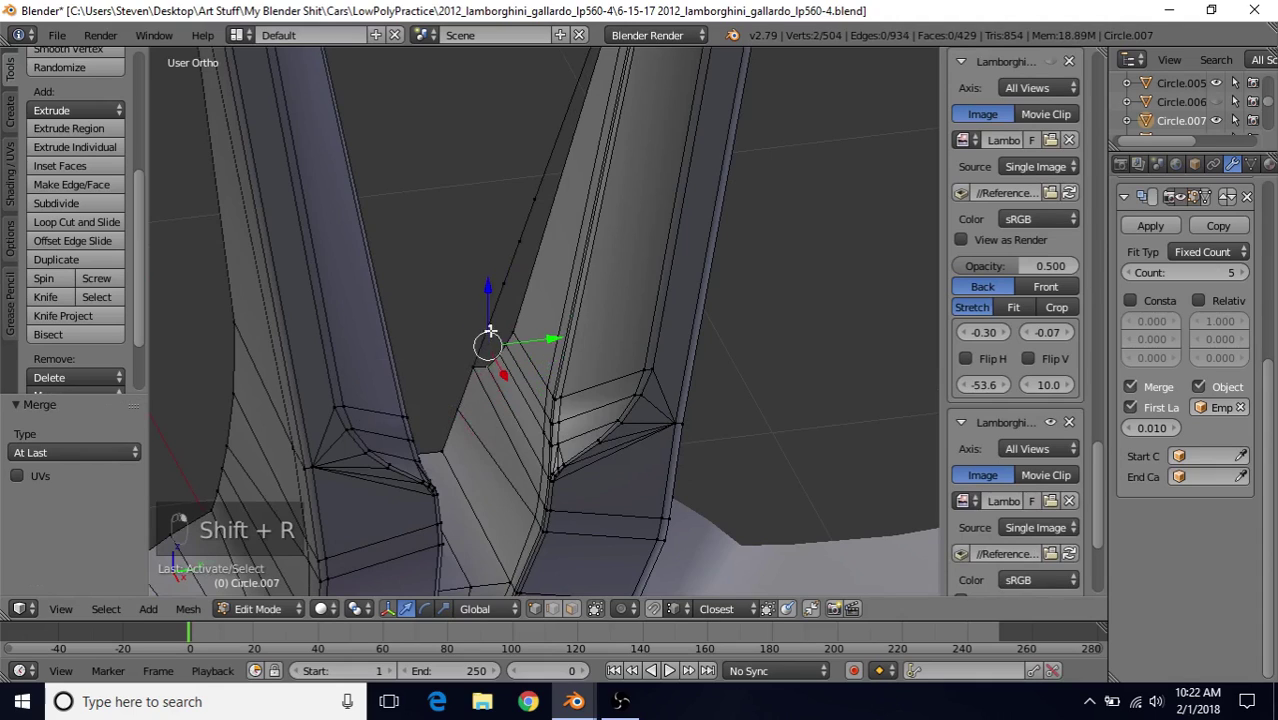
key(shift+r)
right_click(498, 352)
shift+right_click(503, 288)
key(shift+r)
right_click(502, 340)
key(shift+r)
shift+right_click(534, 204)
key(shift+r)
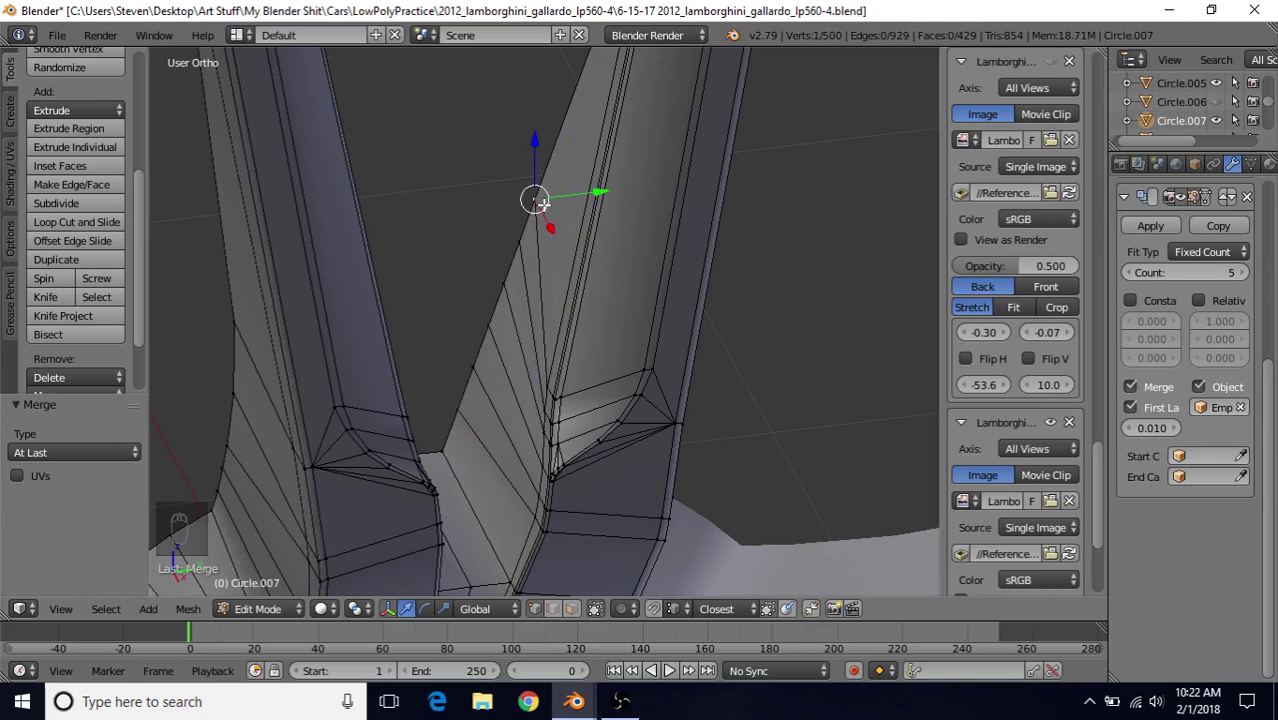
Clear the selection and examine the straightened spoke gap in Object Mode from the front, above and the side
scroll(532, 197, down, 6)
key(a)
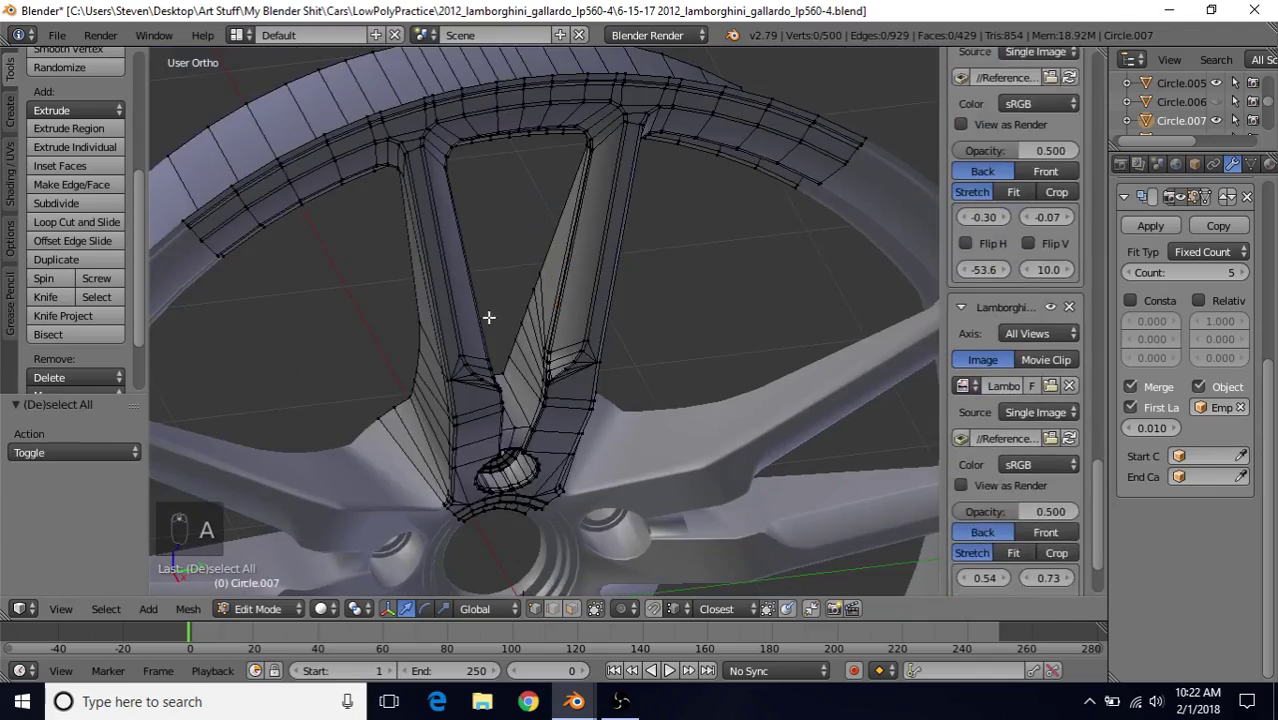
key(Tab)
middle_drag(528, 256, 528, 340)
scroll(500, 304, up, 4)
scroll(540, 310, down, 4)
middle_drag(546, 290, 456, 328)
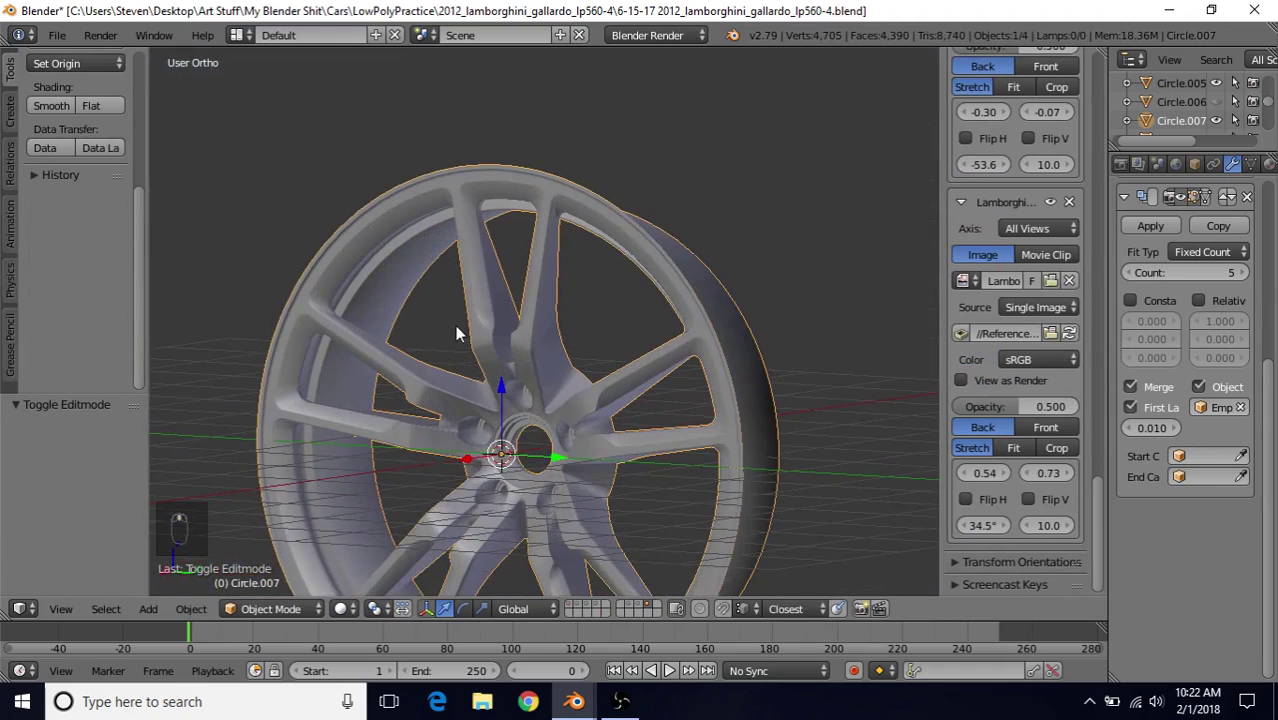
scroll(520, 365, up, 3)
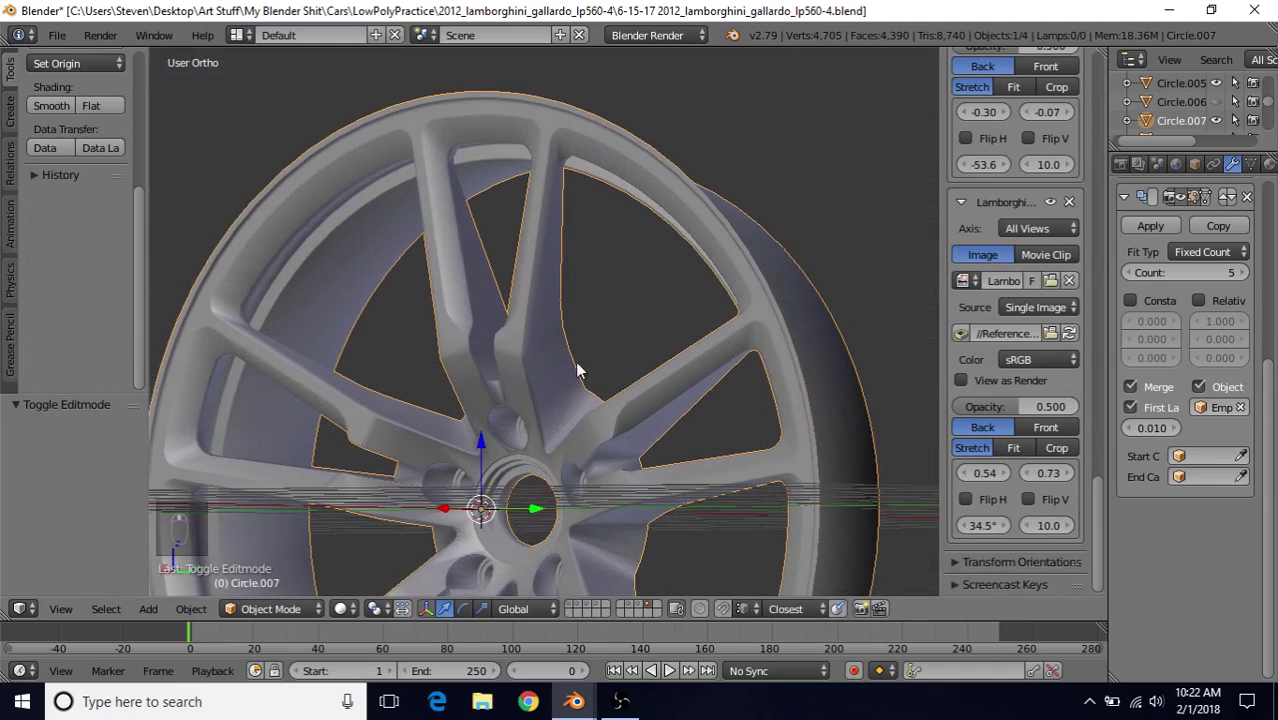
middle_drag(566, 411, 532, 335)
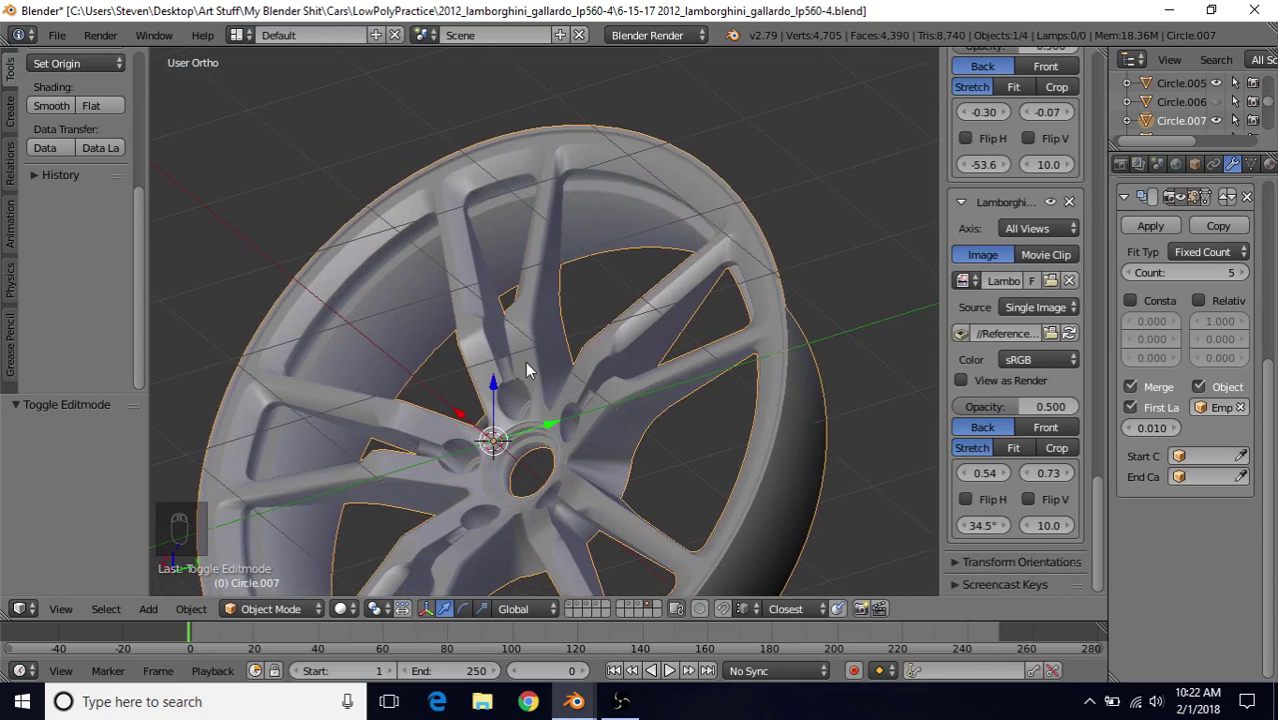
middle_drag(515, 340, 530, 400)
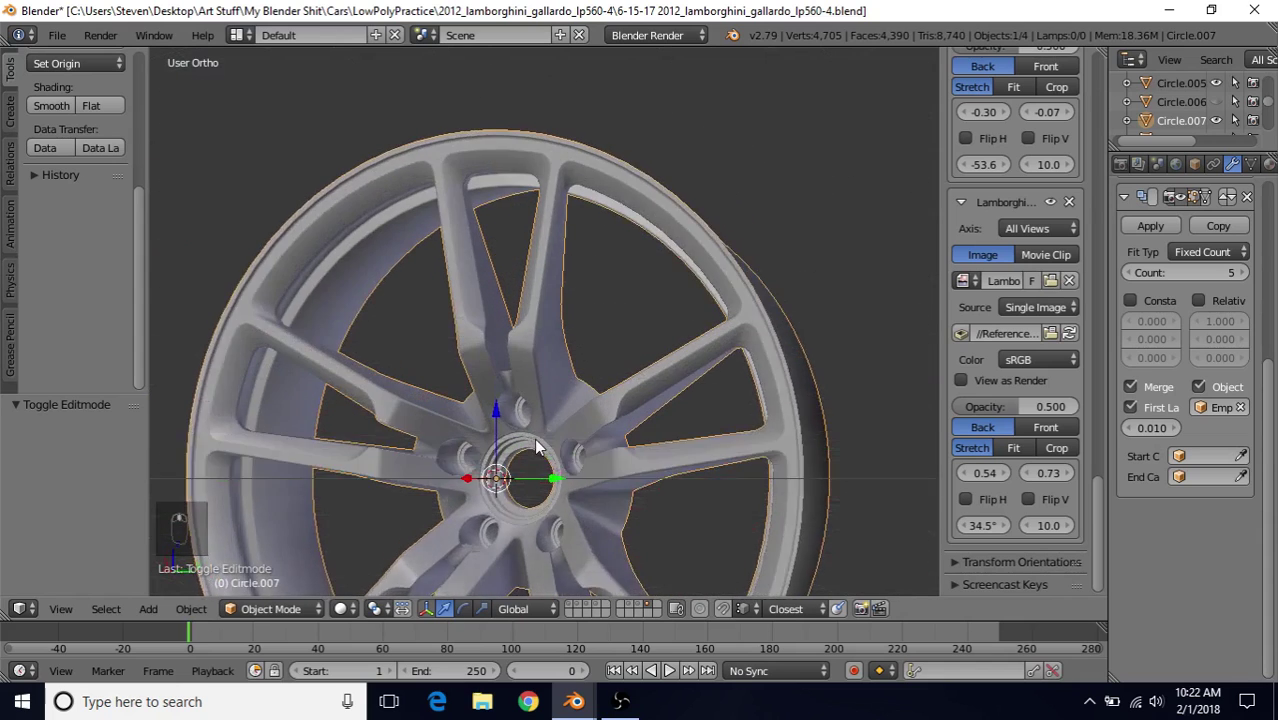
scroll(535, 432, up, 3)
Duplicate in place the back edge path along the outer side of the spoke arm, from mid-curve down to the hub corner
key(Tab)
middle_drag(521, 477, 567, 366)
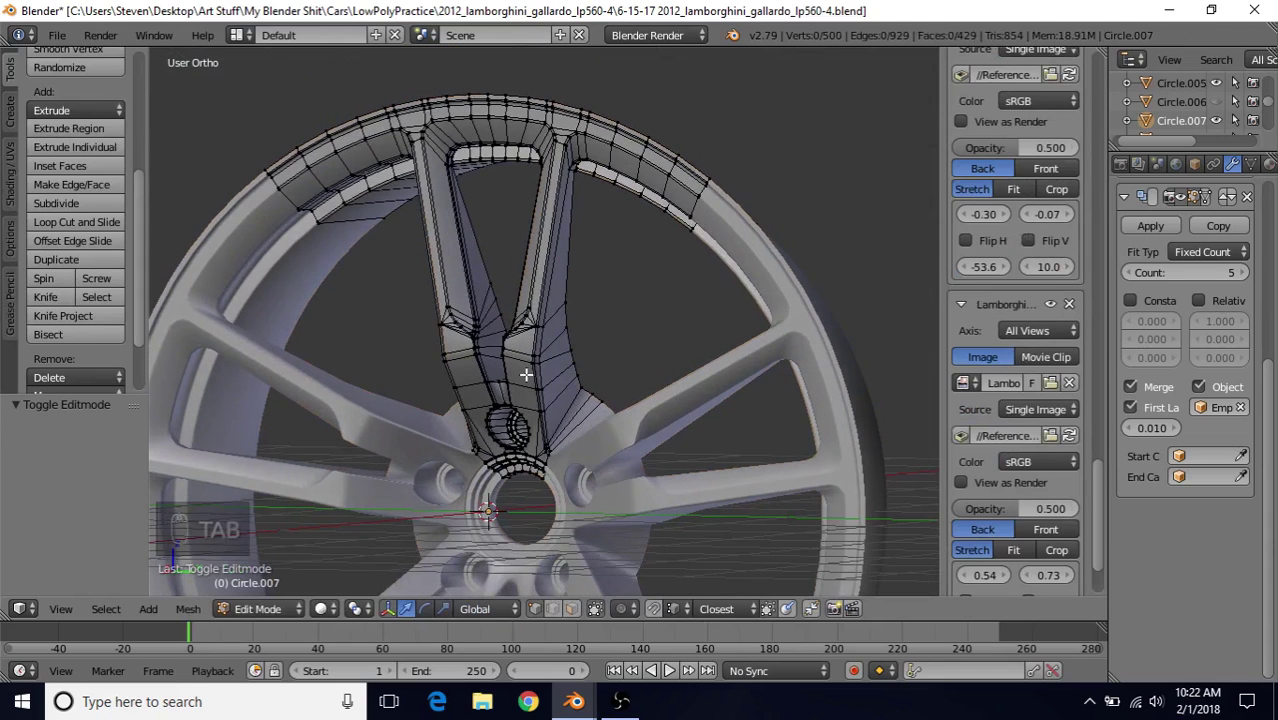
middle_drag(594, 327, 645, 303)
middle_drag(572, 335, 533, 358)
scroll(567, 356, up, 3)
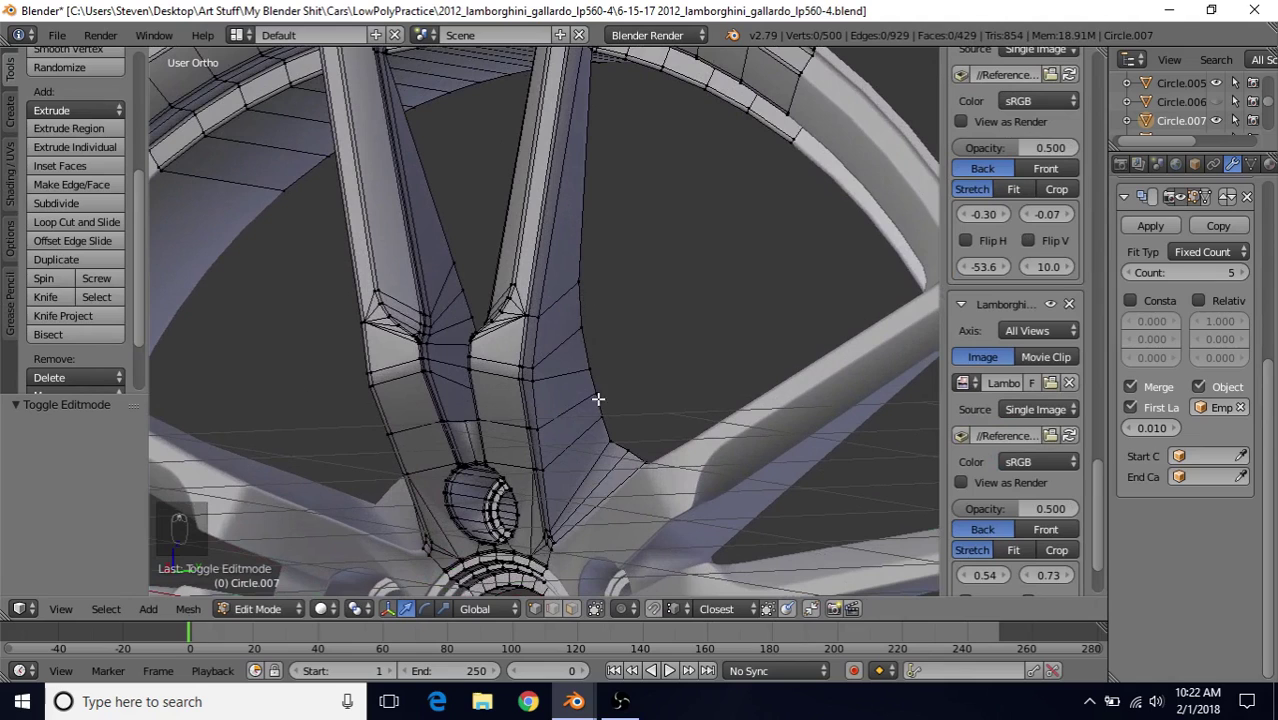
right_click(588, 343)
middle_drag(633, 423, 633, 392)
ctrl+right_click(628, 436)
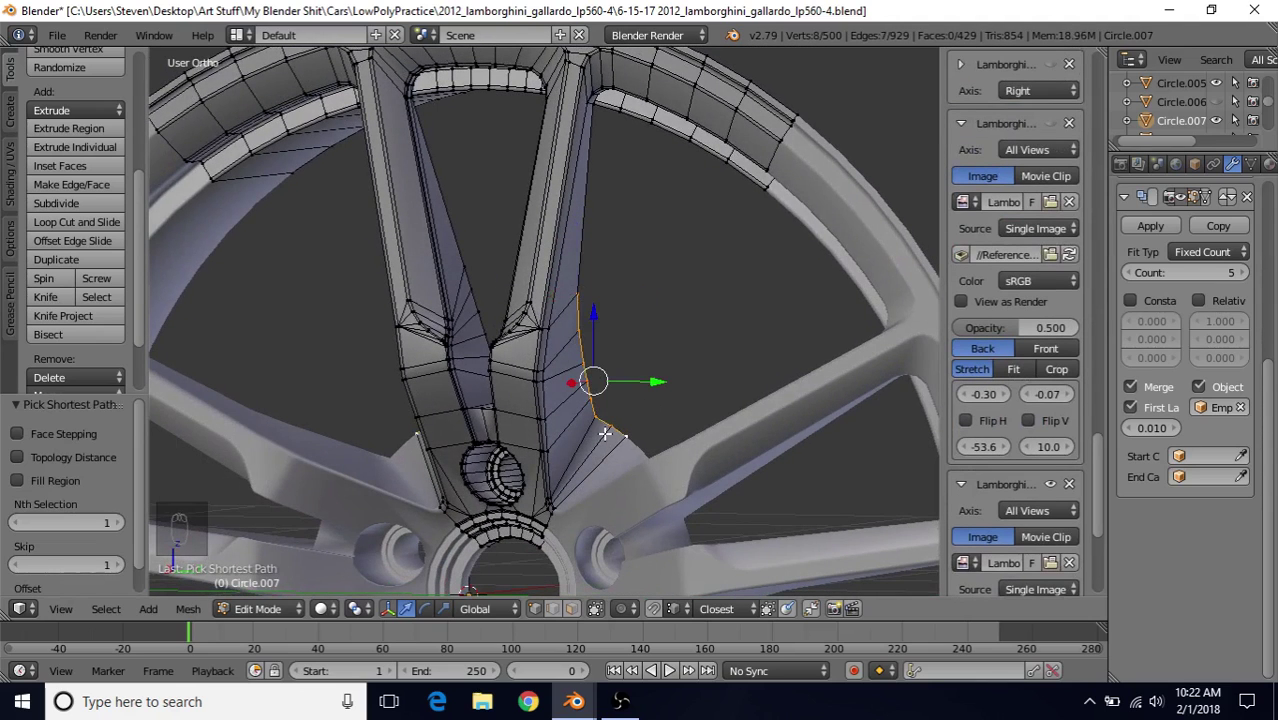
scroll(560, 393, down, 2)
scroll(534, 342, up, 1)
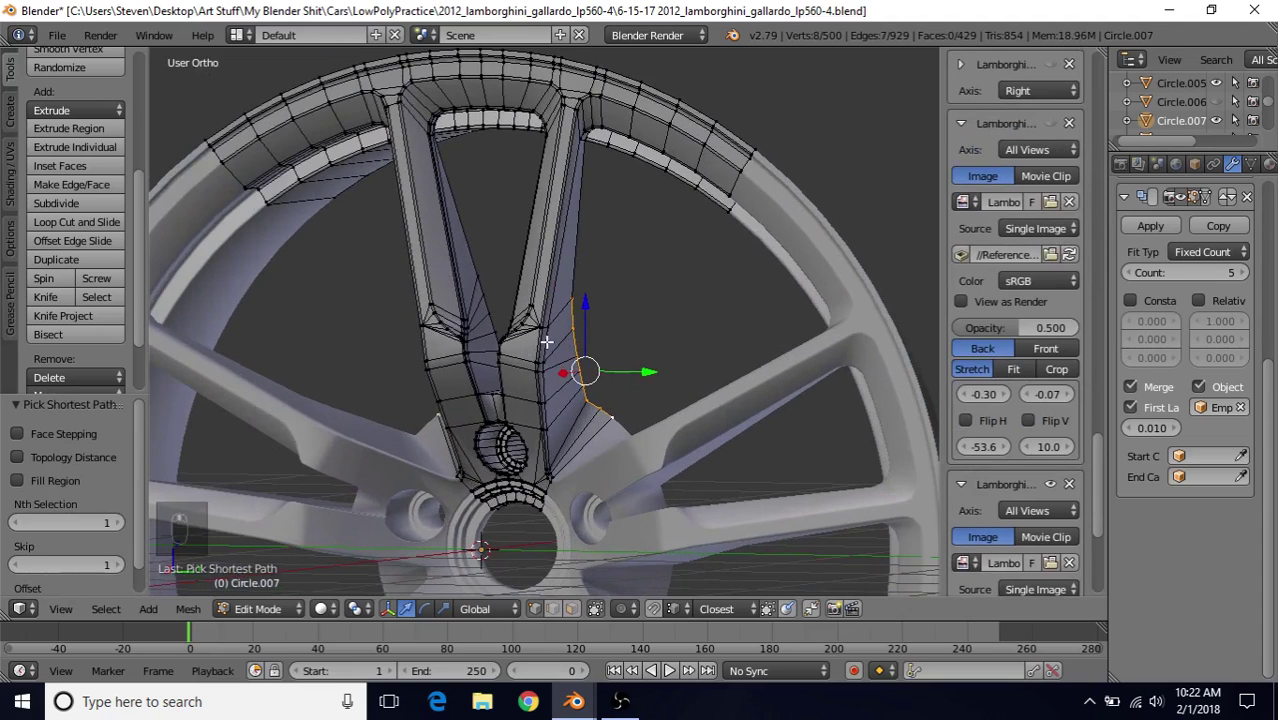
key(shift+d)
right_click(552, 290)
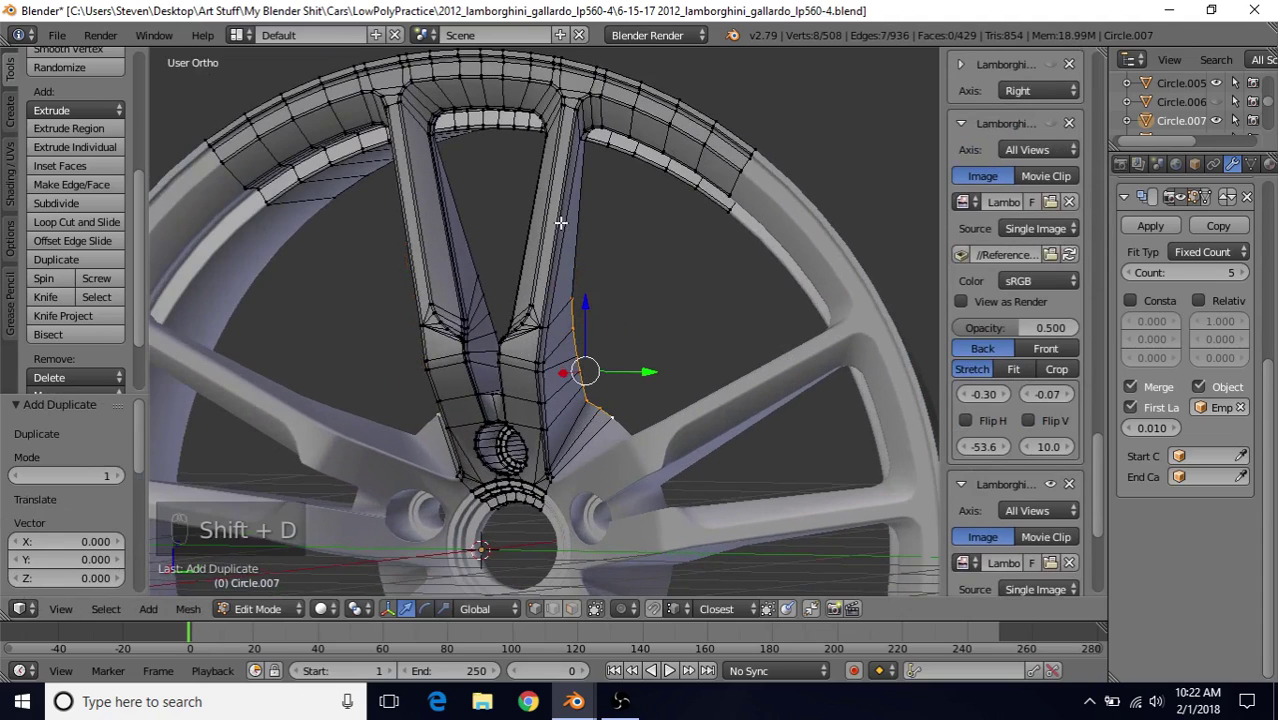
Separate the duplicated edge path into its own object and switch to editing that new object
key(p)
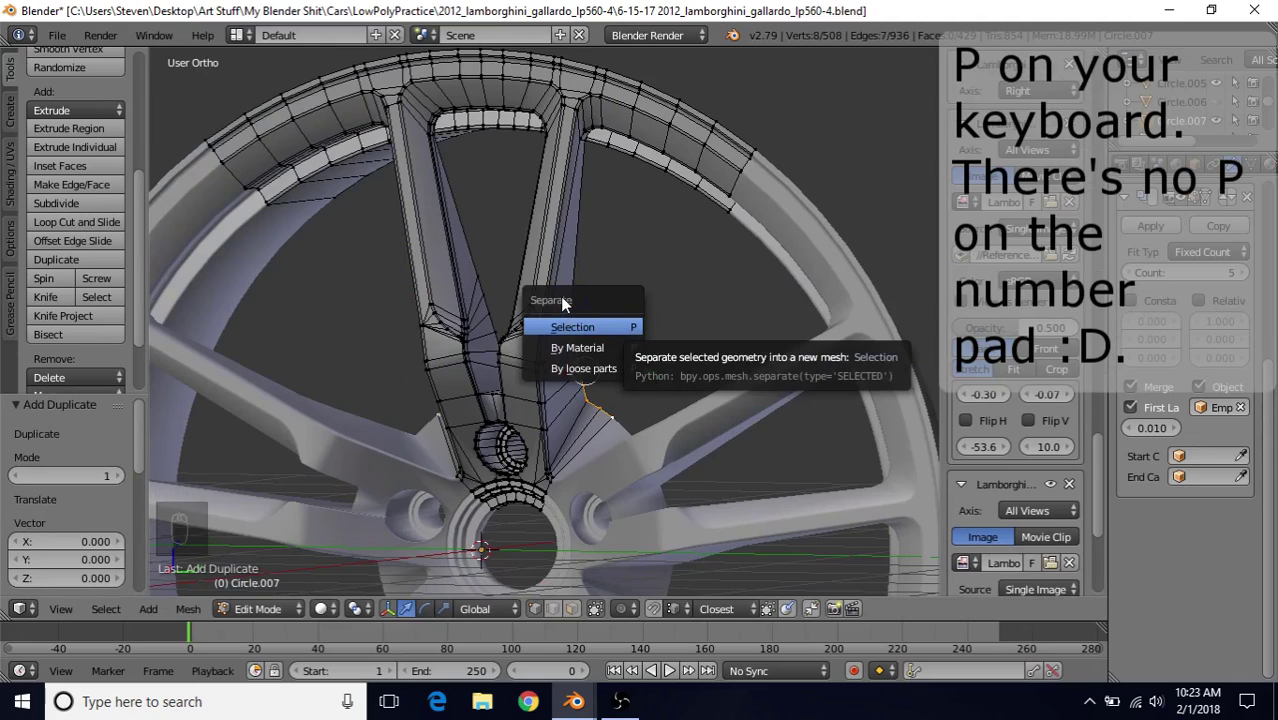
click(567, 327)
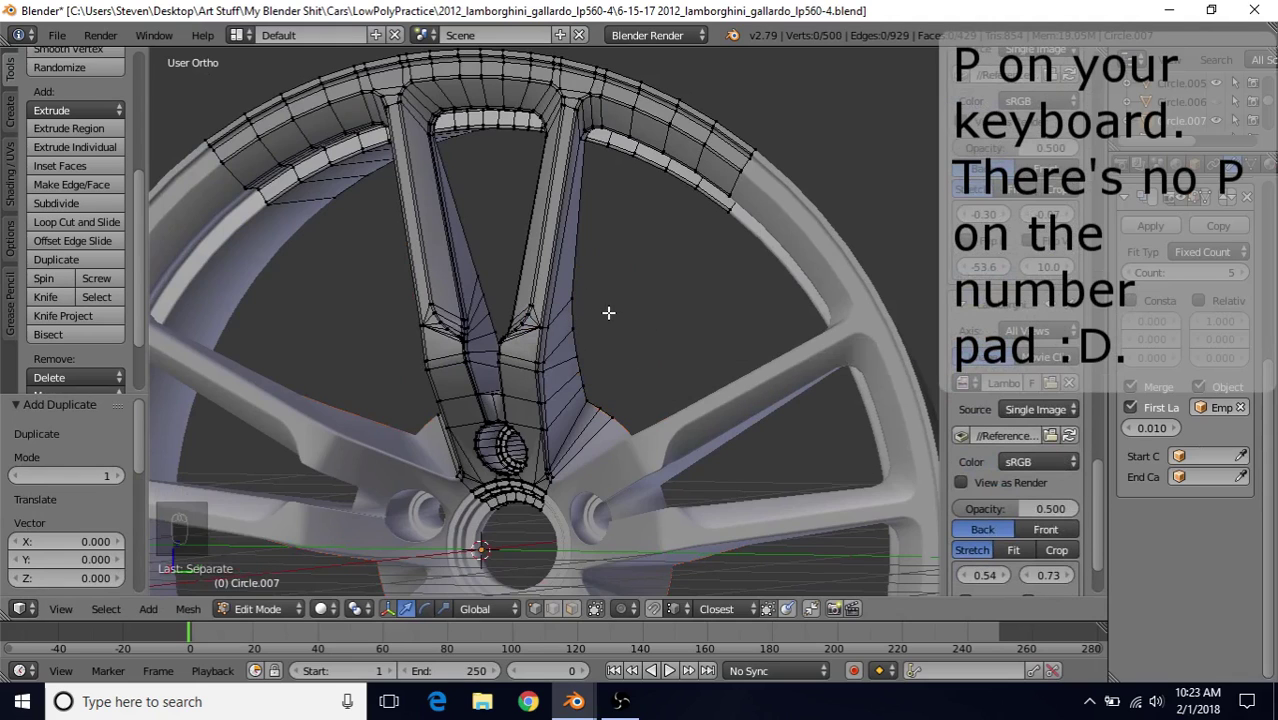
key(Tab)
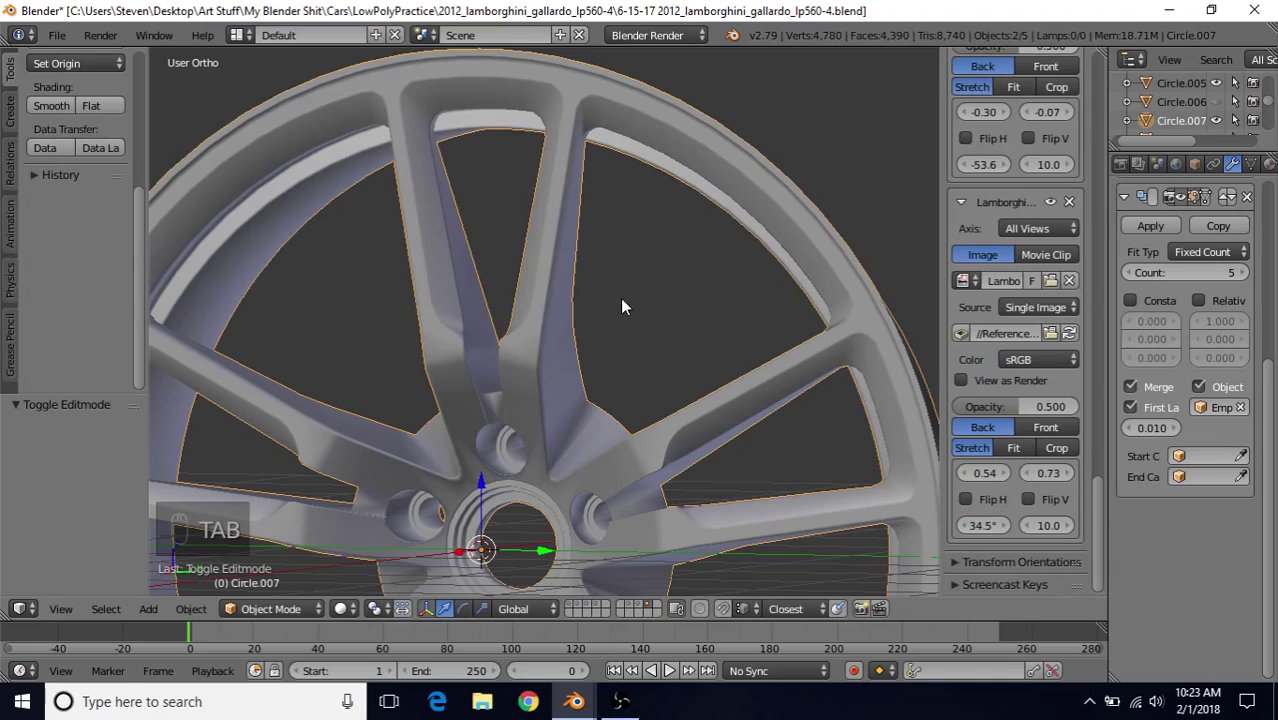
right_click(575, 338)
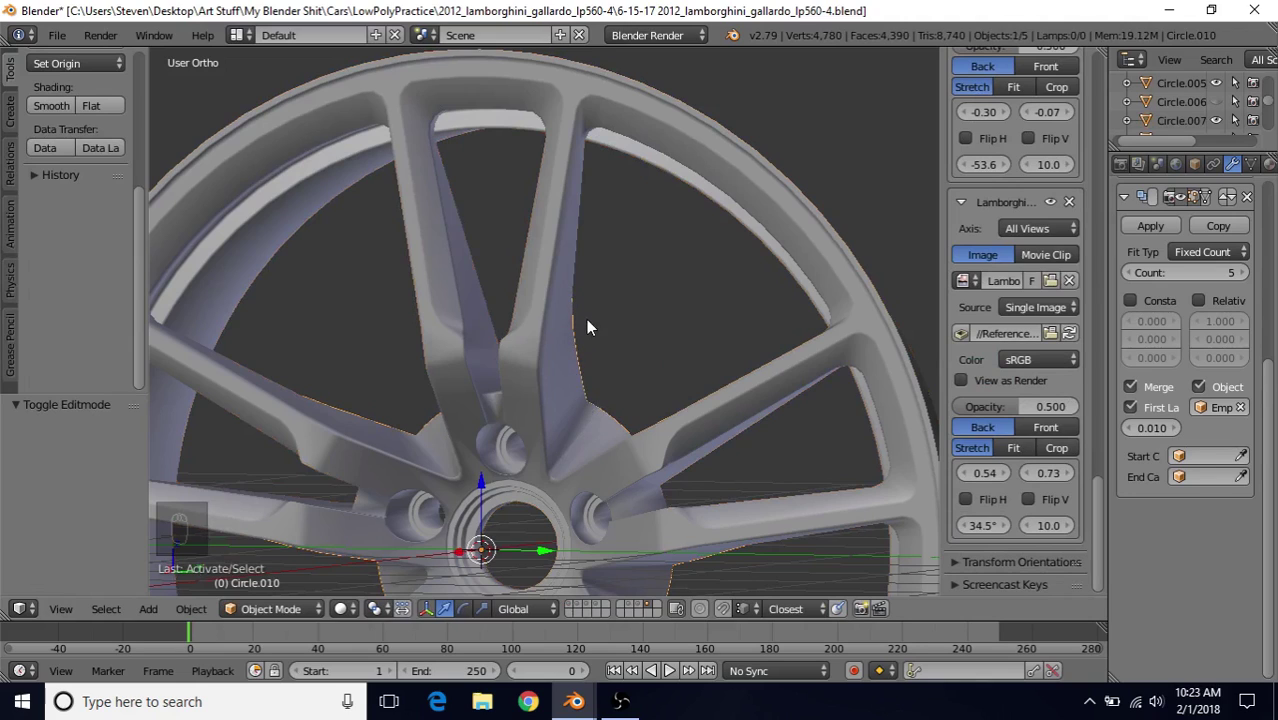
key(Tab)
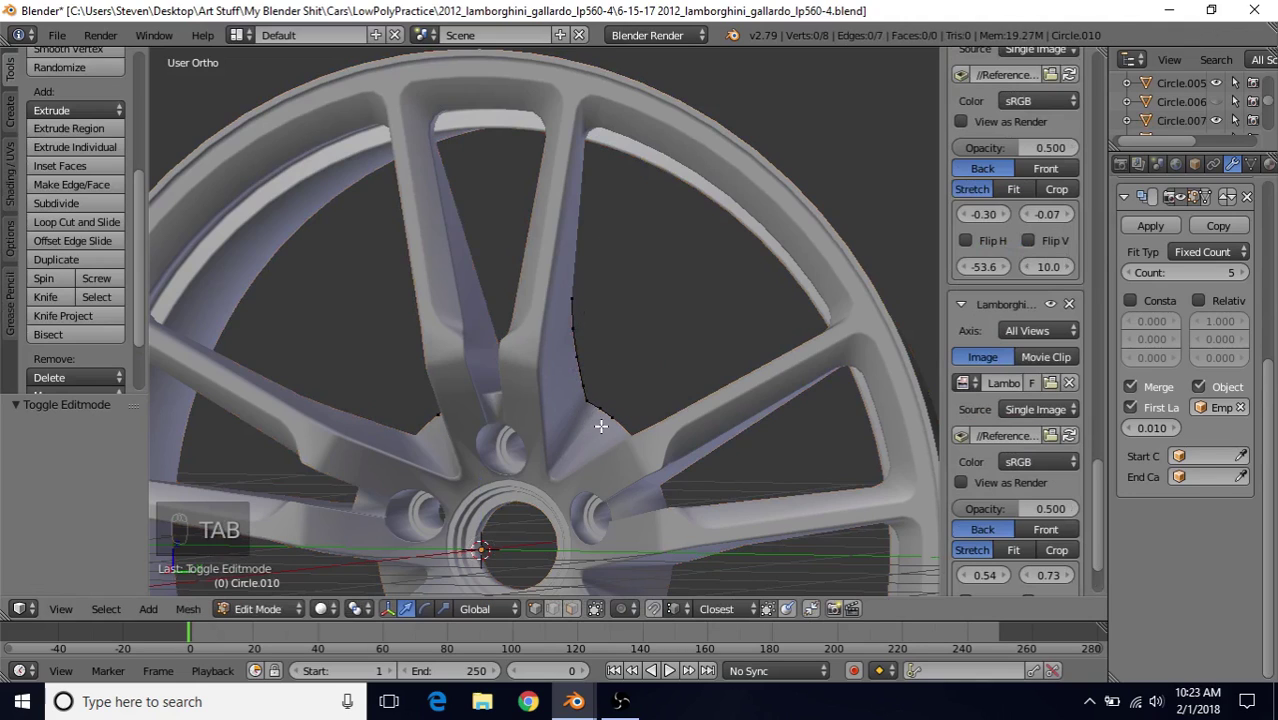
Examine the separated edge path along the spoke arm and its lowest segment near the hub corner
scroll(588, 286, down, 2)
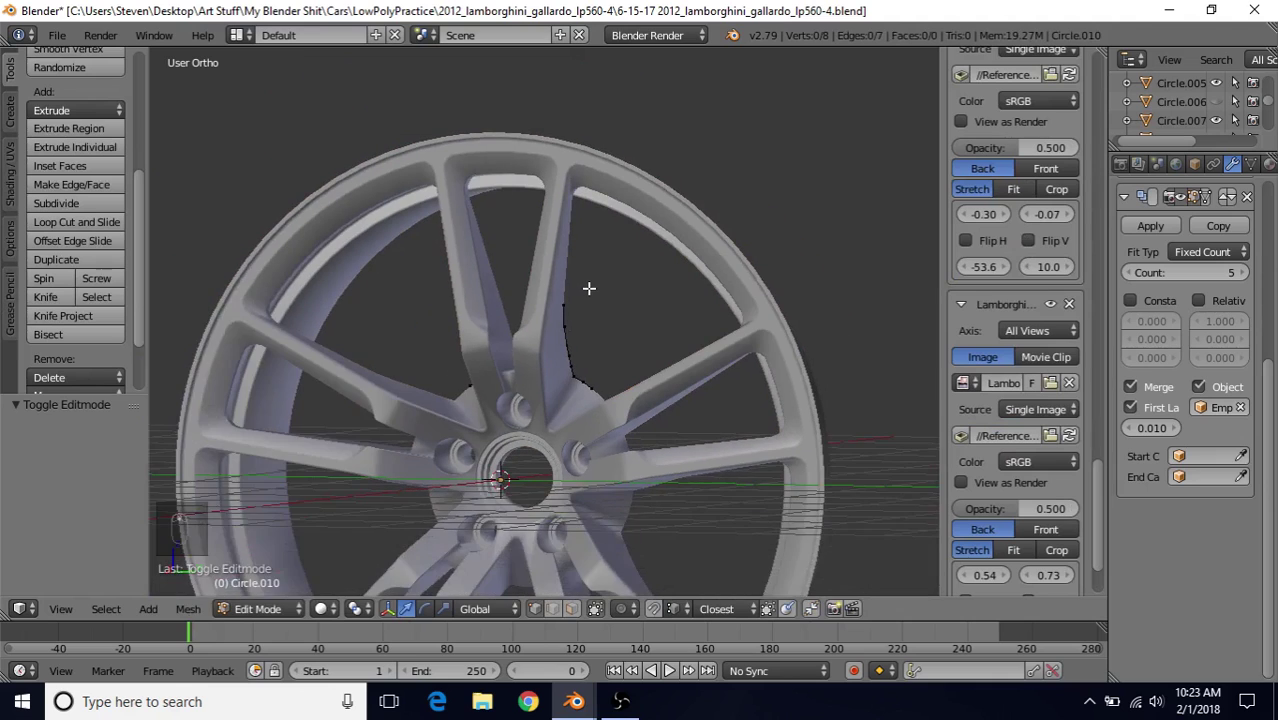
scroll(590, 287, up, 1)
mouse_move(563, 355)
middle_down()
mouse_move(582, 366)
mouse_move(542, 363)
middle_up()
scroll(545, 370, up, 6)
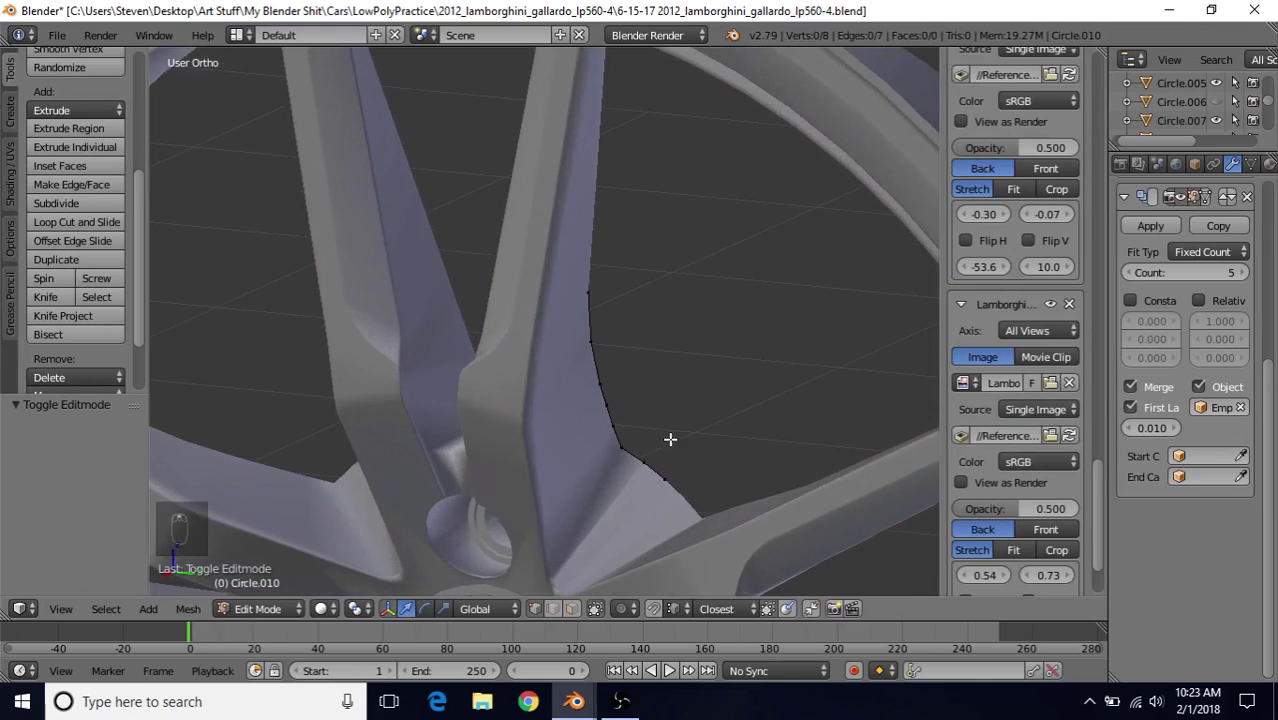
right_click(655, 467)
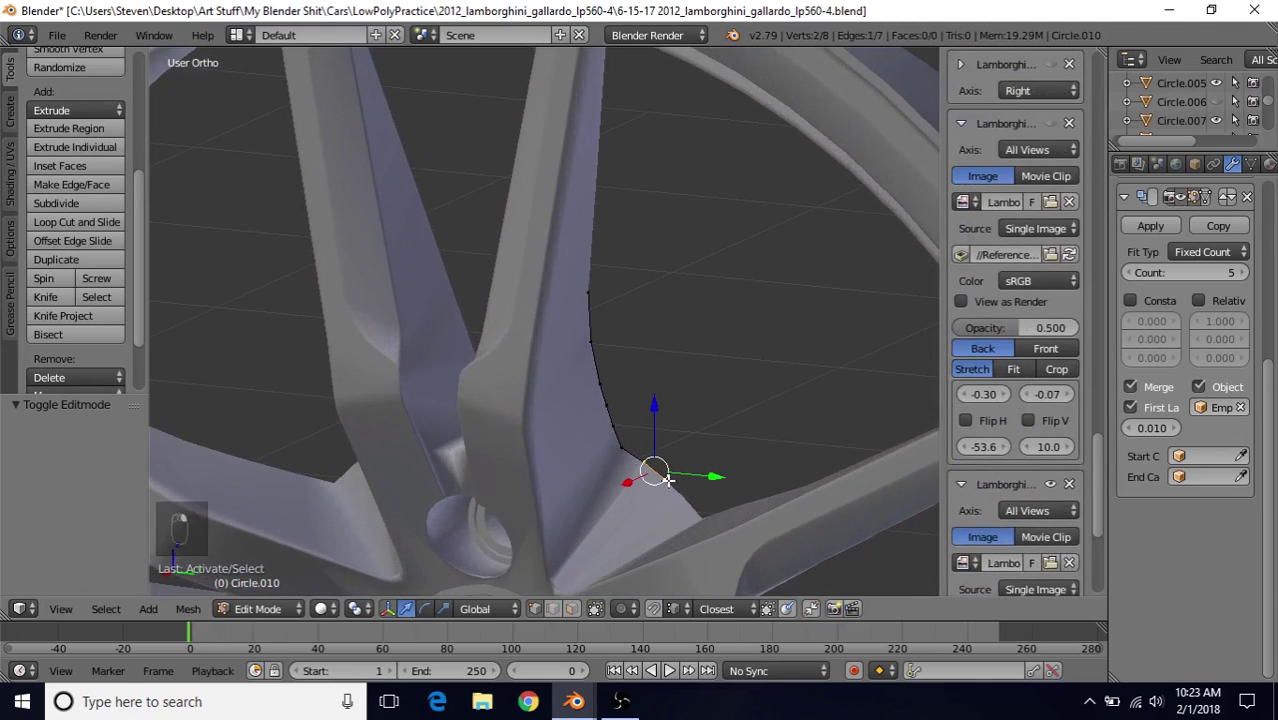
middle_drag(668, 450, 678, 423)
scroll(678, 423, down, 2)
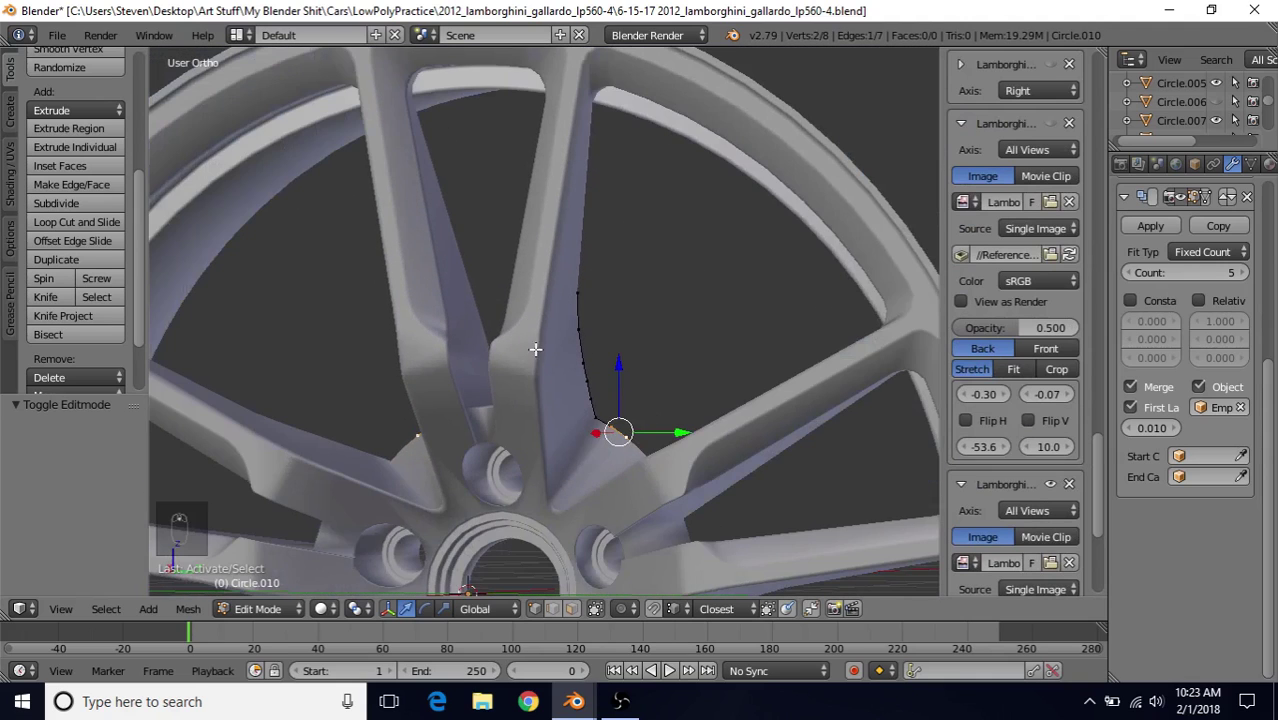
middle_drag(535, 347, 551, 314)
Flatten the whole edge path by scaling it to 0 along the global Y axis around the Median Point
key(a)
key(a)
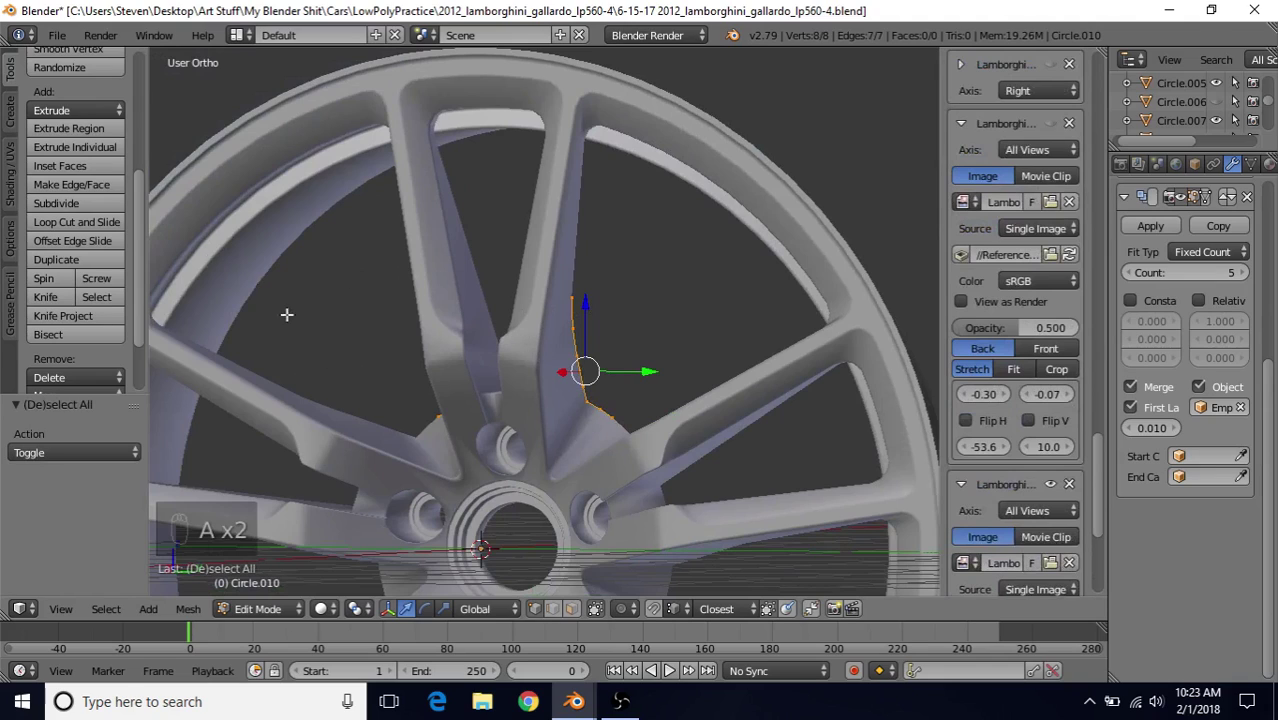
click(357, 609)
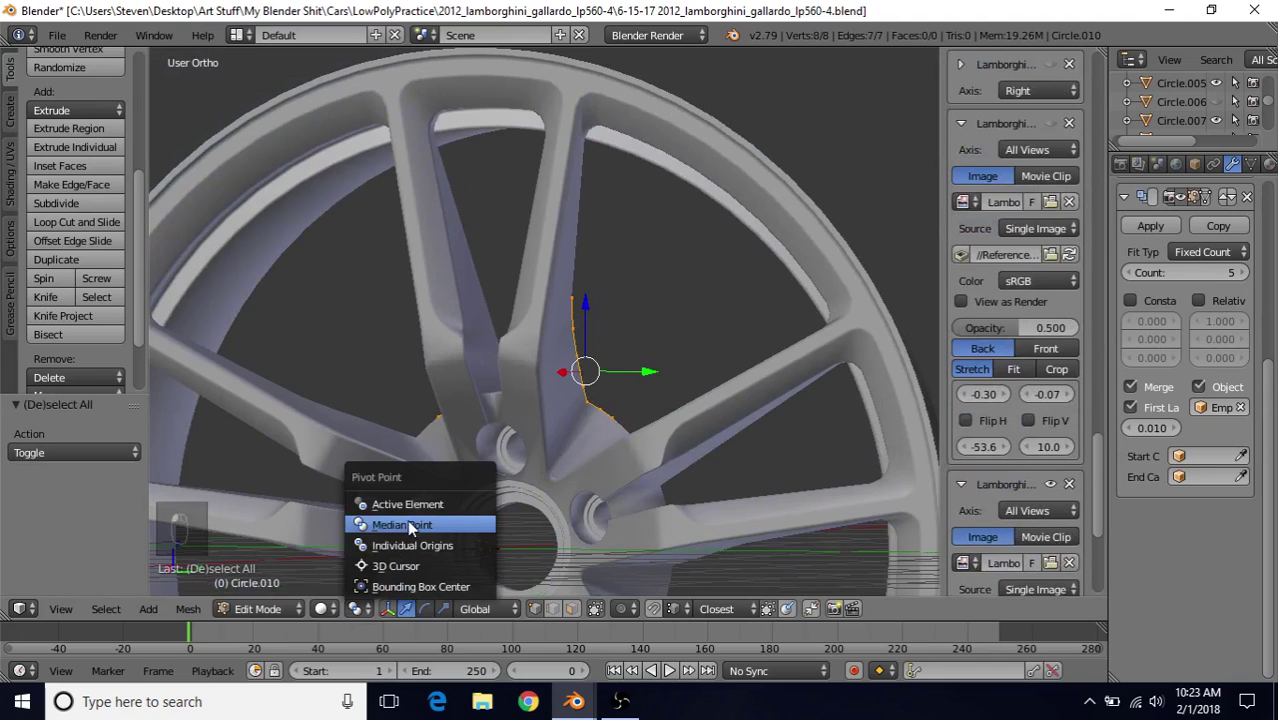
click(405, 525)
key(s)
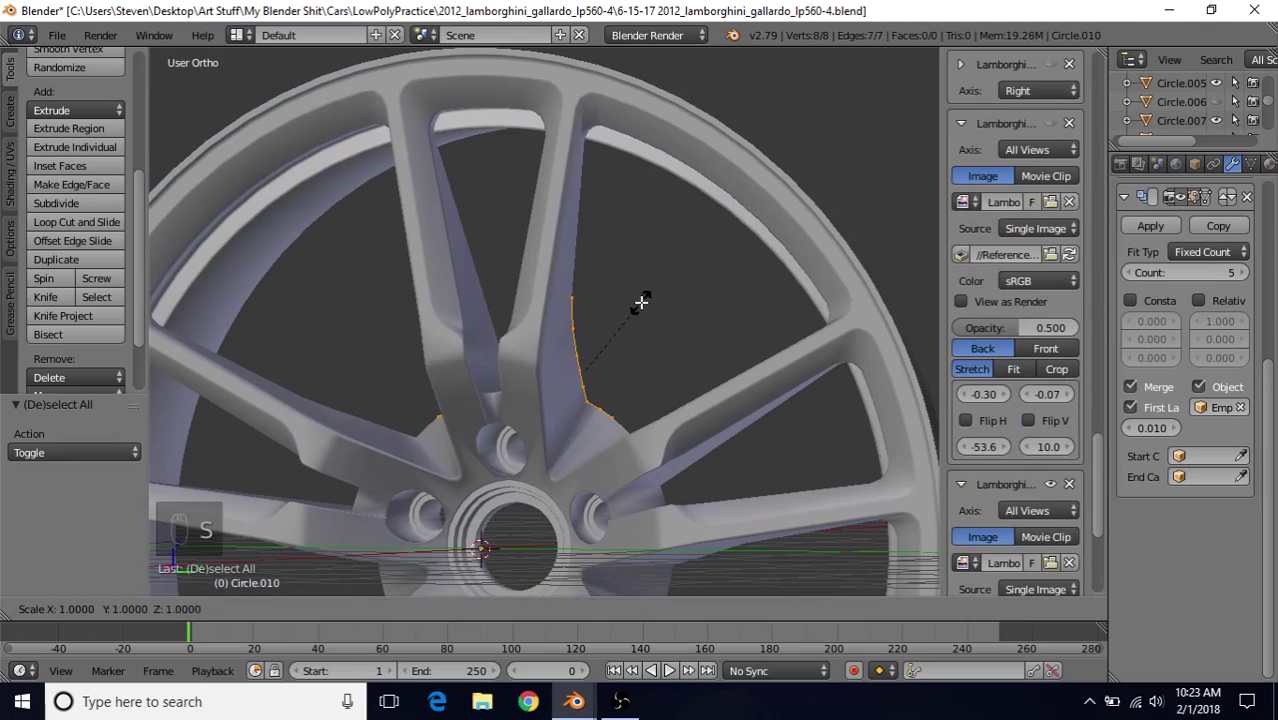
key(y)
key(0)
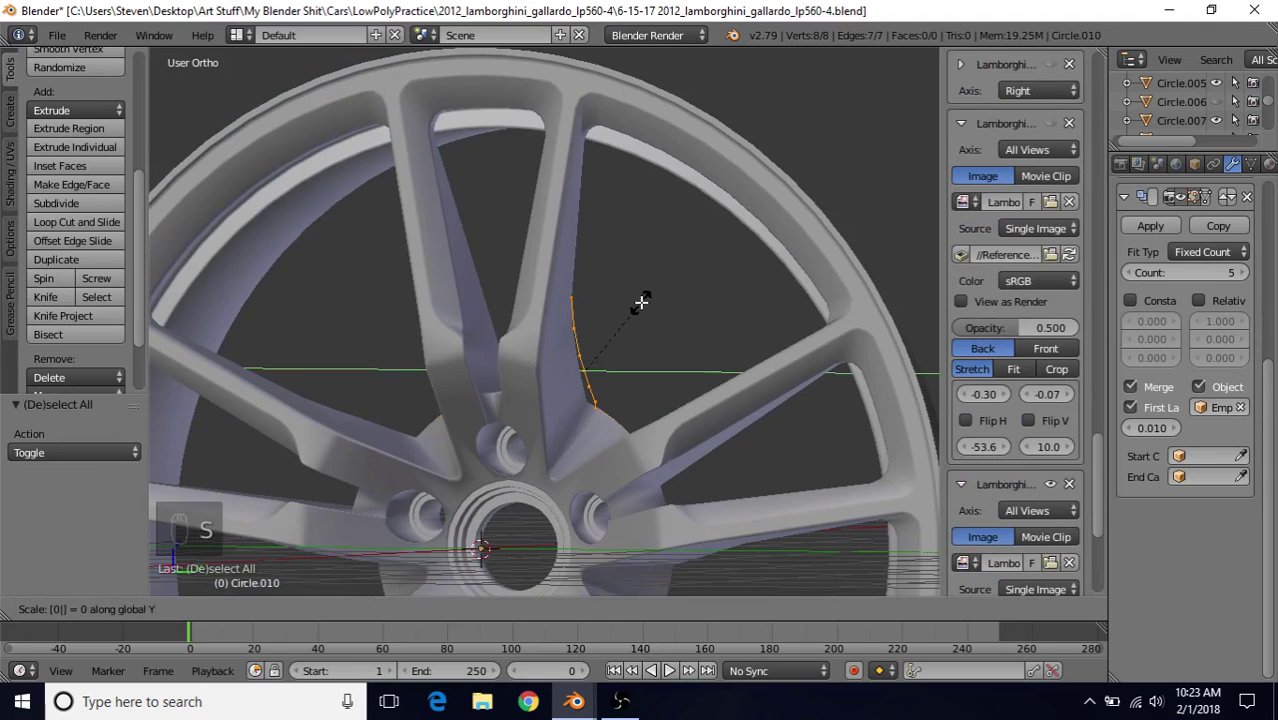
key(Return)
Set the flattened path's global median Y coordinate to 0 to centre it on the wheel's mirror plane
middle_drag(612, 362, 609, 381)
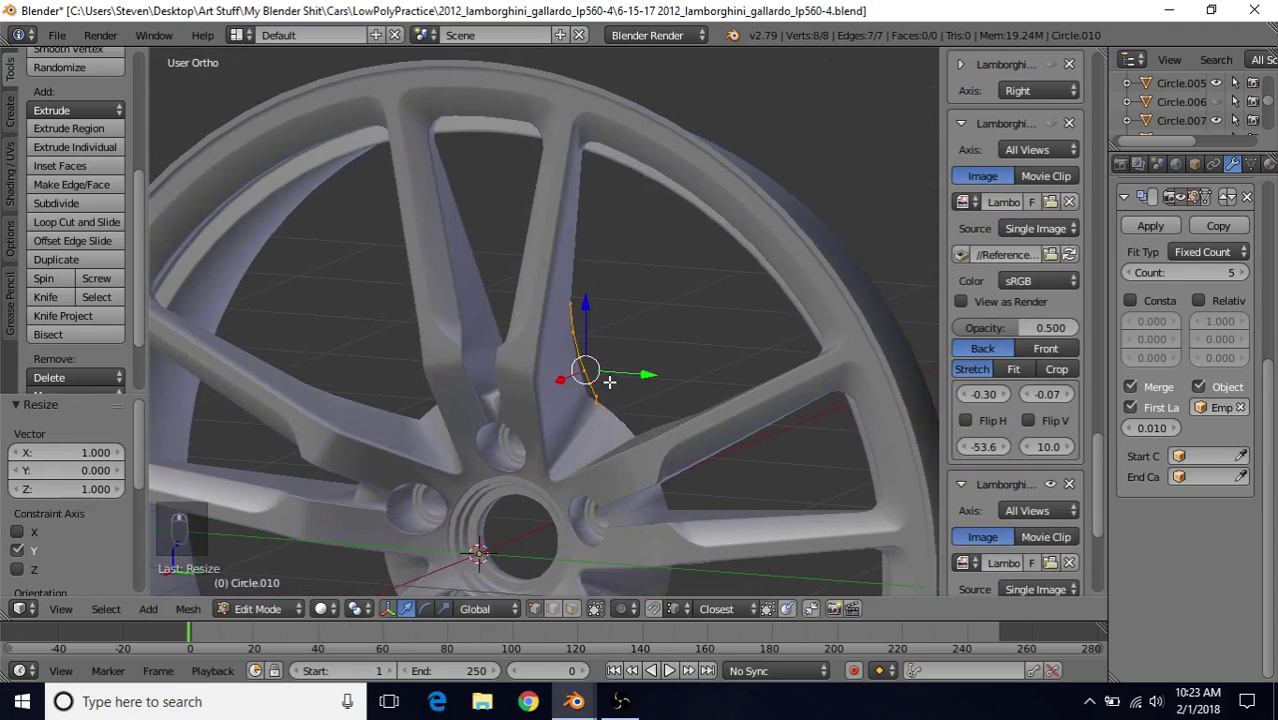
mouse_move(1097, 443)
mouse_down()
mouse_move(1111, 280)
mouse_move(1096, 108)
mouse_move(1105, 56)
mouse_up()
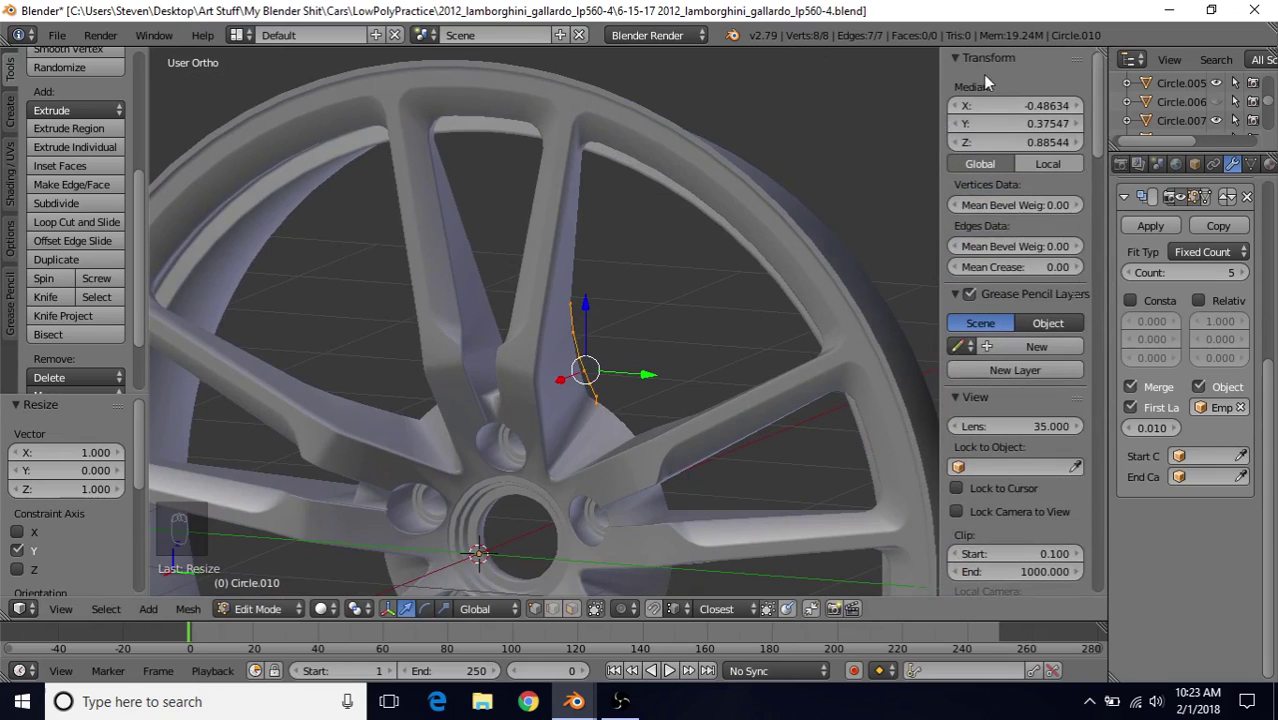
key(n)
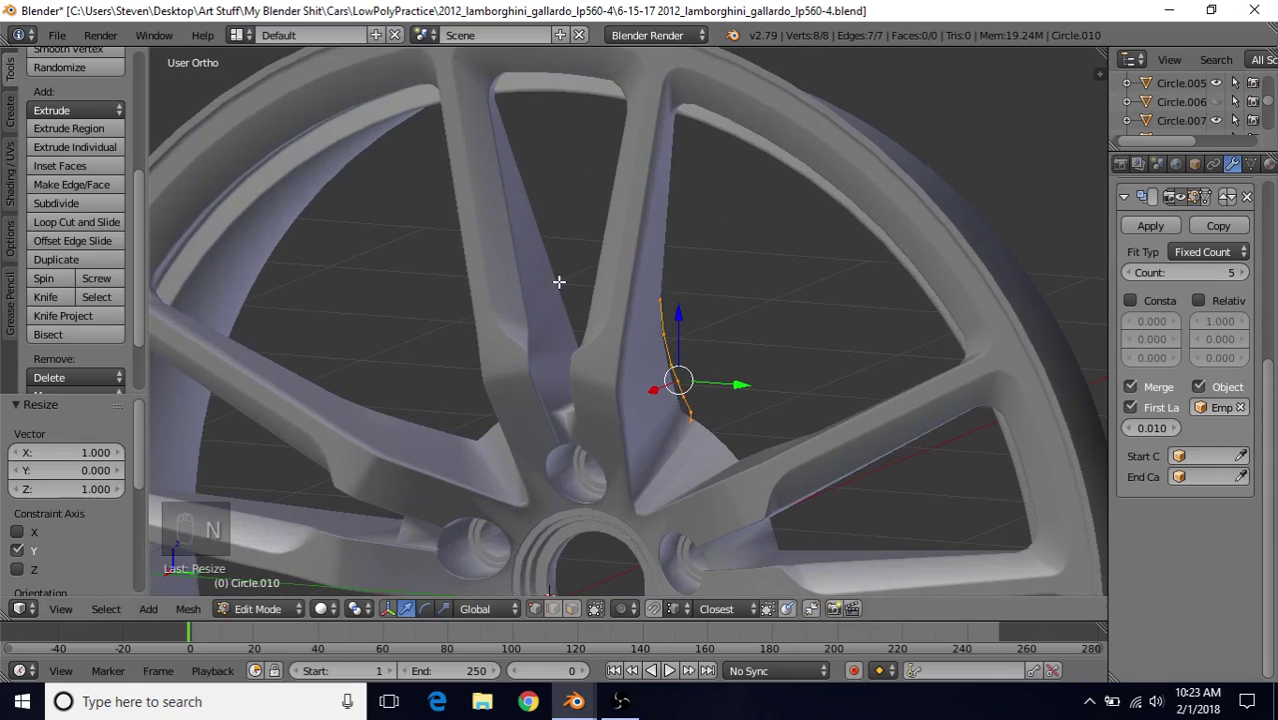
key(n)
key(n)
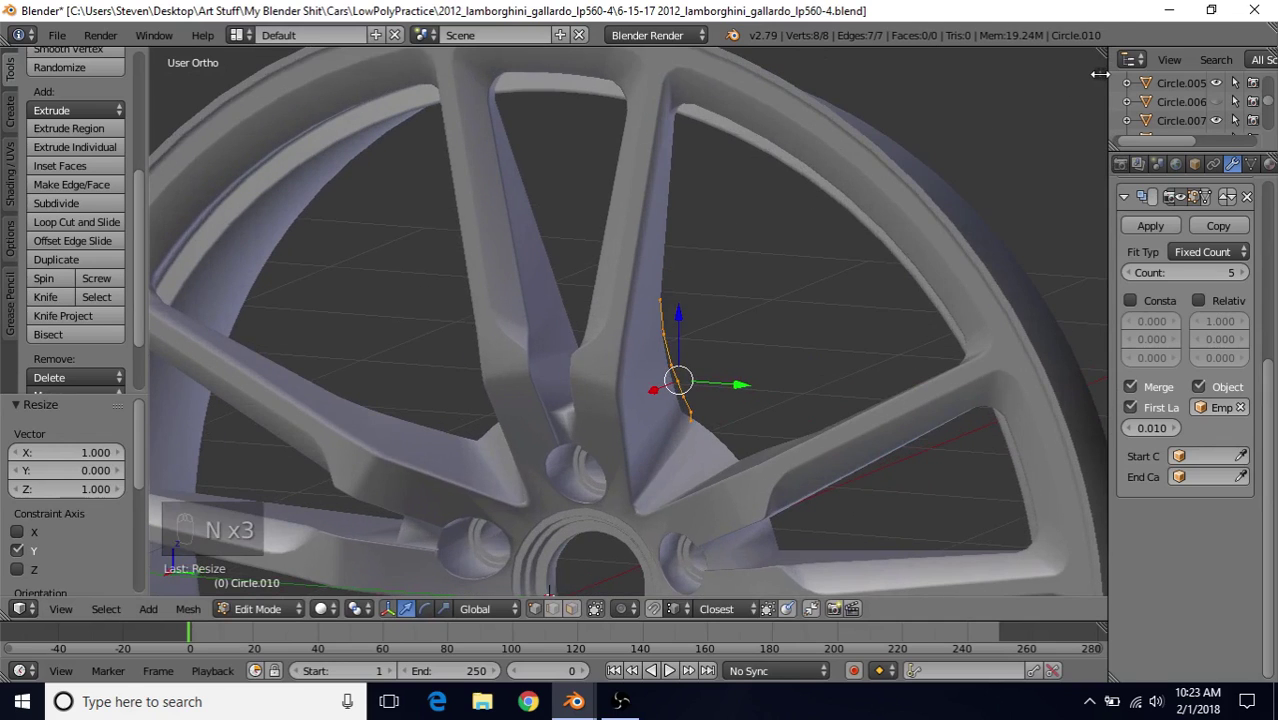
key(n)
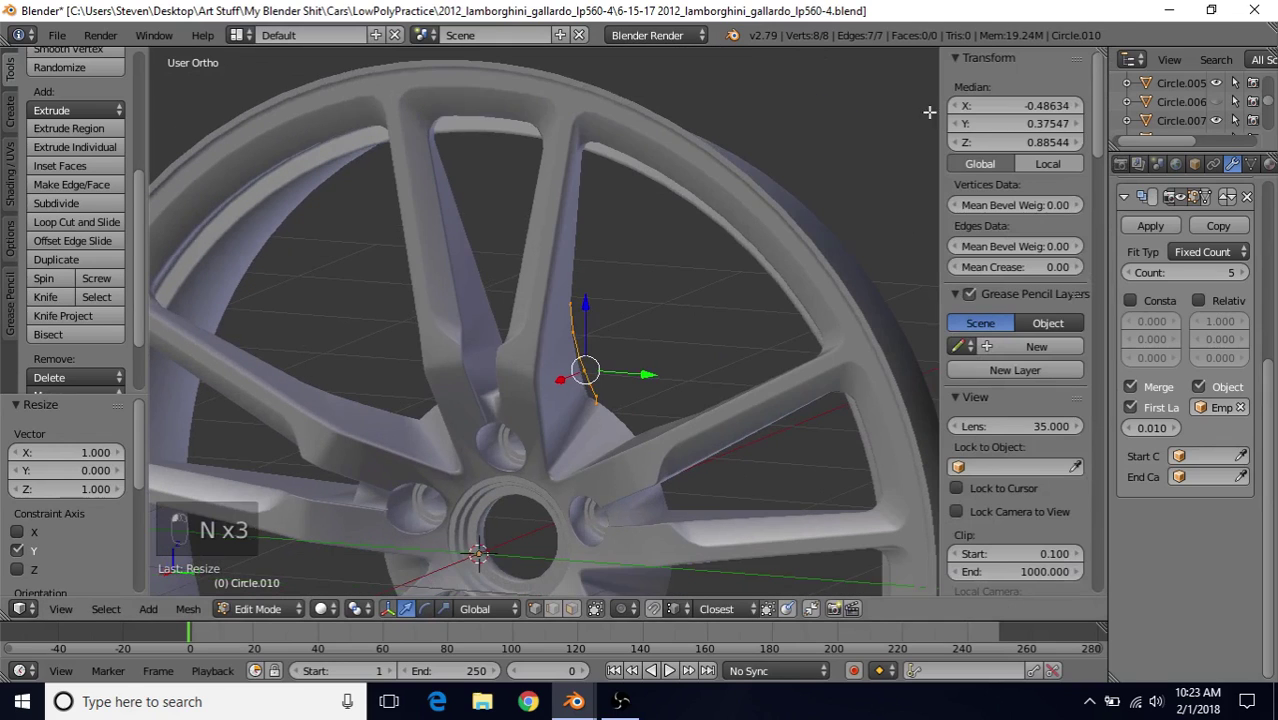
click(1035, 123)
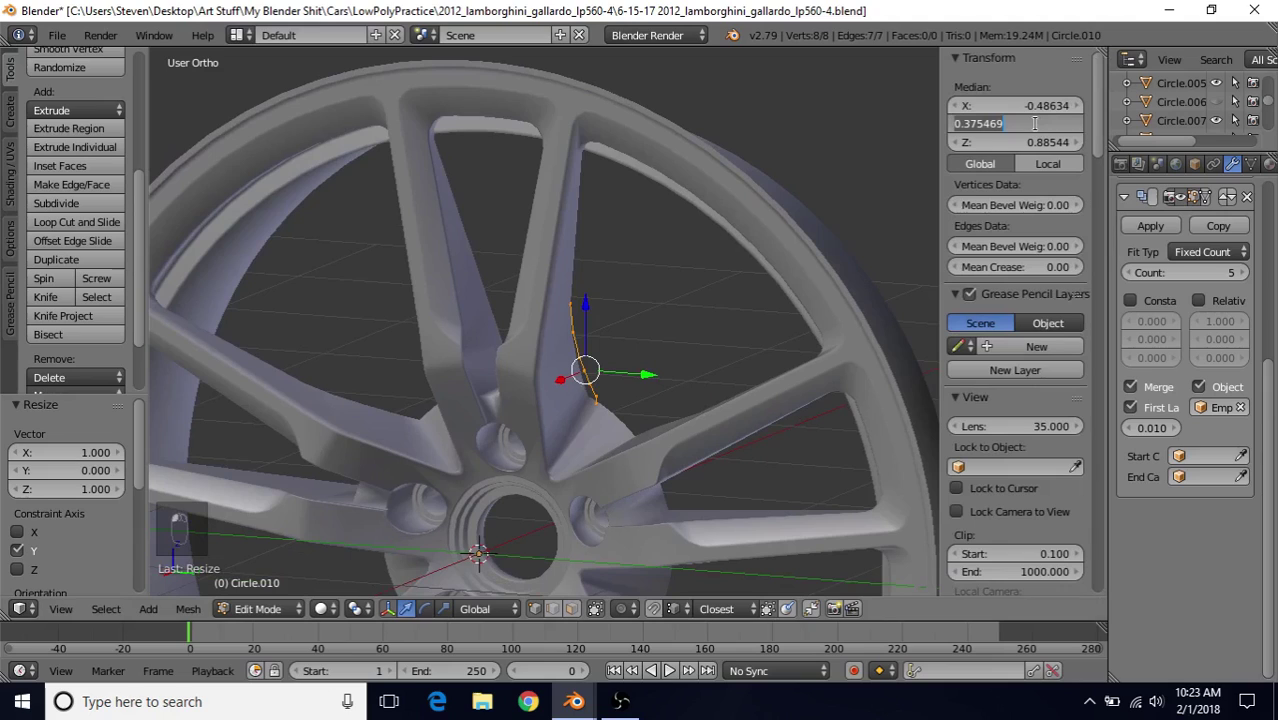
text(0)
key(Return)
Run Remove Doubles on the centred edge path
middle_drag(540, 312, 499, 313)
middle_drag(496, 378, 561, 380)
key(w)
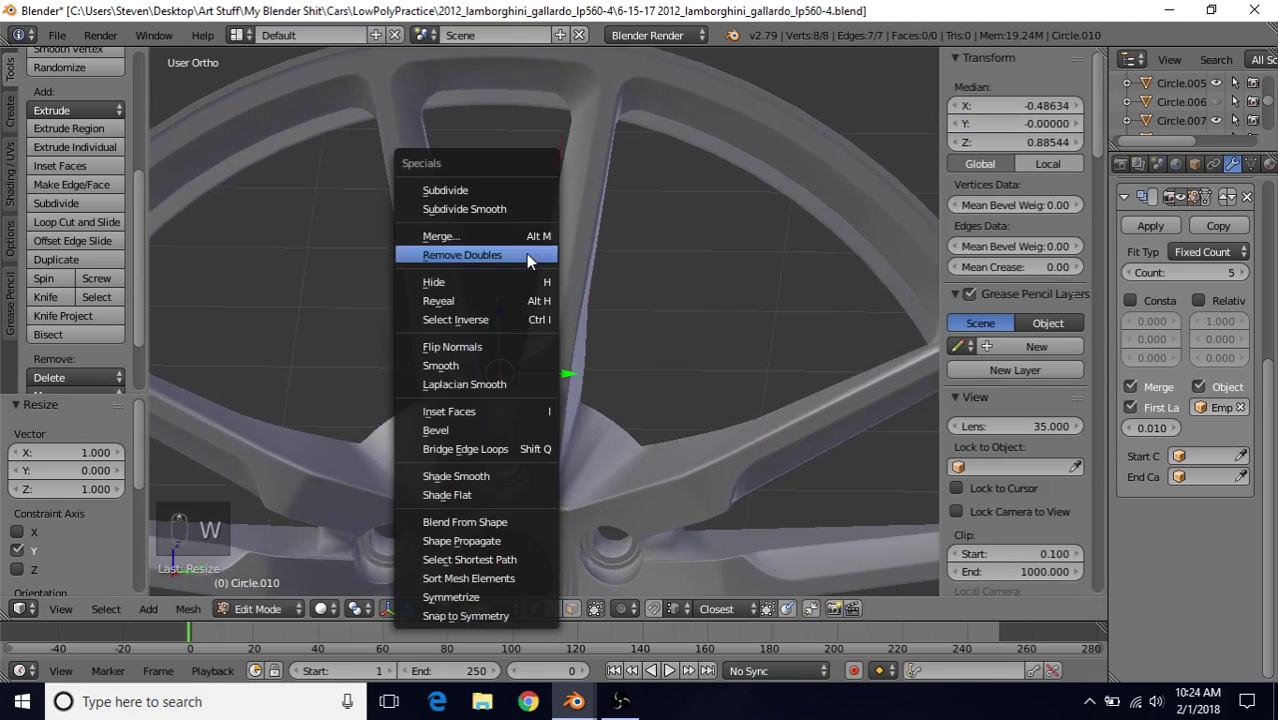
click(473, 254)
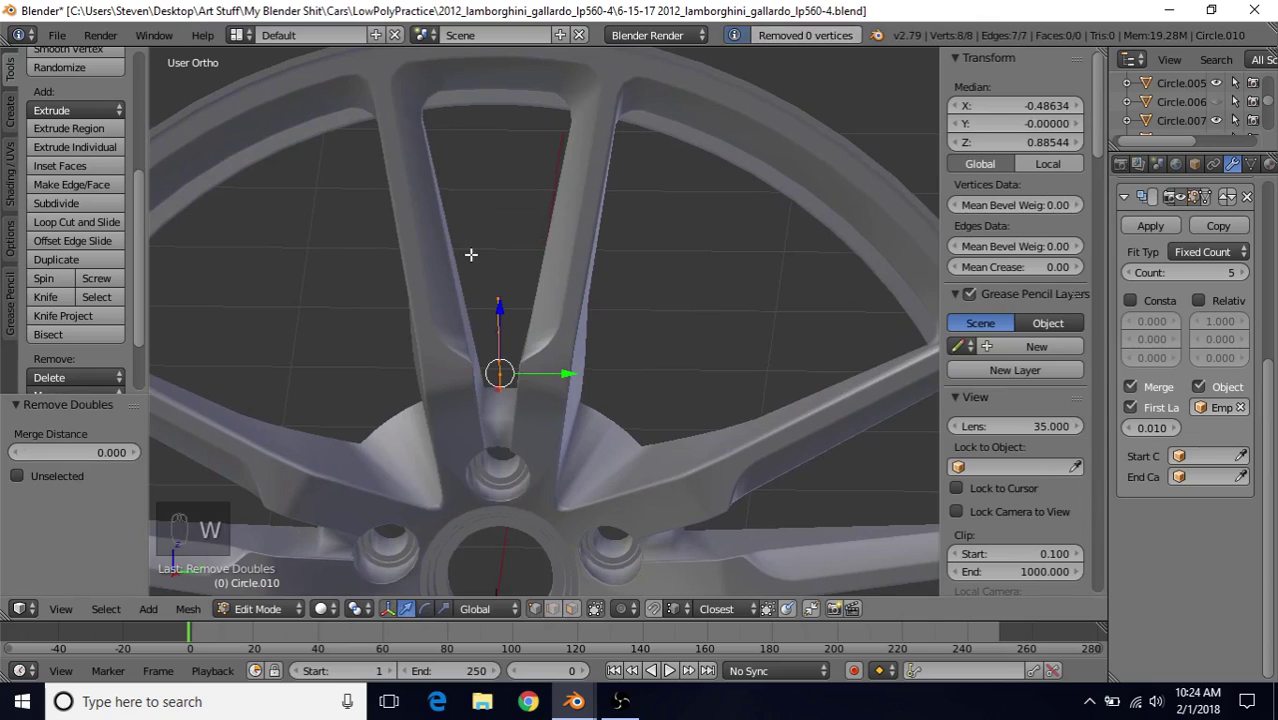
Try to spin the centred edge path around the wheel centre with 9 steps over 90°
middle_drag(419, 305, 605, 180)
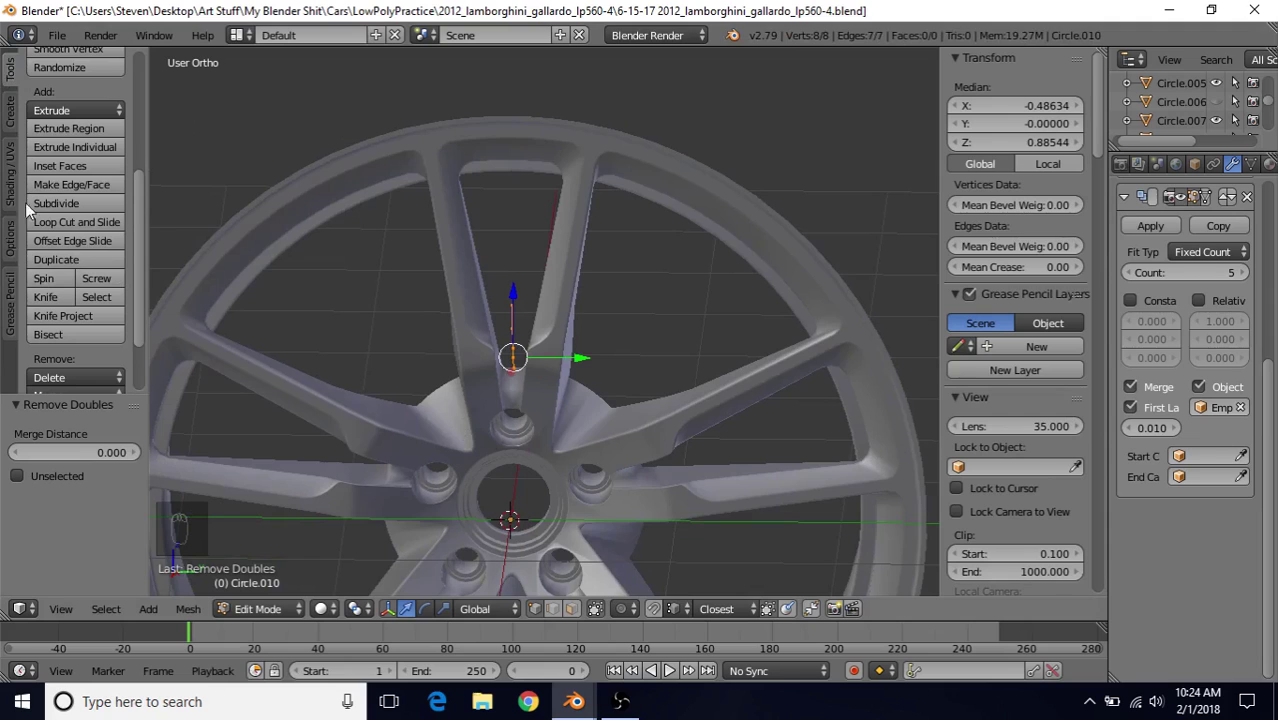
click(43, 281)
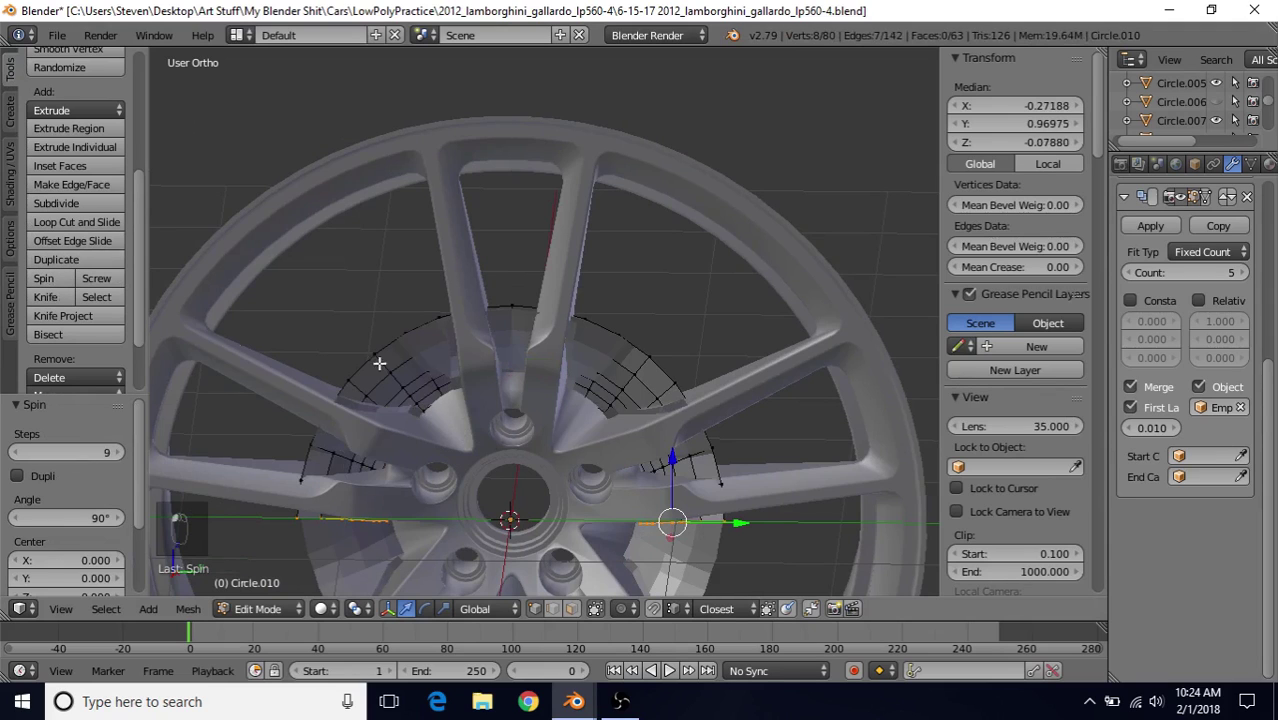
middle_drag(547, 459, 552, 352)
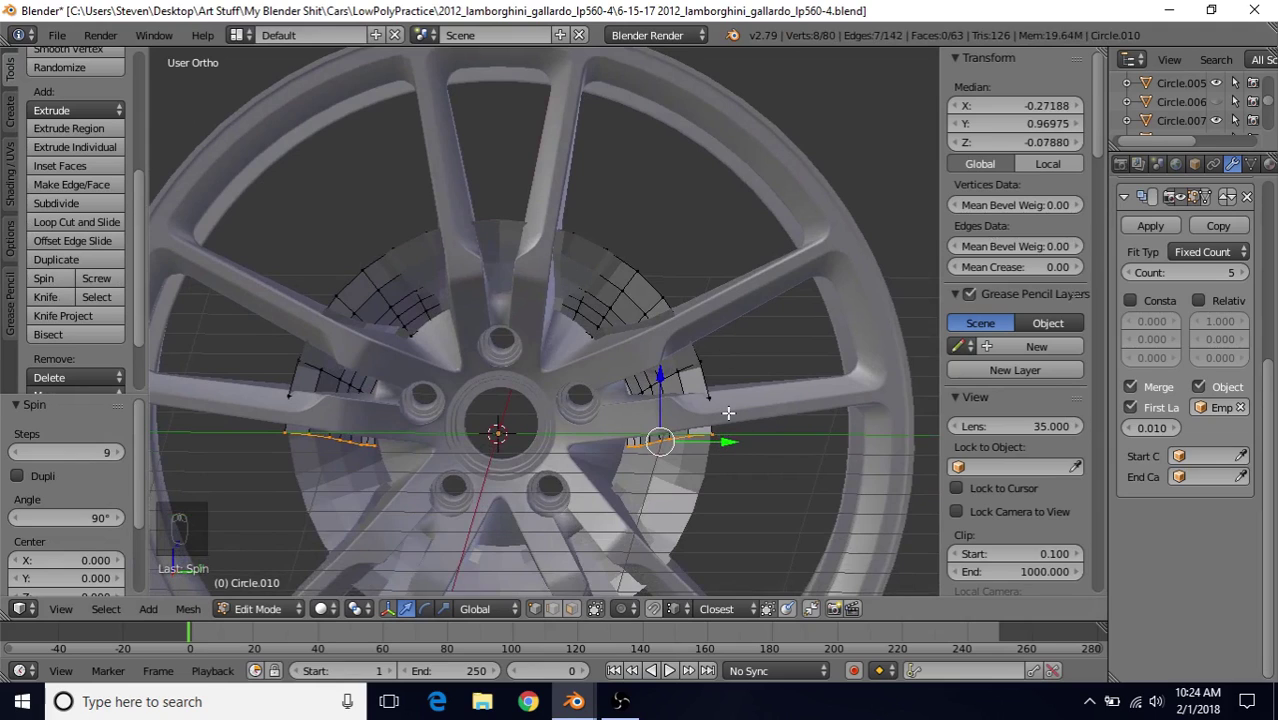
Remove the Array and Mirror modifiers from the separated path object
drag(1270, 382, 1272, 338)
scroll(1270, 338, up, 3)
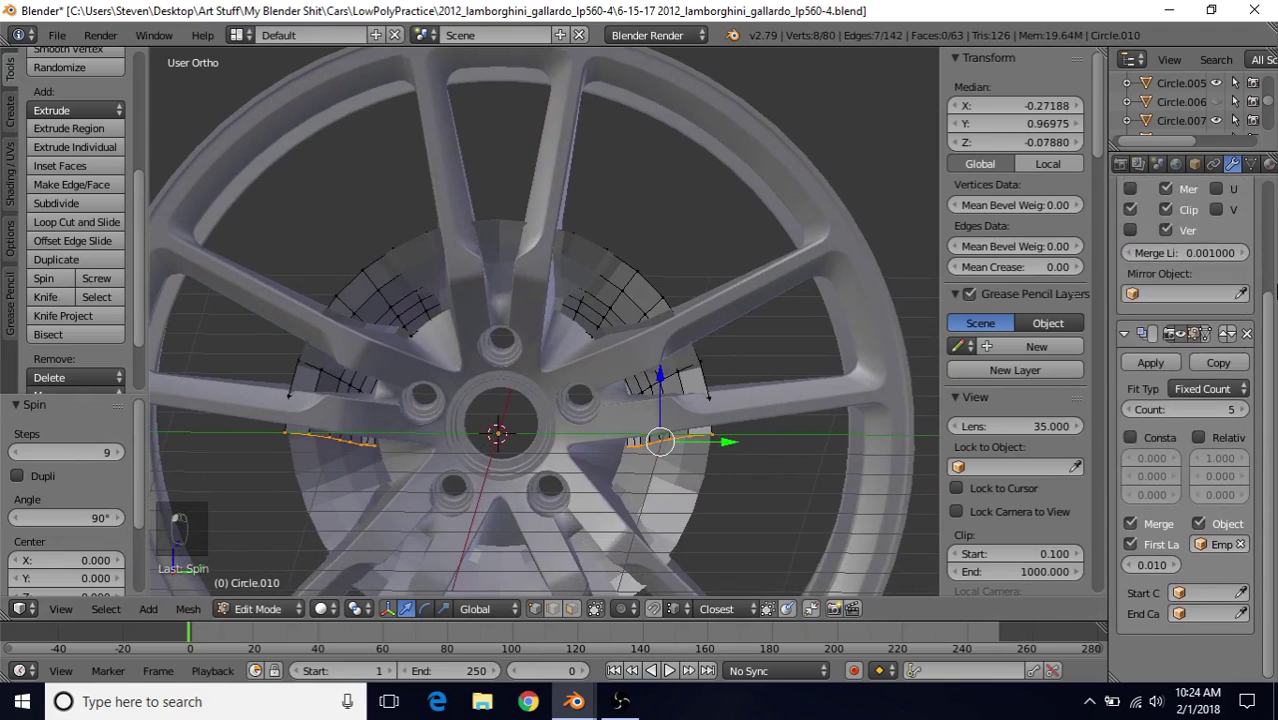
click(1248, 342)
drag(1268, 312, 1271, 208)
click(1262, 256)
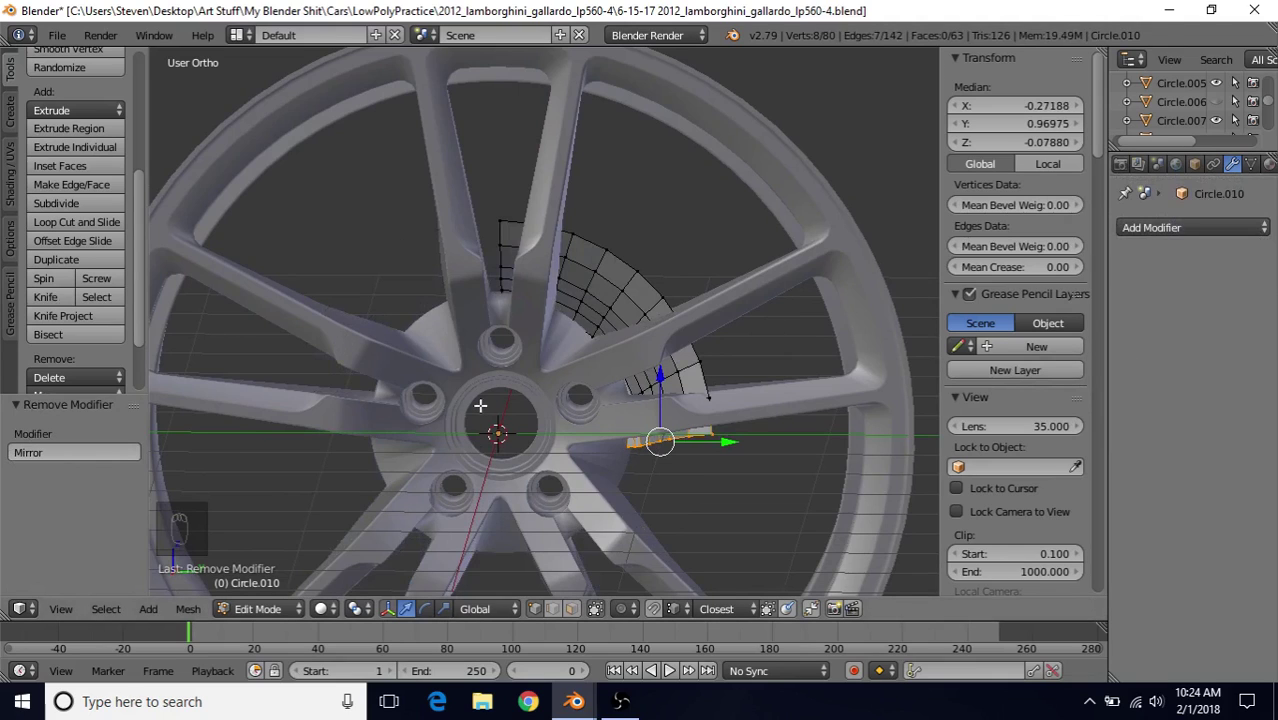
Delete all vertices made by the trial spin, keeping only the original centred edge path
key(z)
key(z)
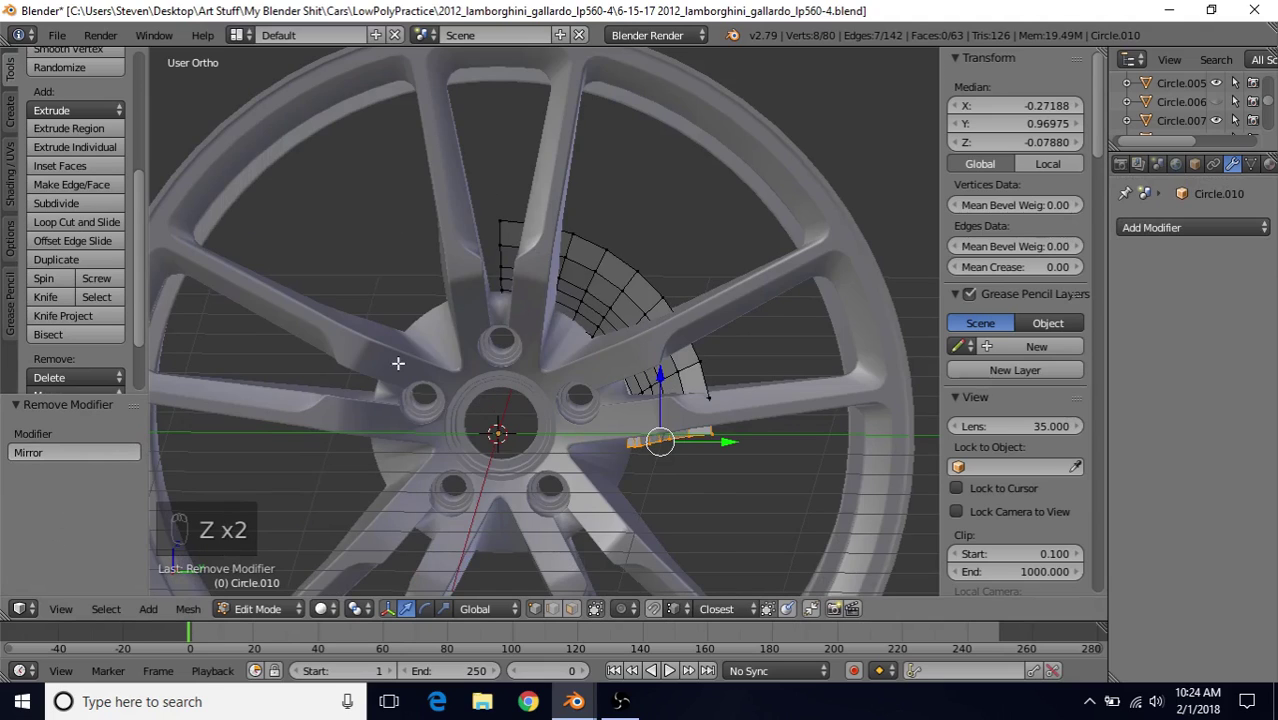
alt+right_click(503, 235)
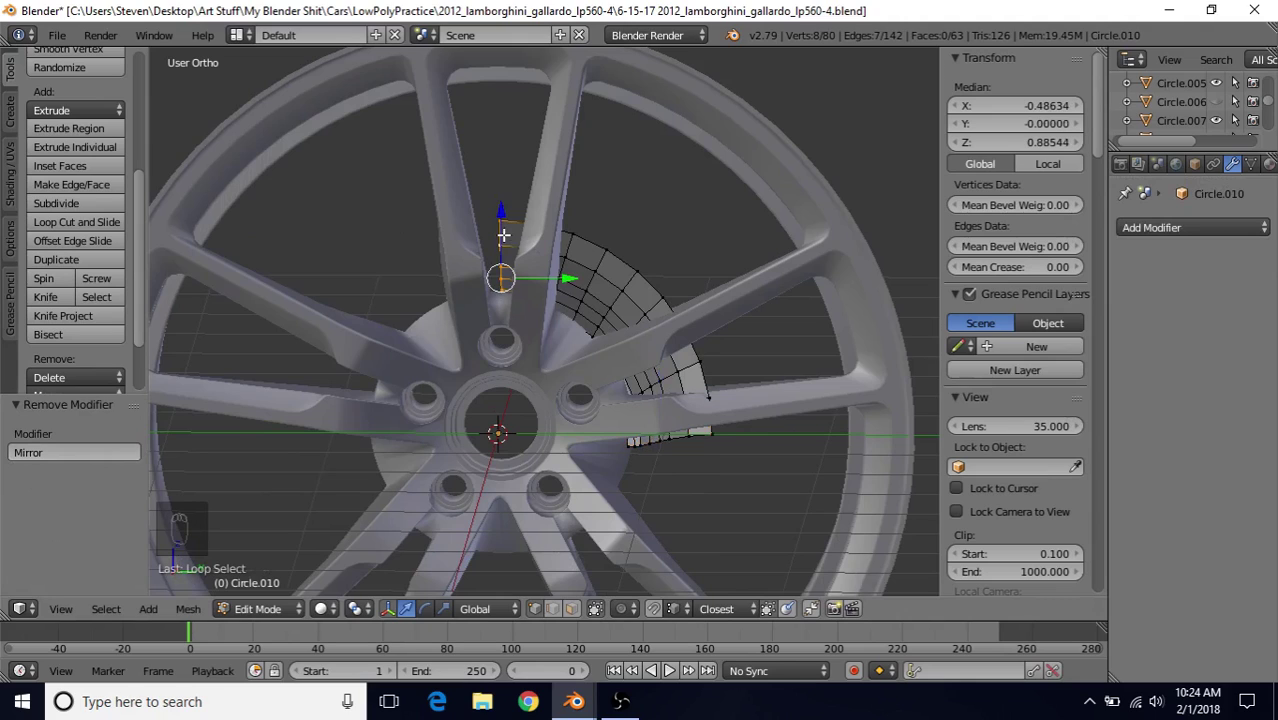
key(ctrl+i)
key(Delete)
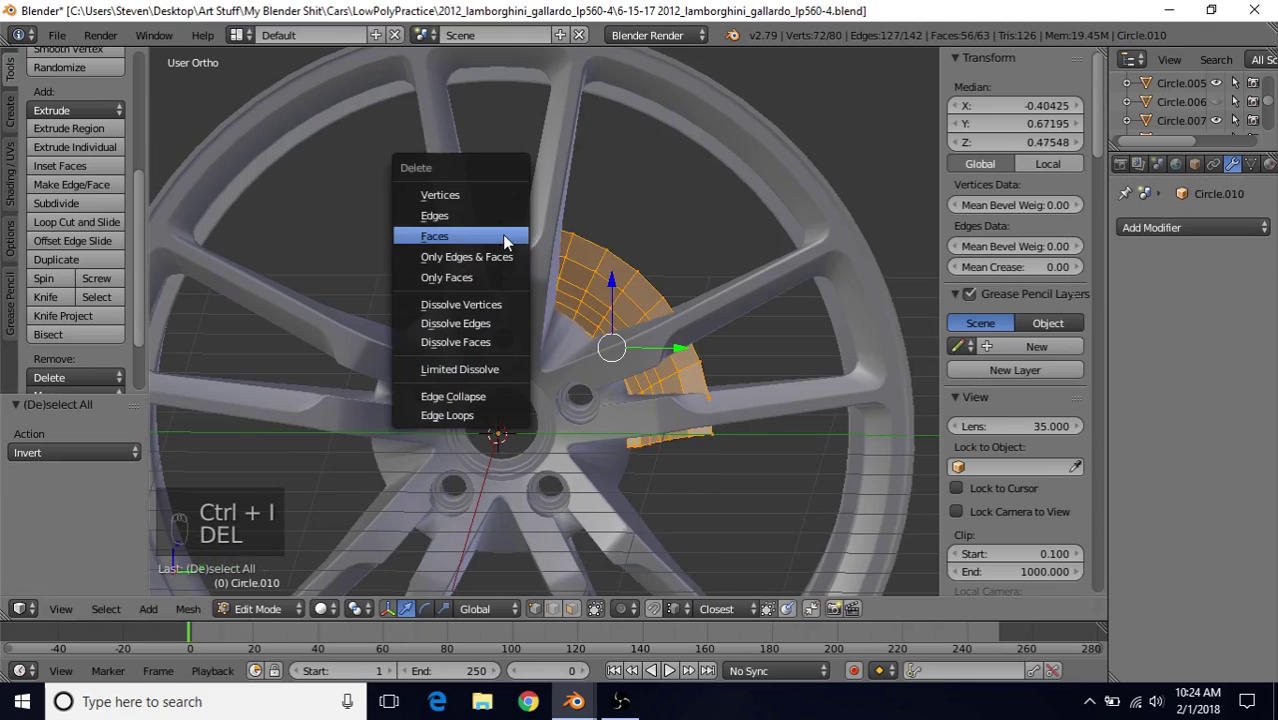
click(470, 196)
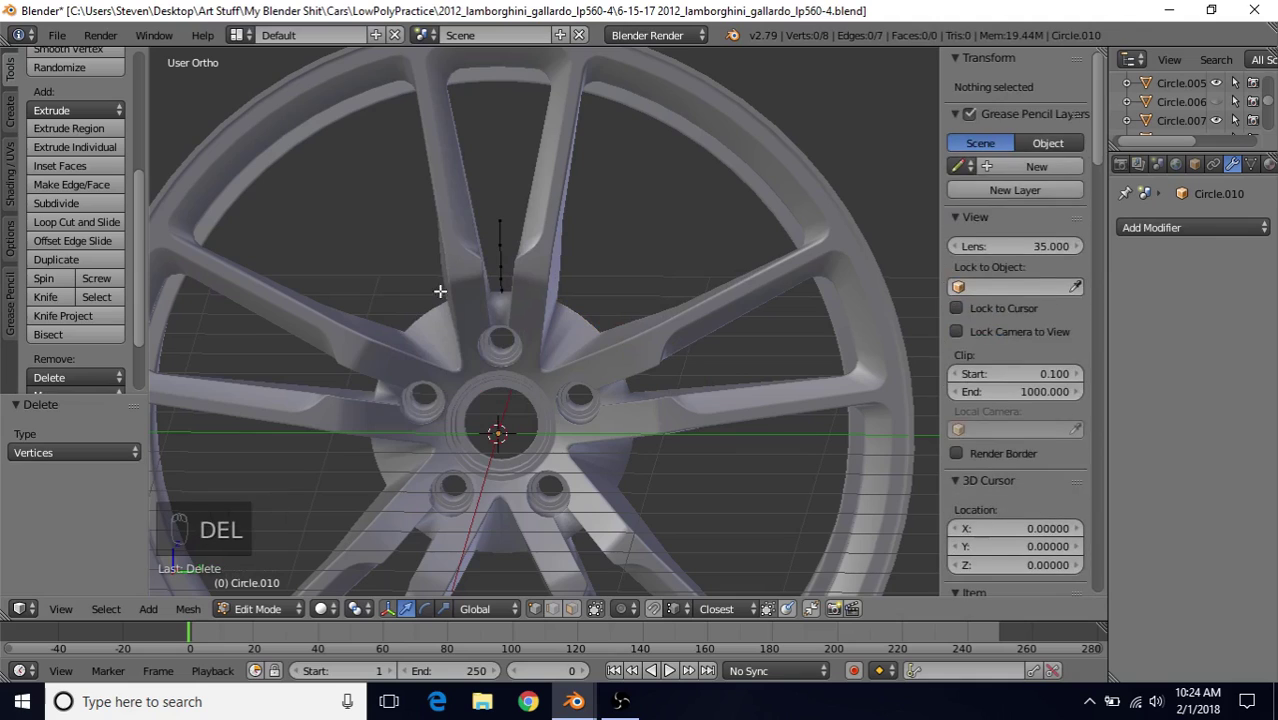
Spin the whole centred edge path around the wheel centre through 360° with 30 steps
key(a)
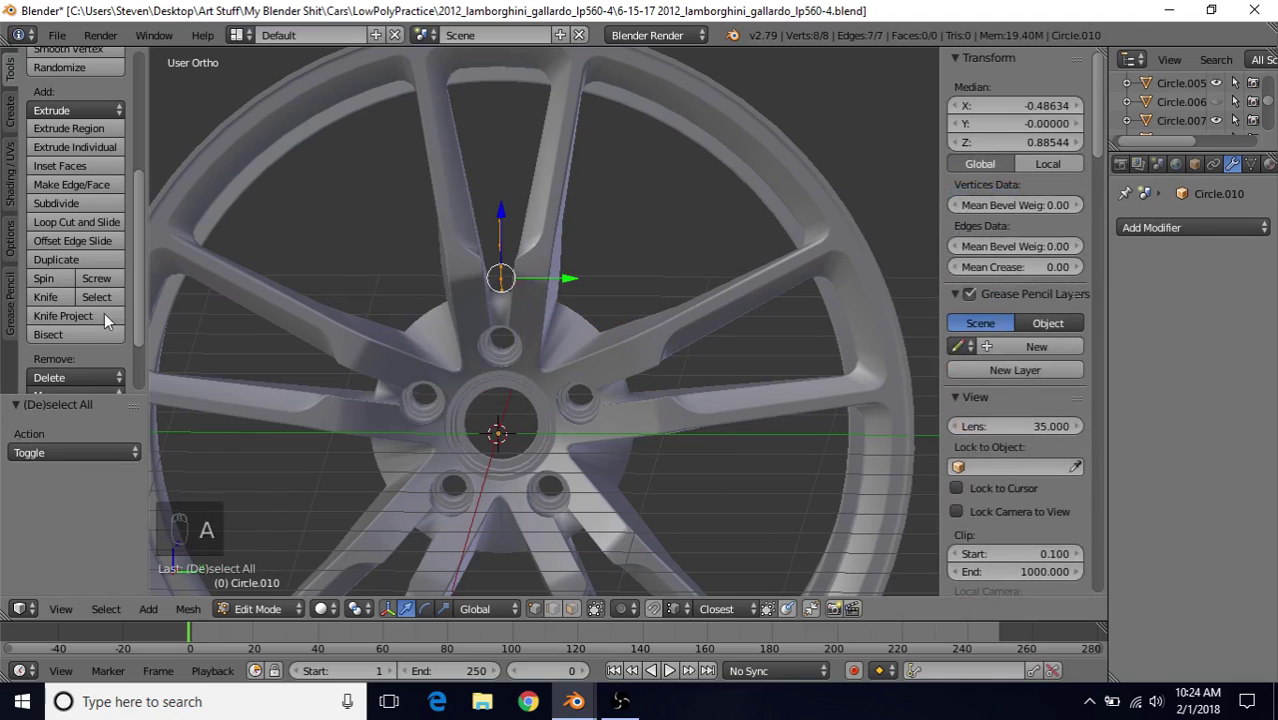
click(45, 279)
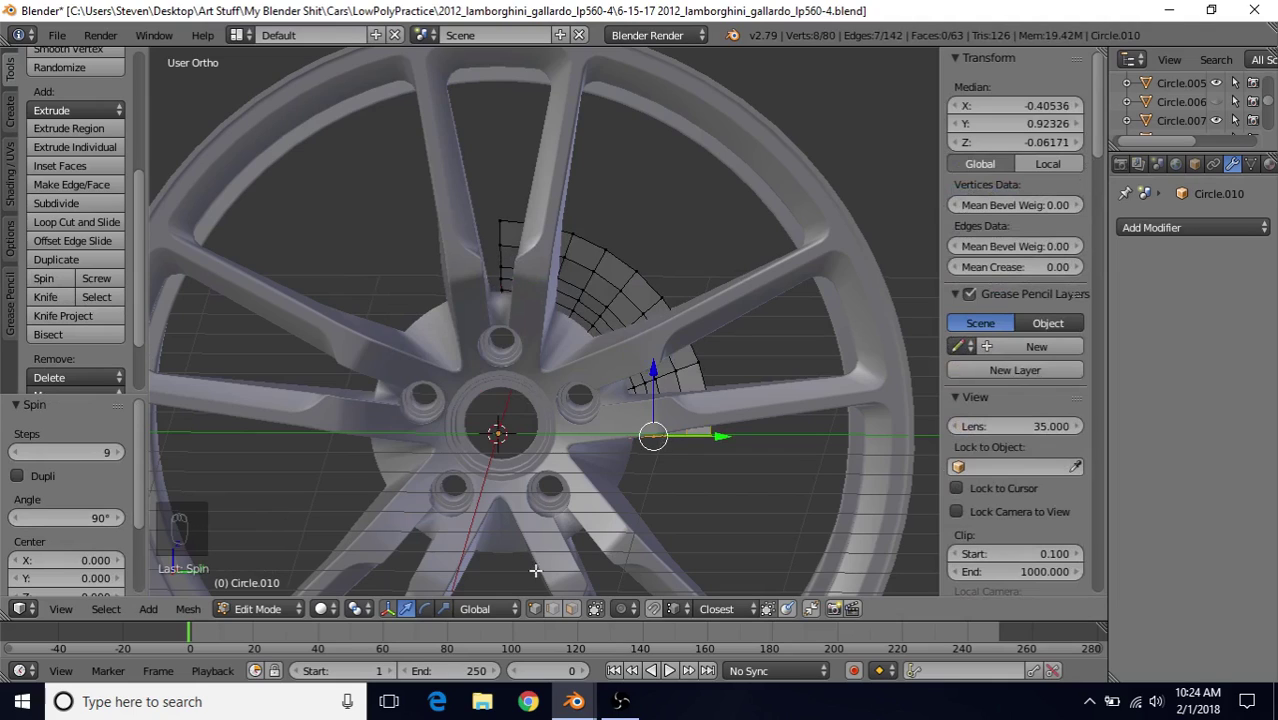
click(74, 518)
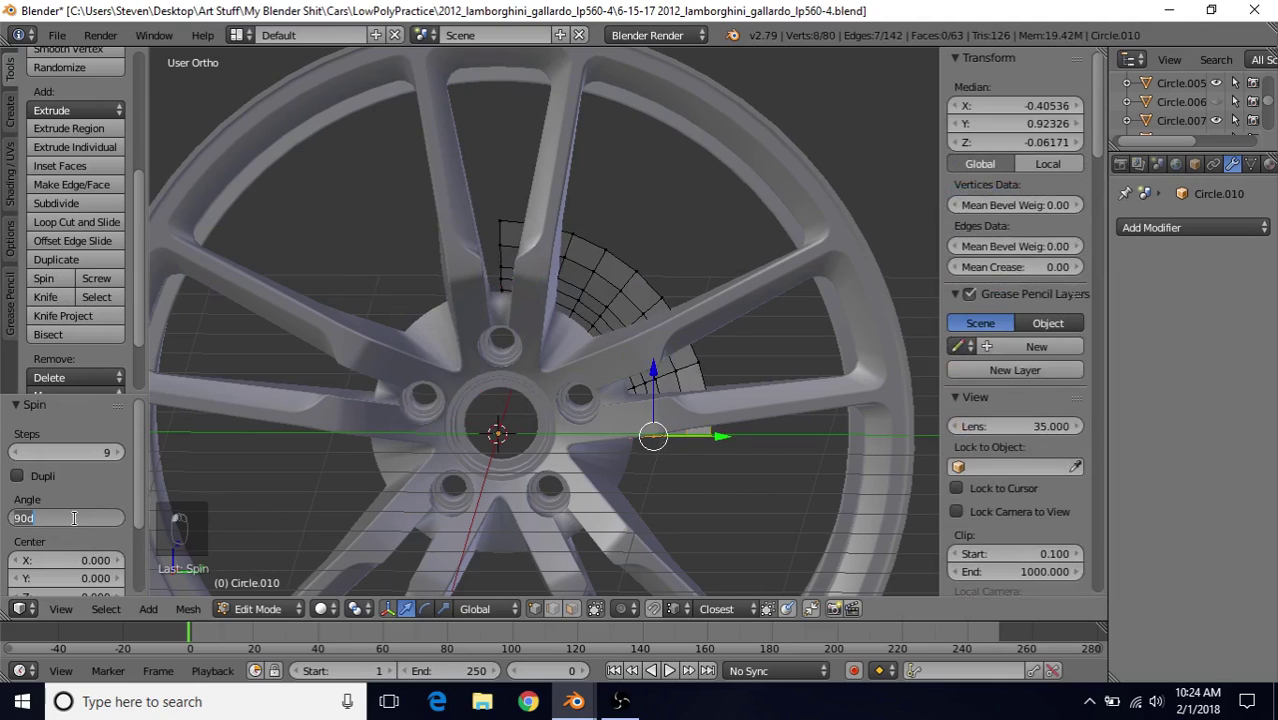
text(360)
key(Return)
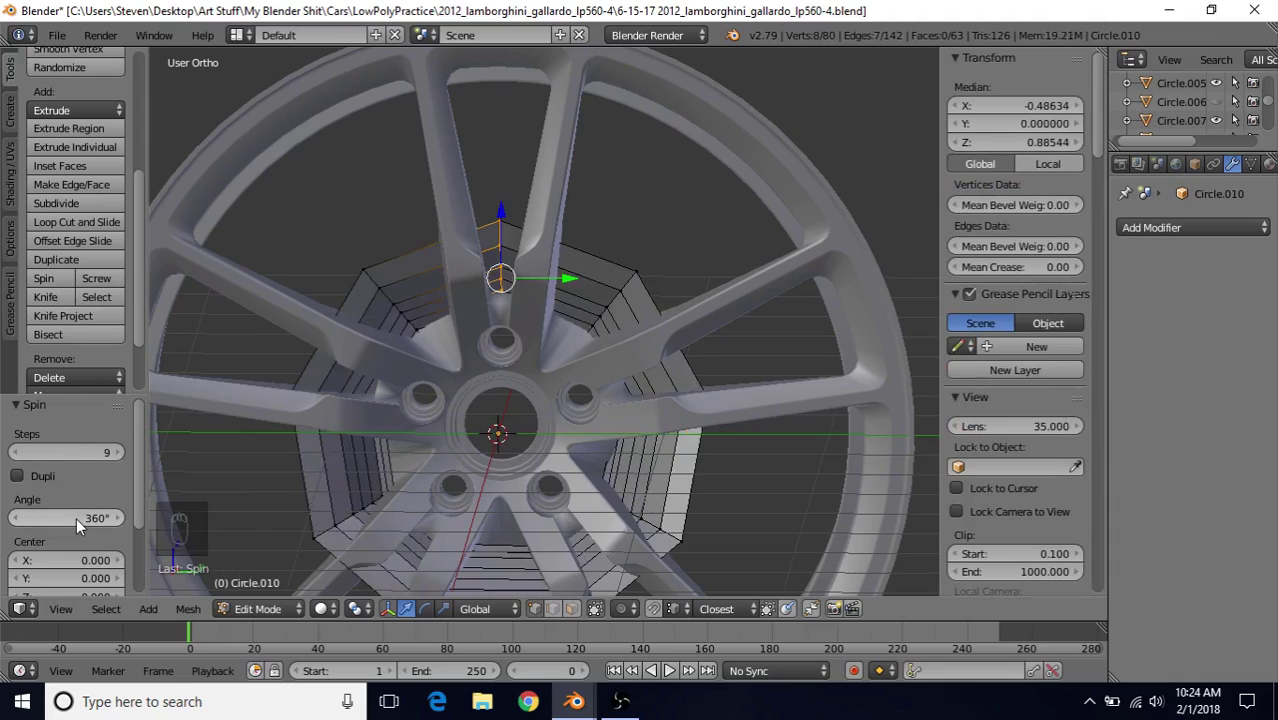
click(81, 455)
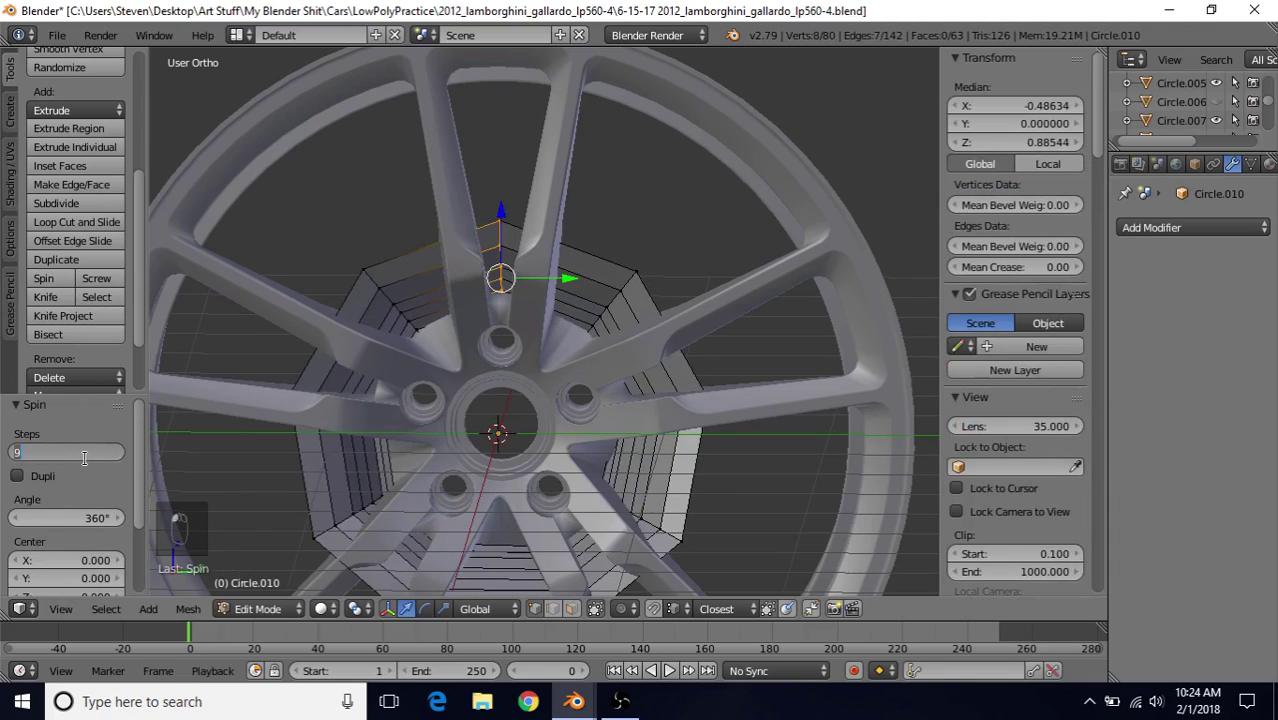
key(Return)
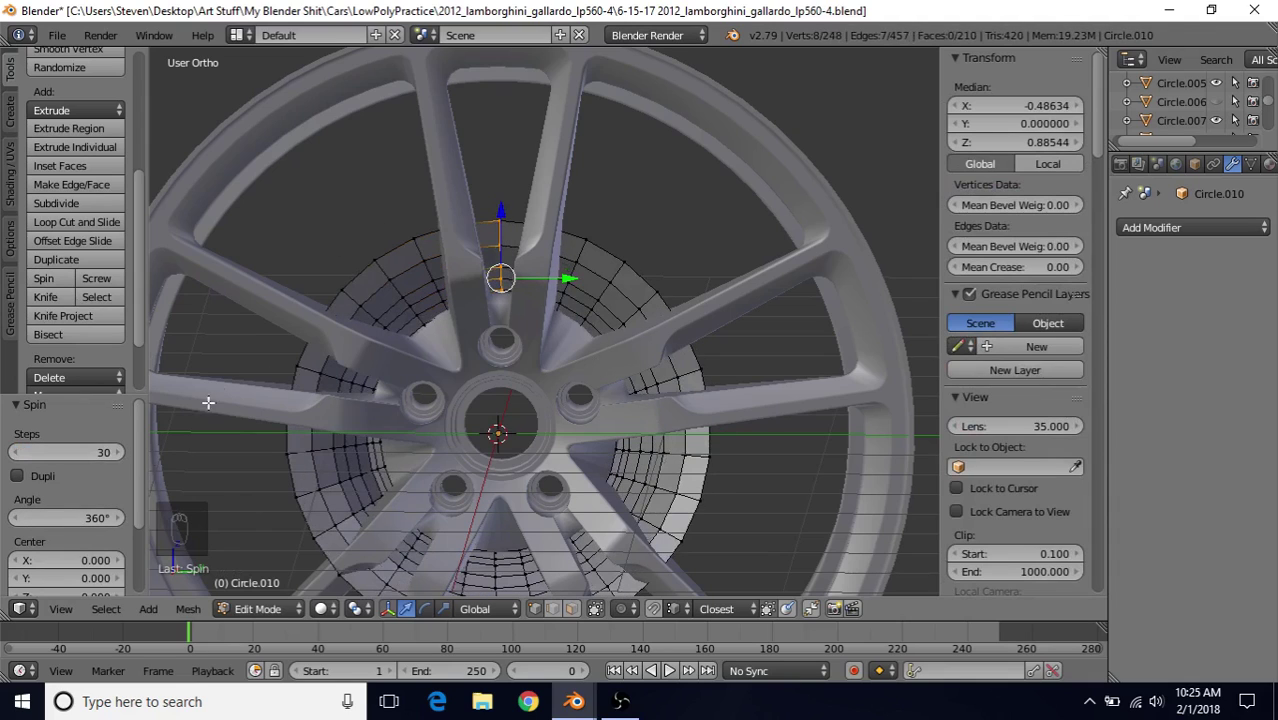
Return to Object Mode and apply smooth shading to the spun guide disc
scroll(134, 550, down, 2)
scroll(131, 565, up, 2)
scroll(539, 311, down, 2)
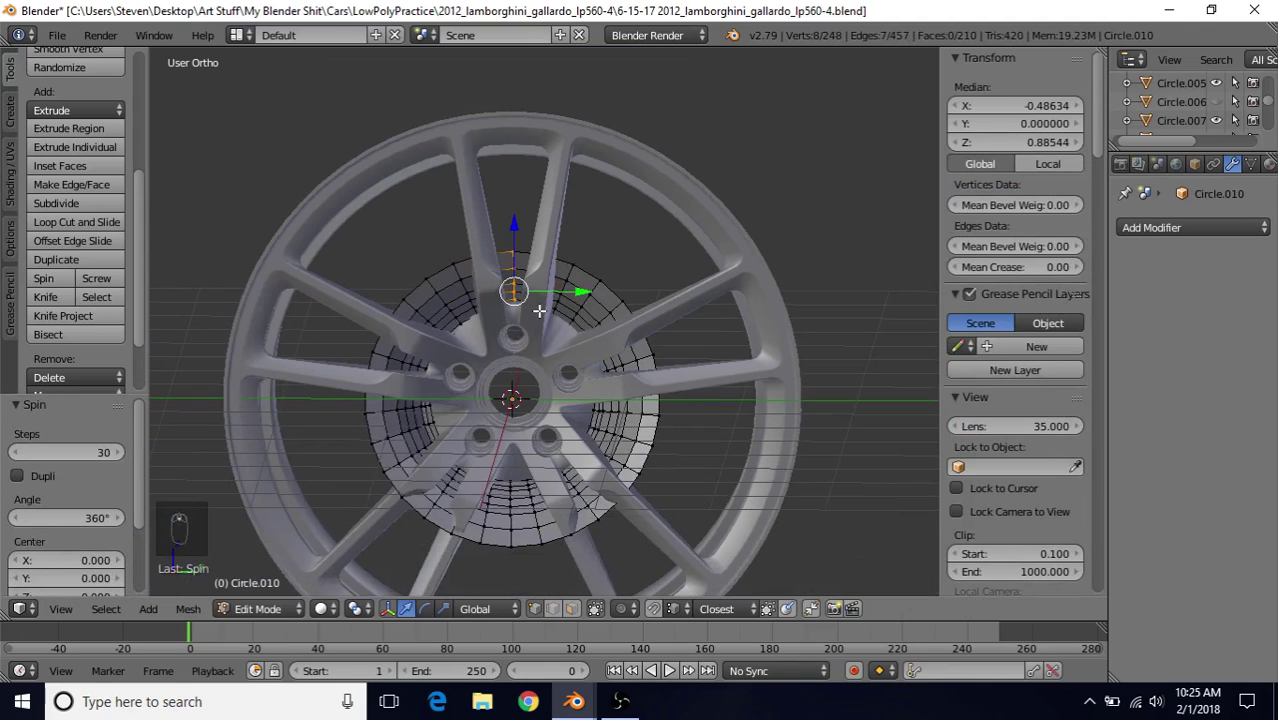
scroll(494, 318, up, 3)
key(Tab)
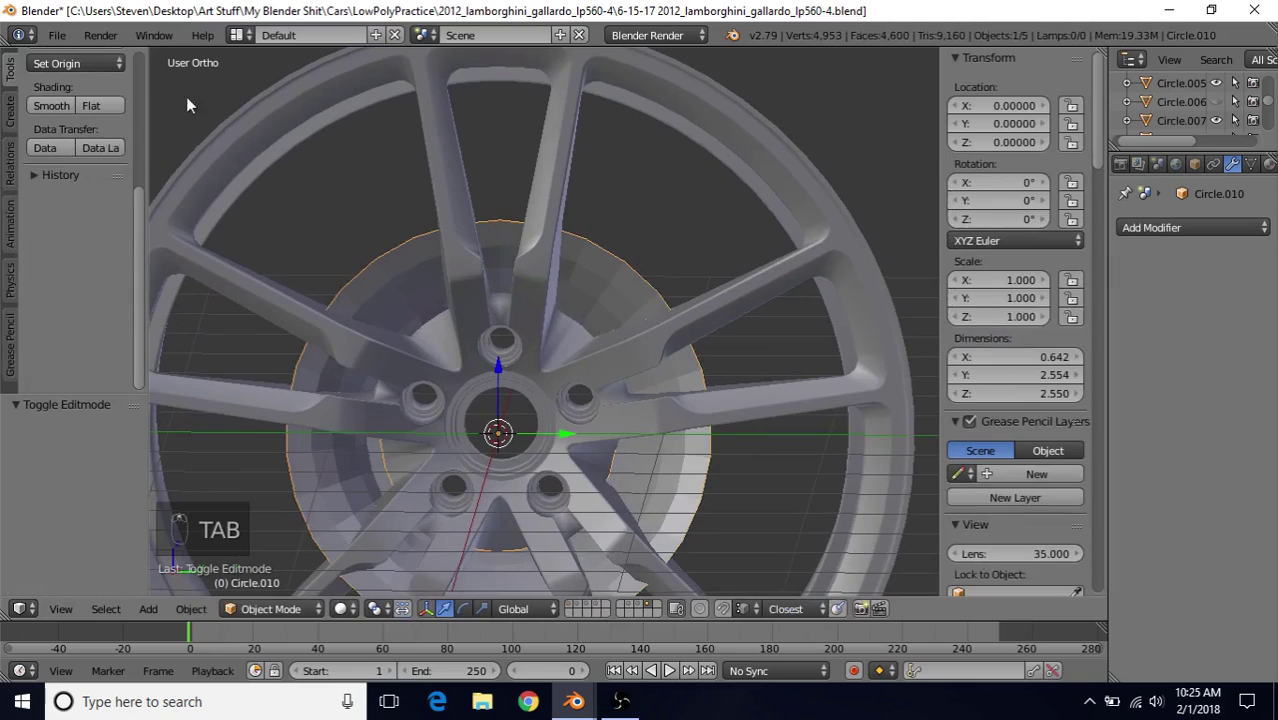
click(45, 105)
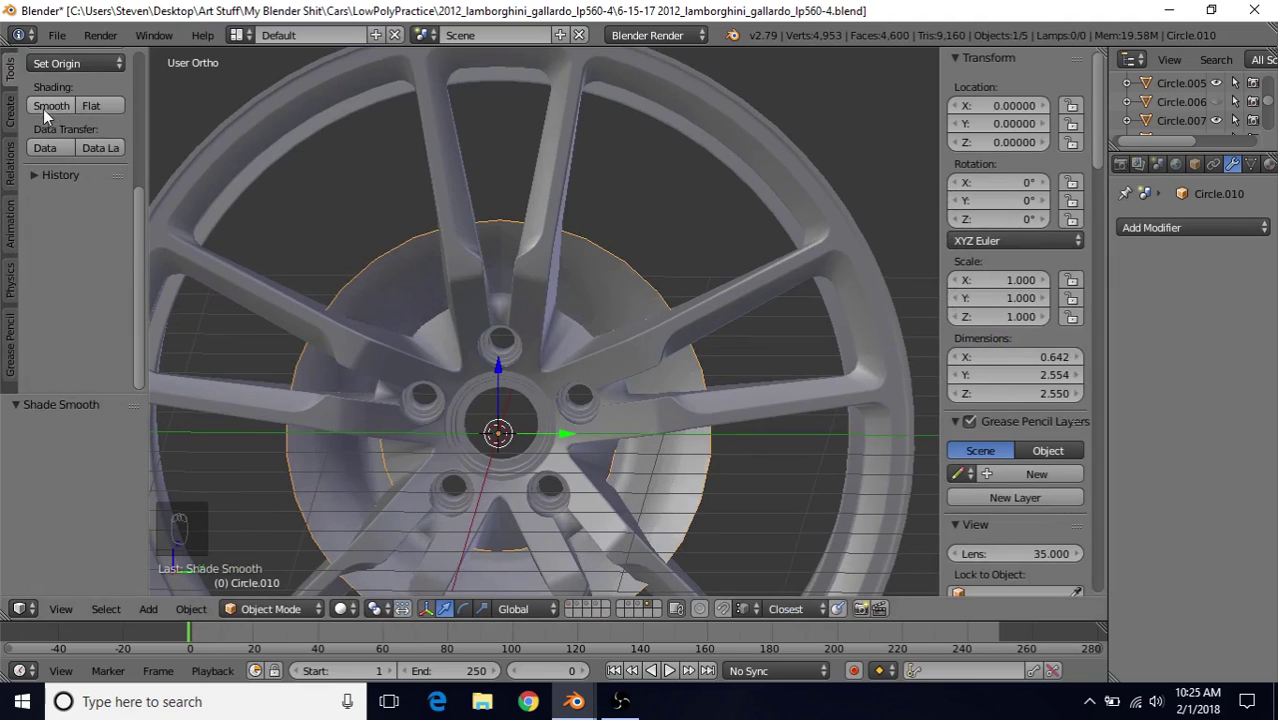
Move the entire guide disc mesh about -0.0855 along the X axis and return to Object Mode
mouse_move(496, 340)
middle_down()
mouse_move(558, 323)
mouse_move(515, 283)
mouse_move(464, 319)
mouse_move(539, 330)
mouse_move(498, 342)
middle_up()
key(Tab)
key(a)
key(a)
key(a)
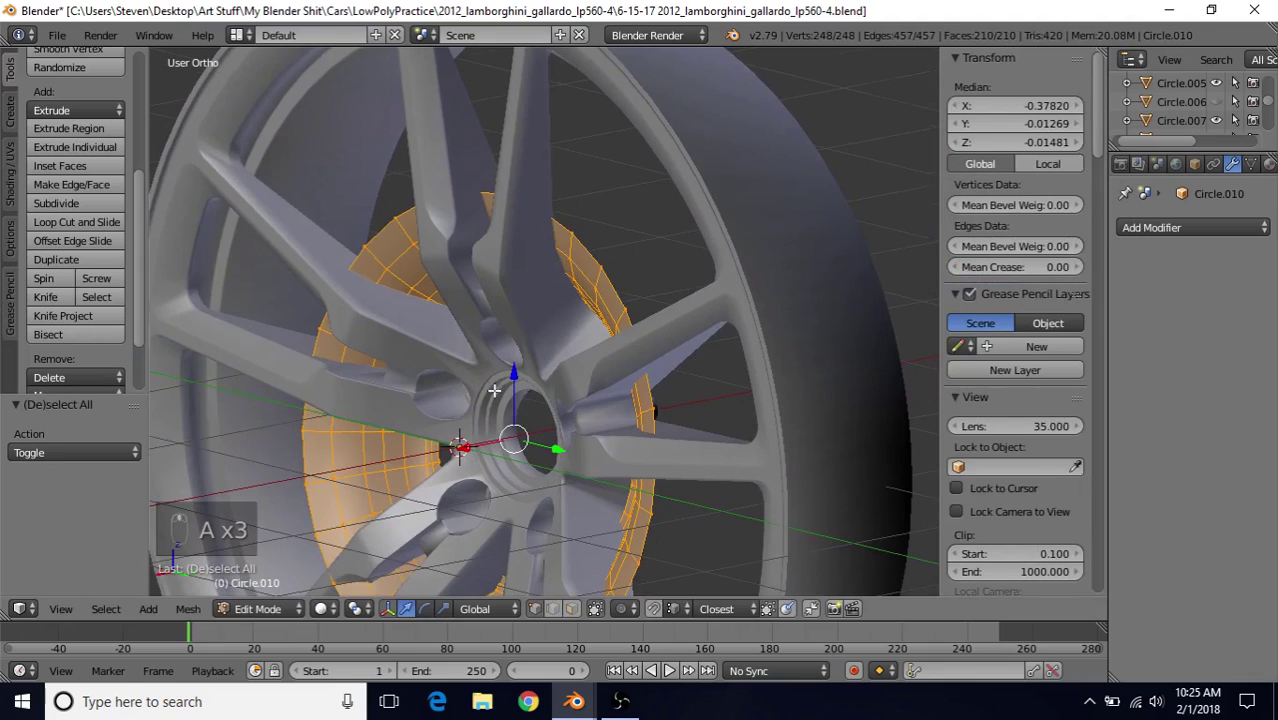
middle_drag(495, 386, 466, 460)
key(g)
key(x)
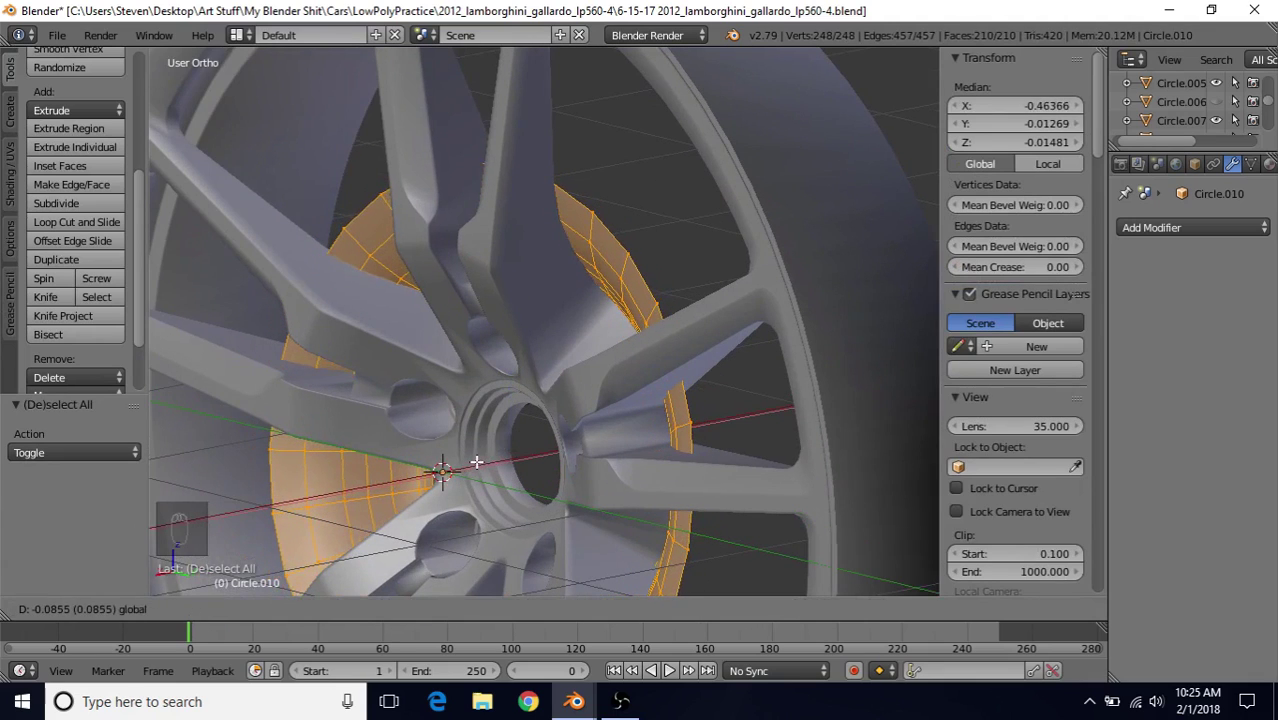
click(476, 462)
middle_drag(544, 341, 548, 334)
middle_drag(612, 251, 587, 191)
key(Tab)
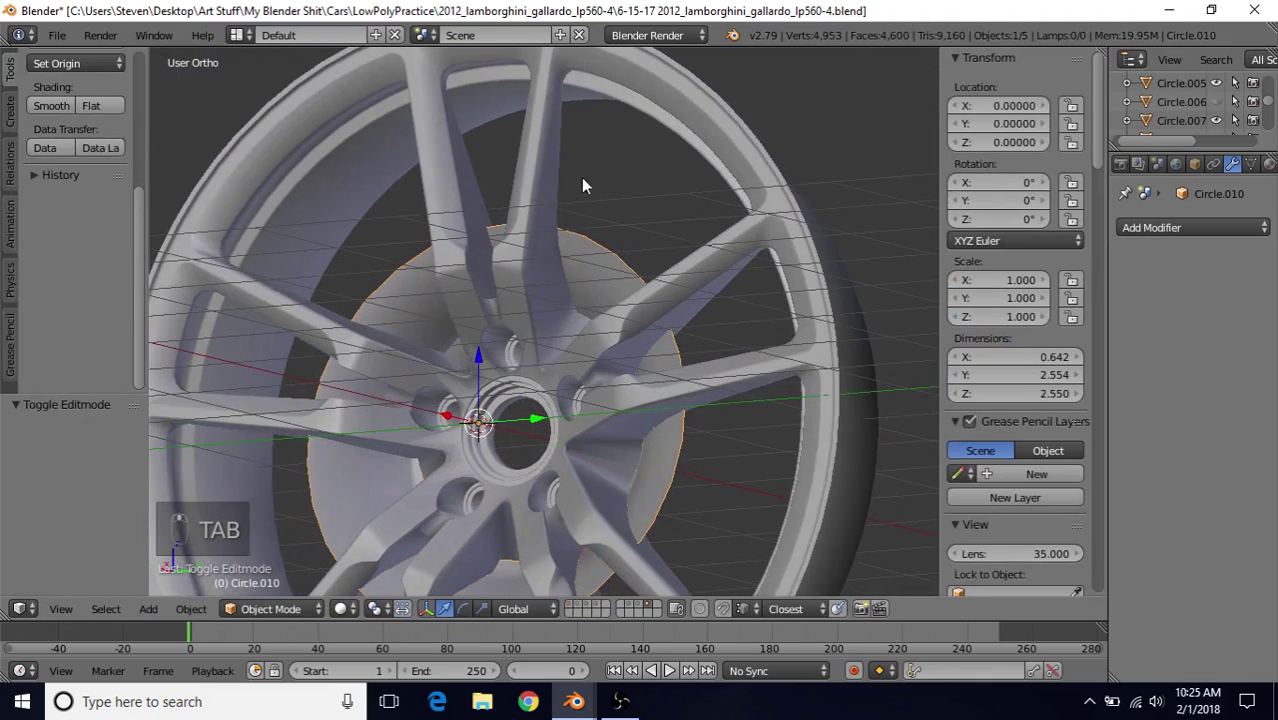
Add a Shrinkwrap modifier to the spoked wheel object and place it first in the modifier stack
right_click(549, 139)
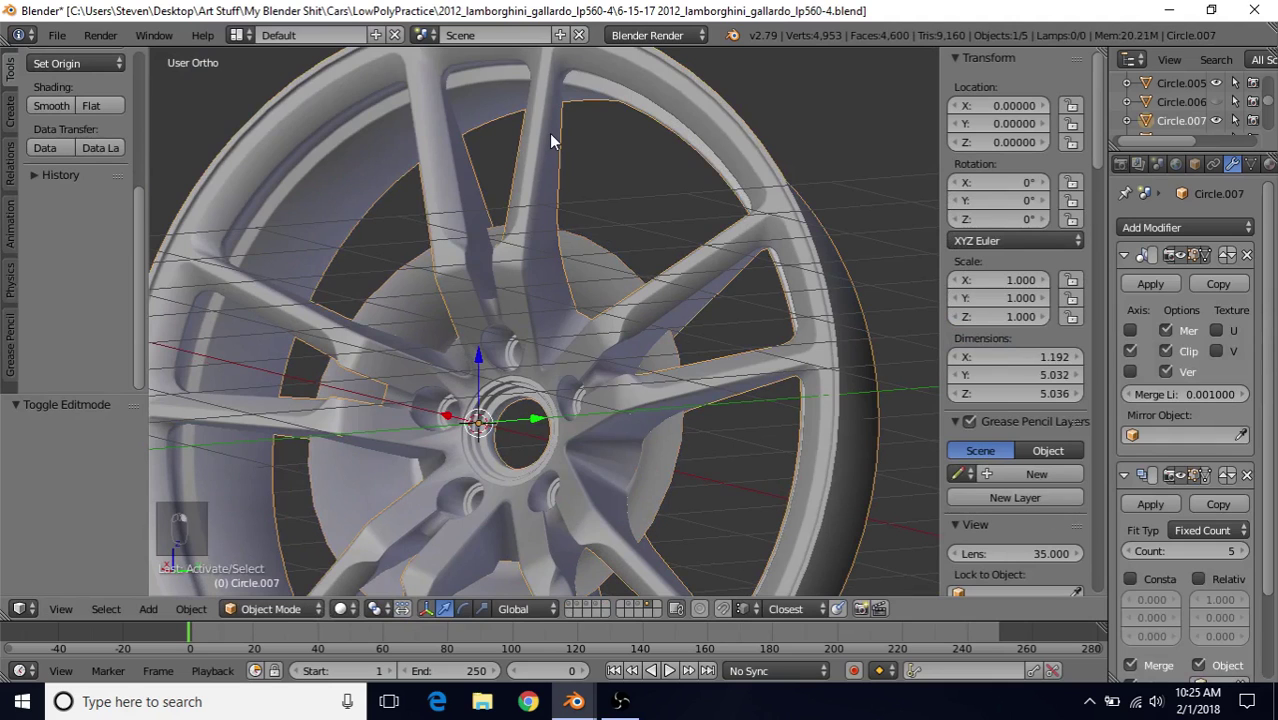
middle_drag(793, 305, 860, 298)
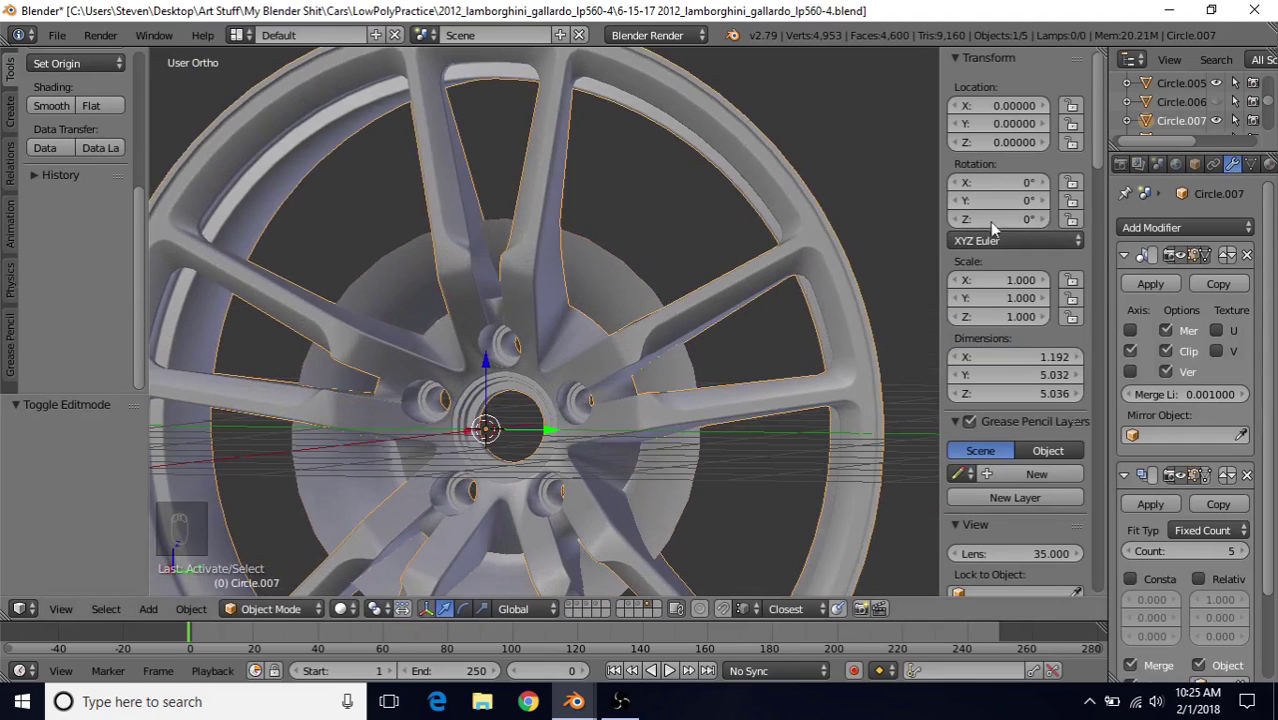
click(1197, 227)
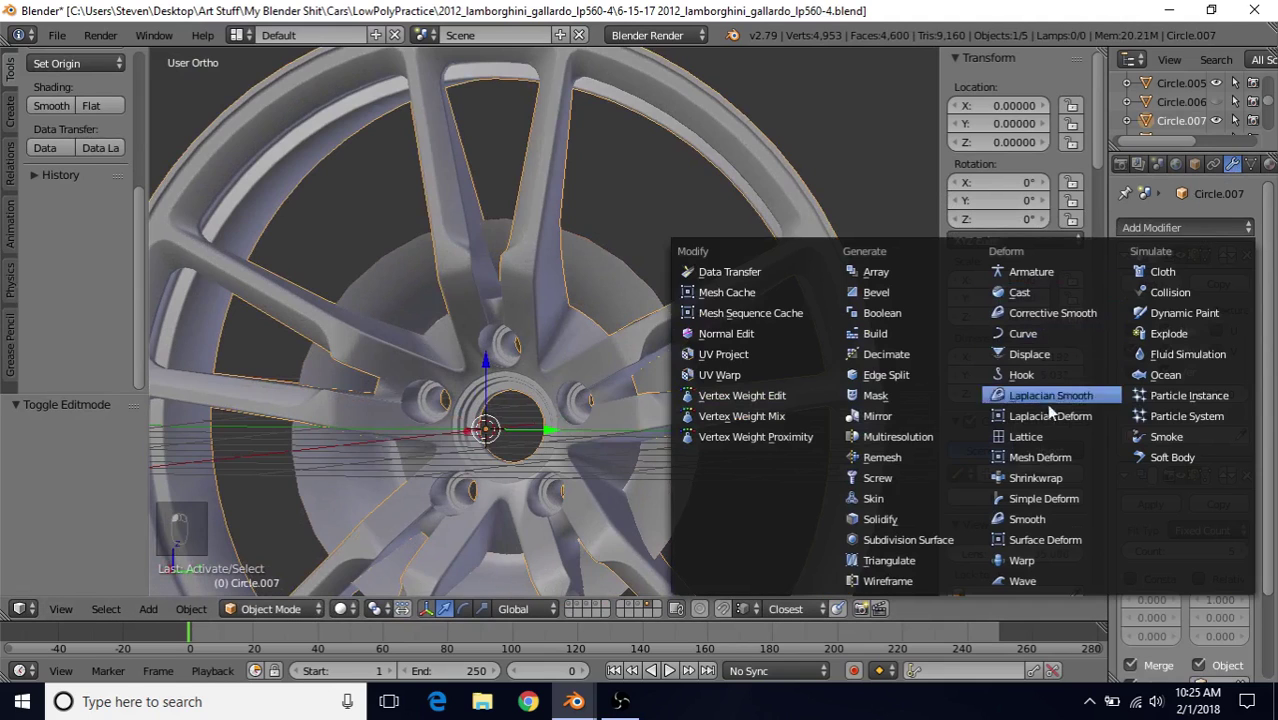
click(1034, 478)
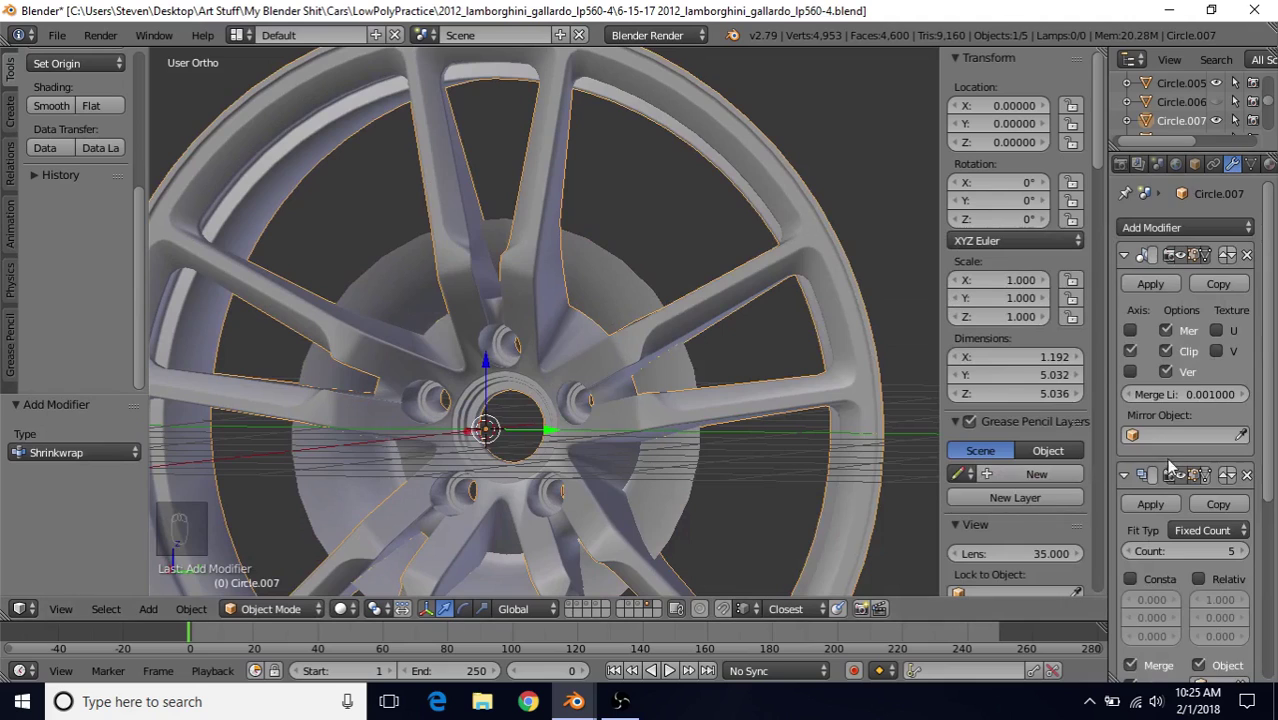
scroll(1180, 440, down, 5)
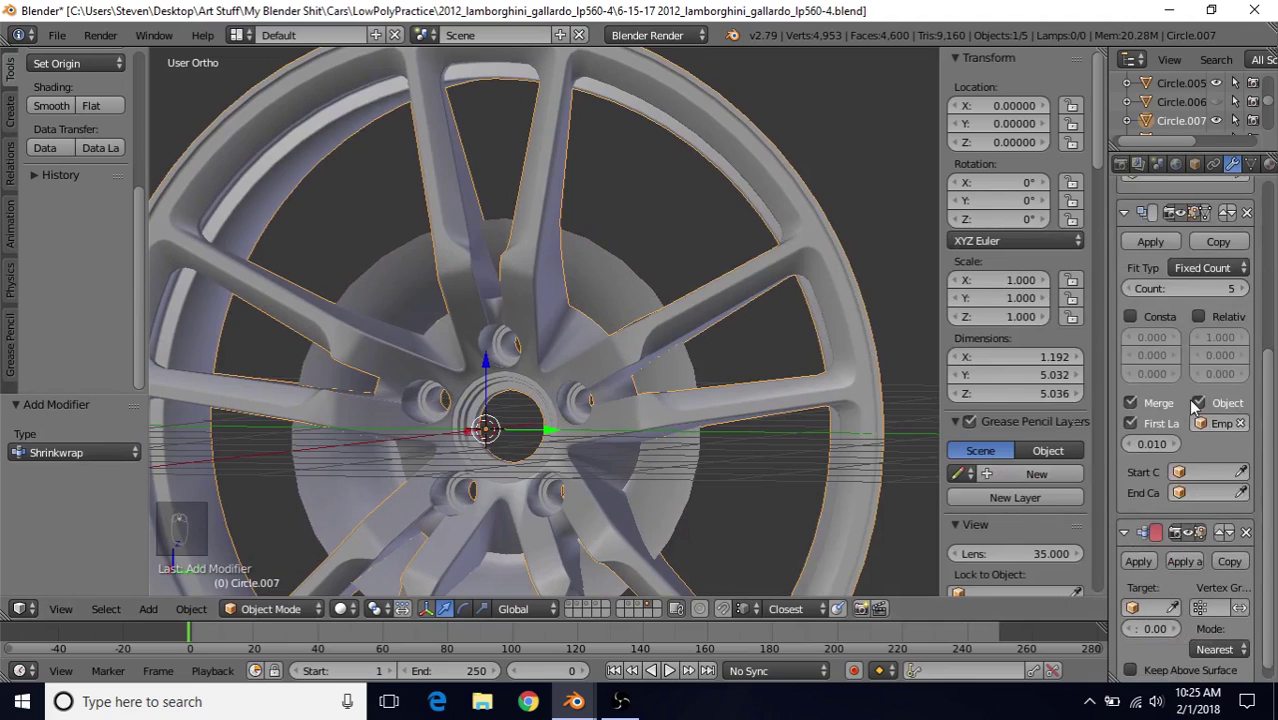
click(1220, 532)
scroll(1192, 430, up, 2)
scroll(1198, 437, up, 1)
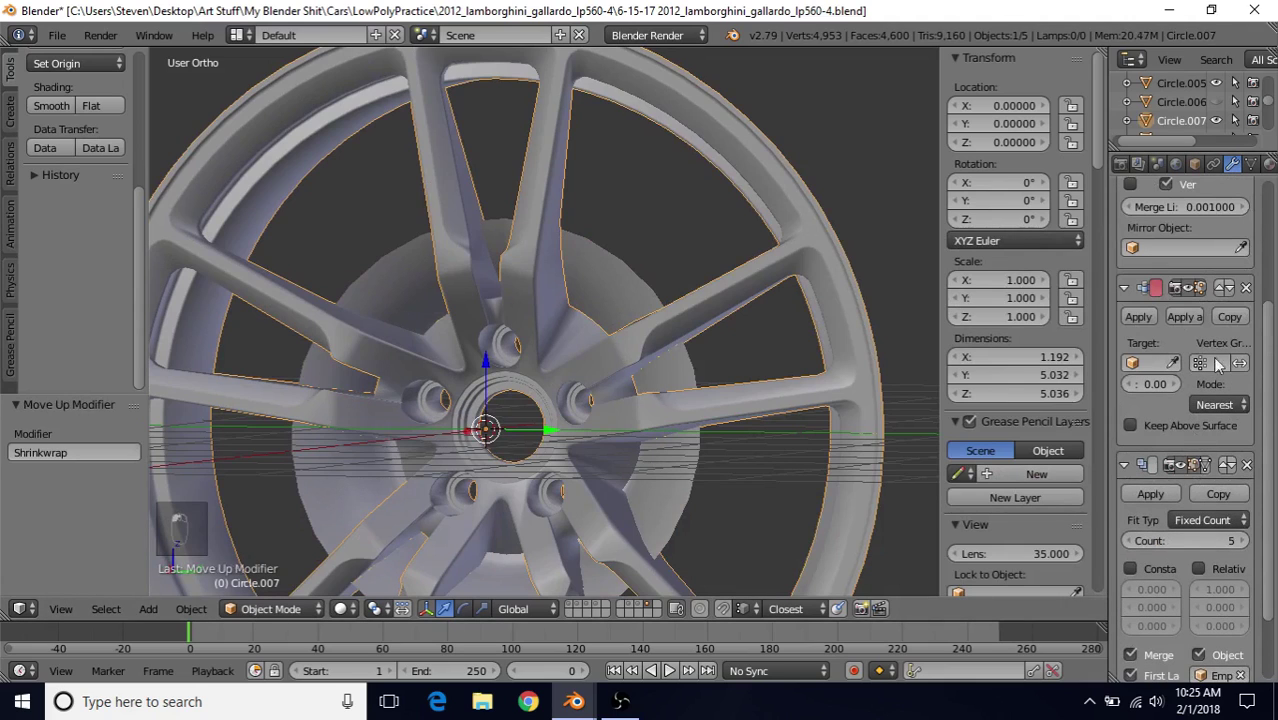
click(1220, 290)
scroll(1191, 360, up, 5)
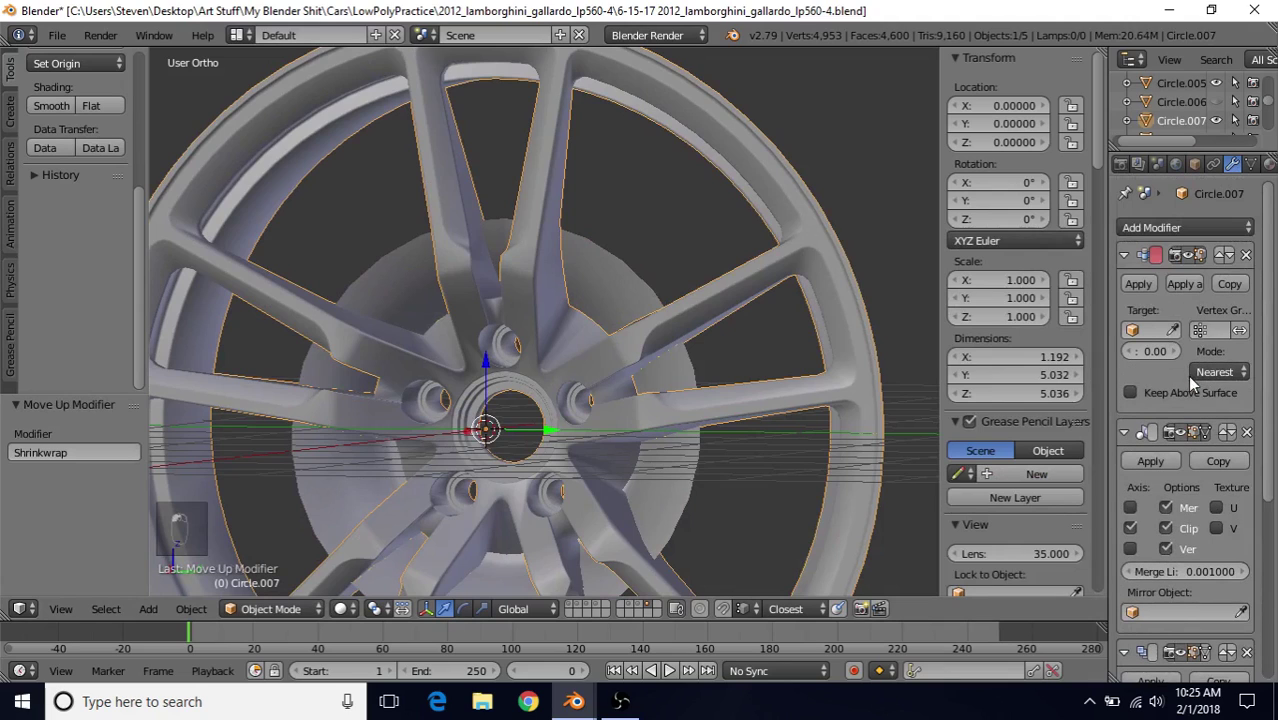
Target the Shrinkwrap at the spun guide disc in Project mode, using the X axis with the Positive direction disabled
click(1173, 330)
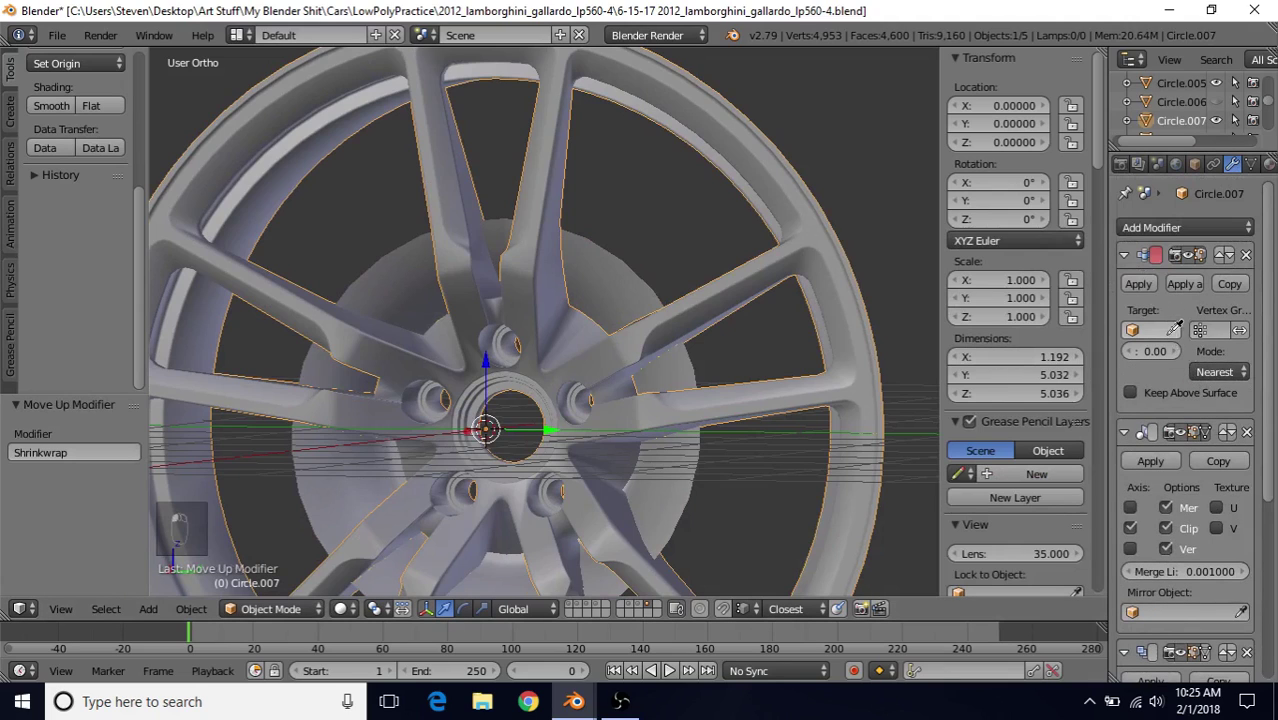
click(617, 279)
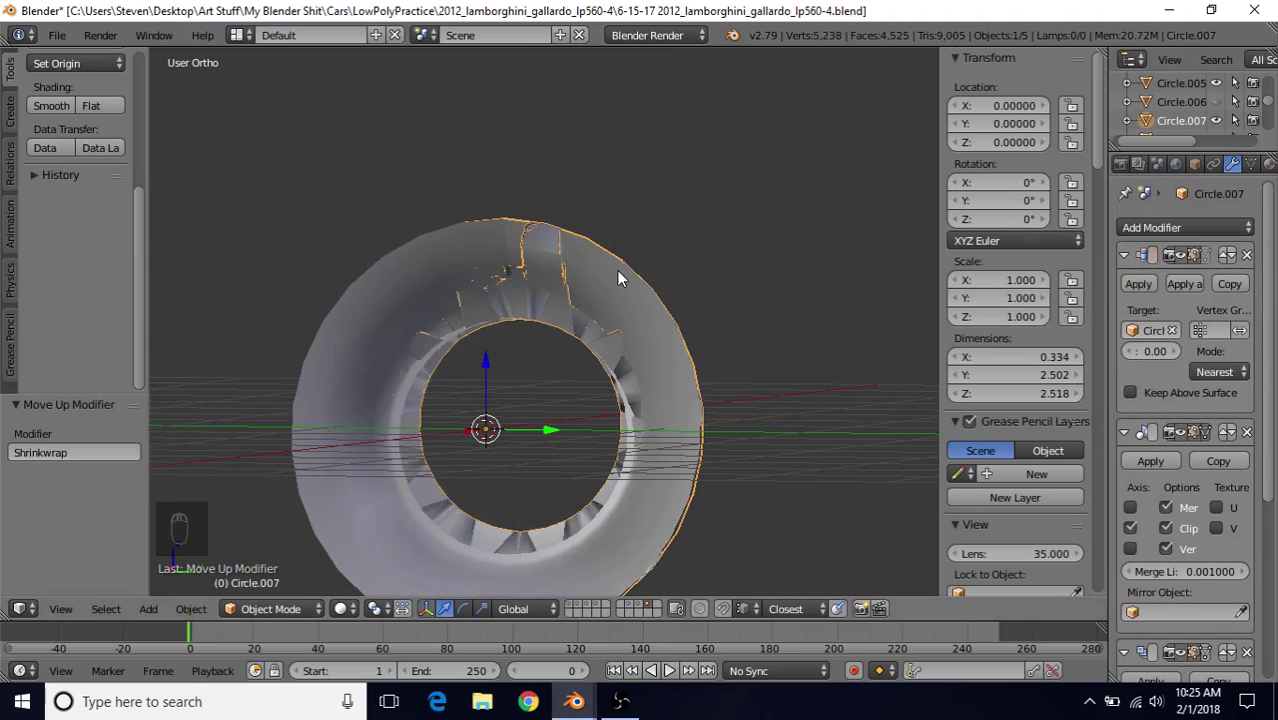
click(1217, 369)
click(1169, 324)
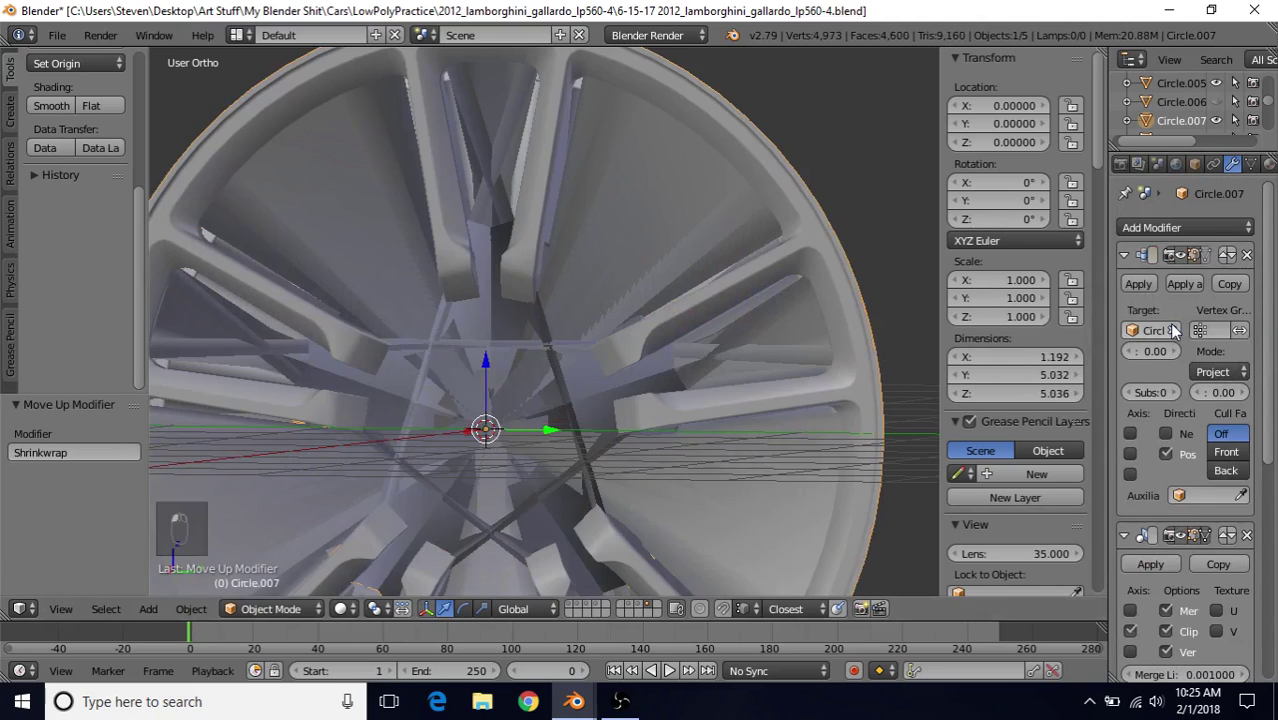
click(1166, 454)
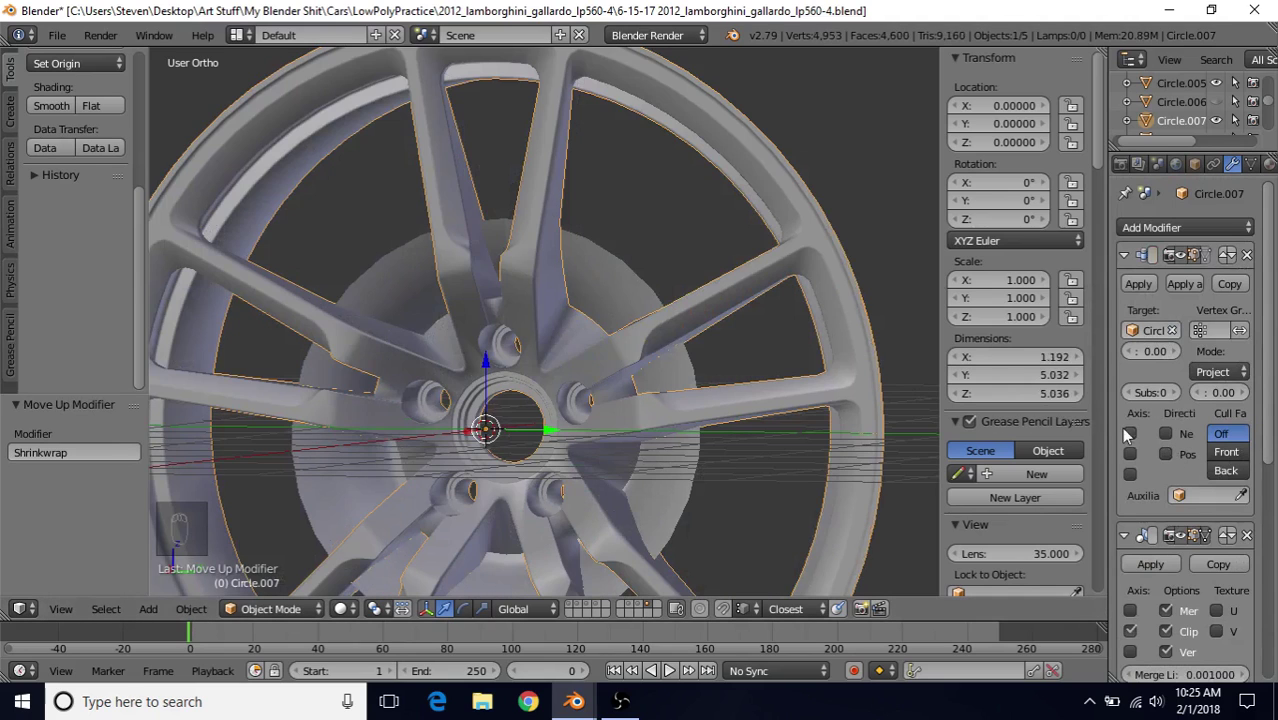
click(1130, 433)
Try the Negative and Positive projection directions of the Shrinkwrap, leaving both disabled
middle_drag(599, 305, 548, 333)
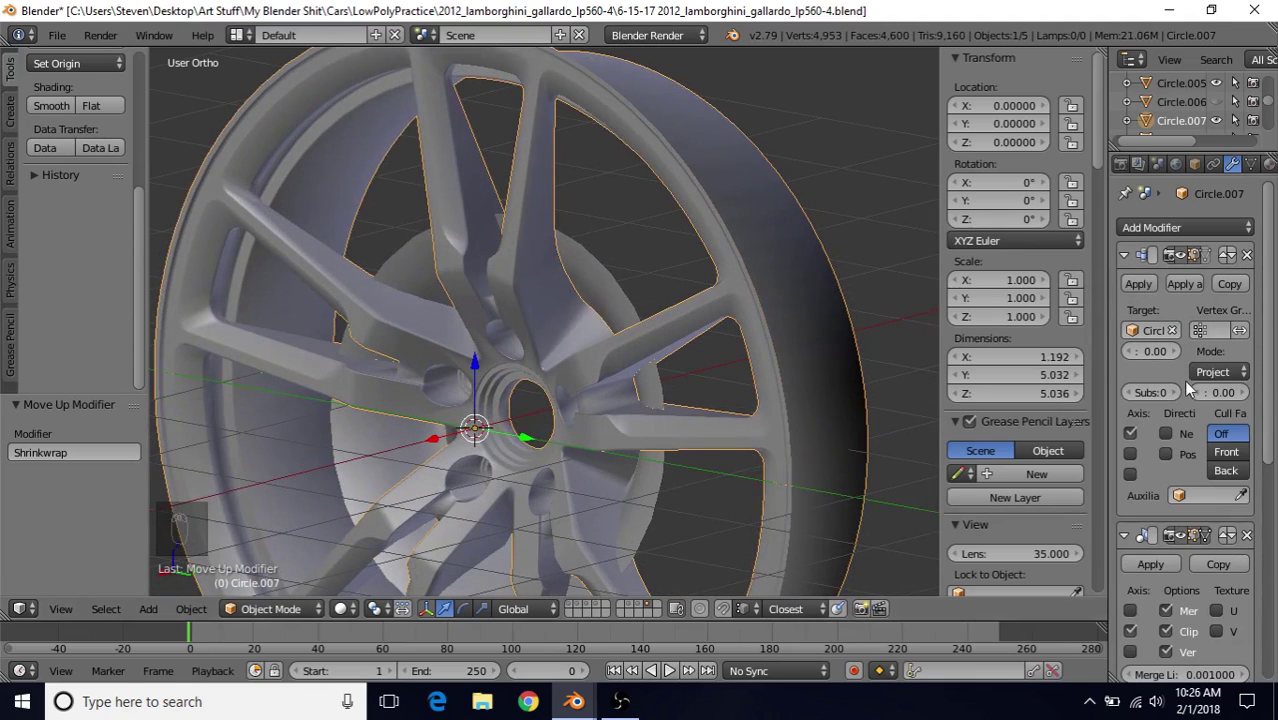
click(1166, 432)
click(1166, 432)
click(1166, 453)
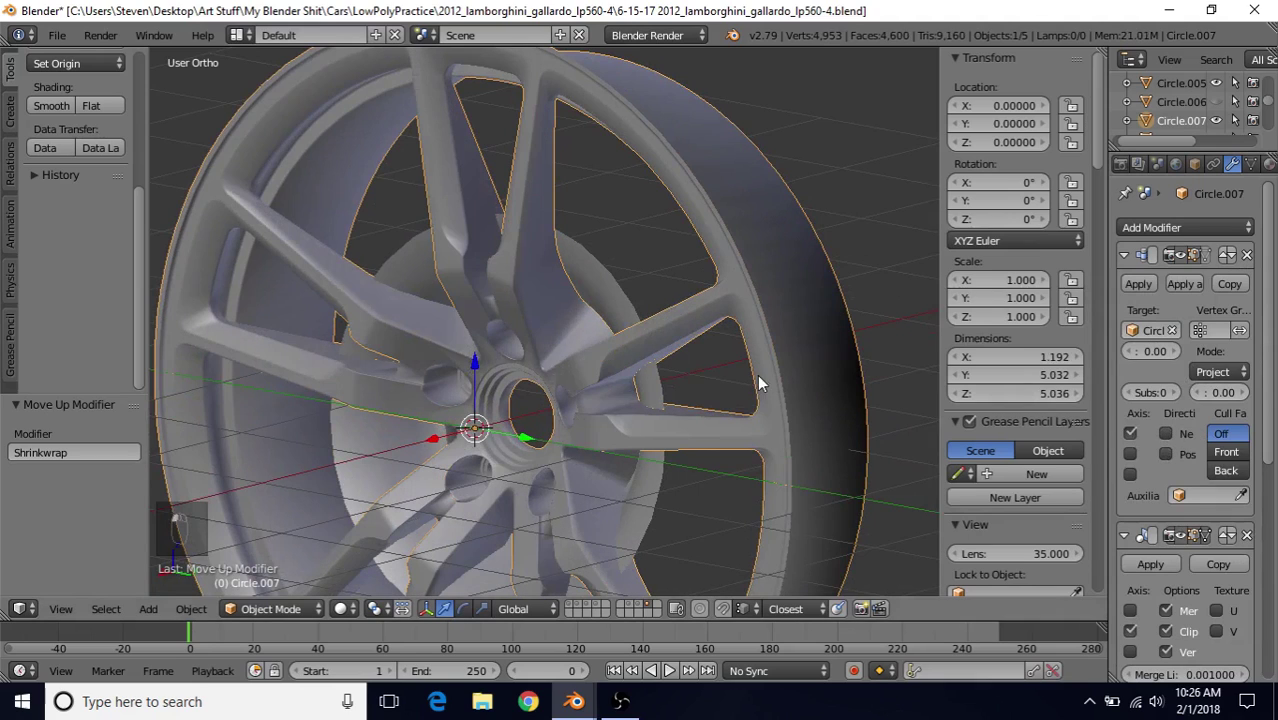
key(ctrl+z)
click(1158, 430)
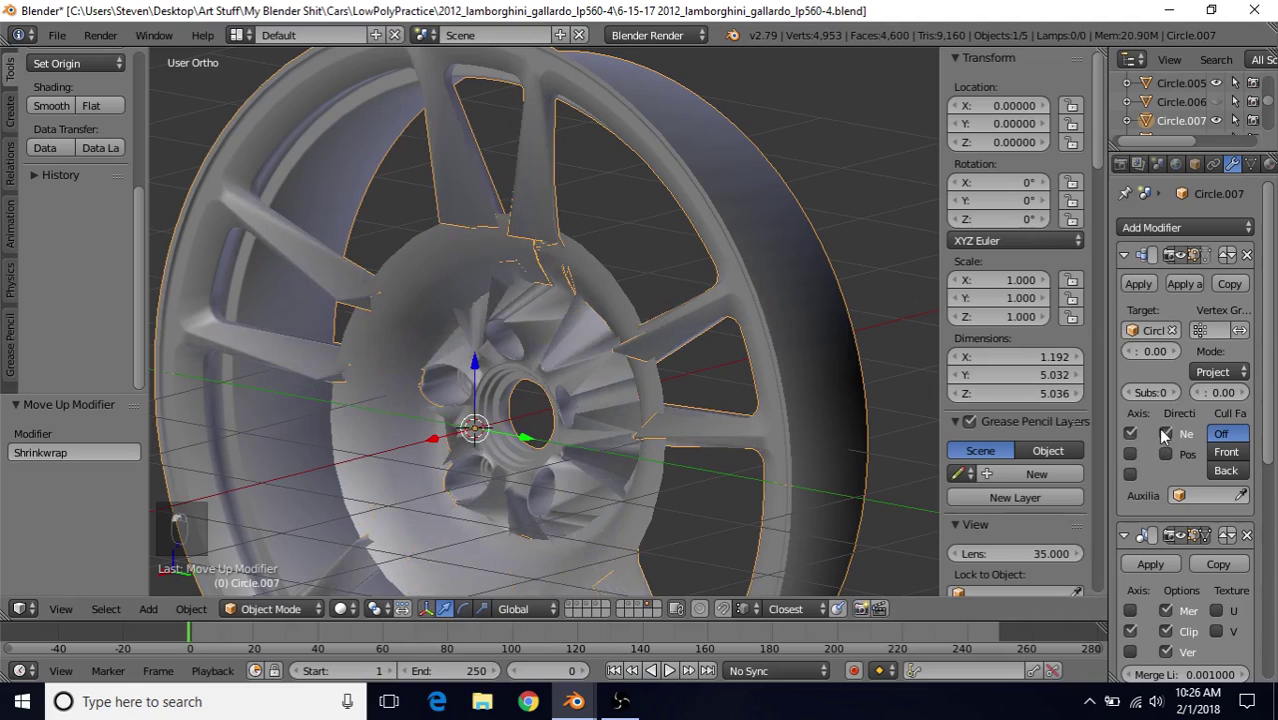
click(1160, 432)
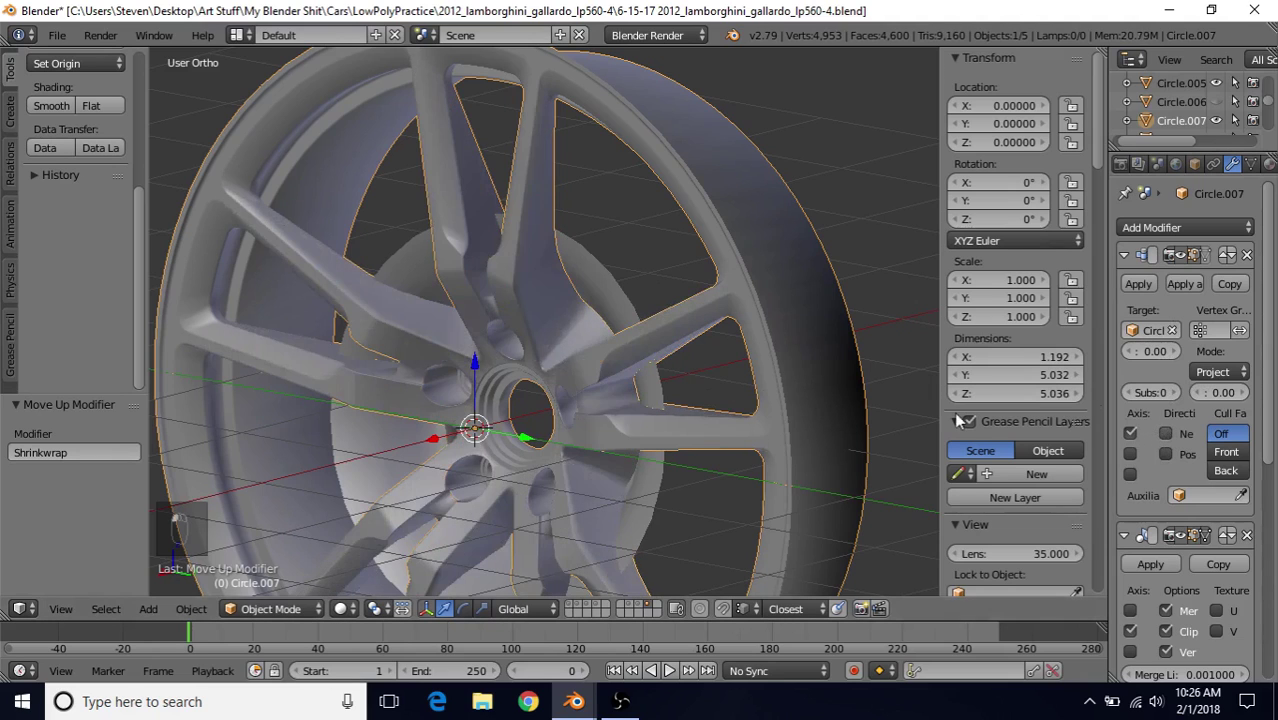
Select the vertex path along the spoke's outer back edge and assign it to a new vertex group with weight 1.000
scroll(465, 239, up, 3)
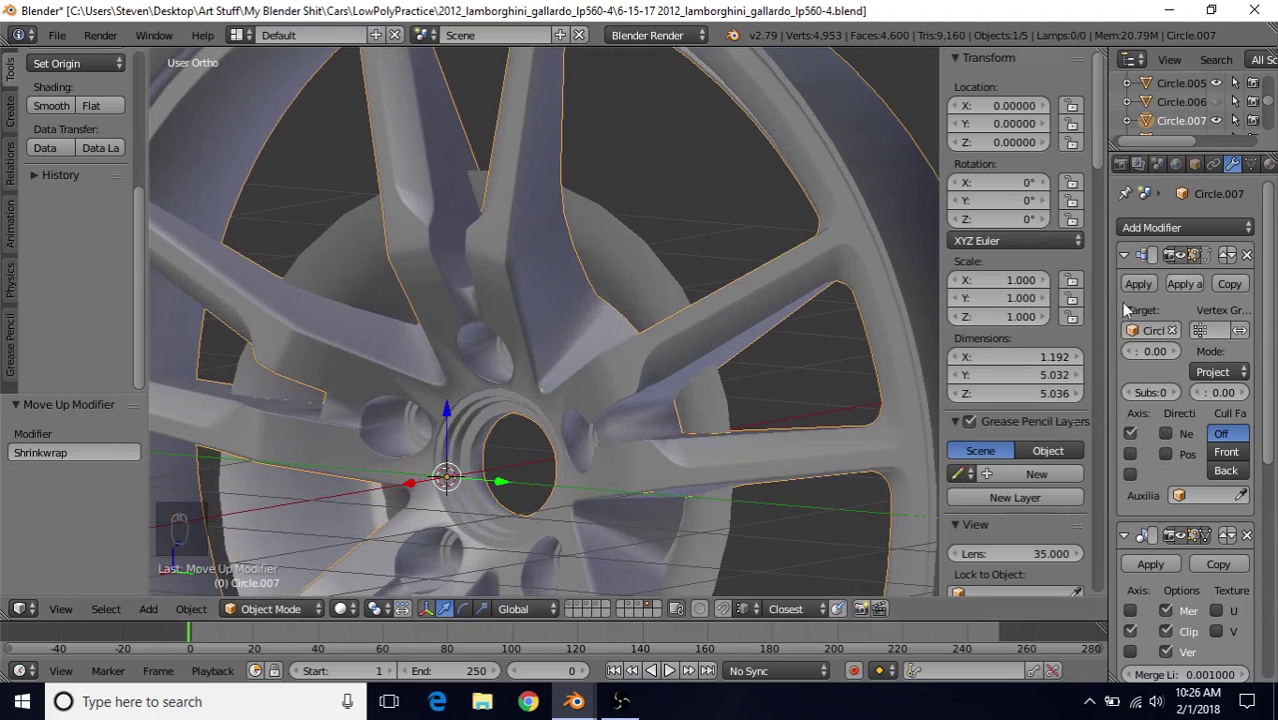
key(Tab)
middle_drag(599, 278, 559, 334)
right_click(551, 229)
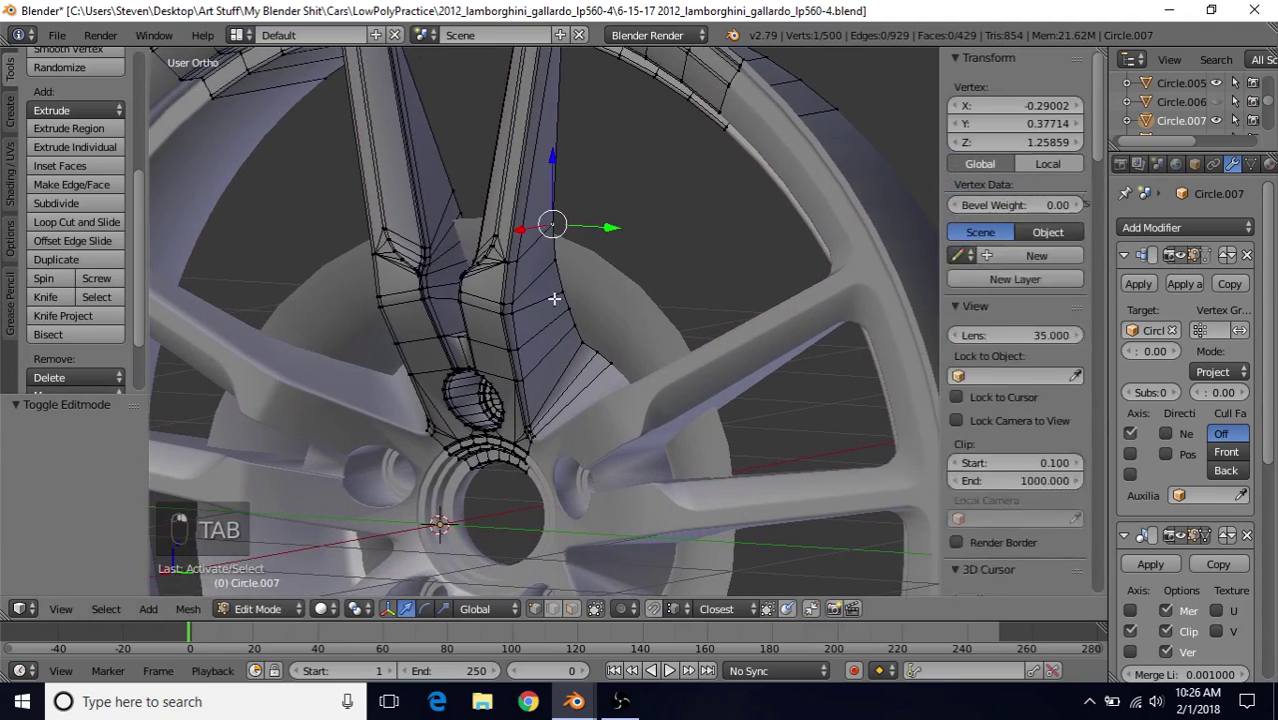
ctrl+right_click(618, 357)
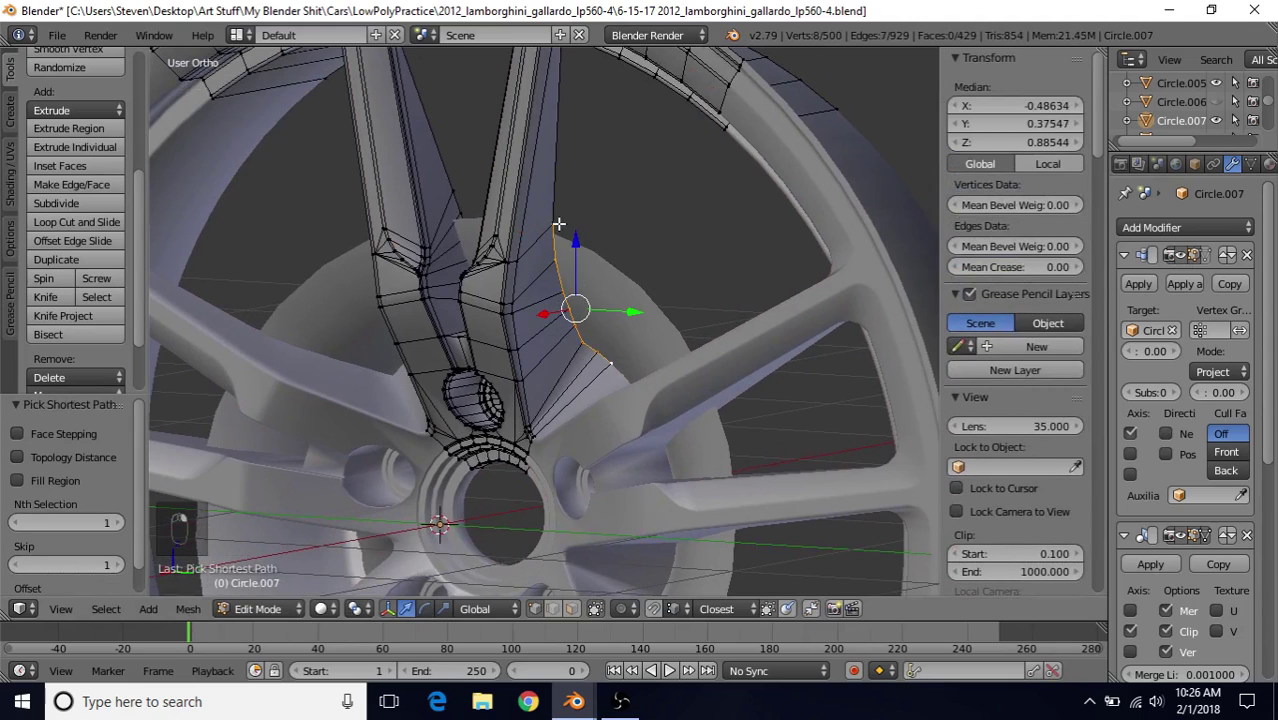
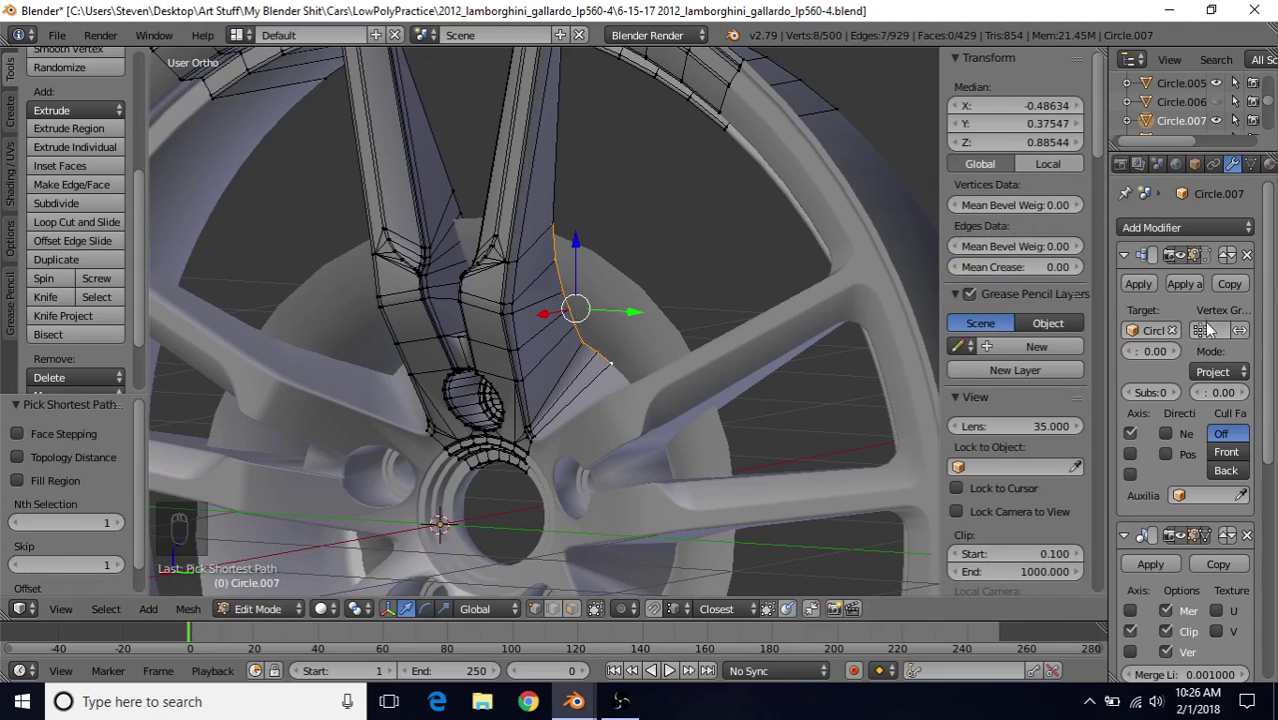
click(1249, 166)
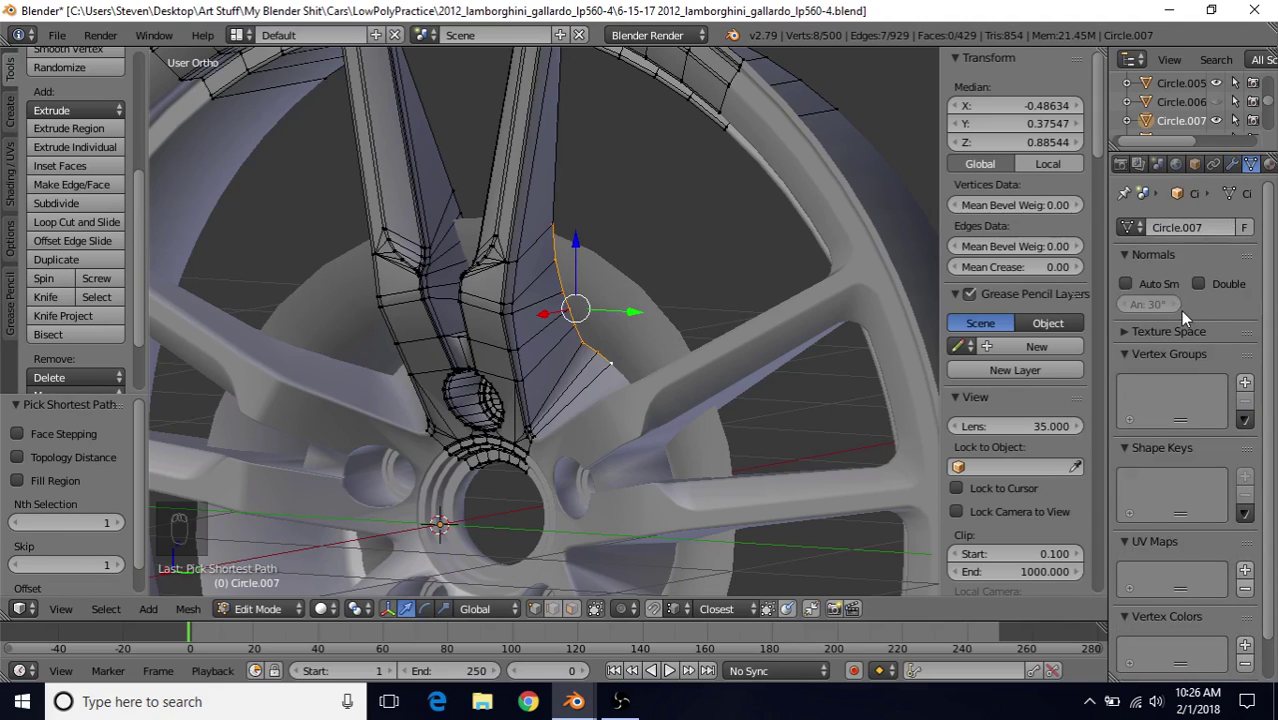
click(1245, 382)
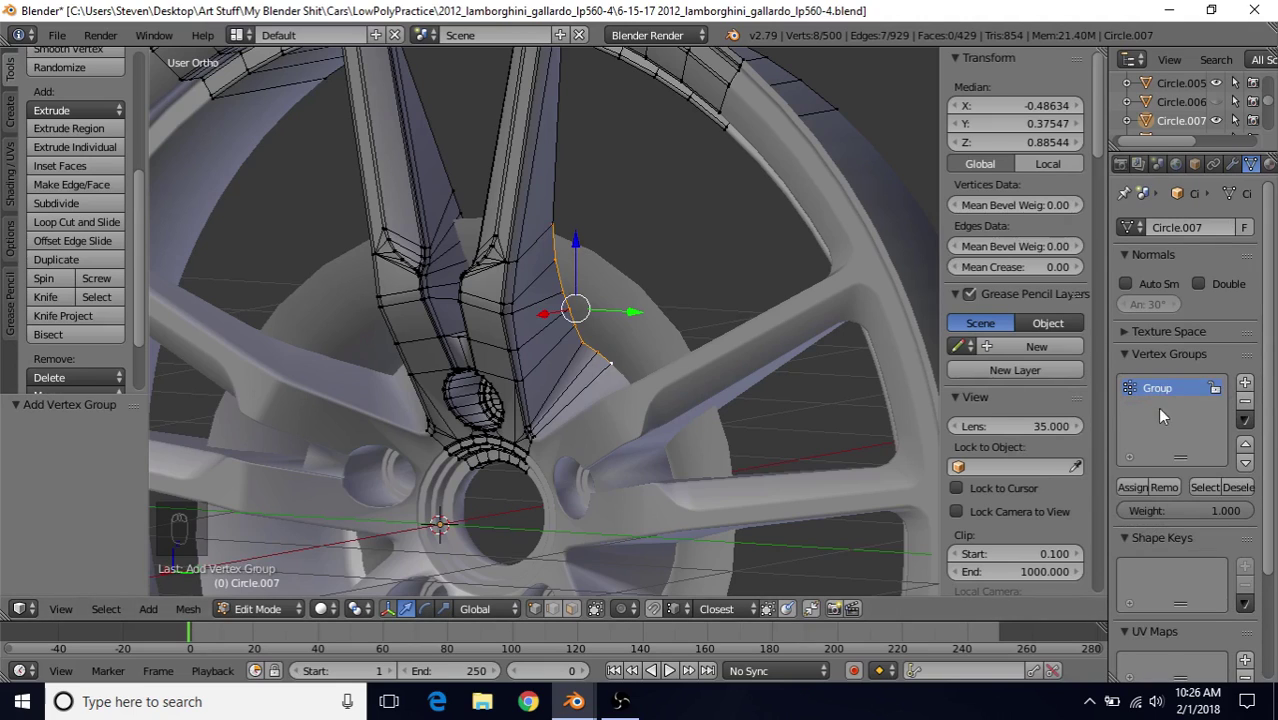
click(1130, 487)
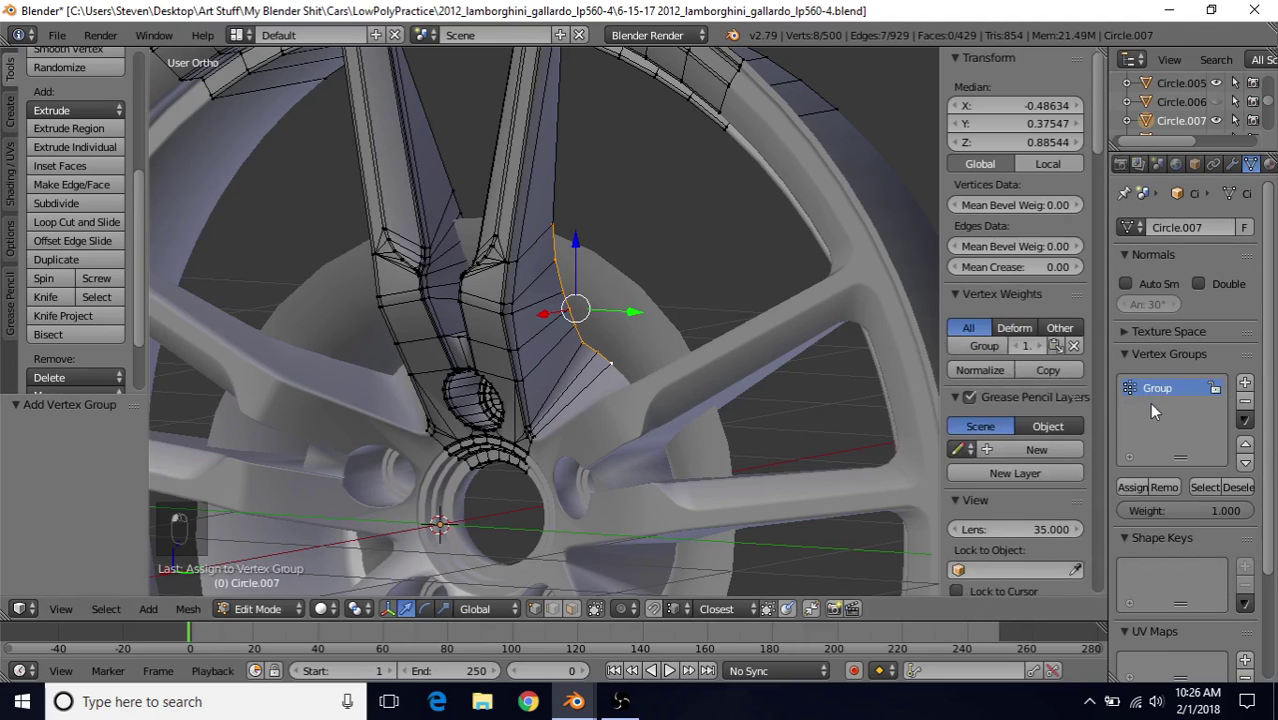
middle_drag(610, 277, 712, 304)
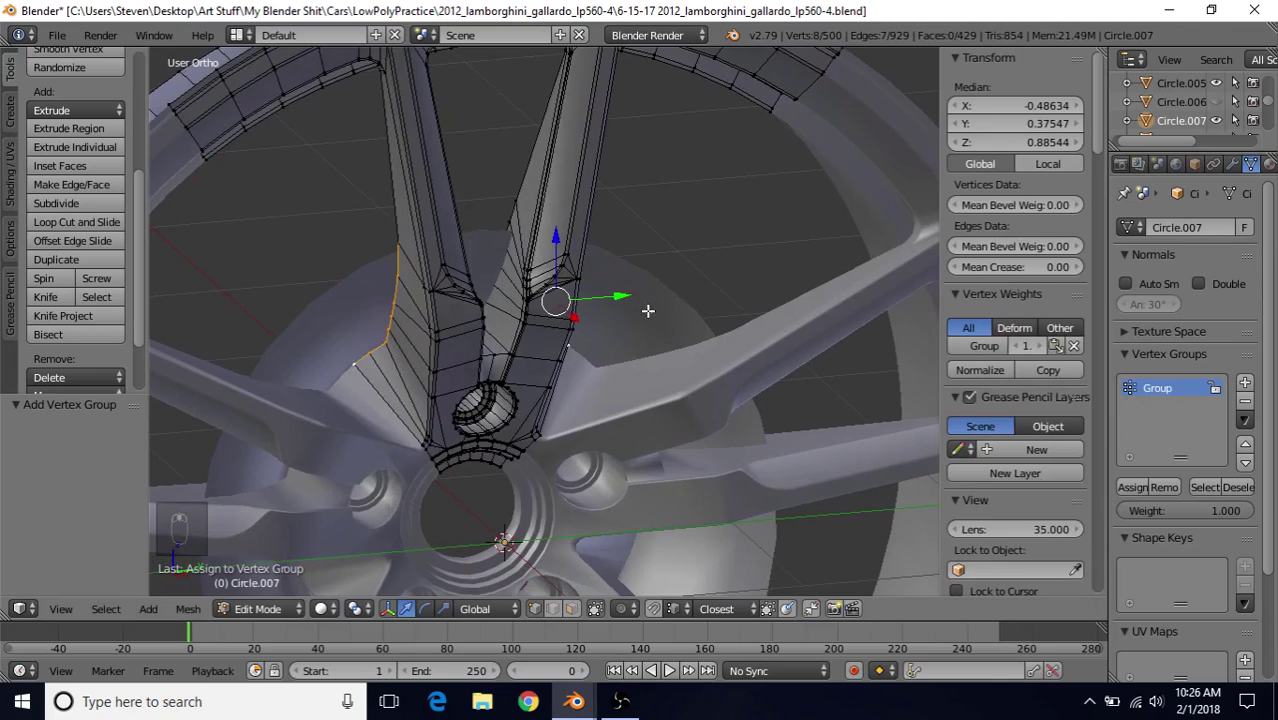
Select the vertex path along the inner back edge between the two spokes and assign it to the existing vertex group with weight 1.000
shift+middle_drag(589, 323, 580, 355)
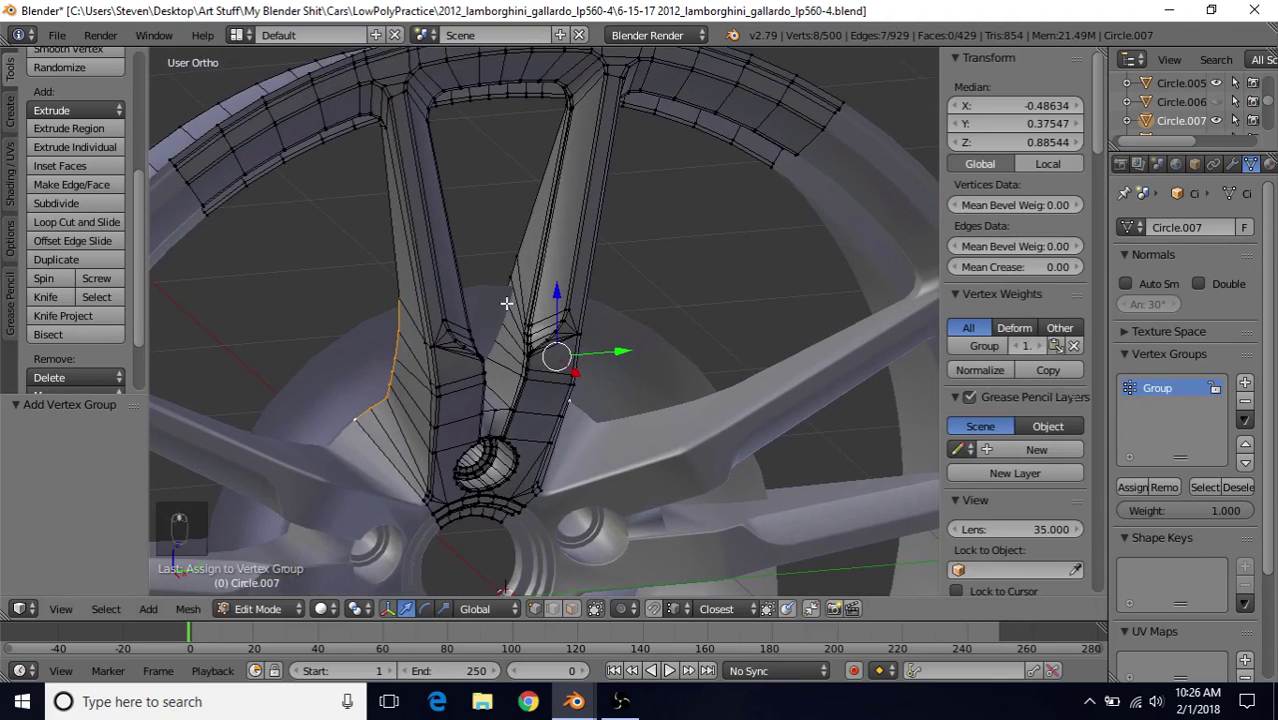
key(z)
key(z)
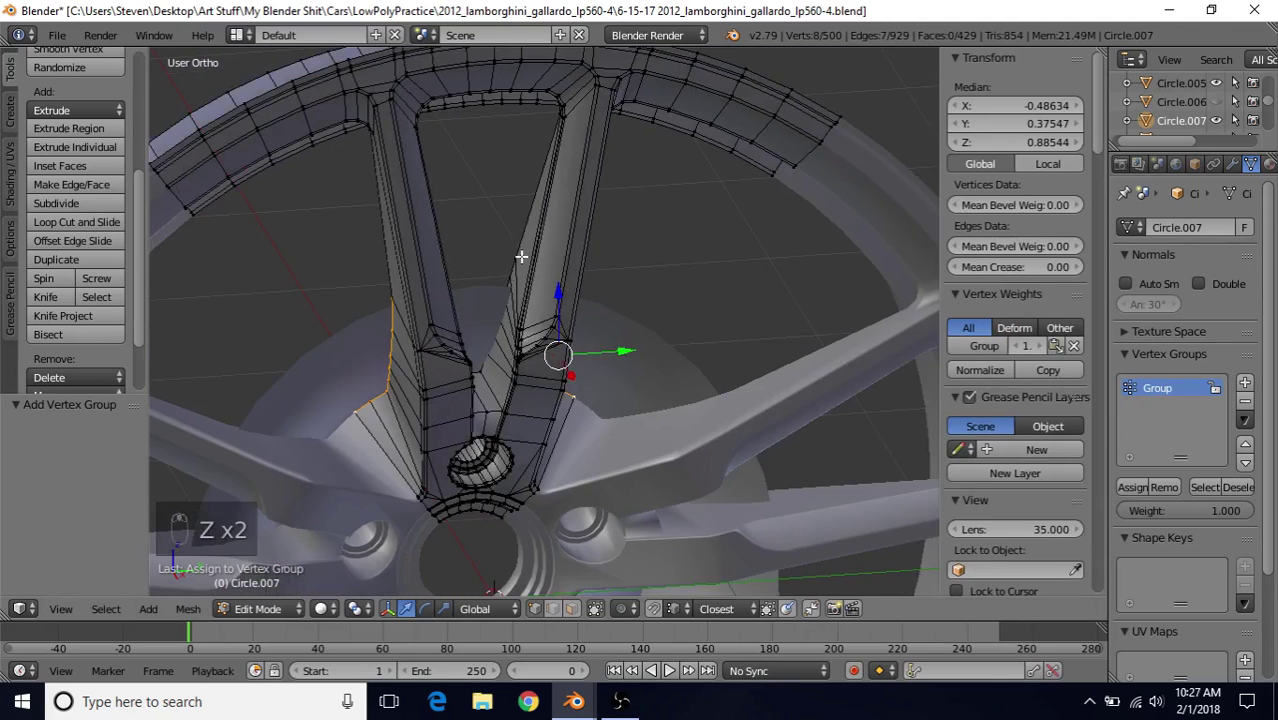
right_click(513, 257)
middle_drag(516, 279, 470, 345)
ctrl+right_click(470, 354)
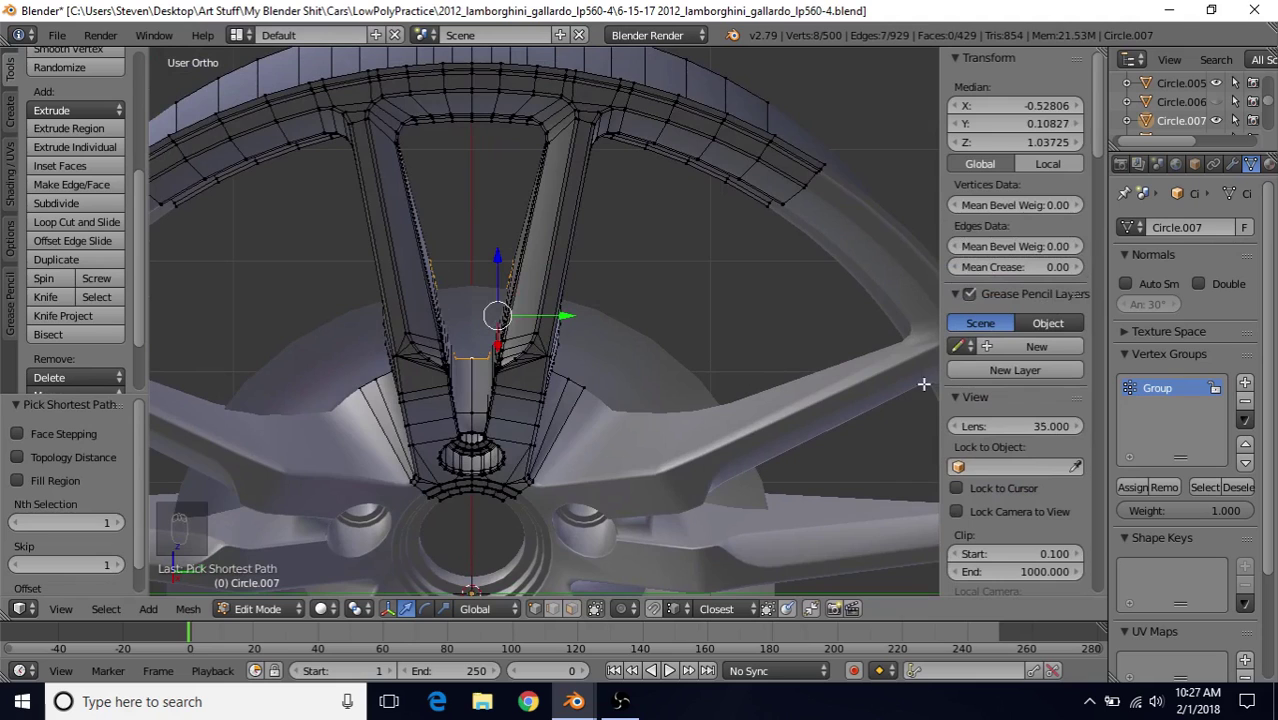
middle_drag(739, 373, 691, 343)
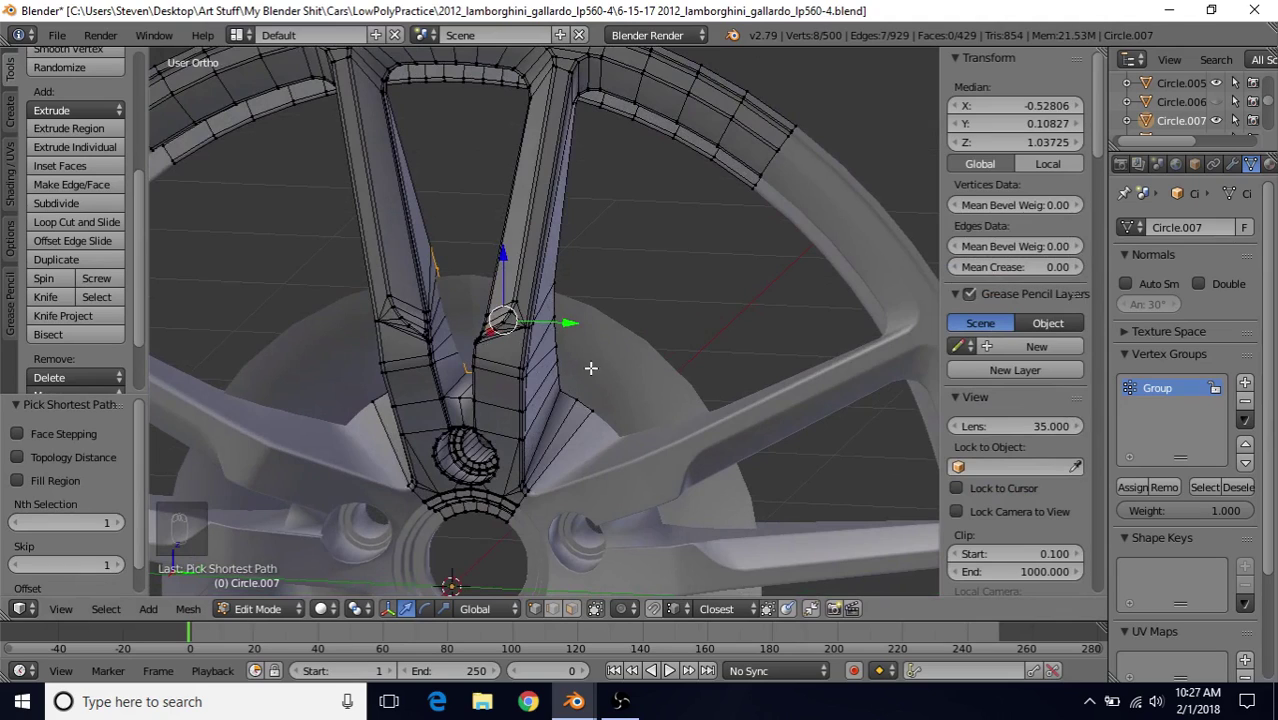
click(1204, 488)
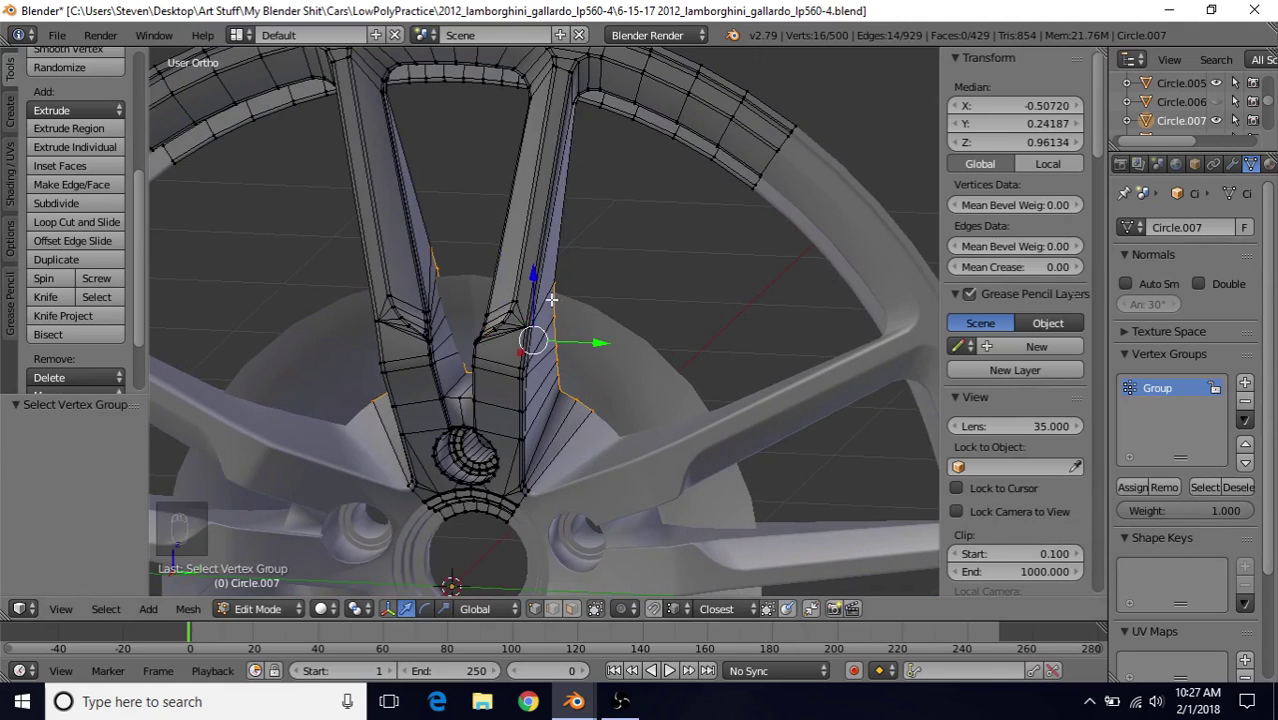
middle_drag(604, 360, 638, 342)
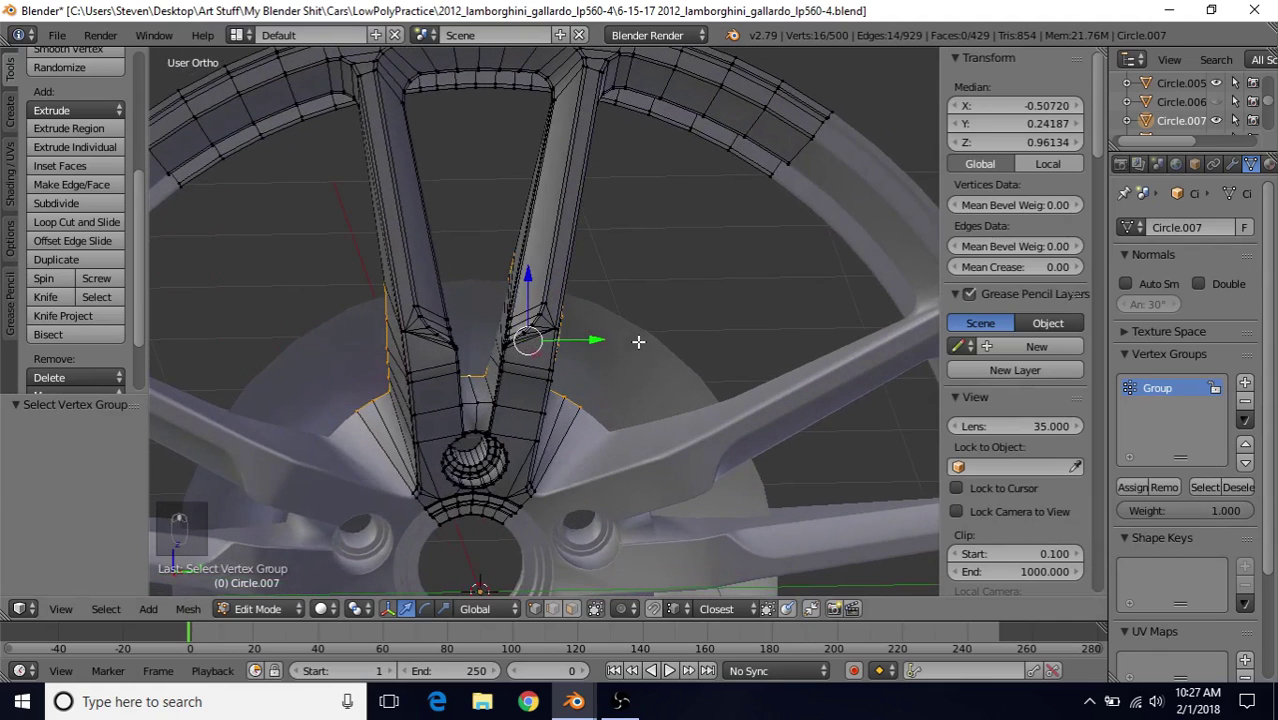
click(1127, 486)
middle_drag(745, 323, 704, 319)
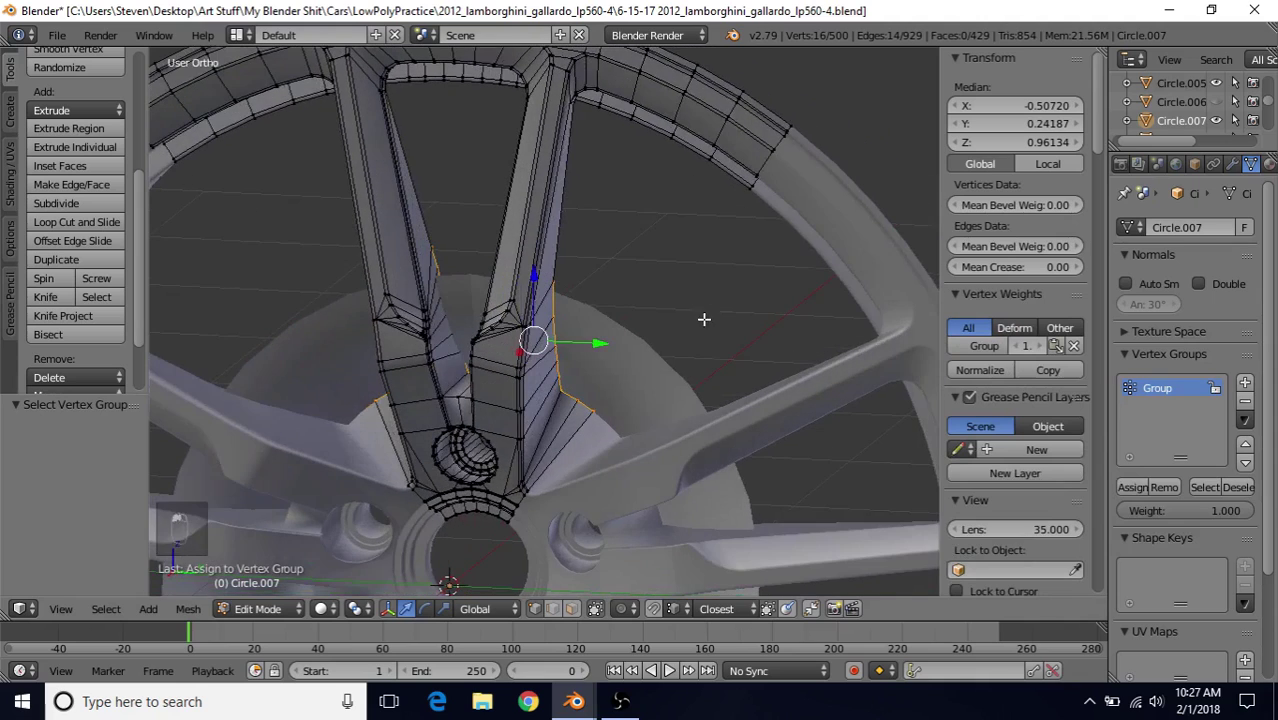
Limit the wheel's Shrinkwrap modifier to the vertex group named Group
click(1234, 164)
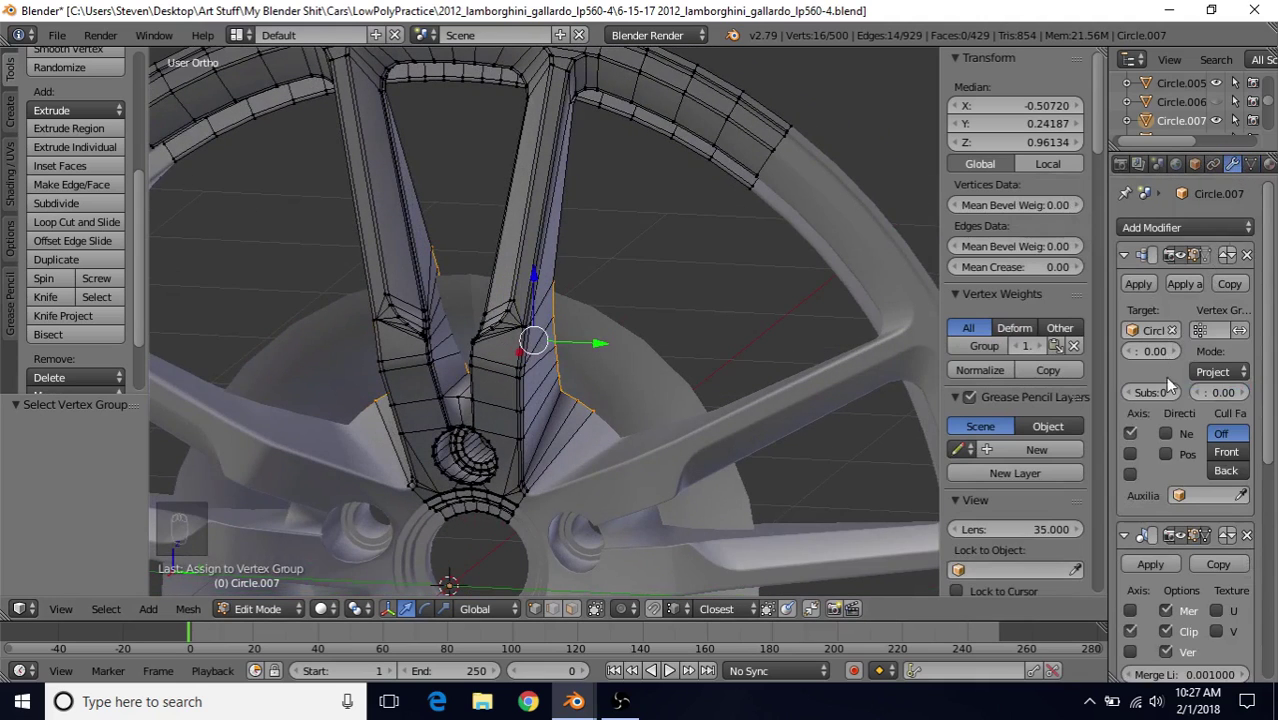
click(1212, 330)
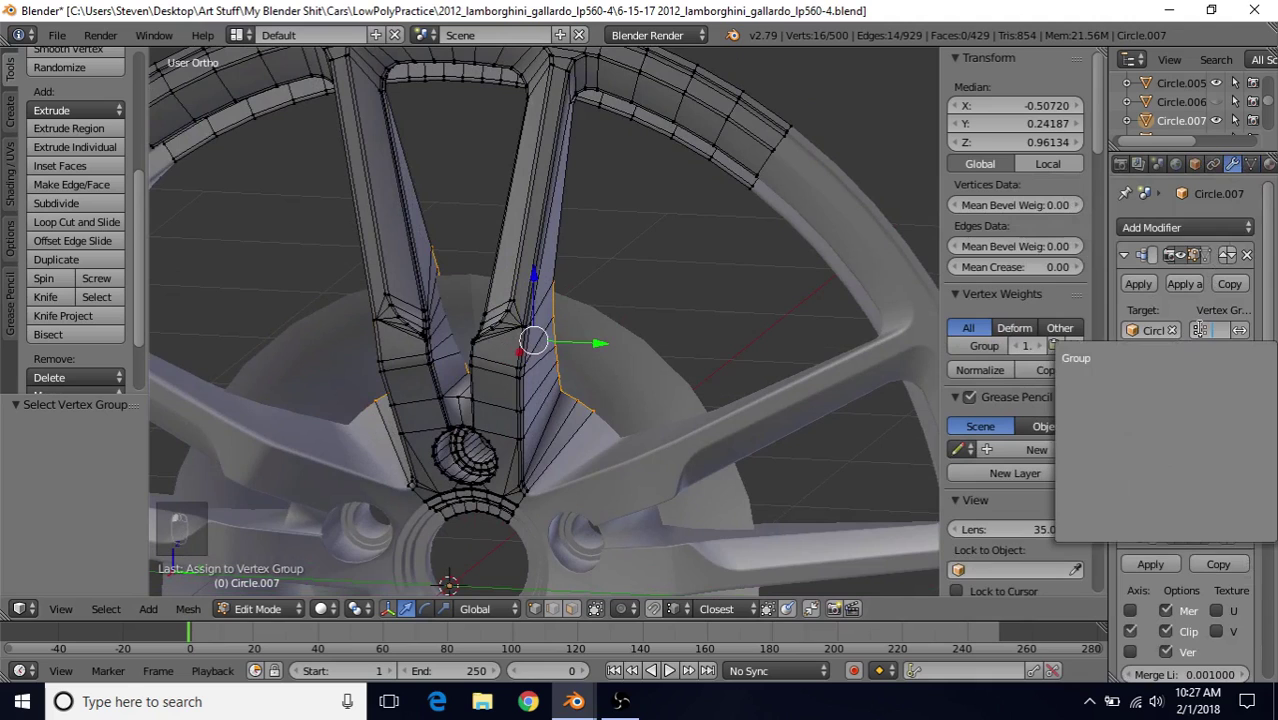
click(1068, 357)
middle_drag(576, 400, 584, 390)
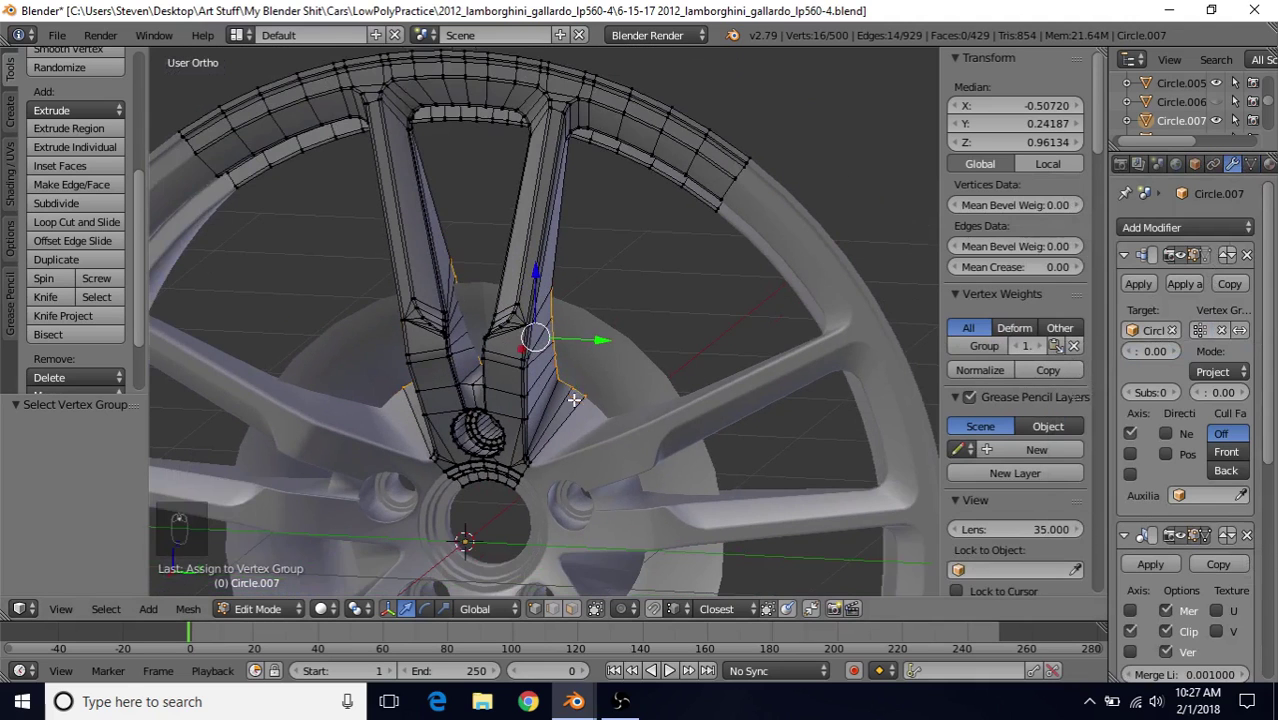
middle_drag(508, 352, 578, 311)
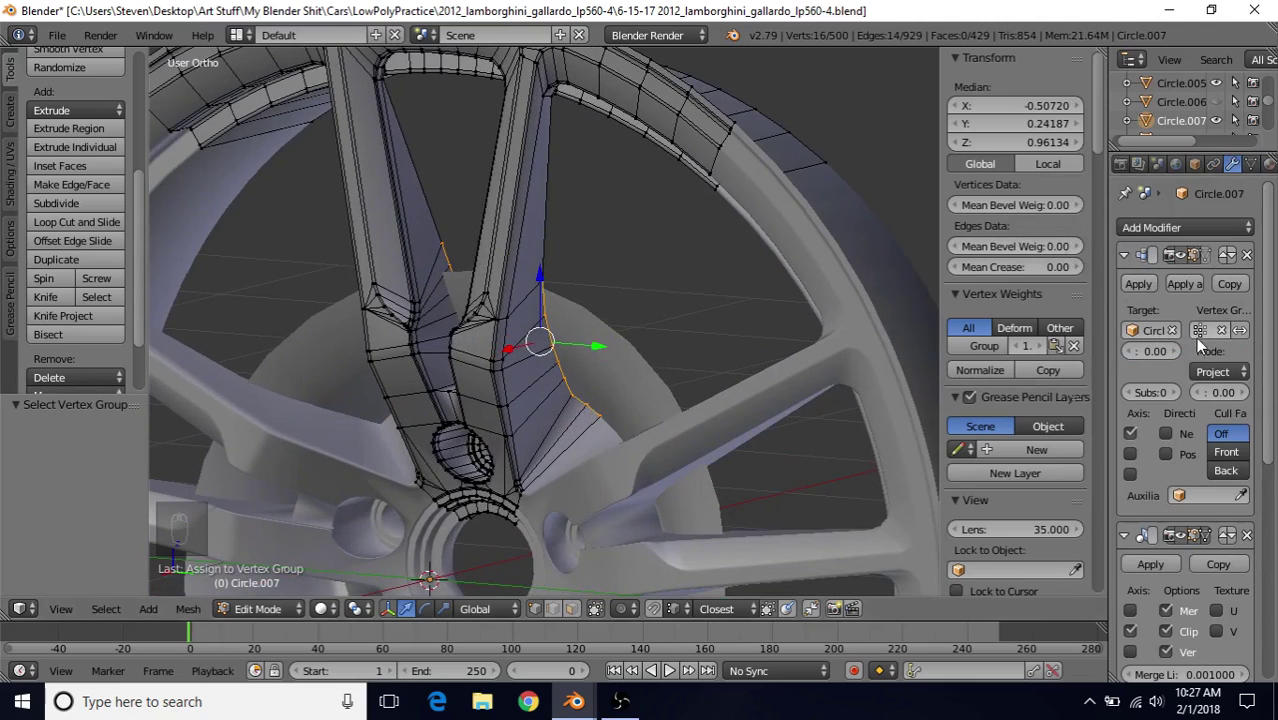
middle_drag(537, 277, 524, 319)
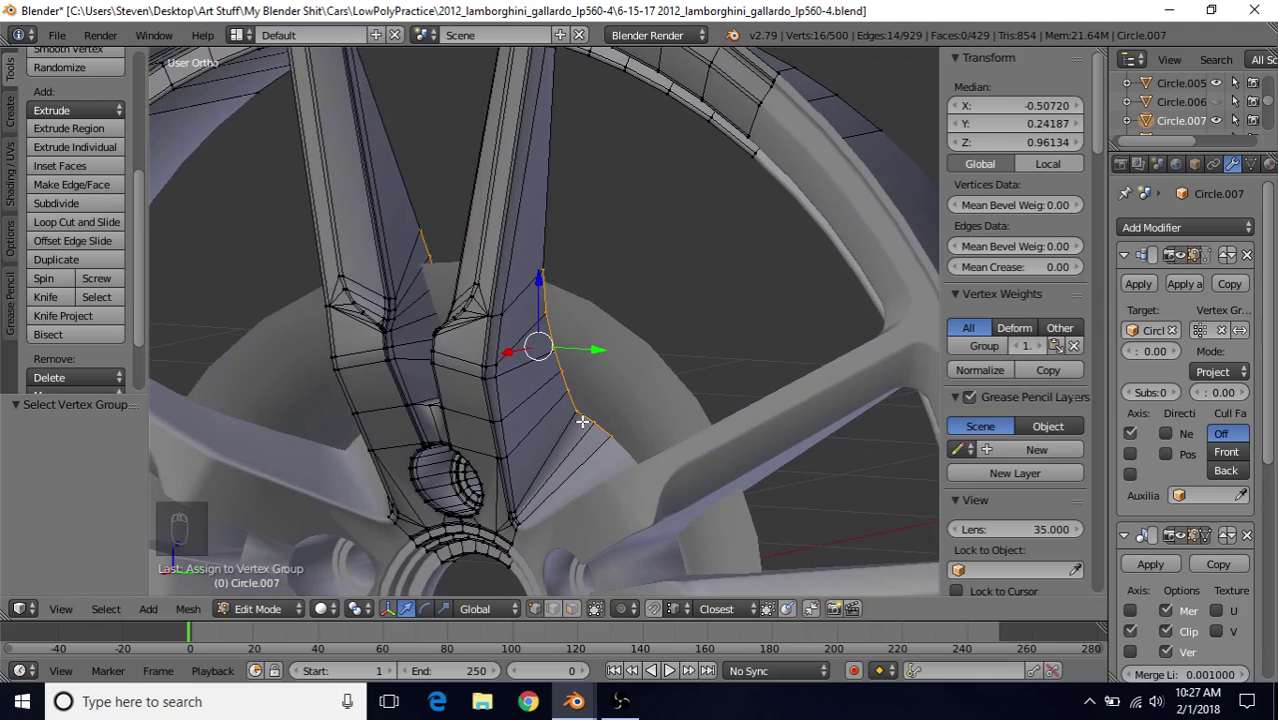
scroll(593, 428, down, 5)
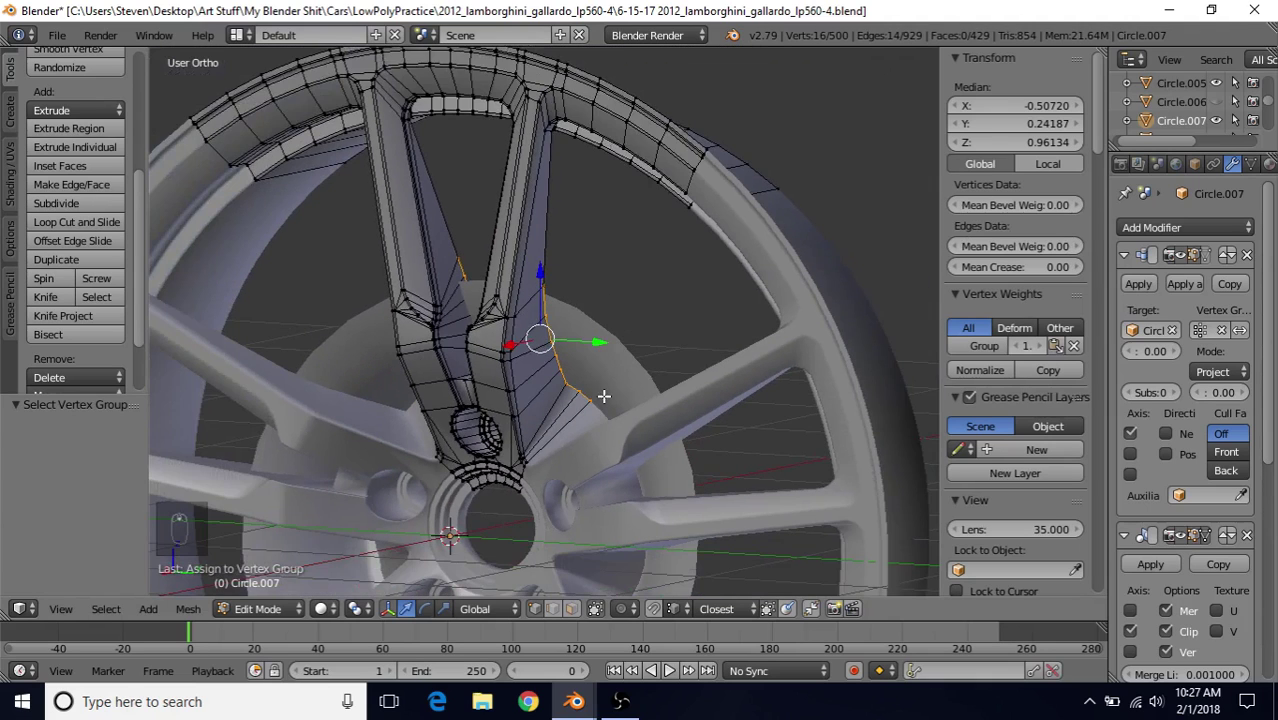
Examine how the spun guide disc's mesh lies behind the spokes' back edges
key(Tab)
right_click(600, 366)
scroll(578, 455, up, 4)
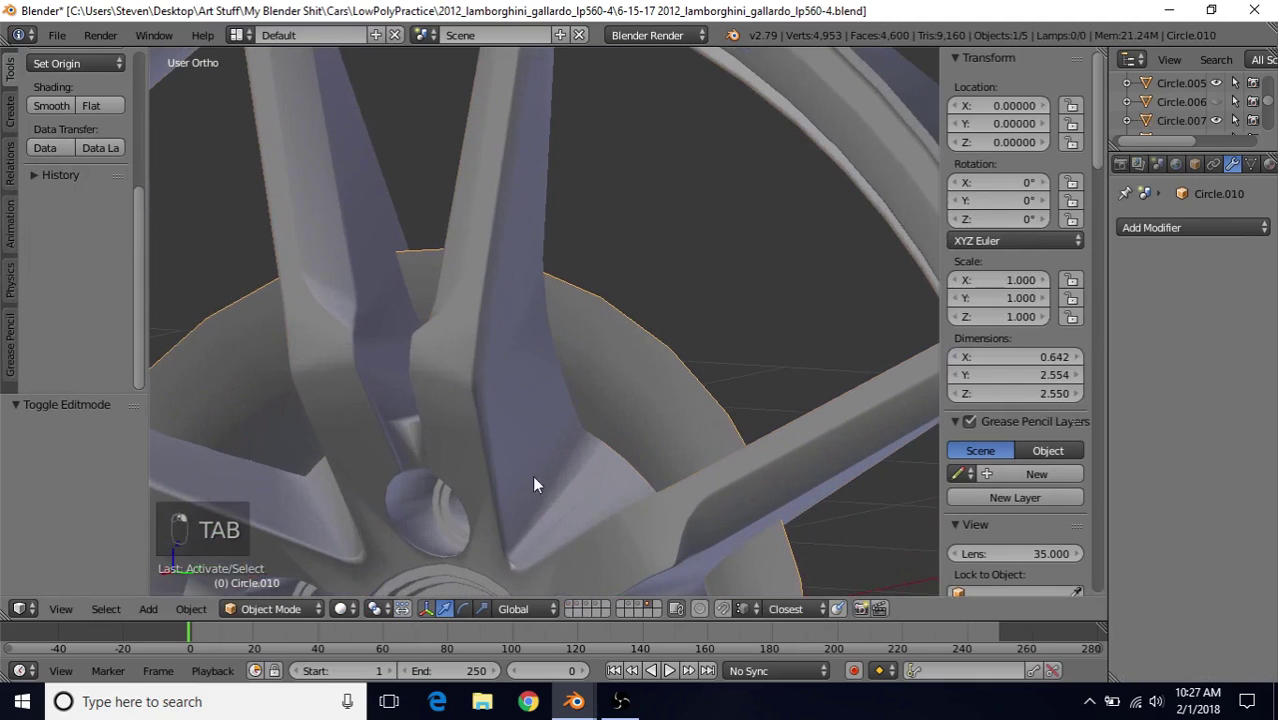
scroll(608, 360, down, 2)
key(Tab)
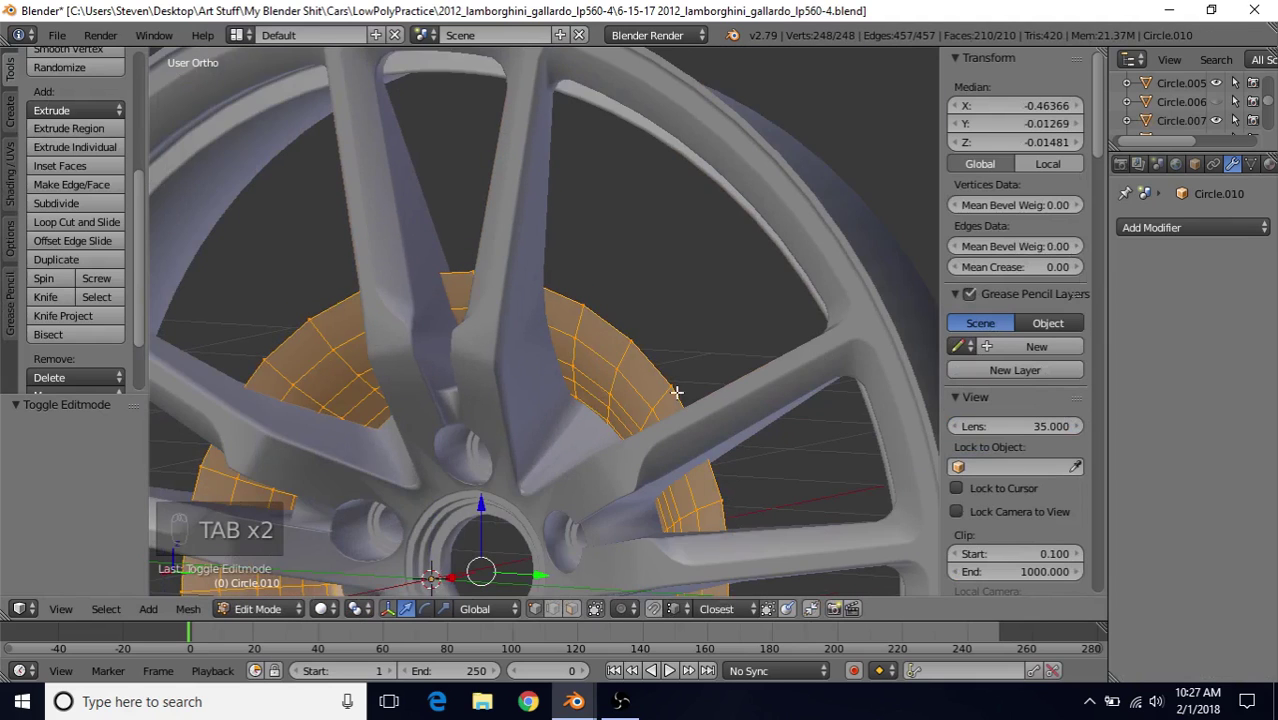
key(Tab)
scroll(615, 360, down, 2)
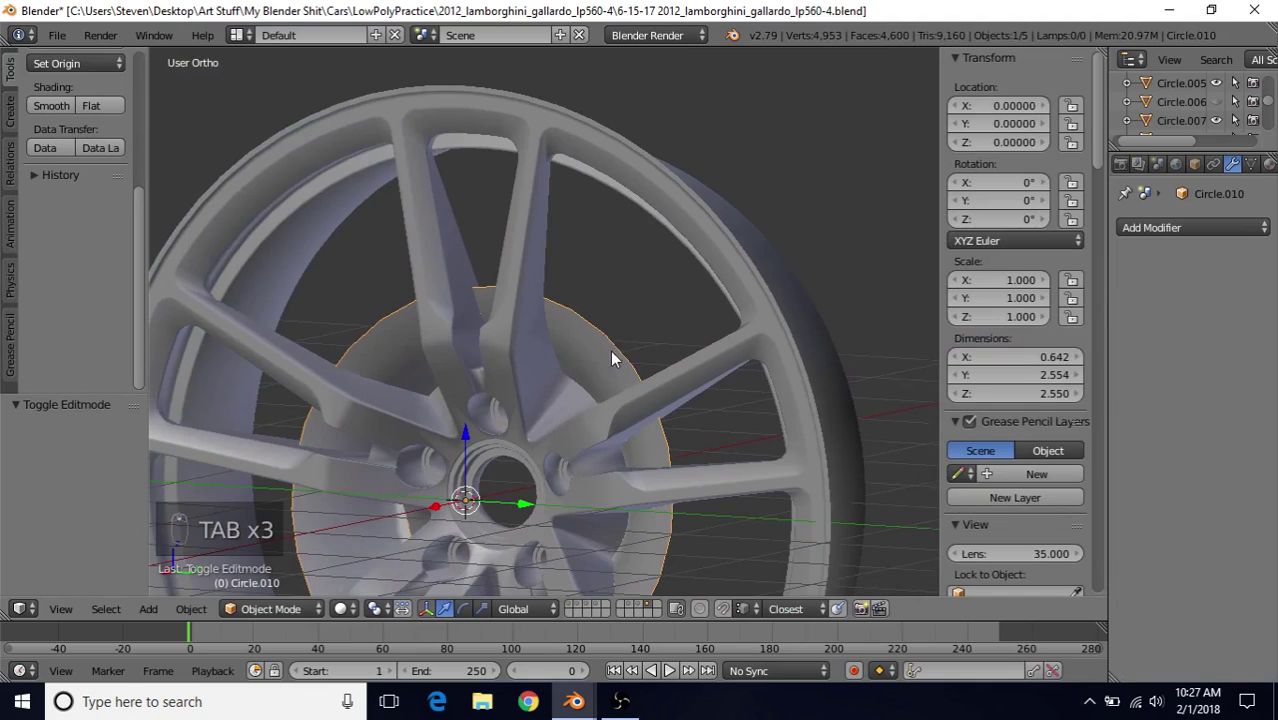
scroll(615, 345, up, 1)
scroll(612, 339, up, 1)
key(Tab)
key(Tab)
key(Tab)
key(Tab)
Shift the whole guide disc mesh along X by about -0.017 and back by about 0.018
middle_drag(604, 395, 531, 431)
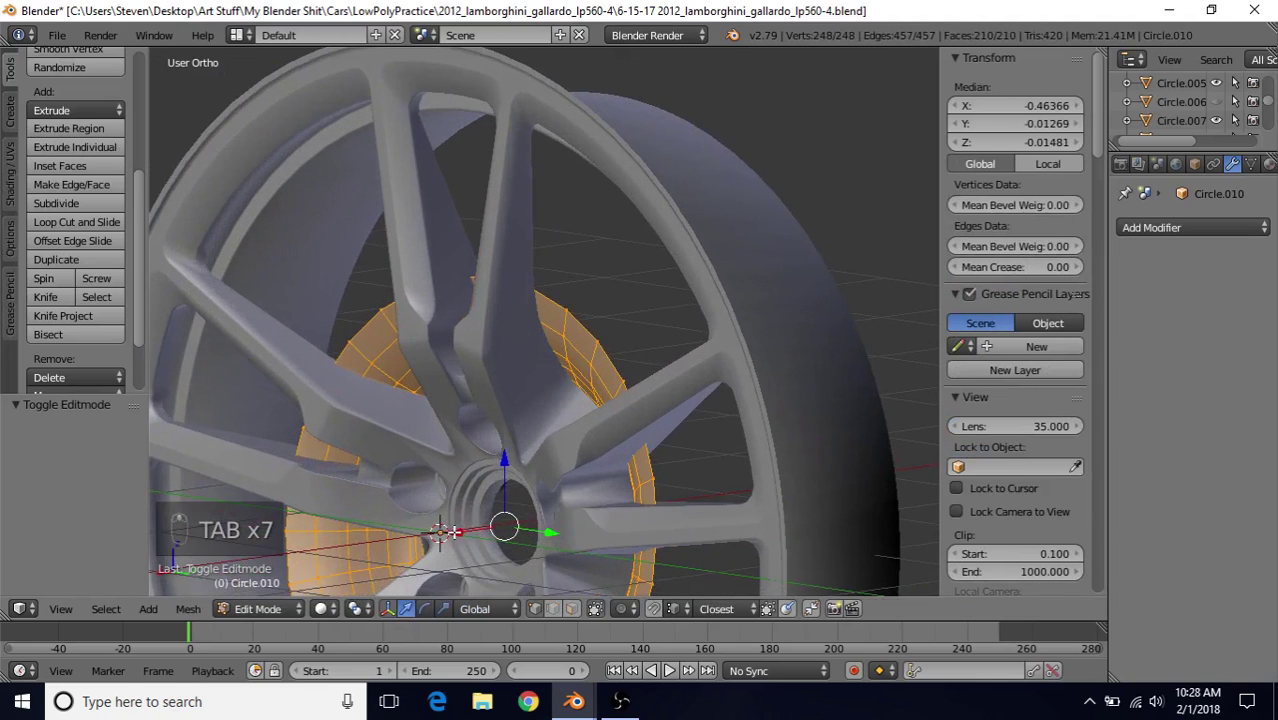
key(g)
key(x)
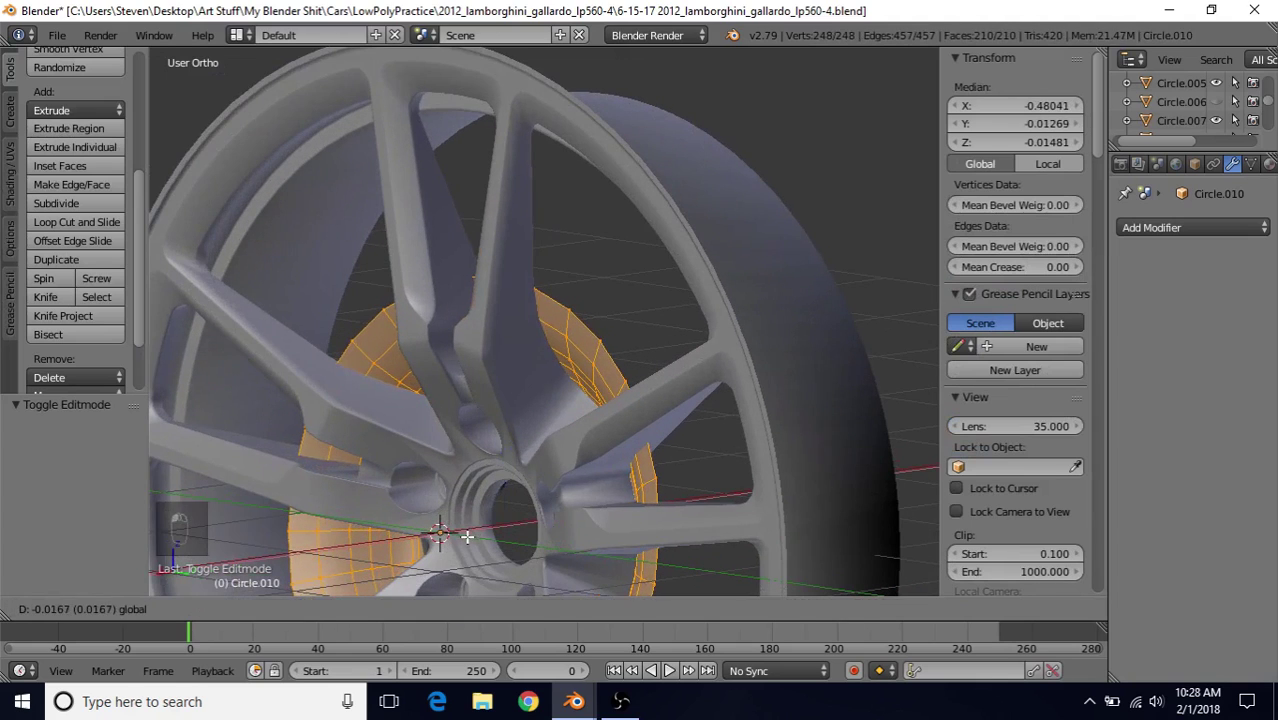
click(494, 394)
middle_drag(494, 394, 512, 270)
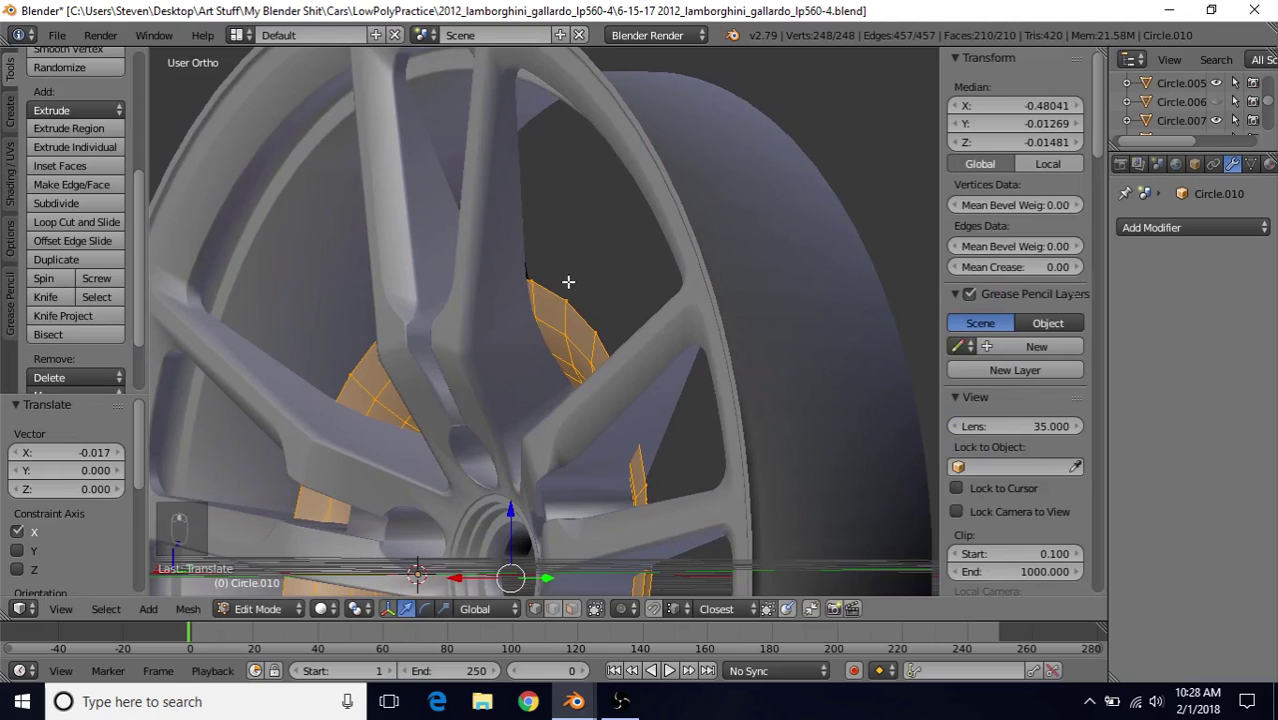
middle_drag(545, 362, 735, 465)
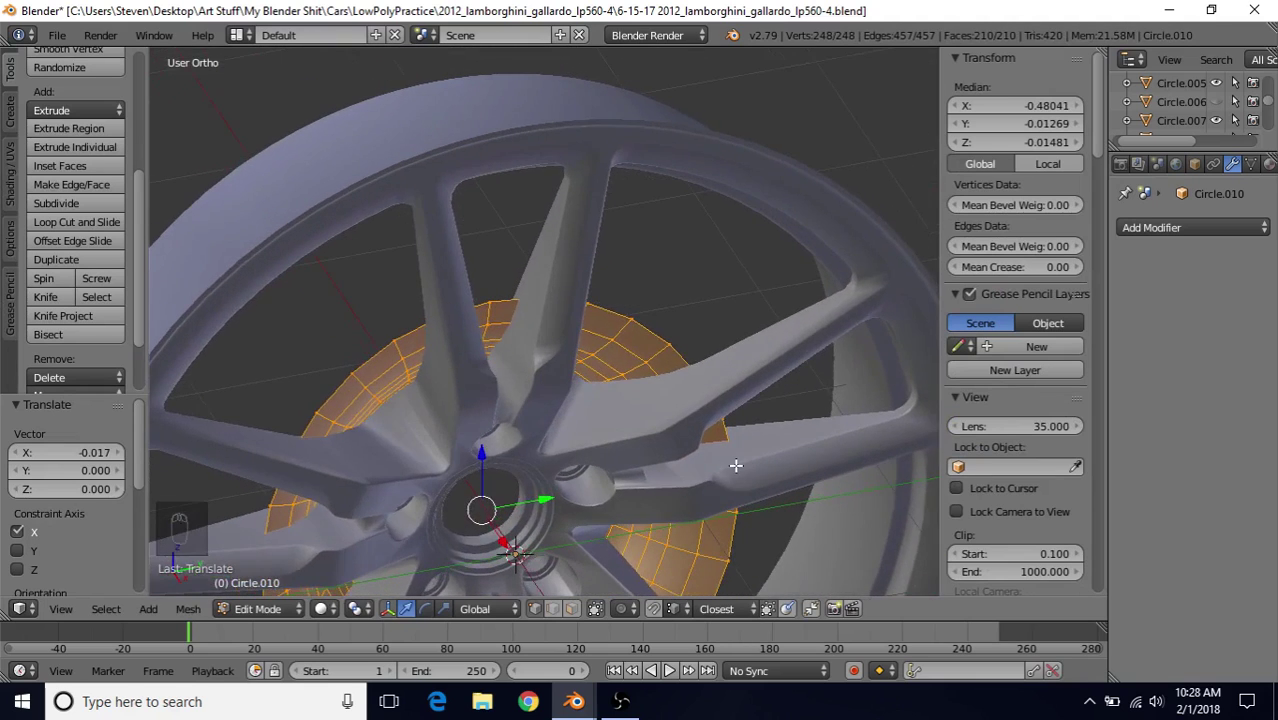
middle_drag(530, 363, 487, 532)
drag(462, 532, 512, 467)
middle_drag(594, 356, 580, 312)
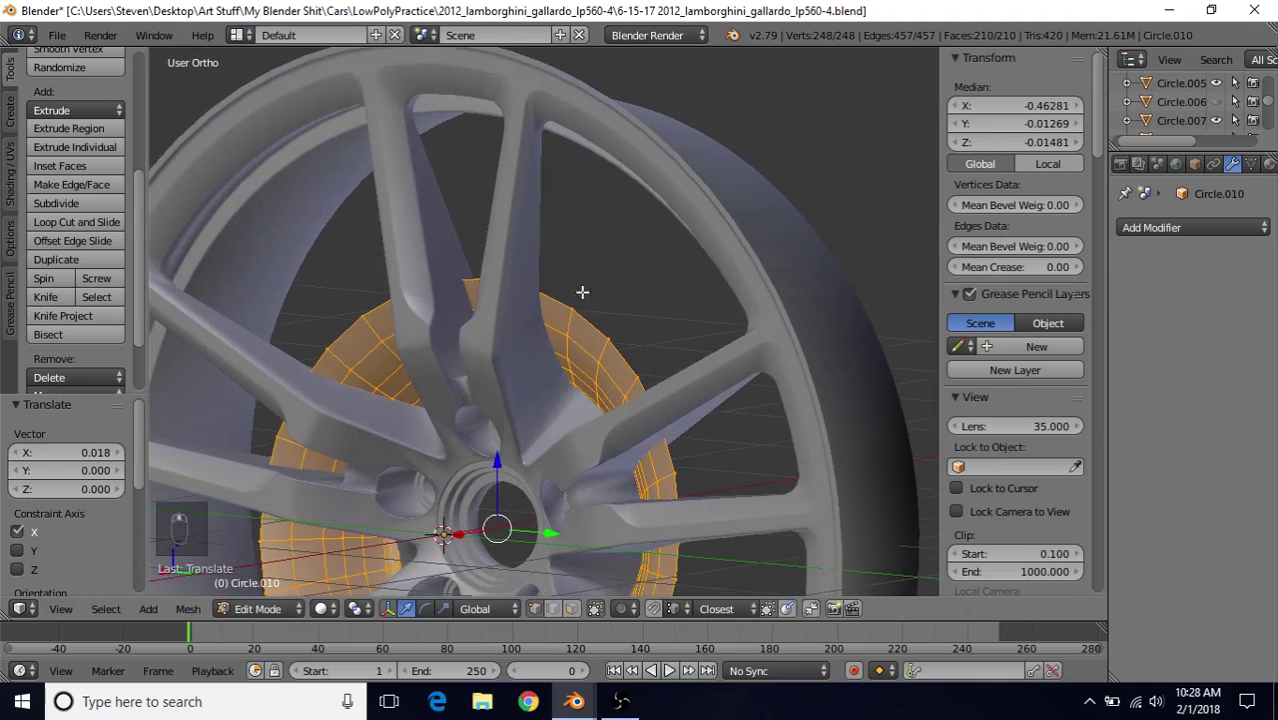
key(Tab)
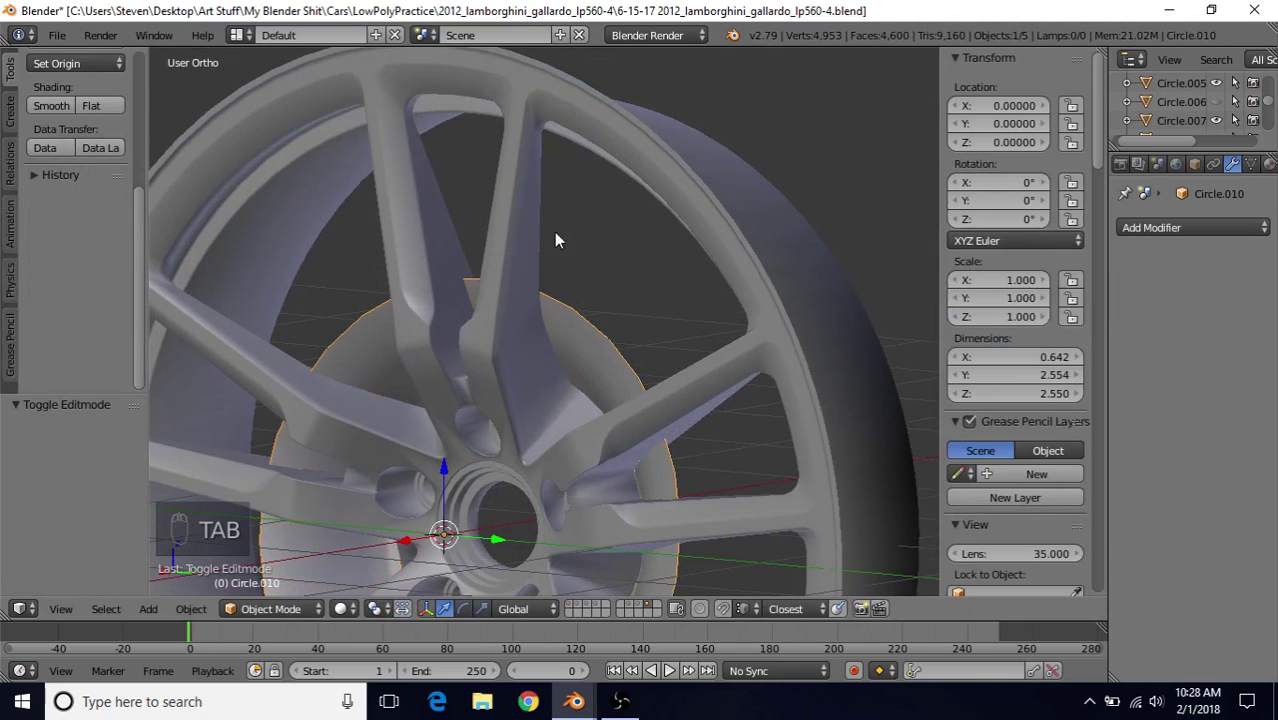
Select the six-vertex path along the spokes' inner back edge on the wheel and move it about 0.13 forward along X
right_click(514, 210)
key(Tab)
middle_drag(501, 304, 613, 379)
scroll(580, 330, up, 2)
right_click(503, 238)
middle_drag(514, 322, 499, 345)
key(z)
key(z)
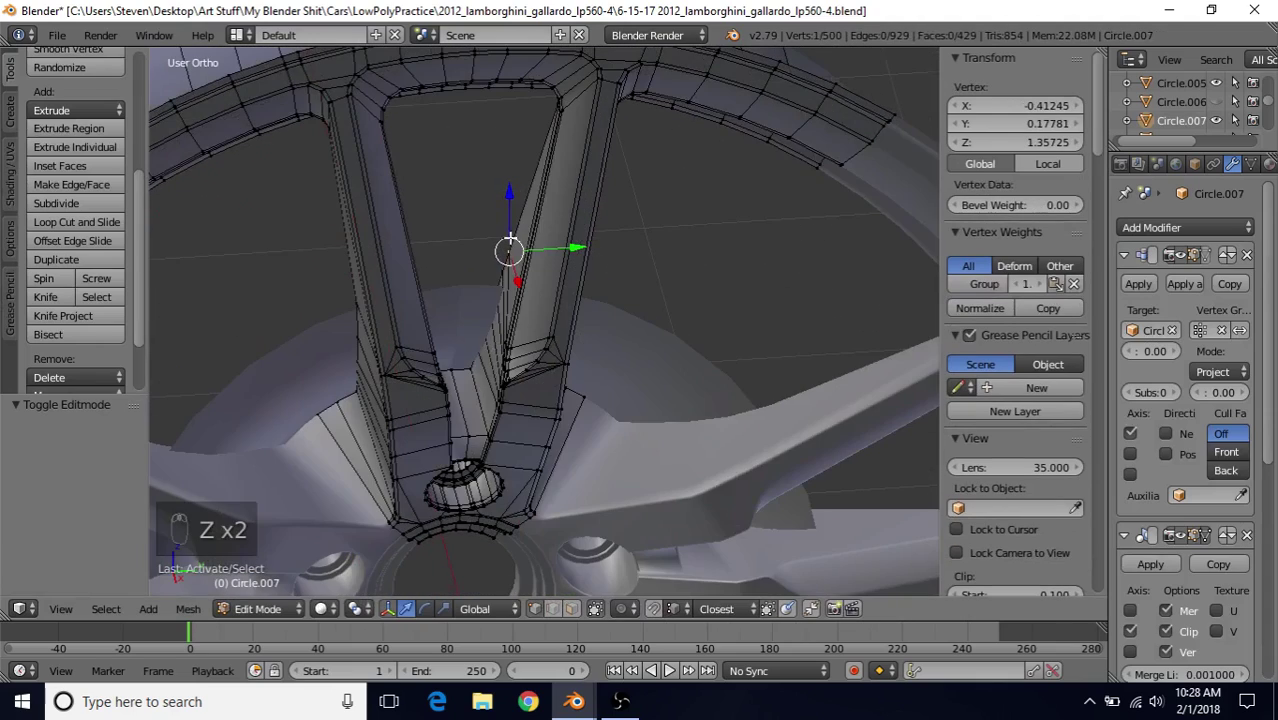
key(z)
ctrl+right_click(472, 345)
middle_drag(474, 342, 650, 349)
key(z)
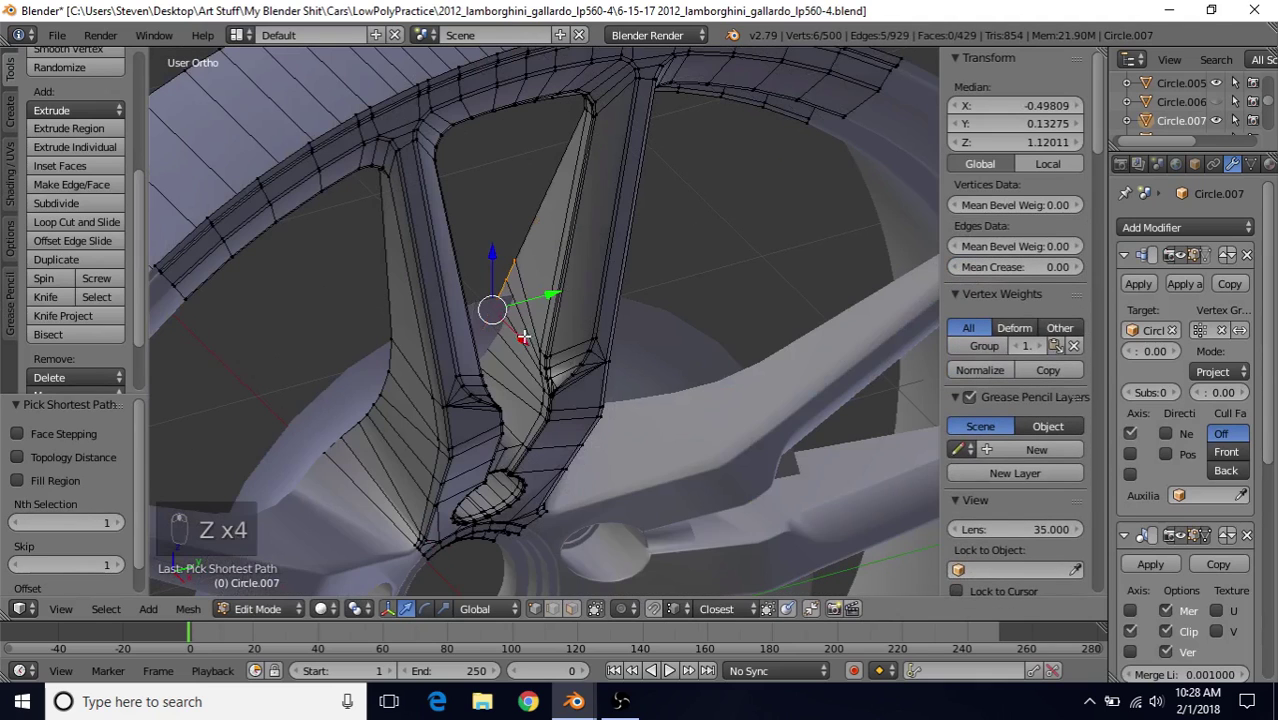
drag(519, 336, 541, 356)
middle_drag(579, 351, 556, 366)
drag(534, 368, 533, 369)
middle_drag(610, 392, 601, 368)
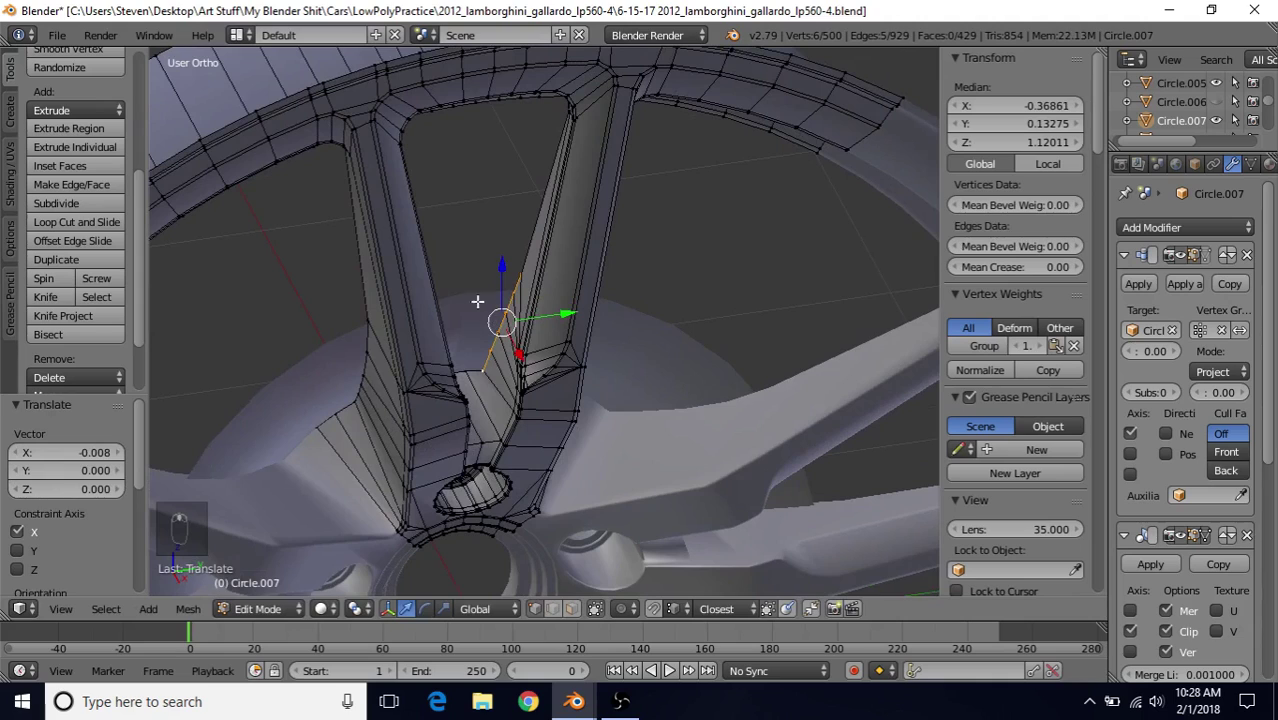
scroll(546, 362, down, 2)
key(Tab)
Remove doubles from the entire mesh of the spun guide disc
middle_drag(628, 365, 572, 259)
scroll(500, 260, up, 2)
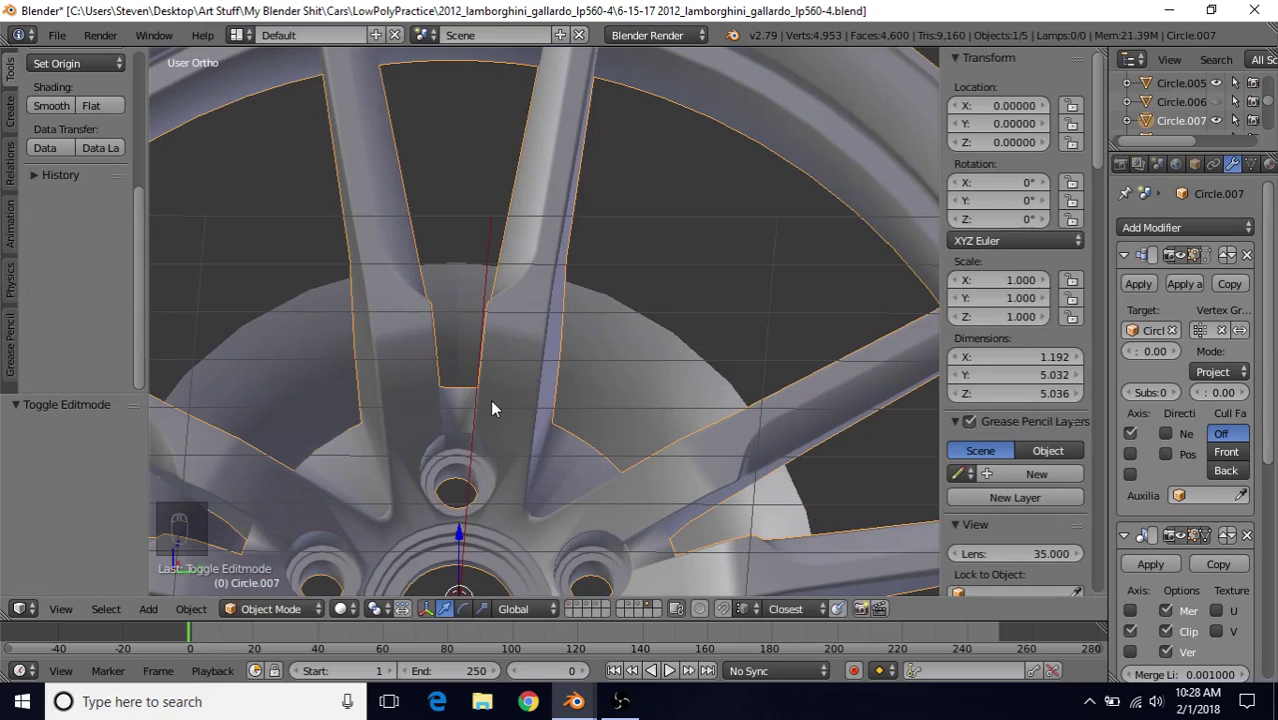
right_click(651, 352)
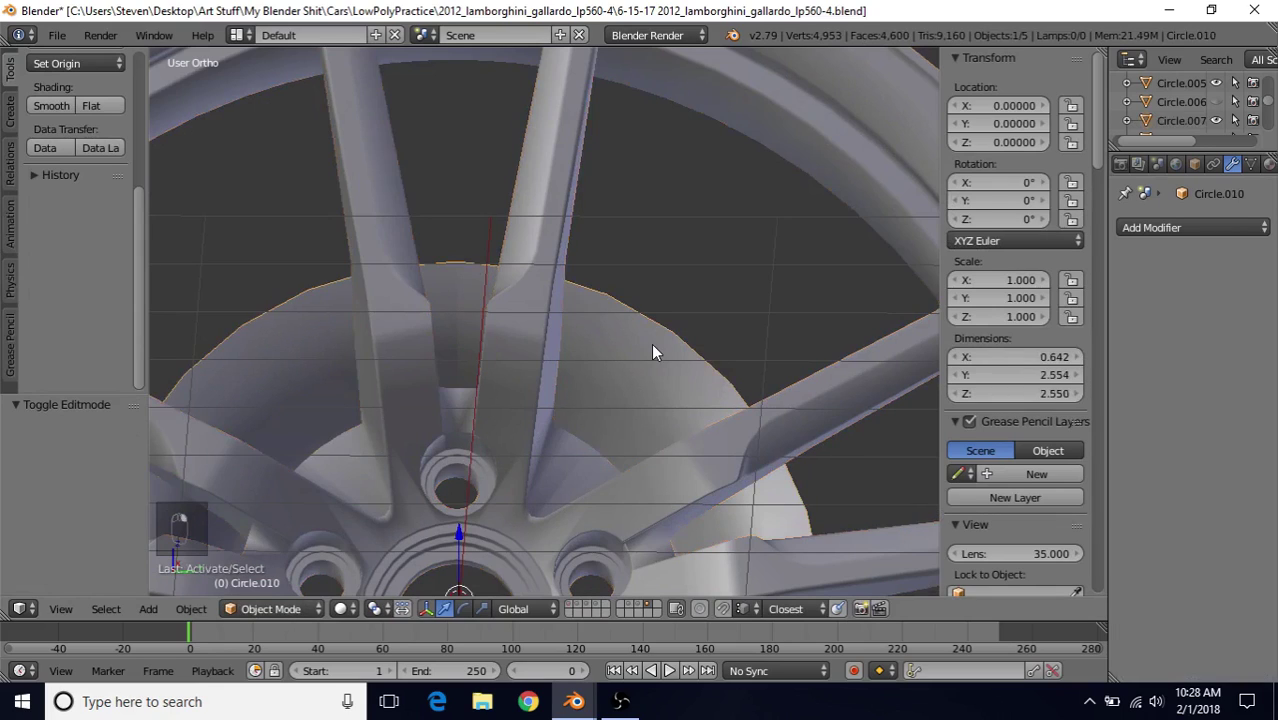
key(Tab)
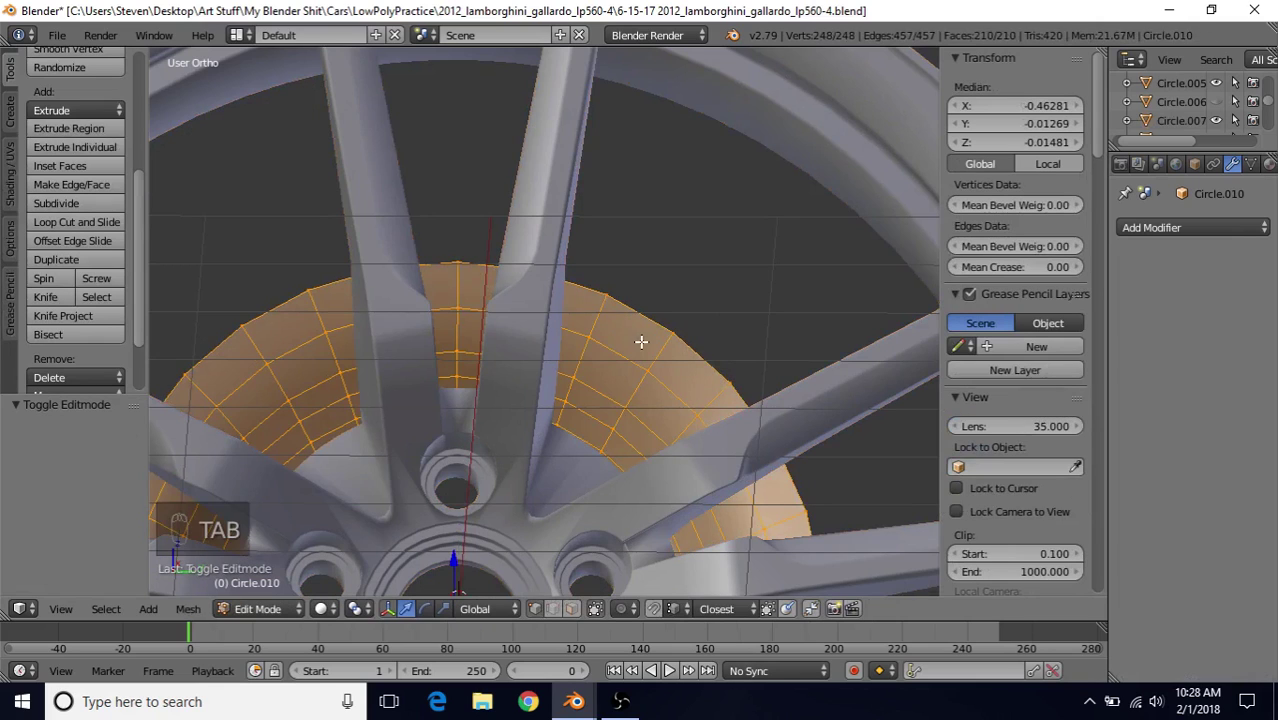
key(a)
key(a)
key(a)
key(a)
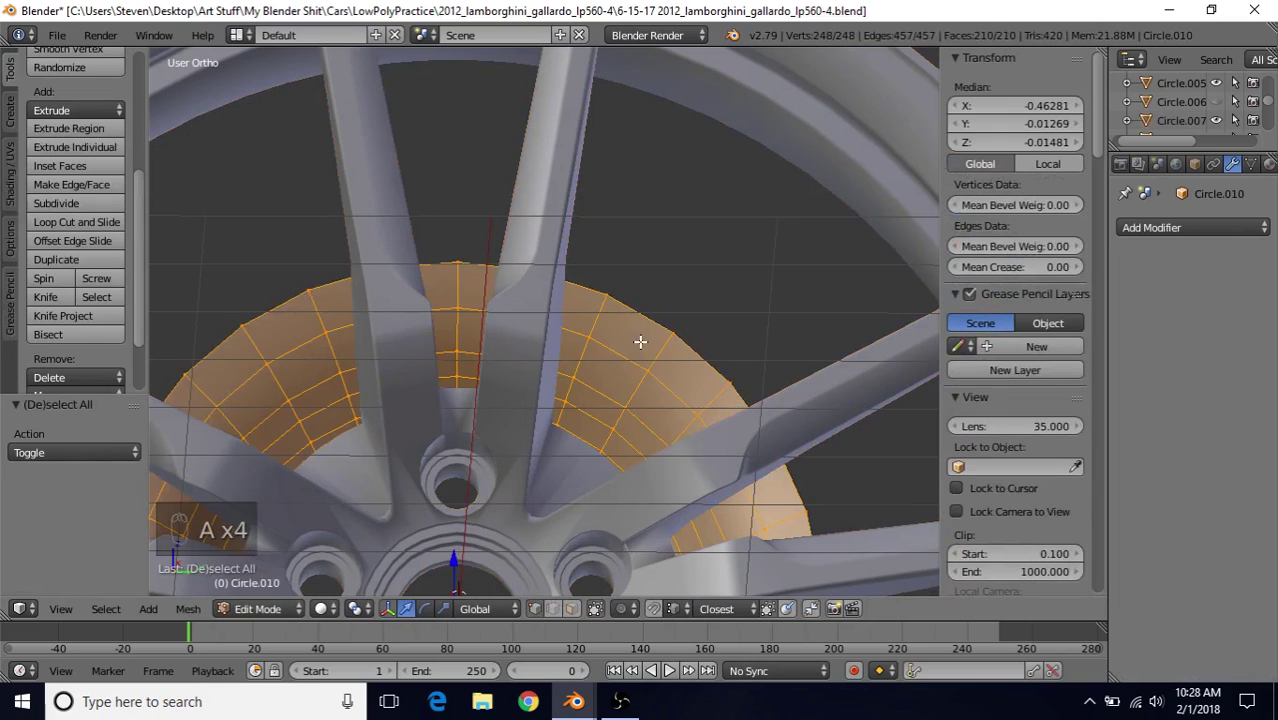
key(w)
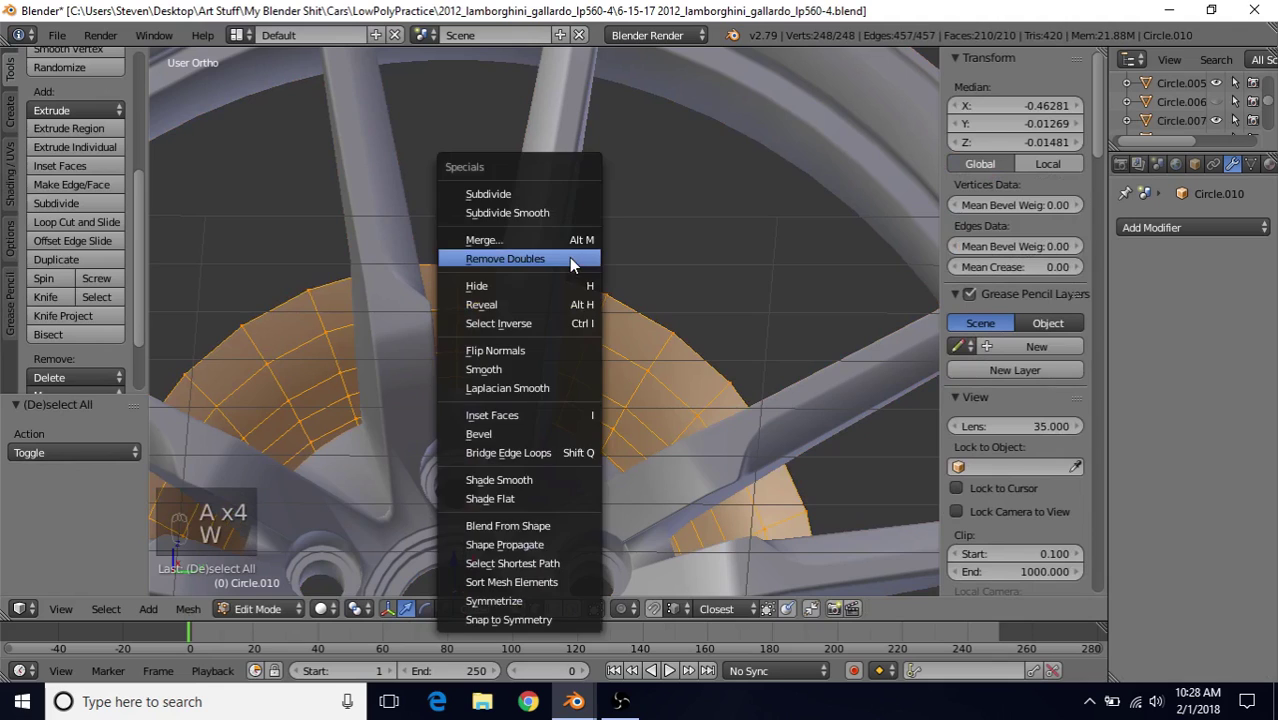
click(569, 257)
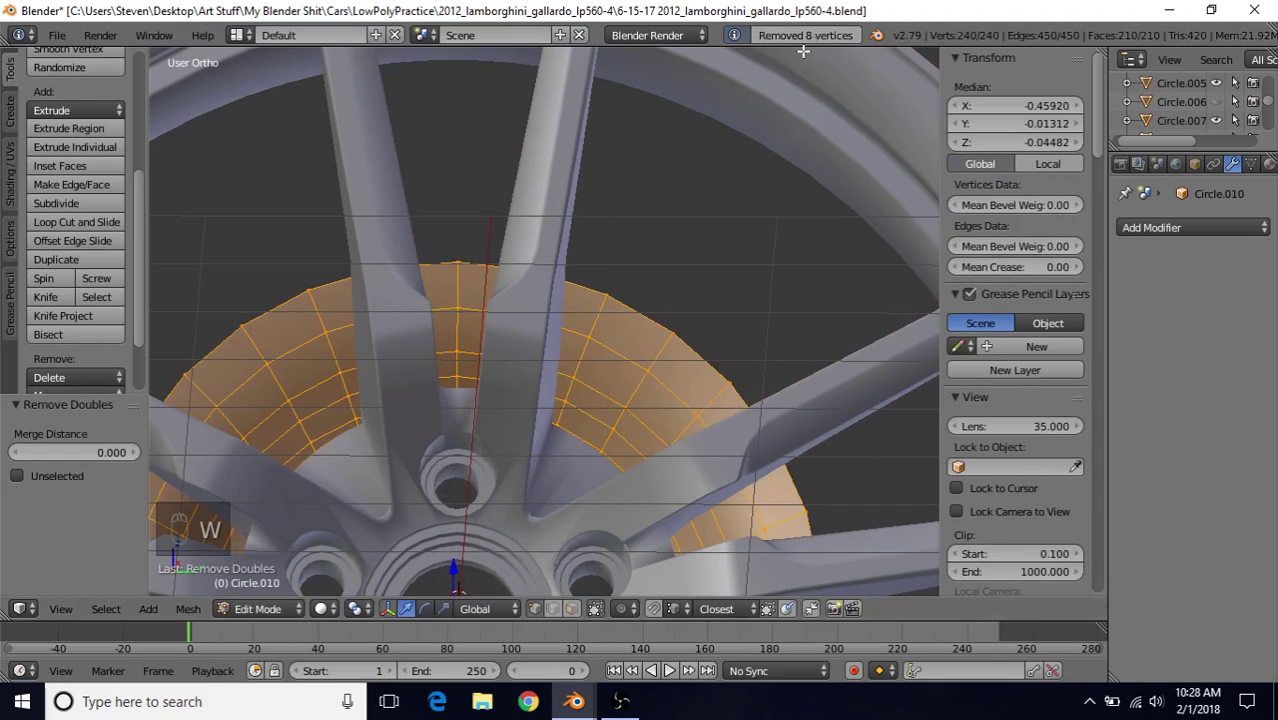
scroll(584, 314, down, 2)
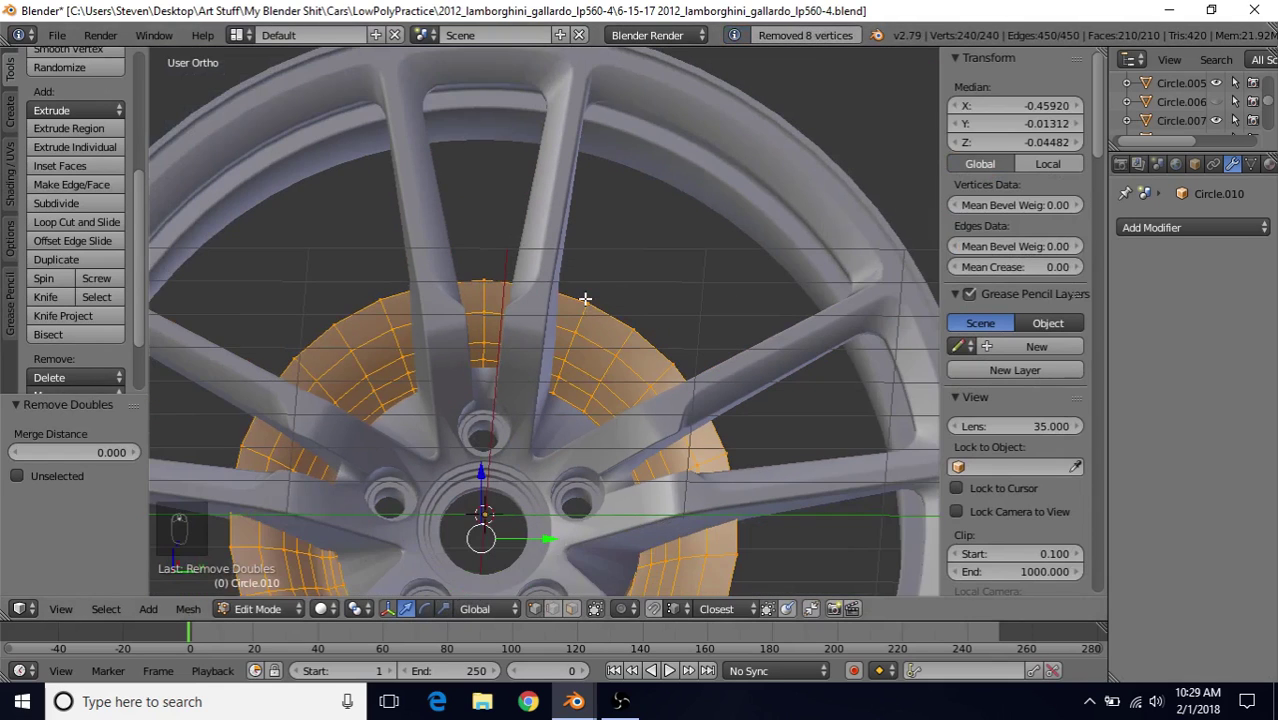
Enable the Negative projection direction in the spoked wheel's Shrinkwrap modifier
key(Tab)
right_click(545, 187)
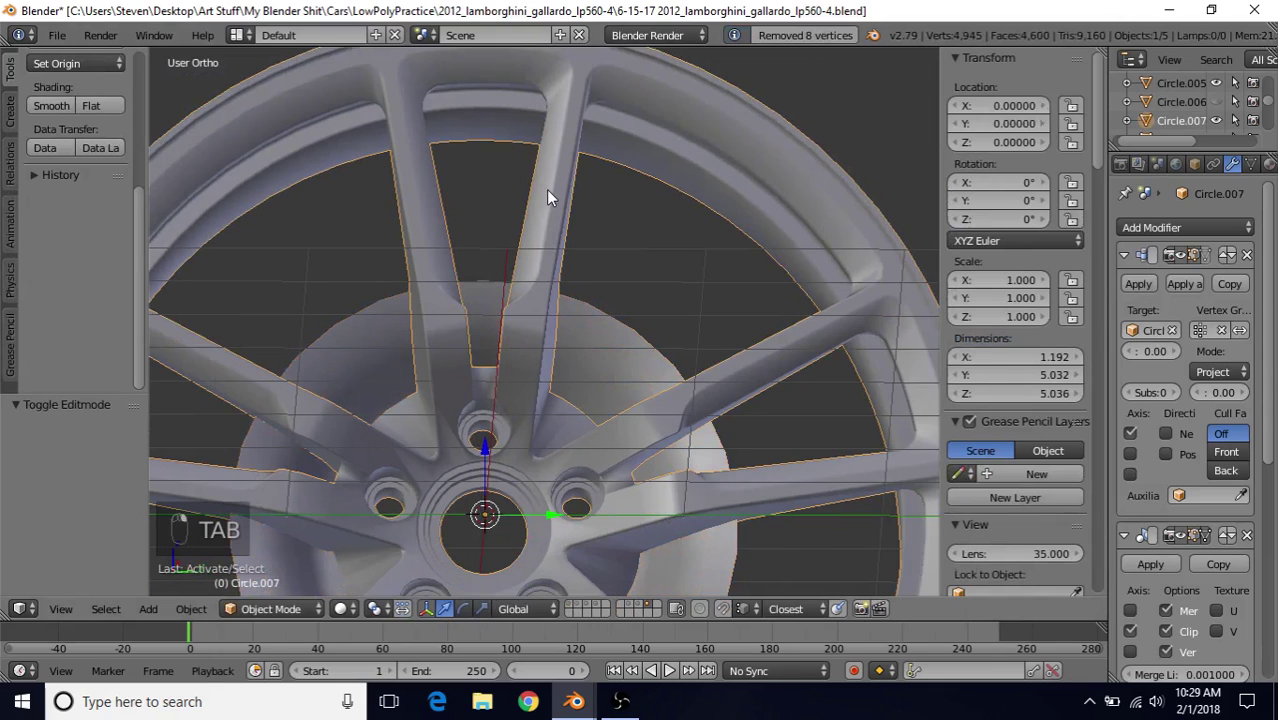
click(1166, 433)
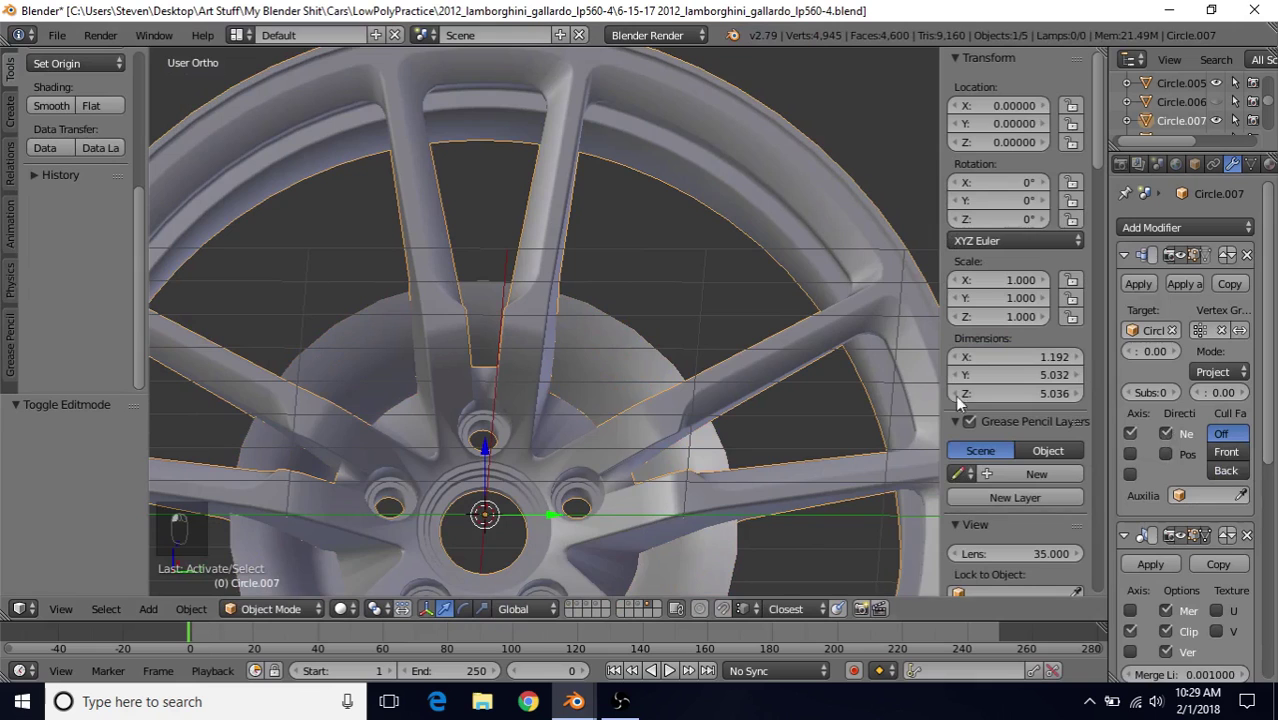
middle_drag(714, 338, 662, 357)
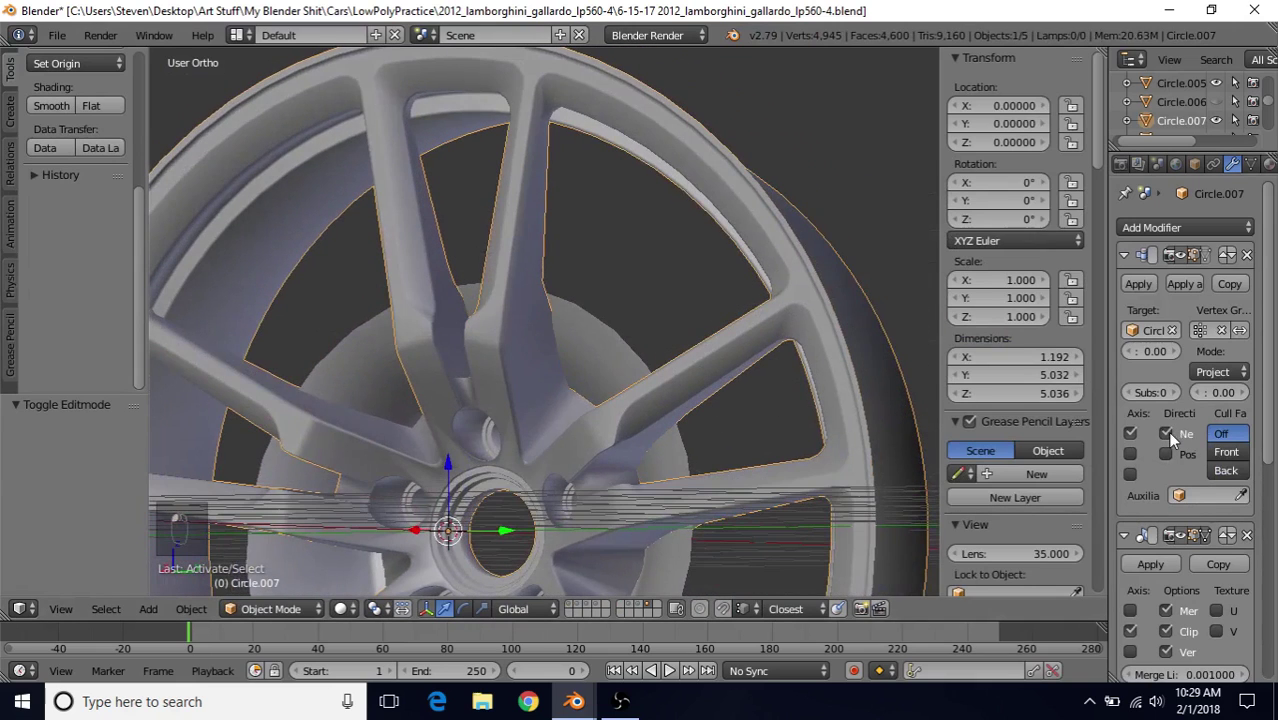
Examine the shrinkwrapped inner back edges of the spokes against the guide disc from several angles
middle_drag(568, 348, 692, 416)
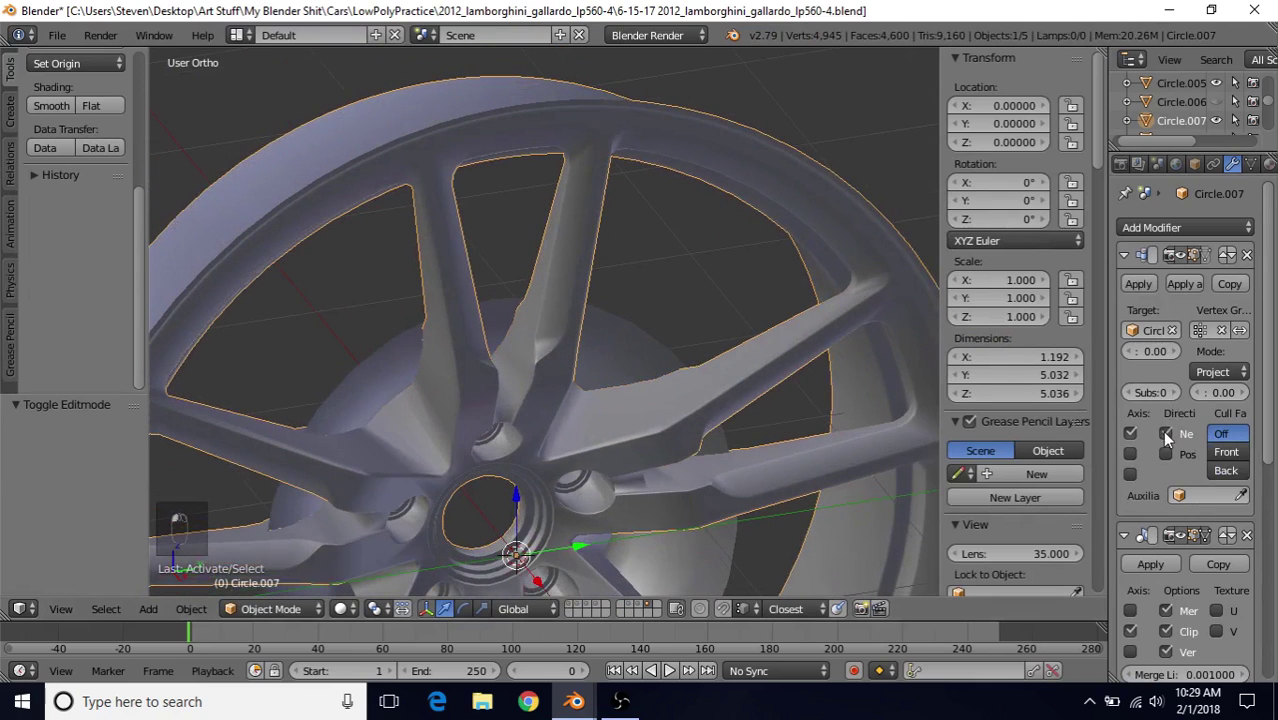
middle_drag(636, 374, 584, 398)
scroll(508, 316, up, 2)
right_click(590, 334)
key(Tab)
key(Tab)
right_click(500, 328)
middle_drag(500, 328, 765, 317)
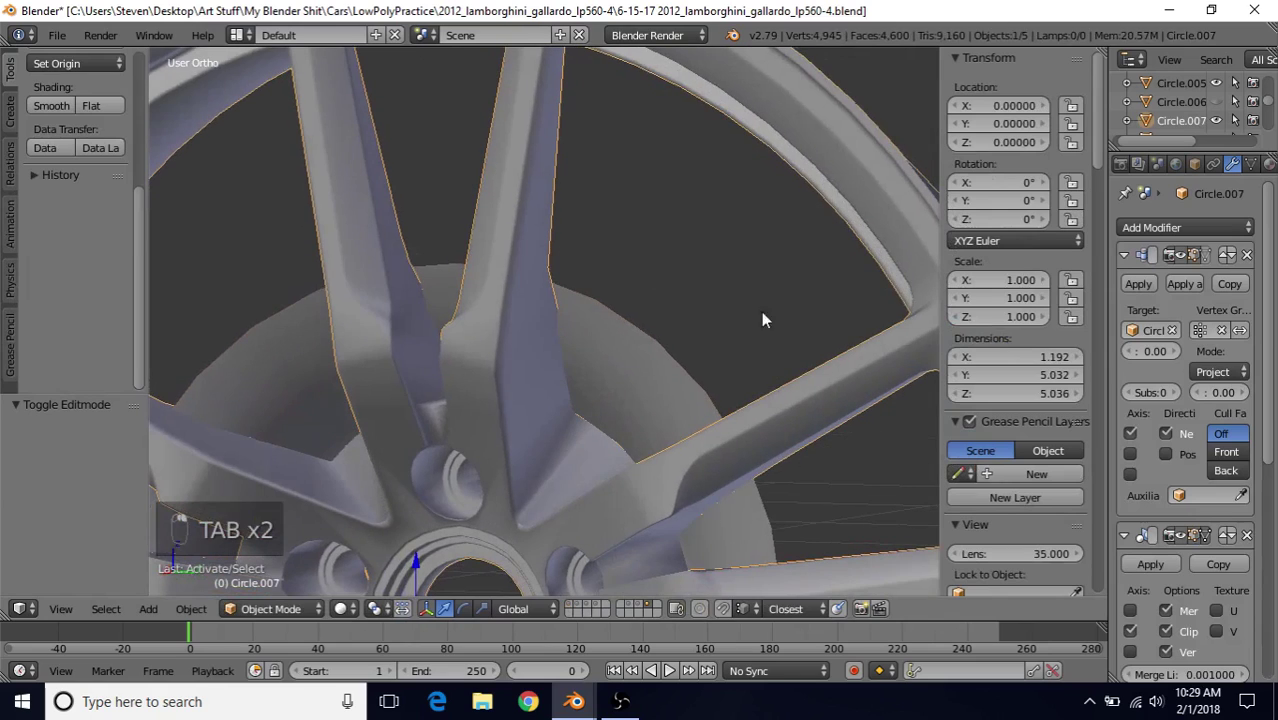
click(1215, 371)
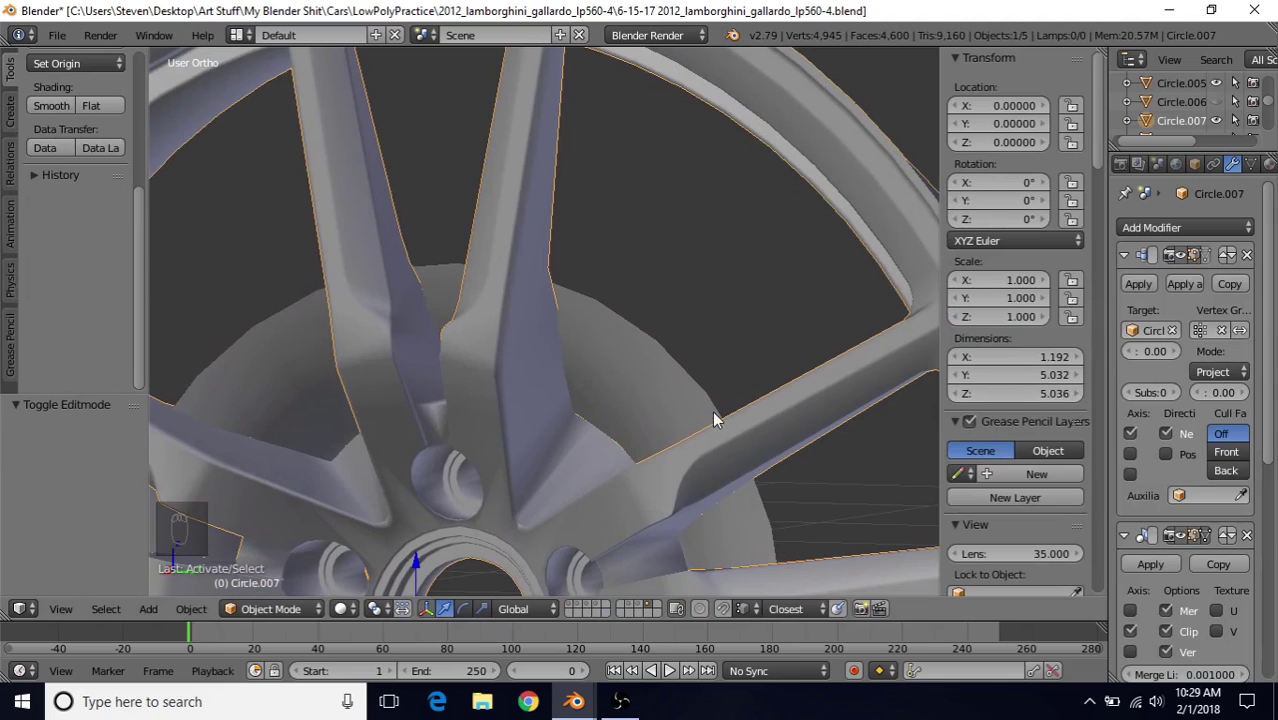
Select the second edge ring from the outside on the guide disc and move it about 0.006 along X
middle_drag(527, 404, 662, 351)
right_click(662, 351)
key(Tab)
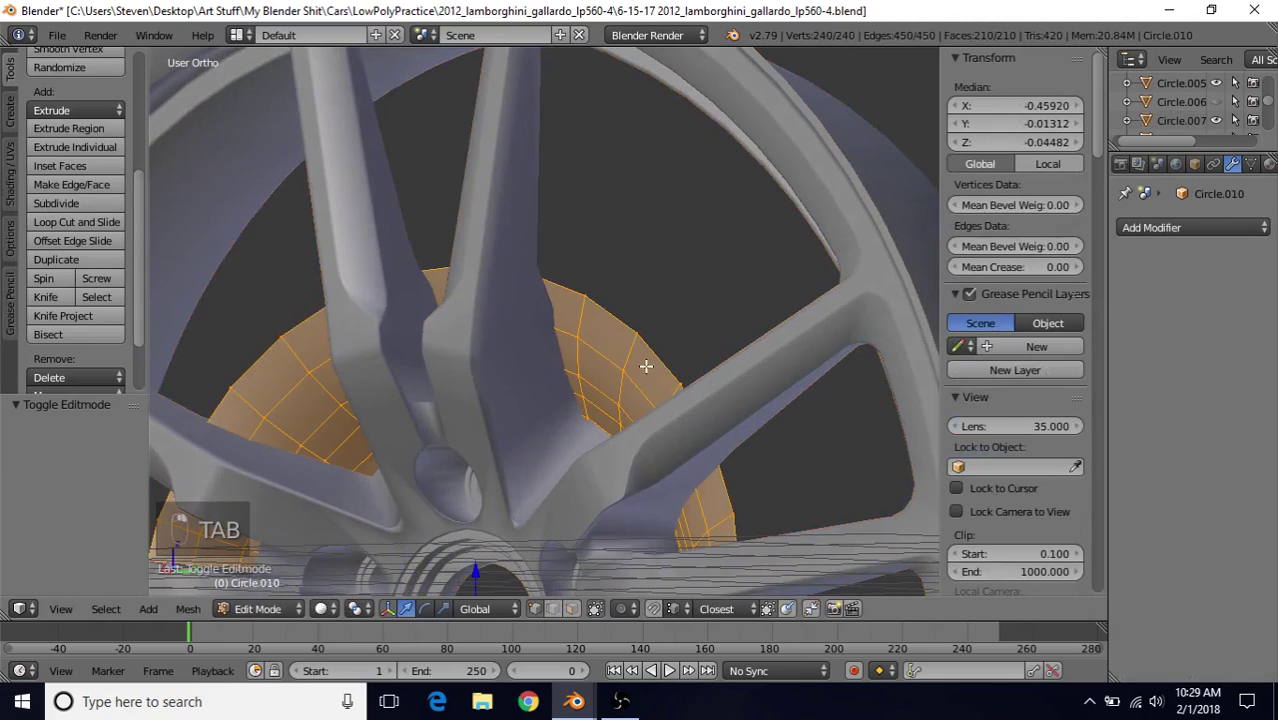
middle_drag(610, 387, 608, 351)
alt+right_click(608, 353)
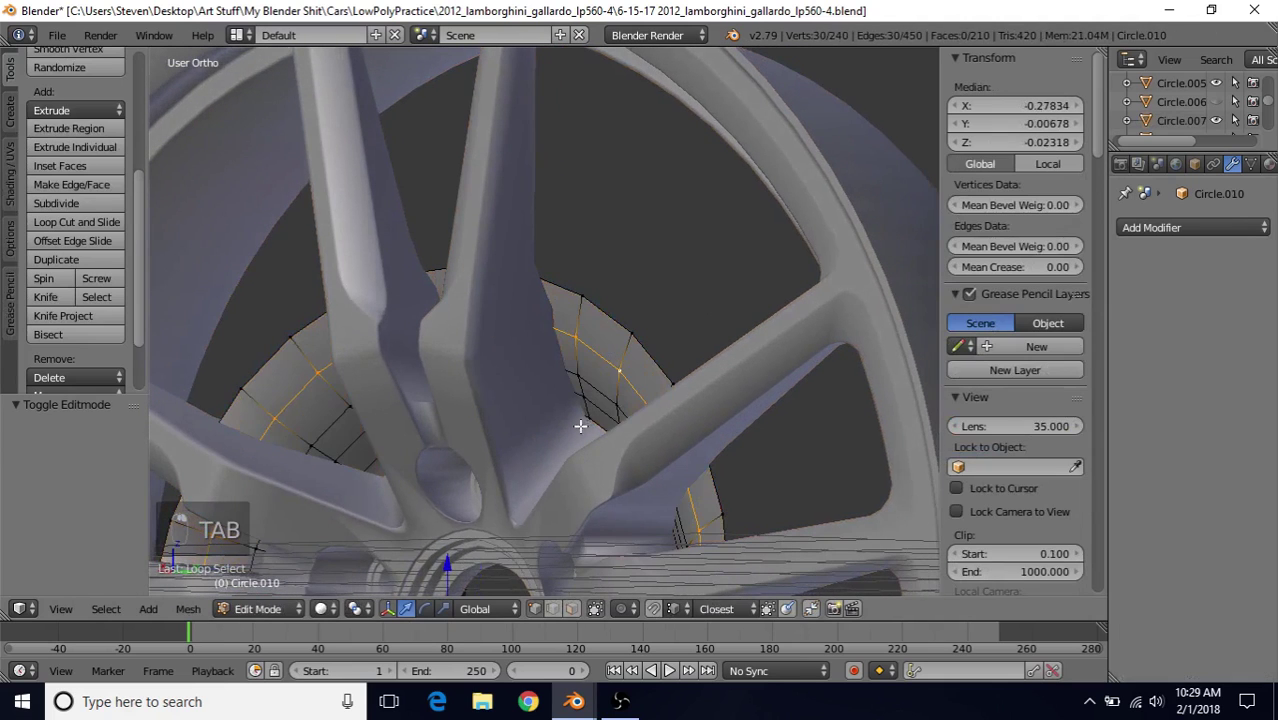
scroll(578, 420, down, 5)
middle_drag(573, 414, 446, 466)
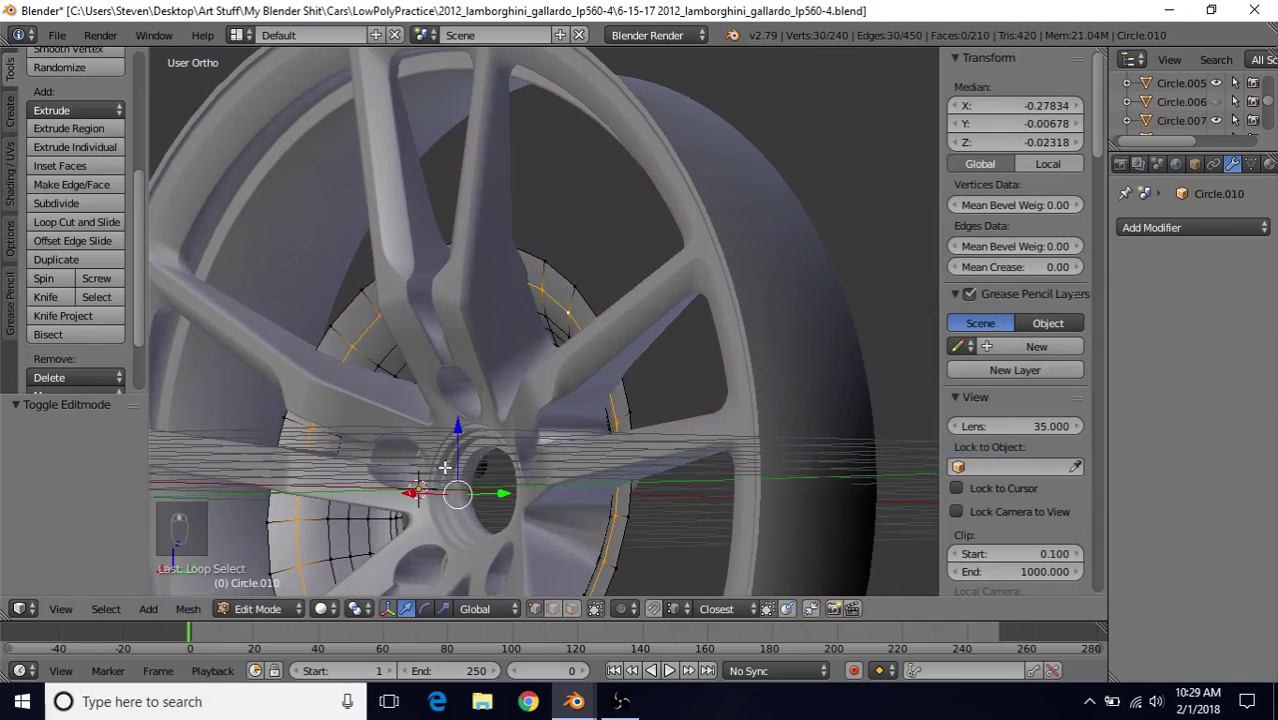
mouse_move(415, 492)
mouse_down()
mouse_move(400, 495)
mouse_move(416, 492)
mouse_up()
Select the third edge ring of the guide disc and move it slightly forward along X
middle_drag(489, 405, 486, 415)
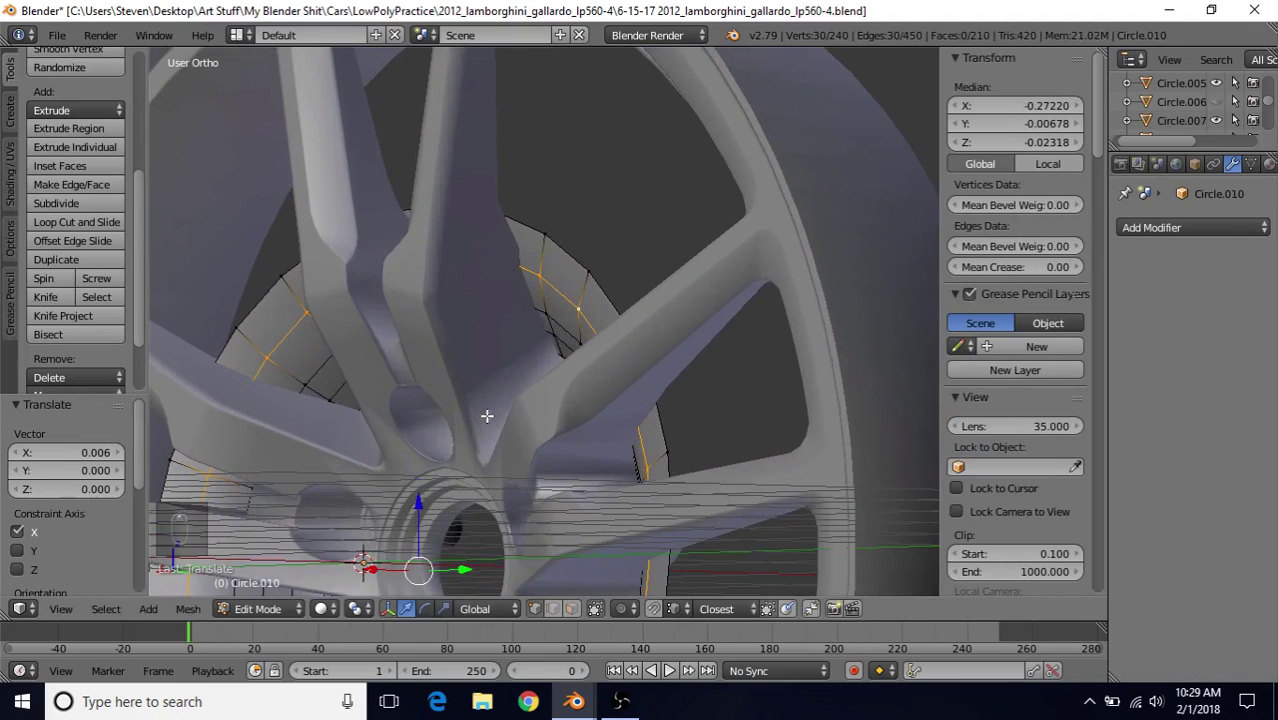
alt+right_click(562, 323)
drag(390, 573, 355, 571)
alt+right_click(562, 253)
middle_drag(470, 287, 457, 305)
key(Tab)
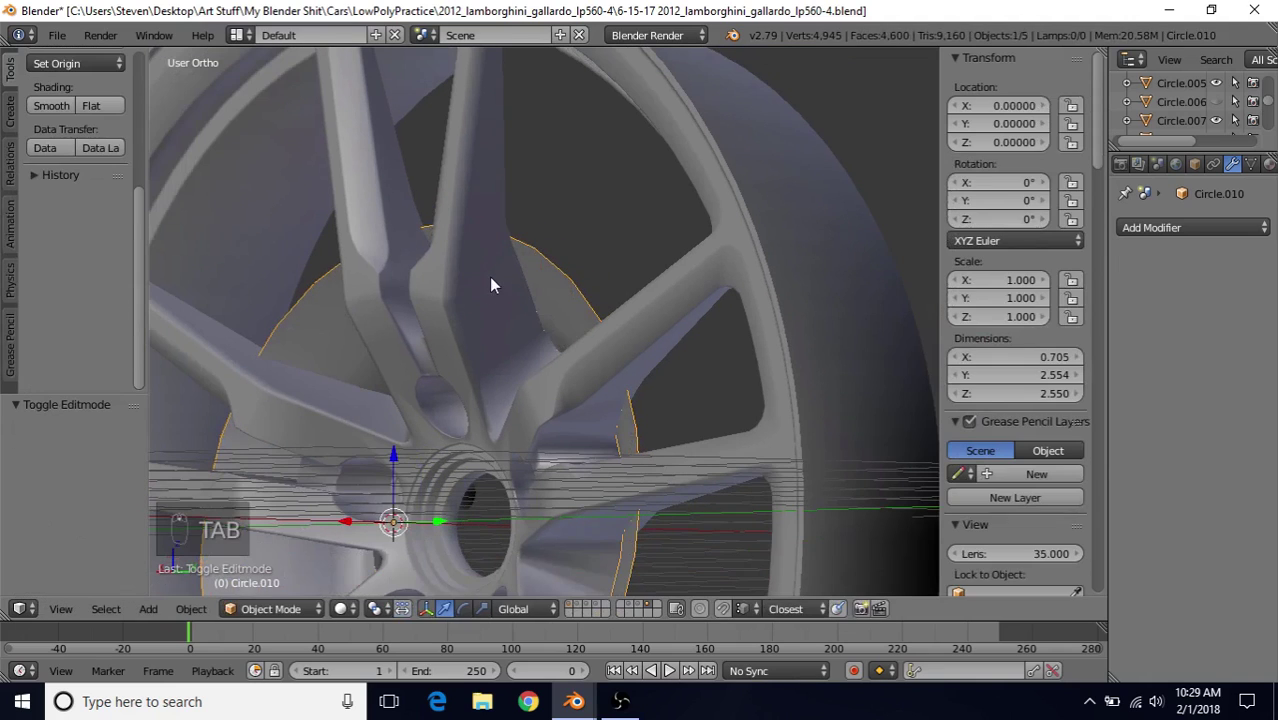
Hide the guide disc to inspect how the spokes' back edges curve, and restore it
right_click(487, 292)
key(Tab)
key(Tab)
right_click(500, 368)
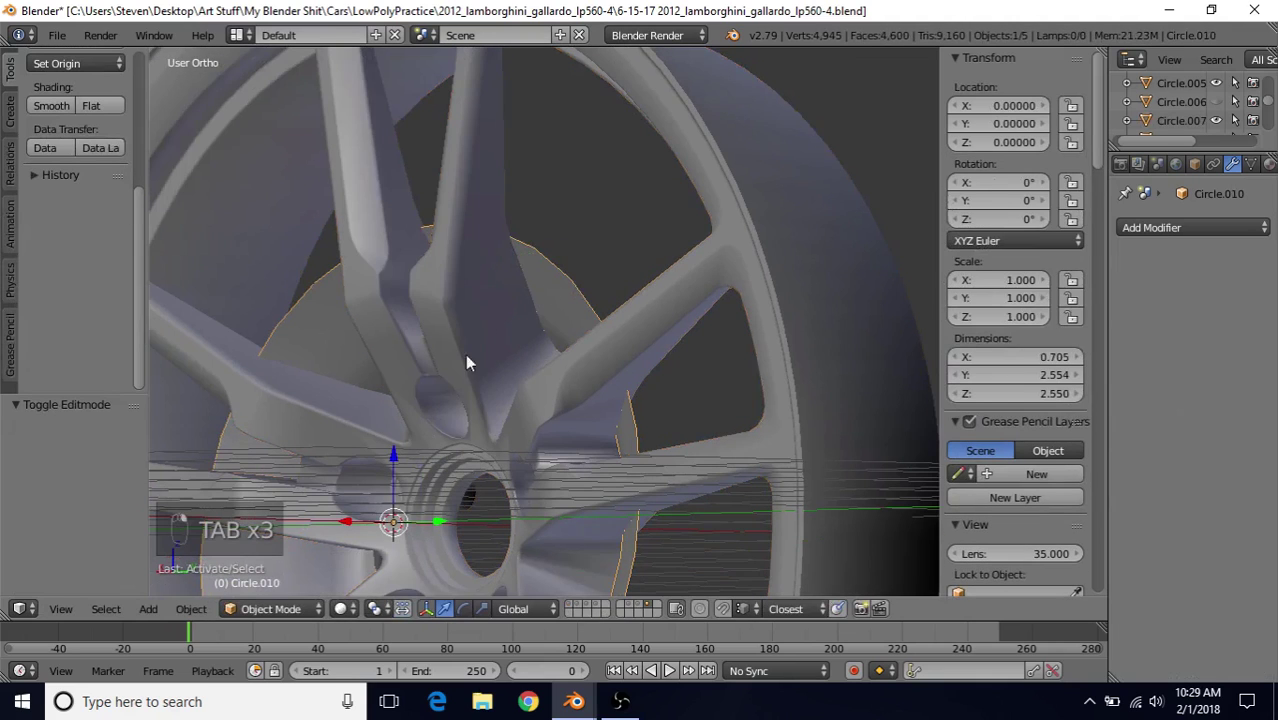
key(h)
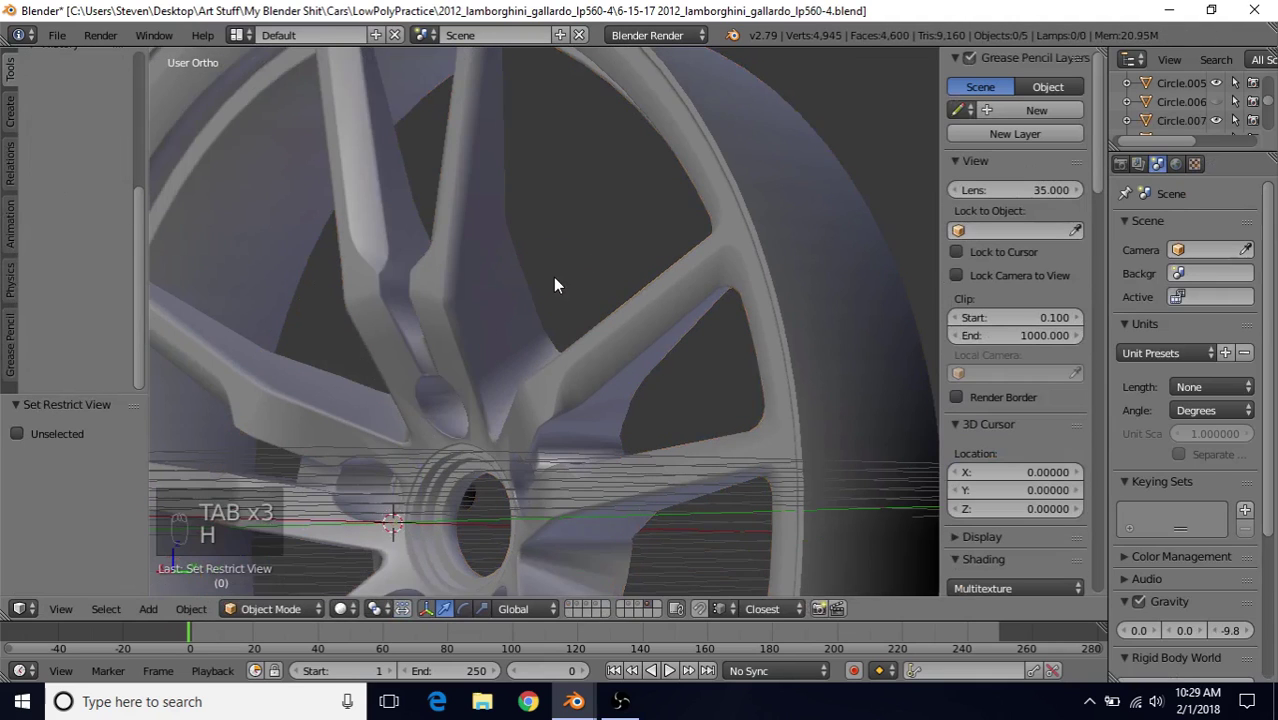
middle_drag(481, 309, 511, 312)
scroll(520, 310, down, 5)
scroll(511, 312, up, 2)
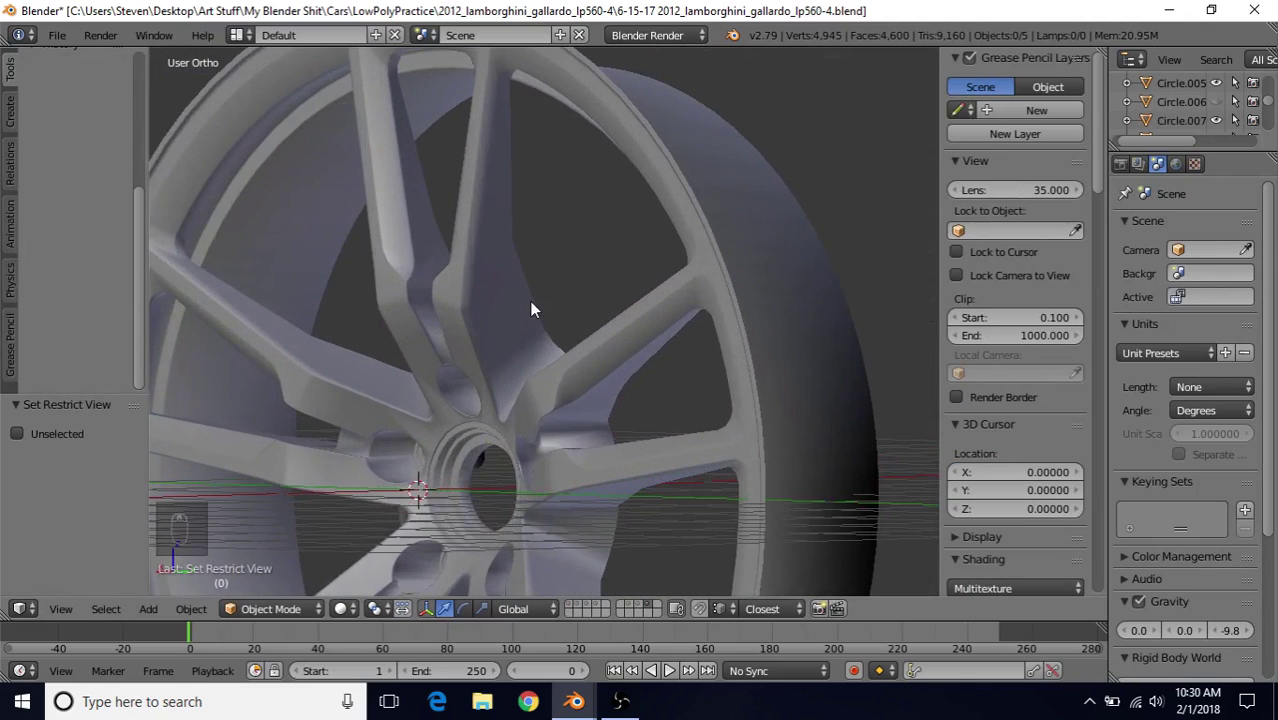
key(ctrl+z)
Move the guide disc's second edge ring from the outside about 0.047 forward along X
middle_drag(557, 318, 491, 245)
key(Tab)
alt+click(560, 294)
middle_drag(562, 291, 442, 431)
drag(395, 527, 540, 302)
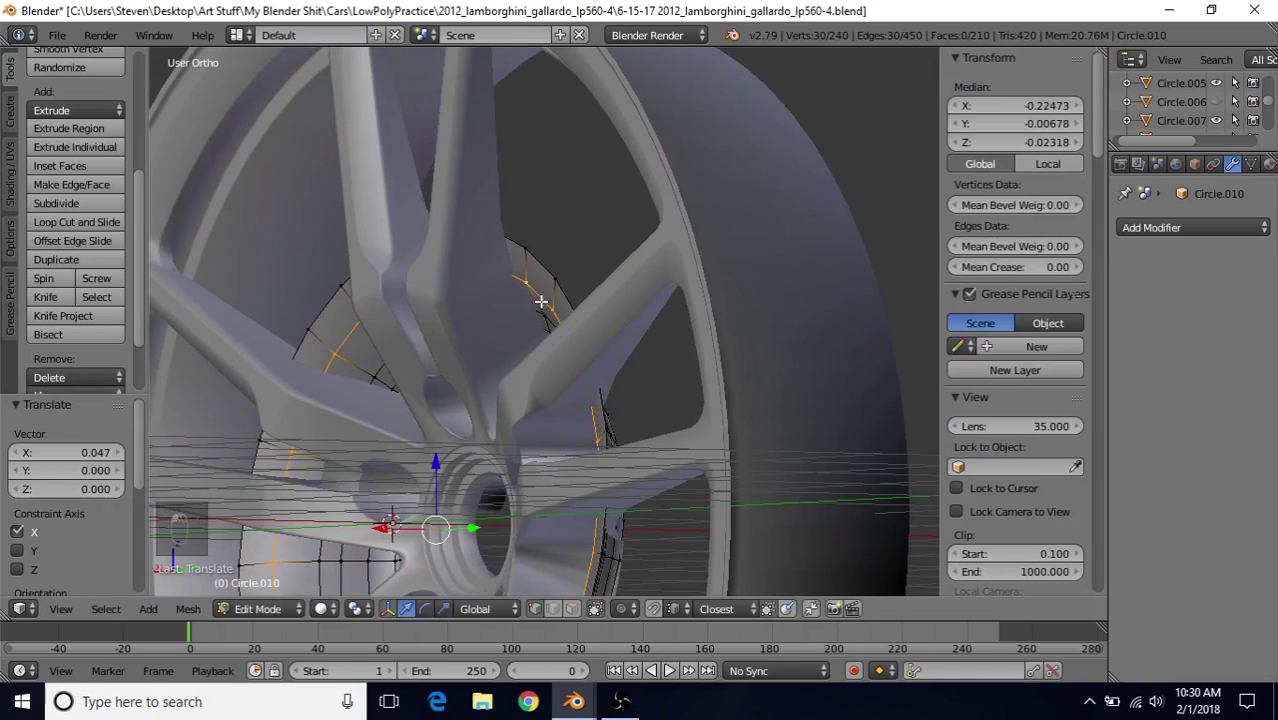
Move the guide disc's third edge ring about 0.035 forward along X
middle_drag(540, 302, 563, 292)
alt+click(554, 318)
drag(418, 531, 410, 533)
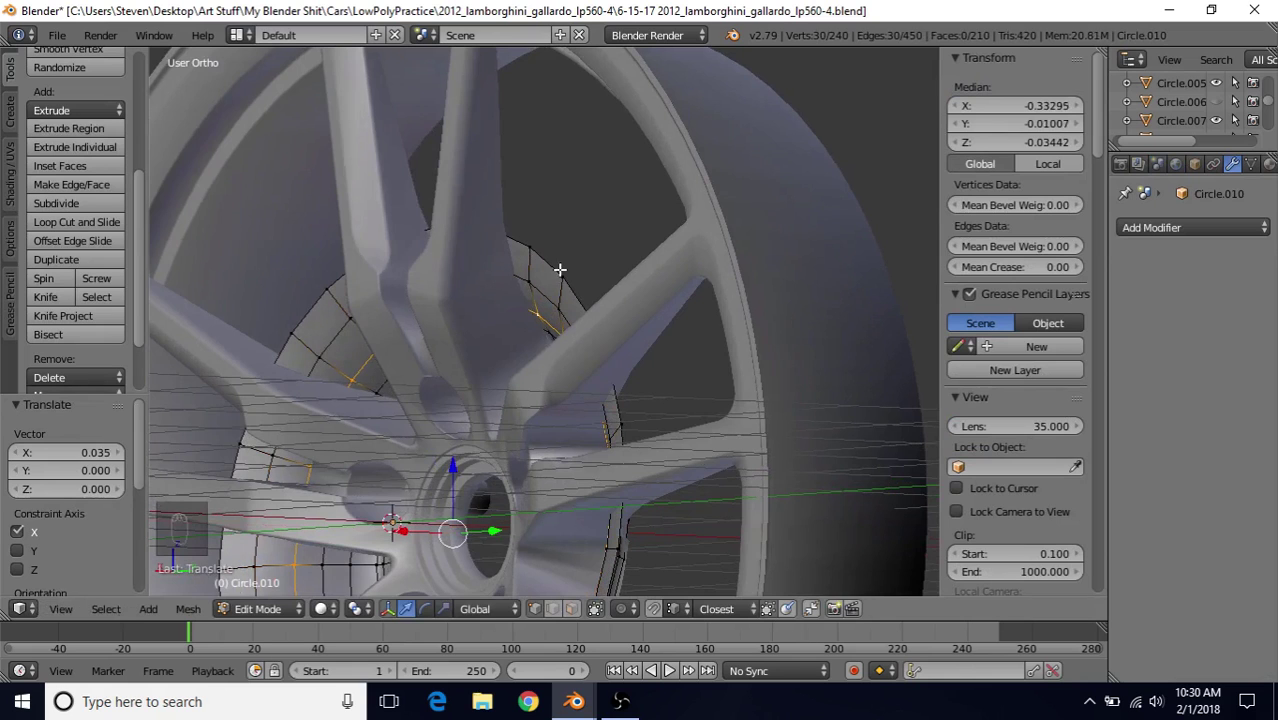
Select the fourth edge ring of the guide disc and move it about 0.028 forward along X
middle_drag(556, 271, 593, 262)
scroll(593, 262, up, 2)
alt+click(563, 348)
scroll(563, 348, down, 3)
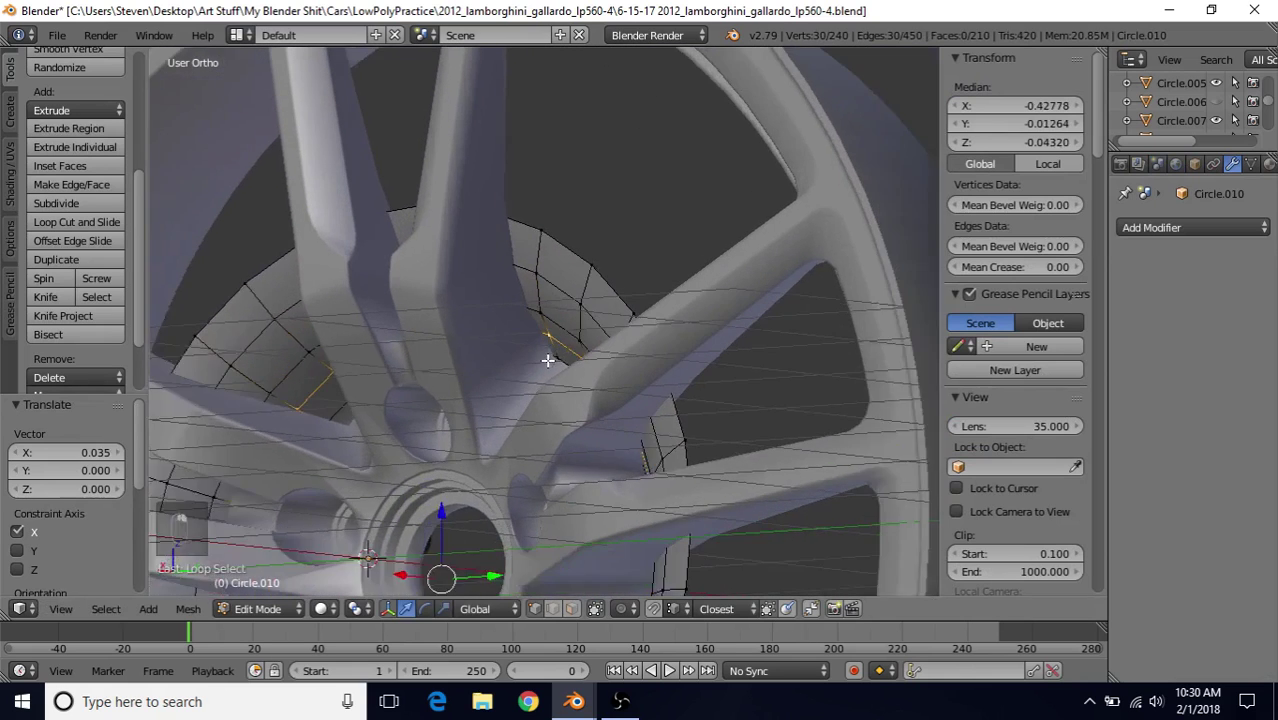
middle_drag(563, 348, 526, 372)
scroll(520, 385, up, 3)
drag(401, 577, 392, 580)
middle_drag(392, 580, 559, 228)
scroll(519, 237, down, 2)
middle_drag(539, 291, 409, 276)
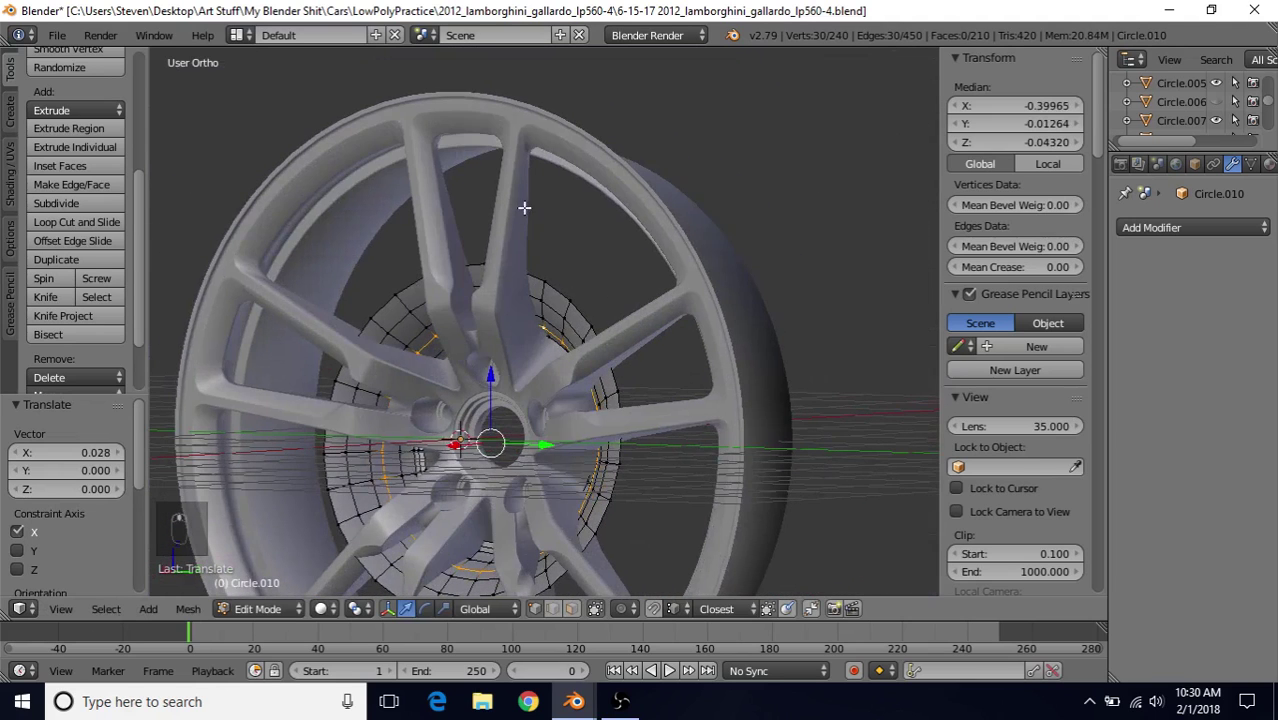
Hide the guide disc again to check the spokes' inner back edges up close, and bring it back
scroll(531, 297, up, 5)
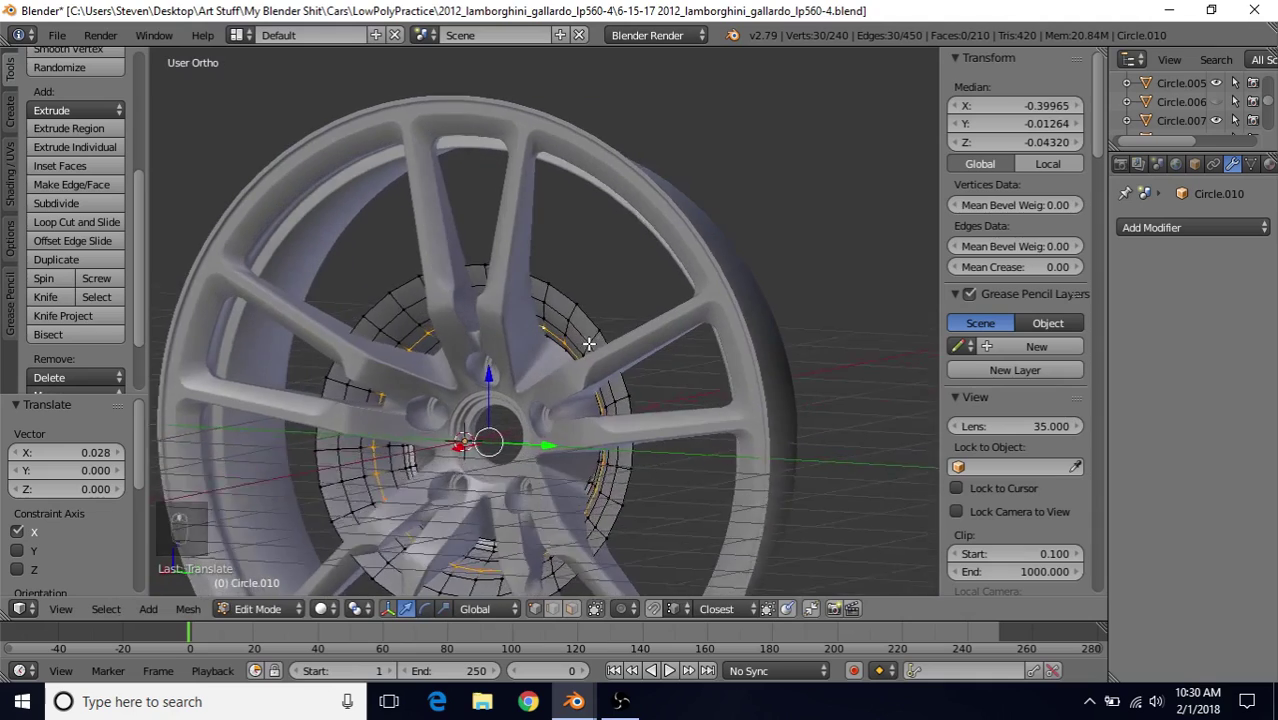
key(Tab)
scroll(579, 324, up, 1)
middle_drag(524, 337, 560, 207)
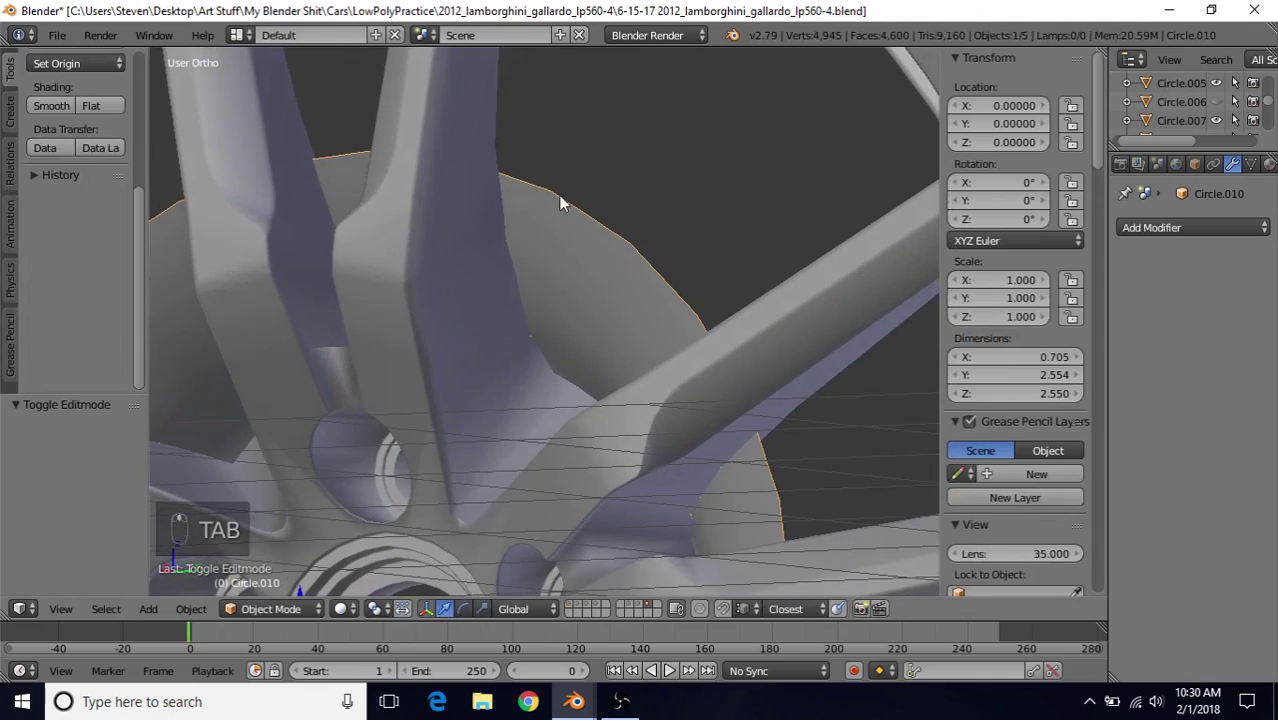
key(h)
middle_drag(544, 291, 510, 213)
mouse_move(528, 327)
middle_down()
mouse_move(524, 302)
mouse_move(571, 285)
mouse_move(688, 328)
mouse_move(688, 393)
mouse_move(556, 283)
mouse_move(571, 374)
mouse_move(563, 267)
mouse_move(559, 324)
mouse_move(505, 255)
middle_up()
key(ctrl+z)
Shift the guide disc's fifth edge ring along X and move its outermost ring about 0.010 forward
key(Tab)
key(z)
alt+right_click(590, 318)
key(z)
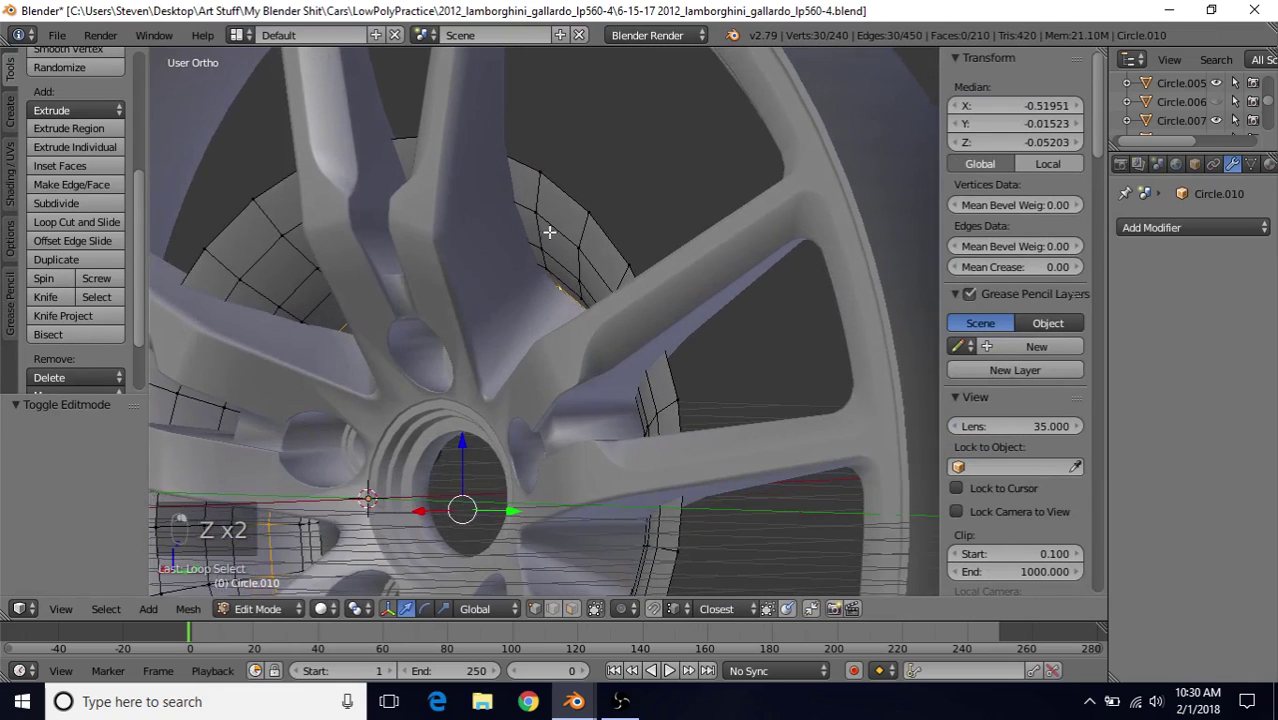
drag(423, 514, 357, 503)
alt+right_click(551, 237)
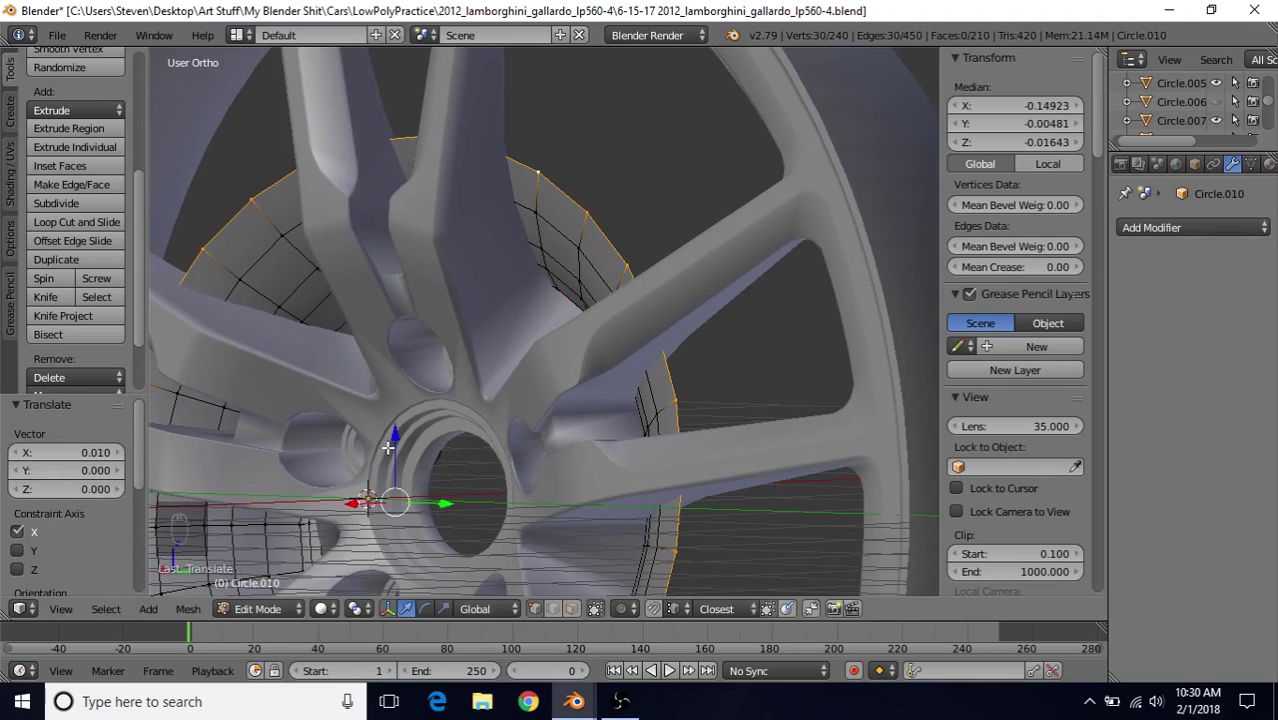
Inspect the reshaped spoke edges with the guide disc hidden, and undo the hiding
middle_drag(385, 451, 438, 330)
alt+right_click(550, 267)
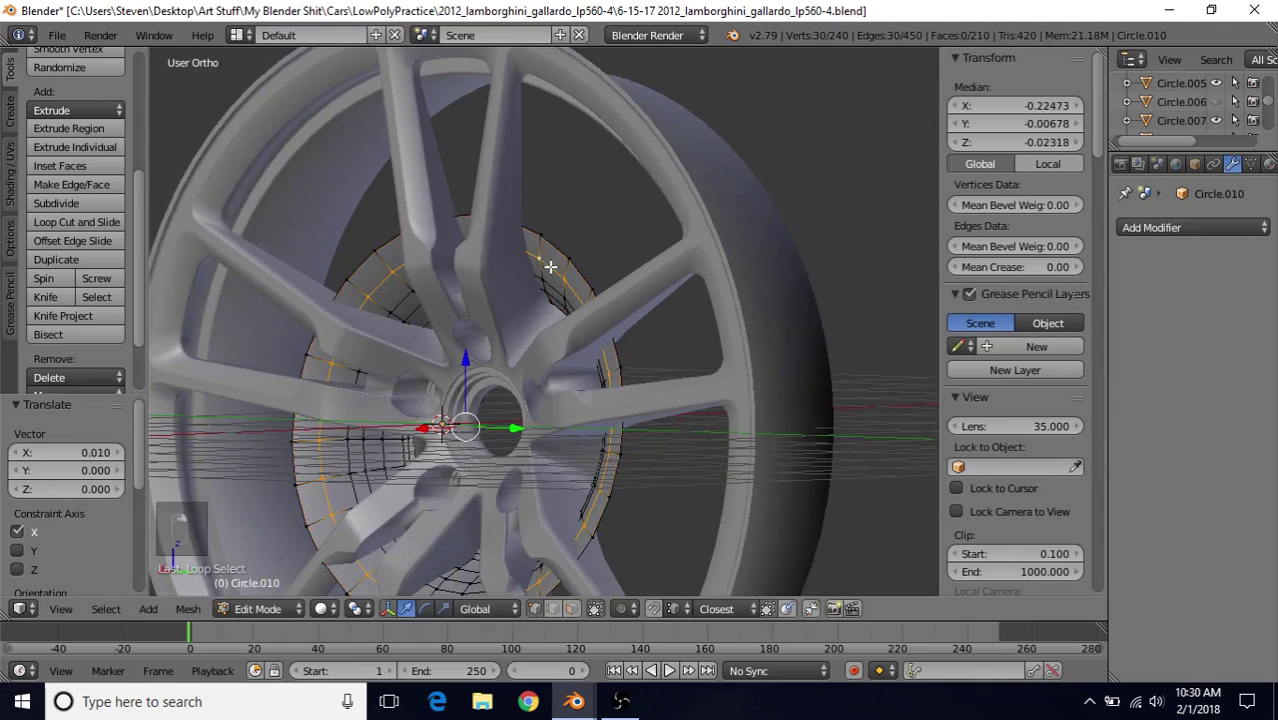
key(Tab)
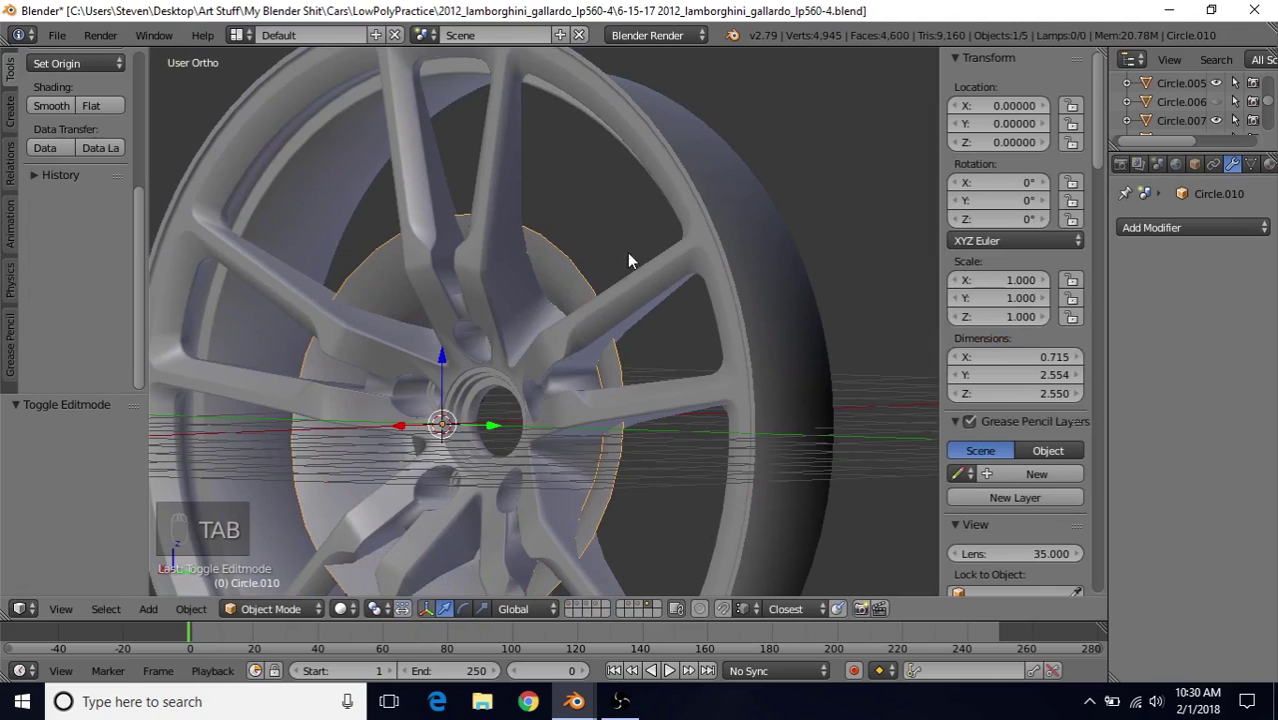
key(h)
middle_drag(551, 277, 552, 313)
scroll(517, 333, up, 4)
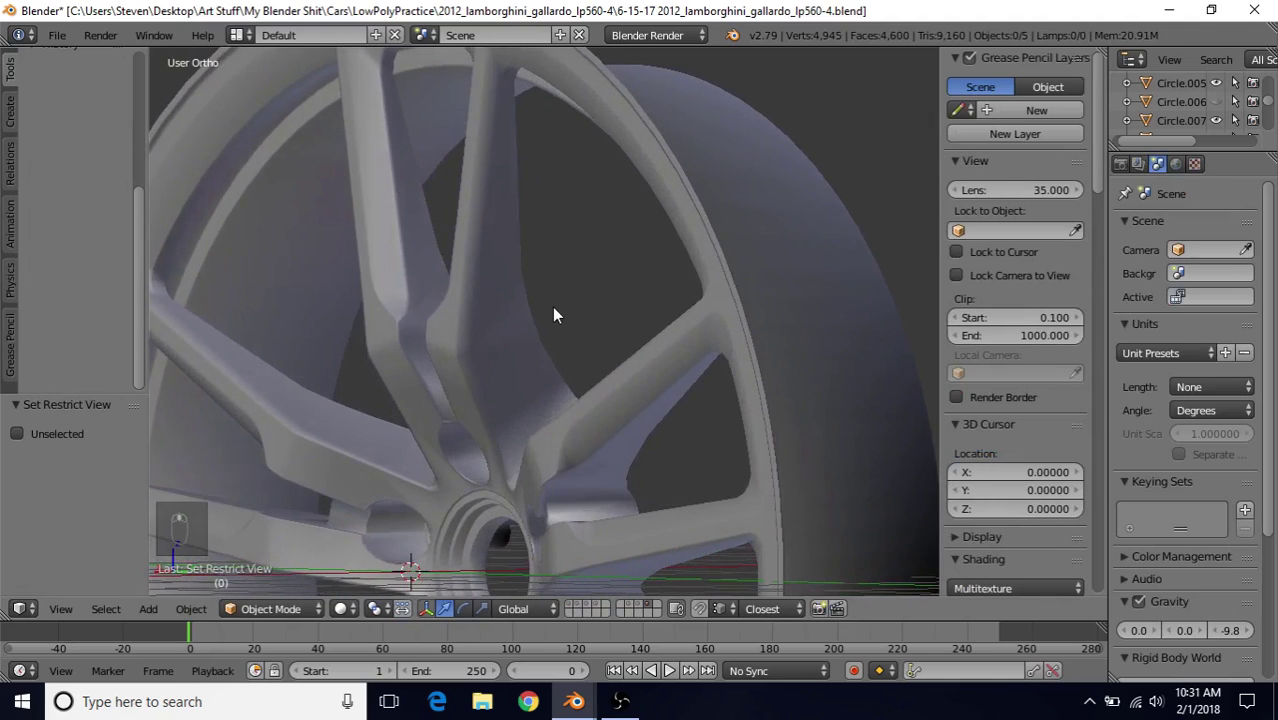
key(ctrl+z)
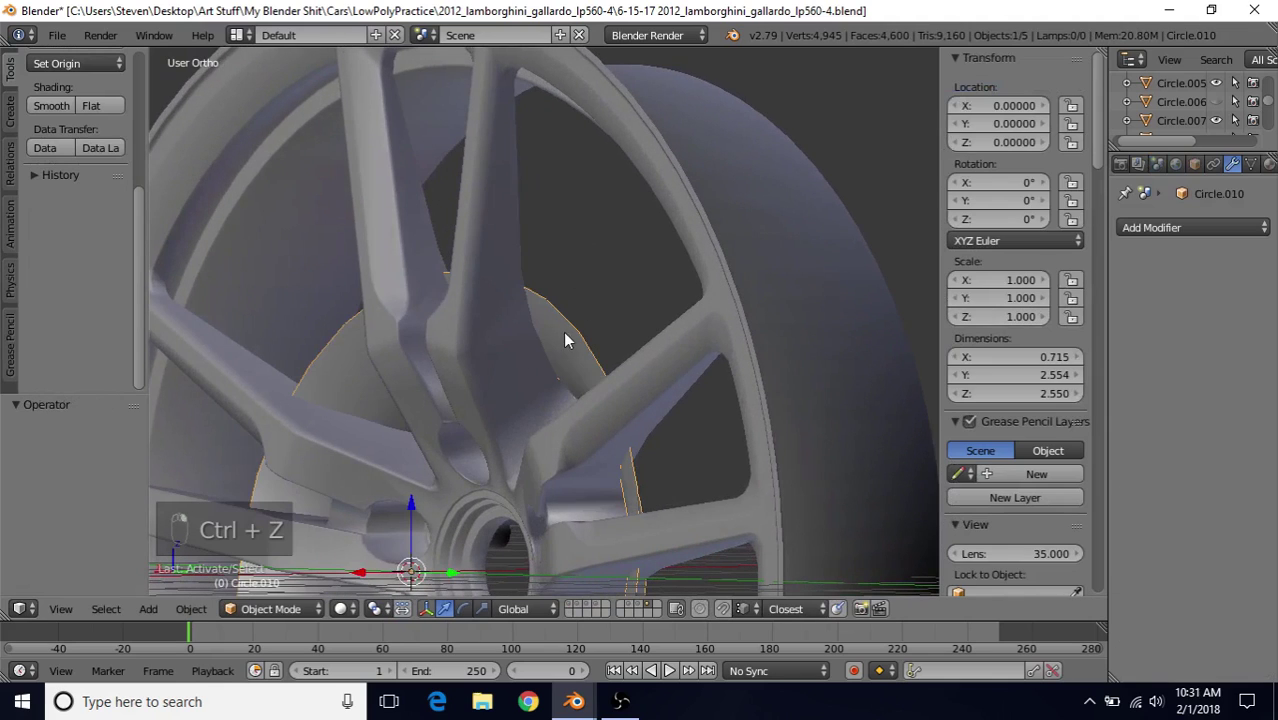
Move the guide disc's outermost edge ring about 0.010 backward along X
key(Tab)
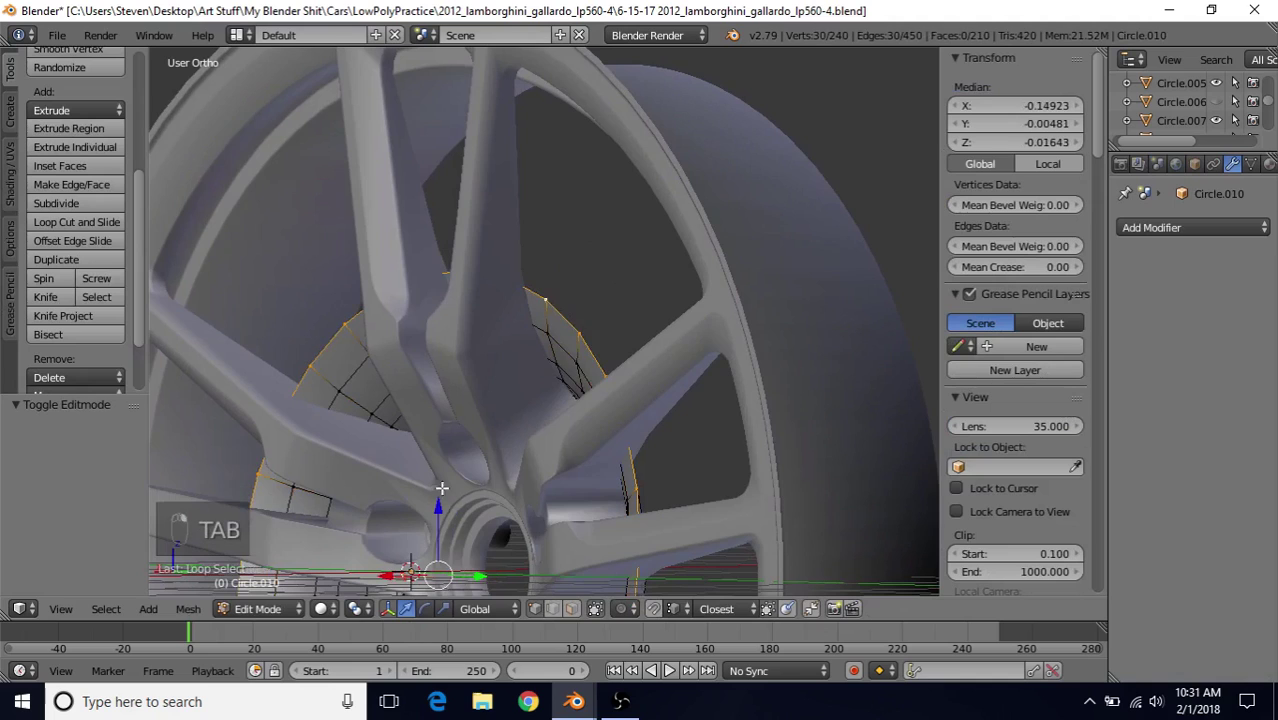
key(g)
key(x)
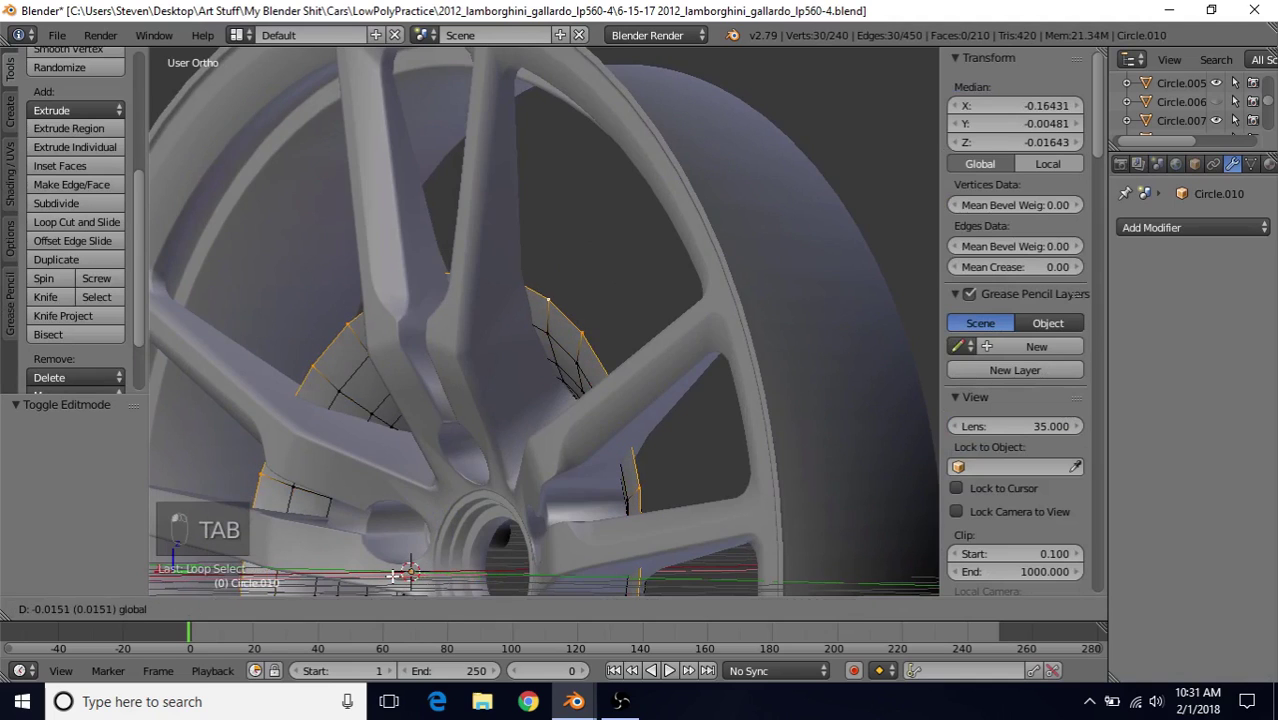
click(395, 575)
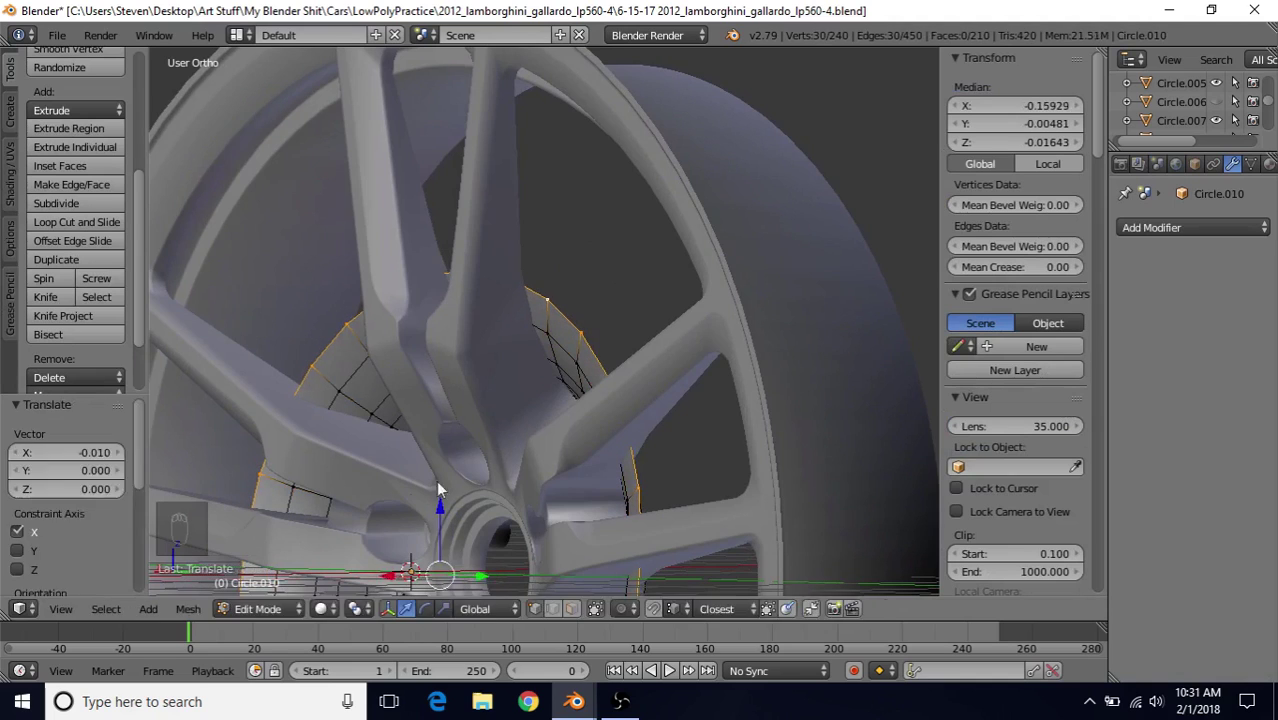
key(Tab)
Scale the guide disc's outermost edge ring up by about 1.094 in the right orthographic view
right_click(493, 300)
key(Tab)
mouse_move(493, 300)
middle_down()
mouse_move(650, 291)
mouse_move(703, 317)
mouse_move(568, 328)
mouse_move(500, 305)
middle_up()
key(Tab)
right_click(565, 393)
key(Tab)
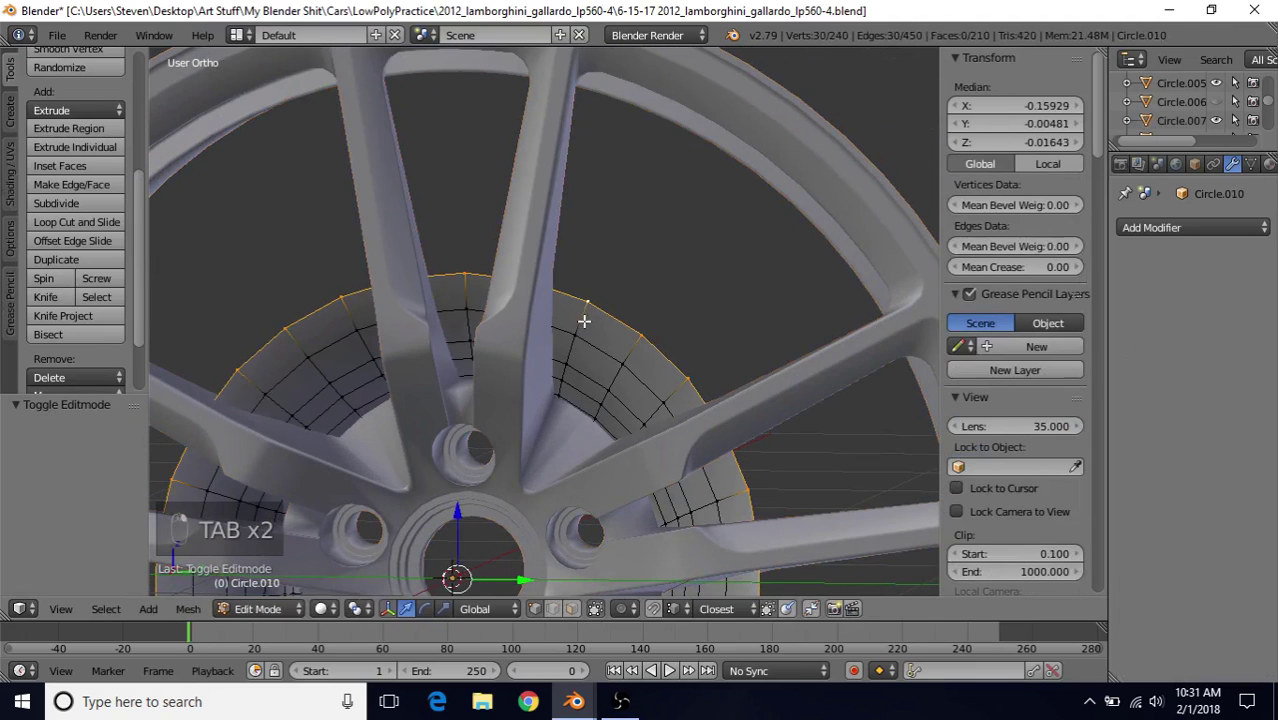
key(KP_3)
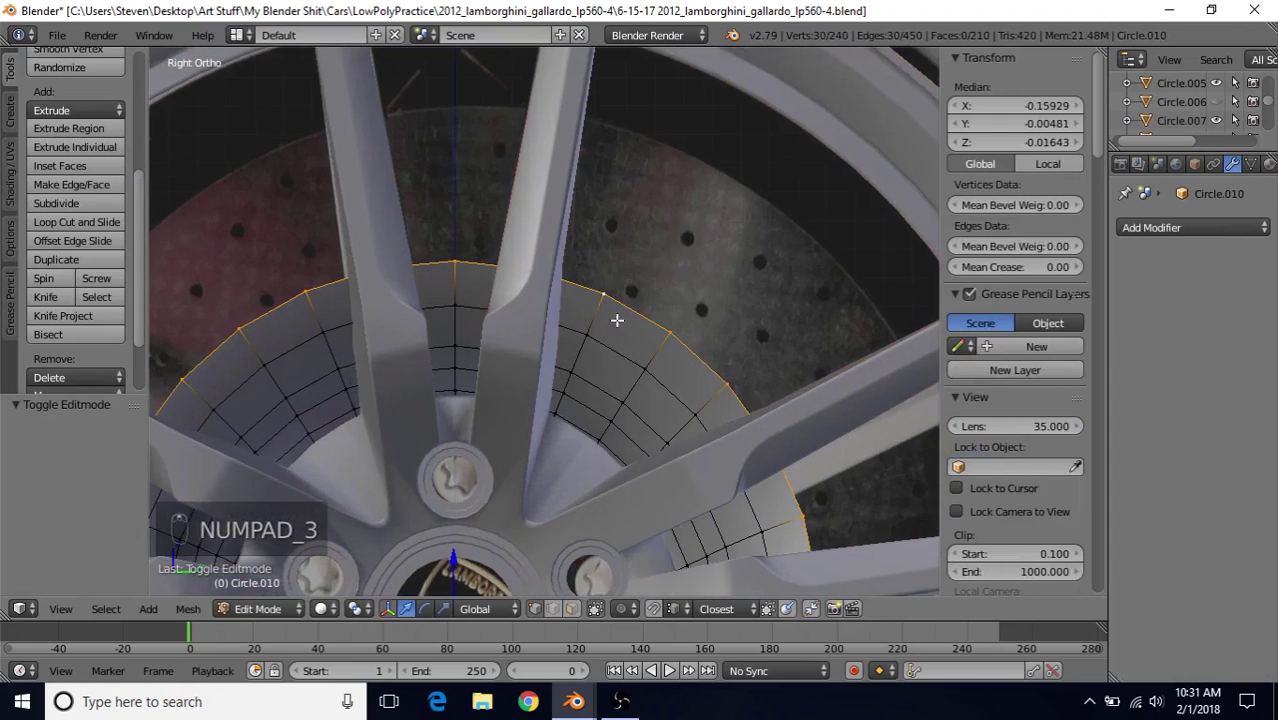
key(s)
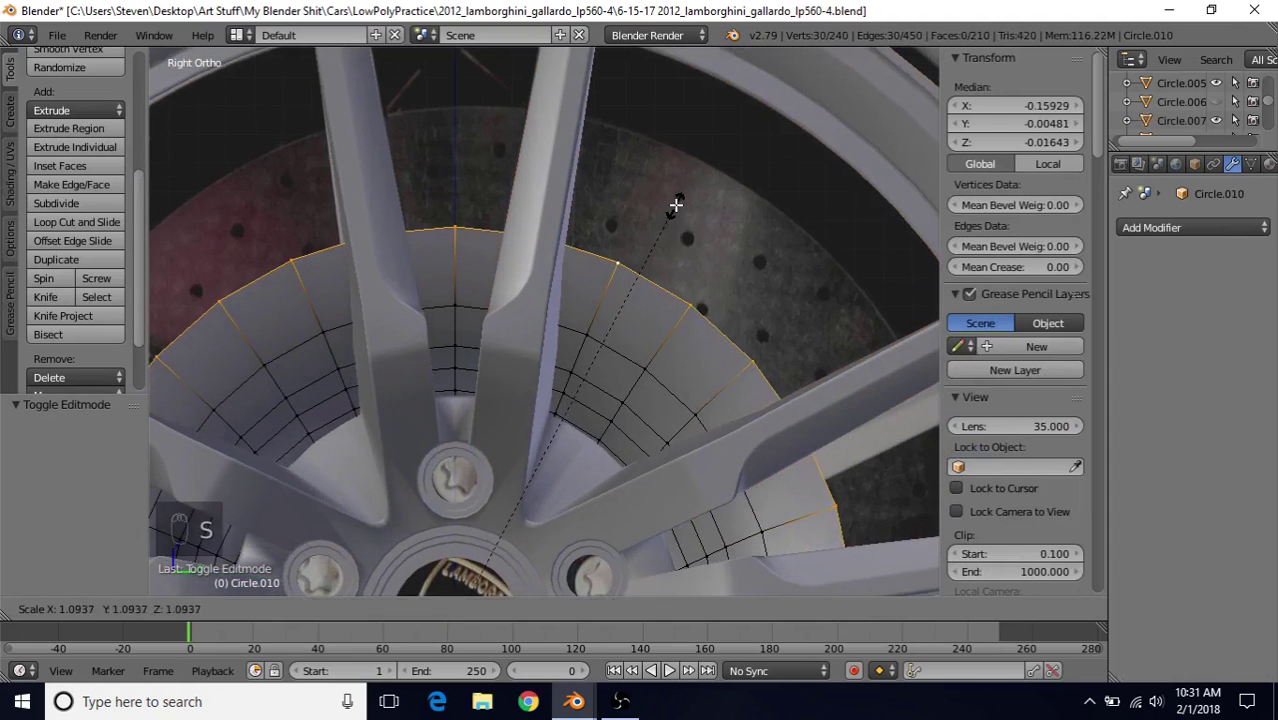
click(676, 204)
Select the single vertex on the wheel spoke's back edge just above the guide disc's outer rim
key(Tab)
middle_drag(628, 263, 438, 270)
right_click(487, 278)
key(Tab)
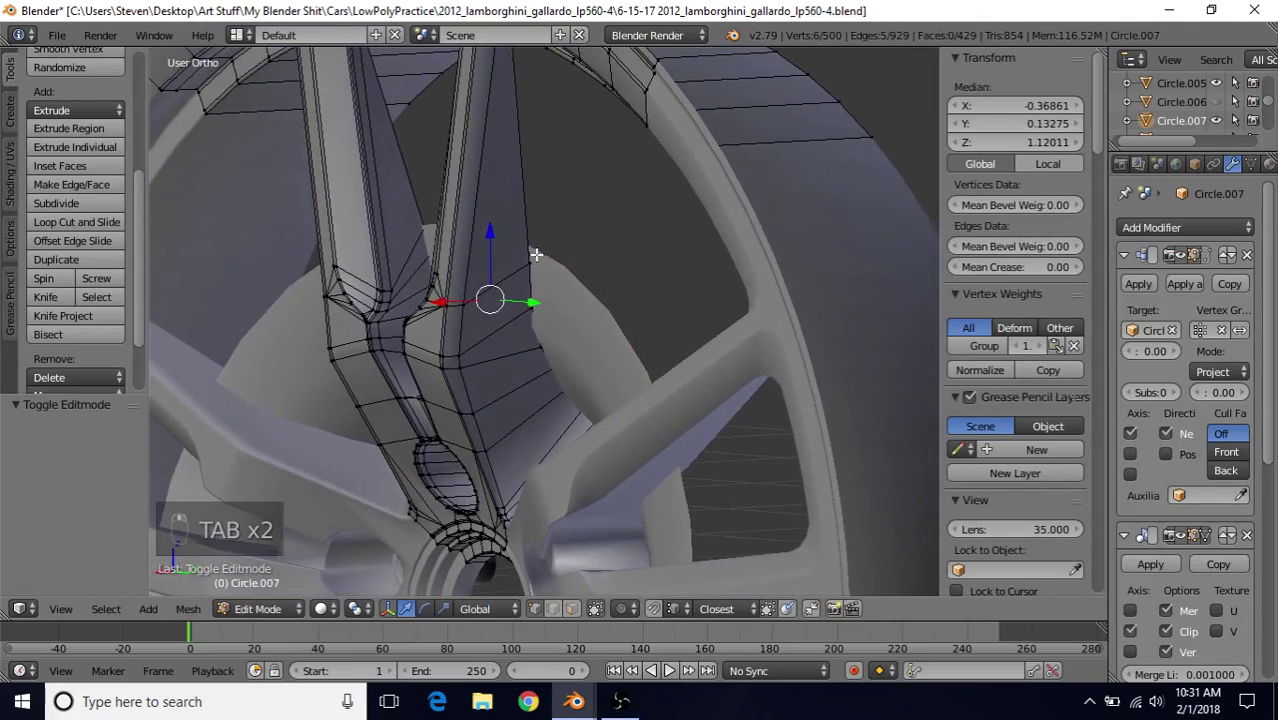
right_click(534, 256)
middle_drag(457, 330, 646, 295)
right_click(566, 266)
key(Tab)
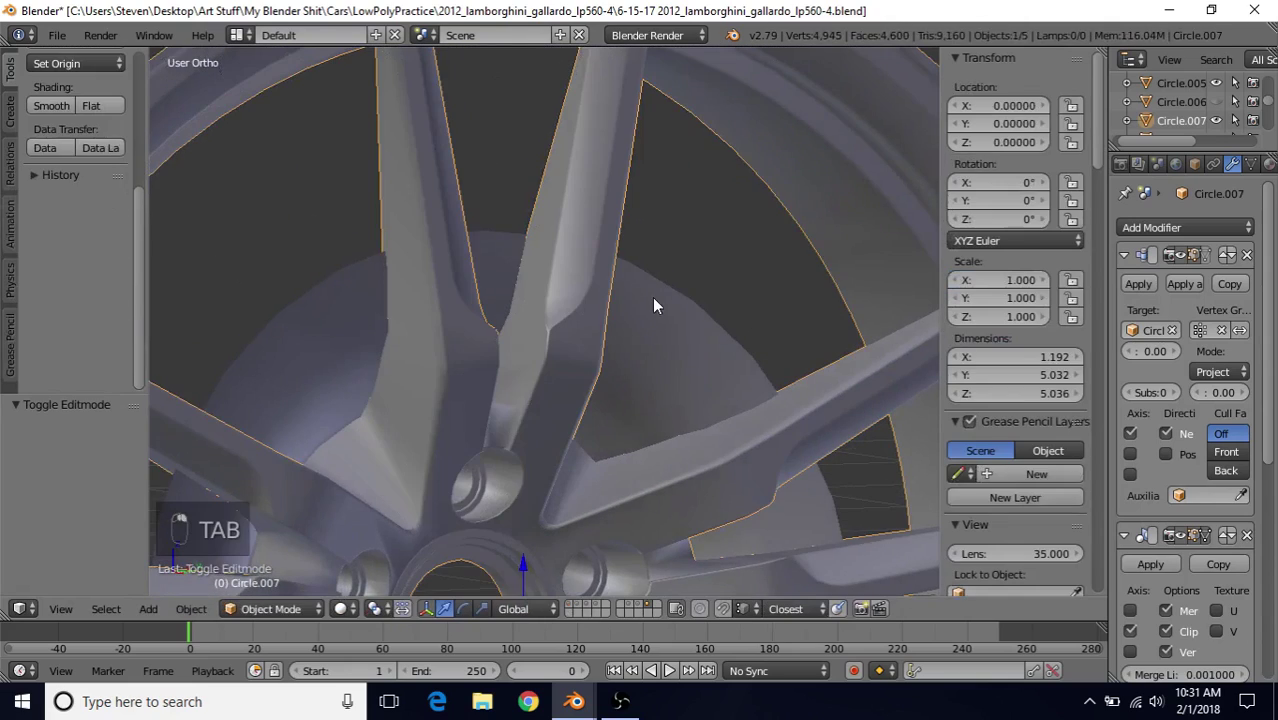
Scale the outermost edge ring of the guide disc up further so it reaches higher along the spokes
right_click(656, 301)
key(Tab)
key(s)
click(685, 226)
key(Tab)
Select all vertices assigned to the vertex group named Group on the wheel mesh
right_click(545, 275)
key(Tab)
middle_drag(545, 275, 536, 249)
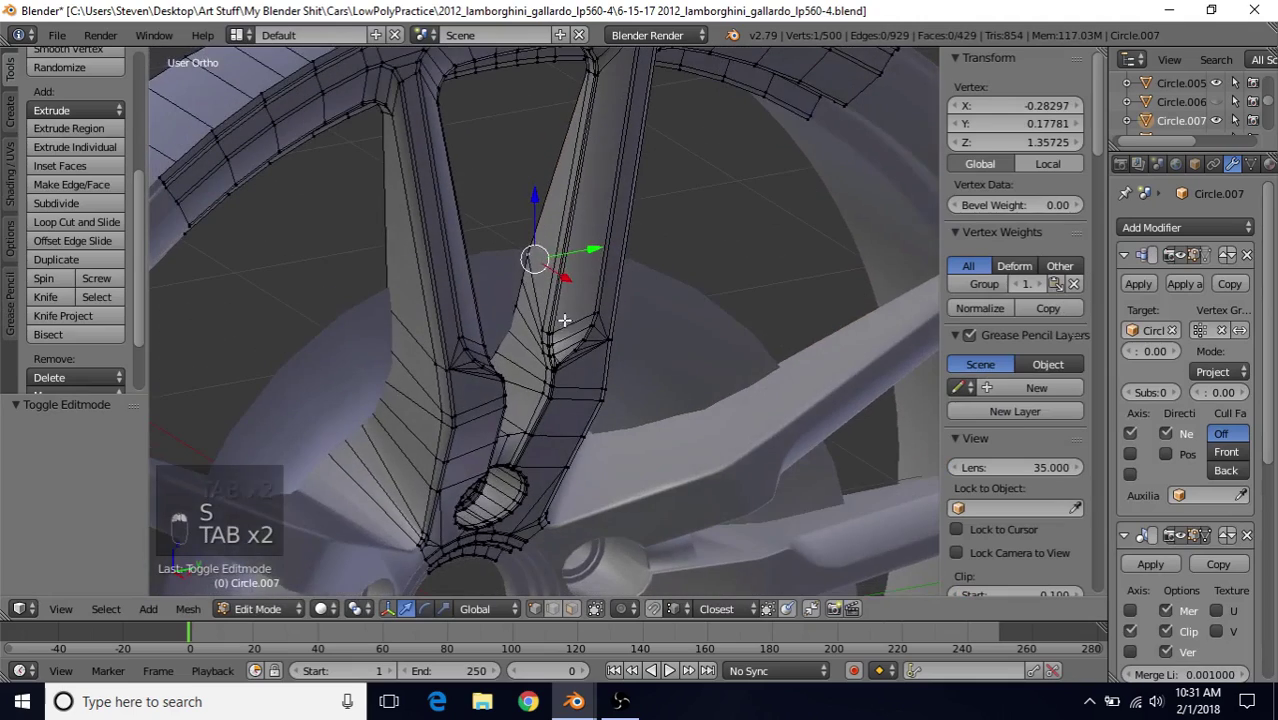
middle_drag(681, 326, 545, 270)
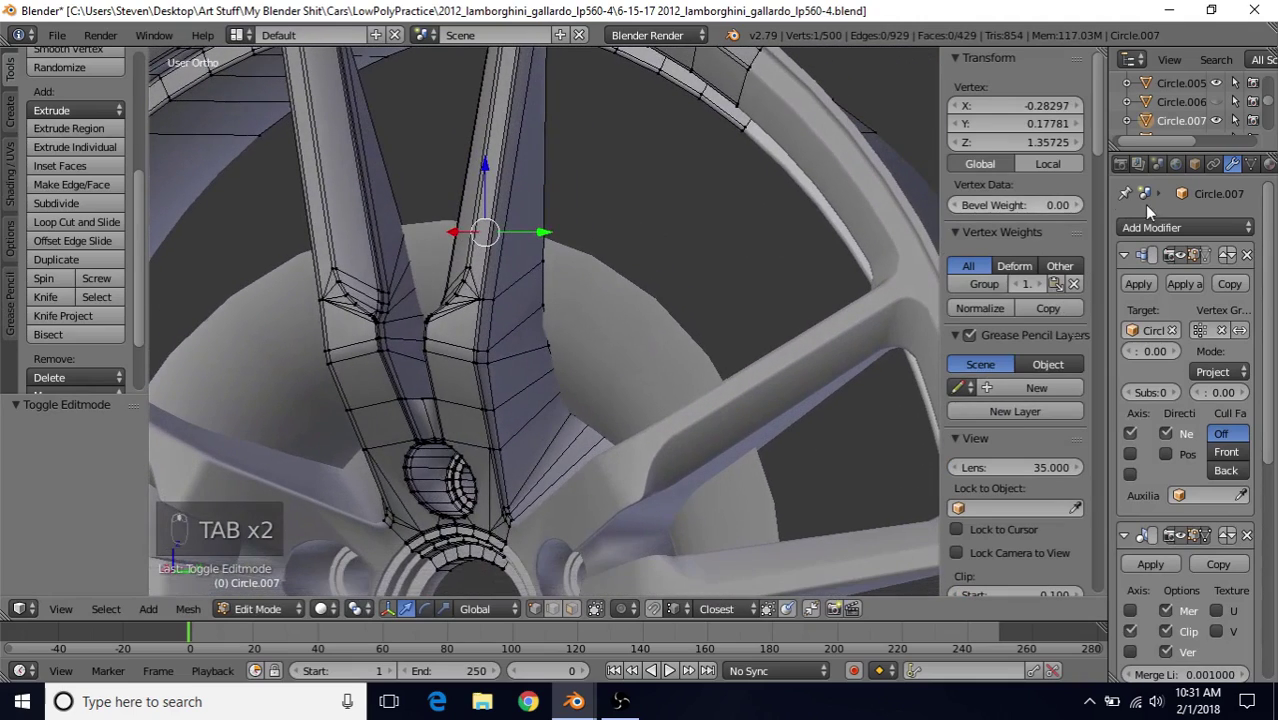
click(1250, 164)
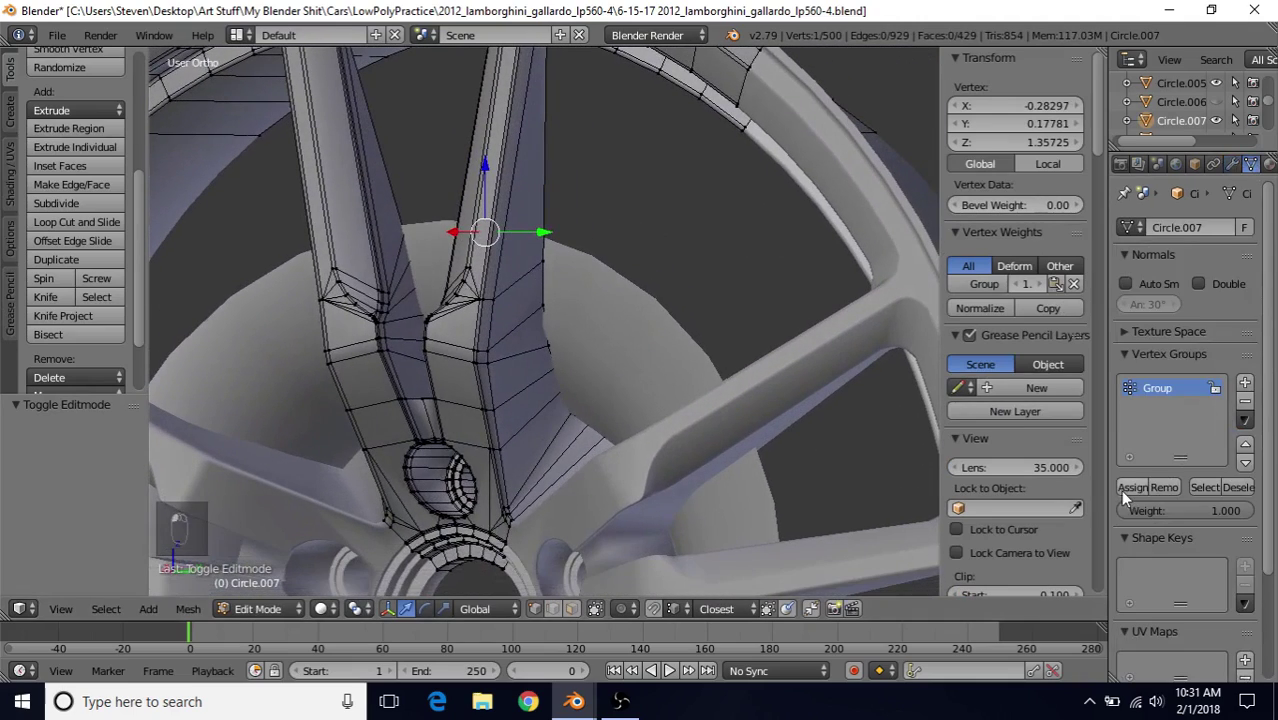
click(1207, 487)
middle_drag(620, 330, 740, 310)
key(z)
key(z)
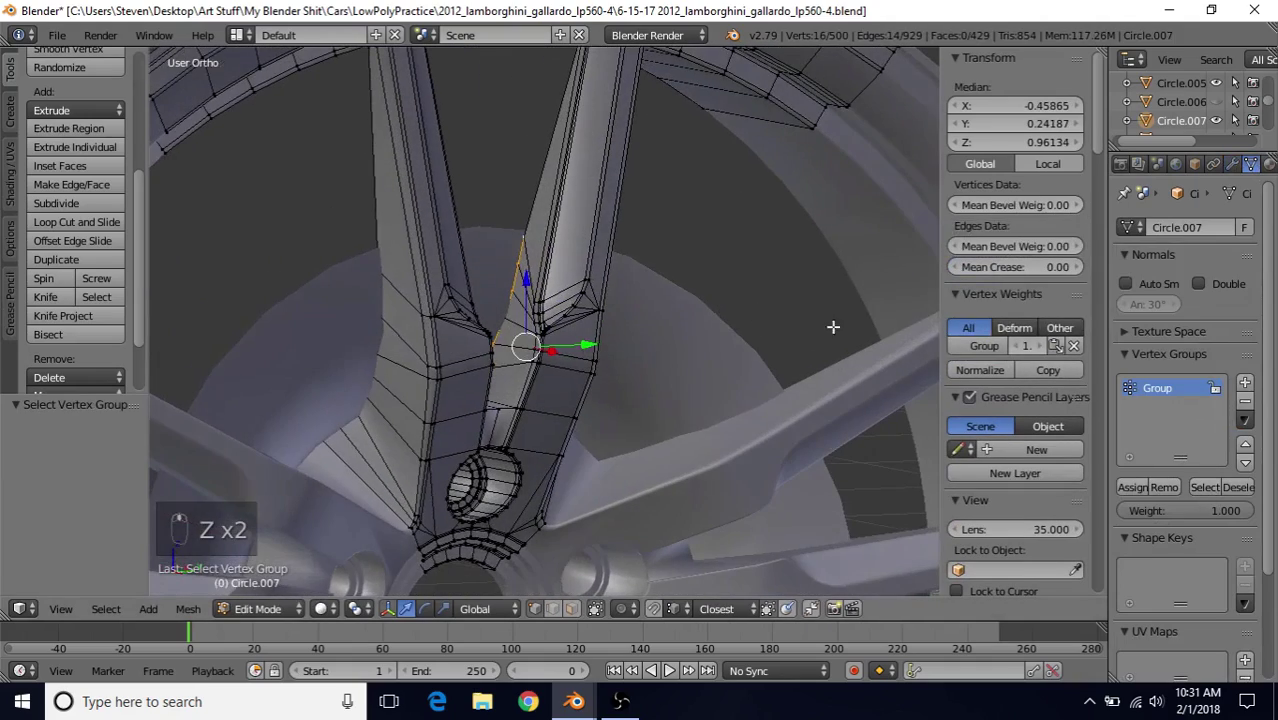
Deselect the vertices of the vertex group named Group and finish editing the wheel mesh
click(1236, 487)
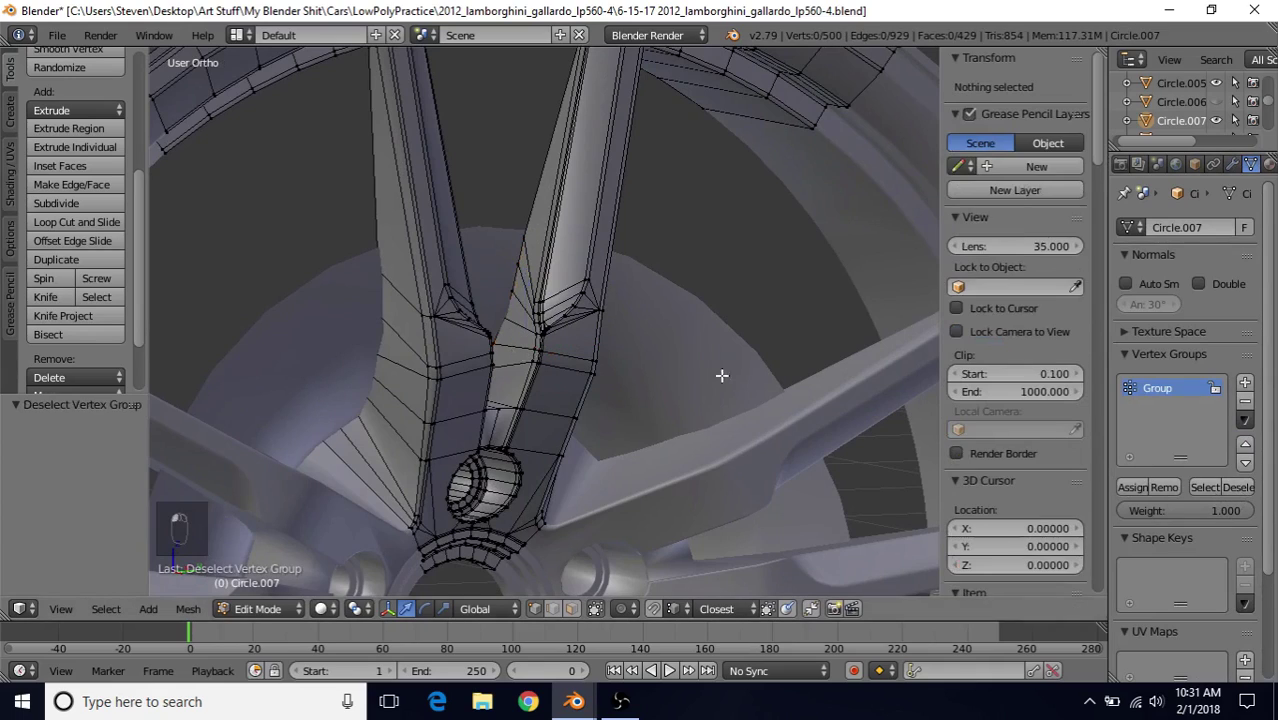
middle_drag(610, 300, 676, 314)
key(a)
key(a)
key(a)
scroll(656, 294, up, 5)
key(Tab)
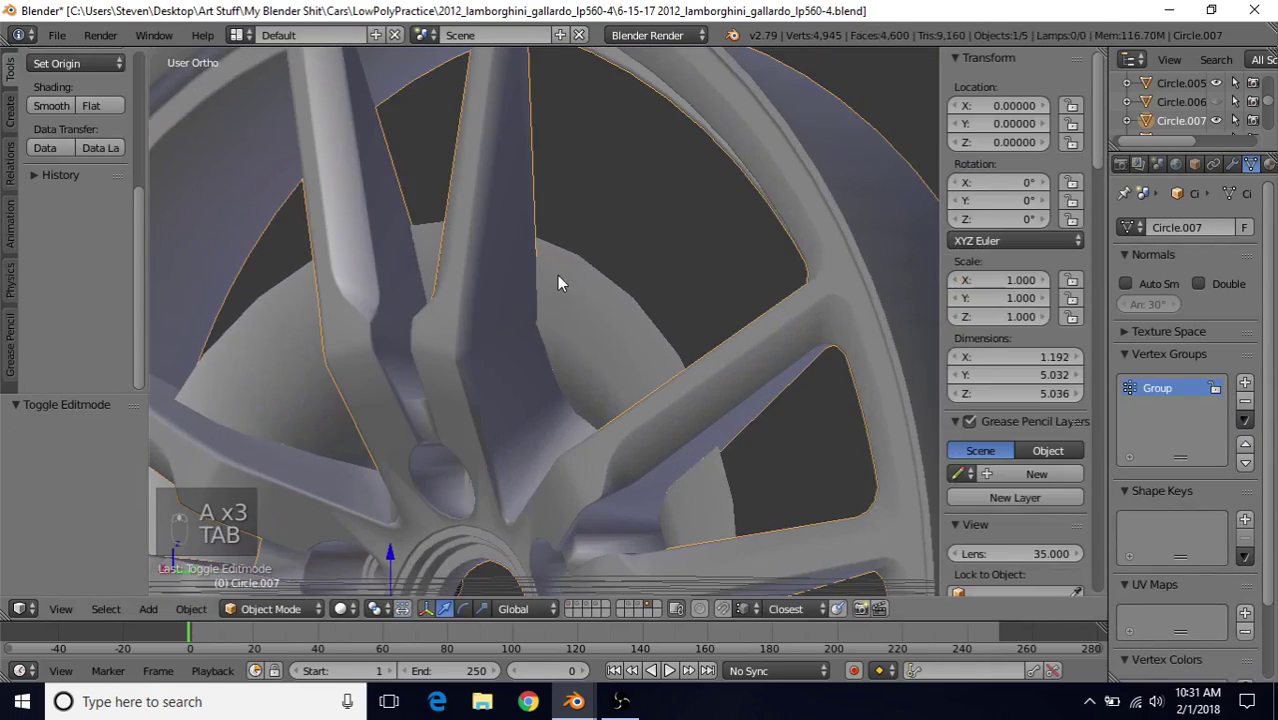
Edge-slide the guide disc's middle edge ring outward toward its rim by a factor of 0.296
right_click(558, 276)
key(Tab)
middle_drag(556, 251, 551, 305)
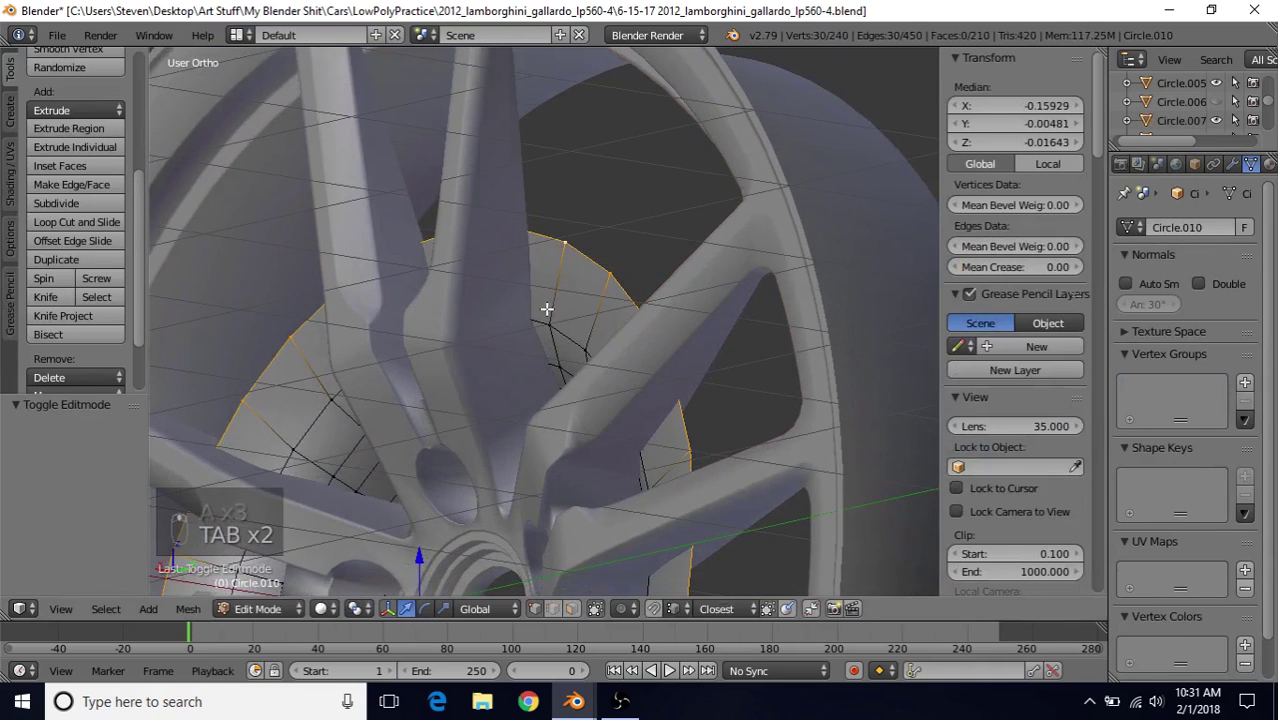
alt+right_click(565, 330)
key(g)
key(g)
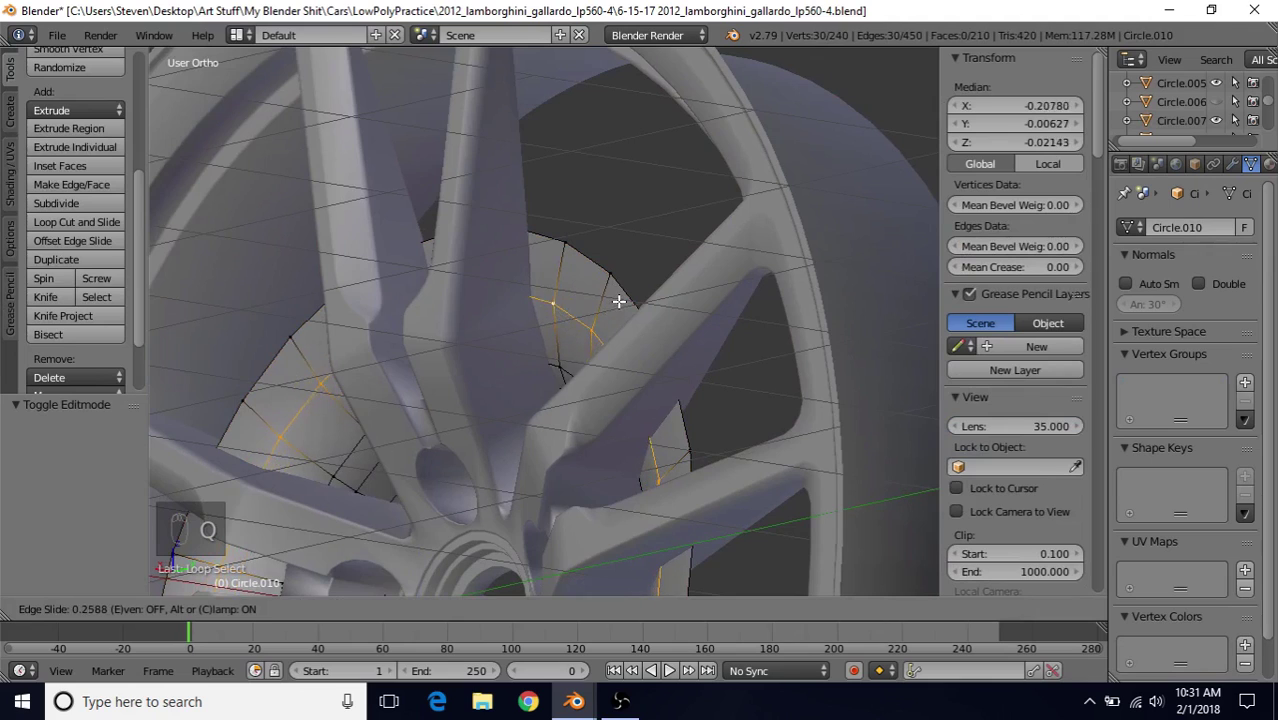
click(620, 300)
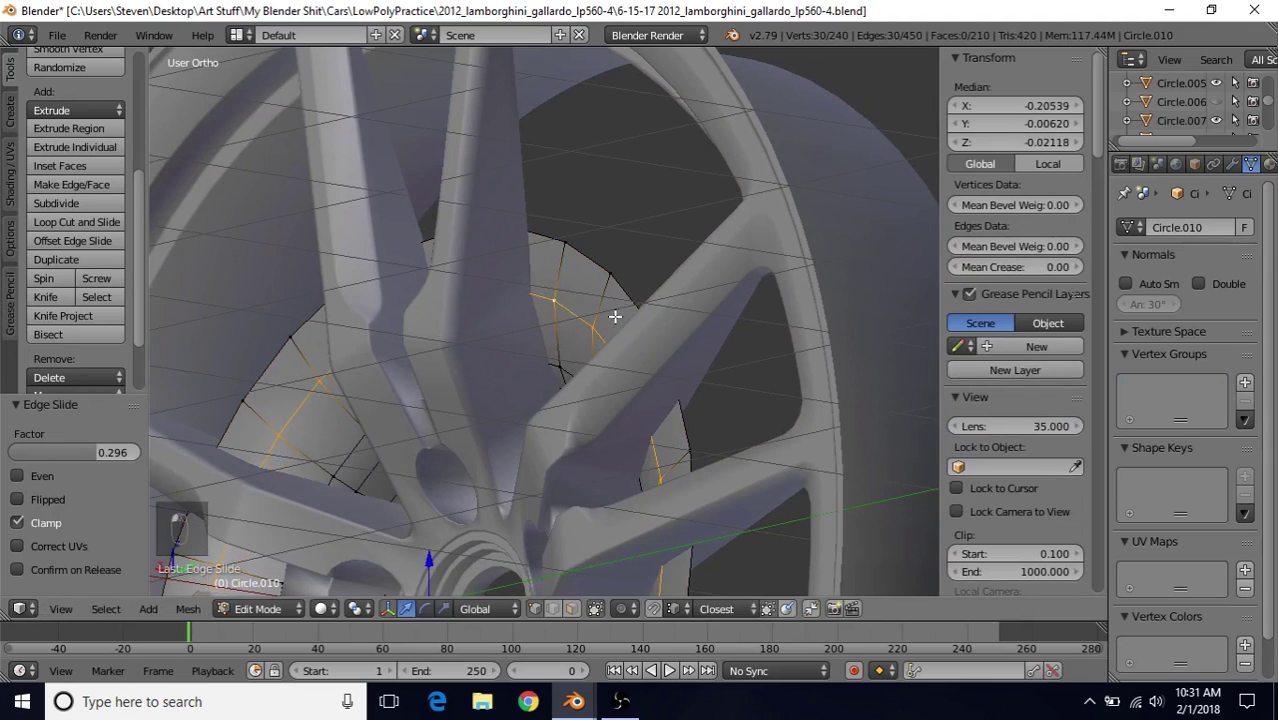
Edge-slide the next inner edge ring of the guide disc by a factor of -0.133
alt+right_click(580, 370)
key(q)
click(629, 304)
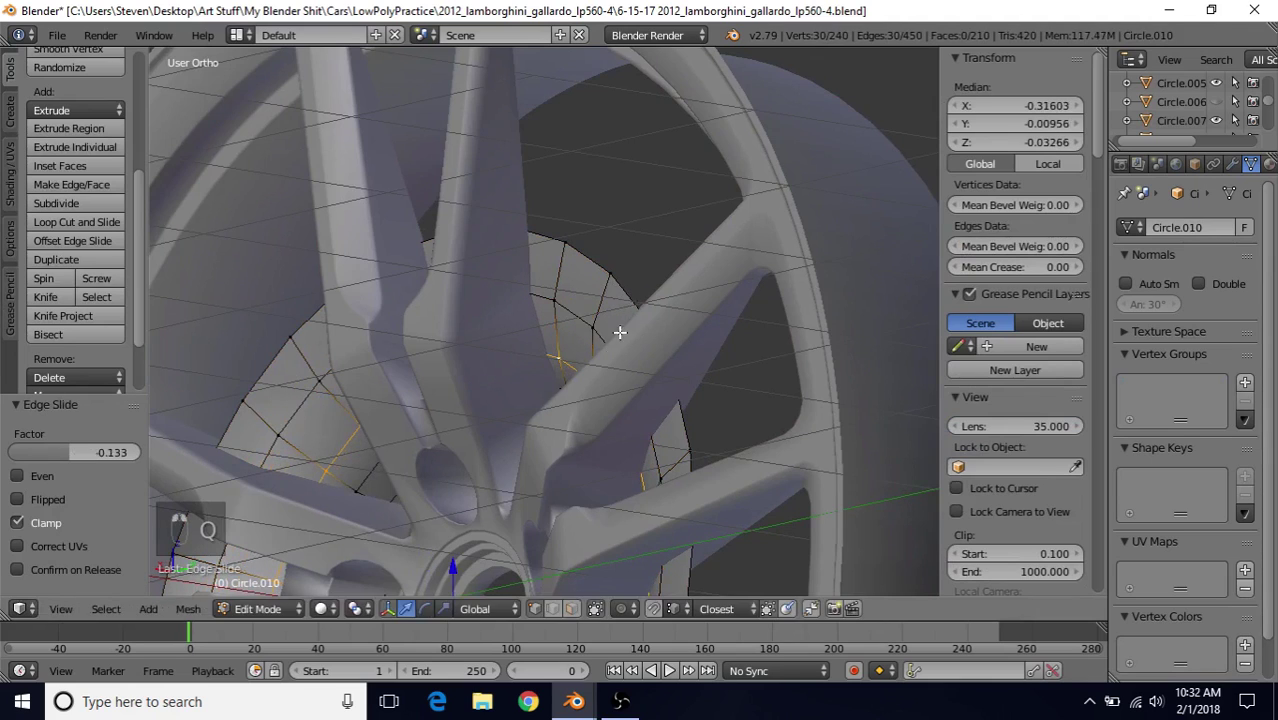
Hide the guide disc temporarily to examine the curve of the spokes' back edges, and restore it
scroll(612, 350, down, 2)
key(Tab)
key(h)
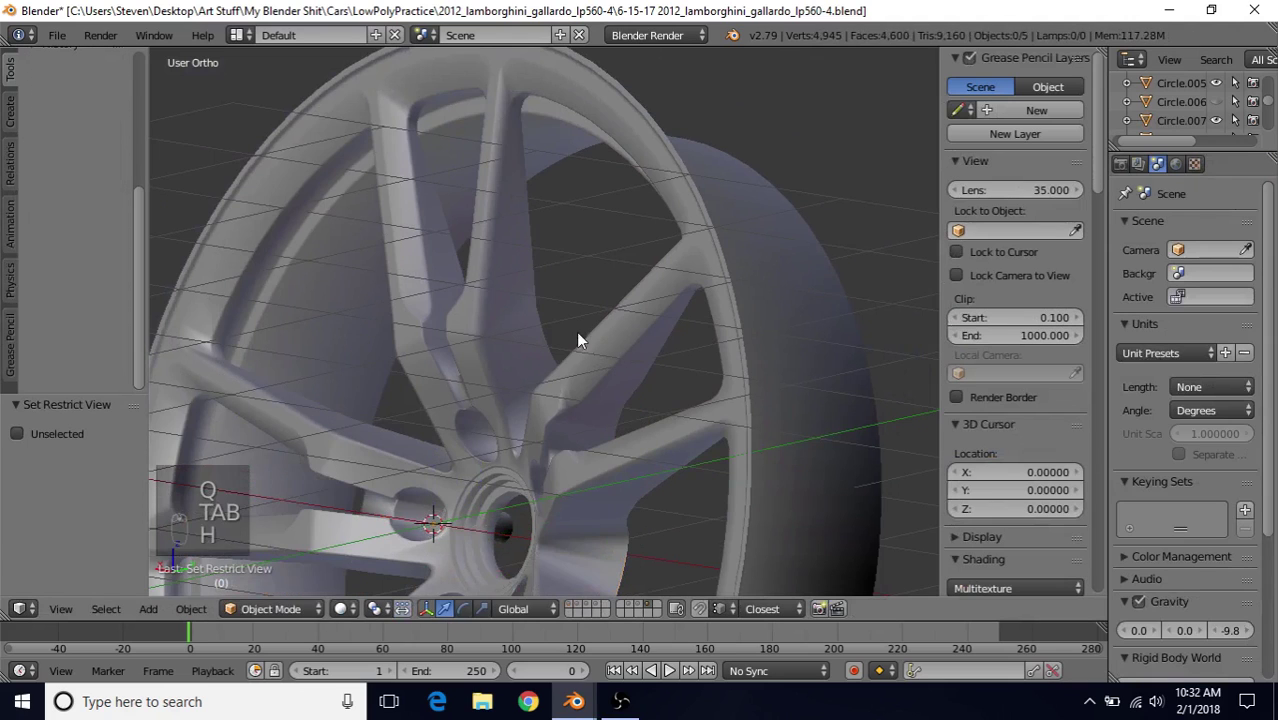
key(Tab)
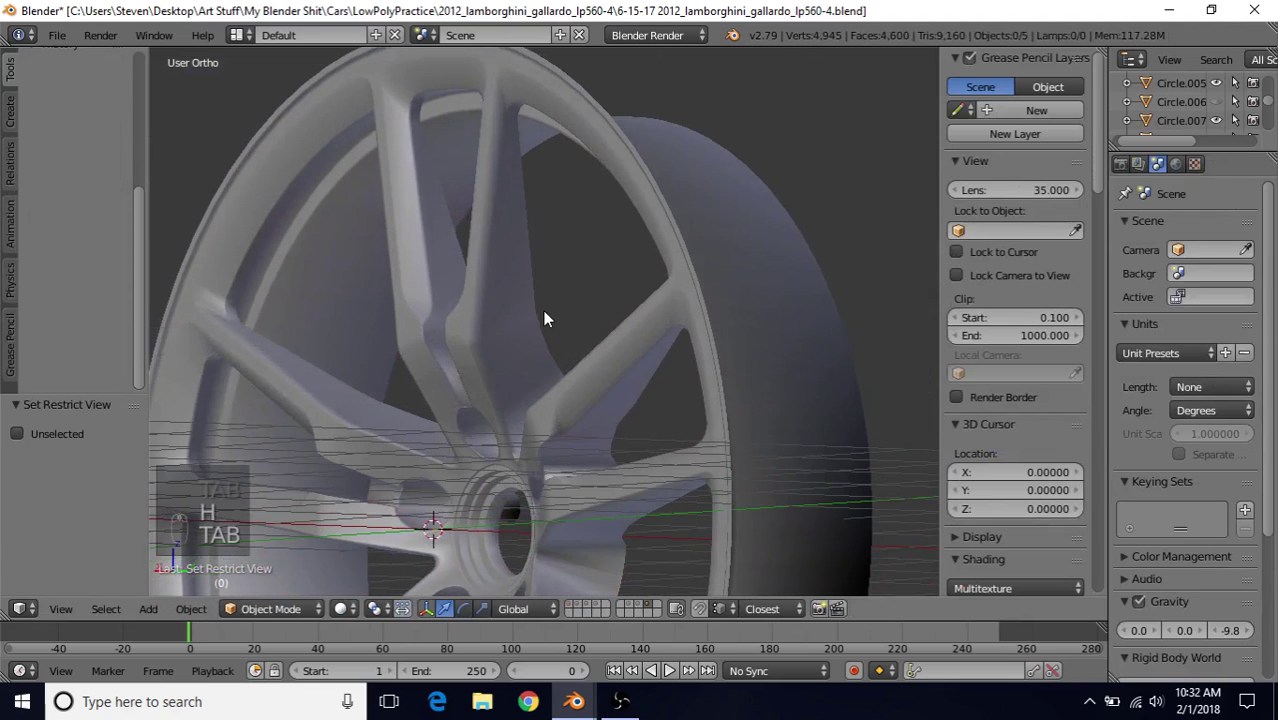
key(ctrl+z)
Bevel the guide disc's edge ring nearest the outer rim with an offset of 0.084 and one segment
key(Tab)
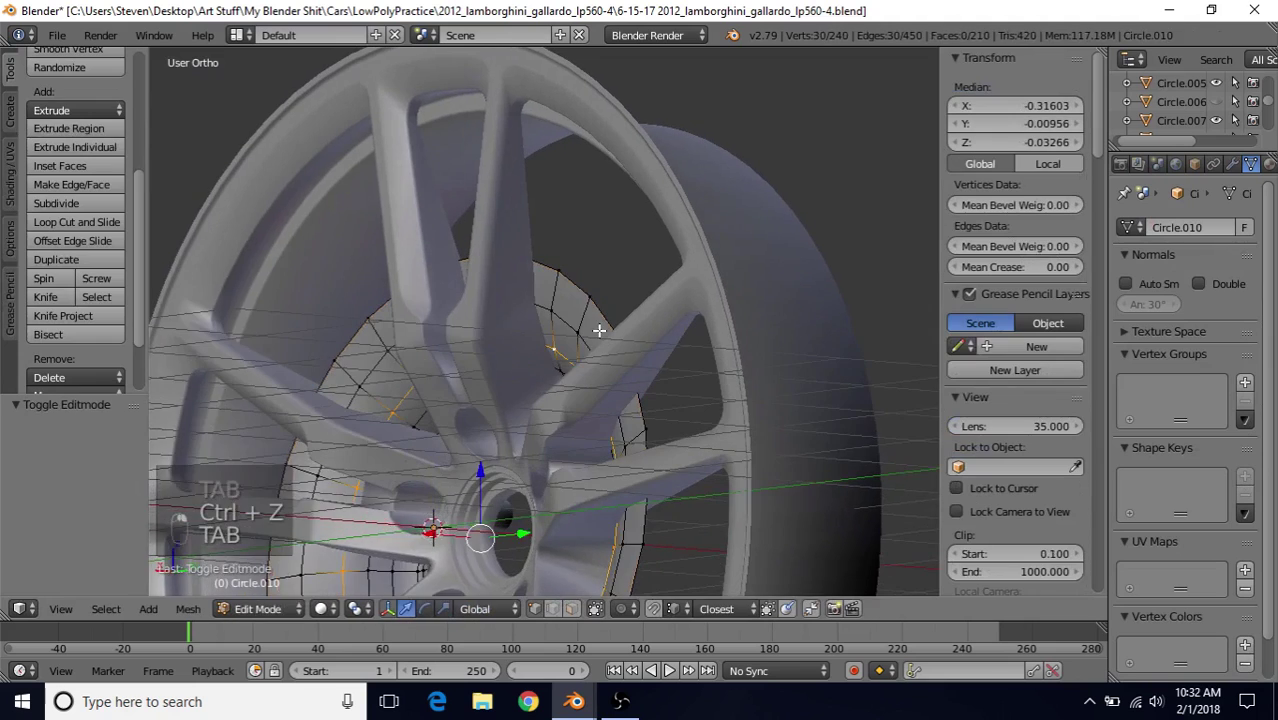
scroll(577, 354, up, 3)
alt+right_click(567, 318)
middle_drag(478, 487, 406, 510)
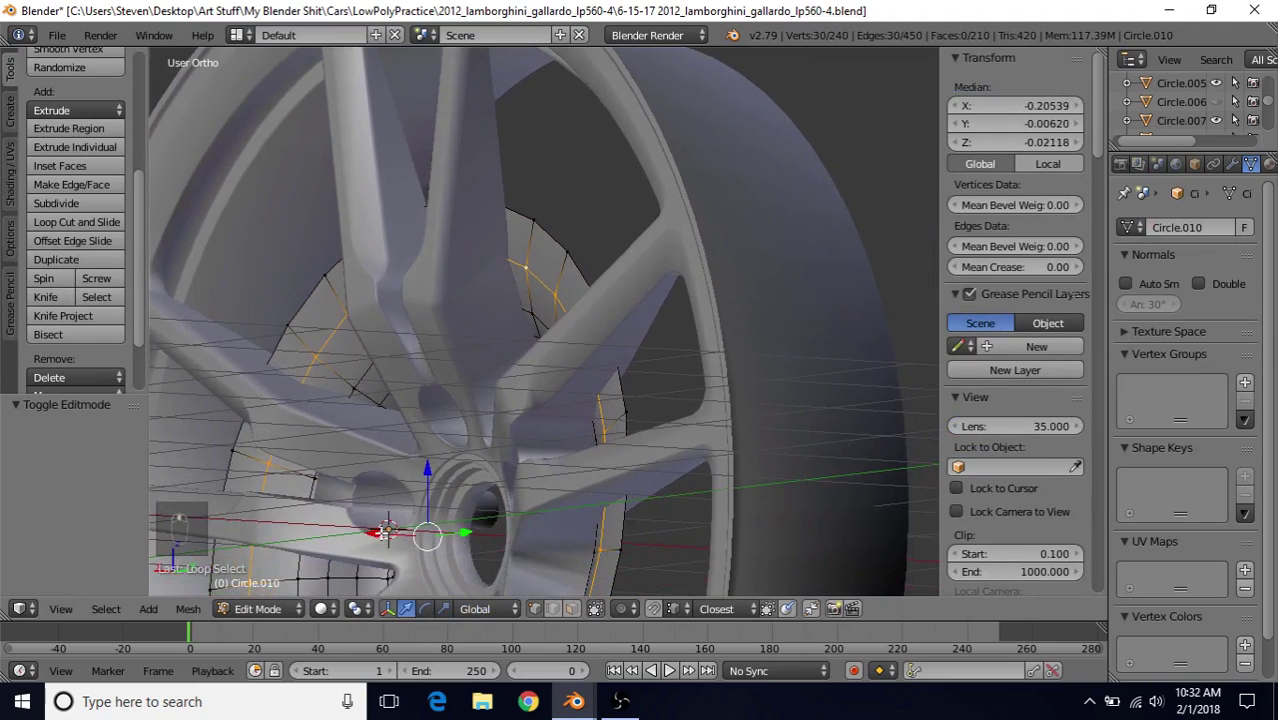
middle_drag(460, 421, 590, 300)
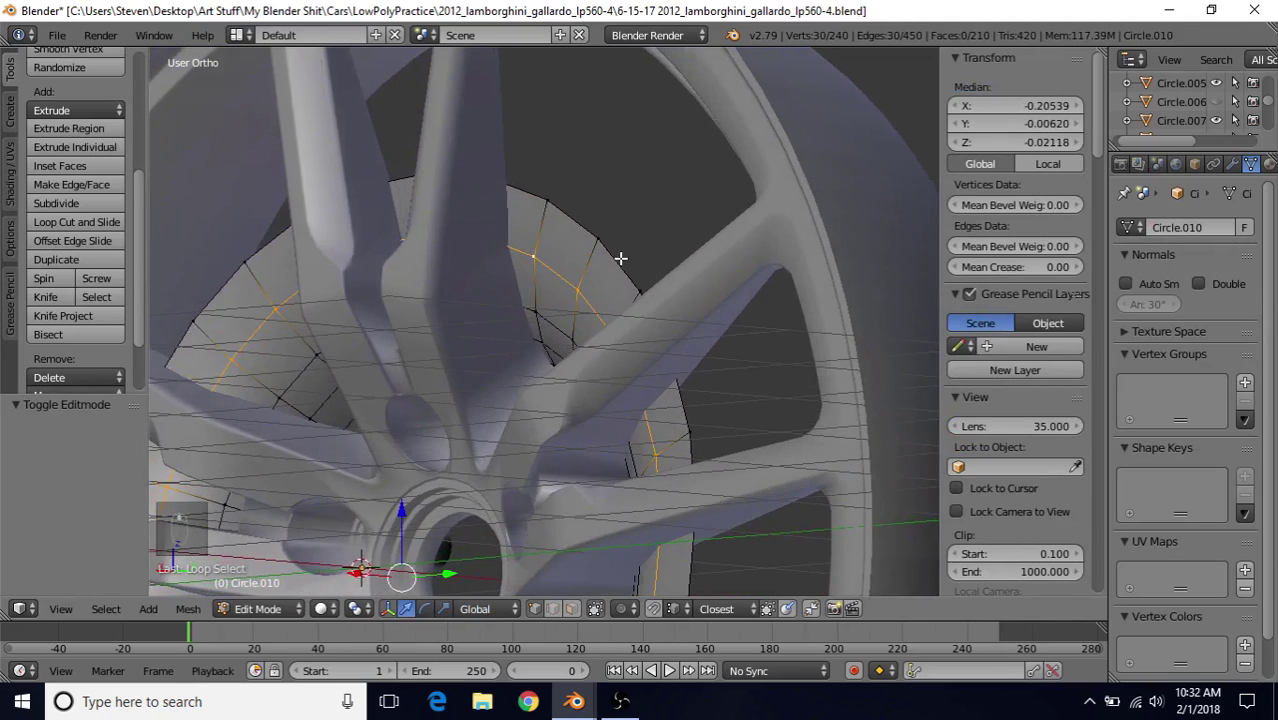
key(ctrl+b)
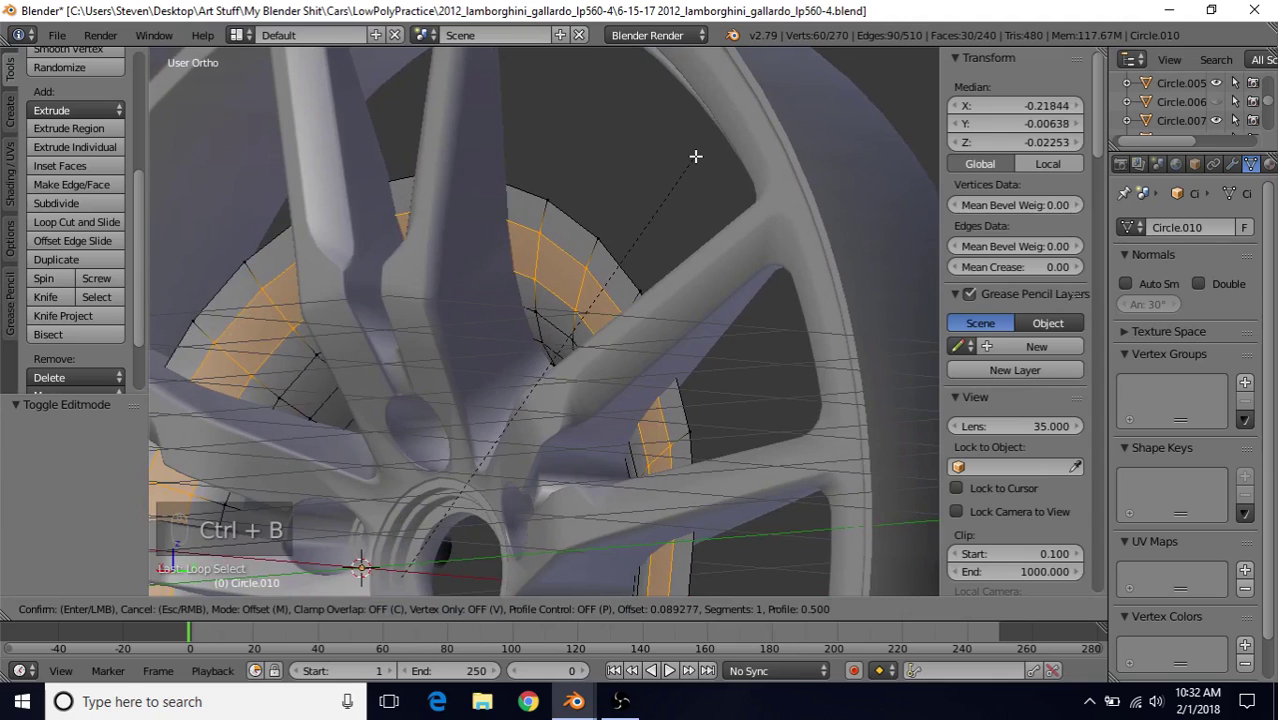
click(695, 158)
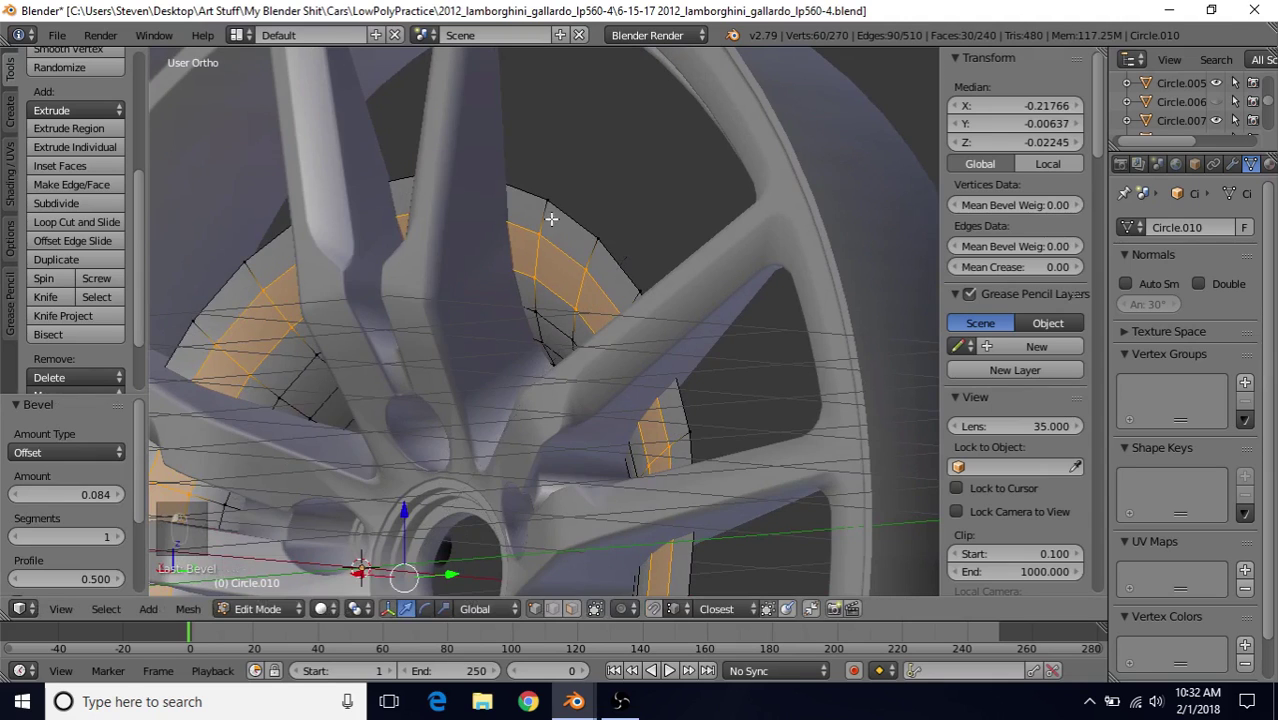
Check how the beveled guide disc shapes the spokes' back edges by hiding and restoring the disc
middle_drag(526, 202, 548, 337)
key(Tab)
key(h)
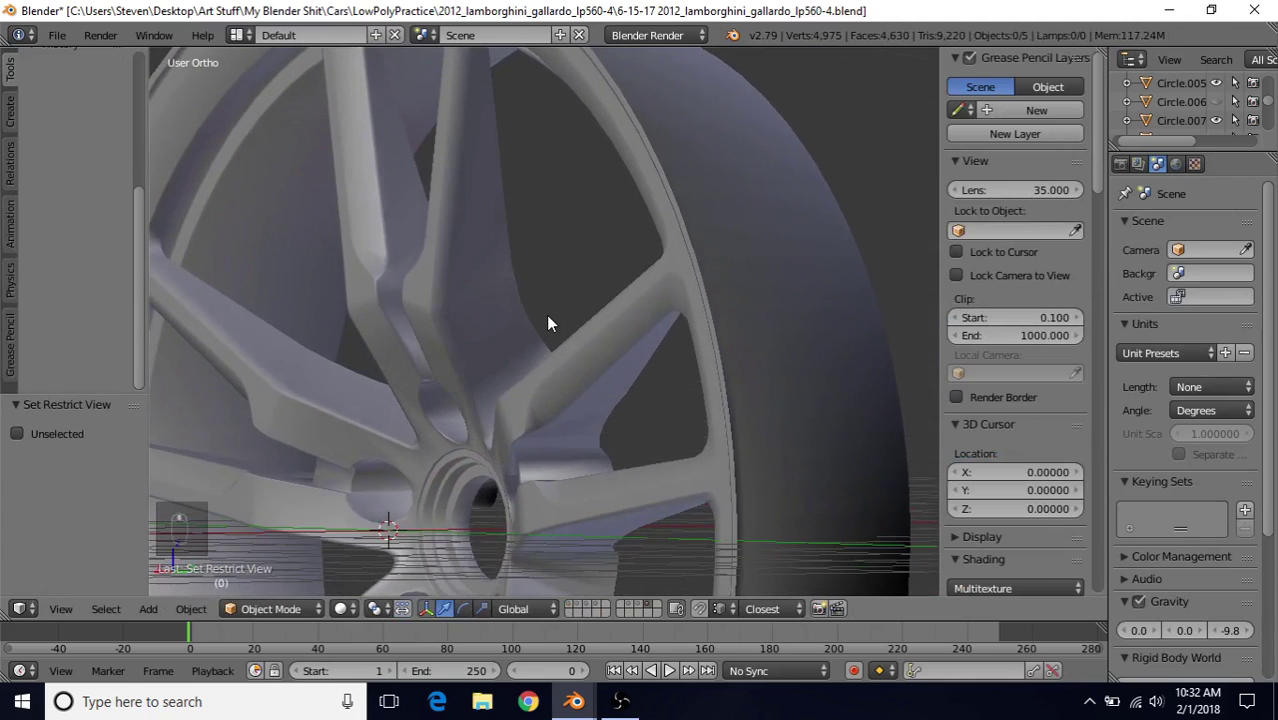
key(ctrl+z)
Nudge the guide disc's edge ring just inside the beveled band slightly in the negative X direction
key(Tab)
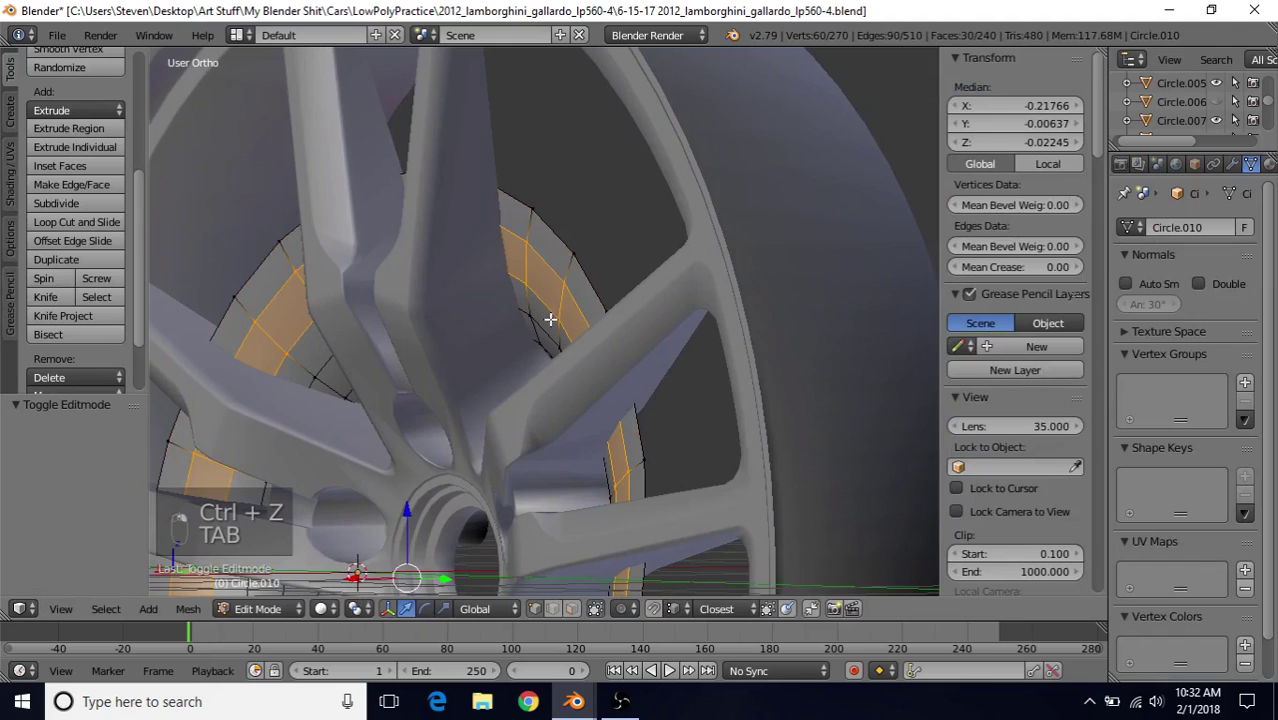
alt+right_click(550, 318)
middle_drag(549, 330, 548, 342)
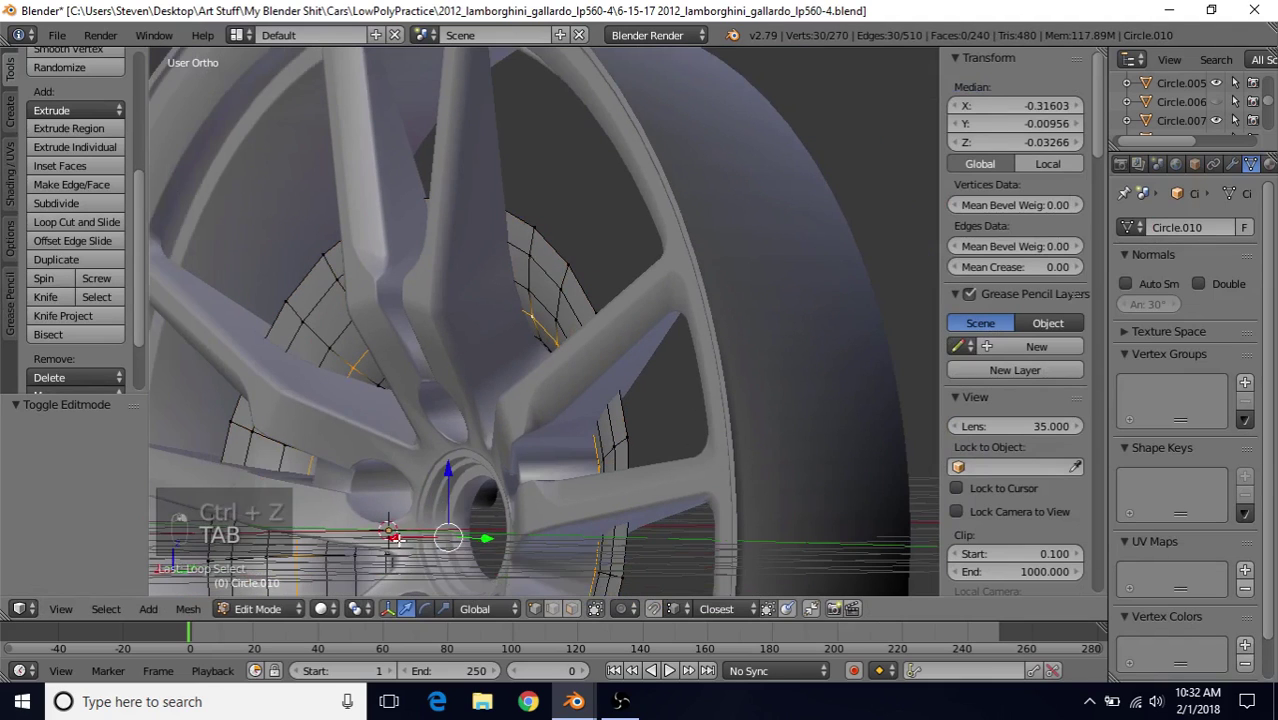
drag(396, 539, 398, 538)
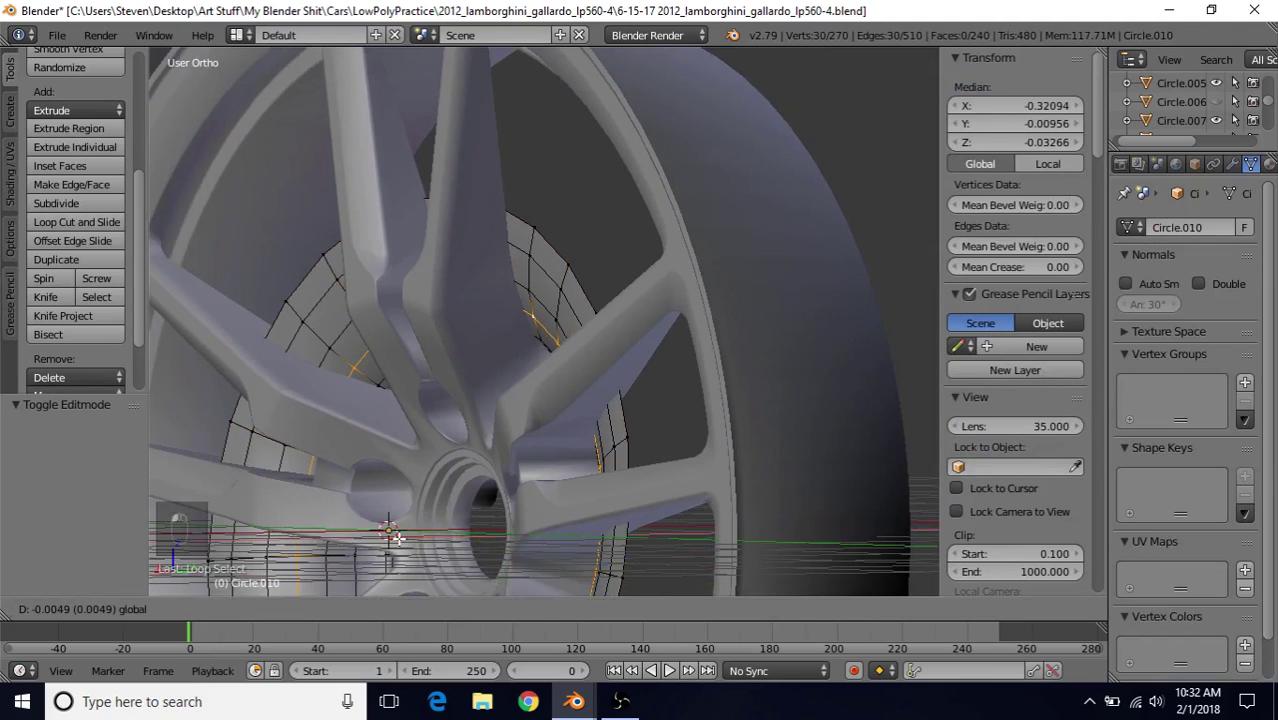
Examine the spokes' back edges with the guide disc temporarily out of sight, and bring the disc back
key(Tab)
key(h)
middle_drag(542, 320, 543, 284)
scroll(546, 282, up, 4)
key(Tab)
key(ctrl+z)
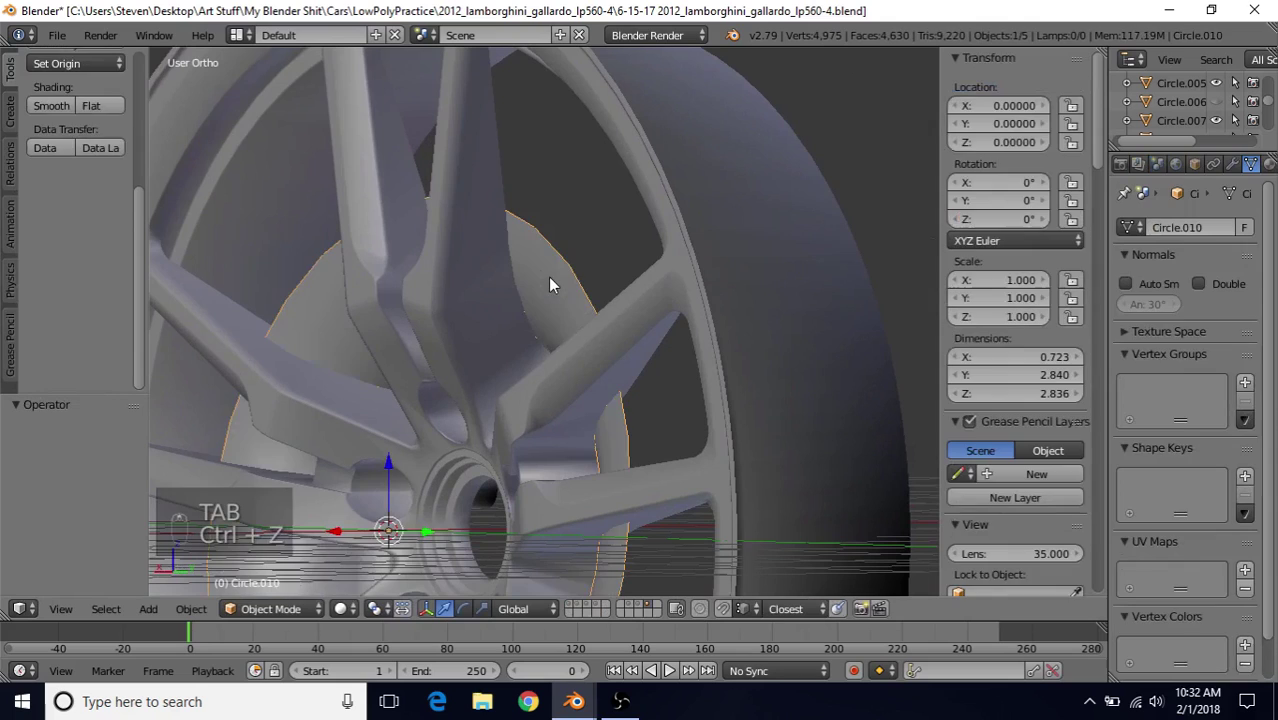
Move the beveled band's outer ring 0.024 along X and the disc's outermost ring about 0.049 along X
key(Tab)
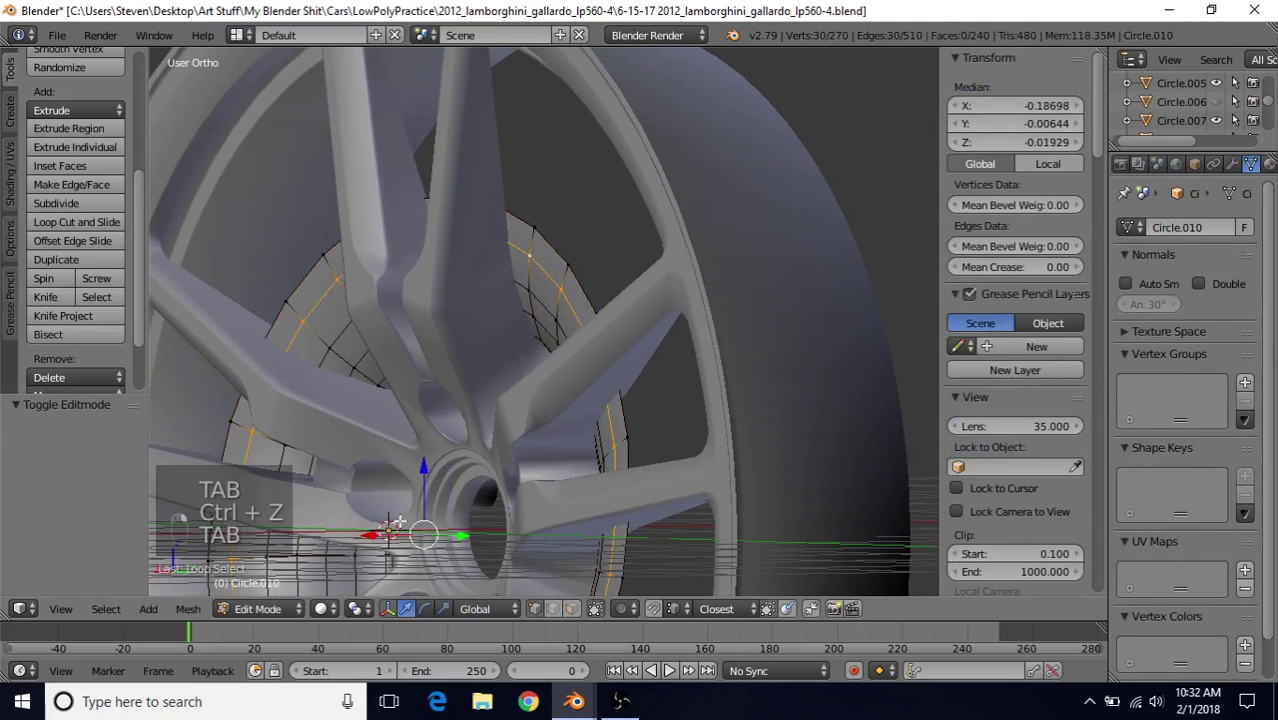
drag(371, 537, 352, 538)
alt+right_click(547, 233)
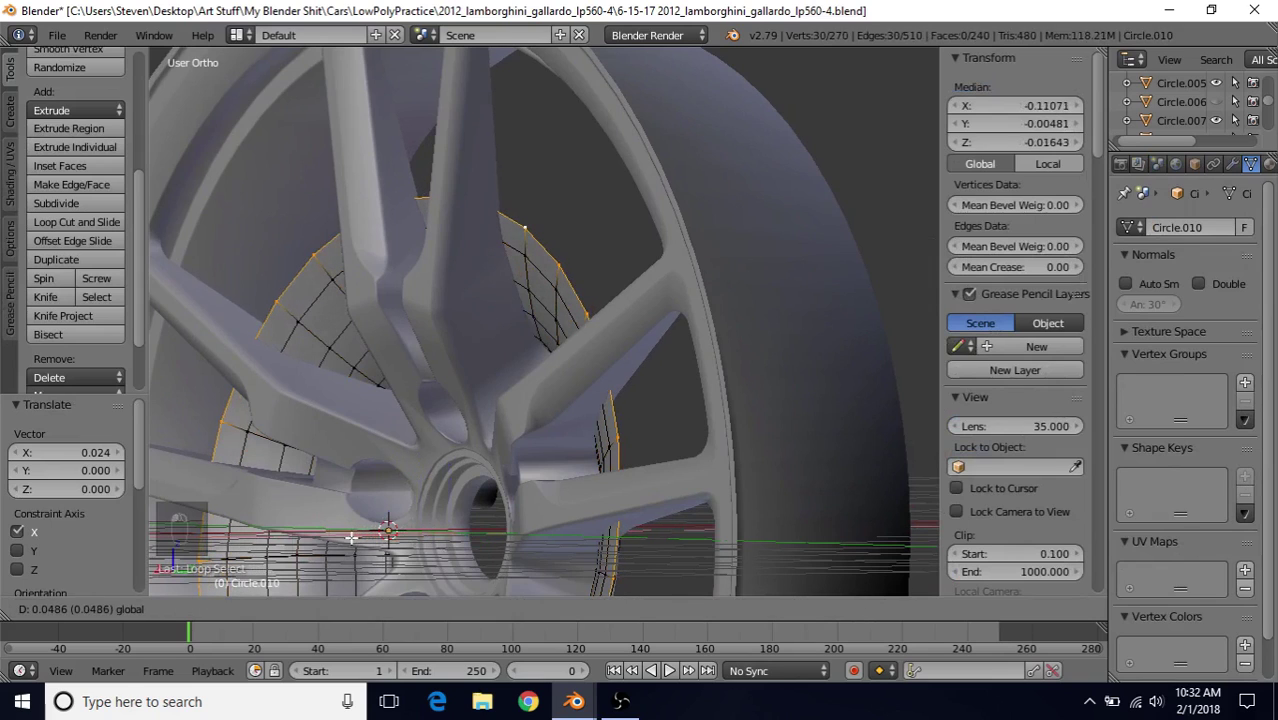
Hide the guide disc briefly to inspect the spokes' upper and lower back-edge curvature, and restore it
key(Tab)
key(h)
middle_drag(484, 187, 505, 142)
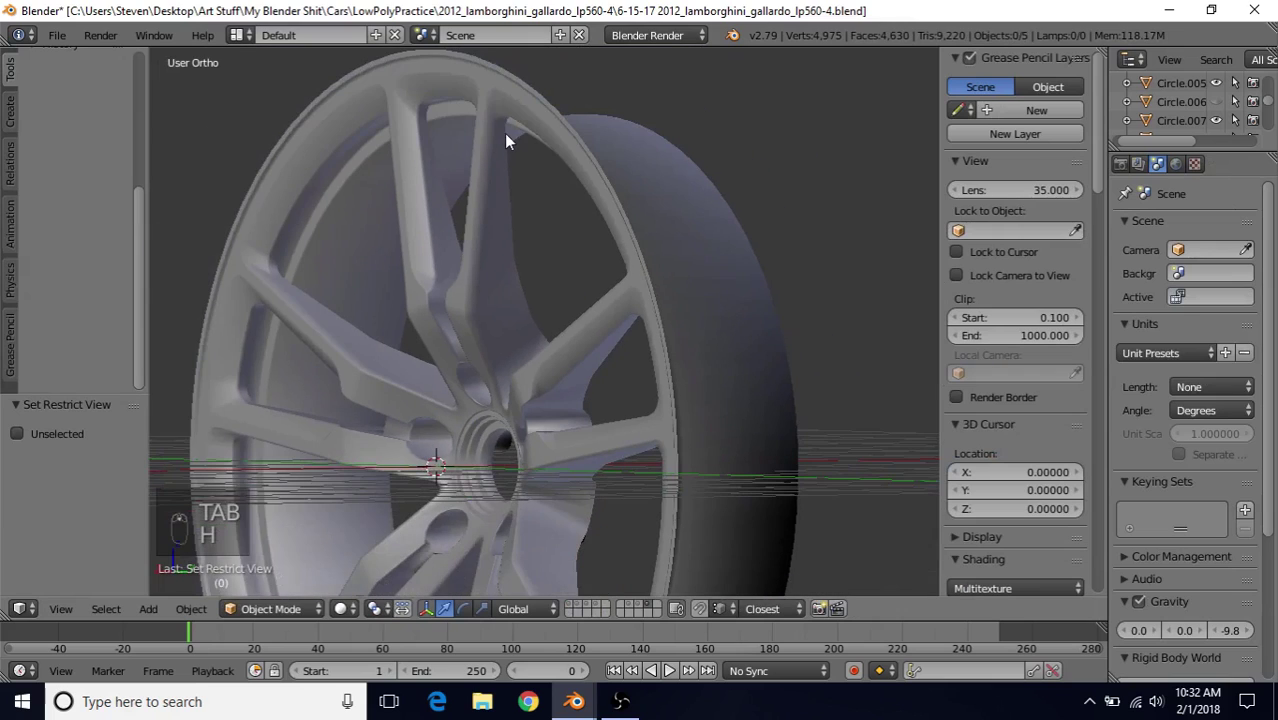
scroll(545, 338, up, 3)
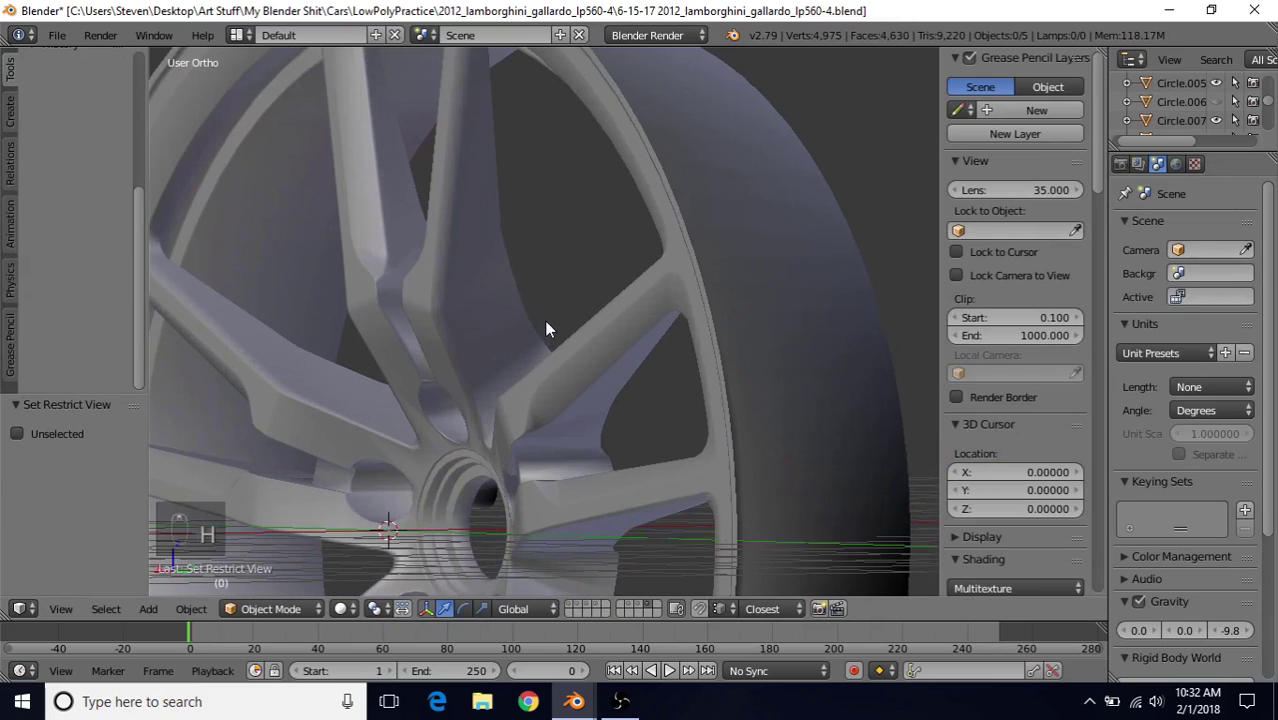
key(ctrl+z)
Shift the guide disc's middle edge rings along X to even out its curved profile
key(Tab)
alt+right_click(516, 247)
drag(380, 534, 391, 537)
alt+right_click(538, 308)
alt+right_click(547, 323)
Inspect the spokes from the front and the side with the guide disc temporarily hidden, and restore it
key(Tab)
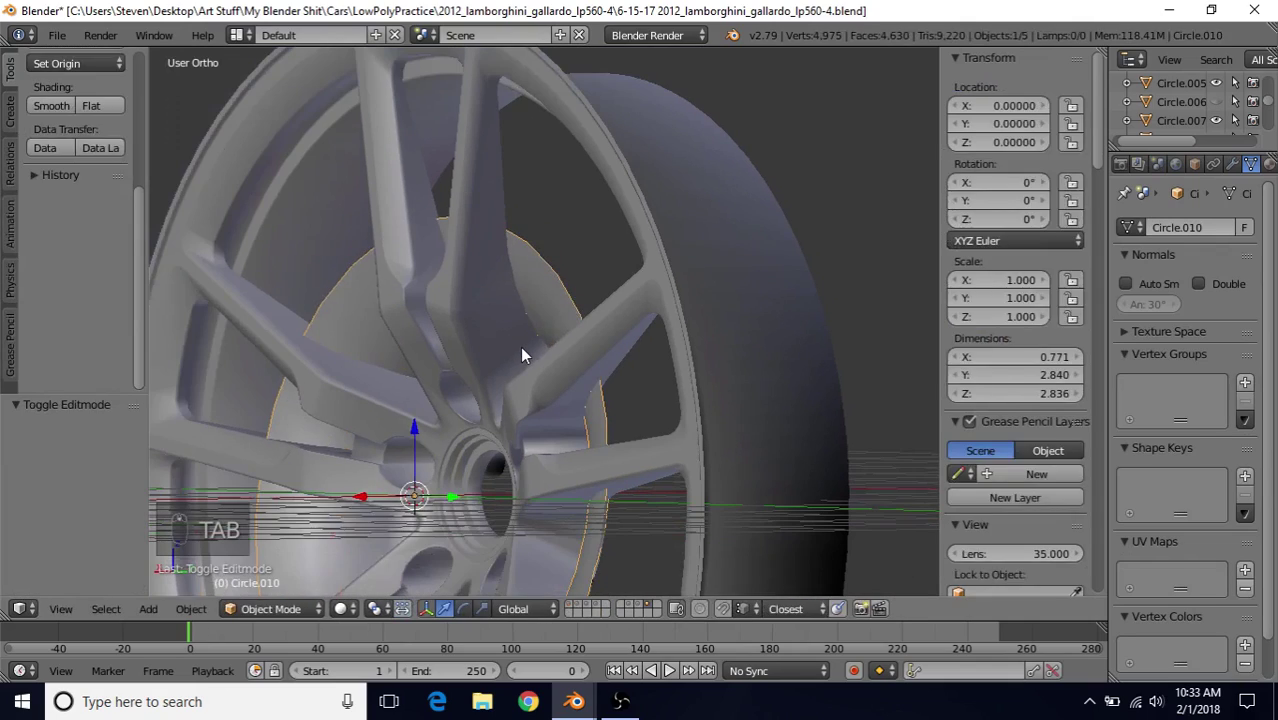
key(h)
scroll(520, 338, down, 3)
middle_drag(521, 341, 685, 365)
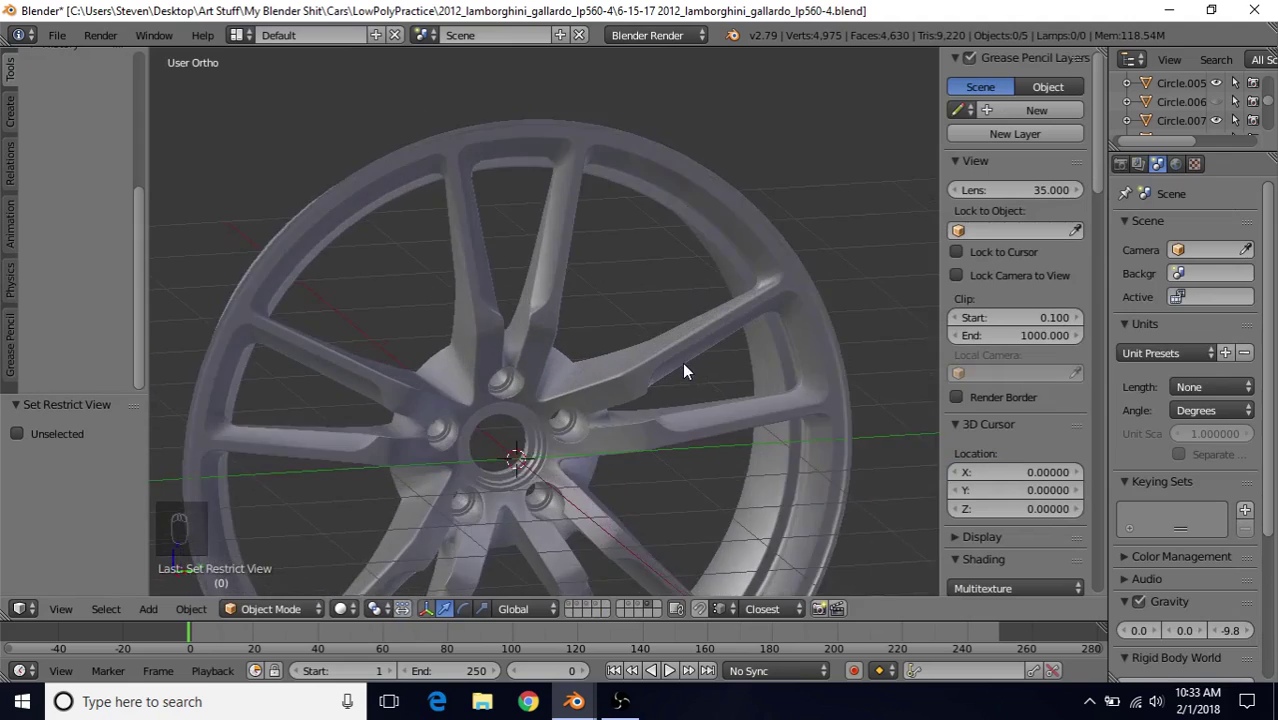
scroll(502, 322, up, 5)
middle_drag(522, 360, 420, 317)
key(Tab)
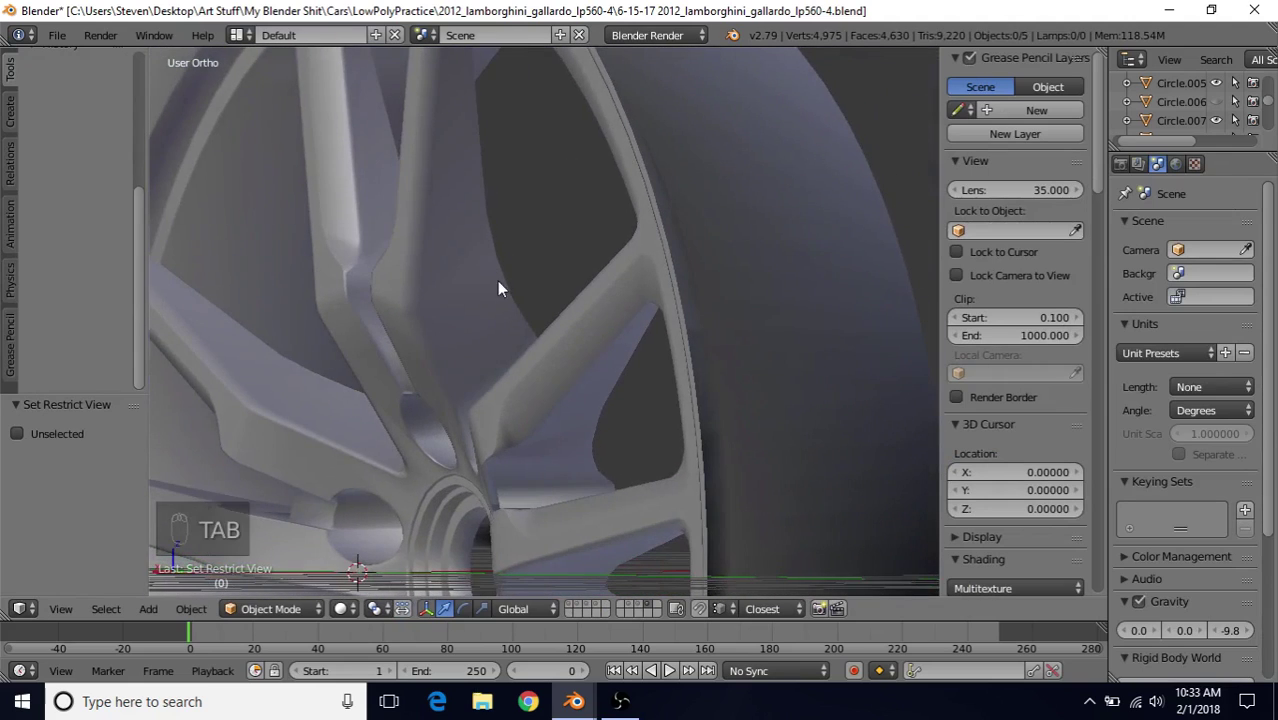
key(ctrl+z)
Move the beveled band's inner ring -0.007 along X and readjust it by about 0.004
key(Tab)
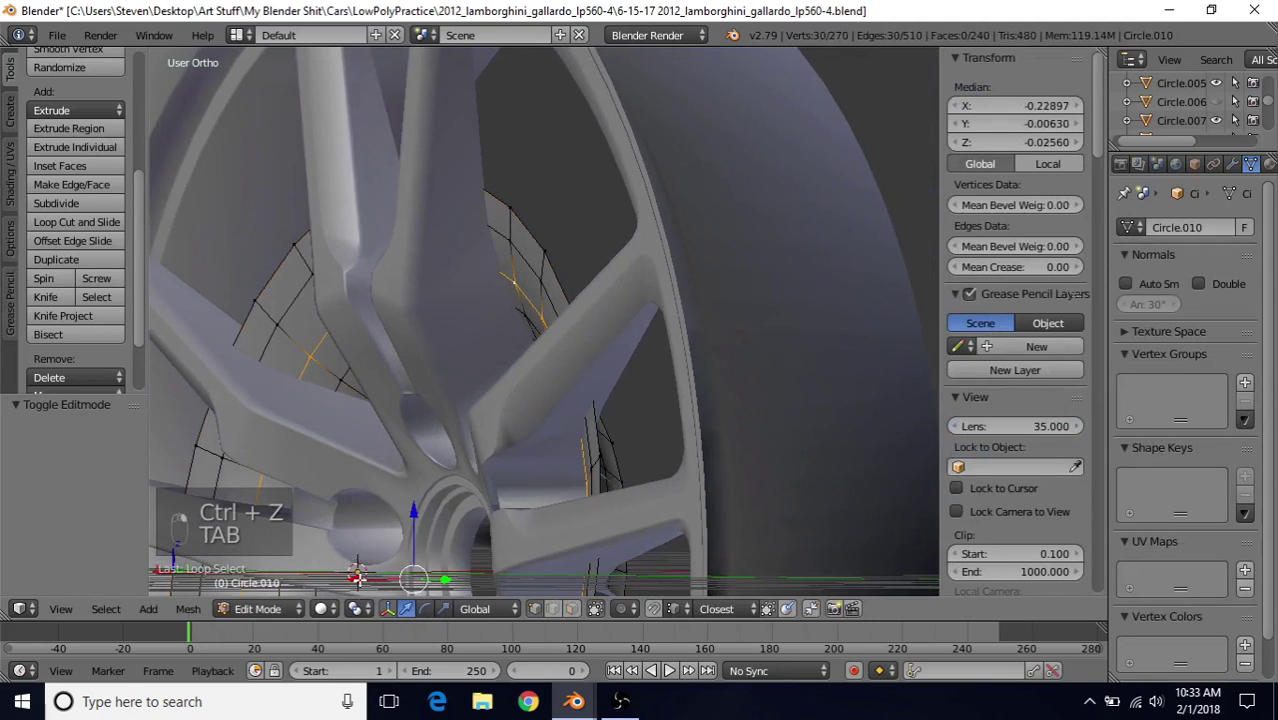
click(358, 577)
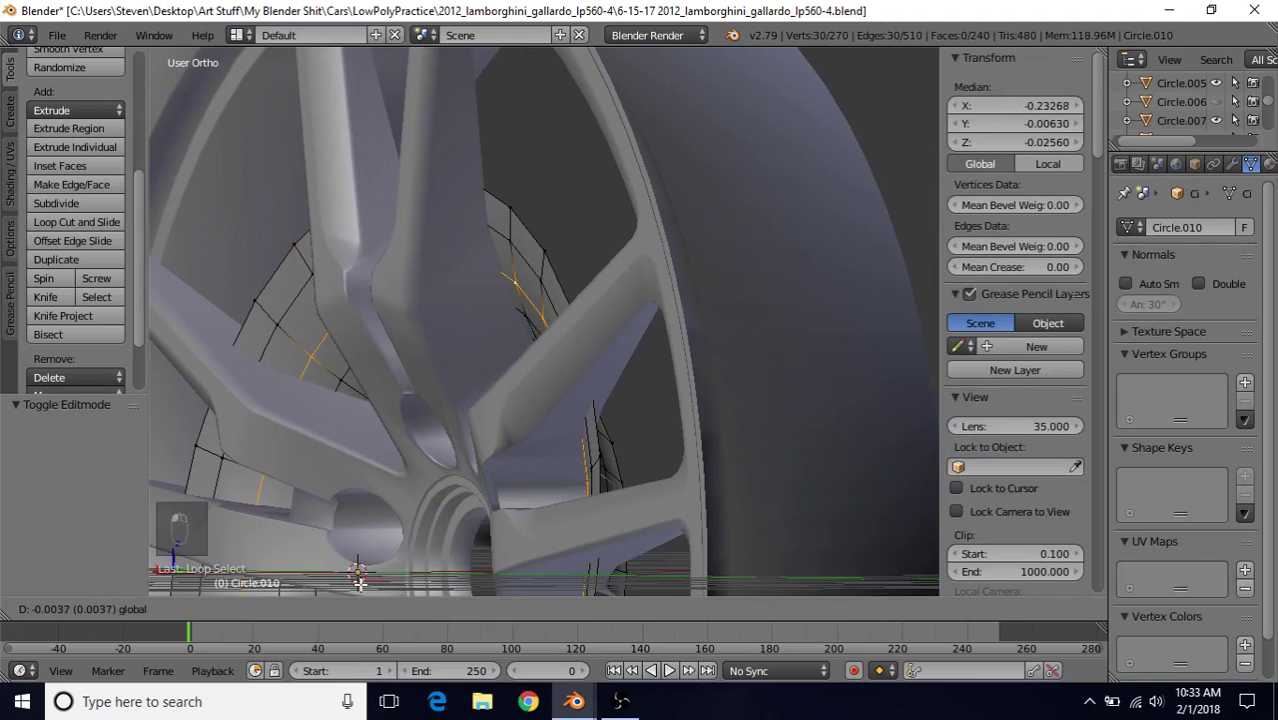
click(358, 577)
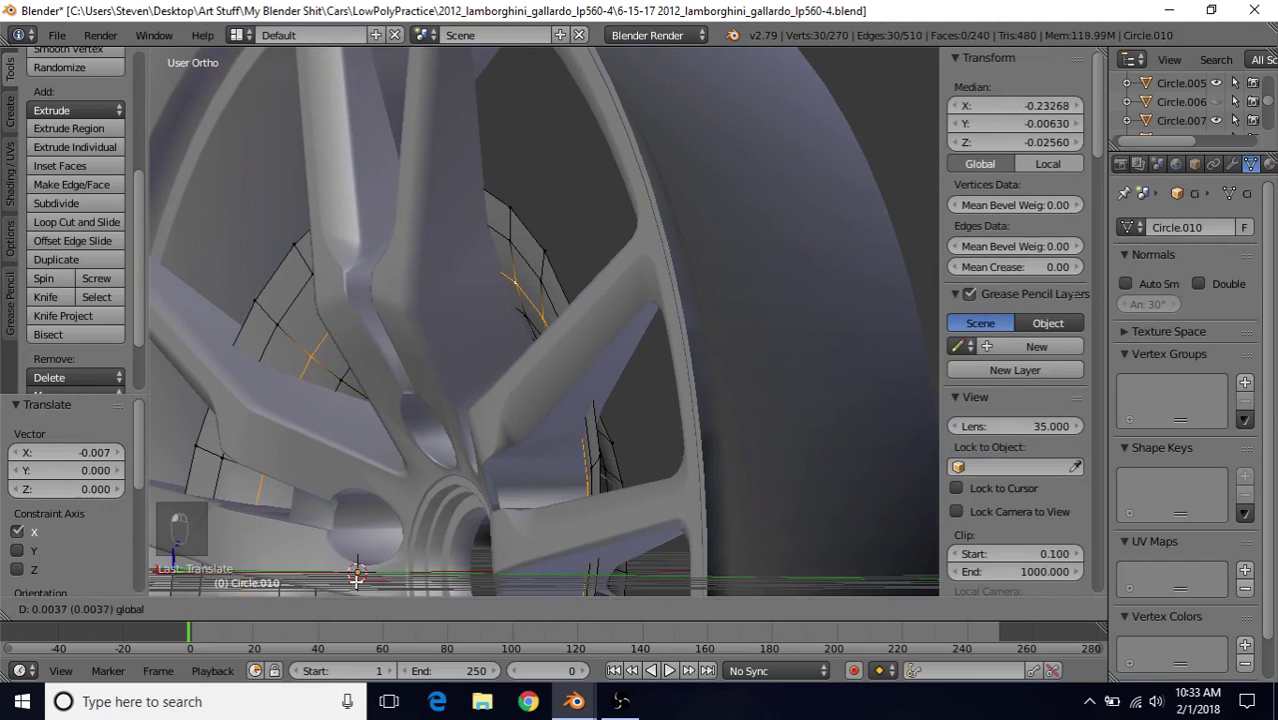
Hide the guide disc and examine the whole wheel from the front
key(Tab)
key(h)
scroll(511, 395, down, 3)
middle_drag(507, 357, 542, 265)
scroll(518, 368, down, 2)
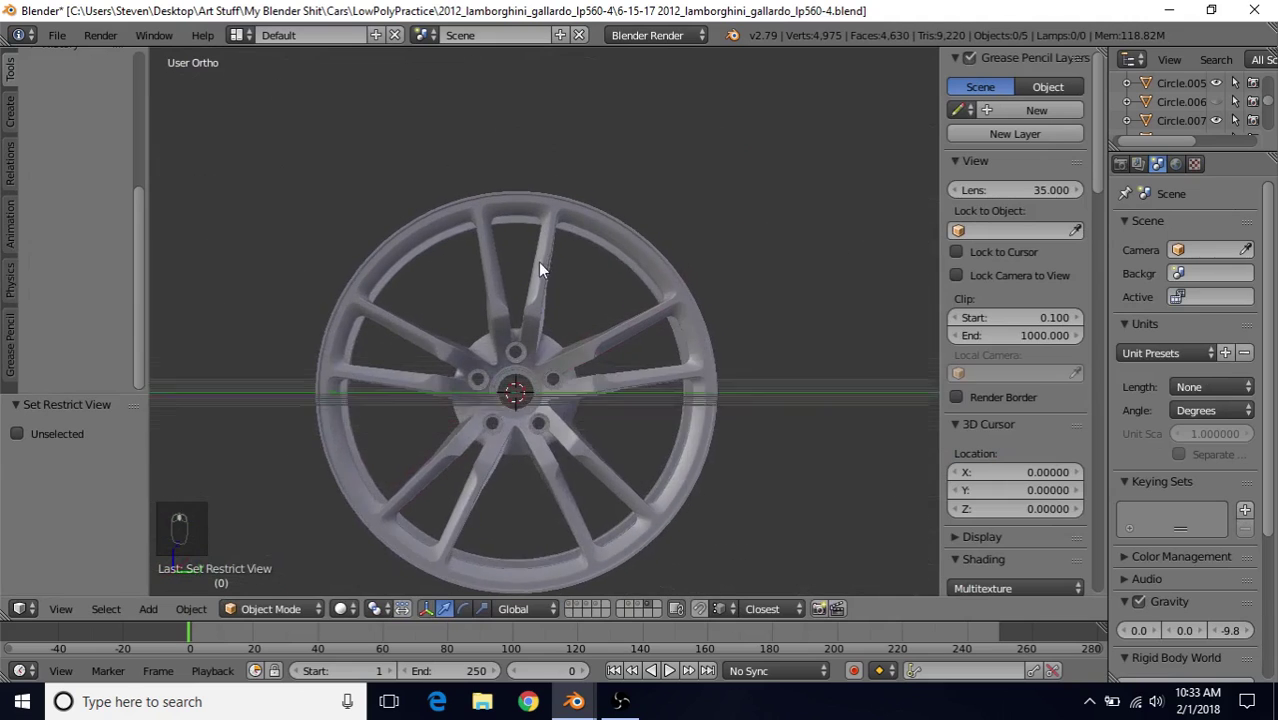
Unhide all hidden guide objects and select the larger guide disc behind the spokes
scroll(548, 290, up, 3)
right_click(663, 346)
middle_drag(663, 346, 621, 324)
scroll(589, 320, up, 2)
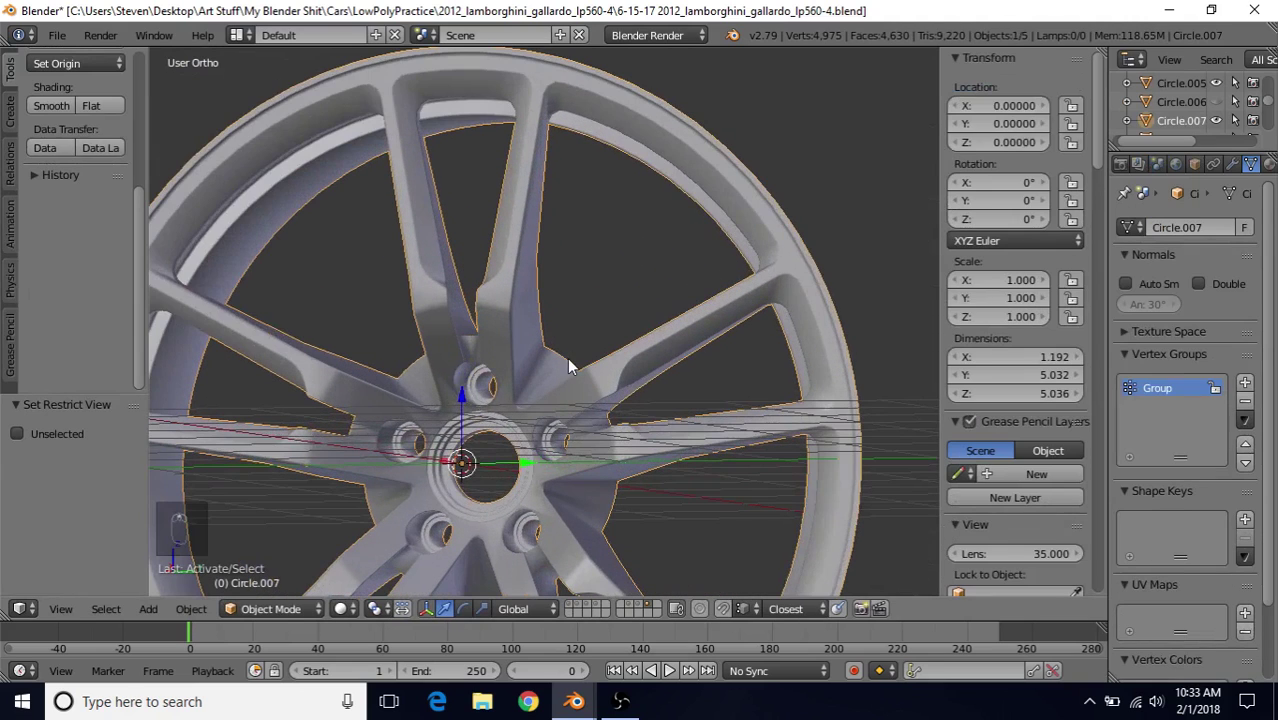
key(alt+h)
scroll(582, 362, down, 2)
middle_drag(582, 362, 560, 302)
right_click(563, 312)
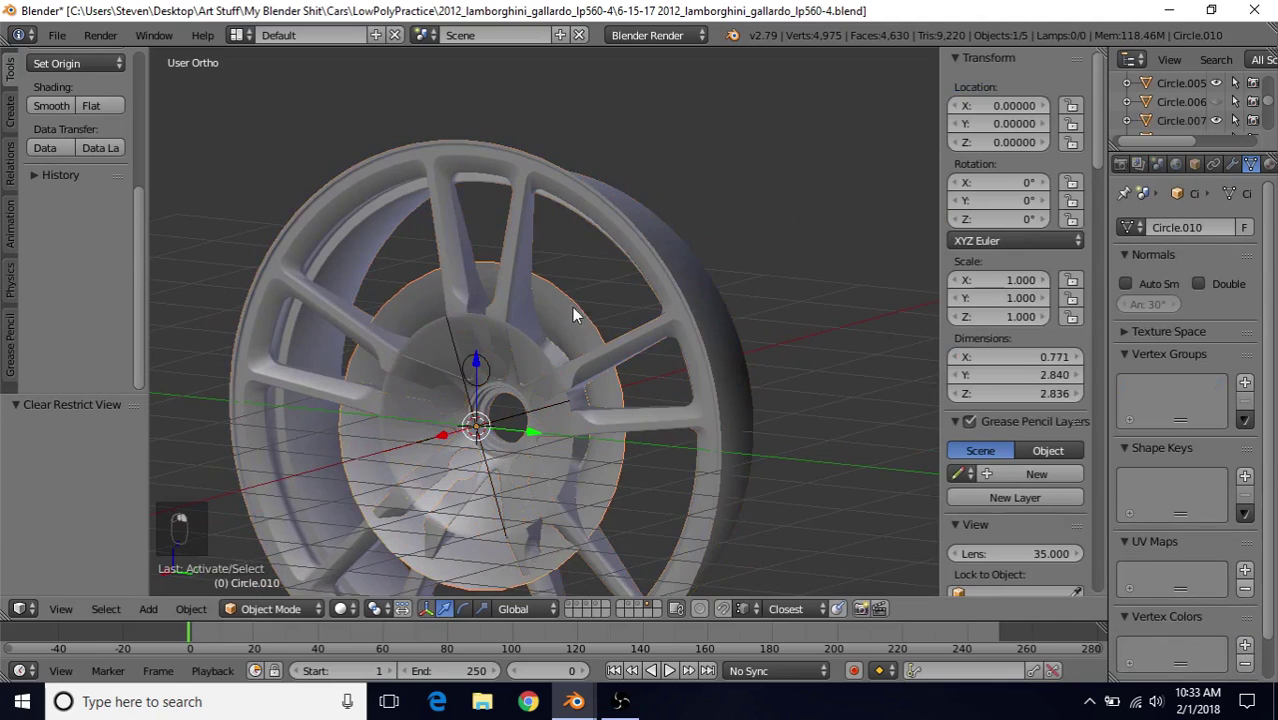
Hide the smaller guide disc, the small lug-hole circle and the remaining guide lines in front of the hub
scroll(548, 357, up, 2)
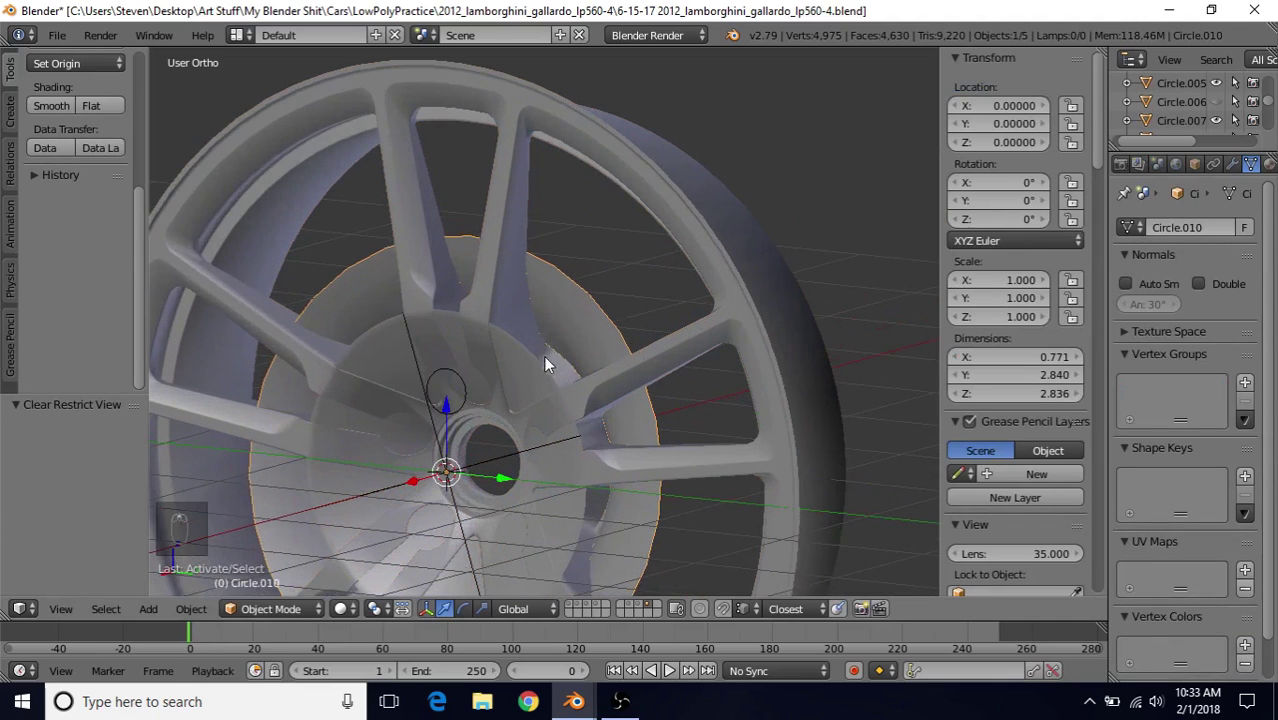
right_click(528, 389)
middle_drag(528, 389, 565, 310)
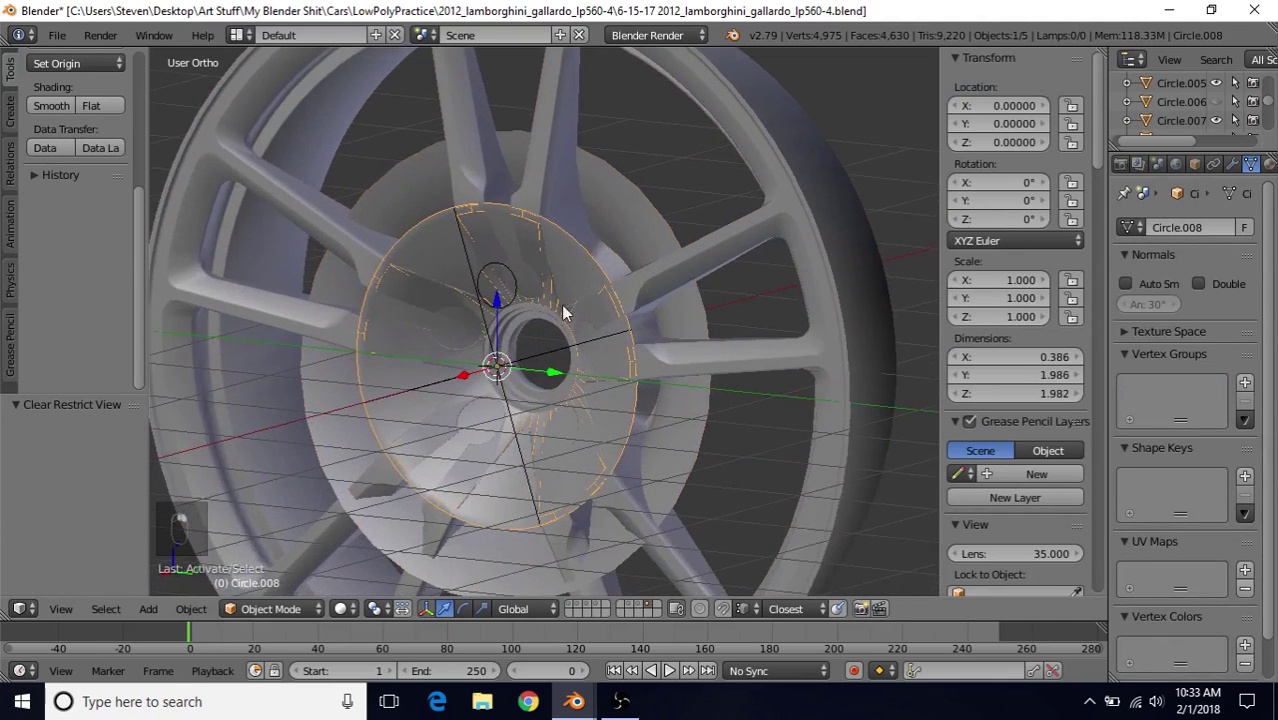
mouse_move(531, 234)
middle_down()
mouse_move(522, 217)
mouse_move(540, 226)
middle_up()
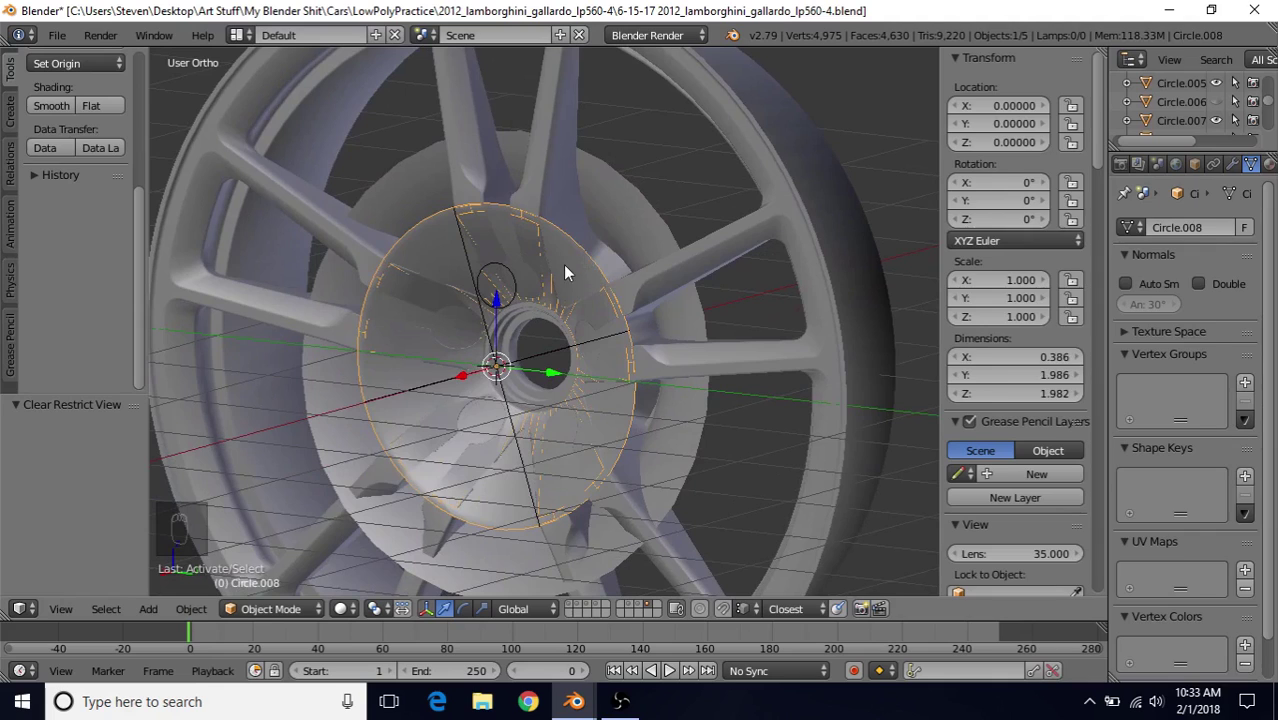
key(h)
right_click(478, 282)
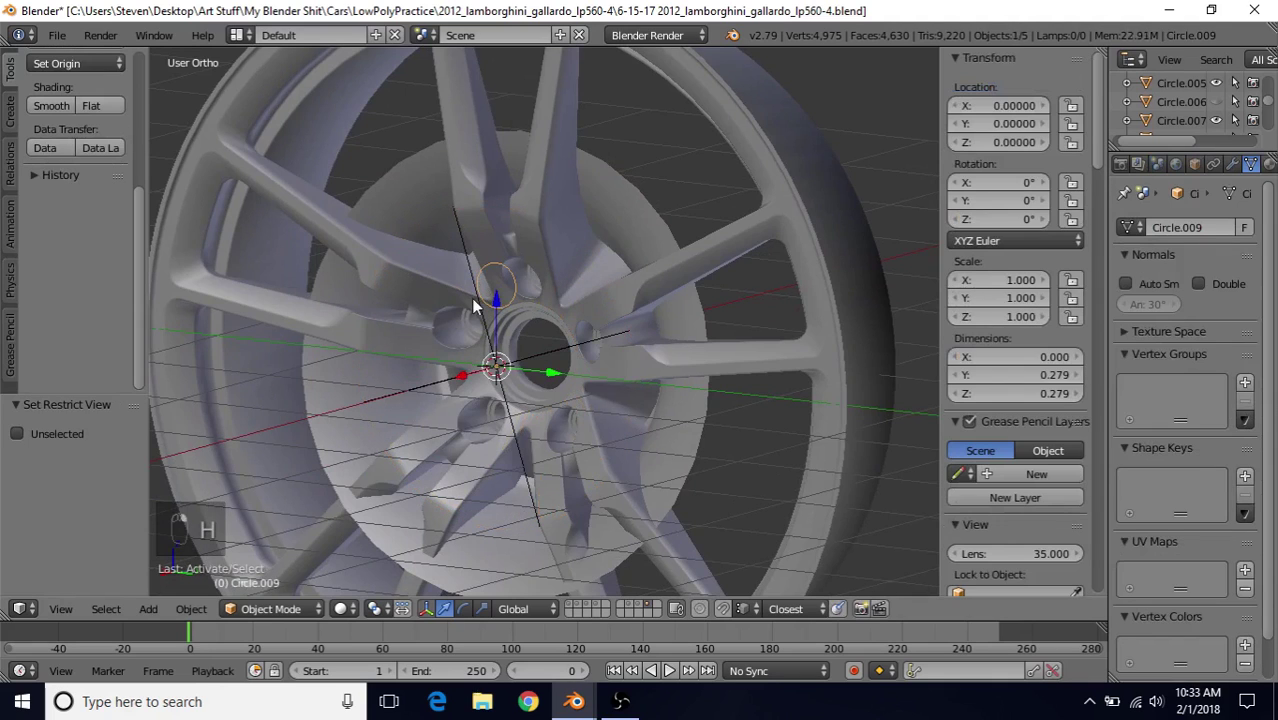
key(h)
right_click(467, 260)
key(h)
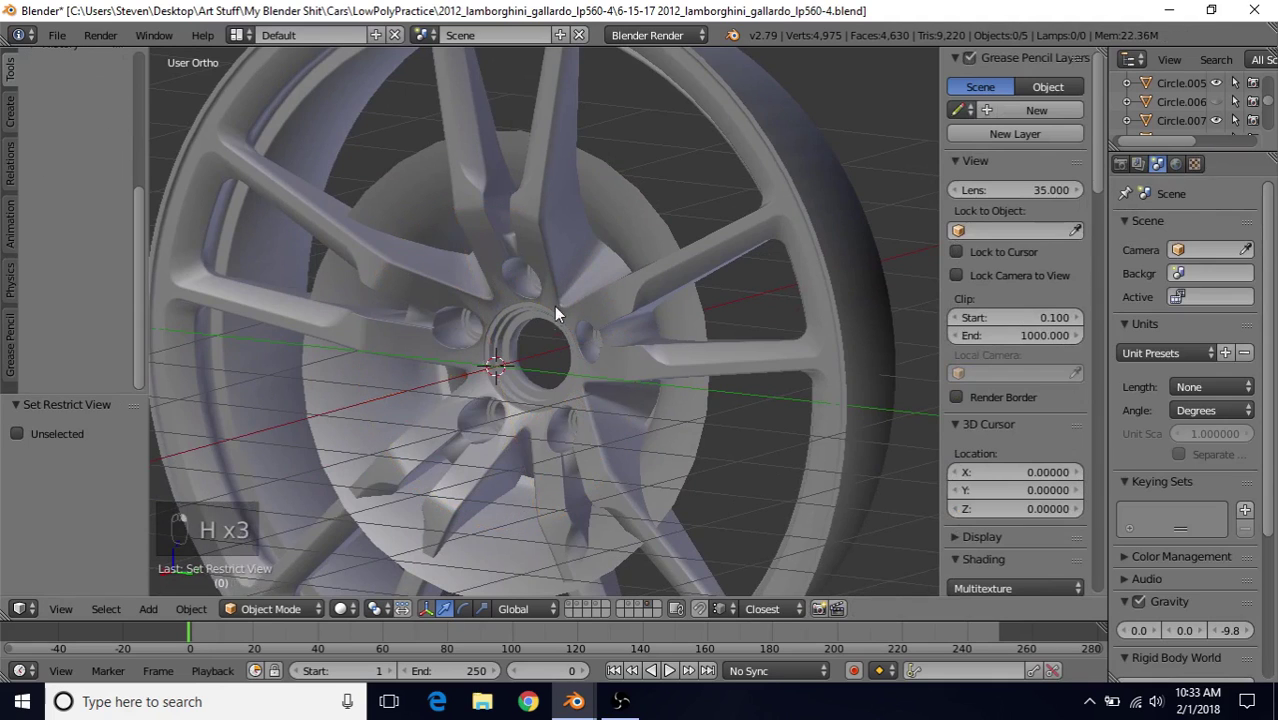
Hide the large guide disc behind the spokes and check the bare wheel from several angles
middle_drag(552, 309, 583, 260)
middle_drag(538, 304, 541, 261)
right_click(638, 205)
scroll(558, 322, down, 2)
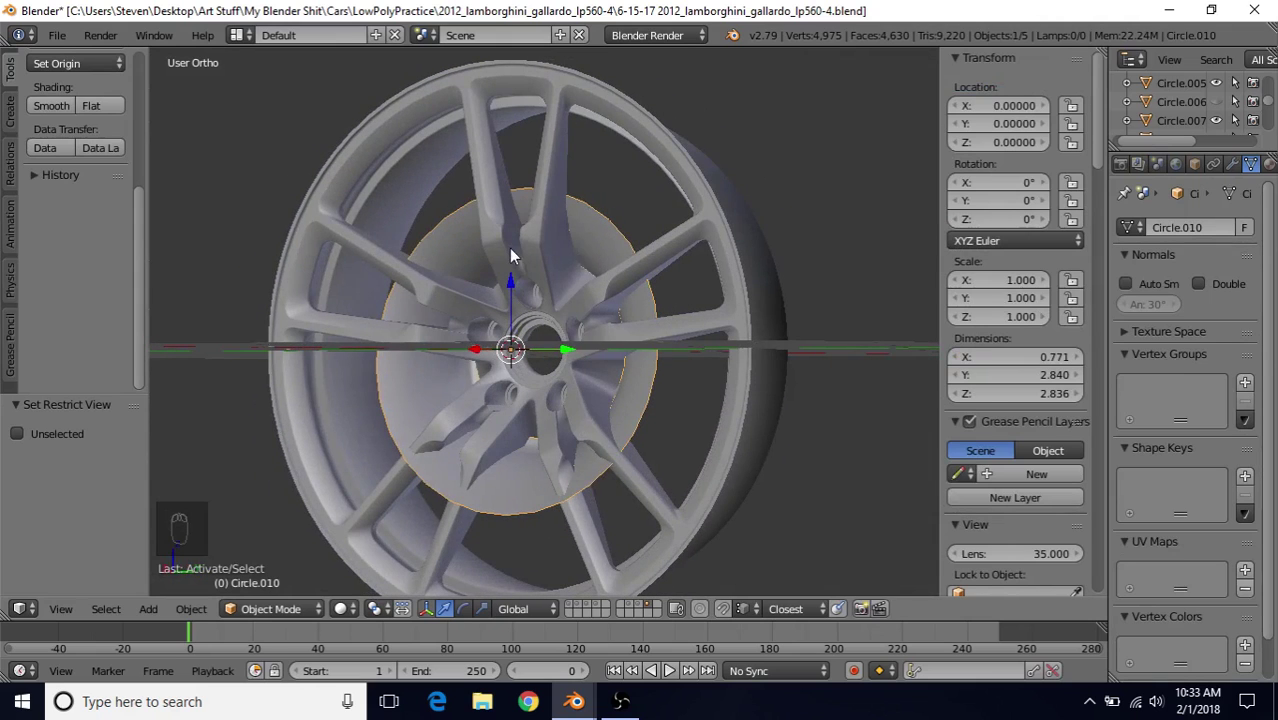
key(h)
scroll(514, 283, down, 2)
mouse_move(557, 281)
middle_down()
mouse_move(562, 251)
mouse_move(508, 285)
mouse_move(552, 292)
middle_up()
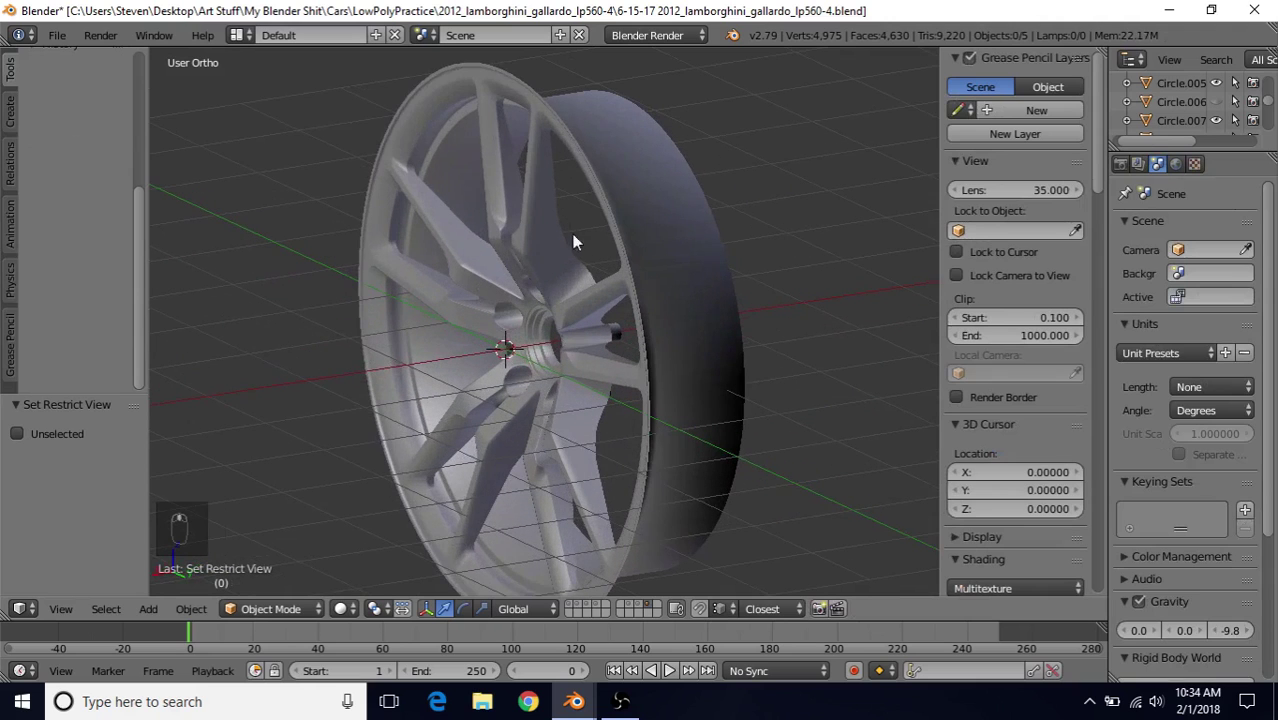
middle_drag(517, 227, 648, 304)
scroll(600, 285, up, 3)
middle_drag(529, 255, 565, 172)
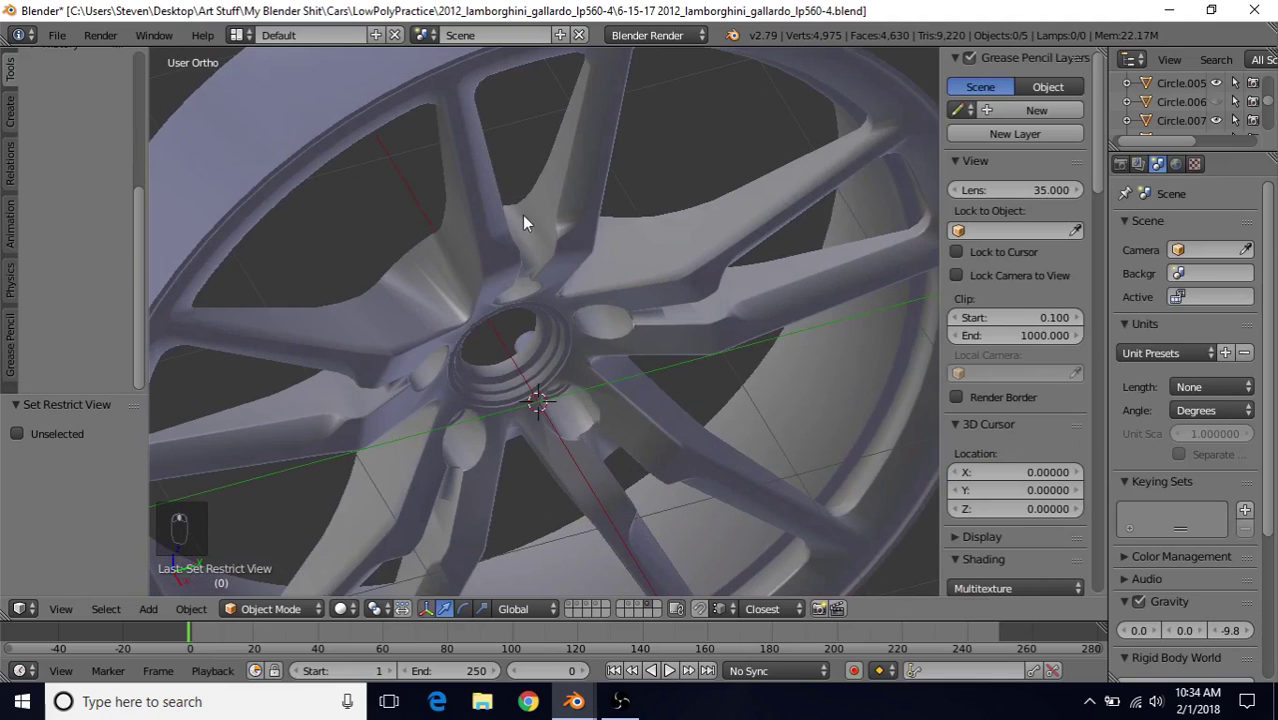
Apply the Shrinkwrap modifier on the wheel mesh and save the file
right_click(725, 201)
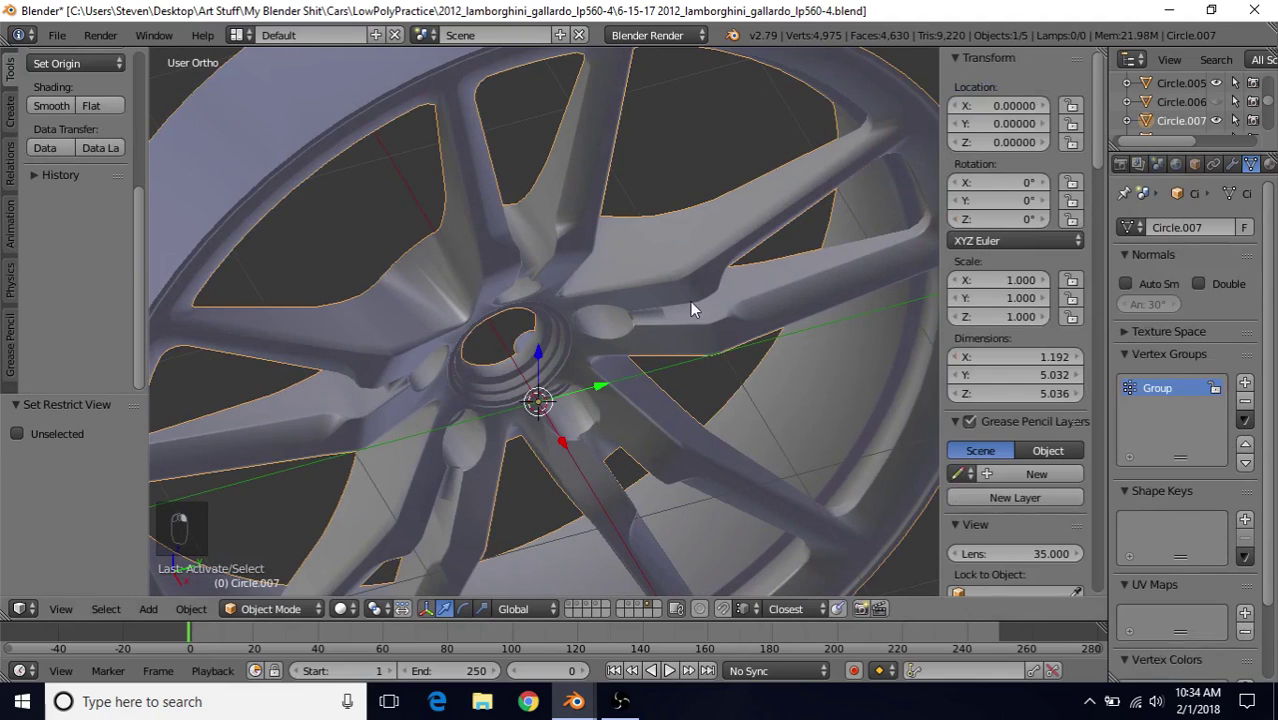
middle_drag(690, 302, 1113, 225)
click(1232, 163)
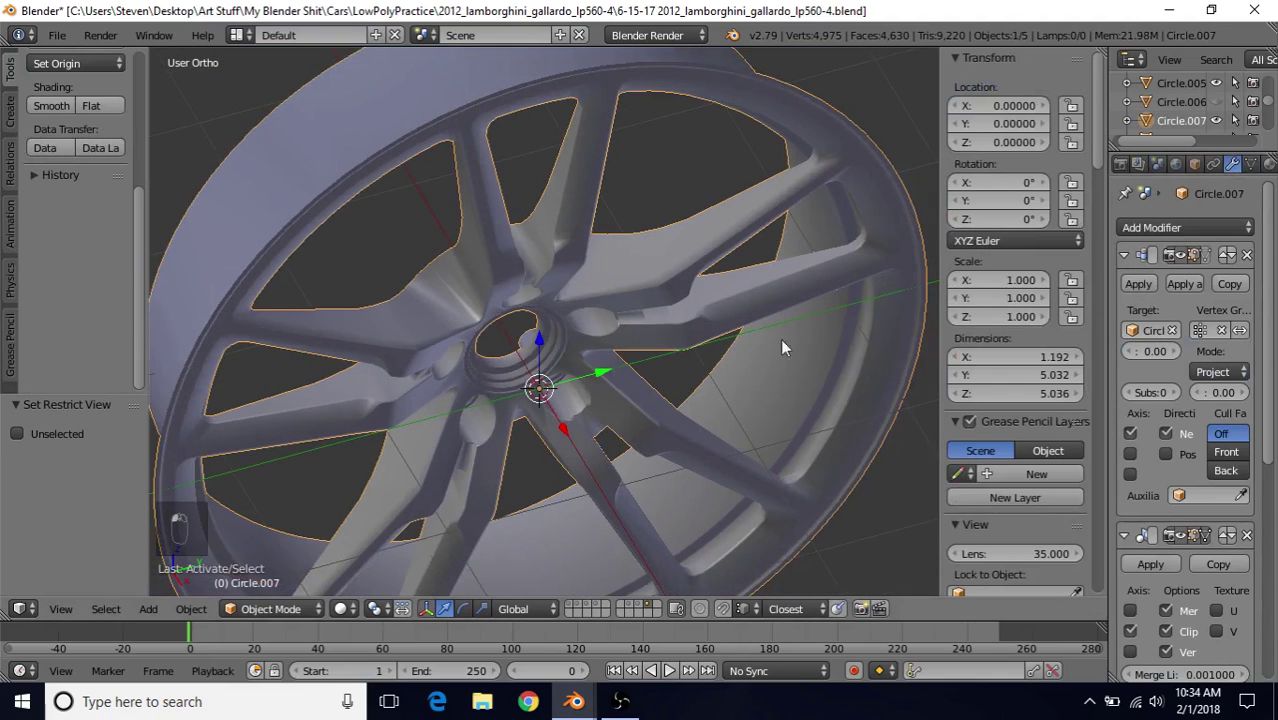
middle_drag(566, 286, 685, 251)
scroll(633, 217, down, 3)
middle_drag(633, 217, 566, 350)
scroll(527, 276, up, 2)
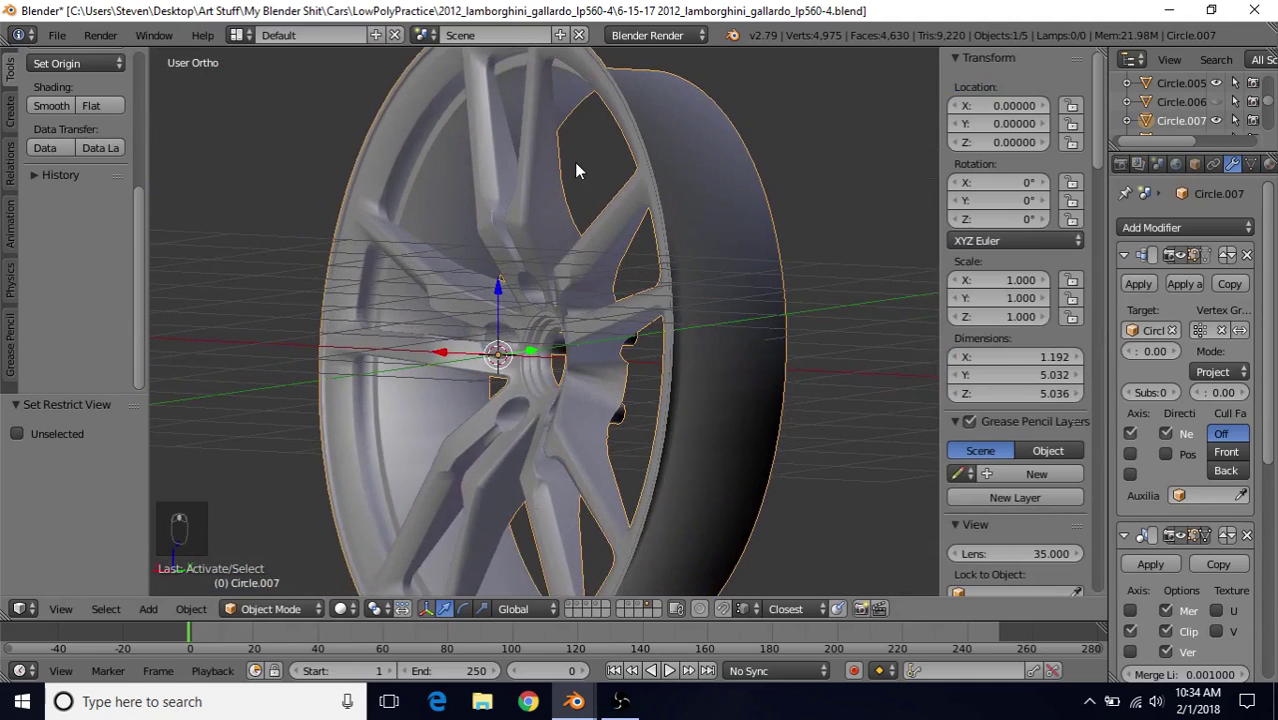
middle_drag(576, 208, 621, 230)
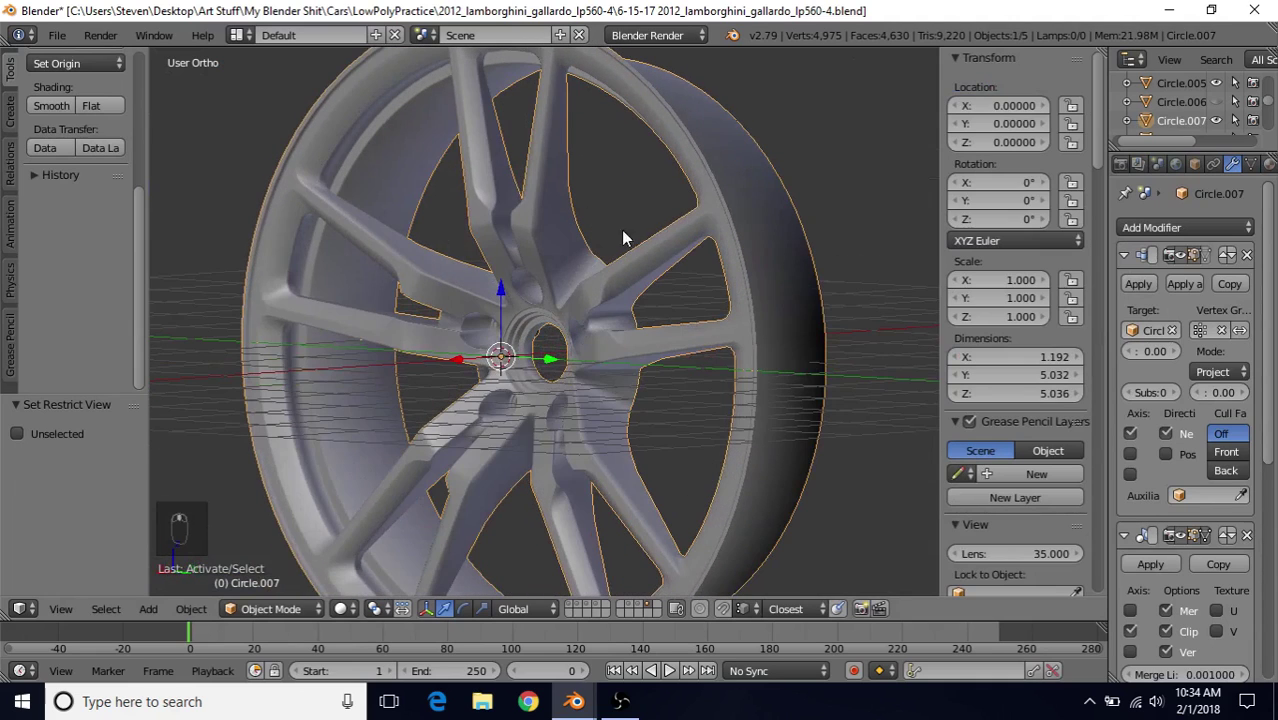
click(1137, 284)
middle_drag(573, 263, 560, 230)
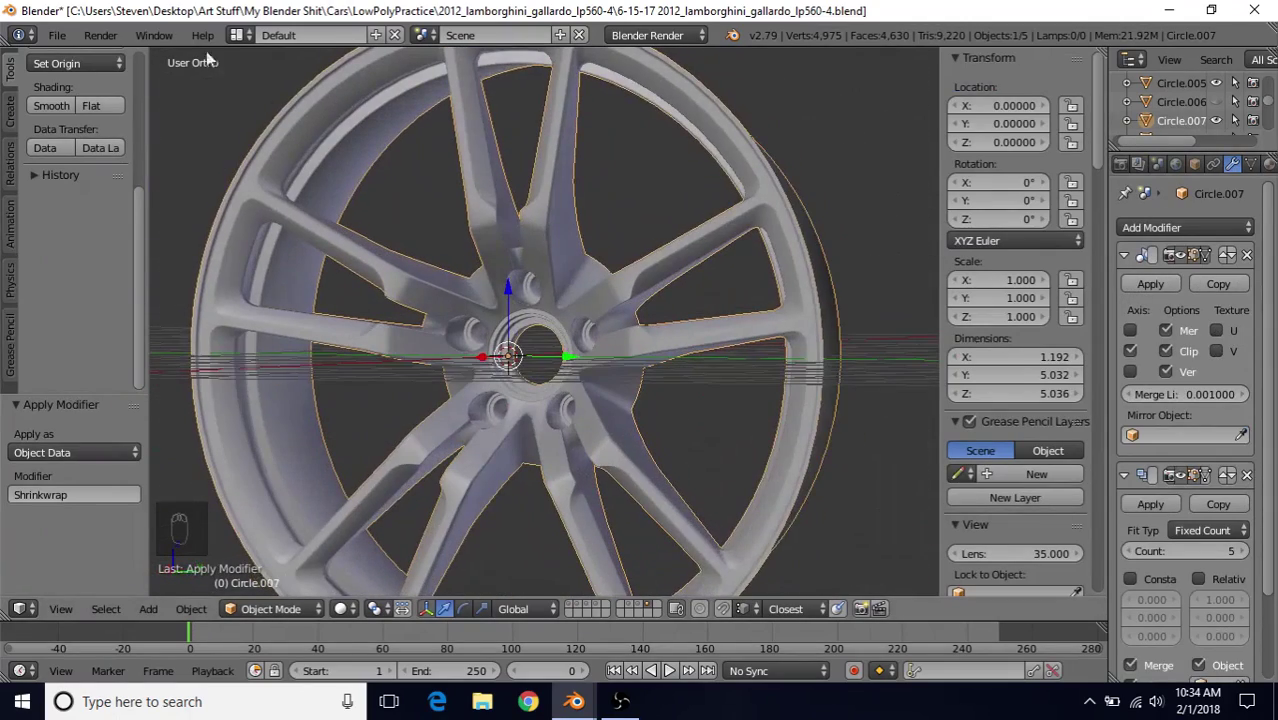
click(57, 35)
click(84, 179)
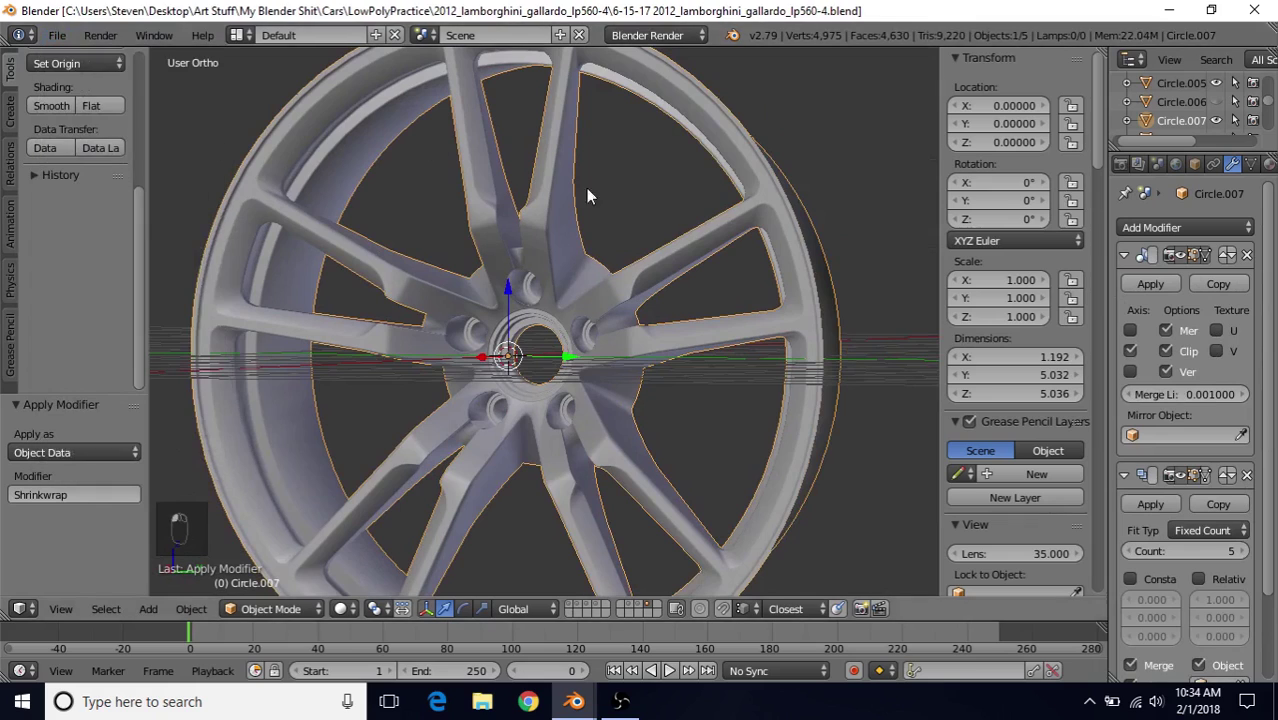
Flatten the vertices along the hub's back edge, between and beside the two spokes, by scaling them to 0 along X
middle_drag(580, 280, 662, 337)
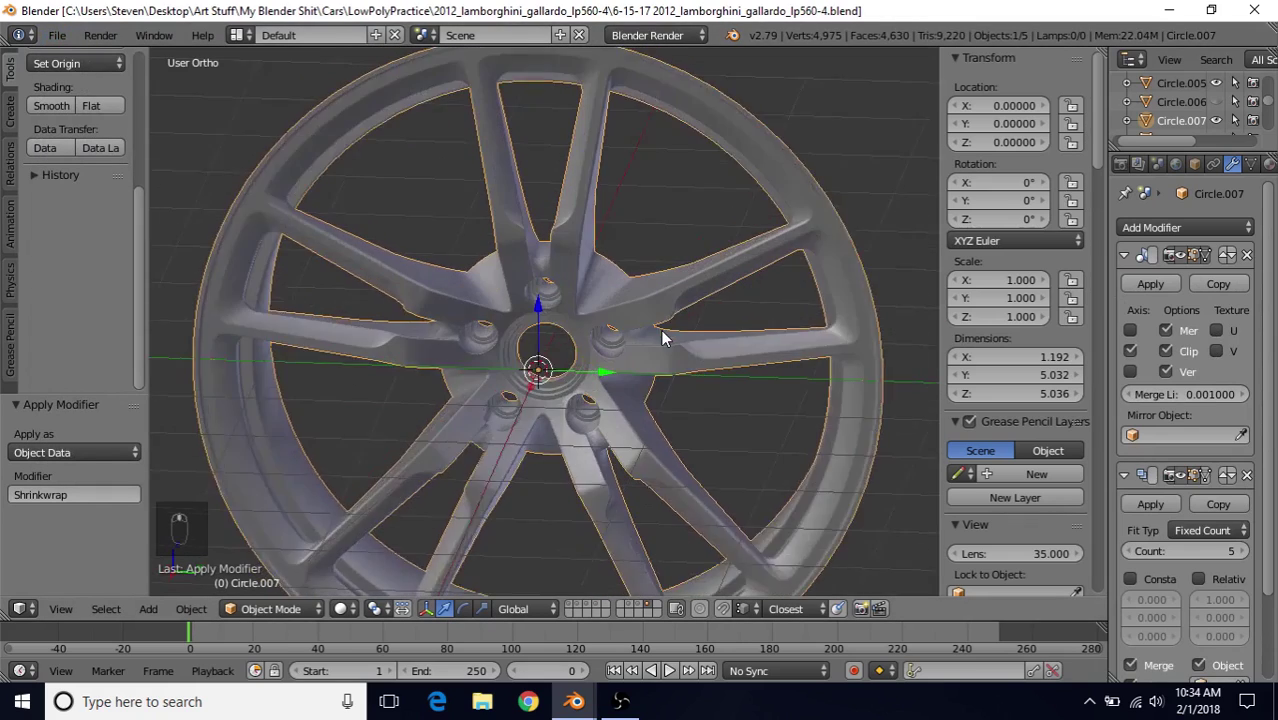
scroll(661, 332, up, 4)
scroll(668, 316, down, 5)
middle_drag(654, 259, 519, 317)
key(Tab)
scroll(597, 278, up, 3)
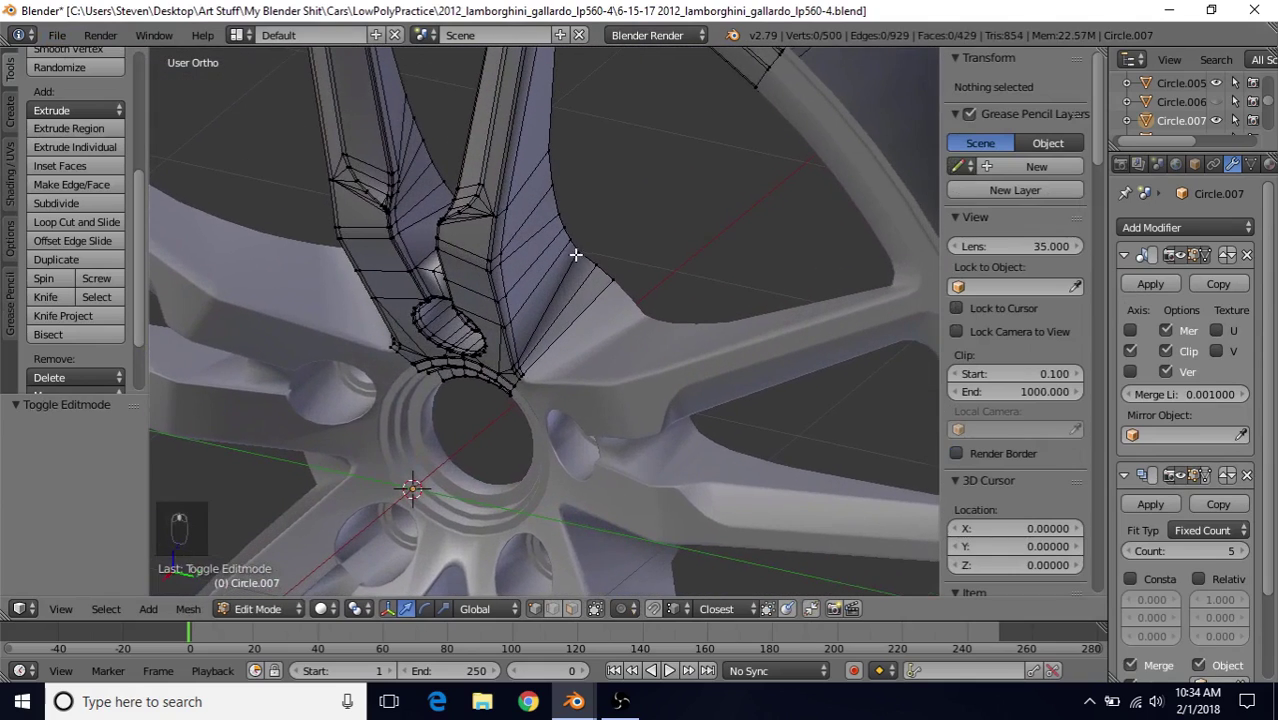
middle_drag(504, 267, 487, 245)
right_click(475, 230)
scroll(488, 209, up, 4)
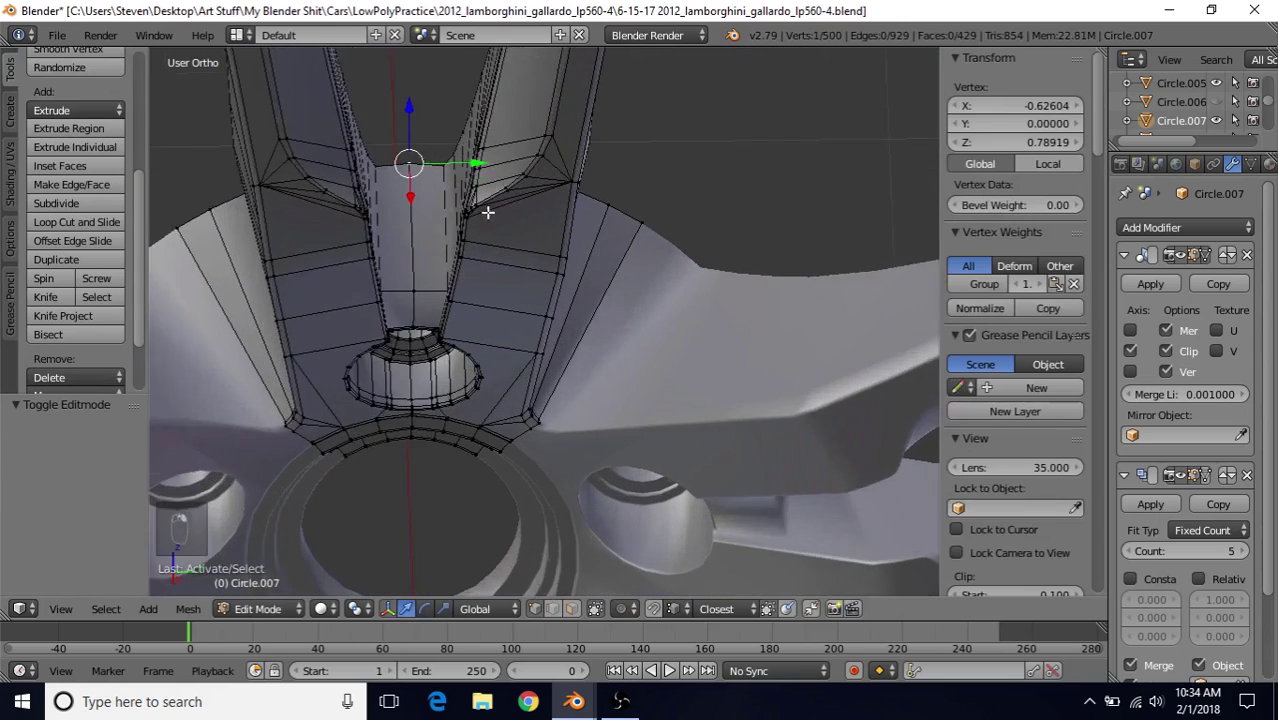
middle_drag(392, 202, 662, 197)
shift+right_click(592, 217)
shift+right_click(627, 237)
shift+right_click(643, 258)
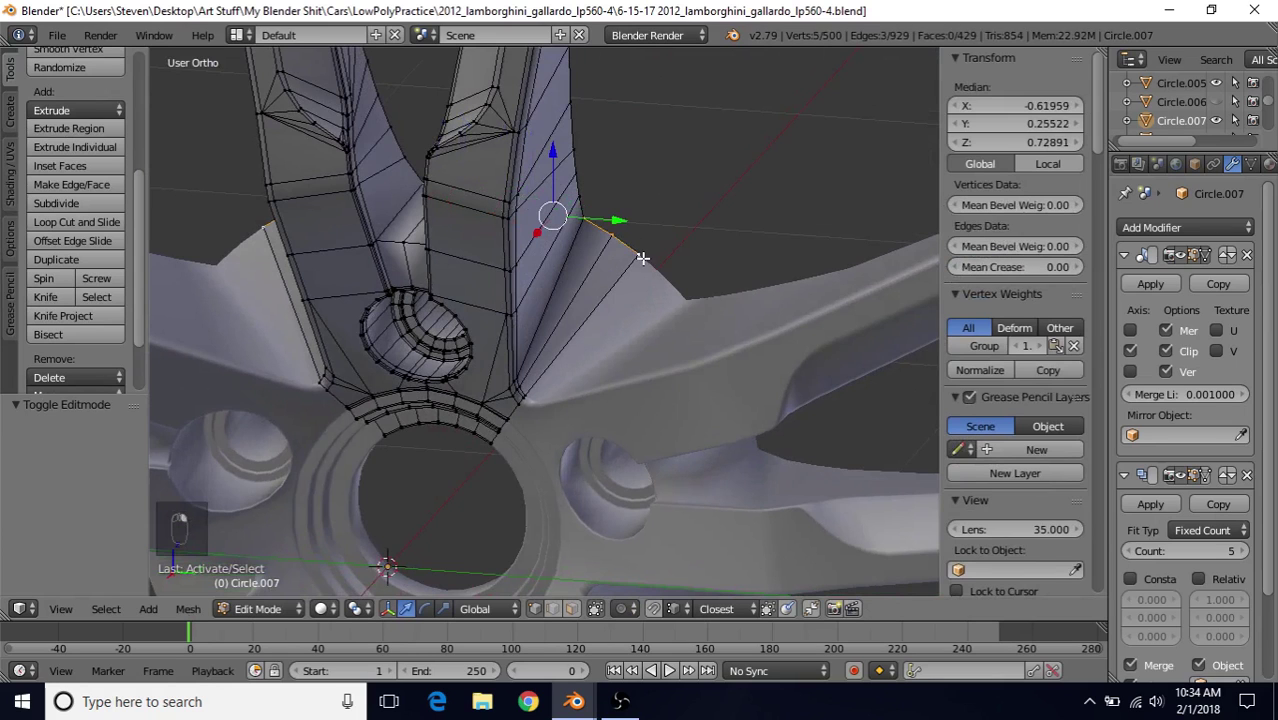
middle_drag(469, 233, 521, 233)
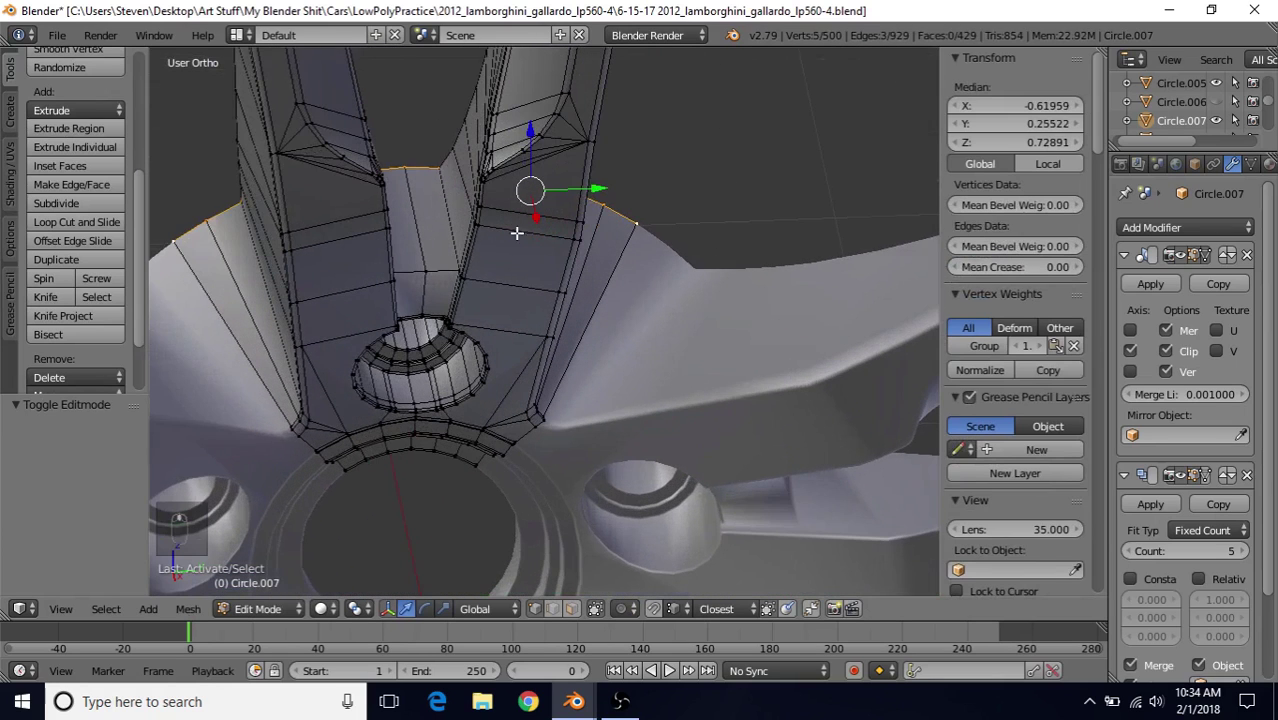
middle_drag(438, 172, 396, 168)
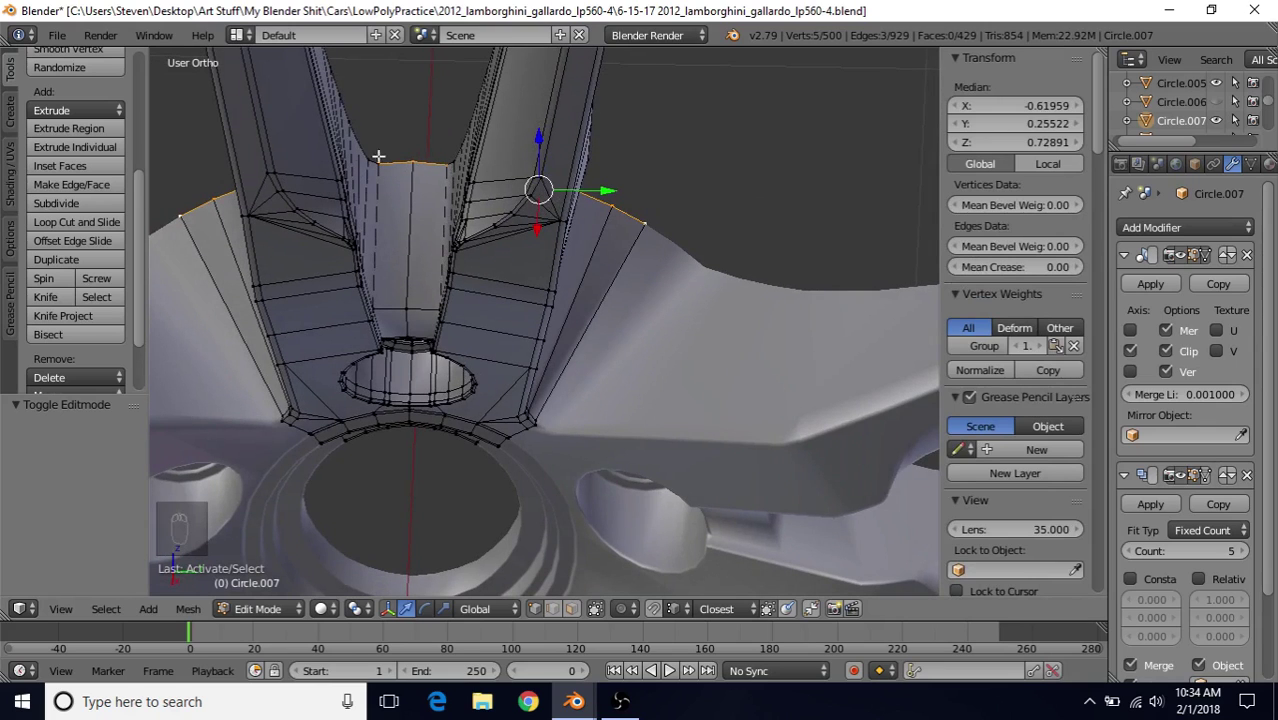
middle_drag(484, 231, 596, 209)
key(s)
key(x)
key(0)
click(653, 181)
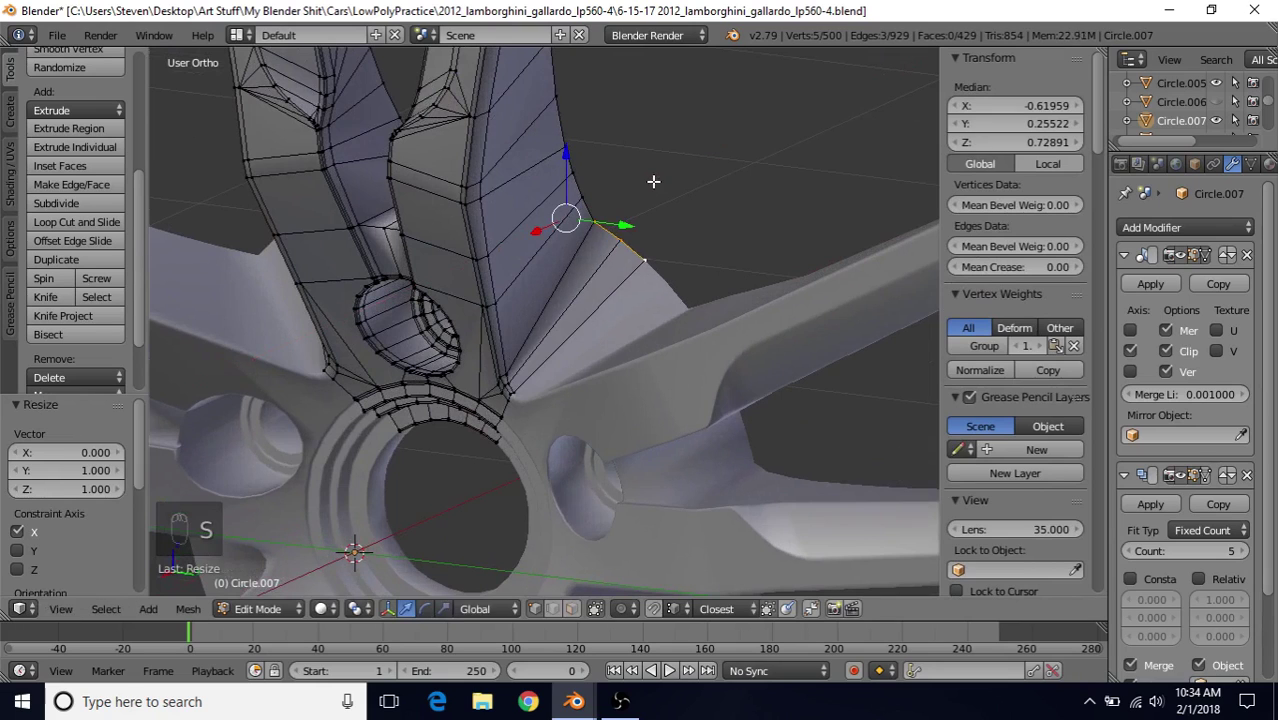
Return to Object Mode and examine the flattened back edge around the hub of the whole wheel
scroll(600, 235, down, 4)
key(Tab)
scroll(591, 310, up, 2)
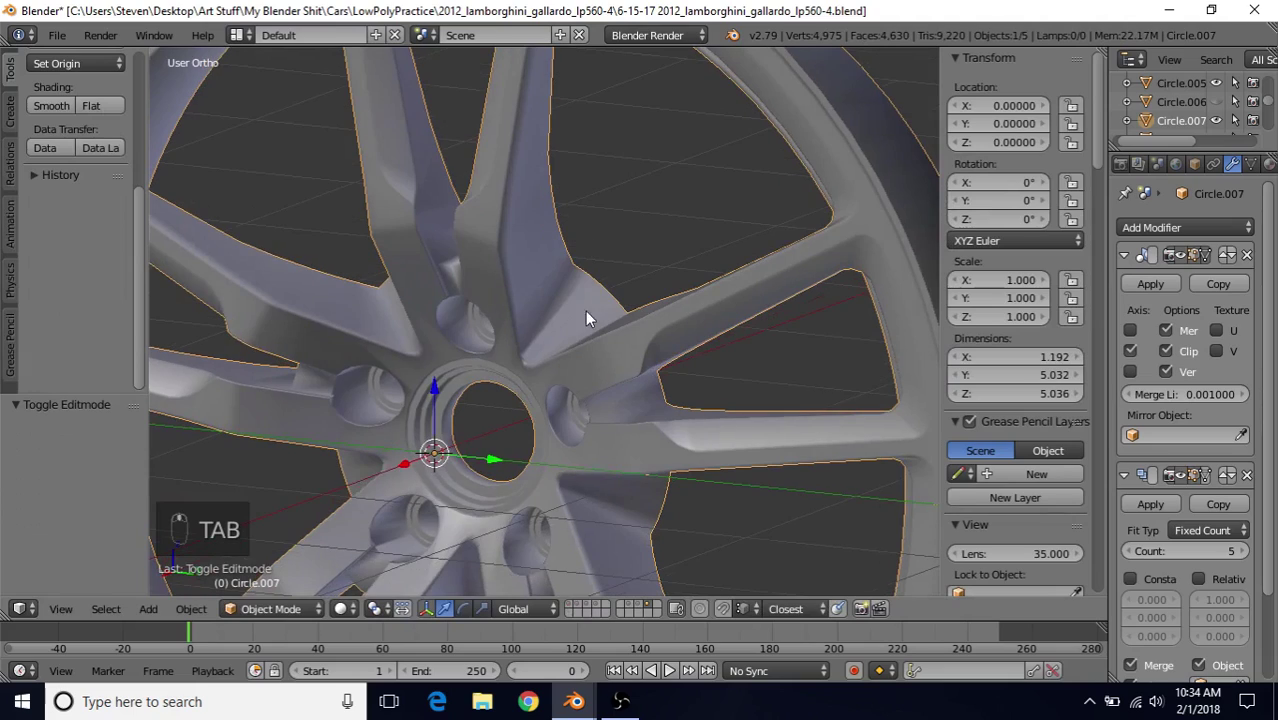
middle_drag(588, 280, 535, 245)
middle_drag(578, 301, 573, 381)
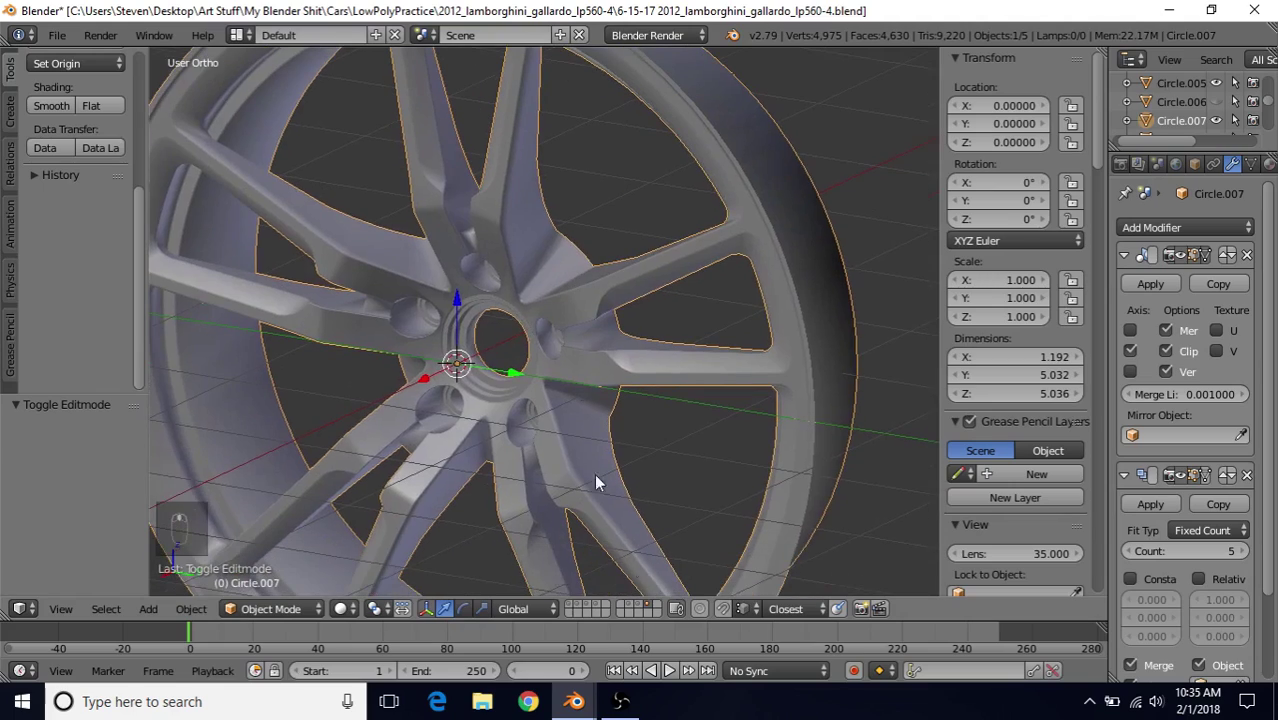
Switch to the other Blender window with the finished practice rim and examine its hub from the front and back
mouse_move(573, 704)
click(525, 638)
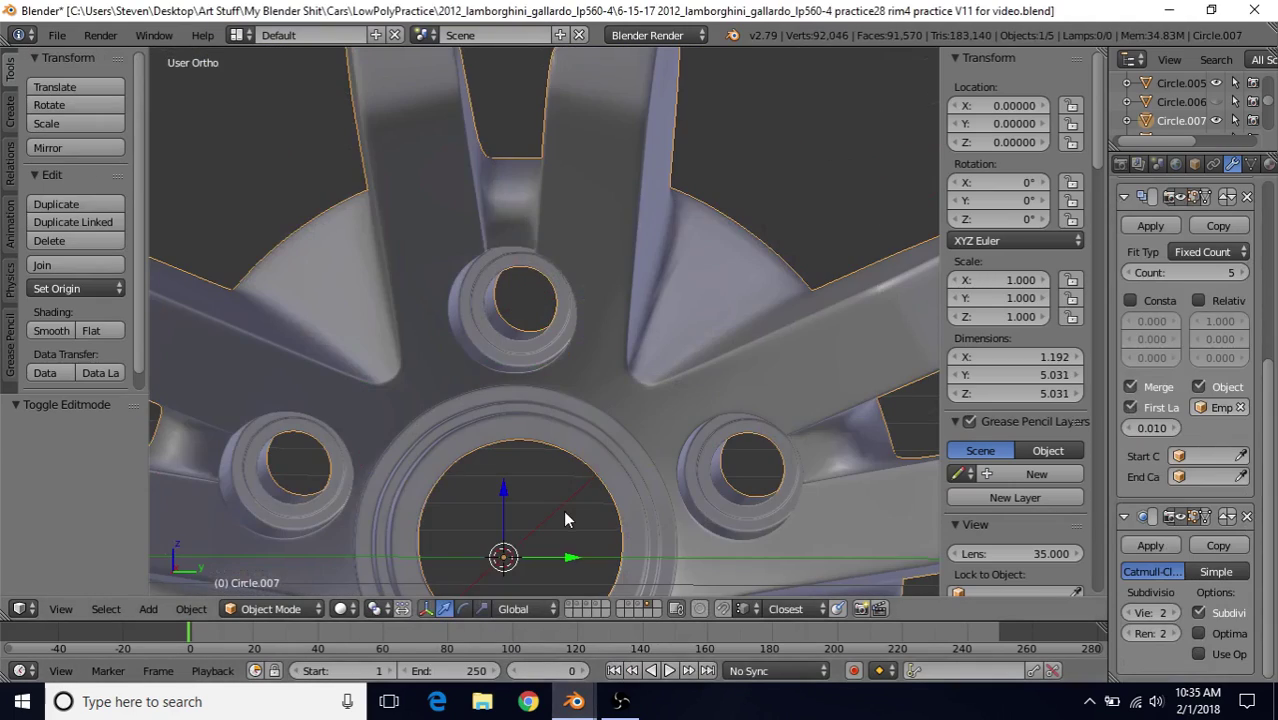
scroll(563, 510, down, 5)
scroll(612, 408, up, 1)
middle_drag(612, 408, 591, 344)
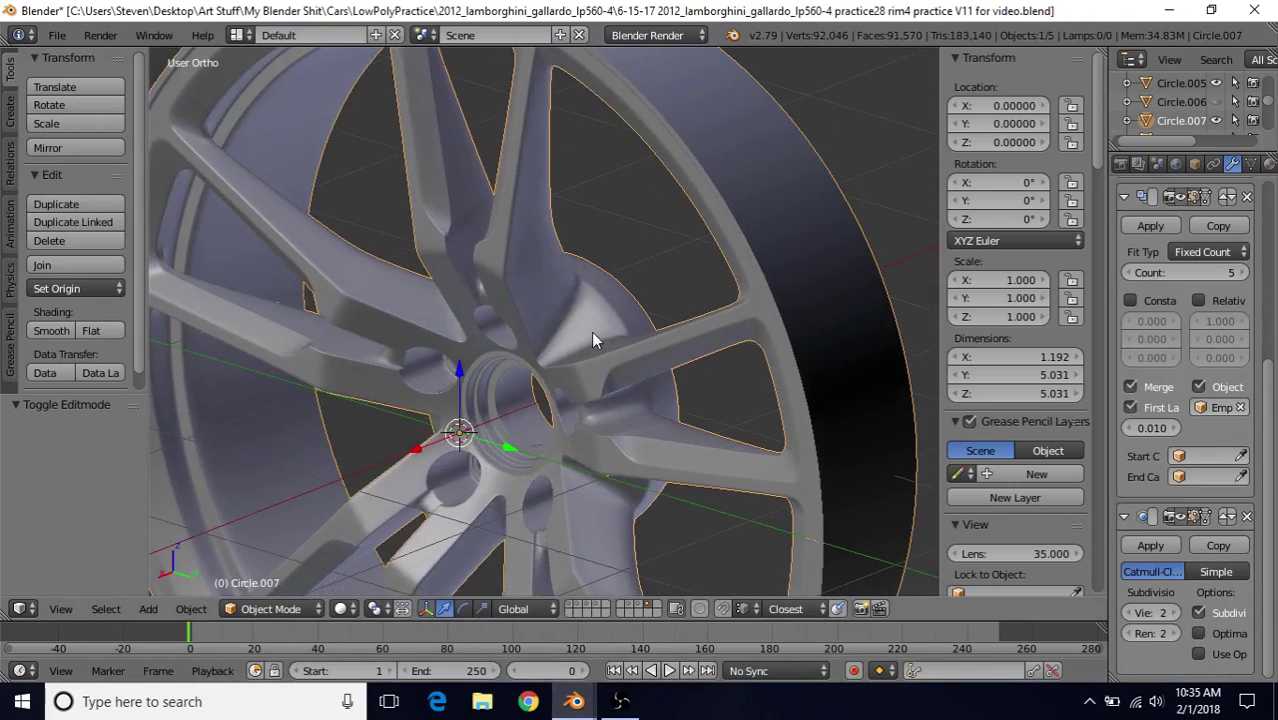
middle_drag(640, 427, 588, 307)
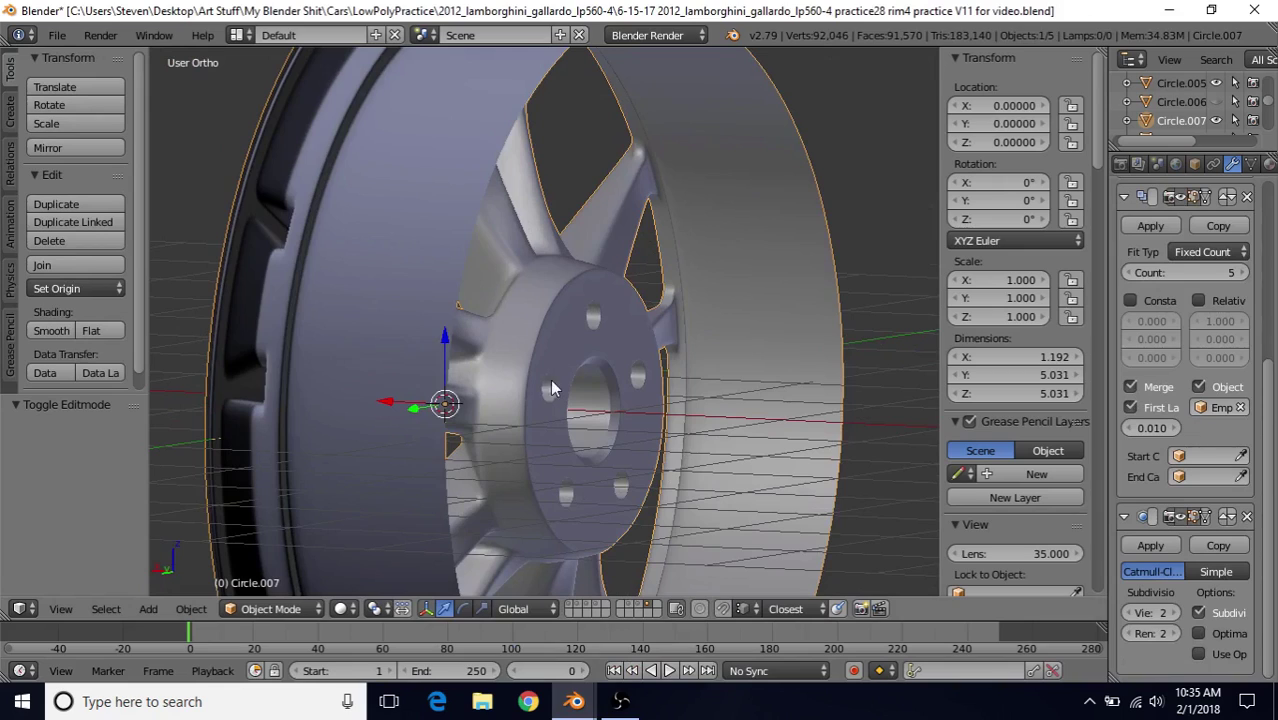
middle_drag(612, 414, 597, 591)
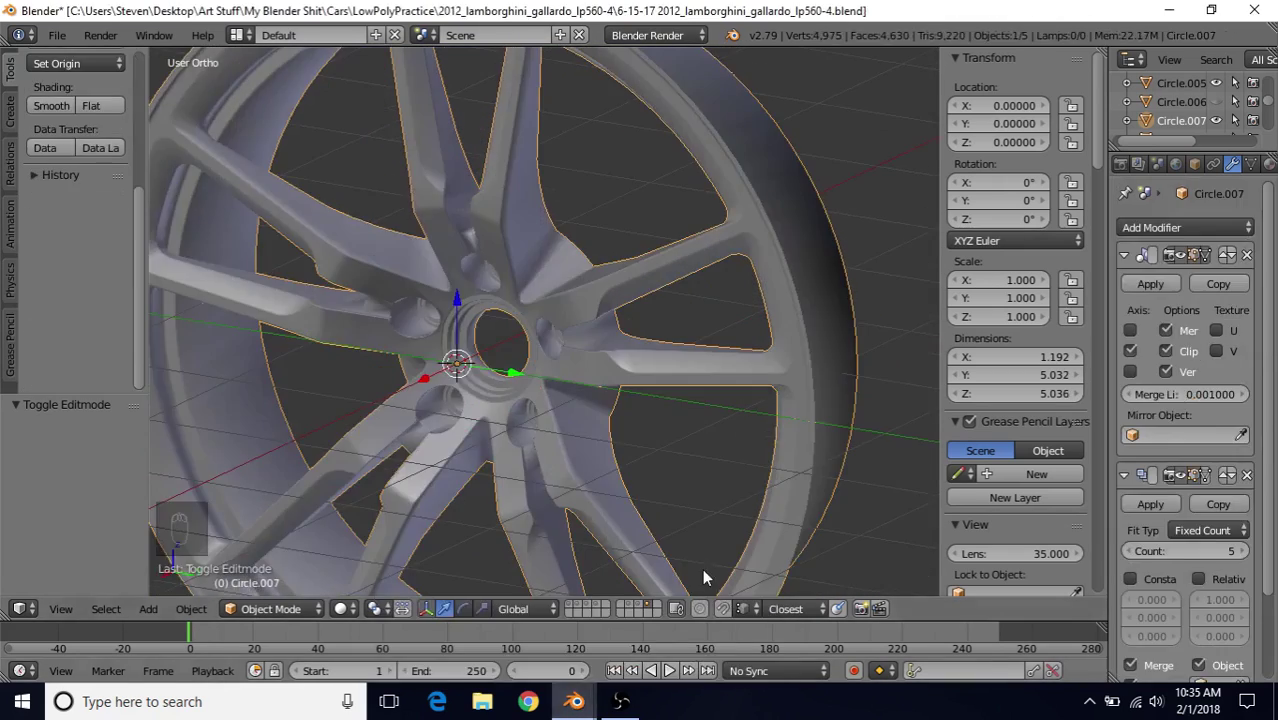
Back in the working wheel's Edit Mode, bridge the gap behind the spoke with an edge between the two back-edge vertices
key(Tab)
middle_drag(623, 374, 382, 328)
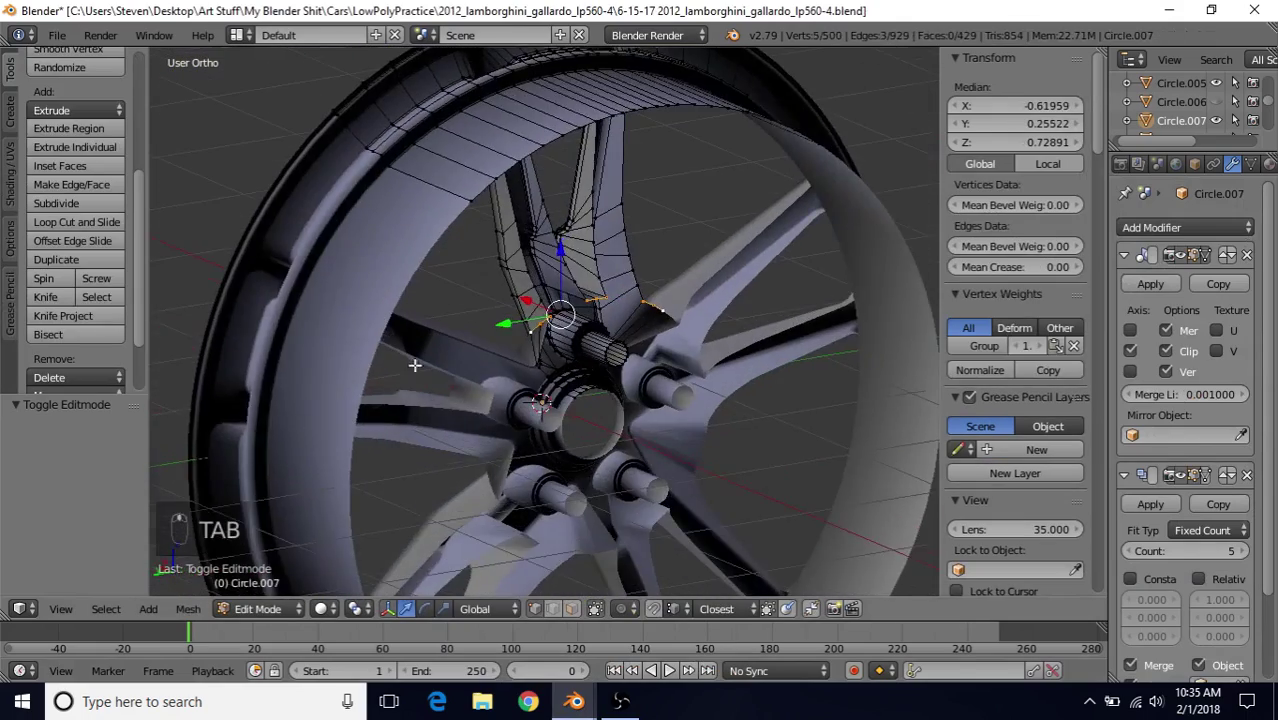
scroll(460, 360, up, 4)
middle_drag(598, 318, 562, 293)
scroll(510, 340, up, 2)
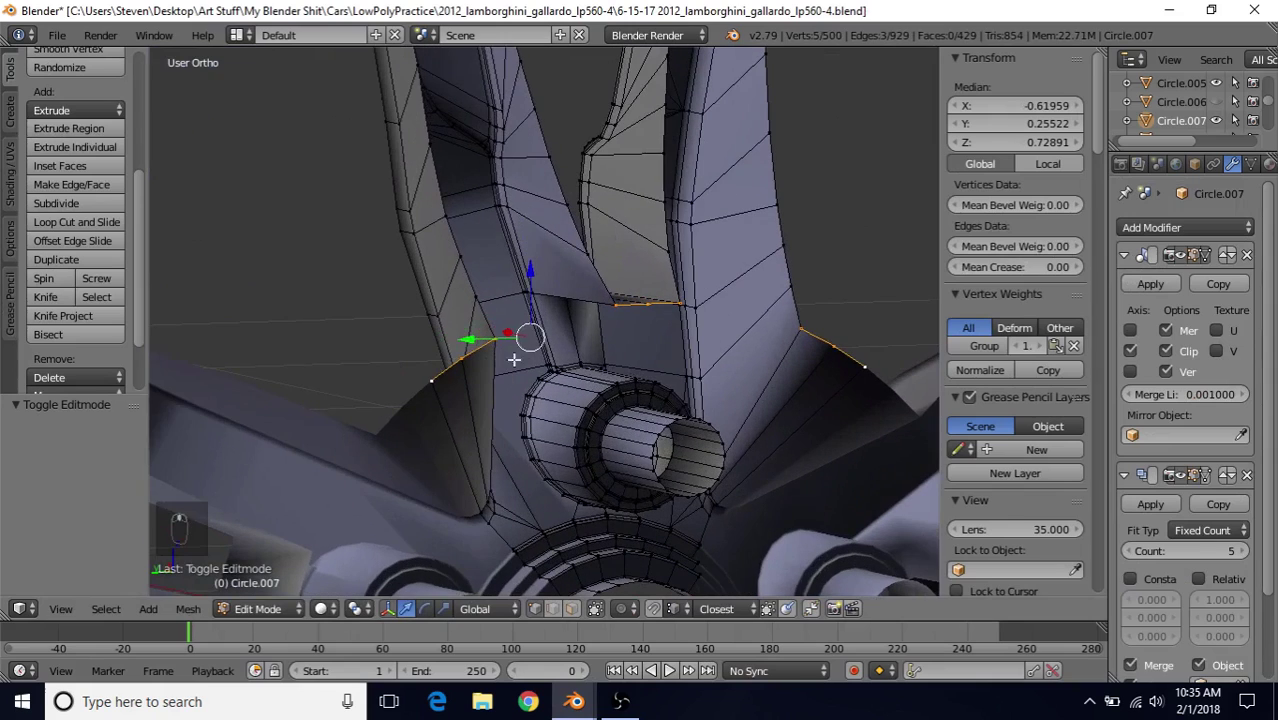
right_click(495, 337)
shift+right_click(614, 301)
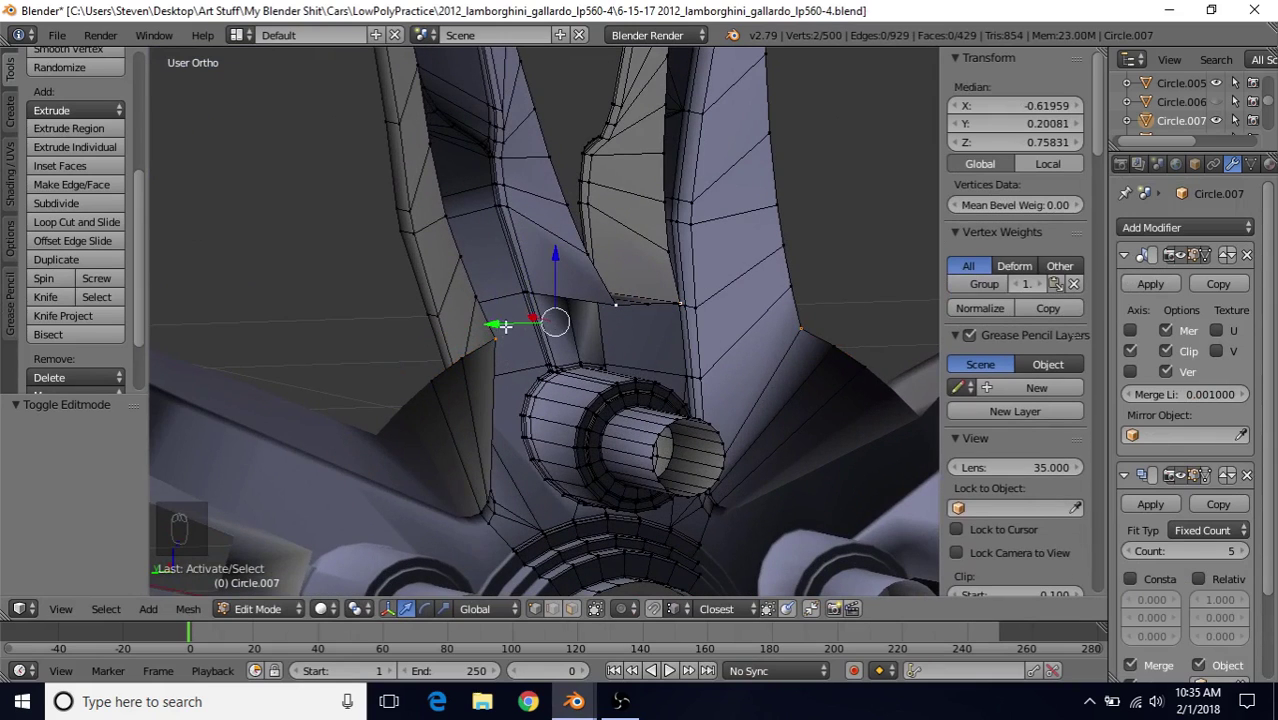
key(f)
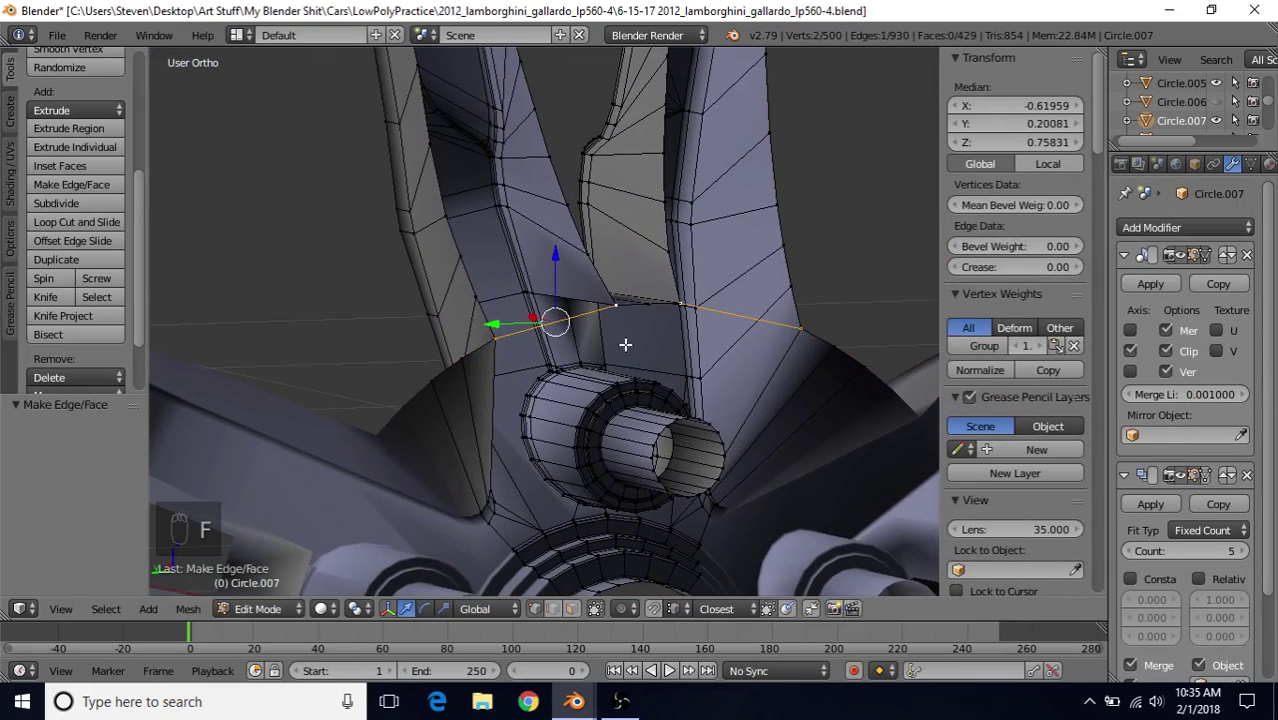
Add two evenly spaced loop cuts to the new edge behind the spoke
key(ctrl+r)
mouse_move(565, 308)
middle_down()
mouse_move(521, 318)
mouse_move(554, 319)
middle_up()
key(ctrl+r)
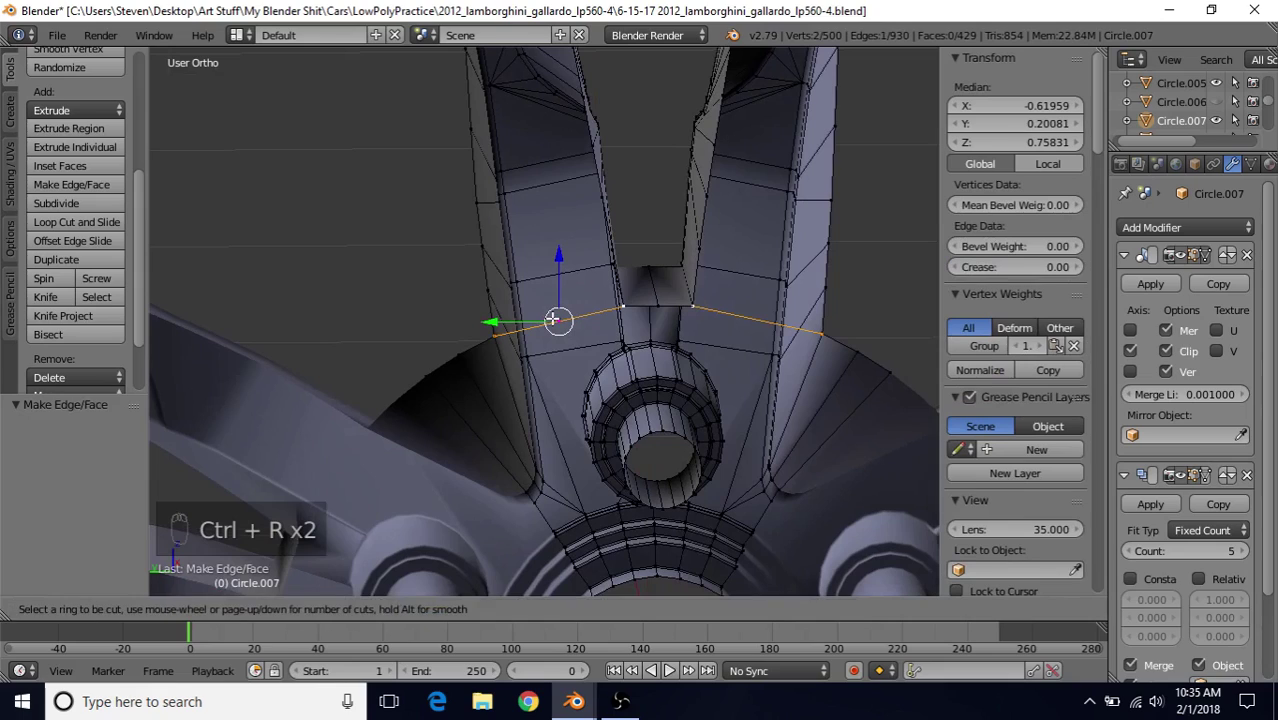
right_click(678, 290)
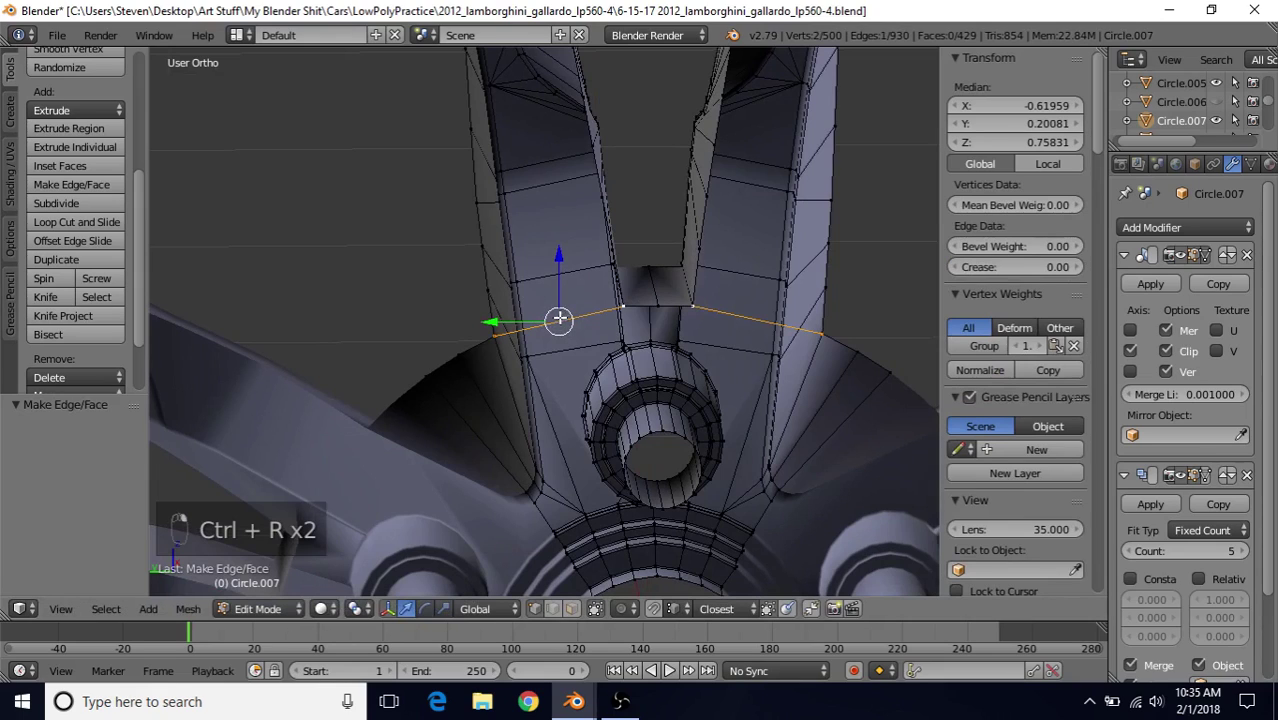
key(ctrl+r)
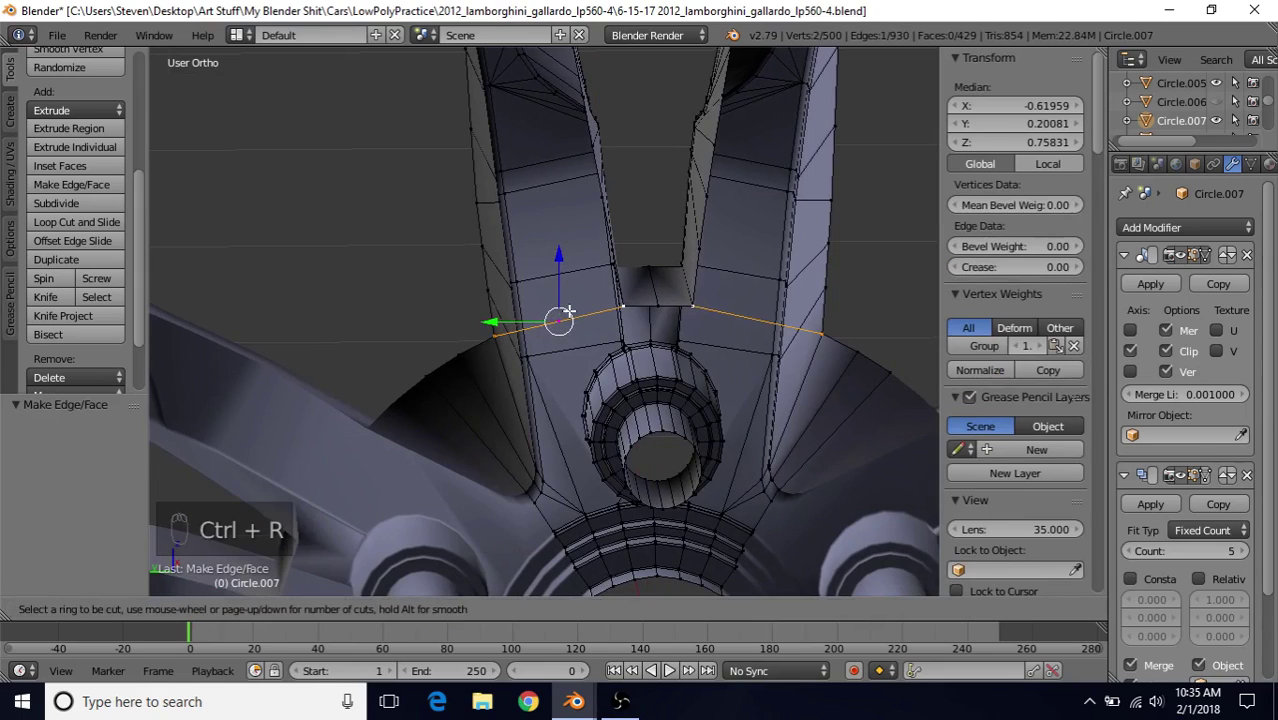
scroll(567, 313, up, 1)
click(567, 313)
right_click(567, 313)
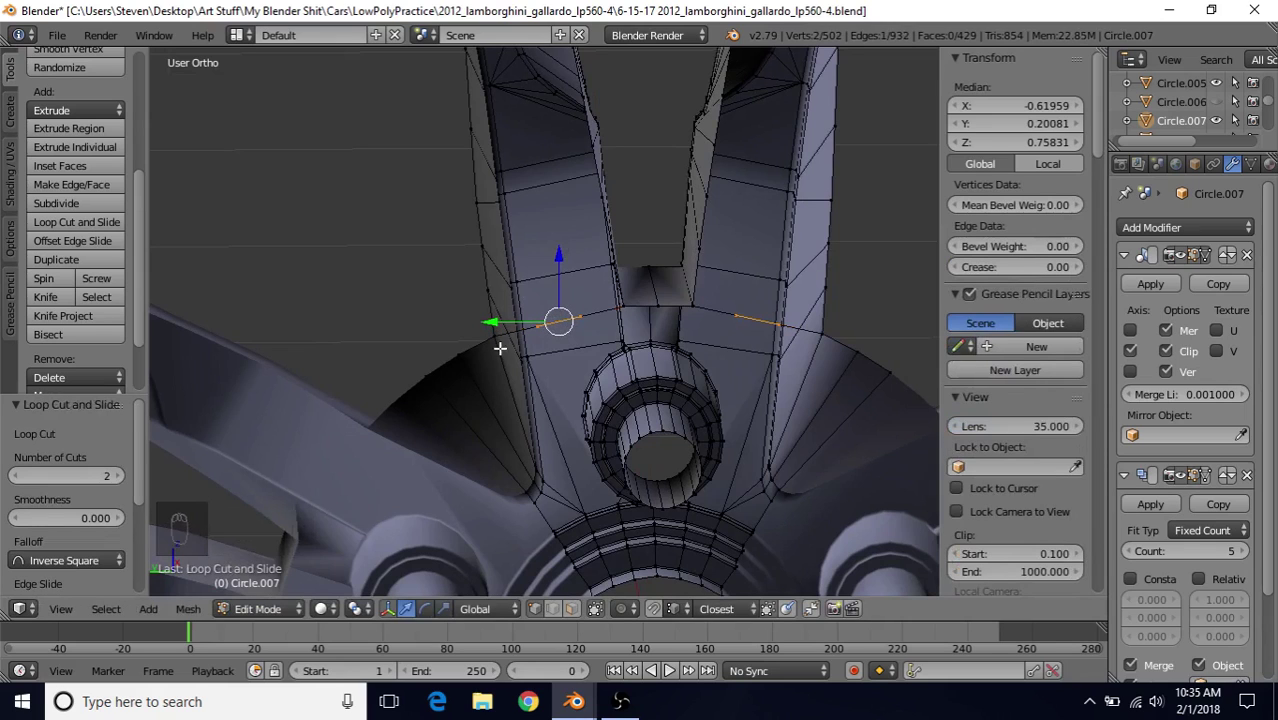
Set the pivot point to the 3D cursor and scale the new edge segments behind the spokes by 1.013 in Y and Z
middle_drag(568, 331, 664, 362)
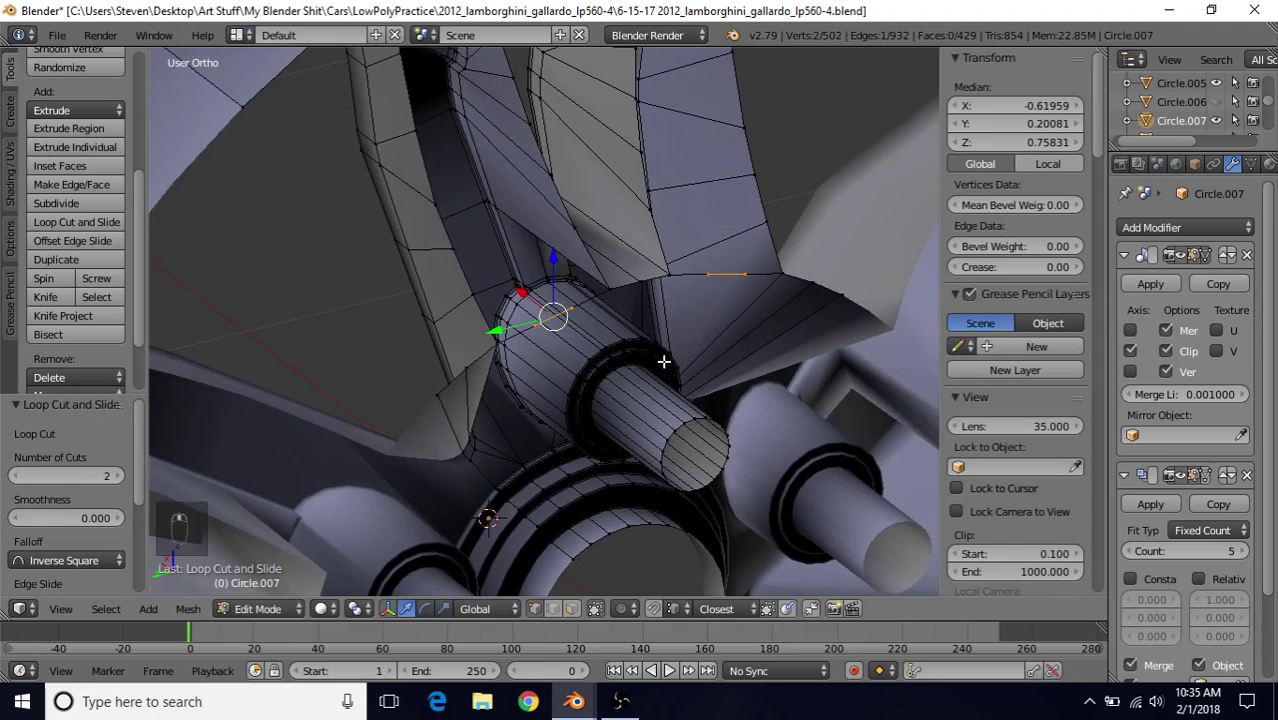
key(KP_3)
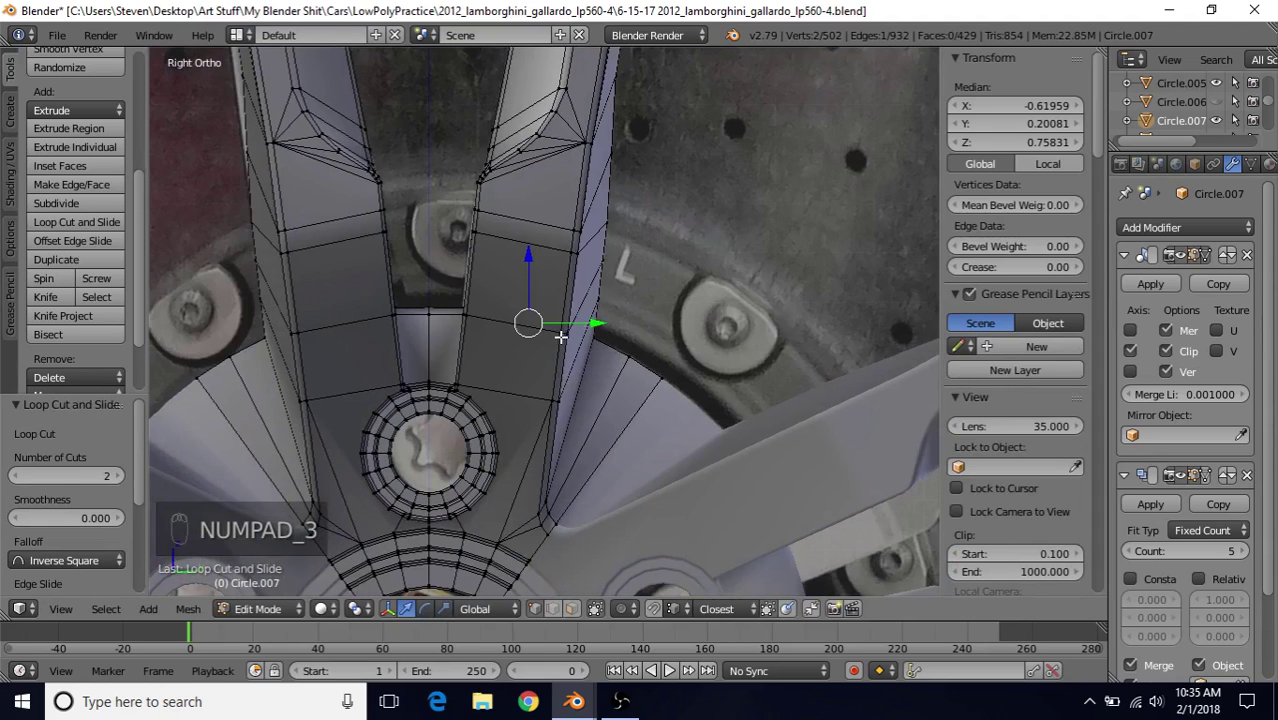
key(z)
click(358, 607)
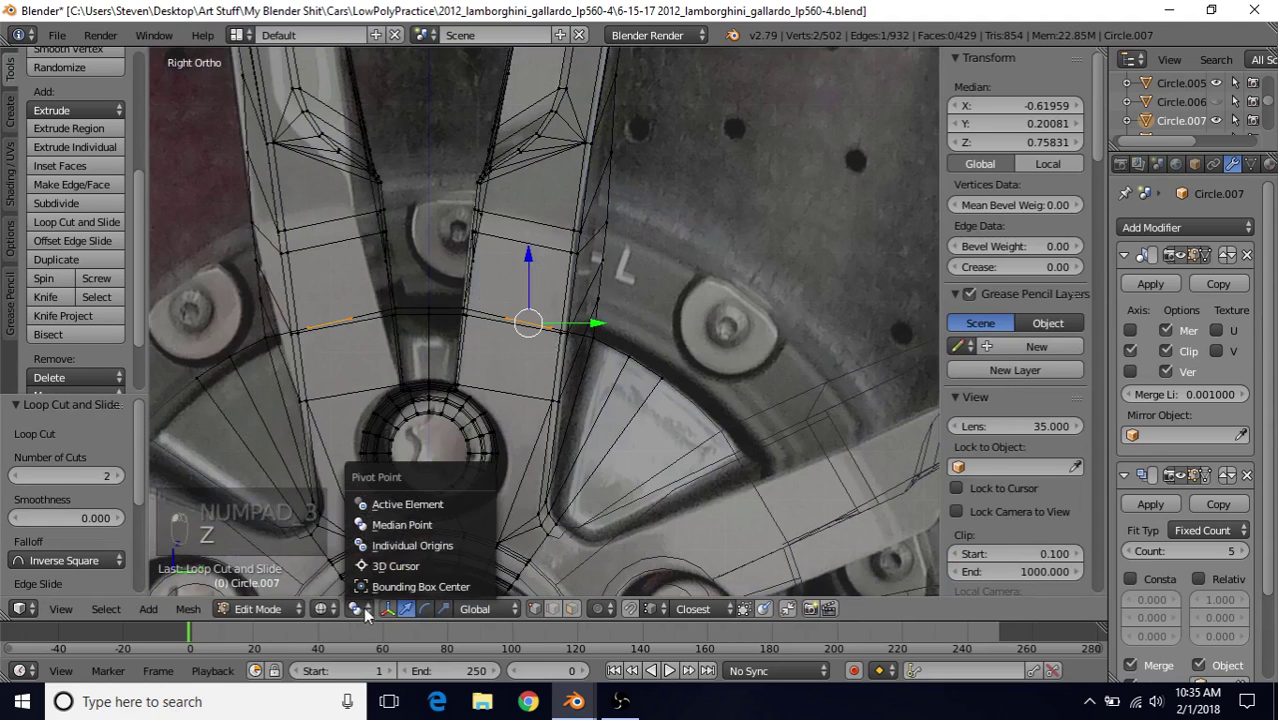
click(395, 563)
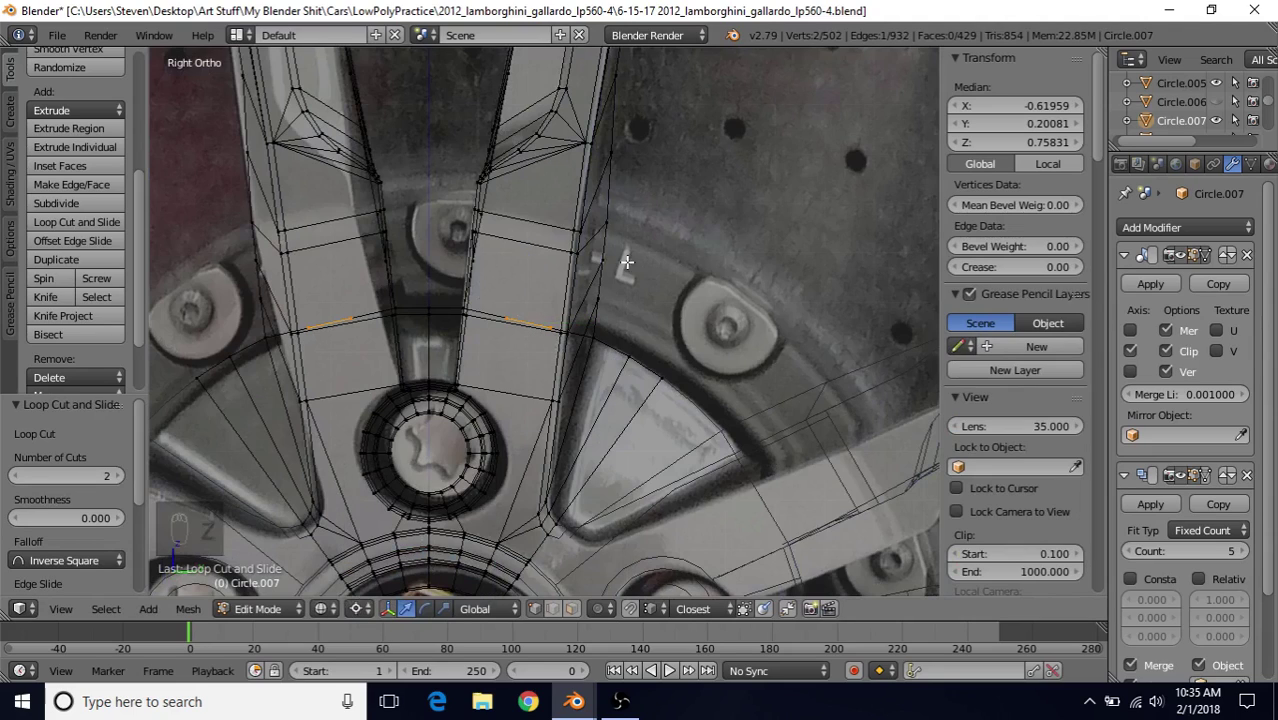
key(s)
key(x)
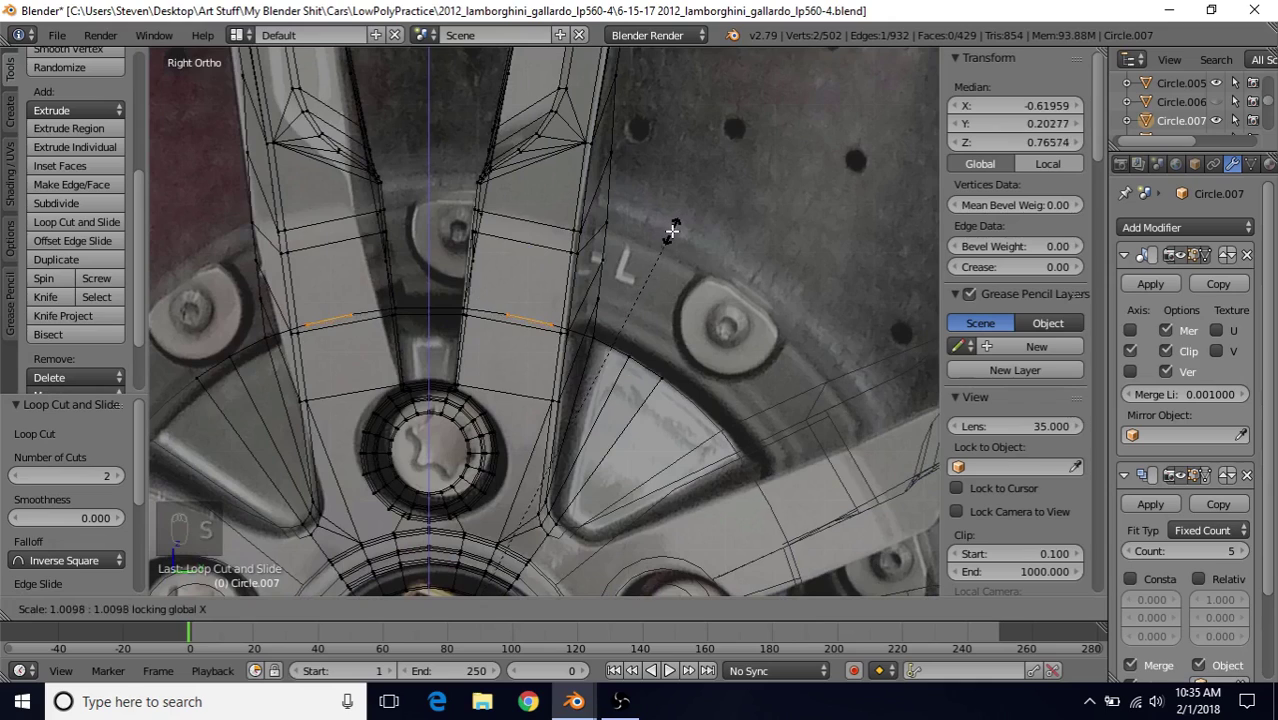
click(666, 236)
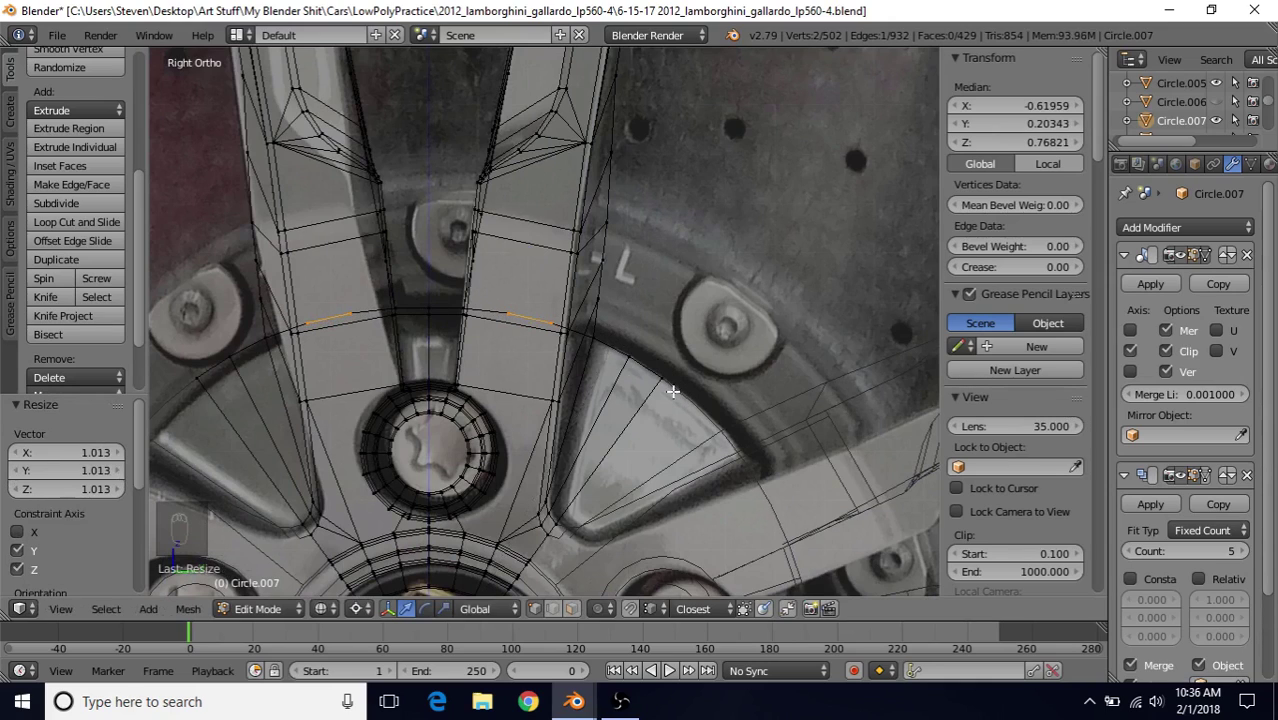
Select the hub's back-edge arc across the wheel section and round it around the 3D cursor with To Sphere at factor 1
alt+right_click(531, 318)
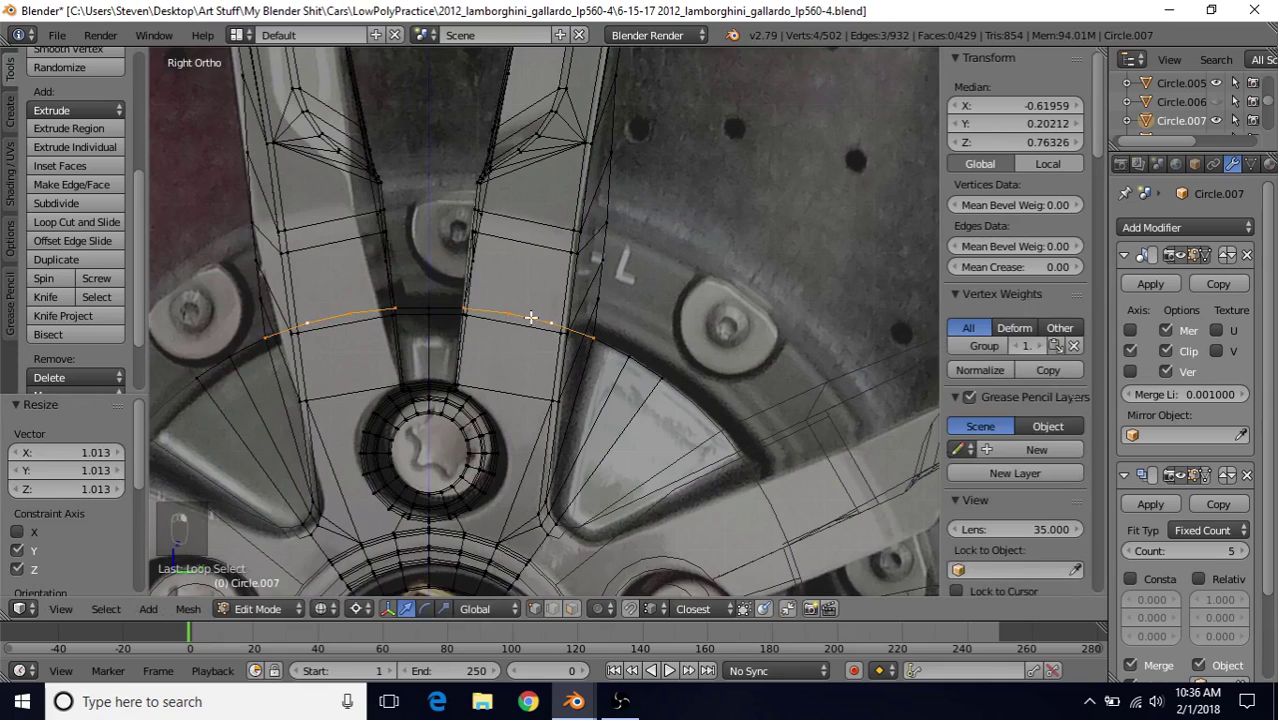
scroll(646, 335, up, 2)
shift+right_click(648, 353)
middle_drag(685, 354, 642, 396)
shift+right_click(660, 400)
middle_drag(342, 302, 596, 288)
shift+right_click(405, 306)
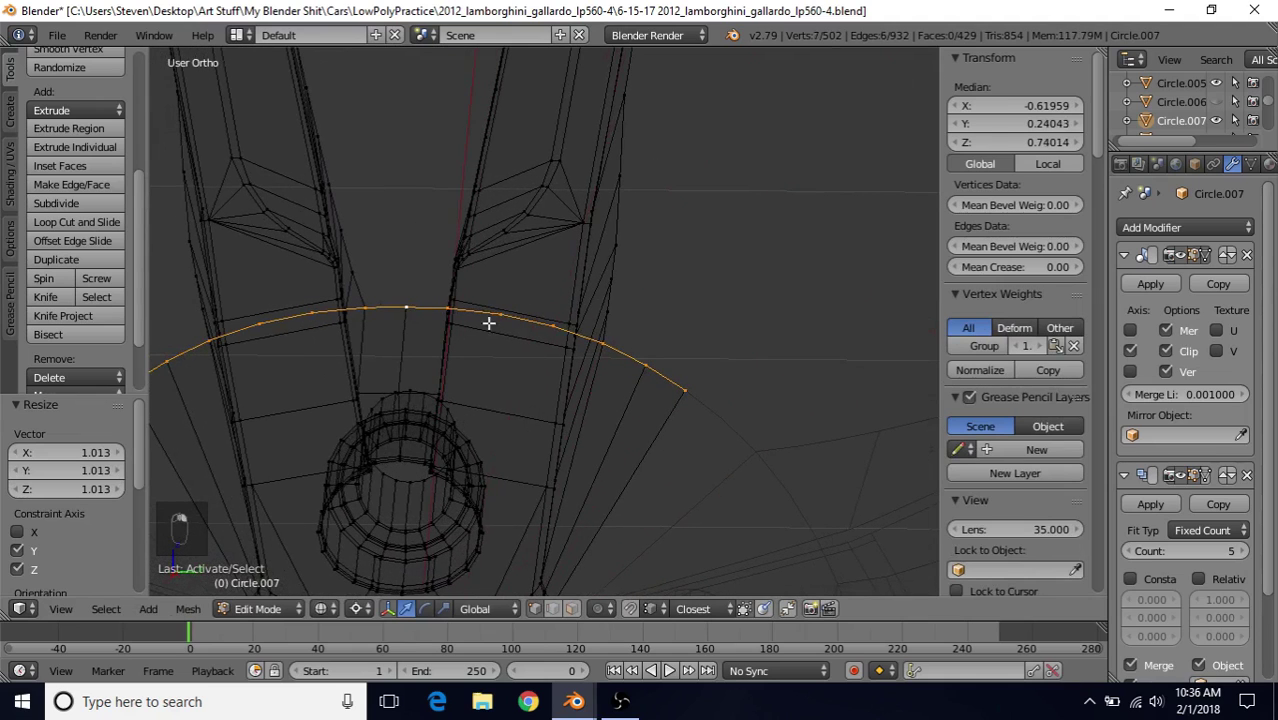
scroll(680, 384, down, 2)
key(KP_3)
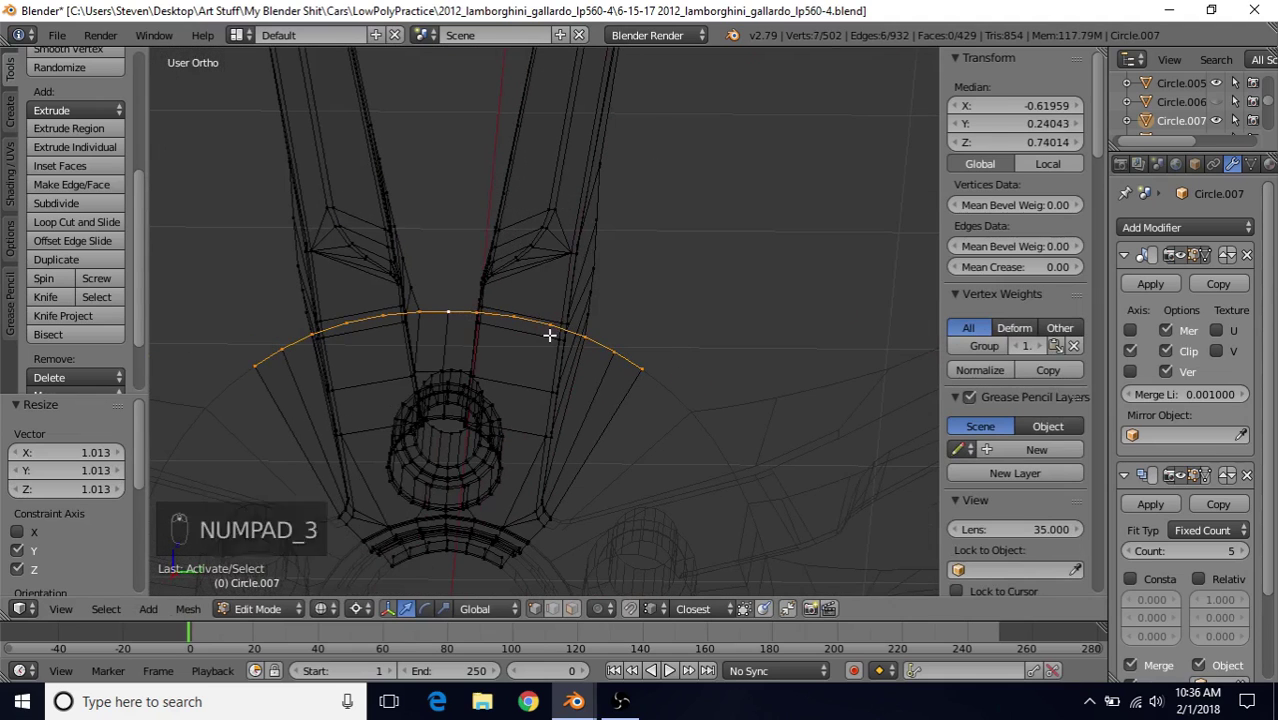
scroll(549, 335, down, 1)
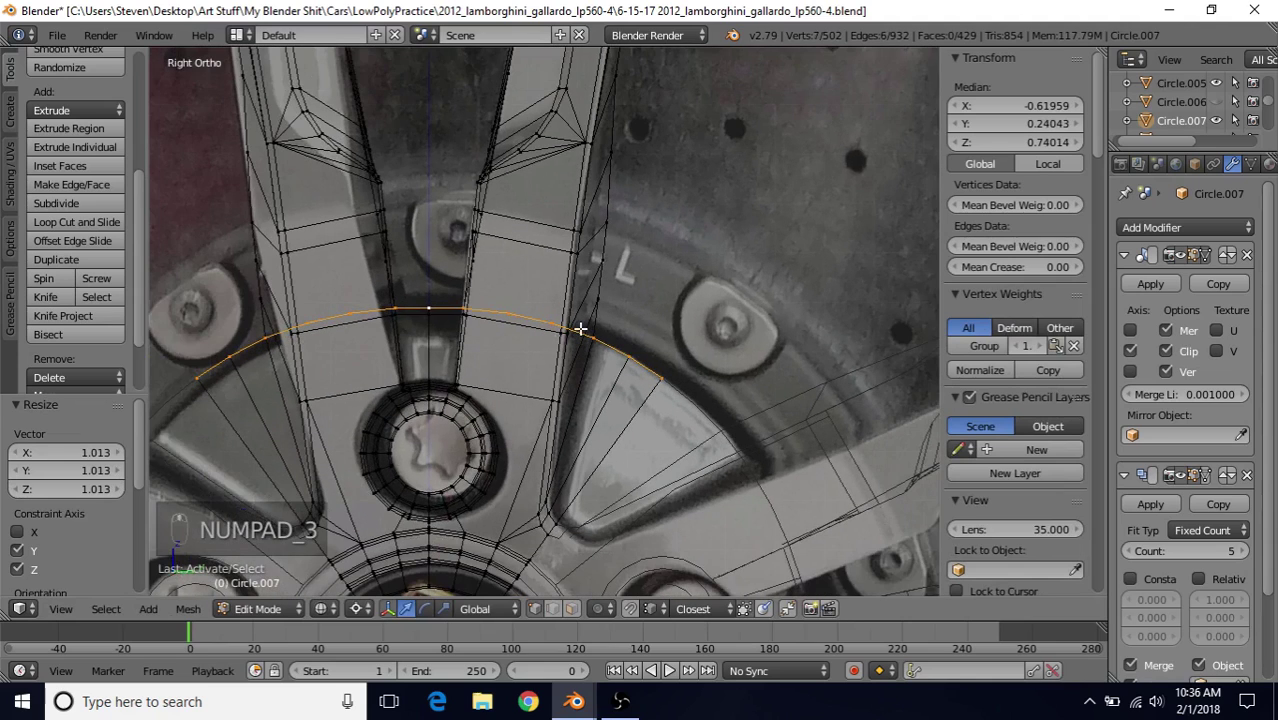
key(alt+shift+s)
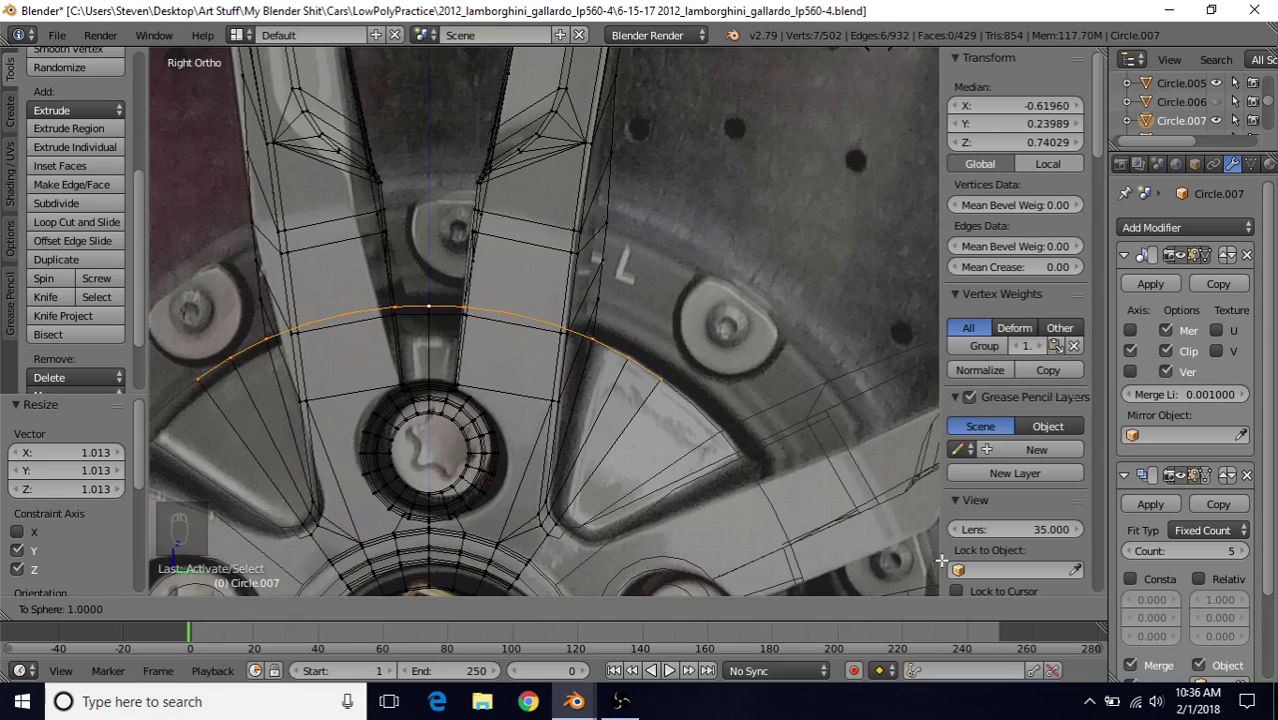
click(794, 424)
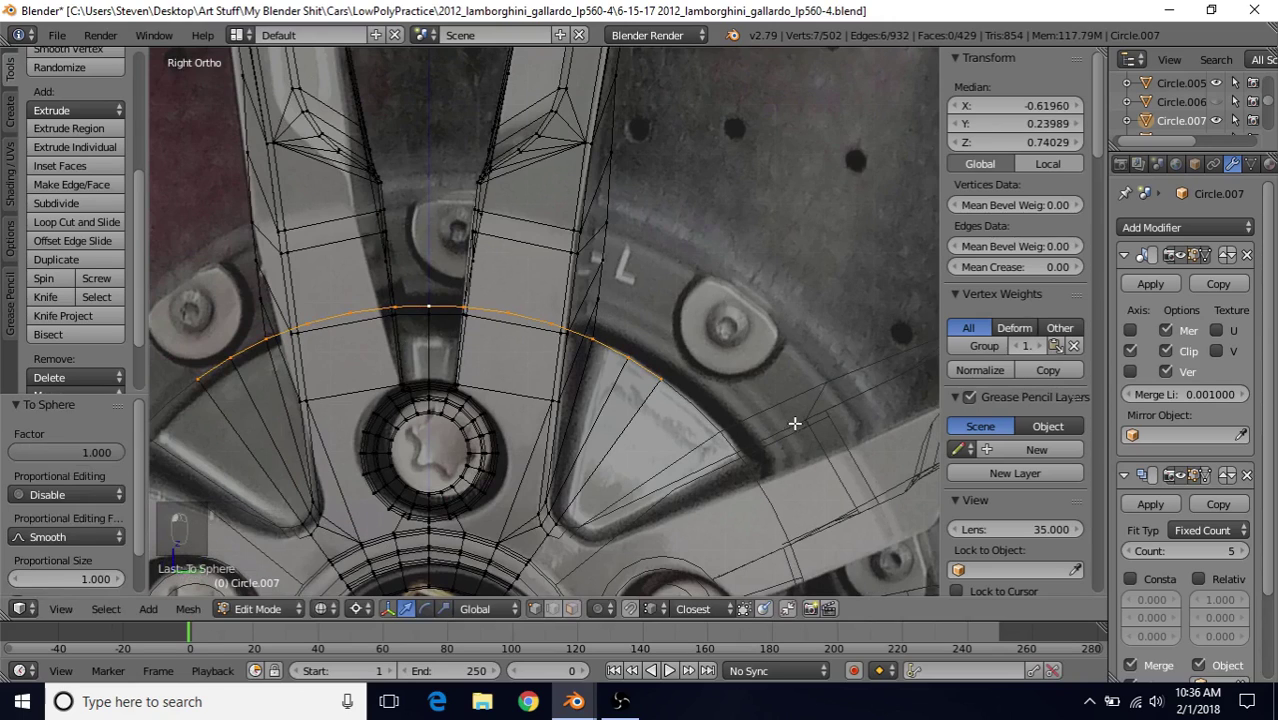
scroll(677, 378, down, 3)
key(z)
mouse_move(677, 376)
middle_down()
mouse_move(645, 321)
mouse_move(608, 371)
middle_up()
scroll(639, 297, up, 3)
middle_drag(639, 297, 337, 308)
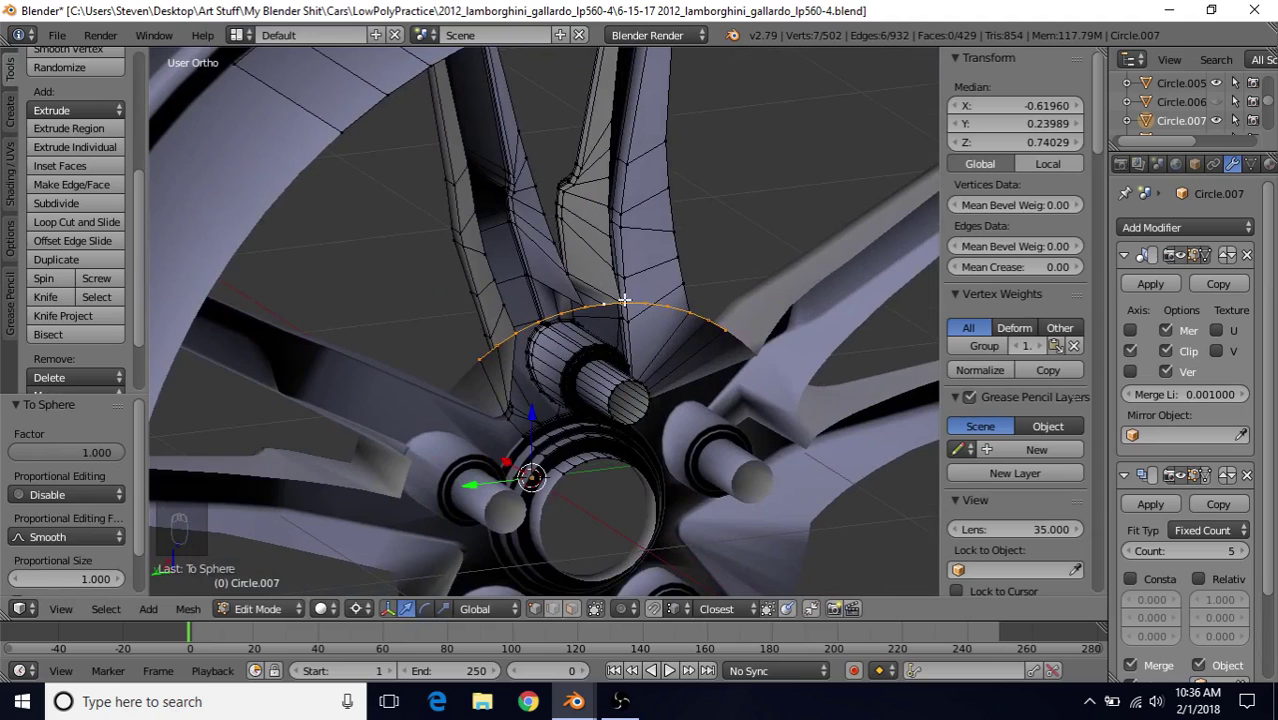
Extrude the selected arc of edges around the hub in place, without moving the new edges
middle_drag(461, 361, 608, 305)
key(e)
click(598, 326)
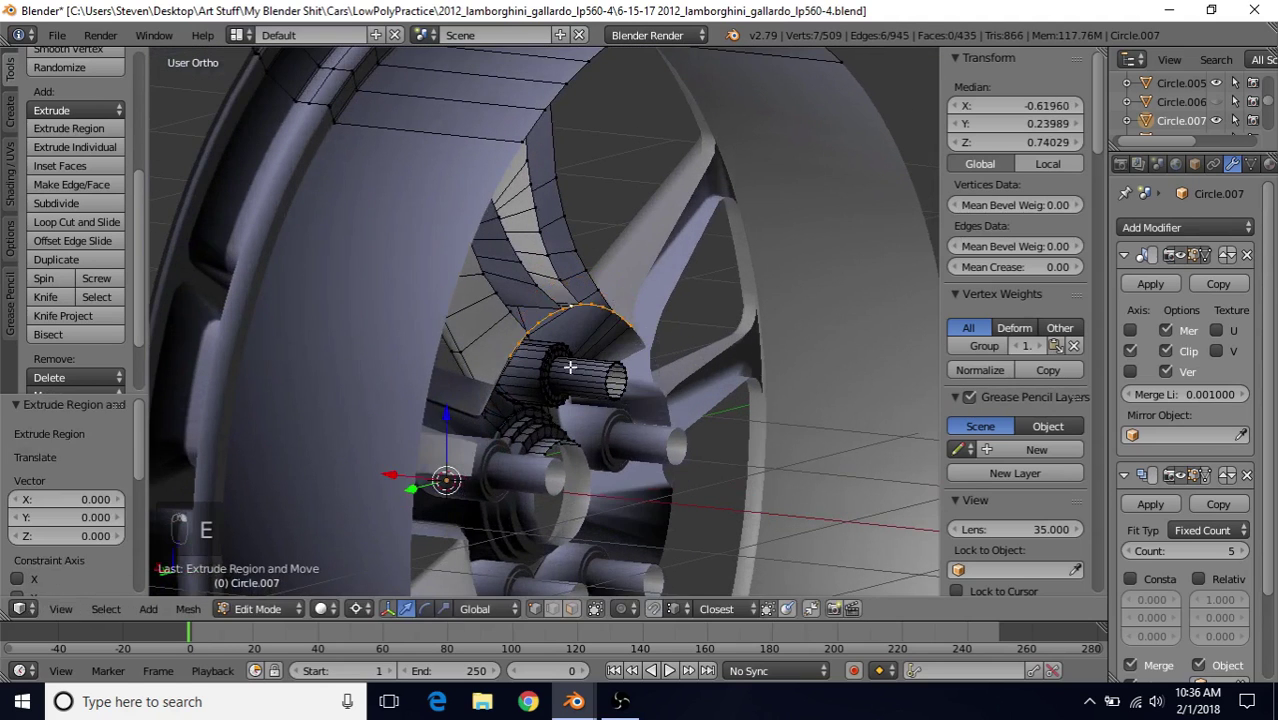
click(356, 608)
click(405, 527)
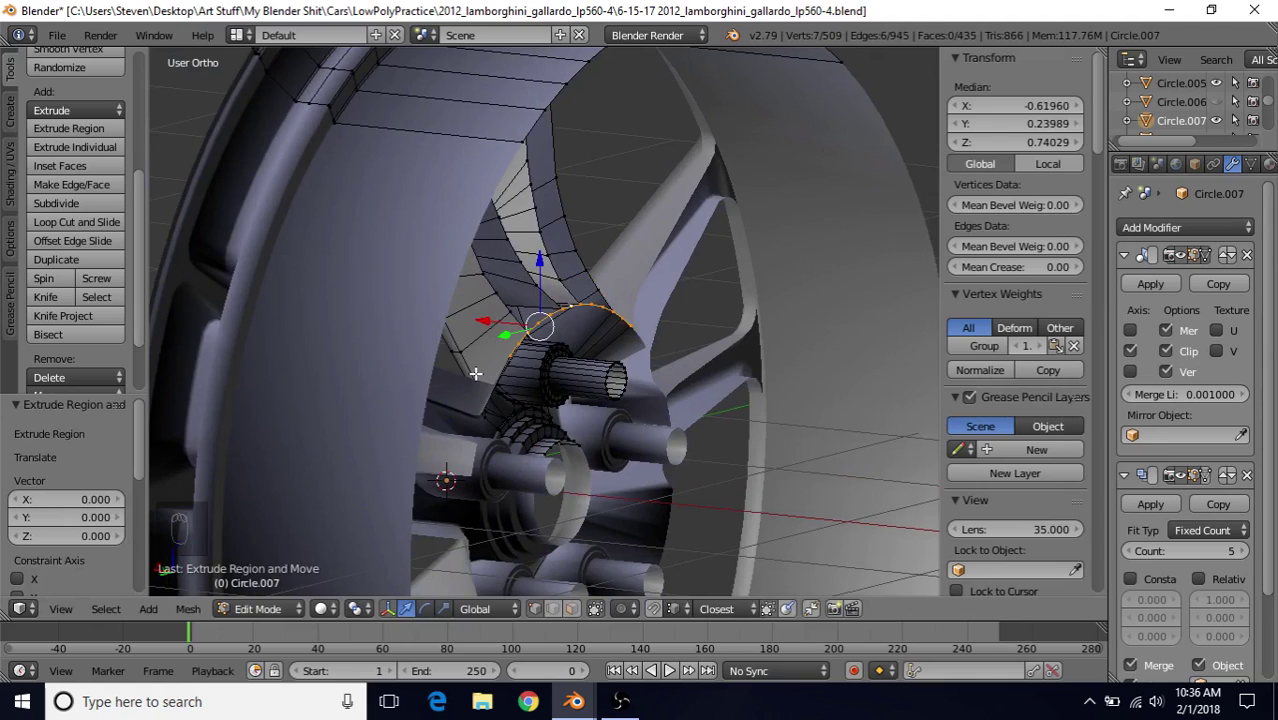
click(356, 608)
click(392, 566)
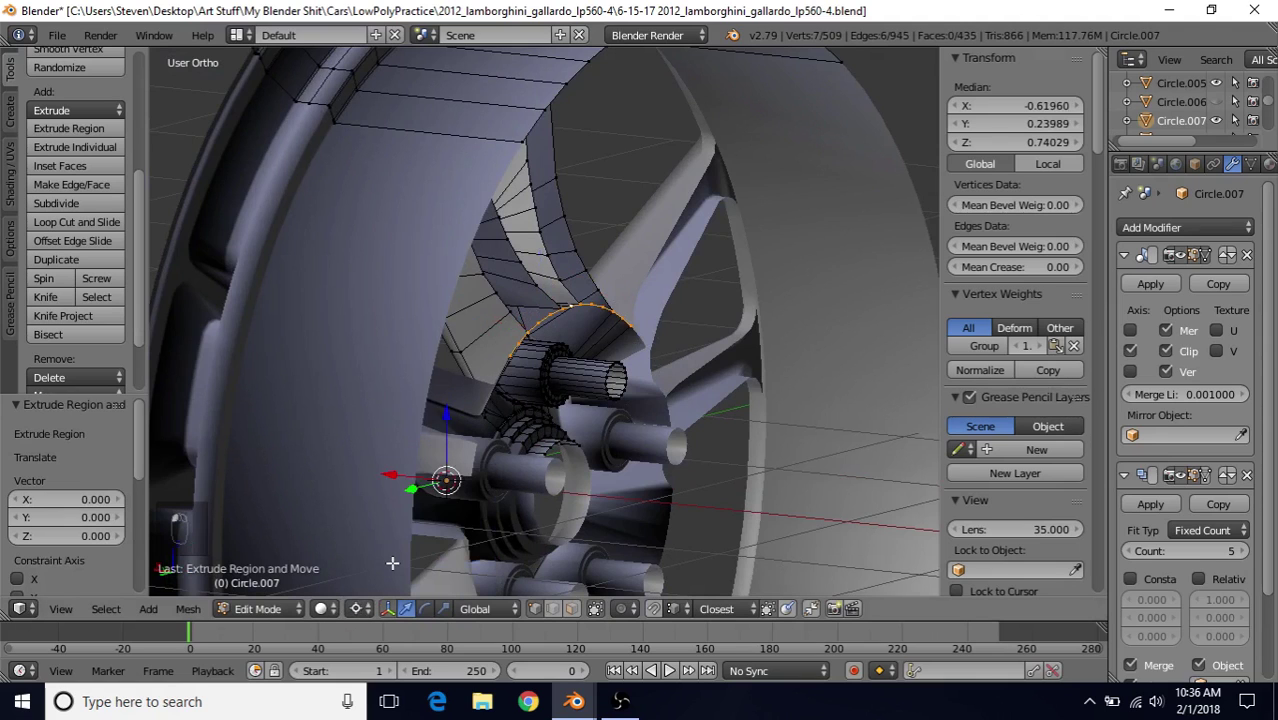
Switch to the Blender window with the finished practice rim and examine the mesh layout around the hub's back face
mouse_move(574, 701)
click(526, 632)
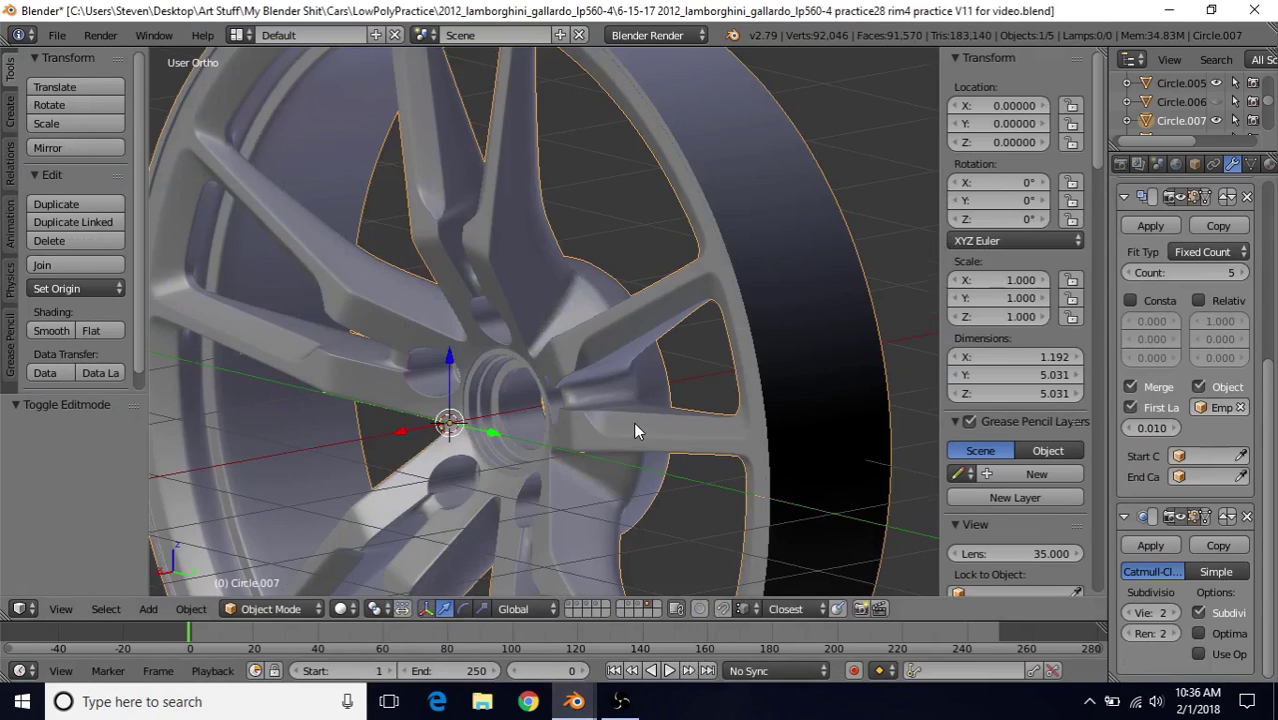
middle_drag(661, 337, 445, 352)
scroll(445, 352, up, 5)
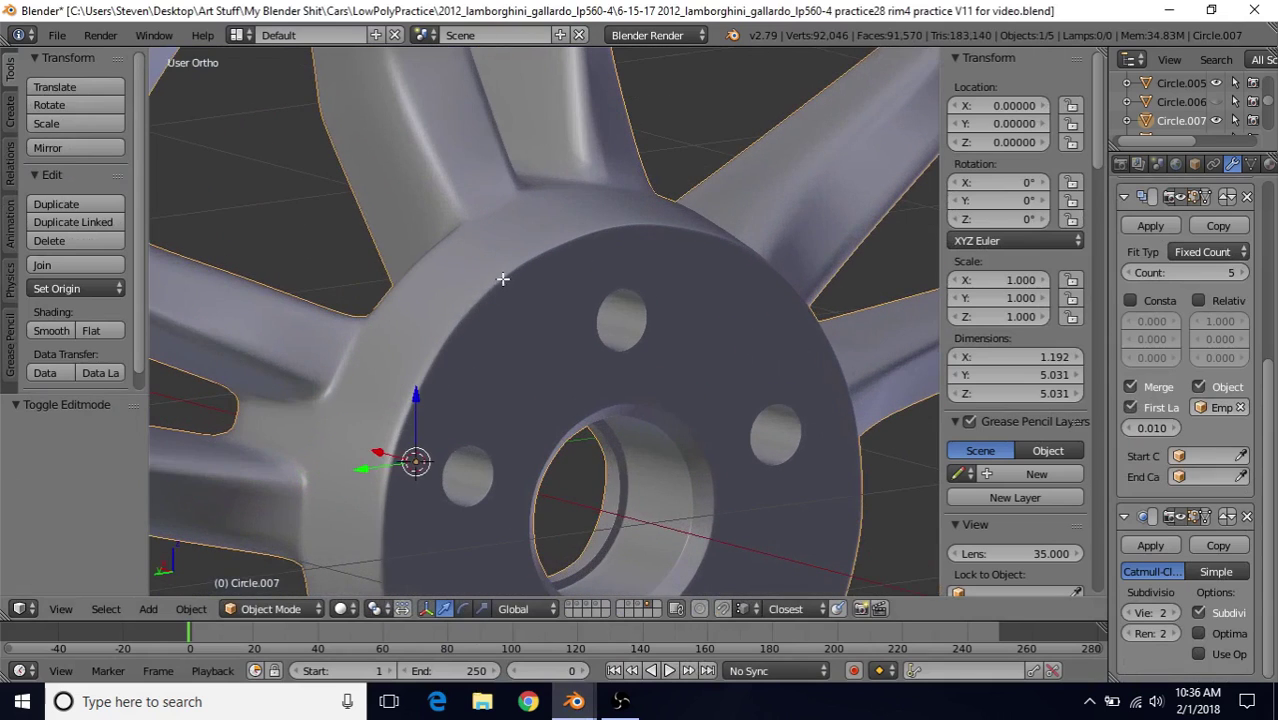
key(Tab)
scroll(542, 286, up, 2)
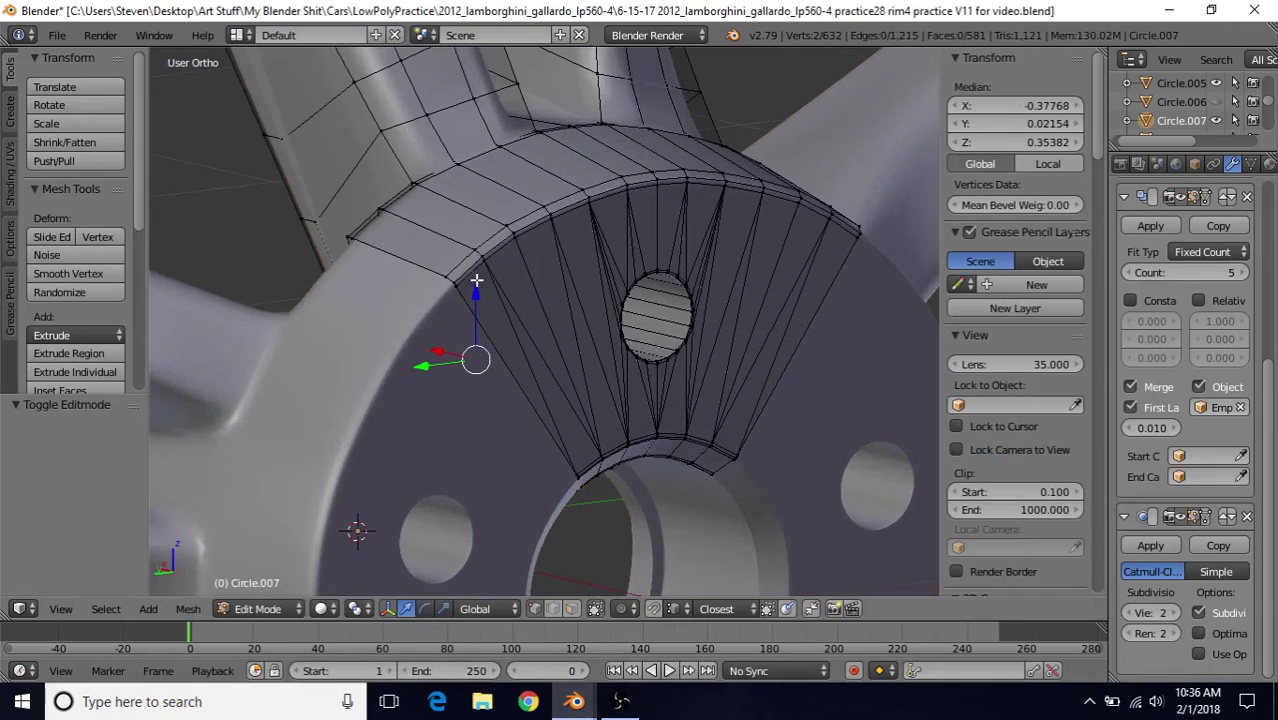
scroll(458, 311, down, 2)
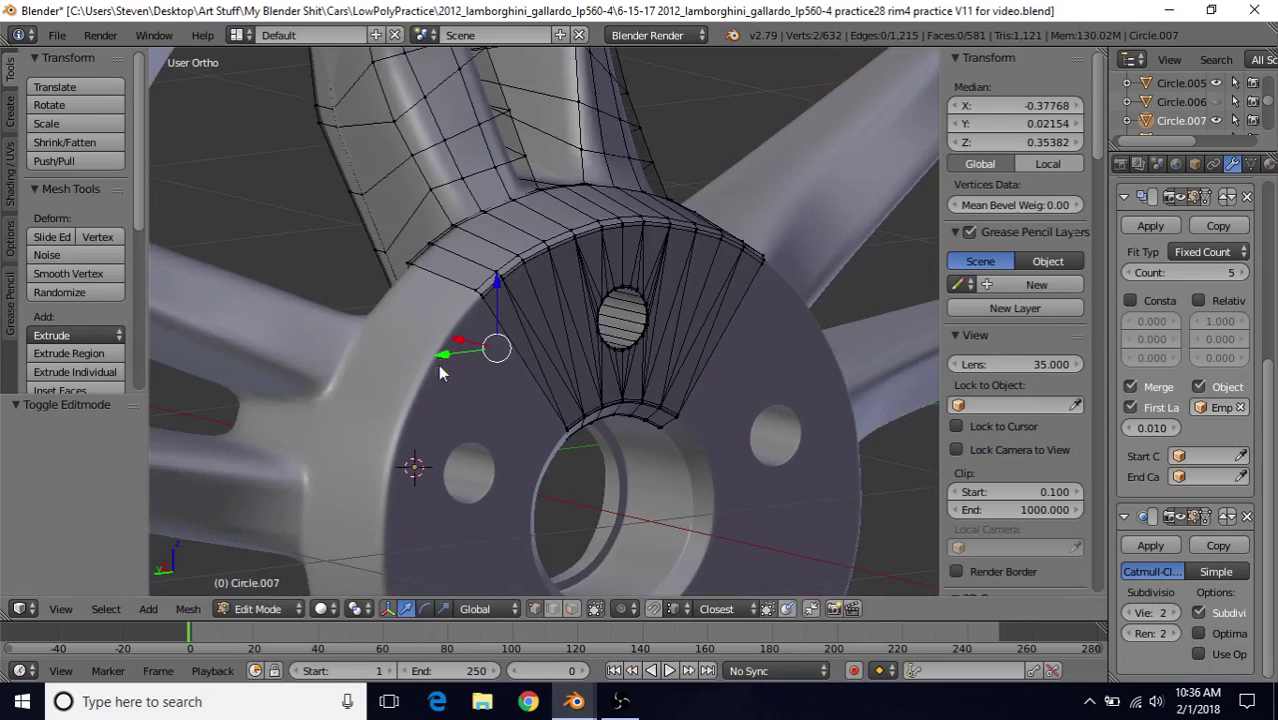
key(Tab)
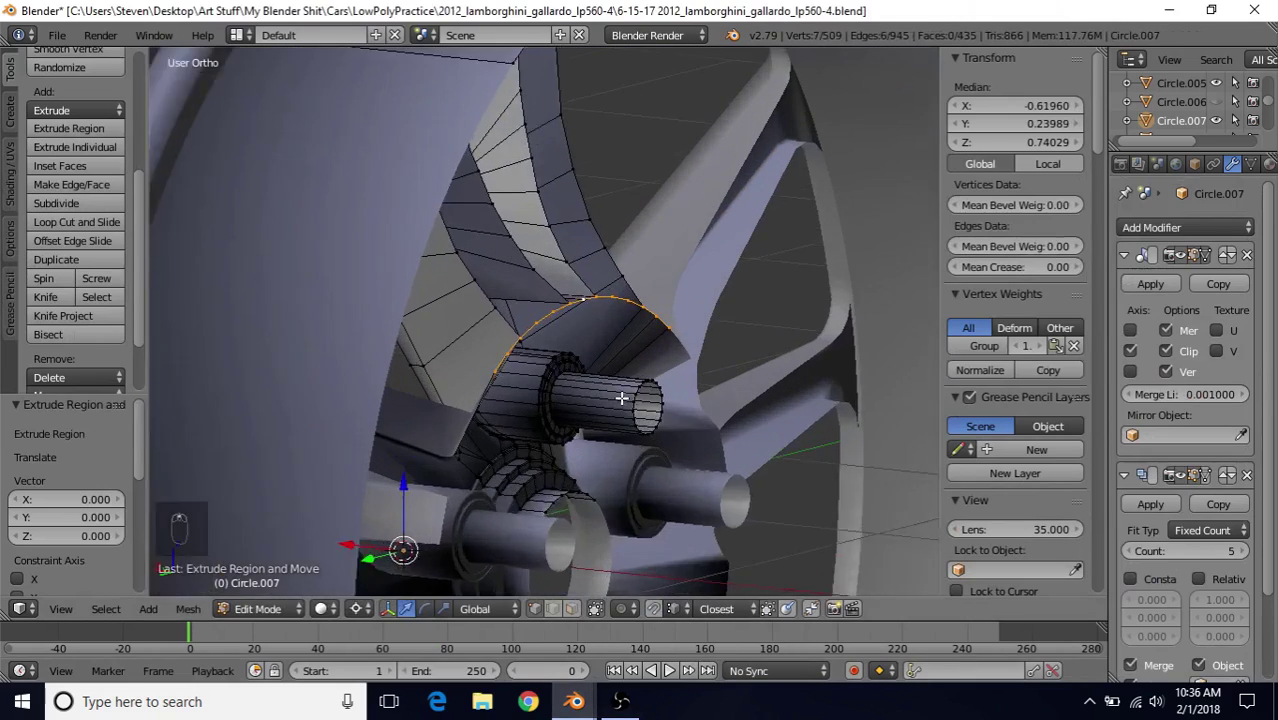
Back in the rim being modelled, scale the extruded arc to about 0.985 in Y and Z, excluding X
middle_drag(622, 398, 659, 183)
key(s)
key(shift+x)
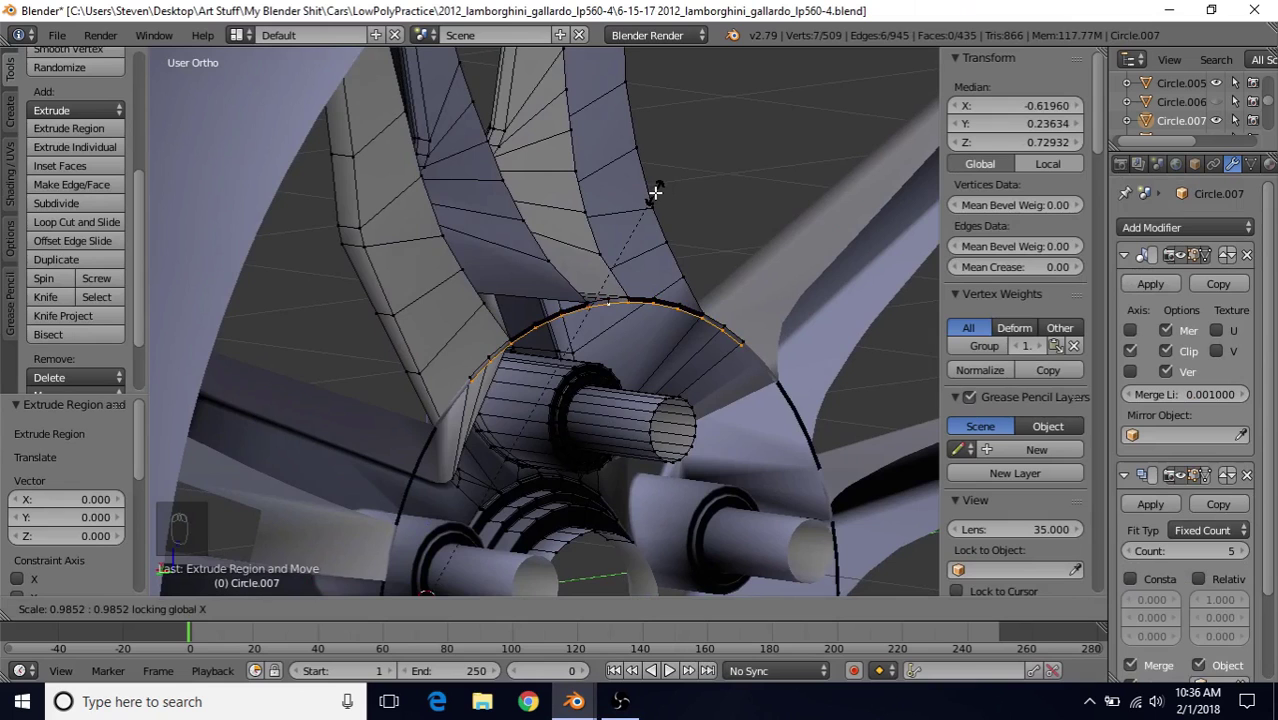
click(655, 192)
Move the extruded arc about 0.23 in the negative X direction to form a band around the lug cylinders
middle_drag(640, 297, 638, 347)
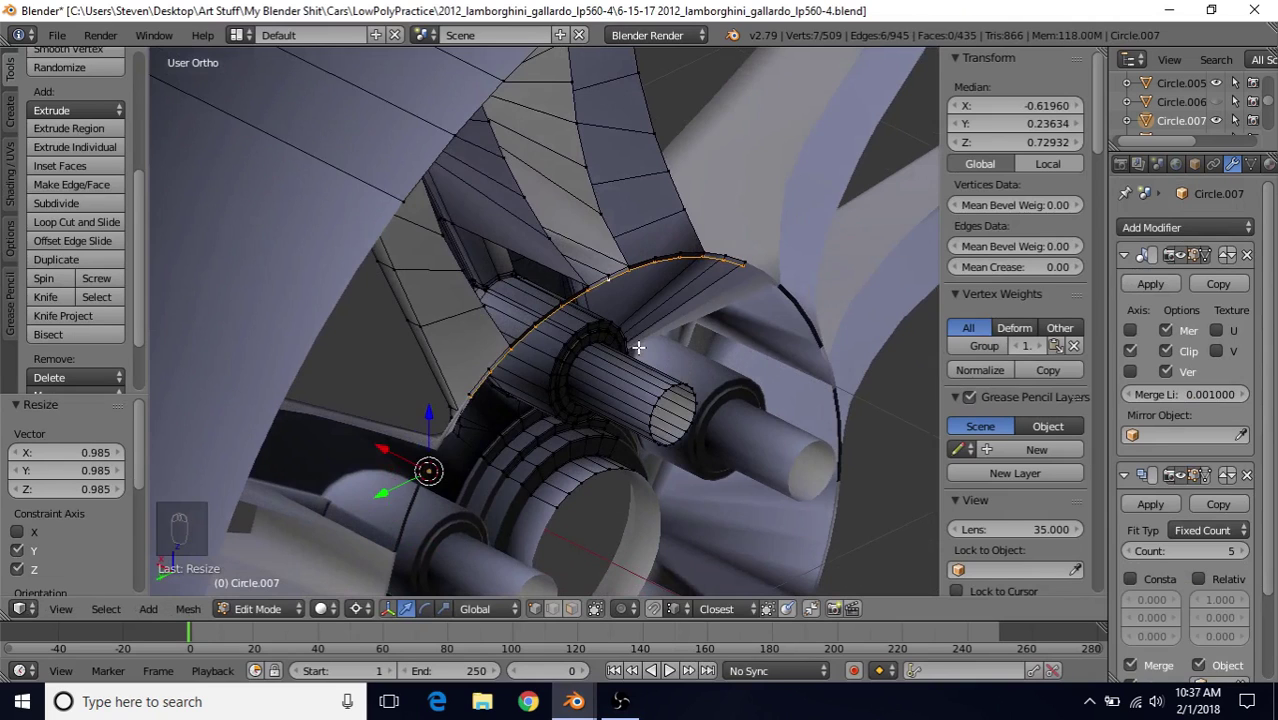
scroll(638, 347, down, 2)
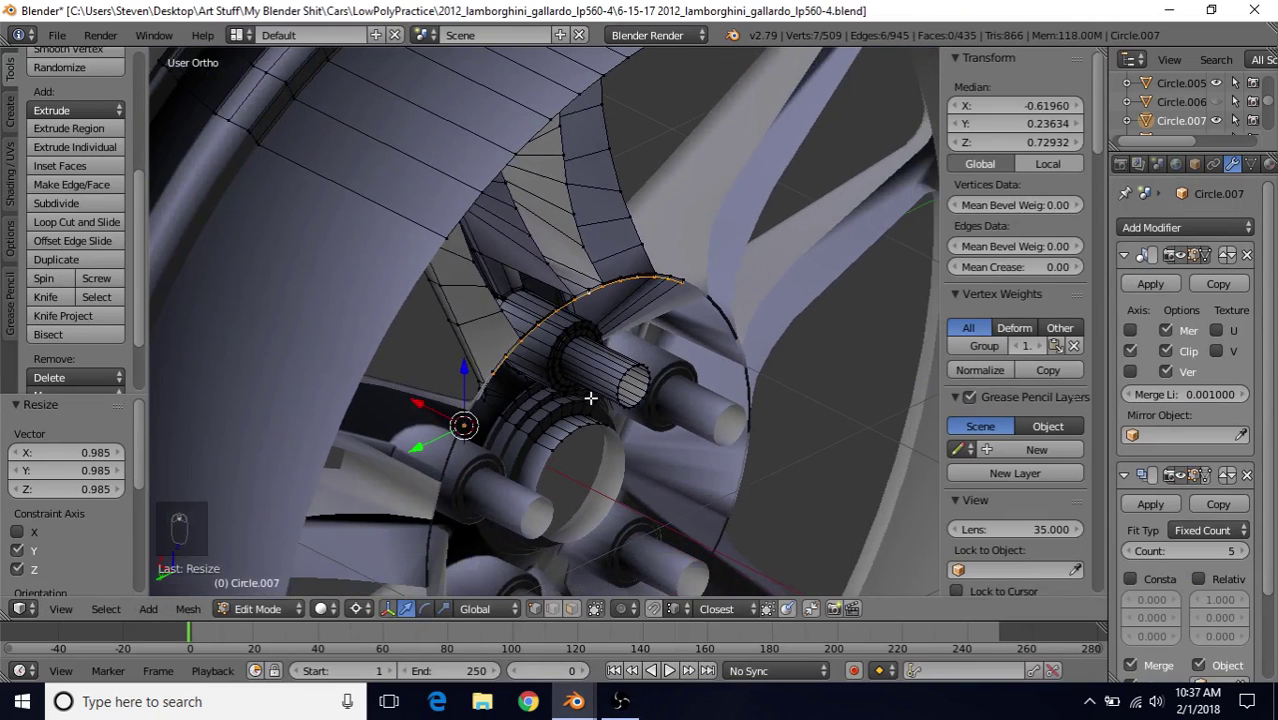
middle_drag(590, 400, 567, 429)
key(g)
key(x)
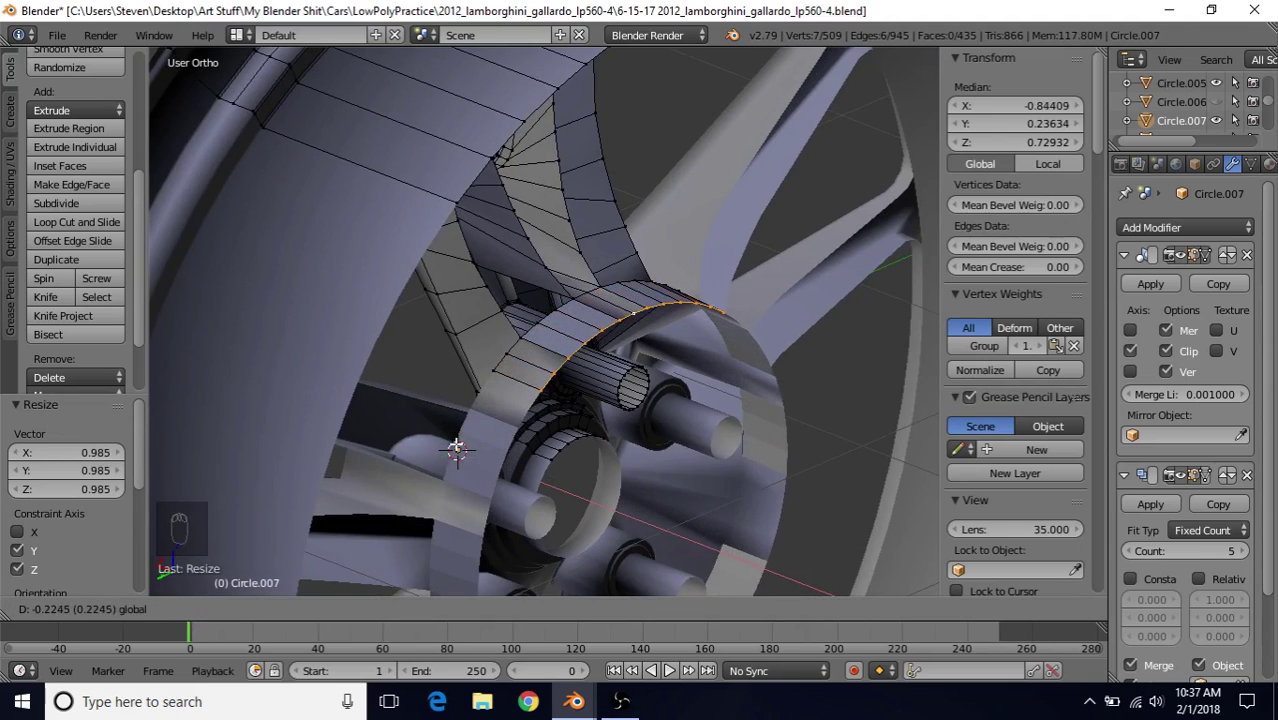
key(Return)
Select the whole mesh and recalculate its normals consistently, and set the rim to smooth shading in Object Mode
key(a)
key(a)
key(a)
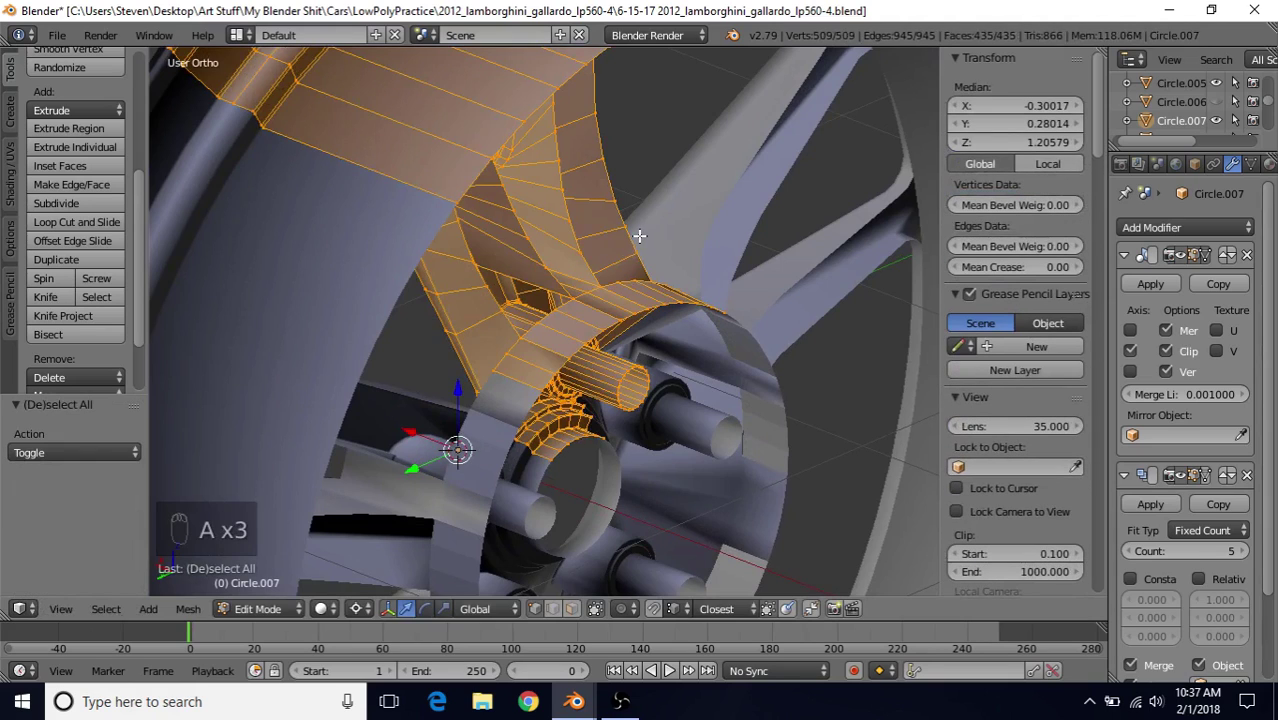
key(ctrl+n)
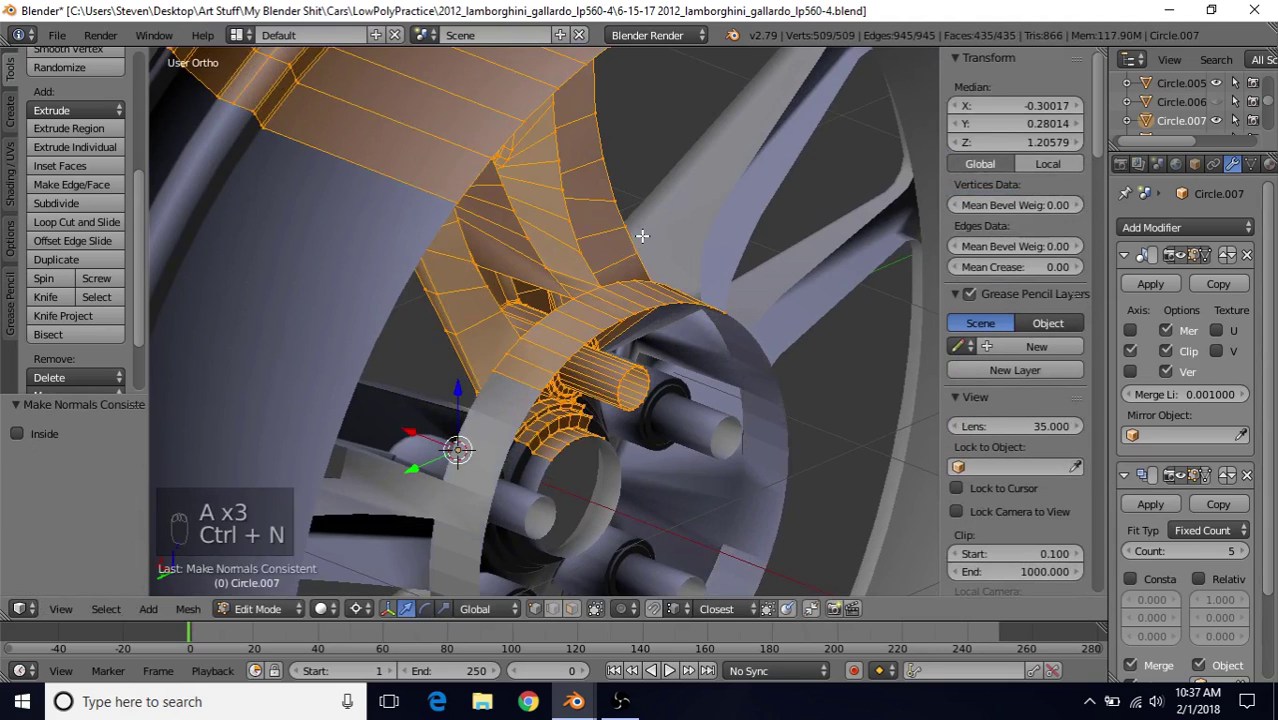
key(Tab)
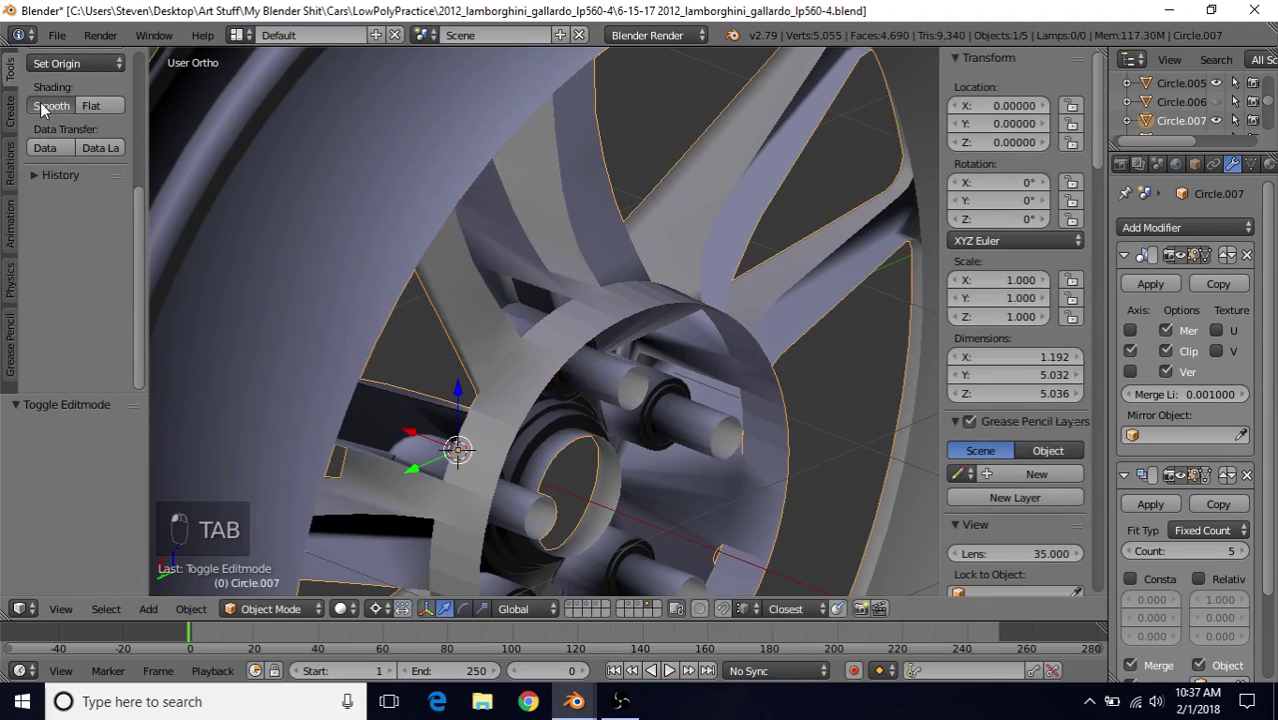
key(Tab)
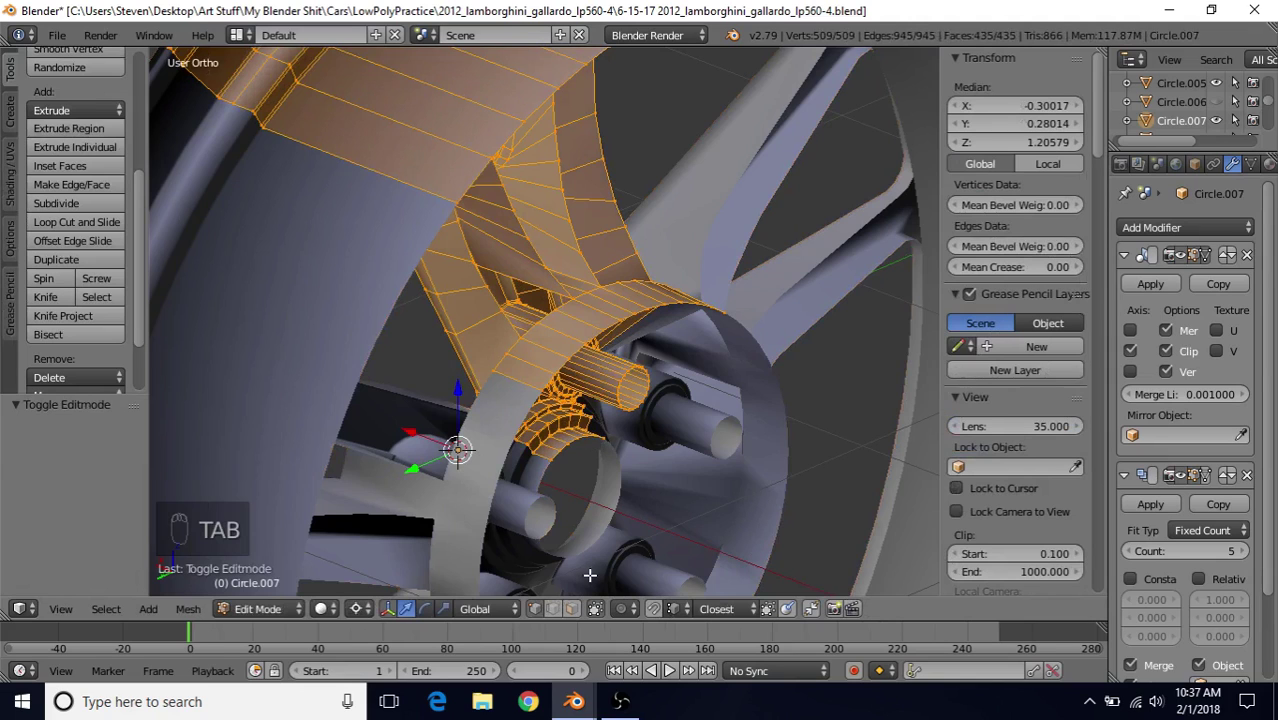
Add one loop cut around the new hub band and slide it close to the edge where the spokes meet
middle_drag(590, 575, 514, 369)
key(ctrl+r)
click(514, 369)
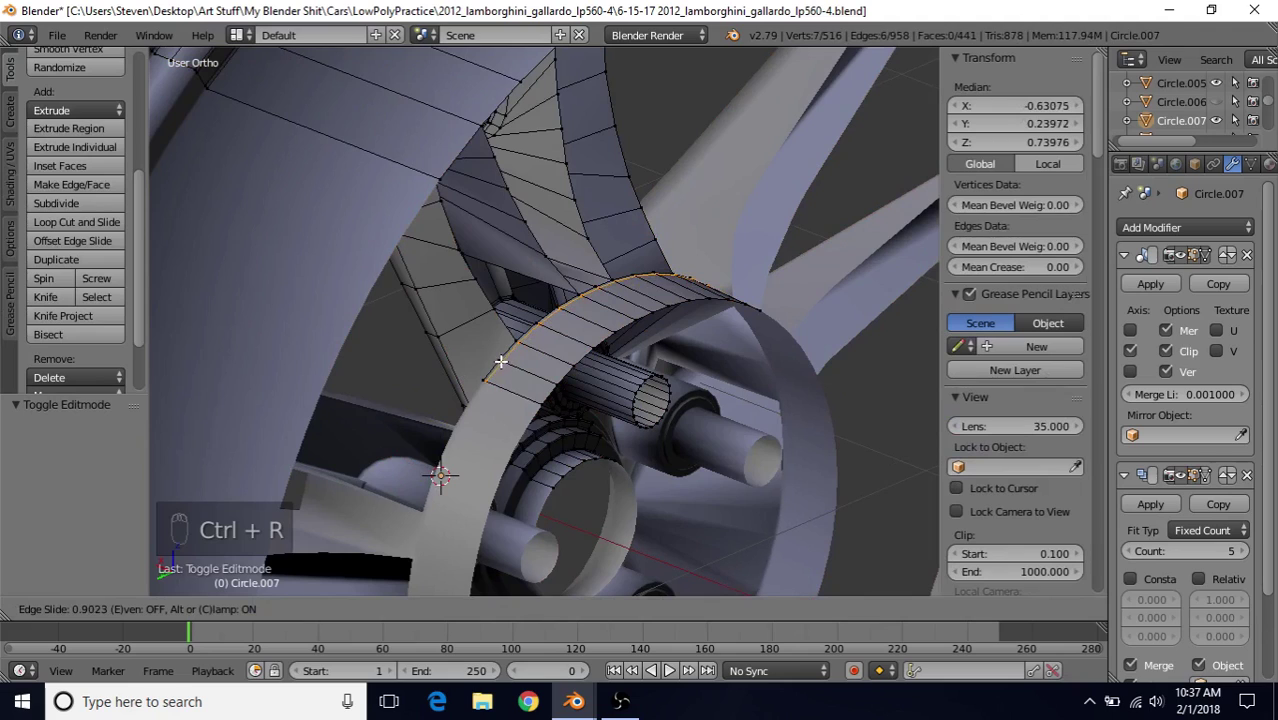
click(502, 361)
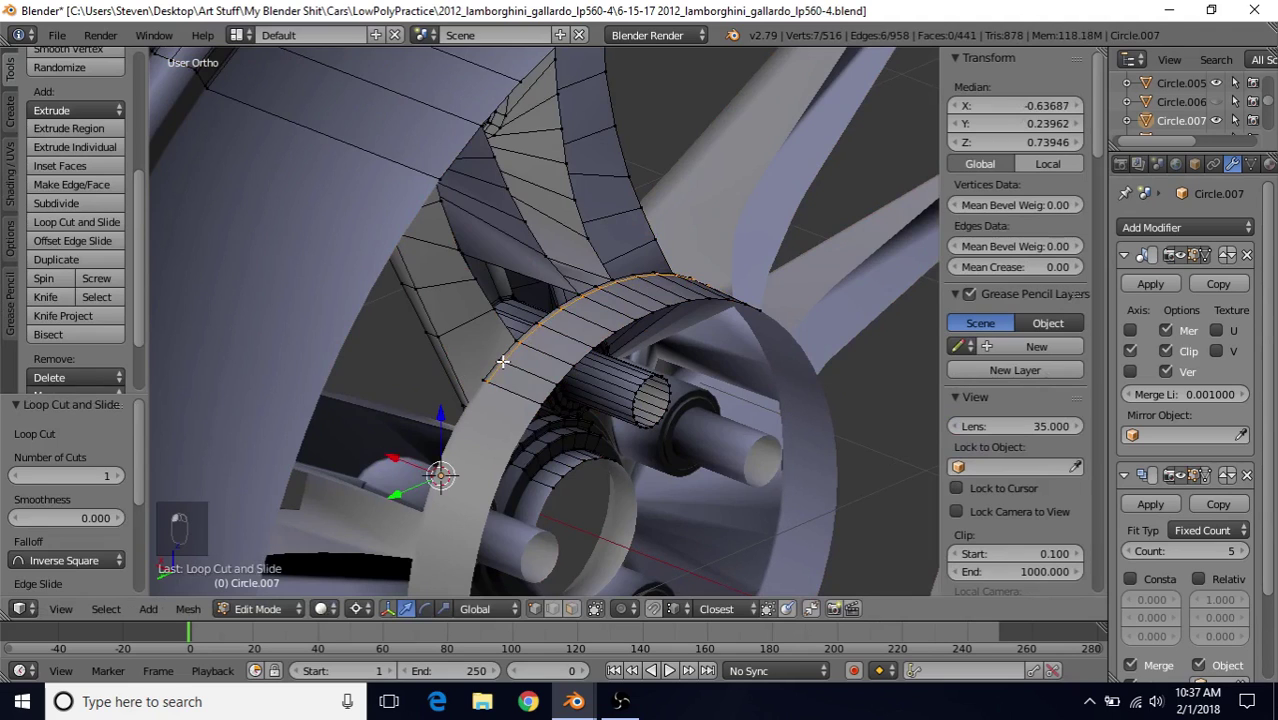
Select the band's open edge loop and move it about 0.04 further in the negative X direction
alt+right_click(545, 398)
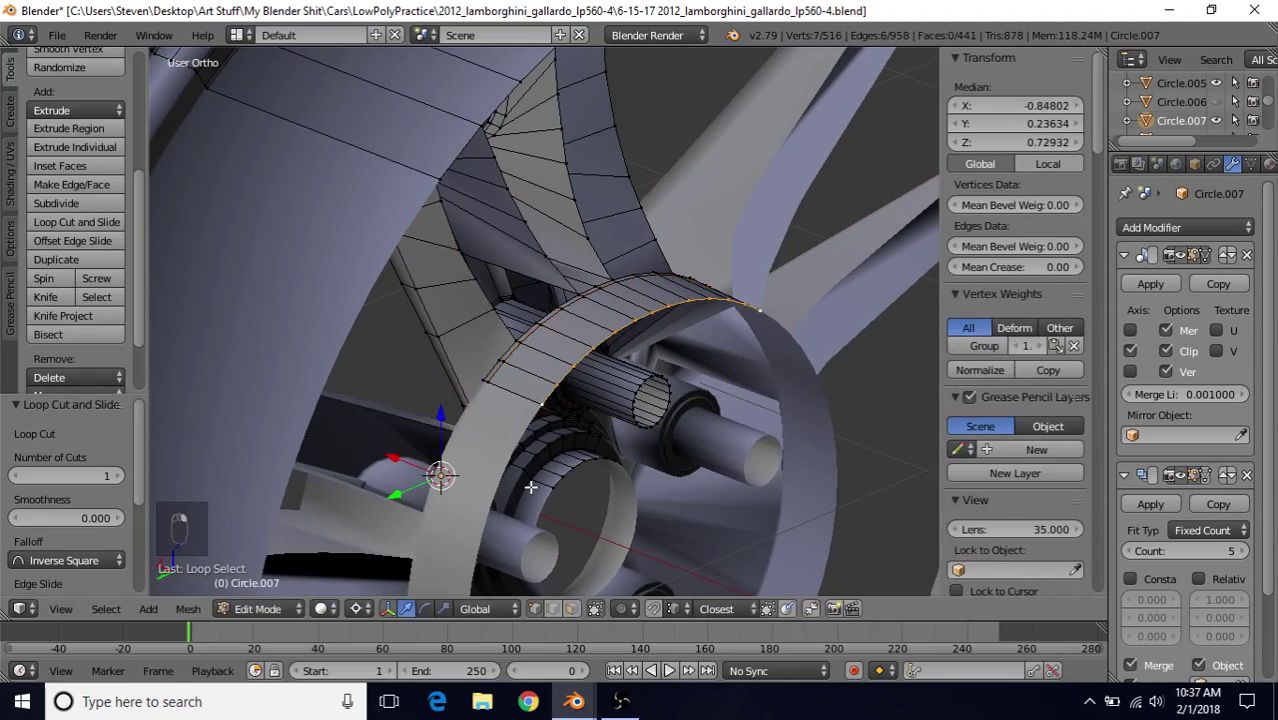
middle_drag(530, 487, 533, 468)
drag(424, 410, 456, 410)
middle_drag(456, 410, 410, 381)
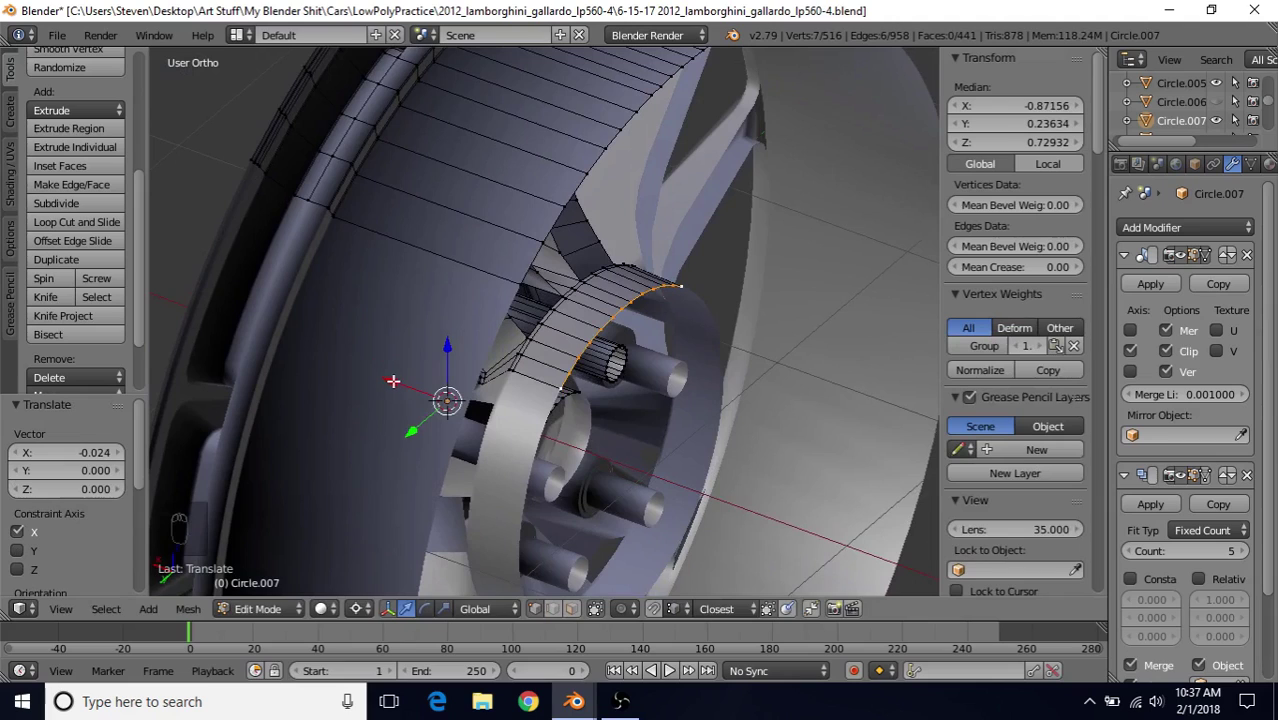
key(g)
key(x)
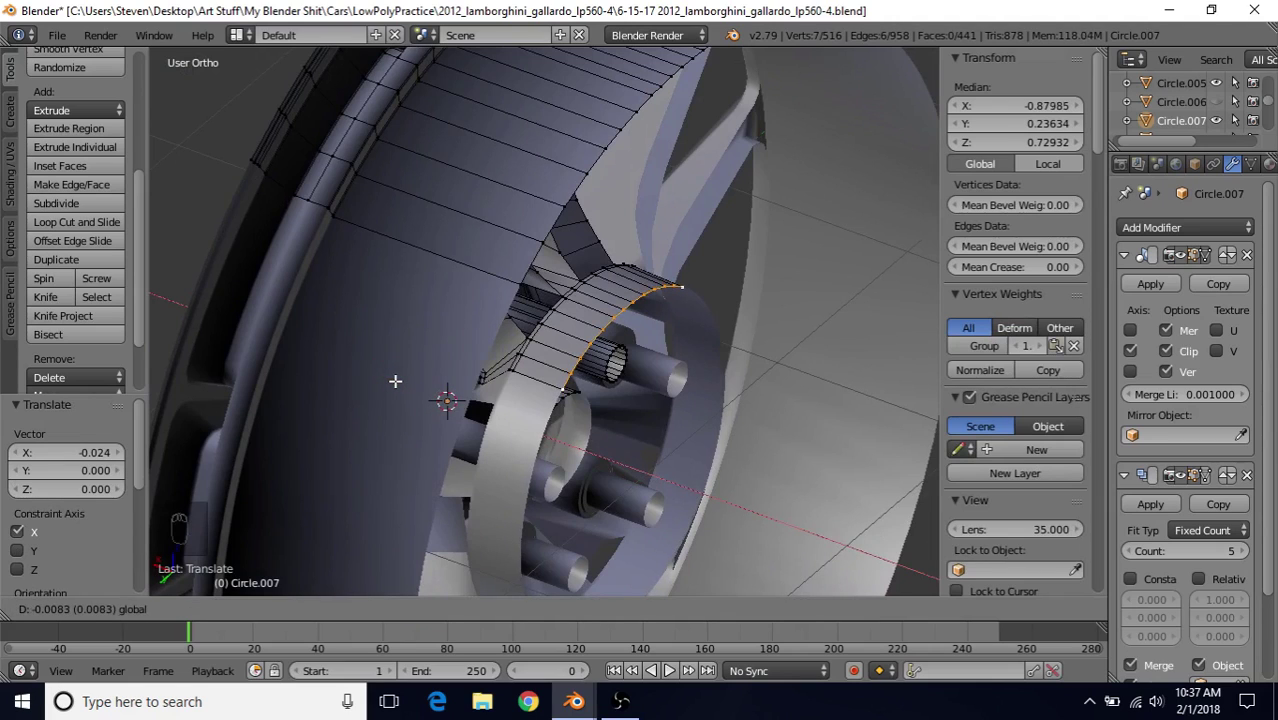
click(396, 381)
middle_drag(398, 381, 524, 354)
scroll(596, 440, up, 3)
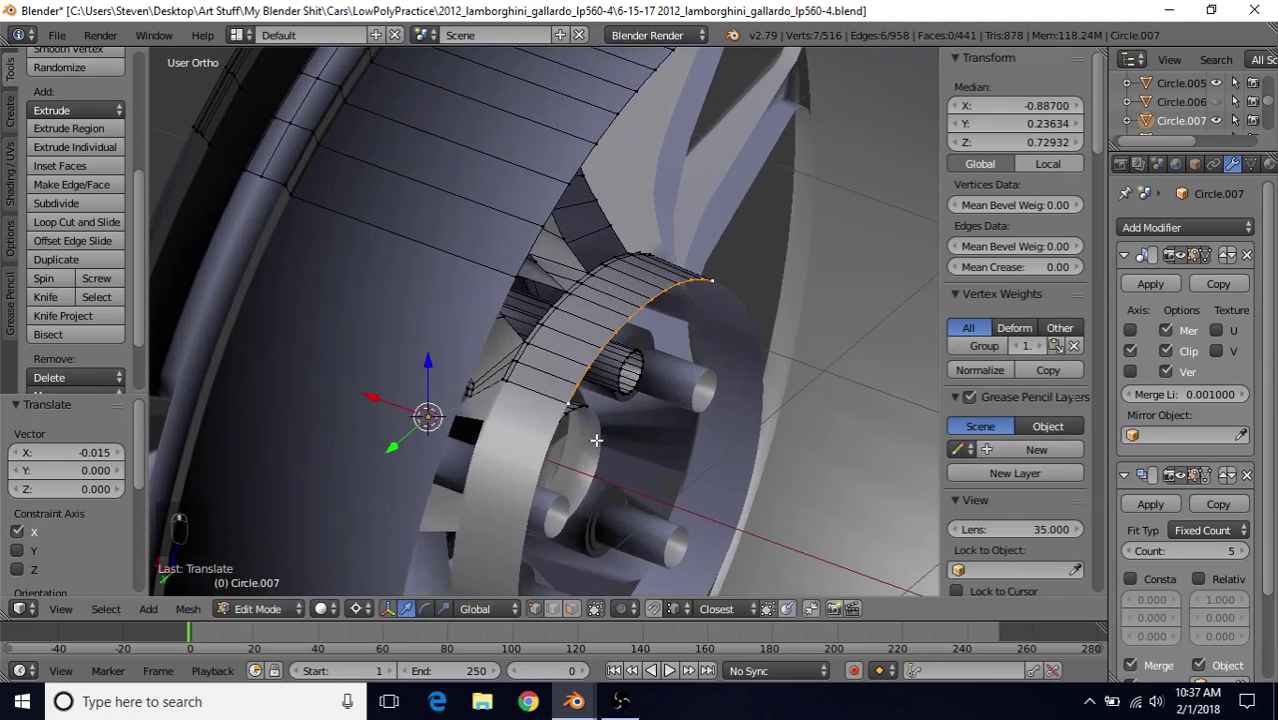
Scale the band's open edge loop to about 0.98 in Y and Z, excluding X, and check the shape in Object Mode
mouse_move(620, 421)
middle_down()
mouse_move(595, 372)
mouse_move(625, 401)
middle_up()
key(s)
key(shift+x)
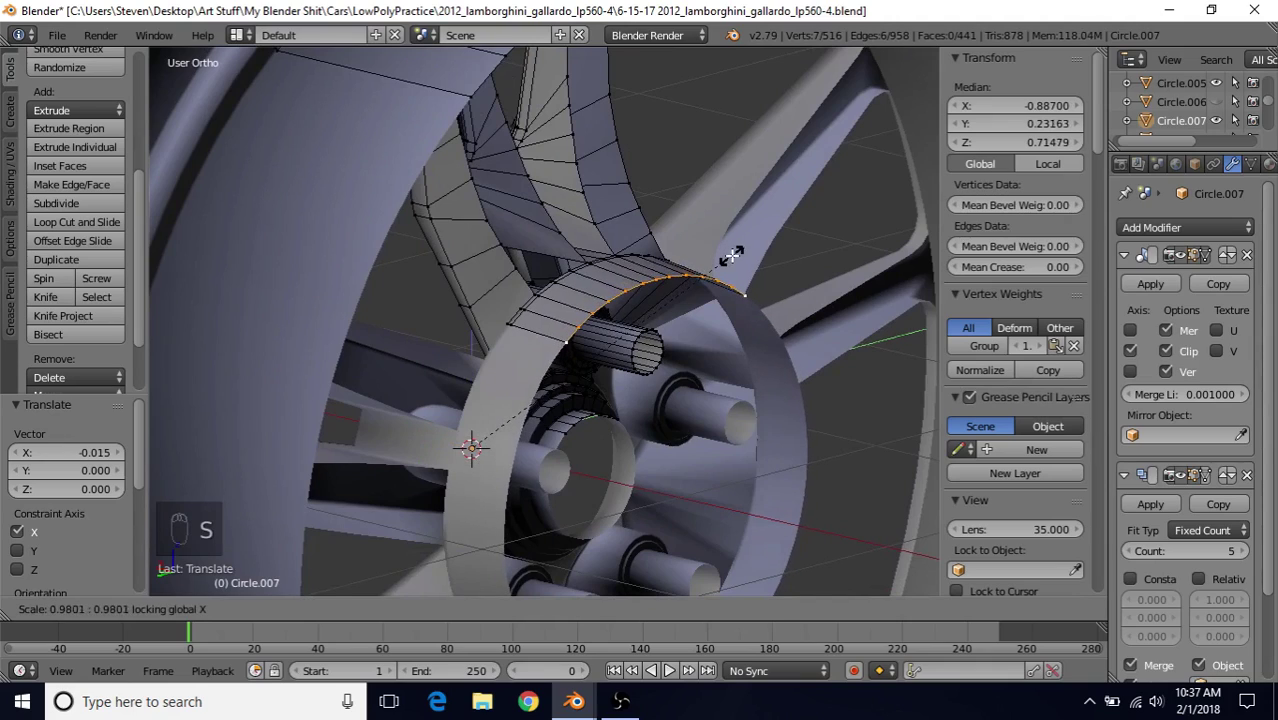
click(731, 251)
scroll(678, 312, down, 2)
key(Tab)
middle_drag(665, 323, 532, 320)
key(Tab)
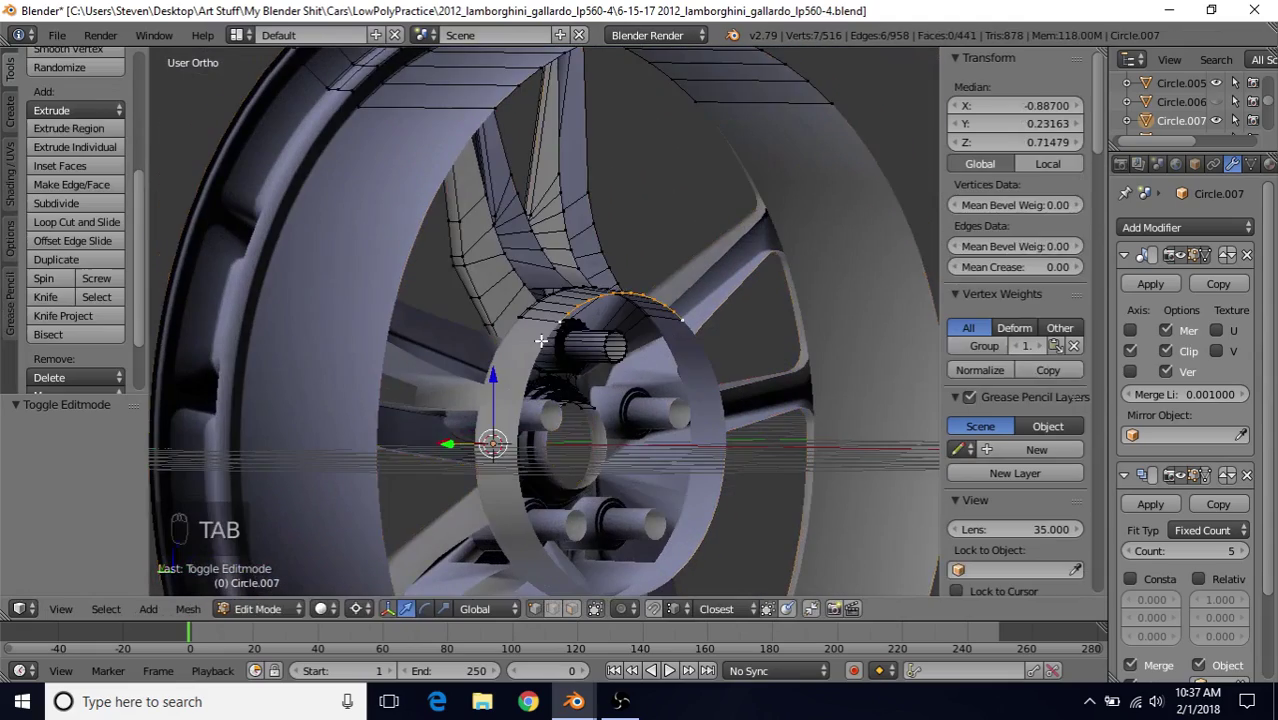
Extrude the band's open edge loop and scale the new edges inward to about 0.983 in Y and Z
scroll(541, 340, up, 3)
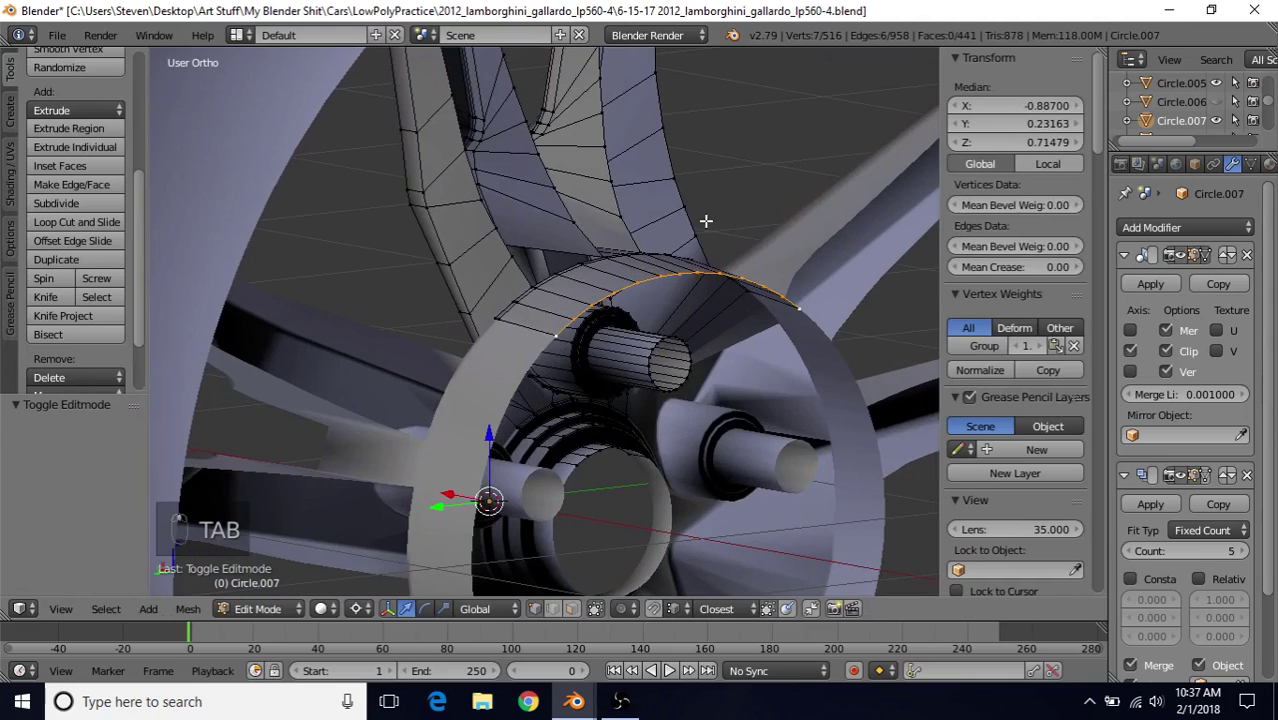
key(e)
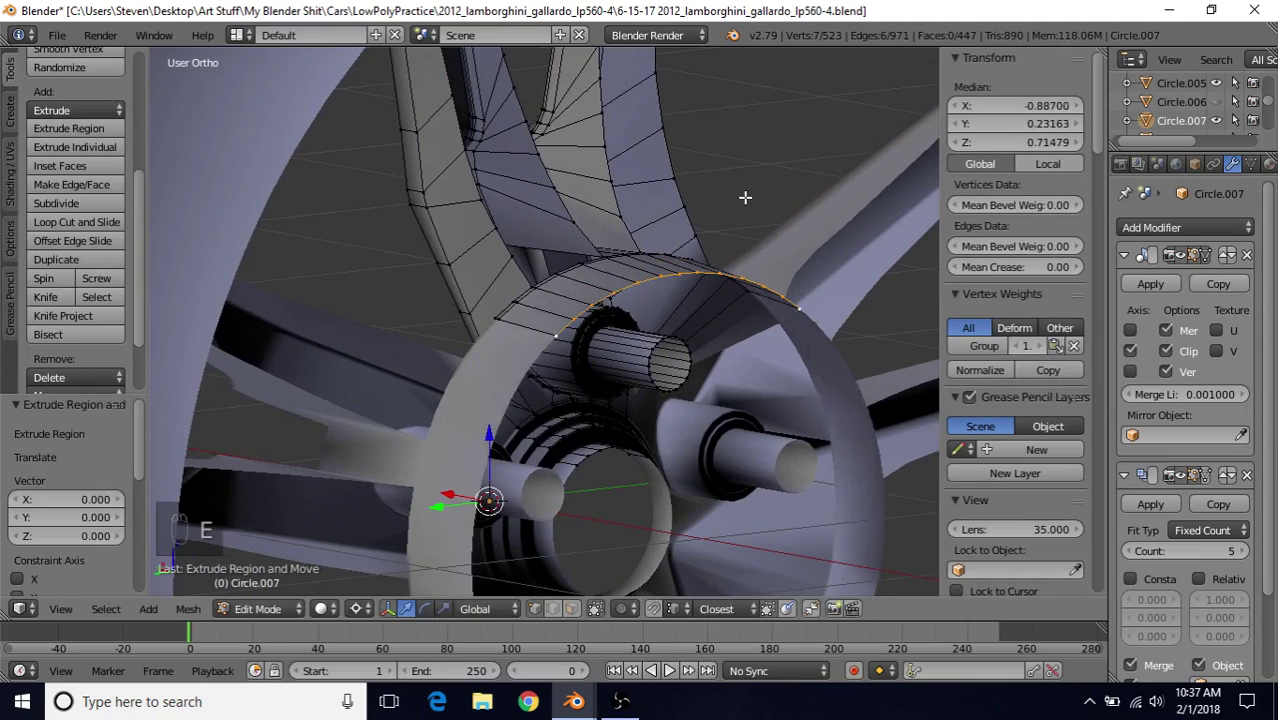
key(s)
key(shift+x)
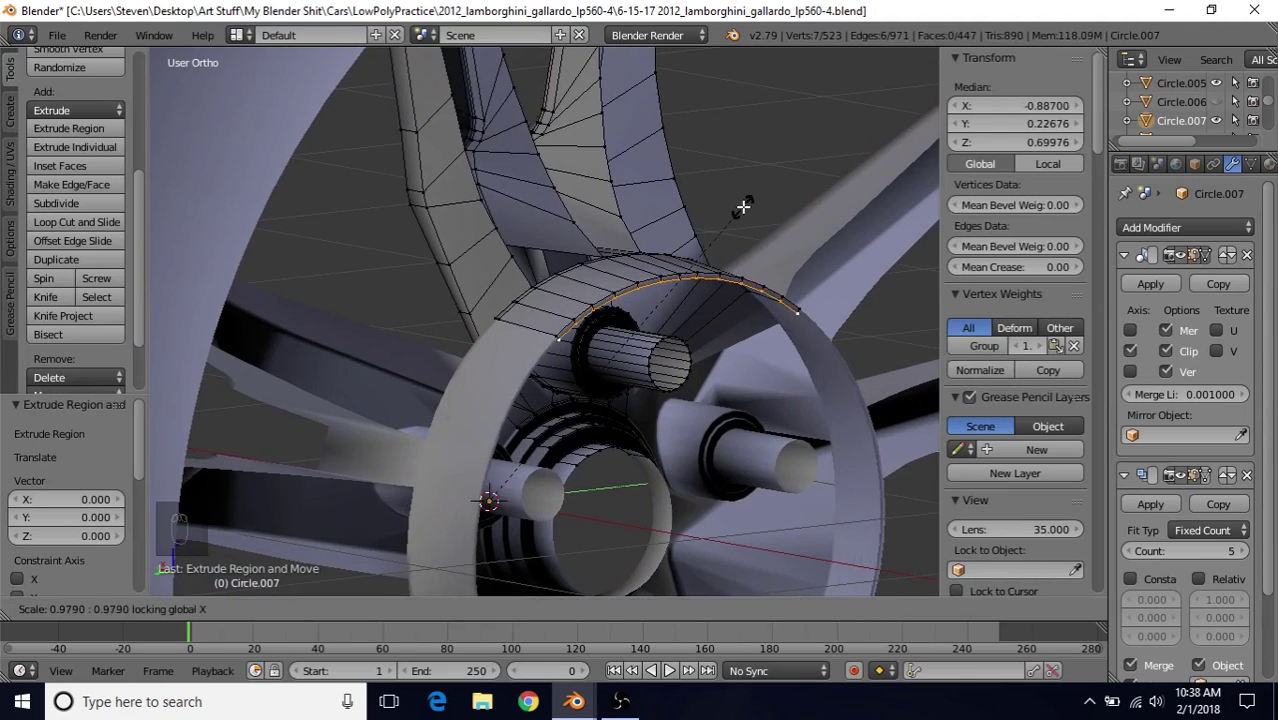
click(743, 205)
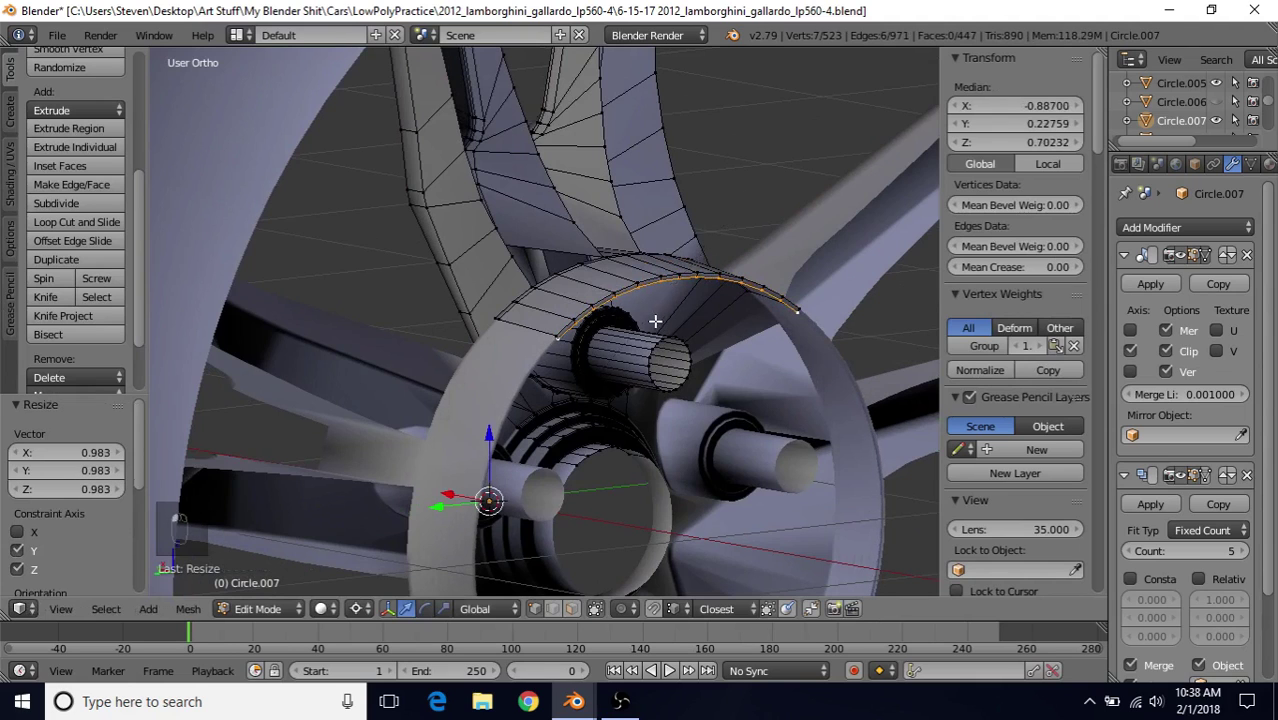
Compare the hub edge with the finished practice rim, and scale the new inner edge loop to about 0.992 in Y and Z
scroll(650, 320, up, 3)
middle_drag(689, 262, 608, 442)
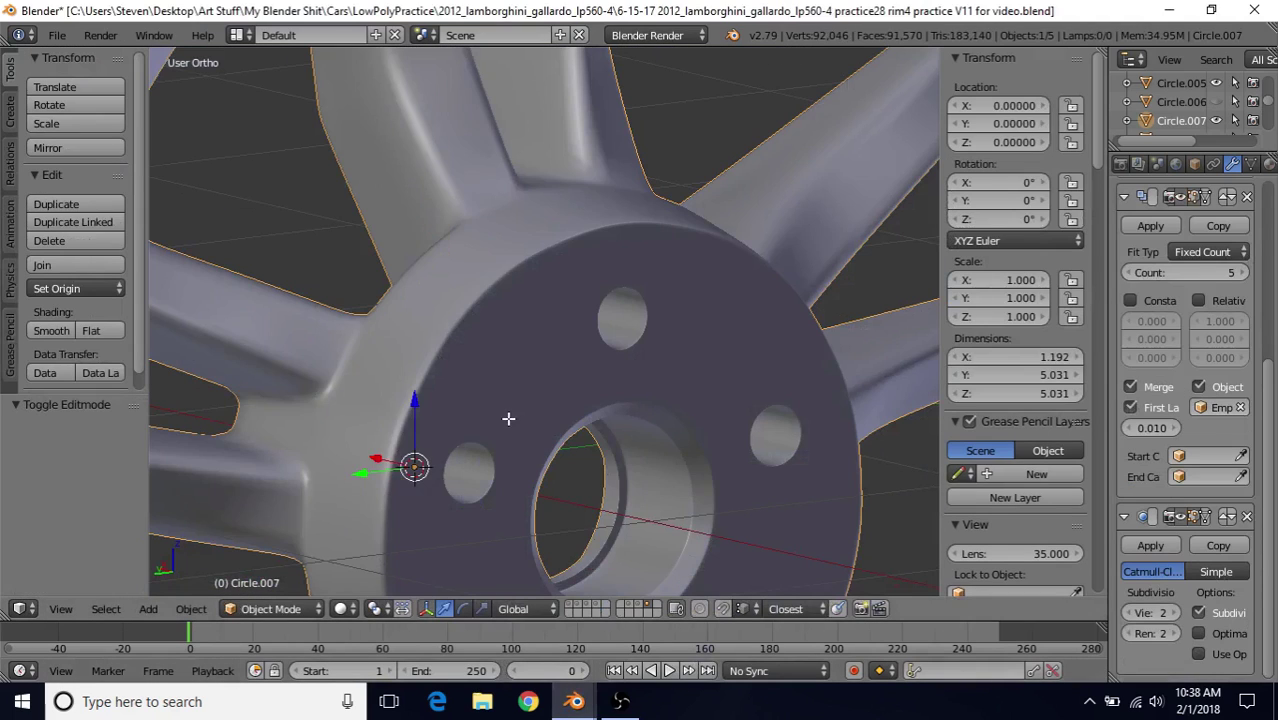
key(Tab)
middle_drag(508, 408, 524, 381)
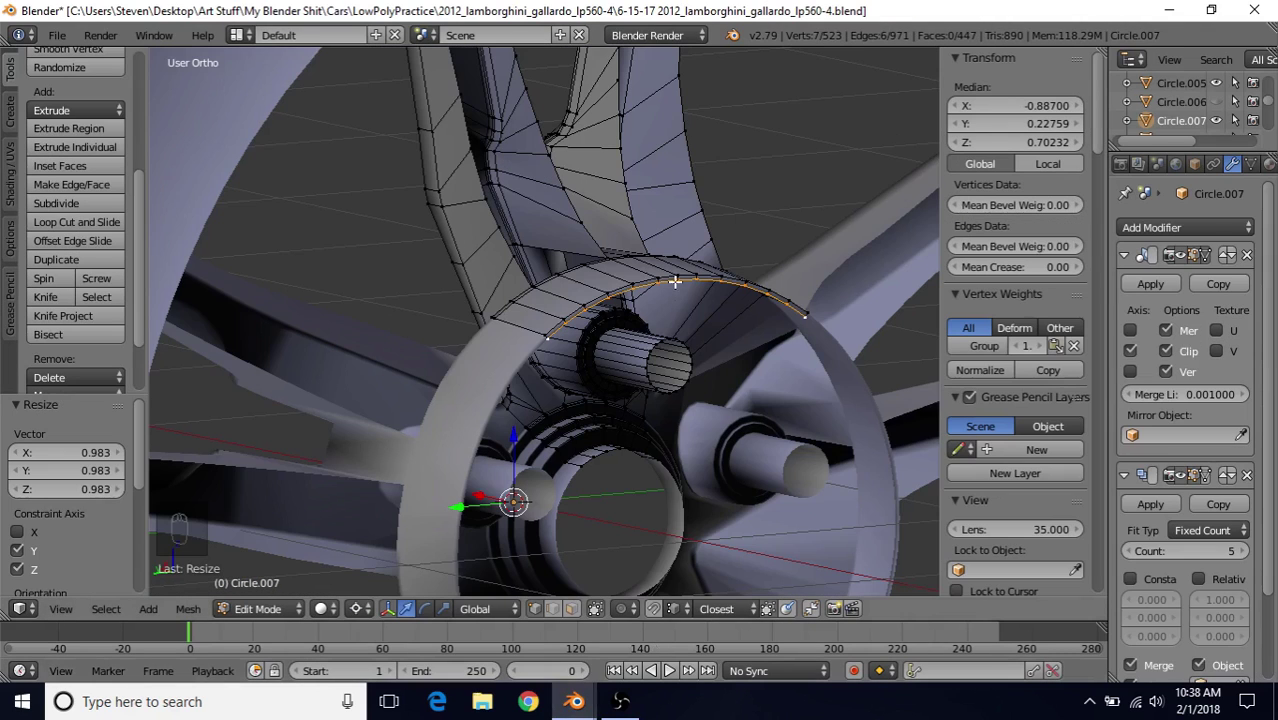
key(s)
key(shift+x)
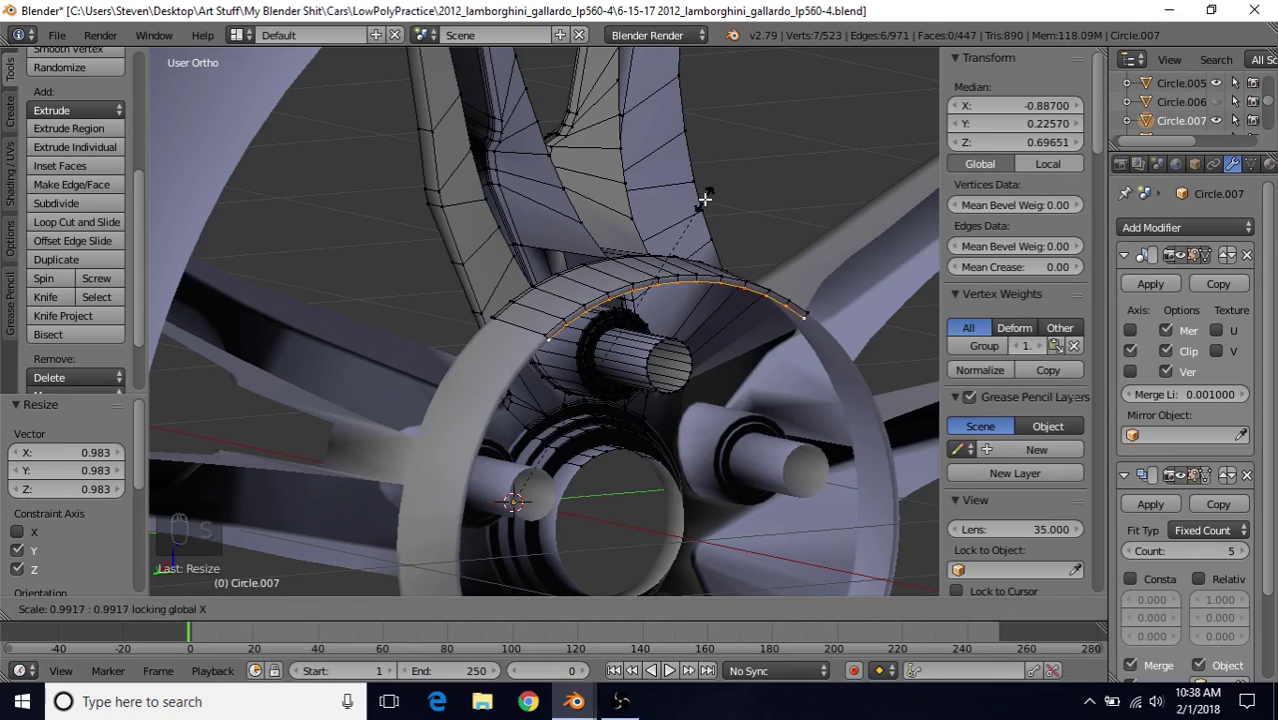
click(702, 200)
Move the inner edge loop about 0.0175 in the negative X direction and check the hub band in Object Mode
middle_drag(673, 322, 519, 414)
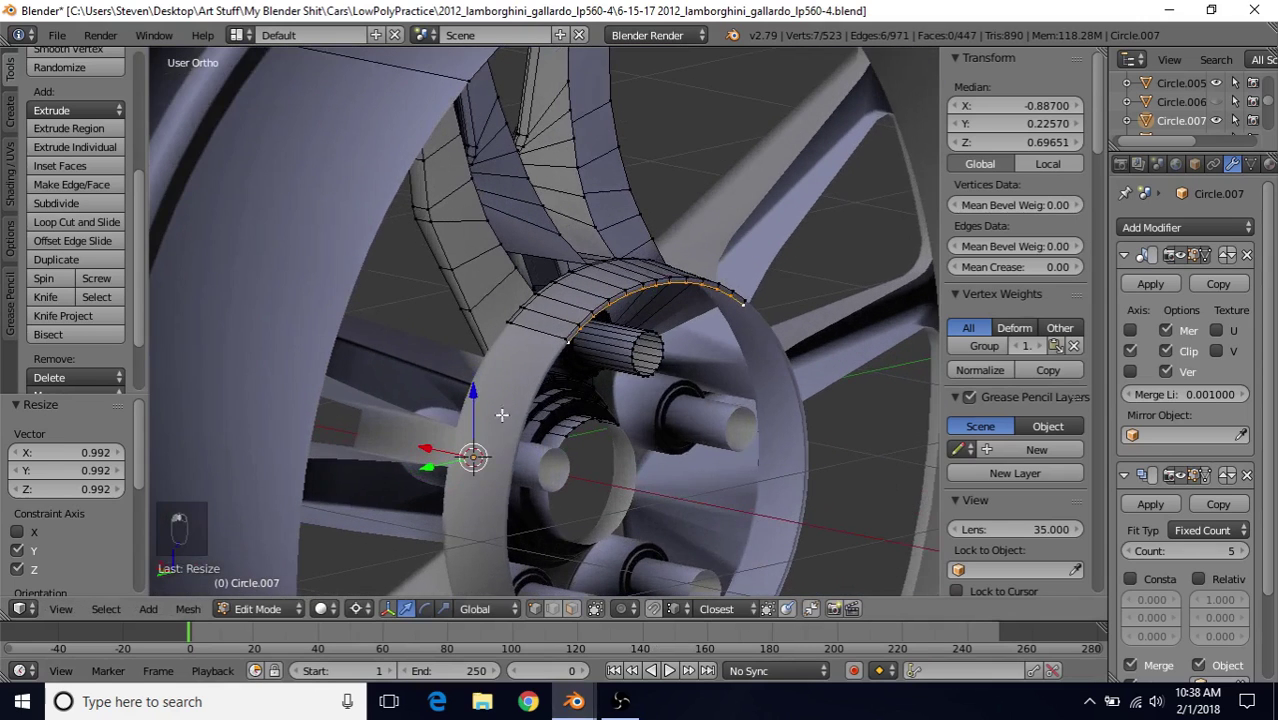
key(g)
key(x)
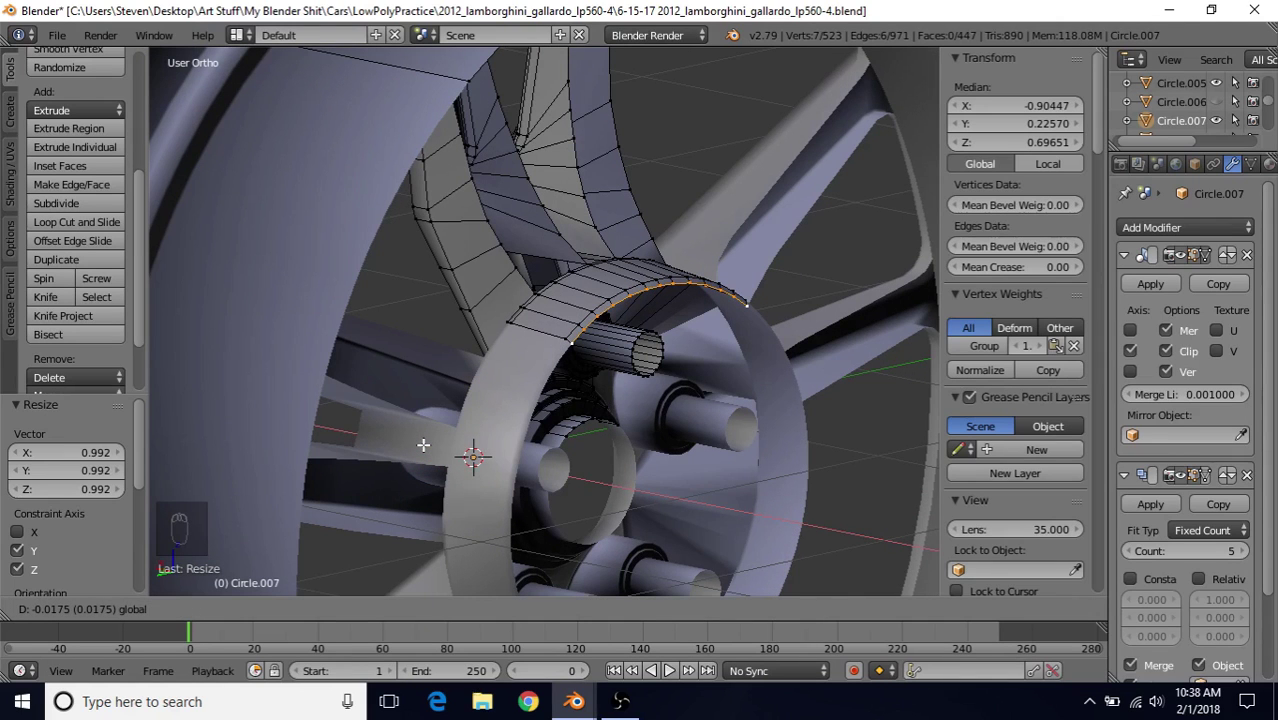
click(423, 445)
key(Tab)
middle_drag(423, 445, 688, 335)
key(Tab)
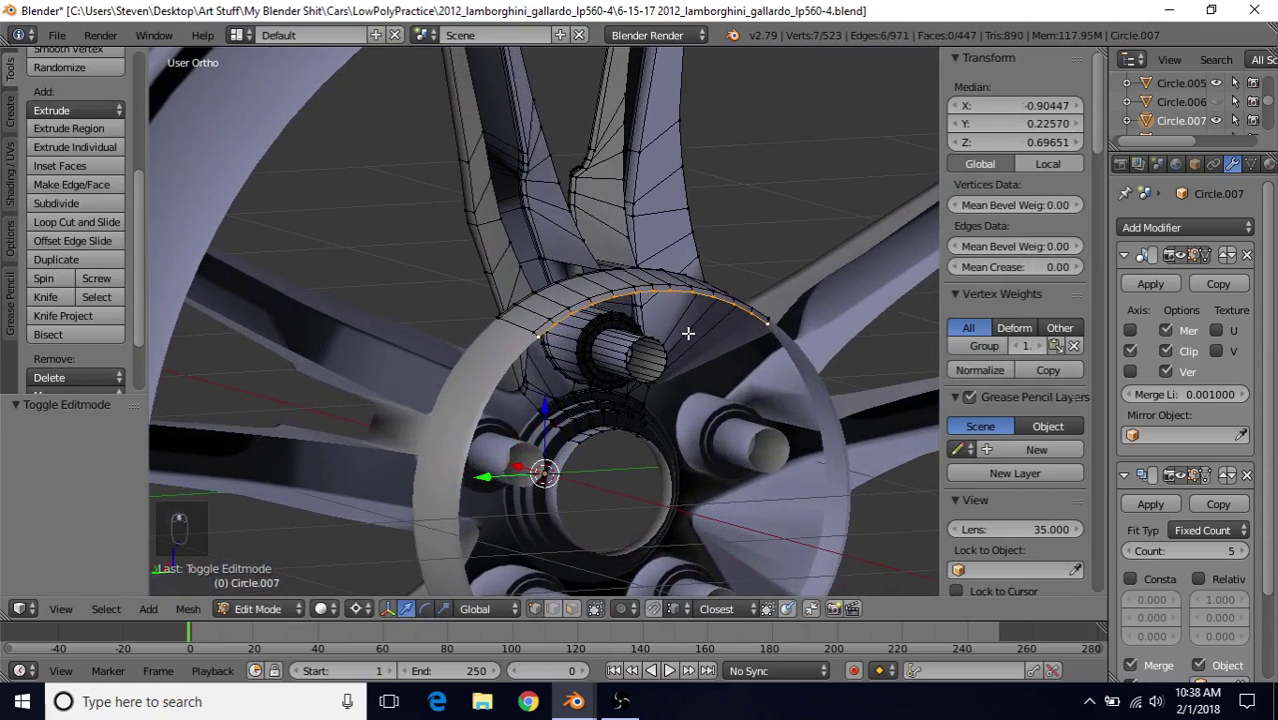
Extrude the hub band's inner edge loop, scale the new edges to about 0.984 in Y and Z, and check the shape in Object Mode
scroll(688, 332, up, 1)
key(e)
right_click(677, 256)
scroll(675, 267, up, 2)
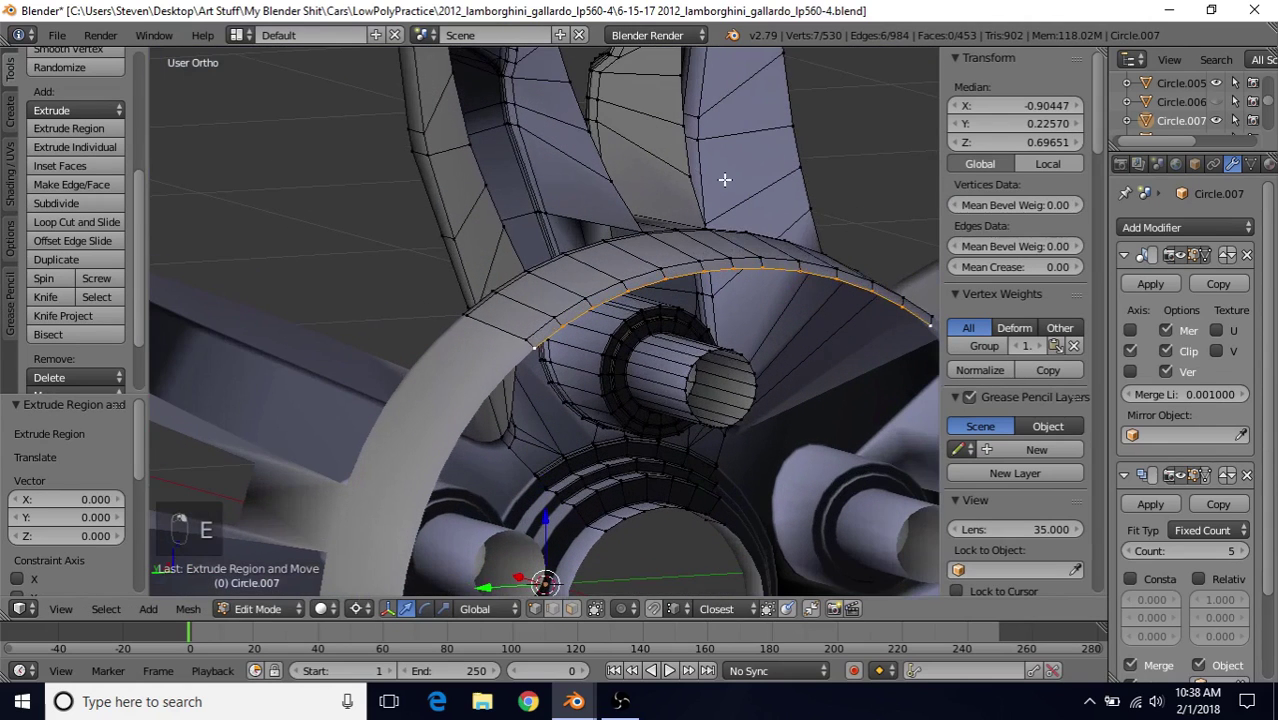
key(s)
key(x)
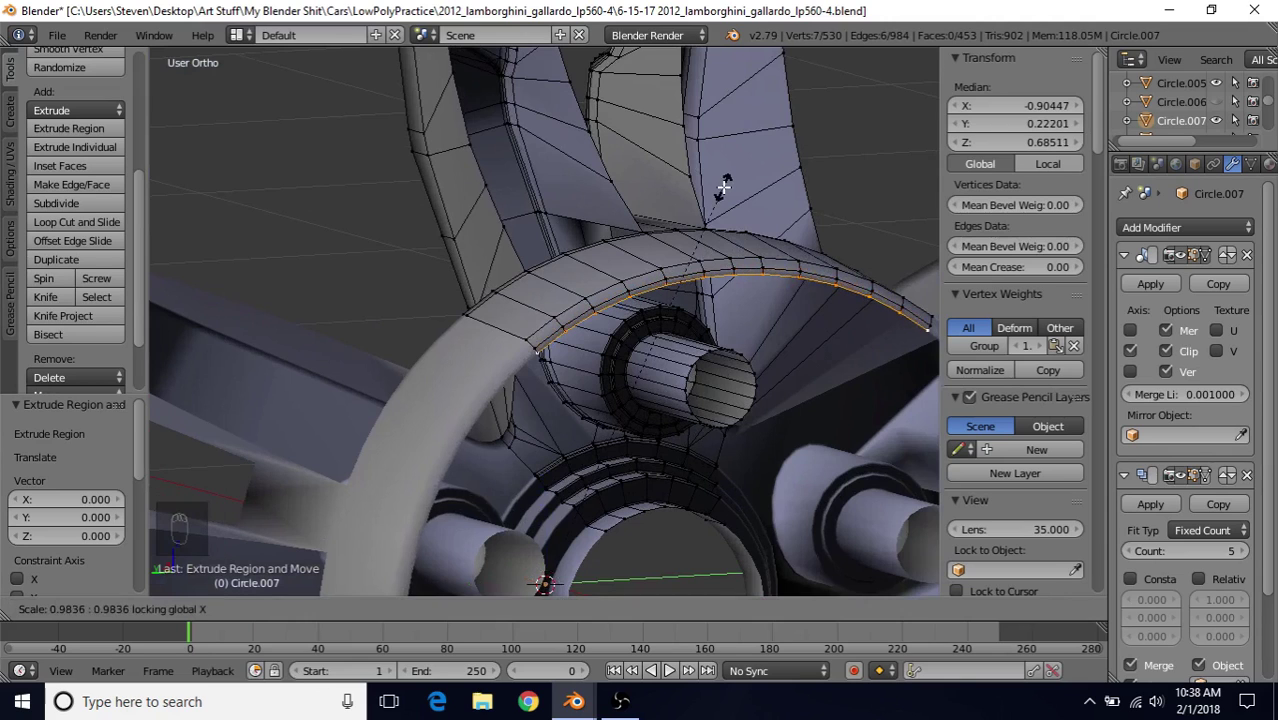
click(722, 185)
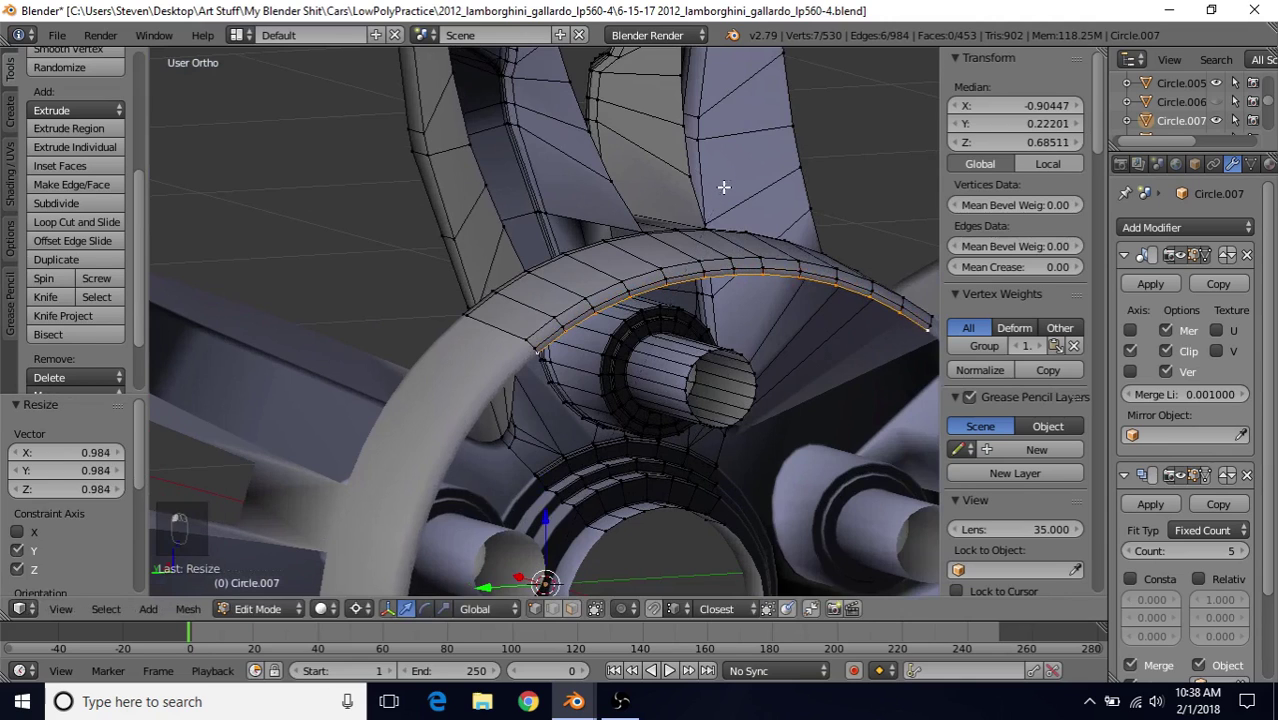
key(Tab)
scroll(645, 402, down, 4)
middle_drag(597, 377, 557, 360)
middle_drag(585, 388, 518, 307)
key(Tab)
Select the open edge loop of the center bore and move it about 0.027 in the positive X direction
middle_drag(541, 366, 594, 340)
scroll(590, 352, up, 2)
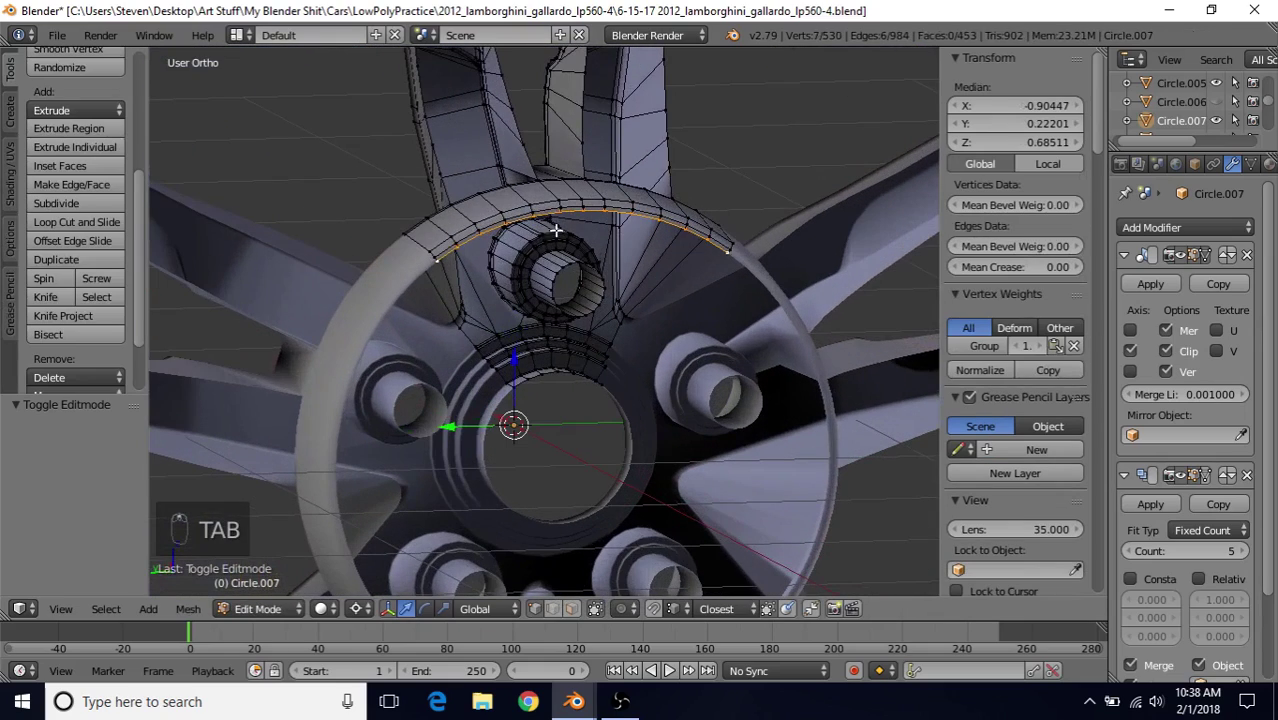
middle_drag(569, 377, 592, 340)
middle_drag(569, 404, 505, 358)
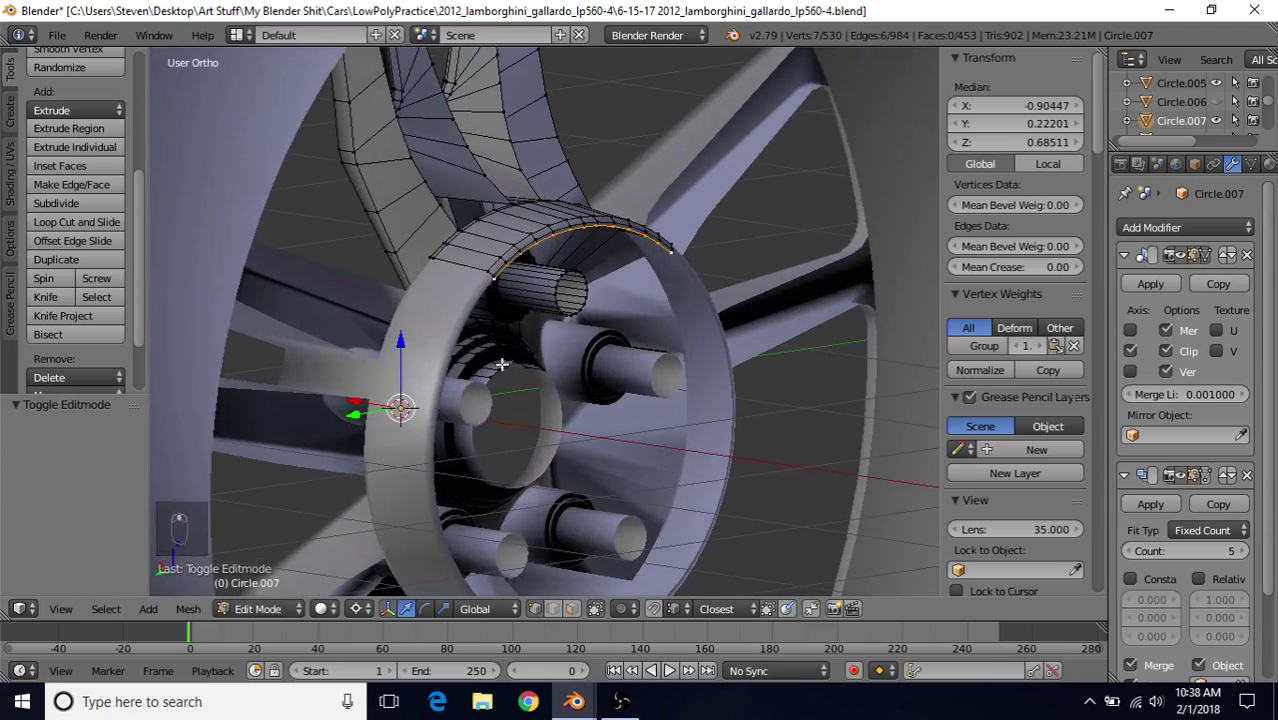
middle_drag(679, 414, 549, 413)
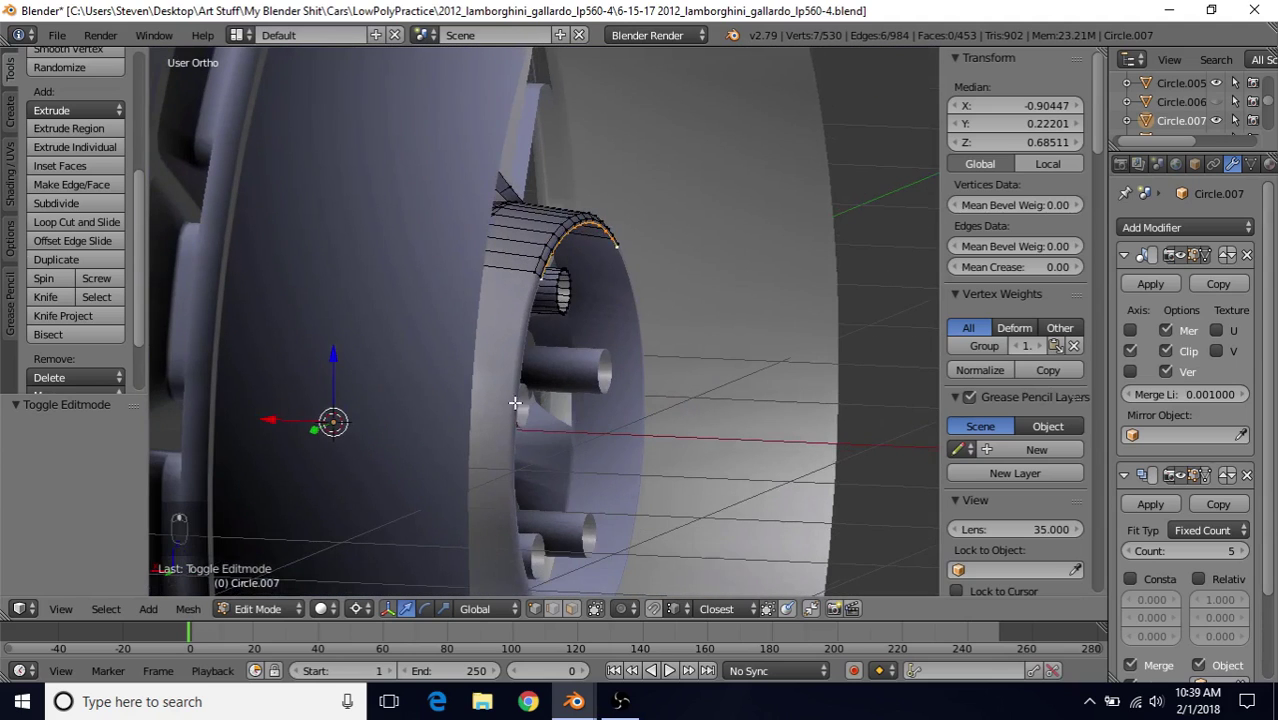
right_click(566, 274)
middle_drag(574, 328, 334, 348)
middle_drag(502, 323, 547, 353)
alt+right_click(467, 374)
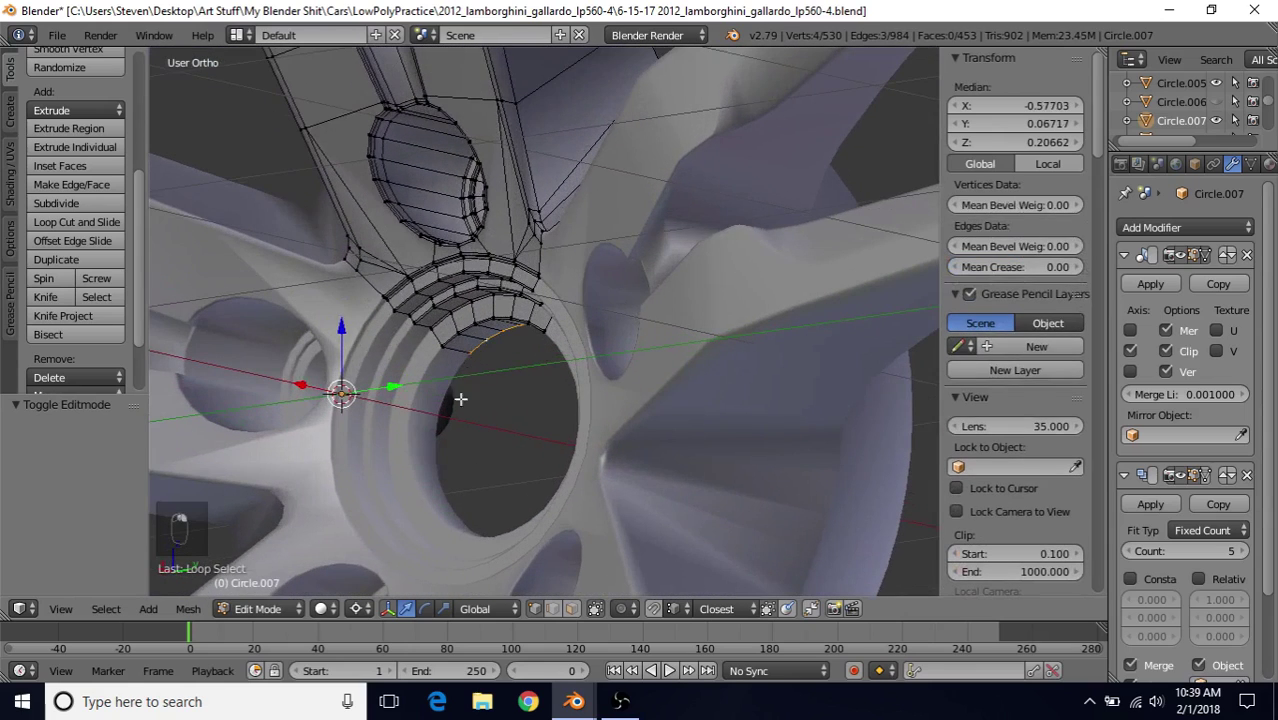
middle_drag(455, 385, 346, 362)
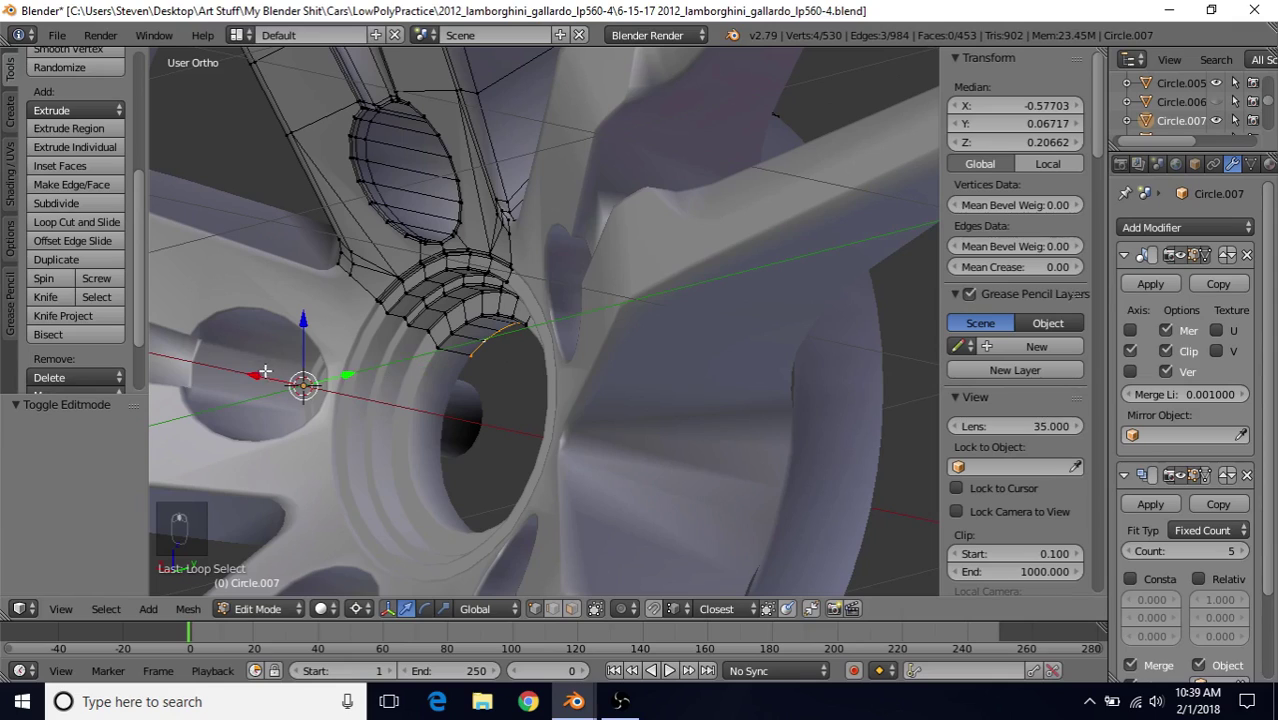
drag(251, 376, 241, 376)
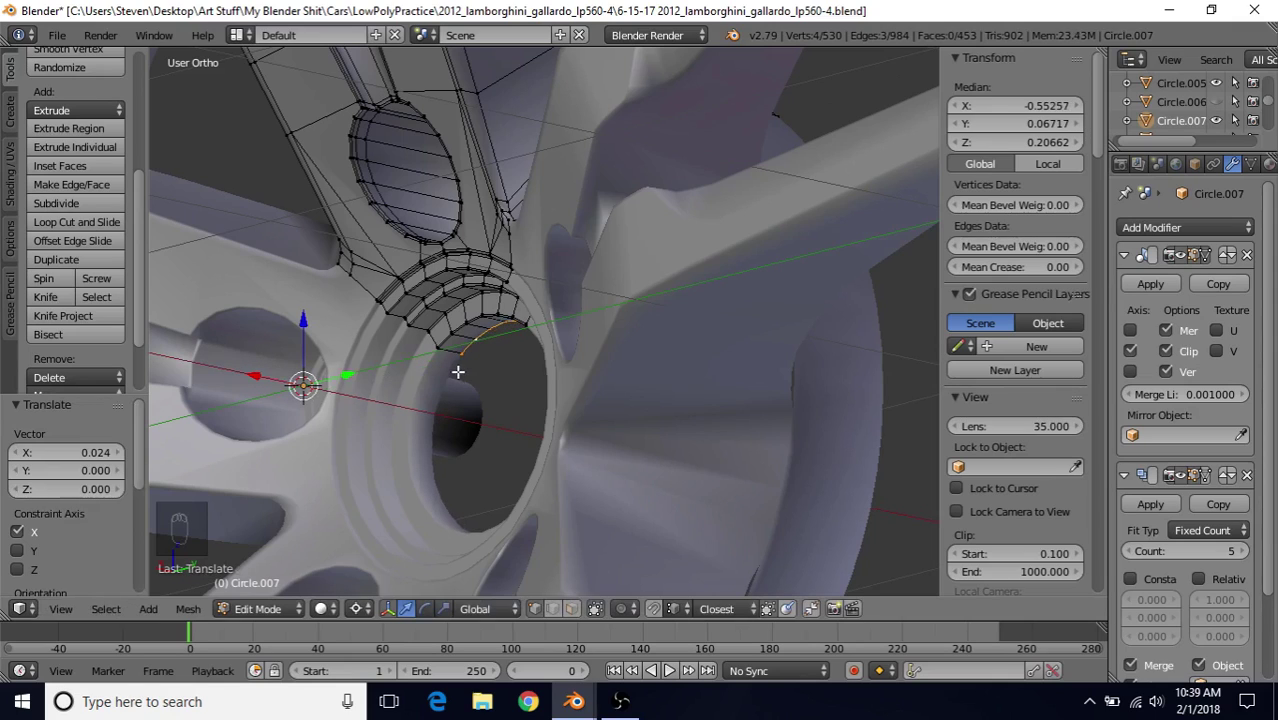
drag(260, 376, 260, 374)
Examine the center bore and hub face of the finished practice rim, and return to the working rim file
click(573, 701)
click(496, 619)
middle_drag(546, 455, 456, 325)
middle_drag(553, 389, 590, 369)
middle_drag(571, 302, 557, 304)
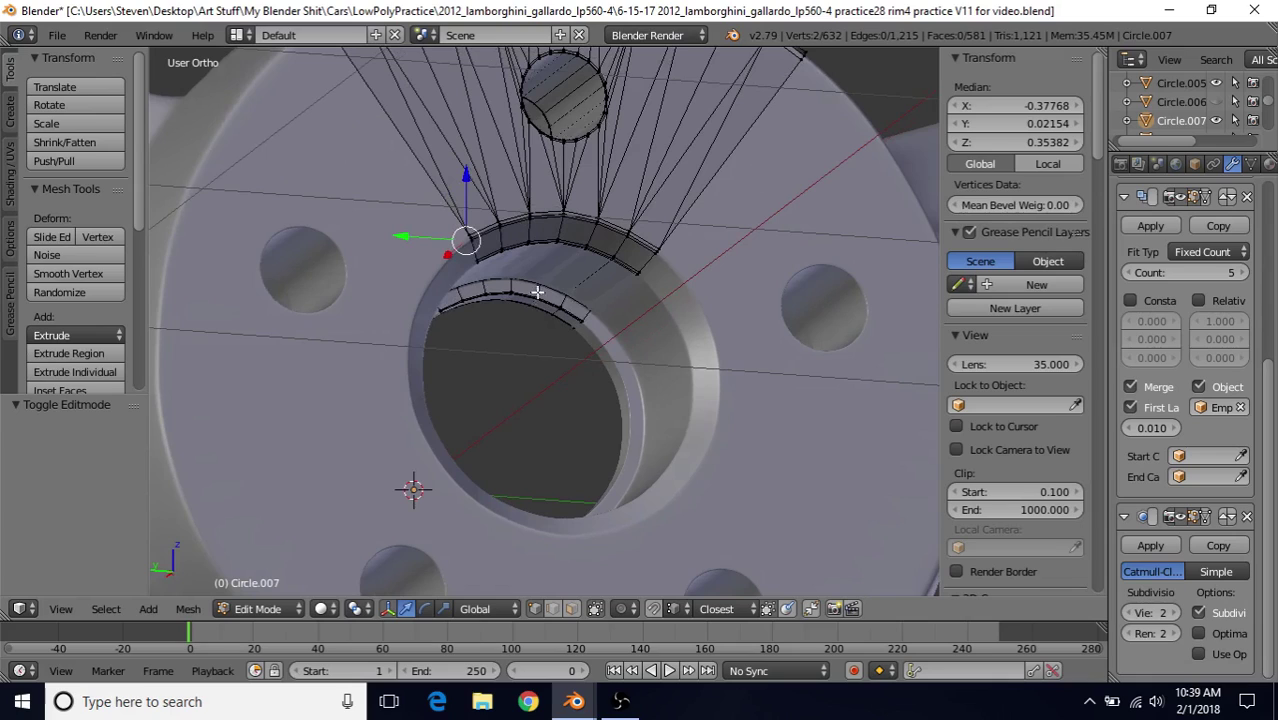
middle_drag(569, 349, 541, 397)
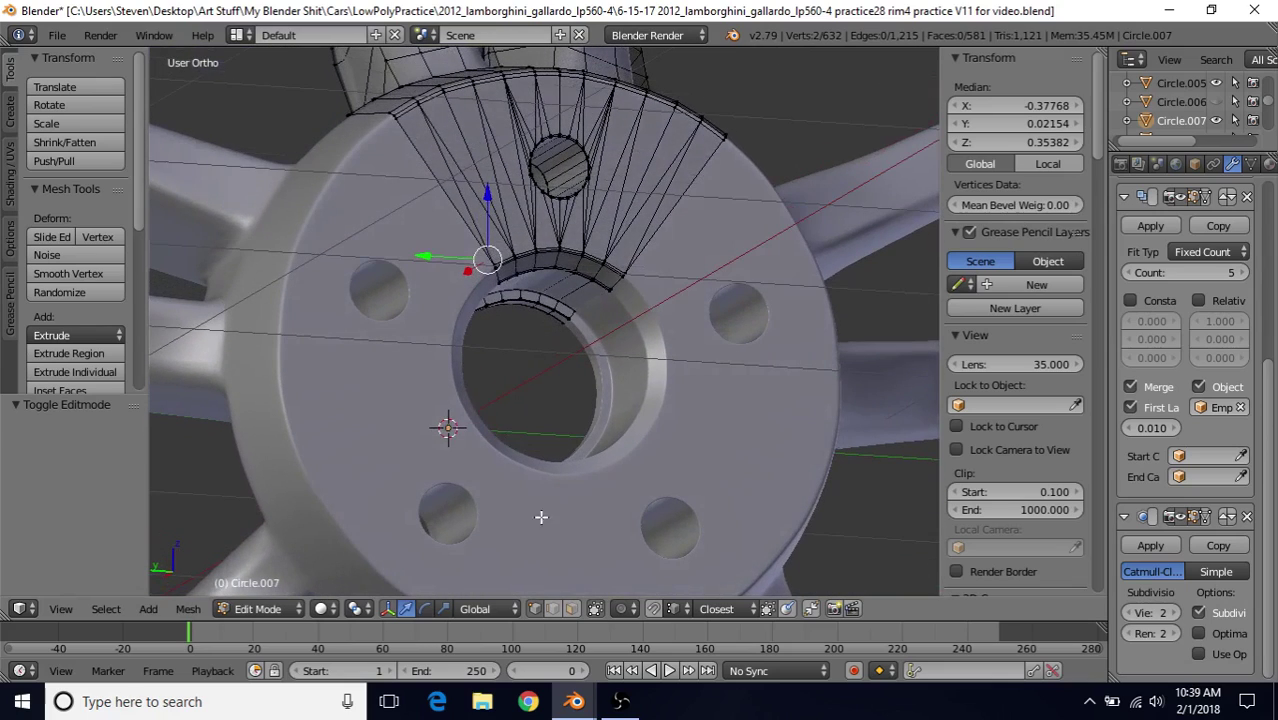
mouse_move(574, 701)
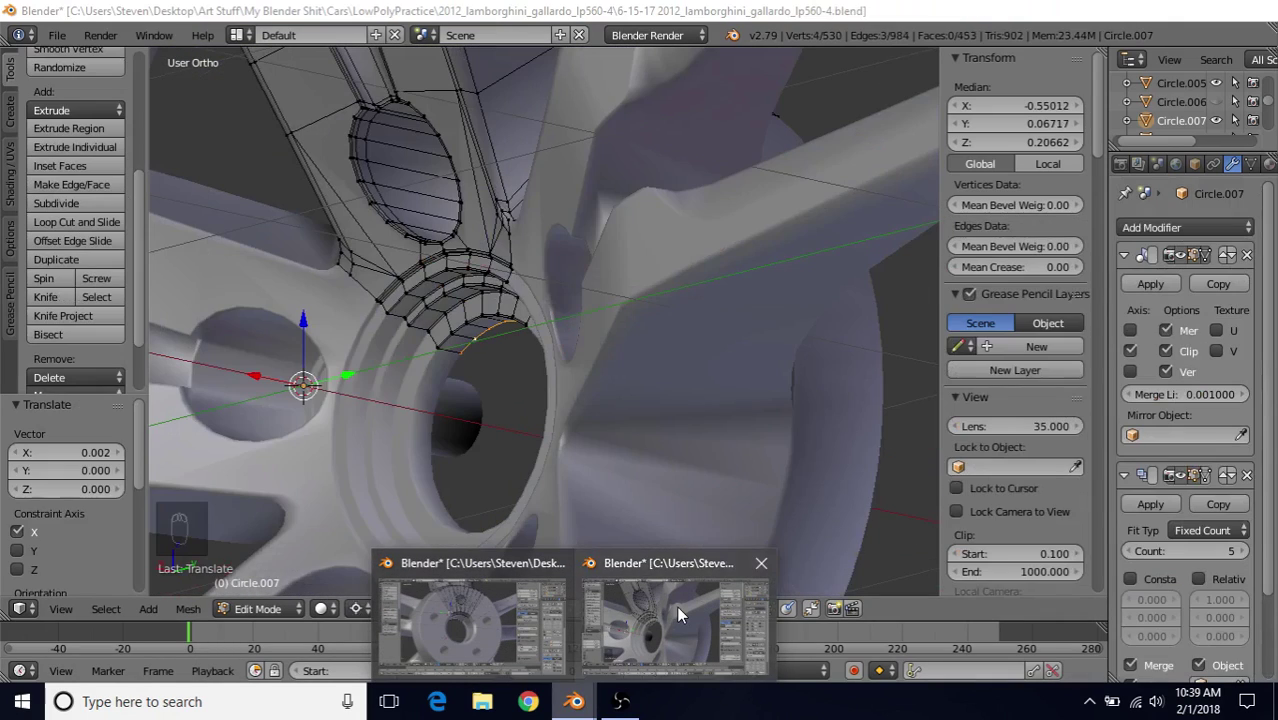
click(676, 605)
Move the center bore's open edge loop about 0.010 further in the positive X direction
middle_drag(551, 441, 511, 426)
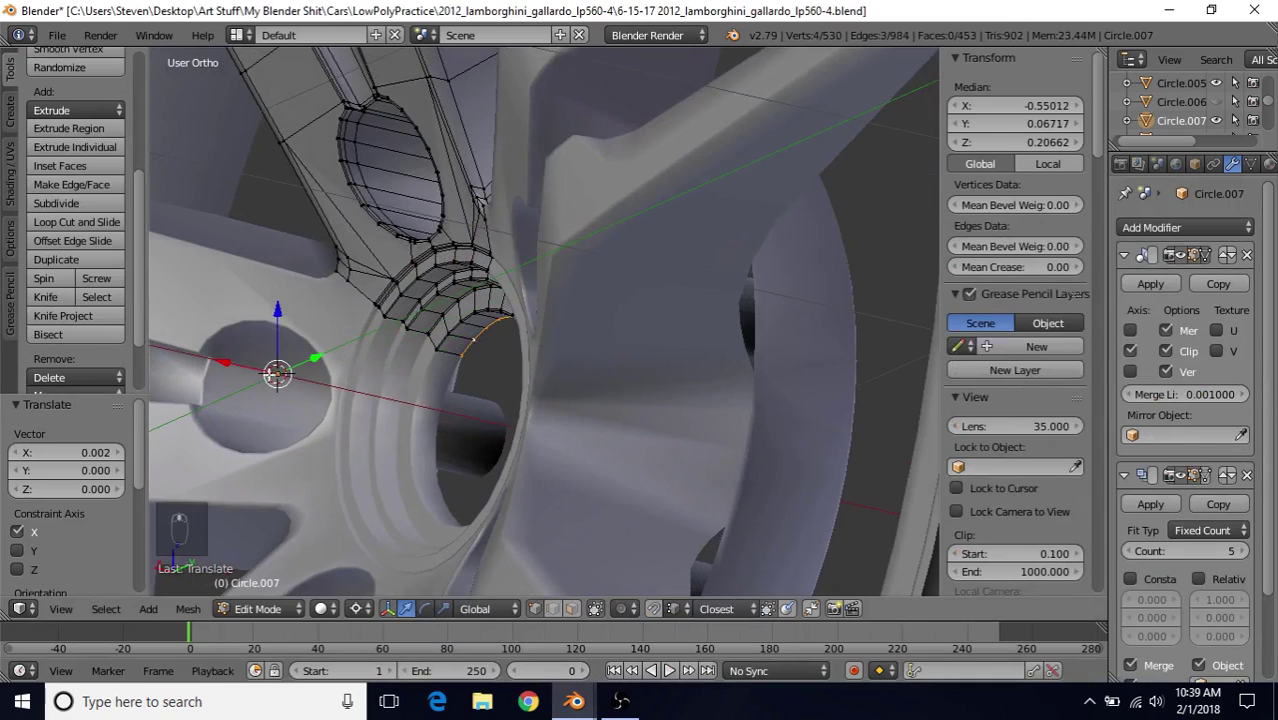
drag(228, 366, 223, 366)
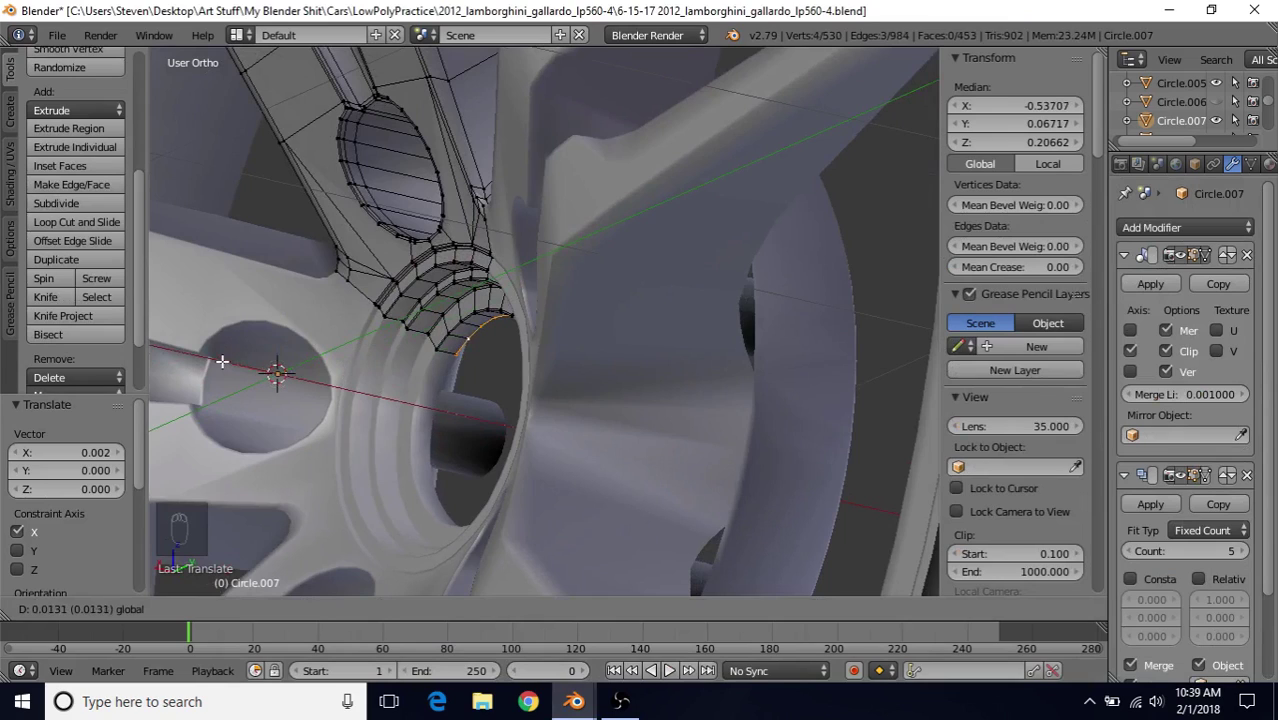
drag(223, 362, 223, 362)
Extrude the center bore's edge loop and scale the new edges outward to about 1.121 in Y and Z, excluding X
middle_drag(579, 431, 418, 416)
scroll(418, 416, up, 5)
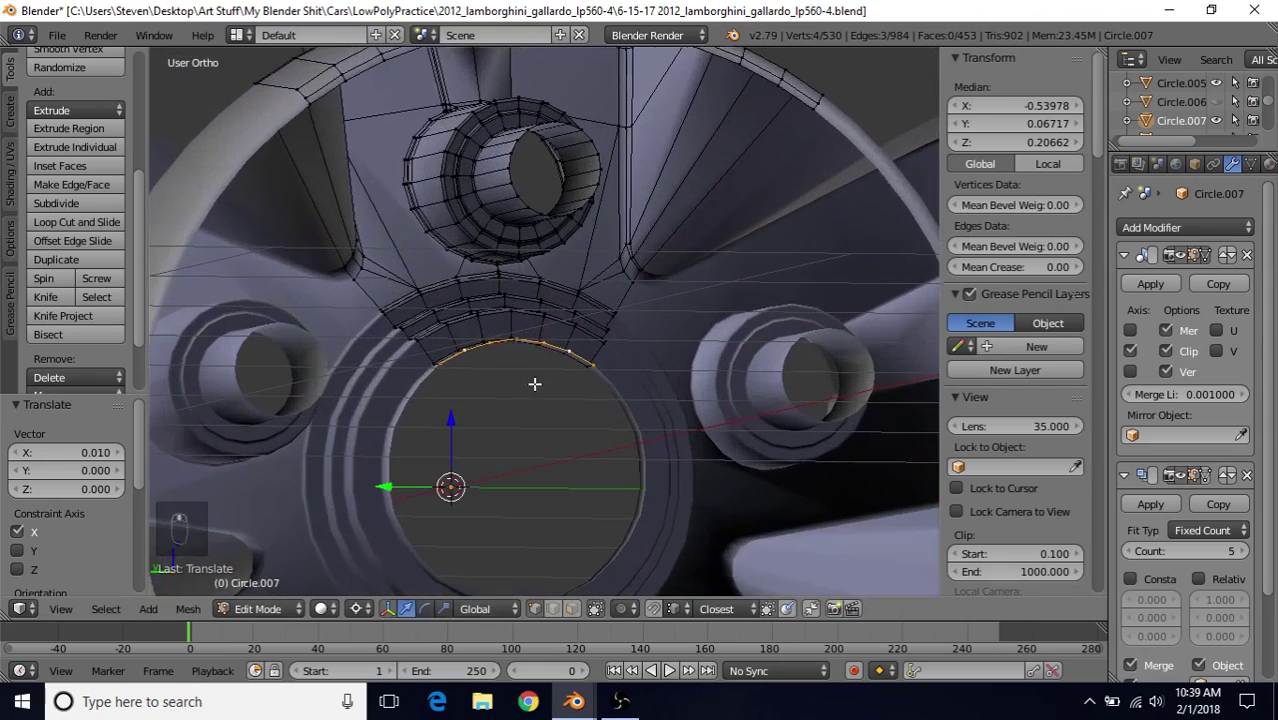
middle_drag(547, 383, 605, 363)
key(e)
right_click(588, 307)
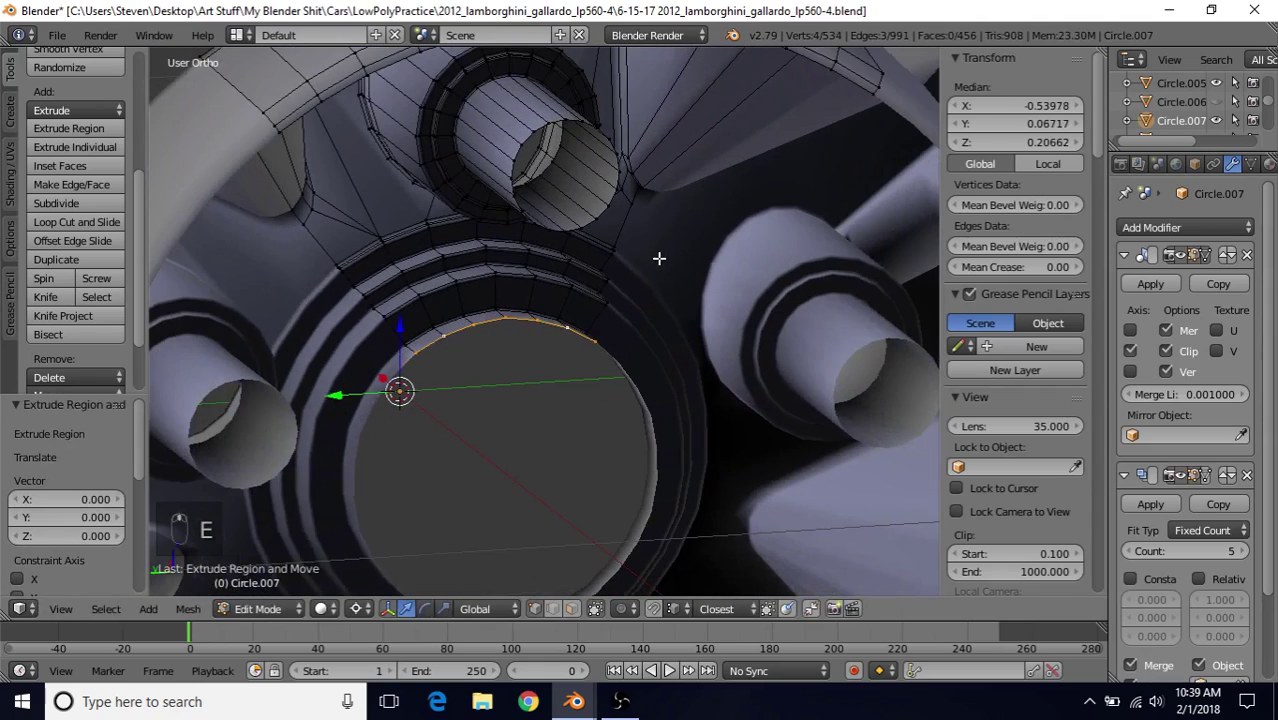
key(s)
key(shift+x)
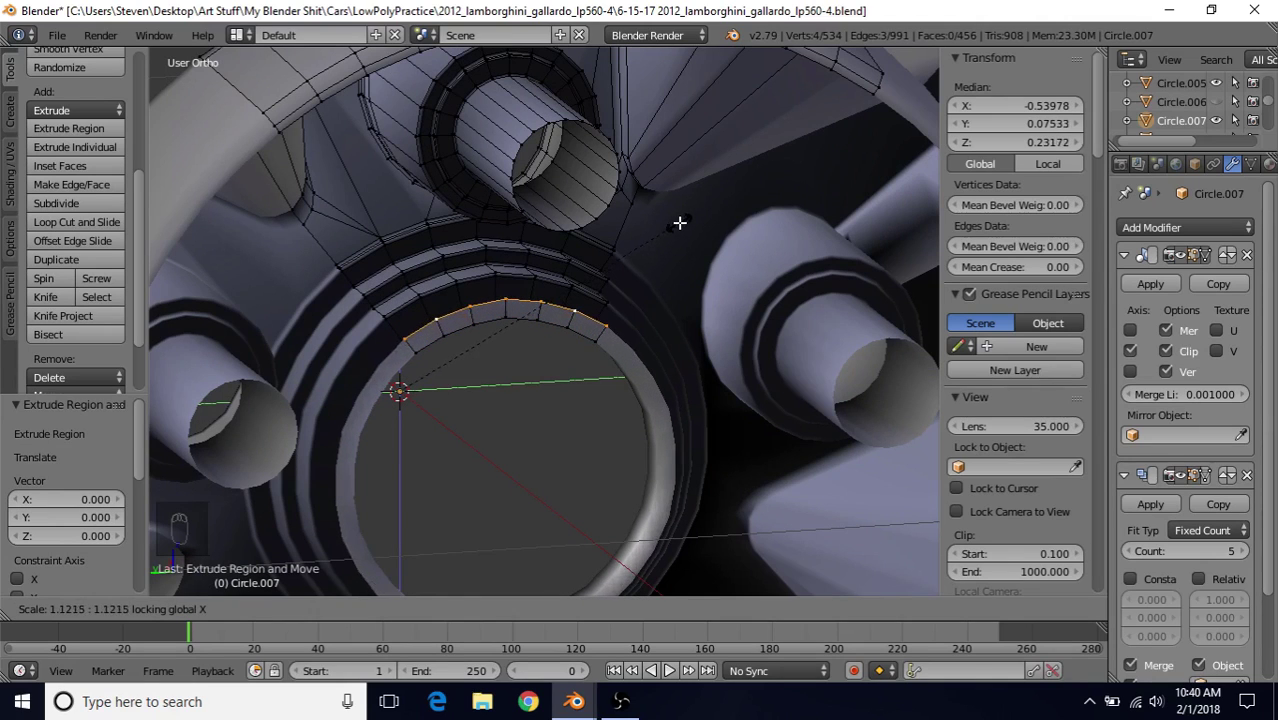
click(680, 223)
Compare with the practice rim and fine-tune the new bore edge loop with Y and Z scales of about 0.995 and 1.007
click(573, 702)
click(499, 627)
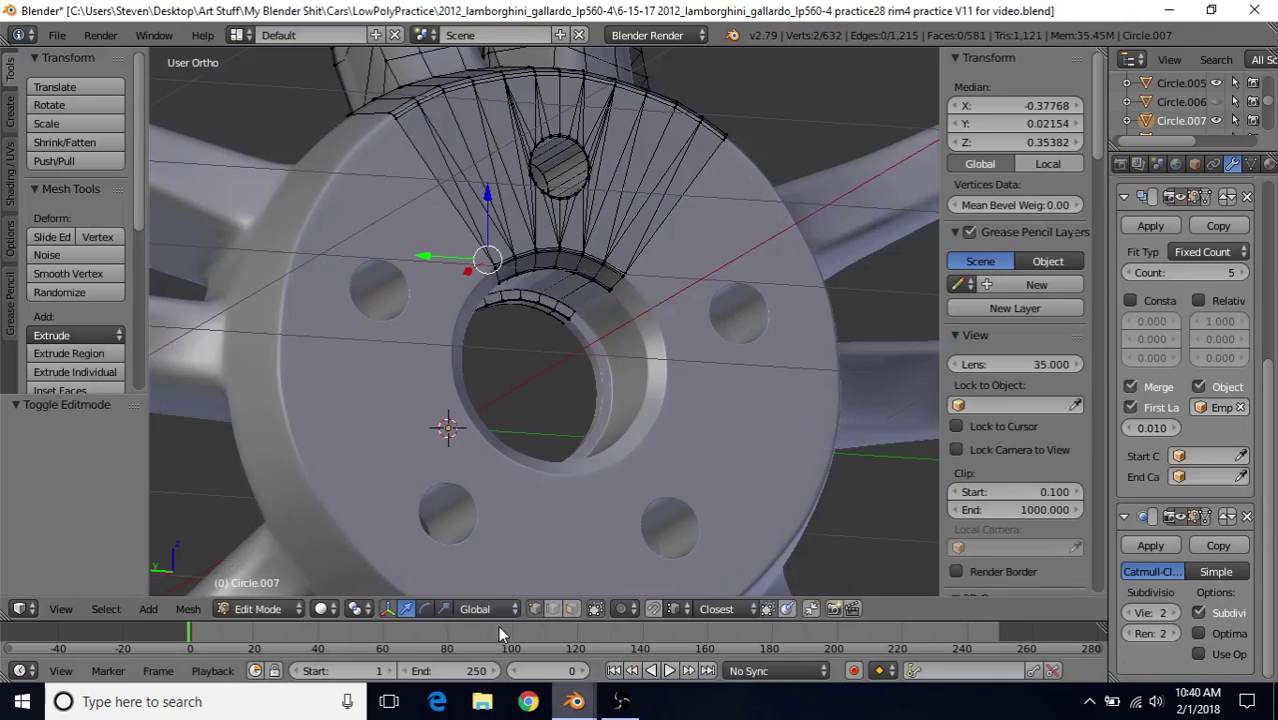
mouse_move(573, 702)
click(677, 615)
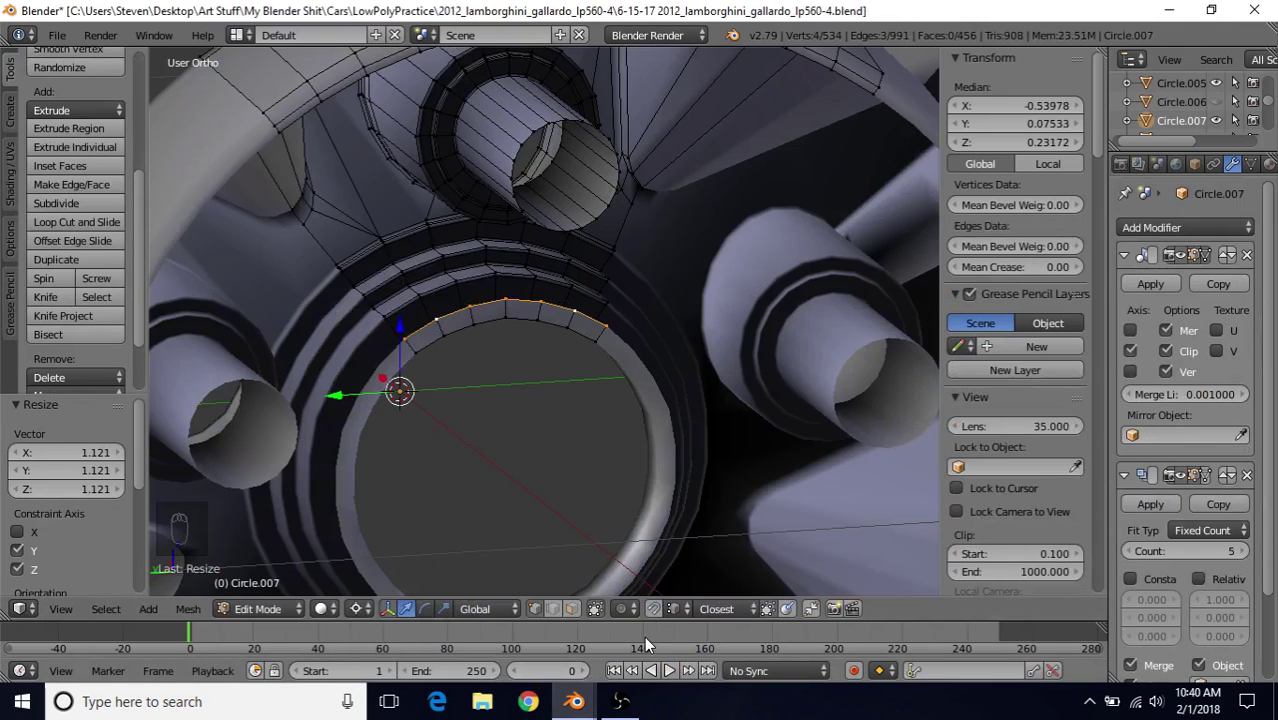
key(s)
key(shift+x)
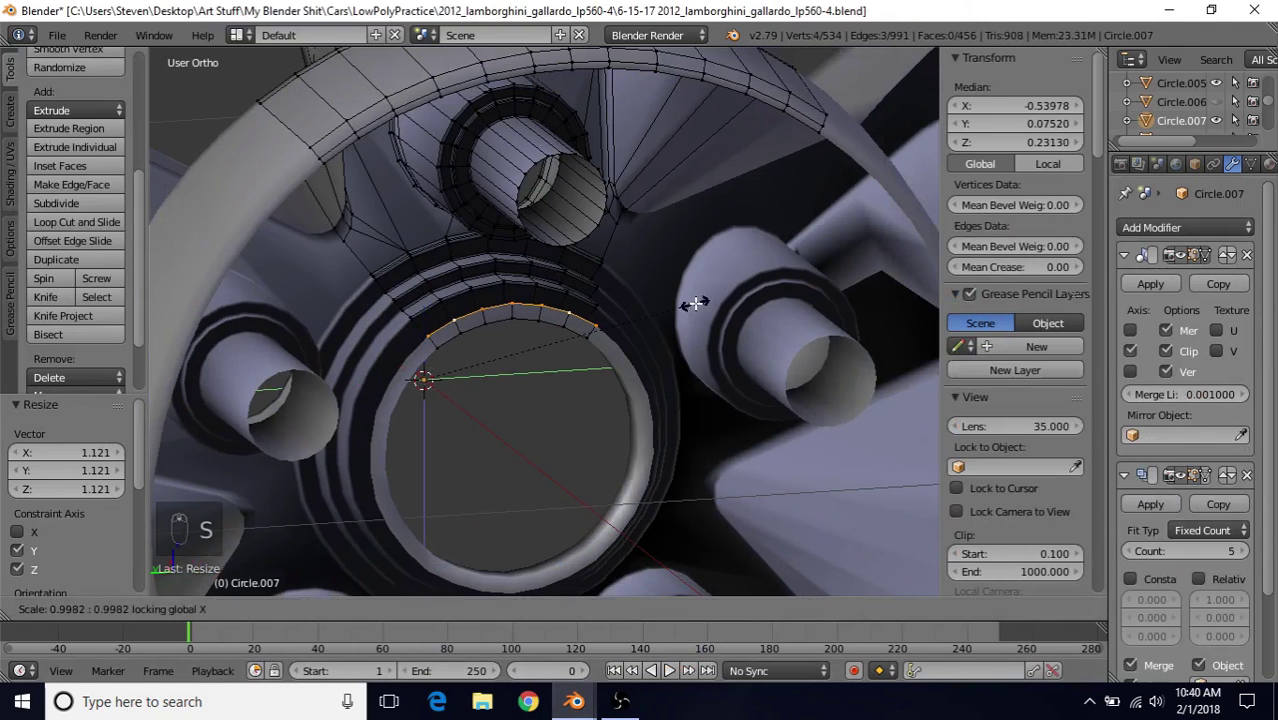
click(693, 300)
key(s)
key(shift+x)
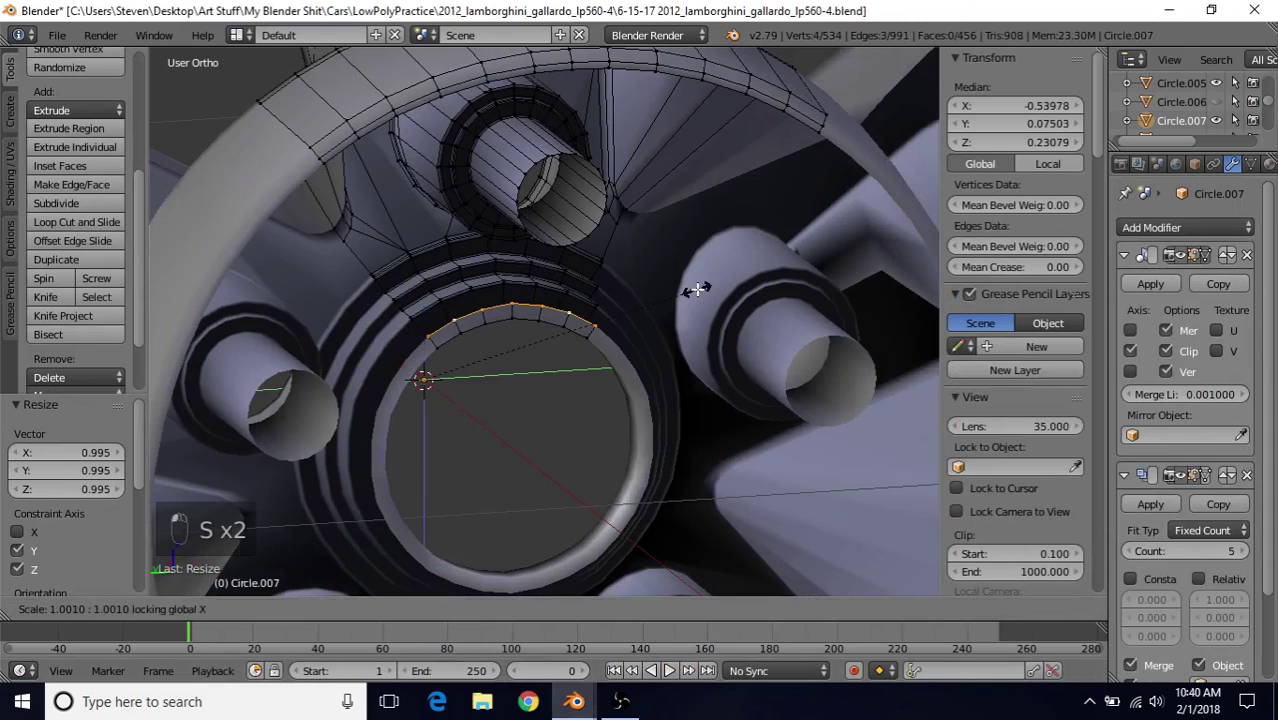
click(697, 284)
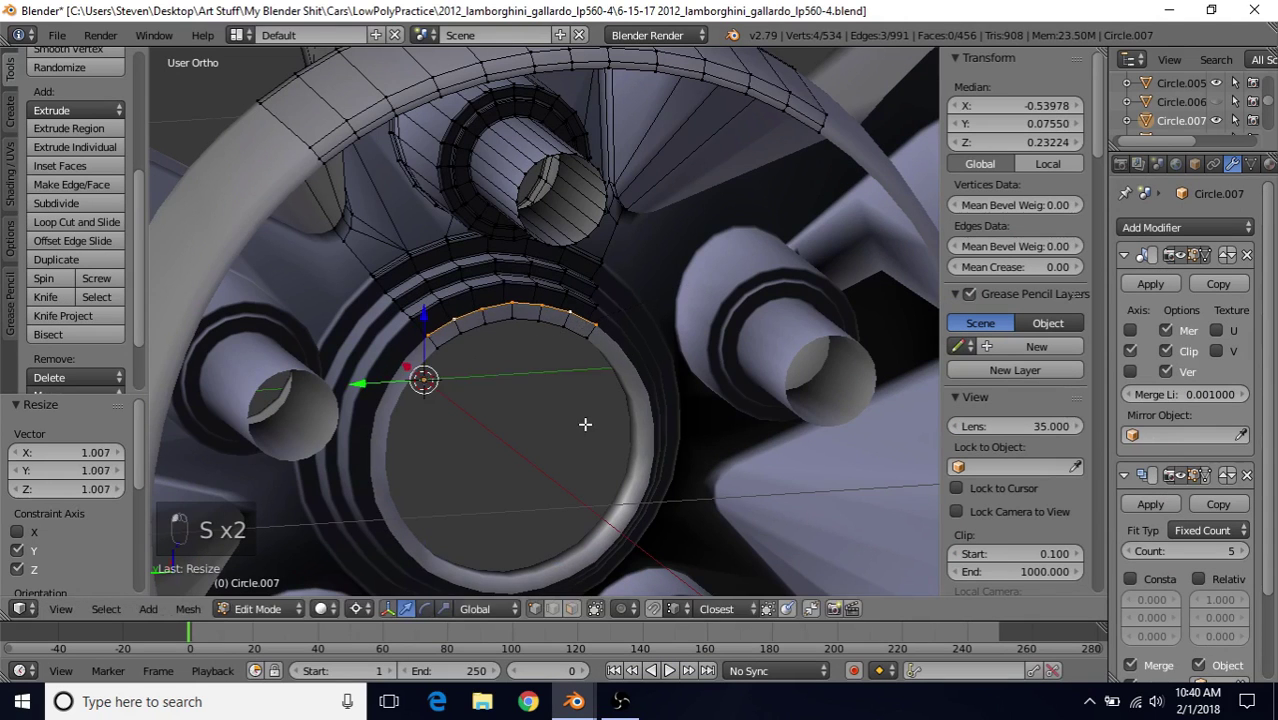
Extrude the outer bore edge loop and move the new edges about 0.171 in the negative X direction to form a tube
scroll(588, 396, down, 3)
middle_drag(588, 396, 579, 352)
key(e)
right_click(633, 260)
scroll(633, 260, down, 1)
middle_drag(367, 392, 703, 281)
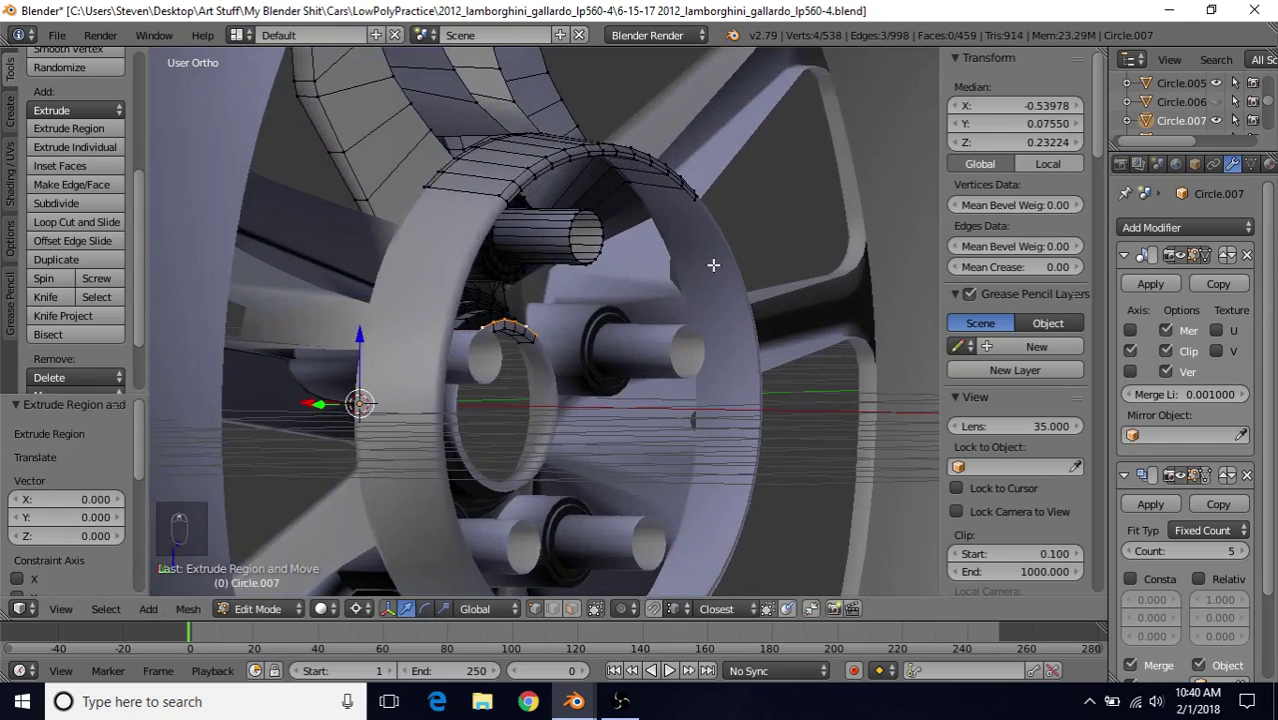
key(g)
key(x)
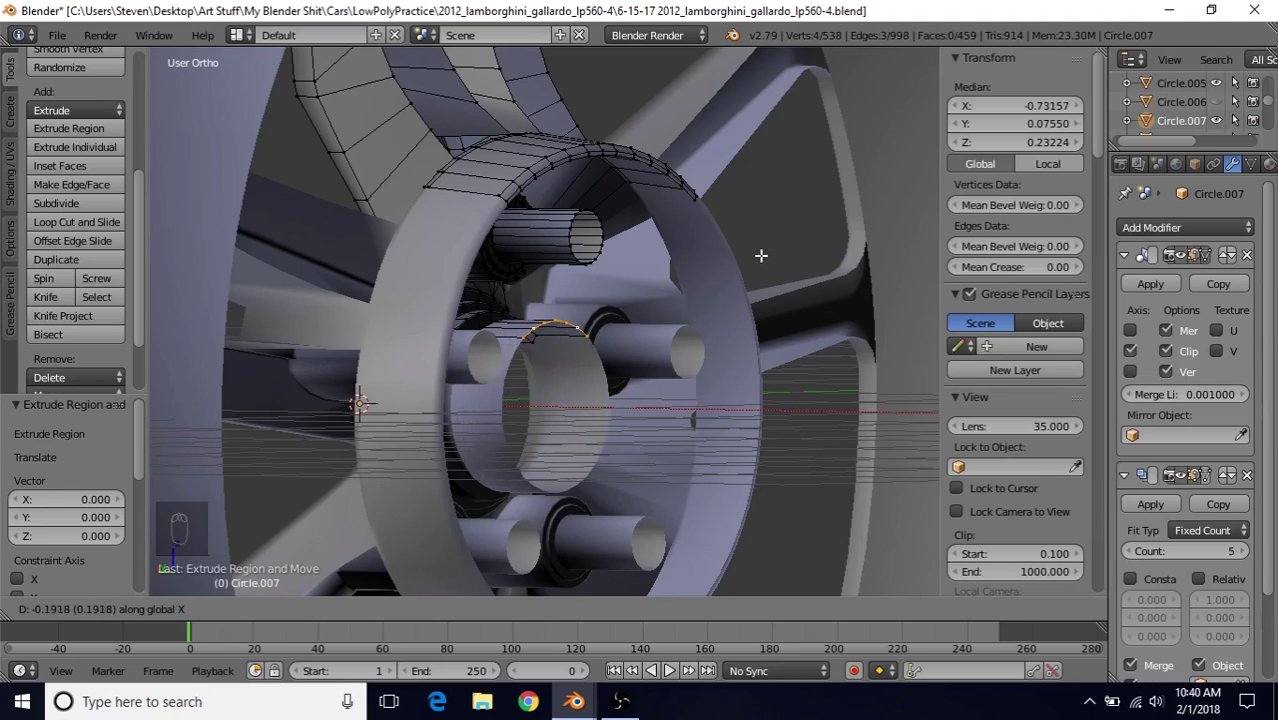
click(759, 257)
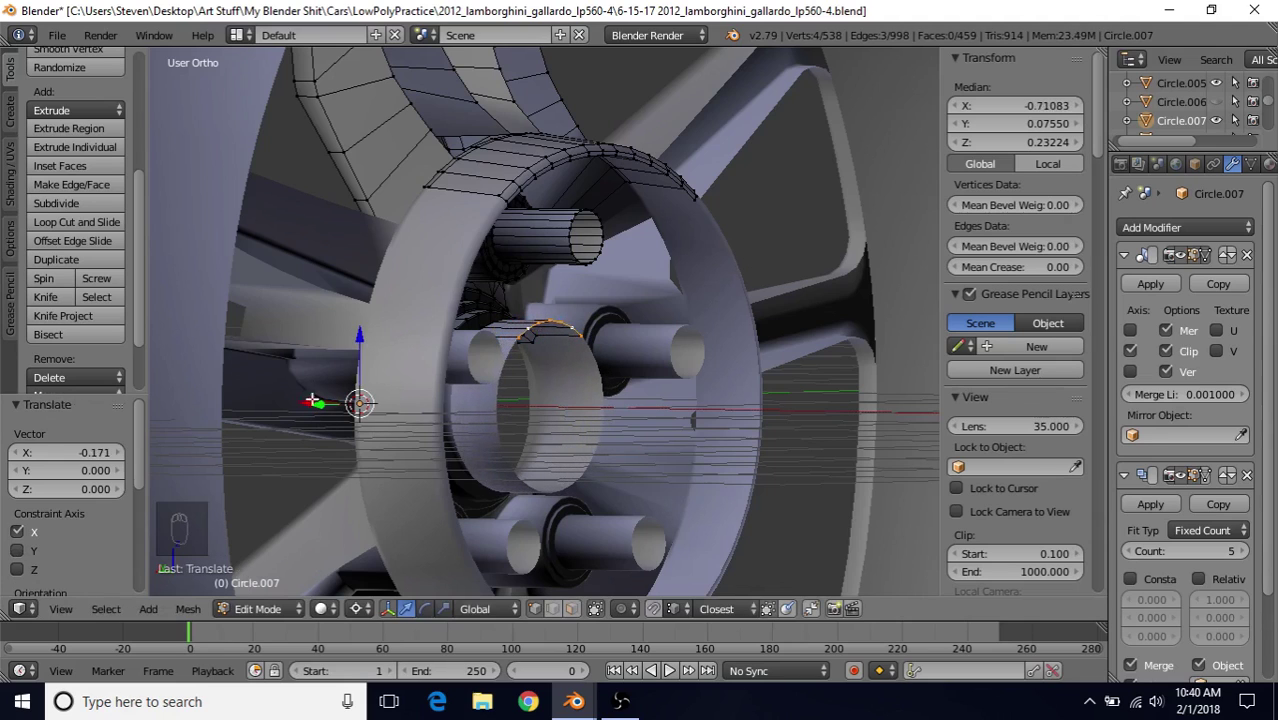
Lengthen the bore tube by moving its end edge loop about 0.013 further in the negative X direction
scroll(526, 381, up, 1)
mouse_move(269, 422)
middle_down()
mouse_move(281, 405)
mouse_move(280, 422)
middle_up()
middle_drag(502, 374, 673, 305)
key(g)
key(x)
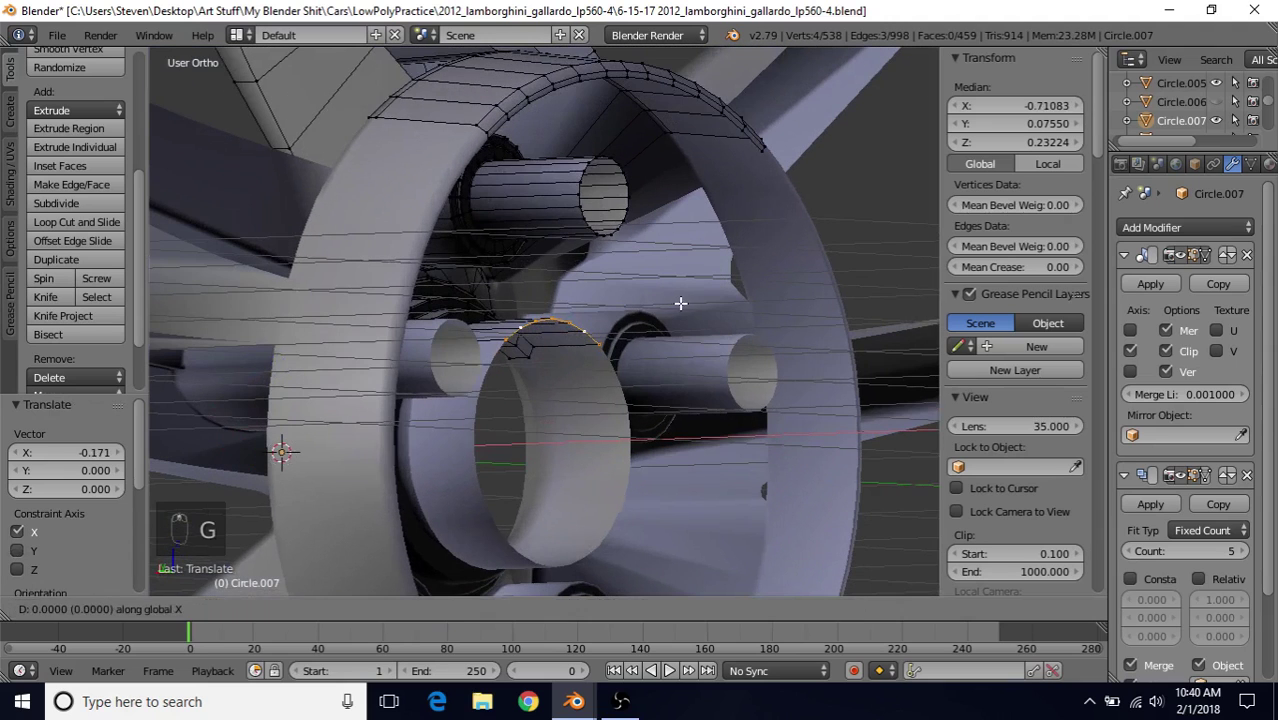
click(683, 300)
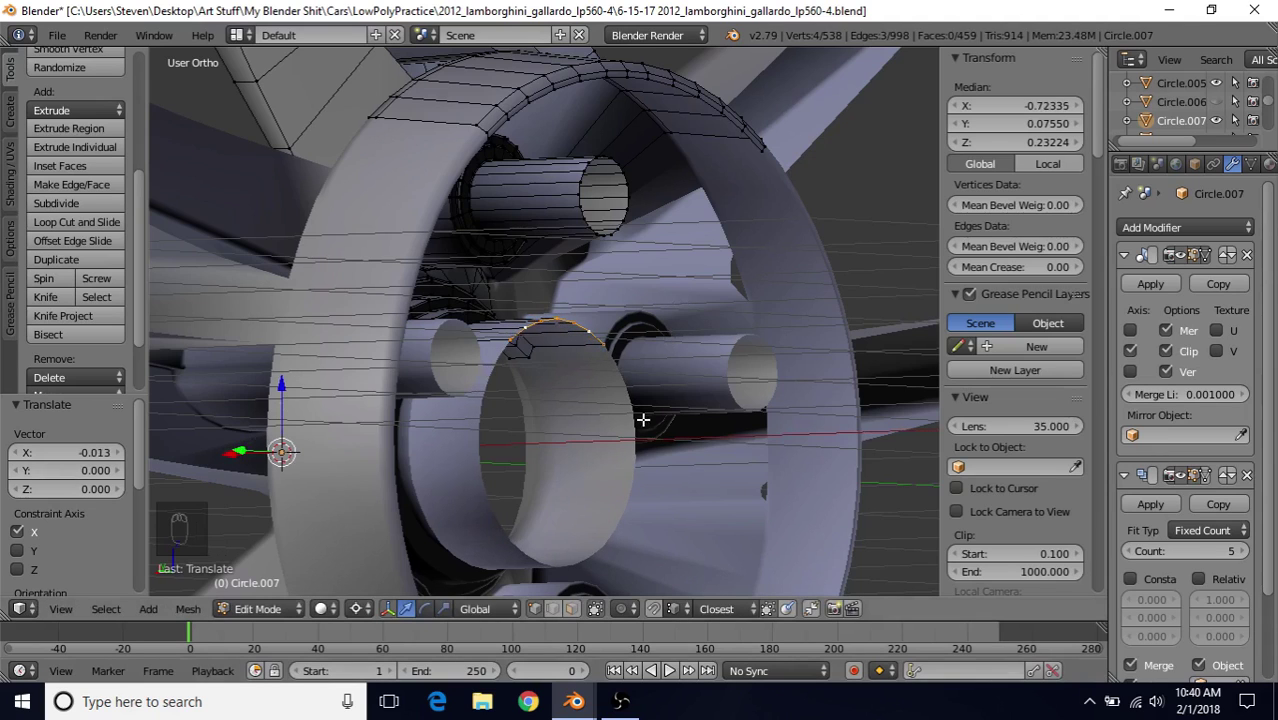
Examine the center bore's depth and rim on the finished practice rim in Edit and Object Mode, and return to the working file
mouse_move(574, 701)
click(467, 624)
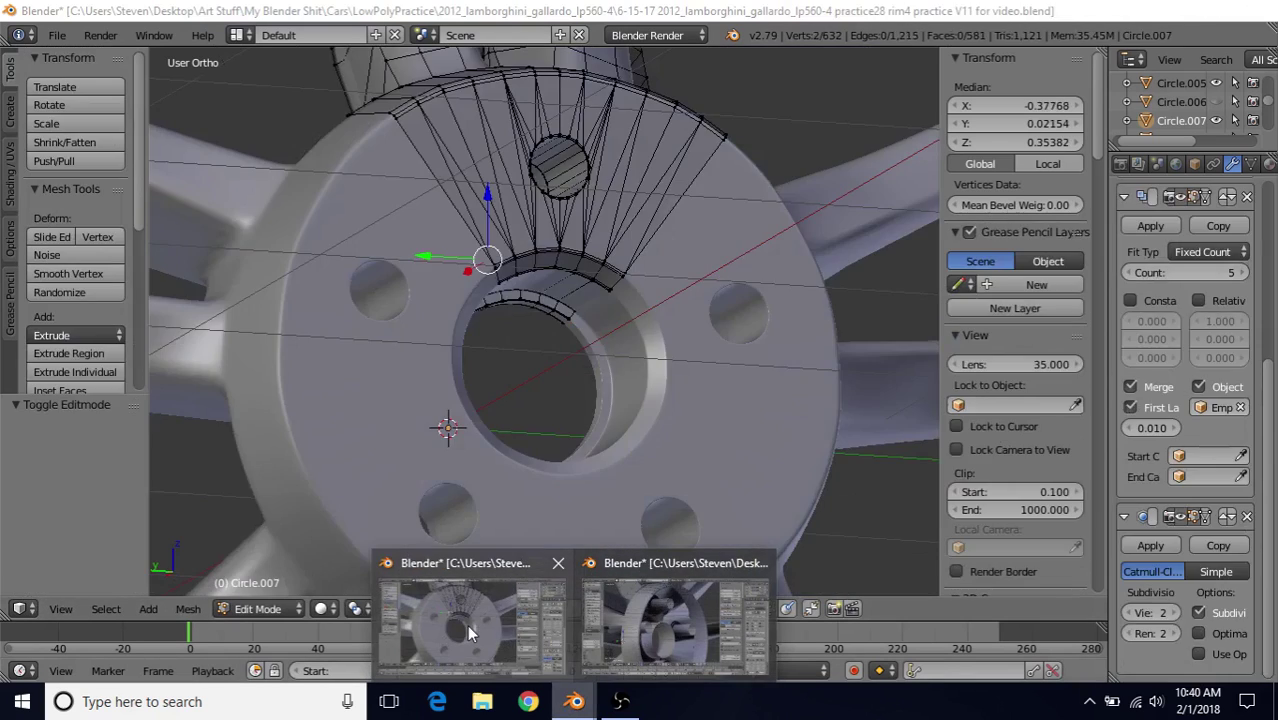
middle_drag(666, 380, 544, 273)
middle_drag(551, 321, 576, 406)
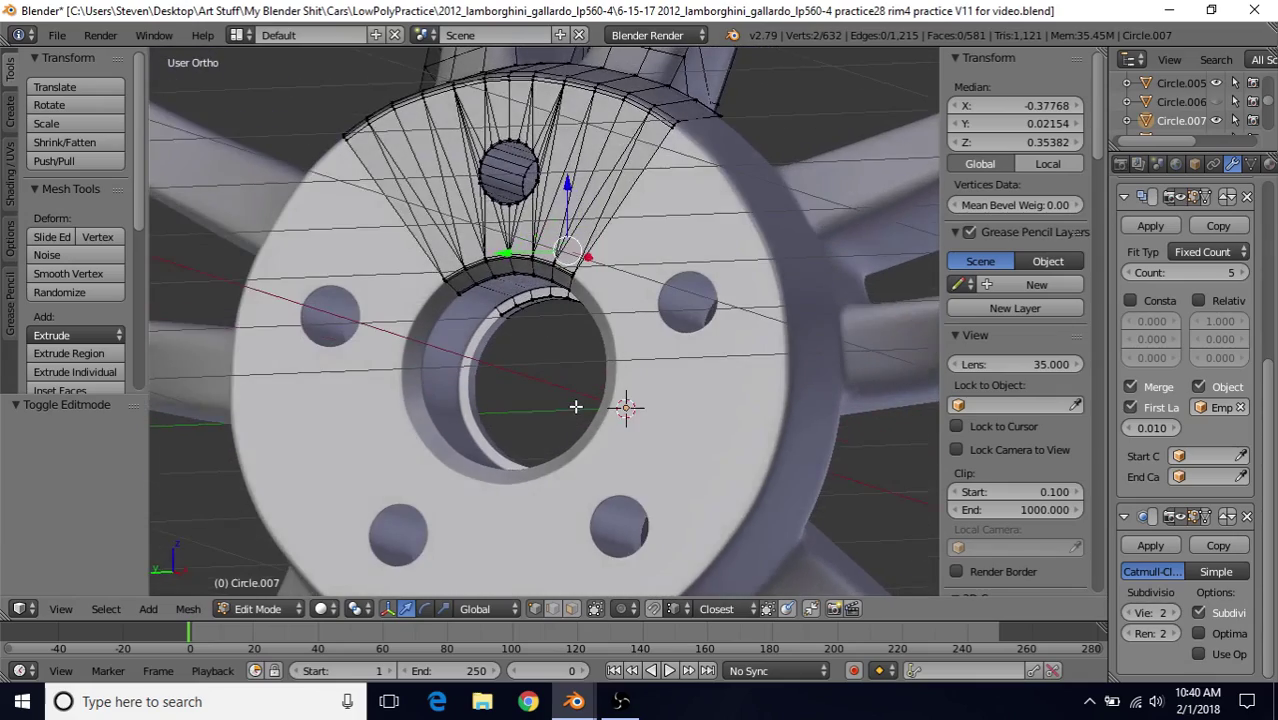
scroll(576, 406, up, 2)
middle_drag(489, 318, 613, 373)
scroll(489, 354, down, 4)
key(Tab)
scroll(613, 374, up, 2)
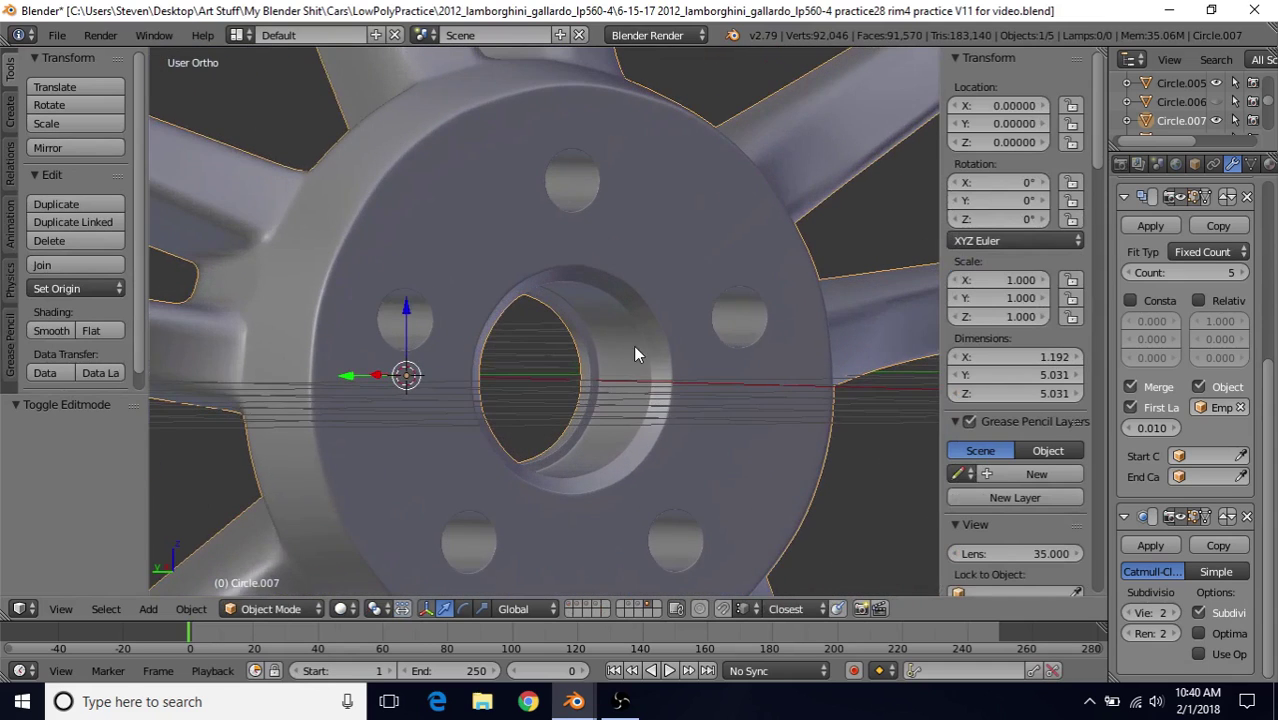
mouse_move(576, 701)
click(688, 624)
Move the bore tube's end edge loop about 0.046 further in negative X, to a median X of about -0.769
middle_drag(603, 540, 614, 439)
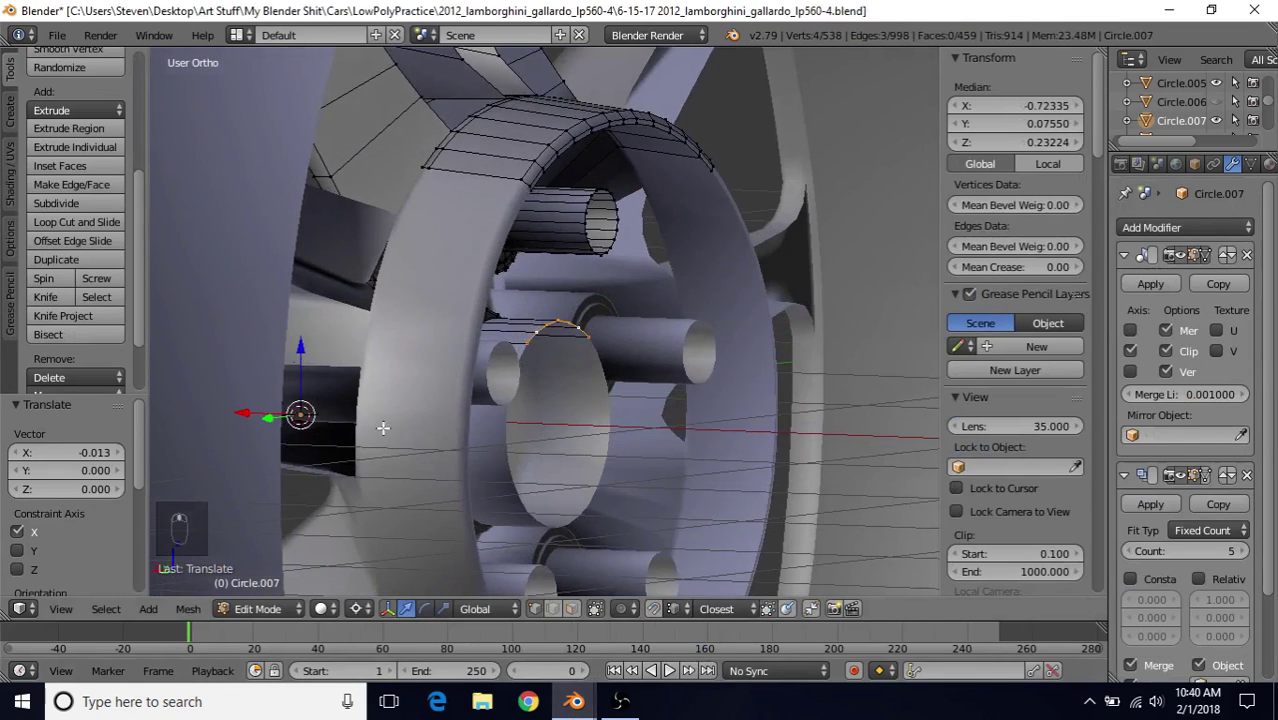
key(g)
click(687, 396)
middle_drag(687, 396, 631, 394)
key(g)
key(x)
click(719, 364)
Extrude the bore tube's end edge loop in place and scale it by about 1.218 in Y and Z only
scroll(631, 394, up, 2)
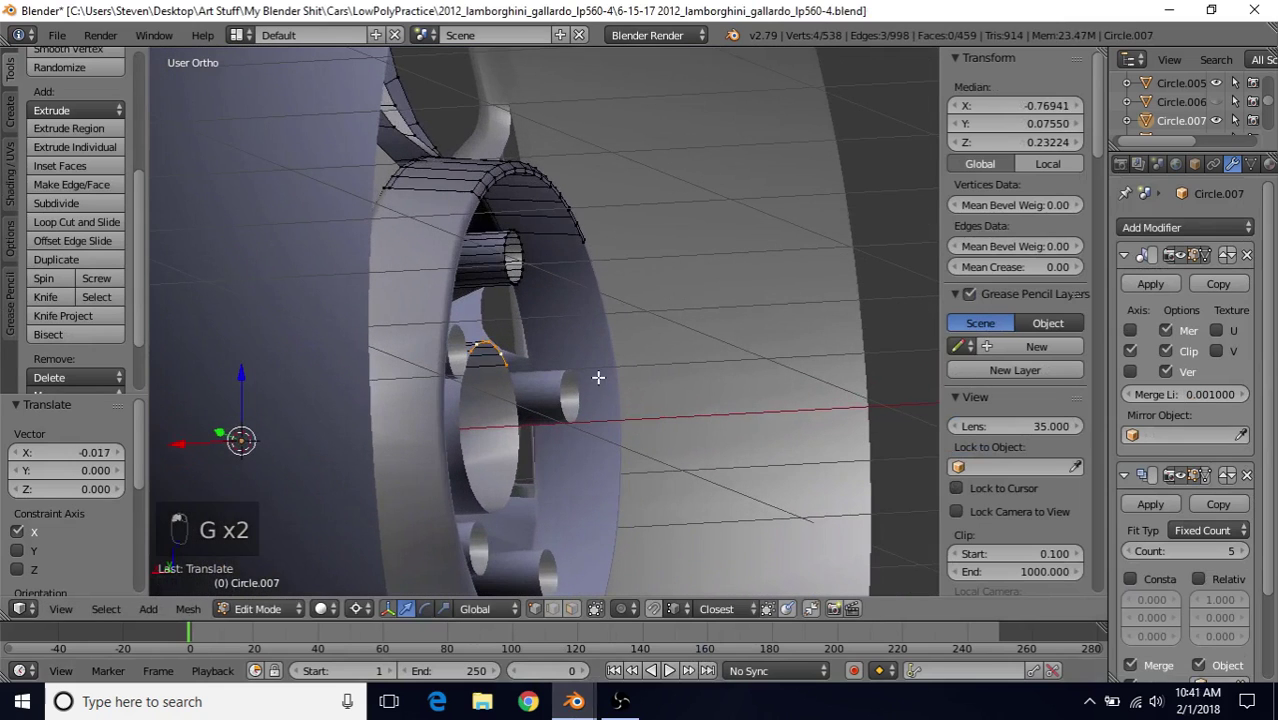
key(e)
right_click(652, 382)
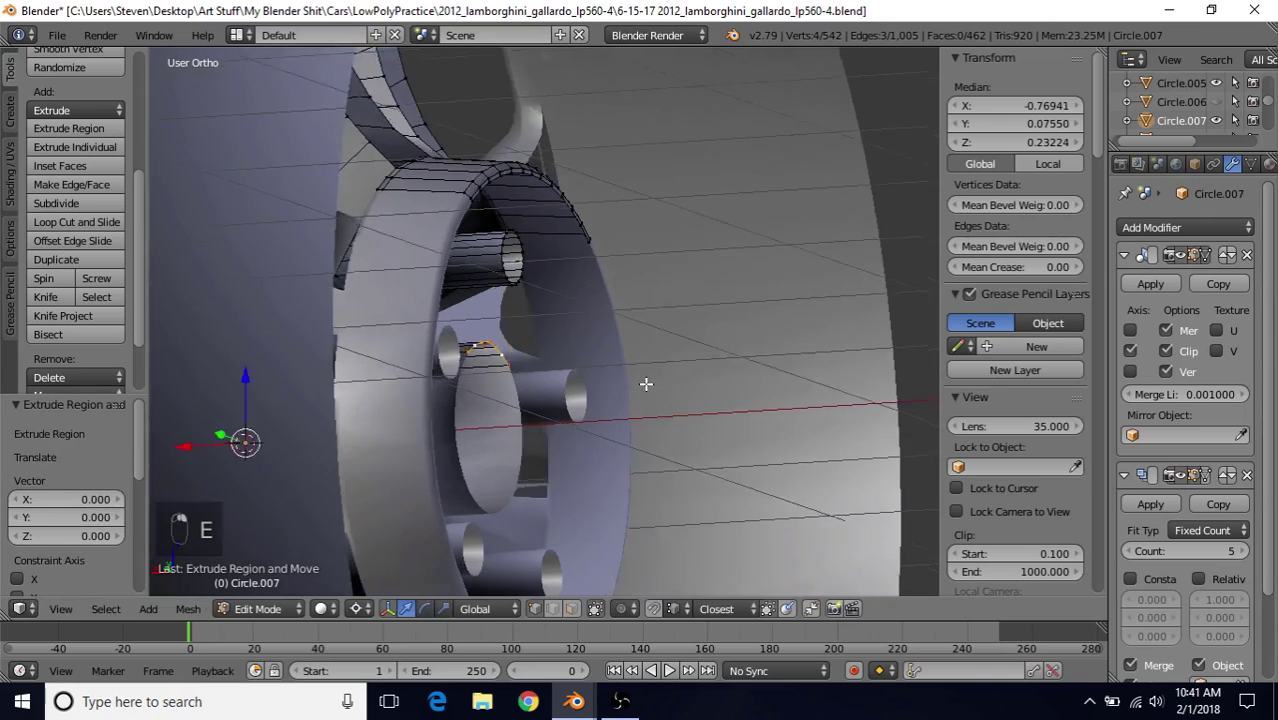
middle_drag(652, 382, 694, 295)
key(s)
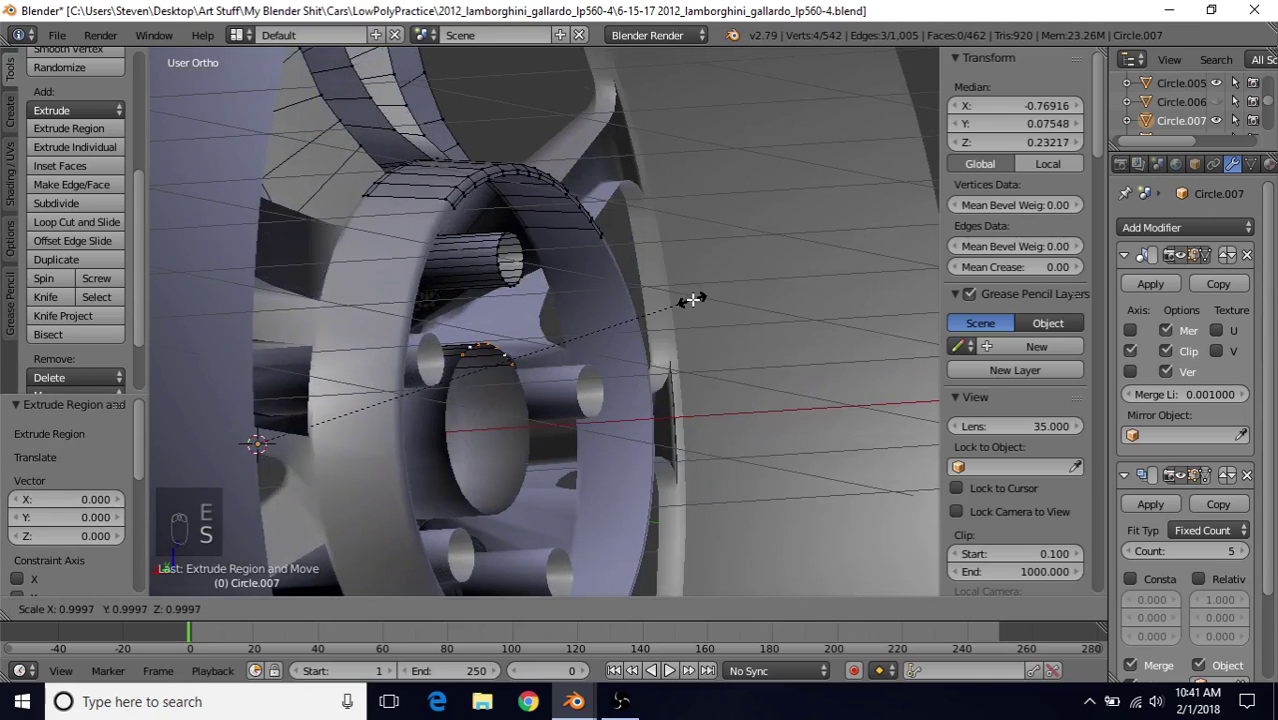
key(shift+x)
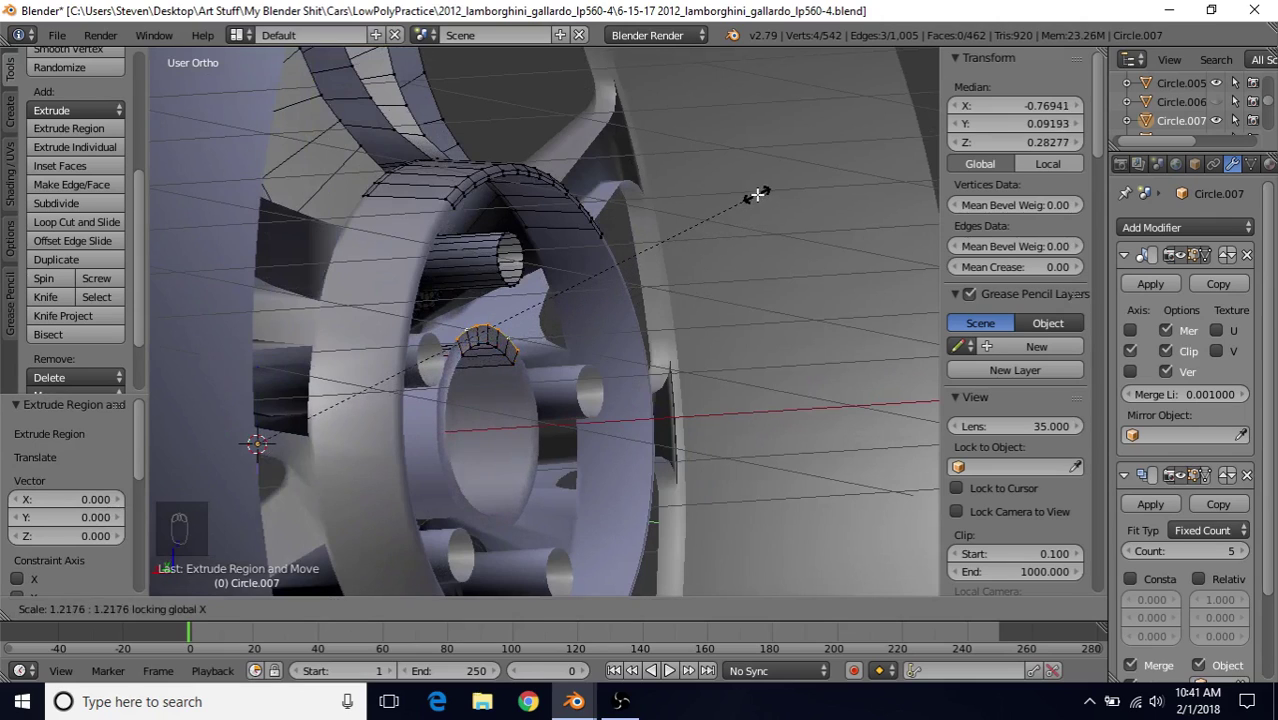
click(756, 201)
Move the widened bore edge loop about 0.136 in the negative X direction, to a median X of about -0.905
key(g)
key(x)
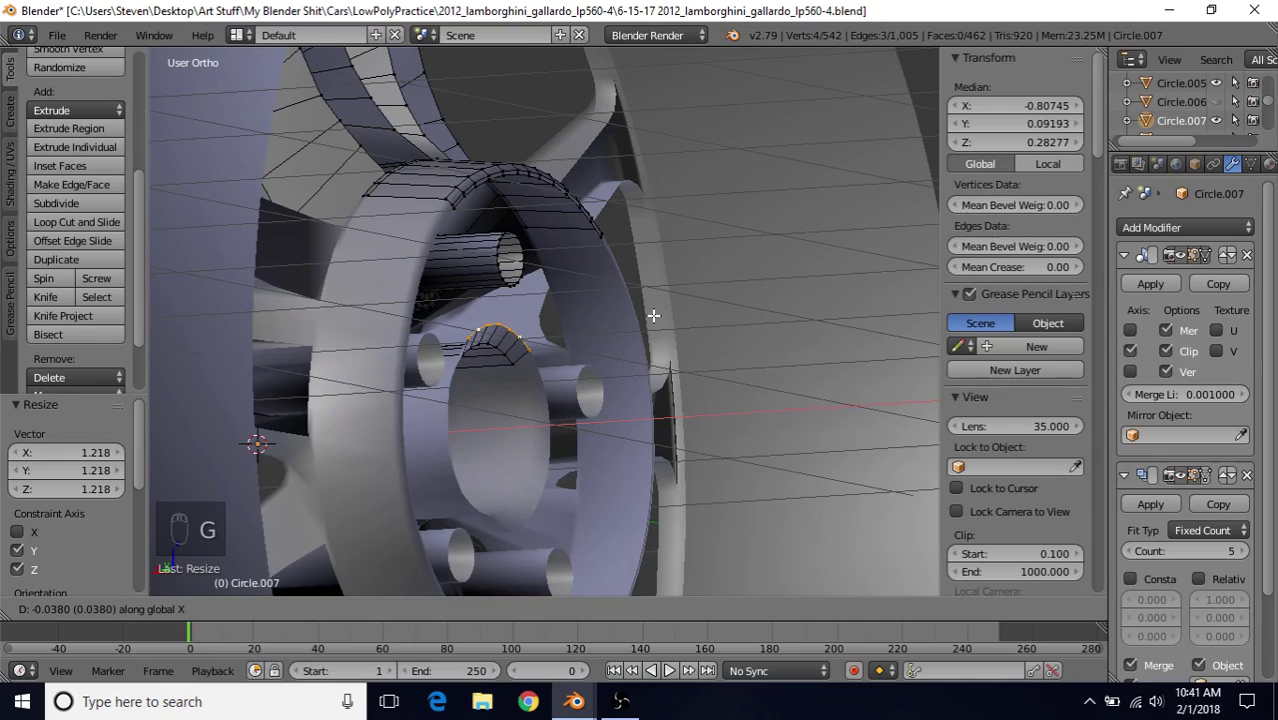
click(653, 316)
middle_drag(509, 317, 443, 118)
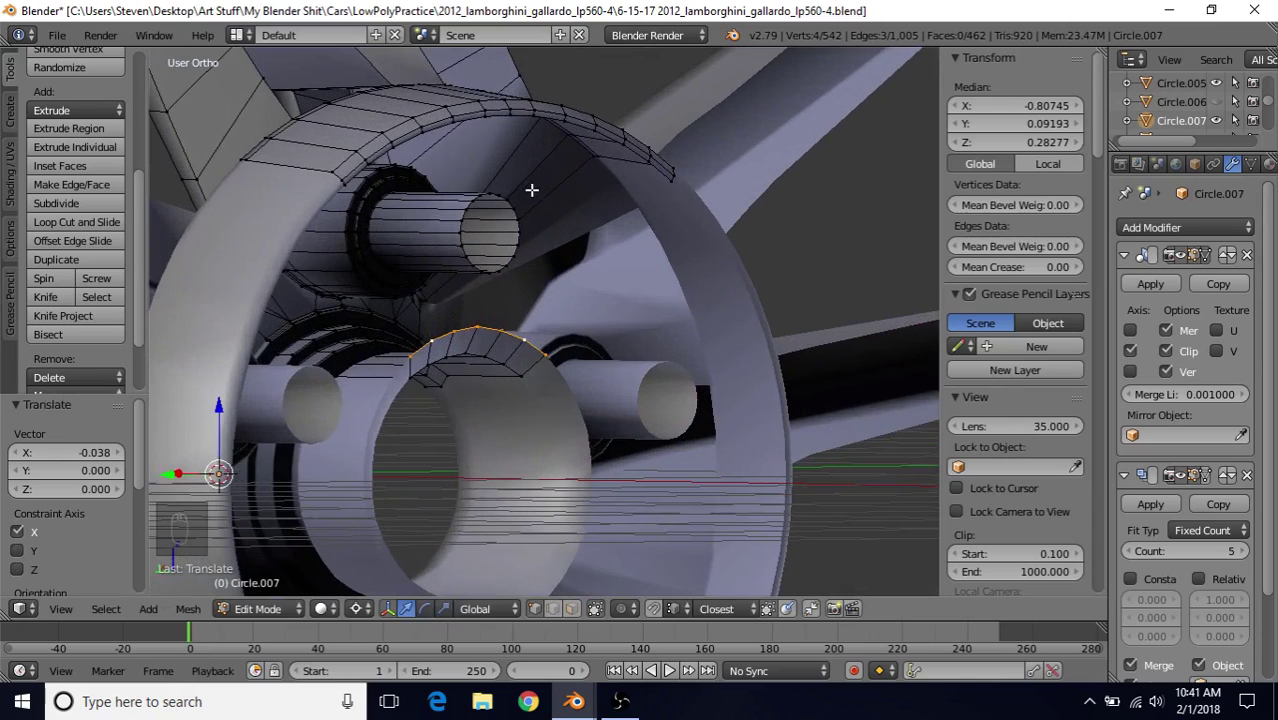
key(g)
key(x)
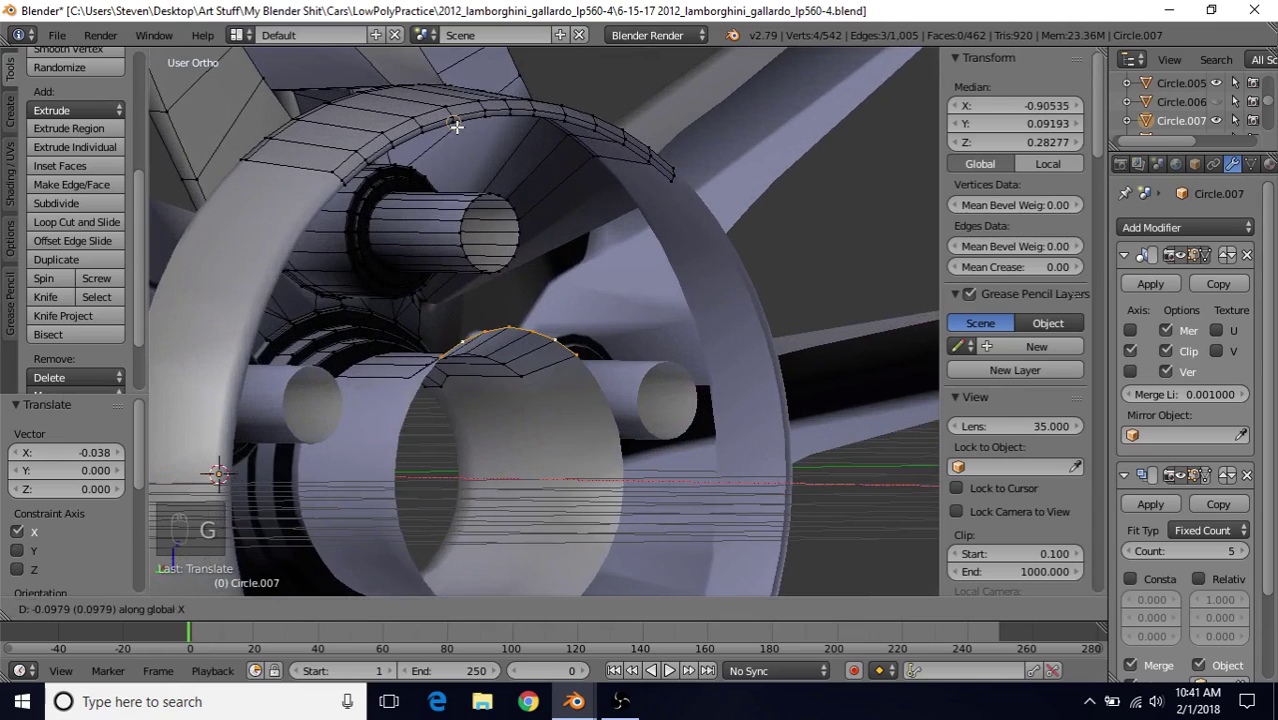
click(455, 124)
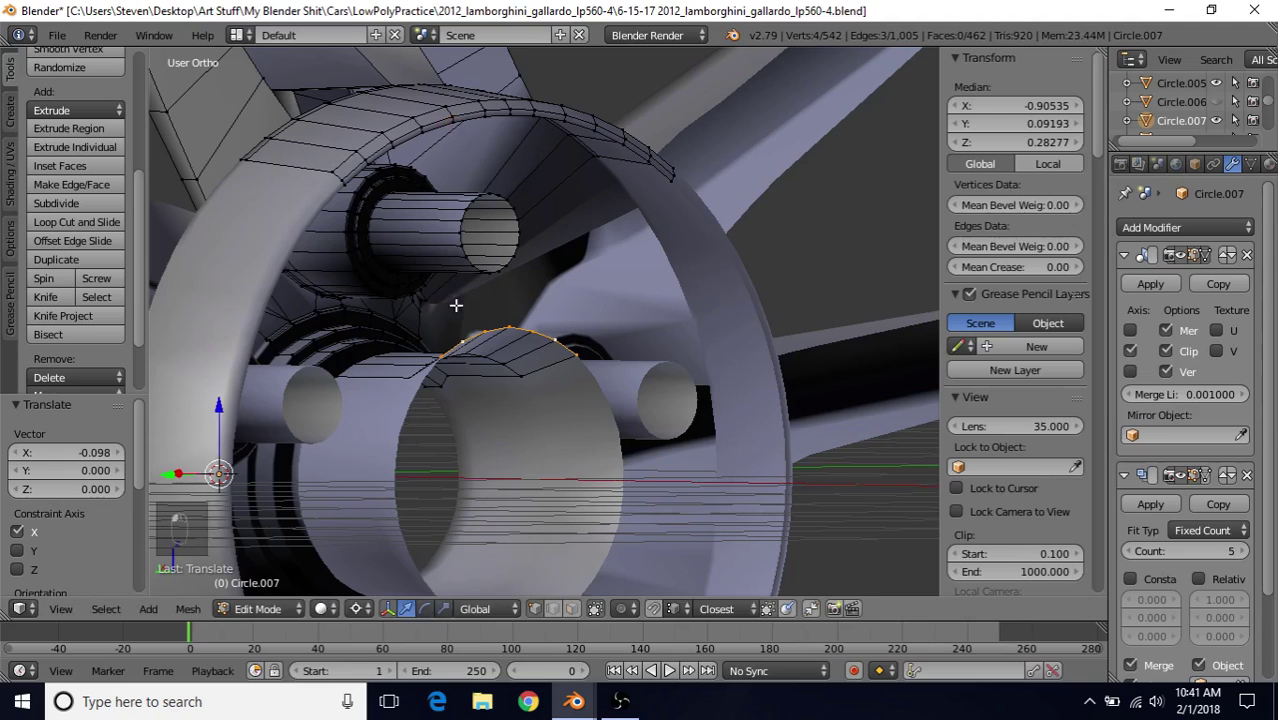
Select the bore edge loop just inside the widened end and move it in negative X to a median X of about -0.865
middle_drag(503, 266, 504, 358)
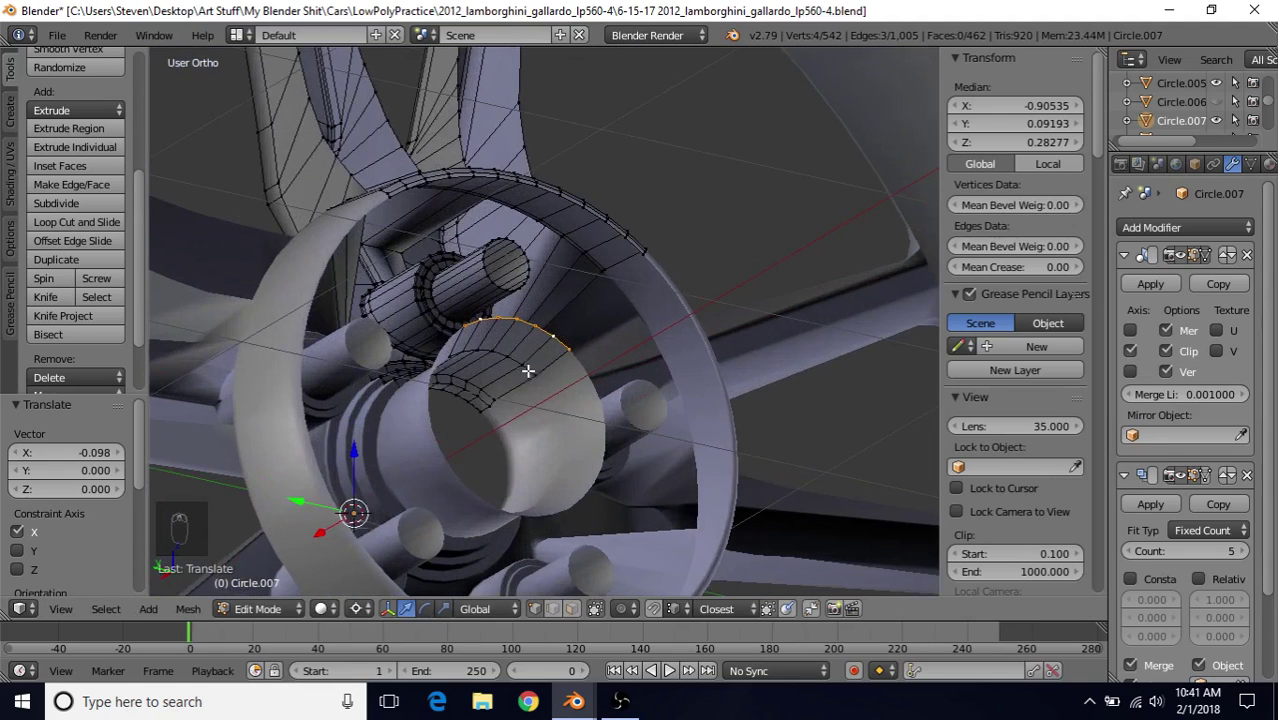
alt+right_click(500, 354)
middle_drag(623, 357, 676, 340)
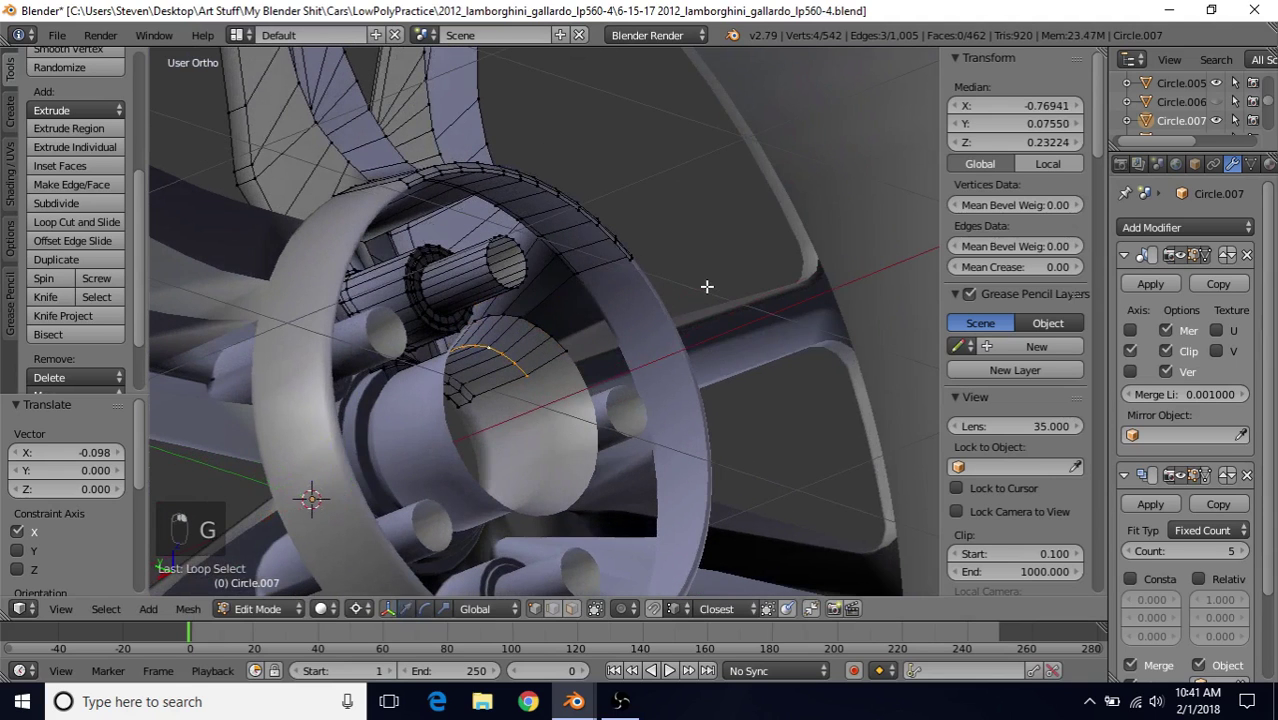
key(g)
key(x)
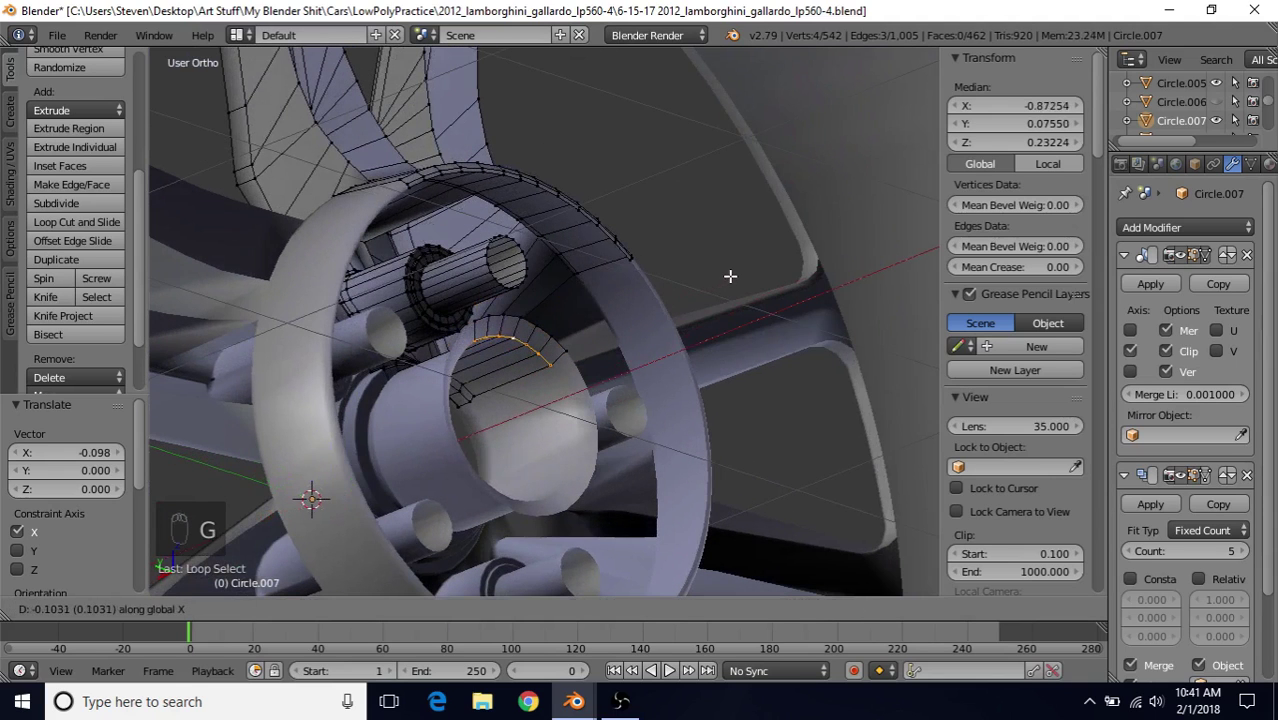
click(730, 276)
middle_drag(557, 342, 482, 306)
key(g)
key(x)
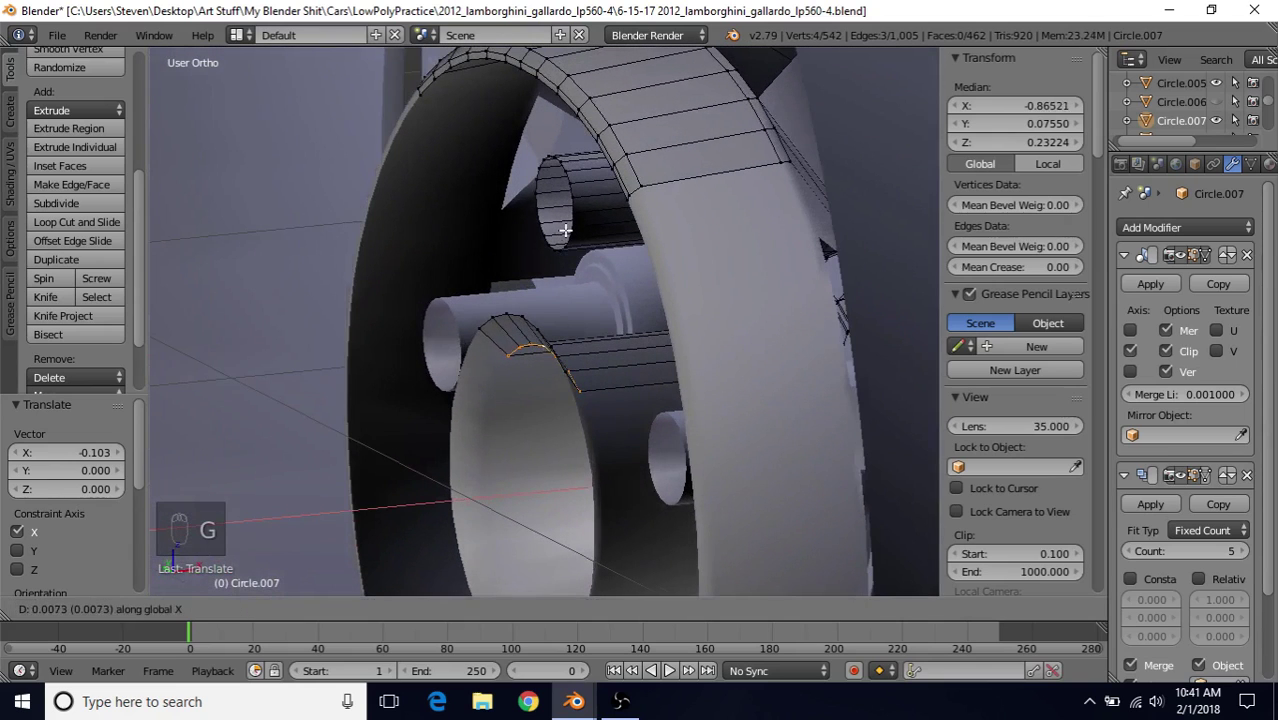
click(565, 230)
Examine the bore's sloped rim here and on the finished practice rim in Edit and Object Mode, and return to the working file
middle_drag(565, 278, 740, 278)
scroll(599, 356, up, 4)
mouse_move(588, 363)
middle_down()
mouse_move(579, 276)
mouse_move(576, 372)
middle_up()
middle_drag(468, 346, 594, 586)
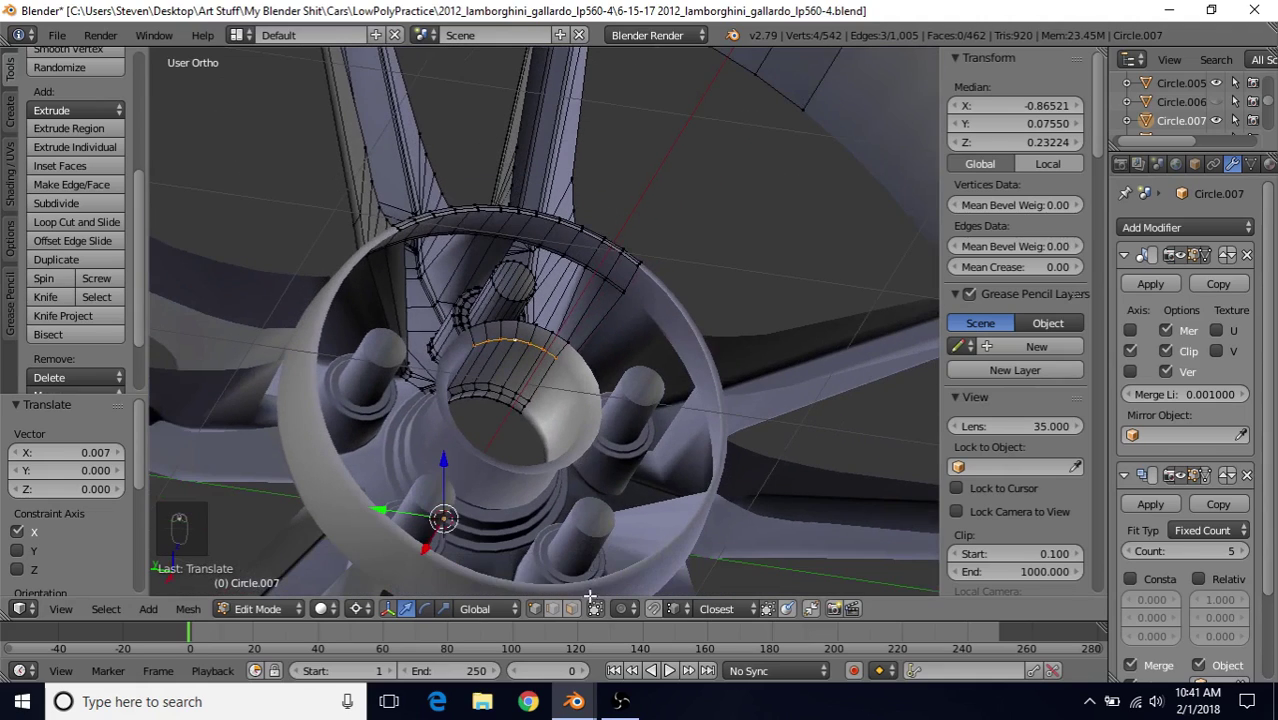
middle_drag(489, 287, 583, 324)
scroll(583, 324, up, 2)
mouse_move(574, 701)
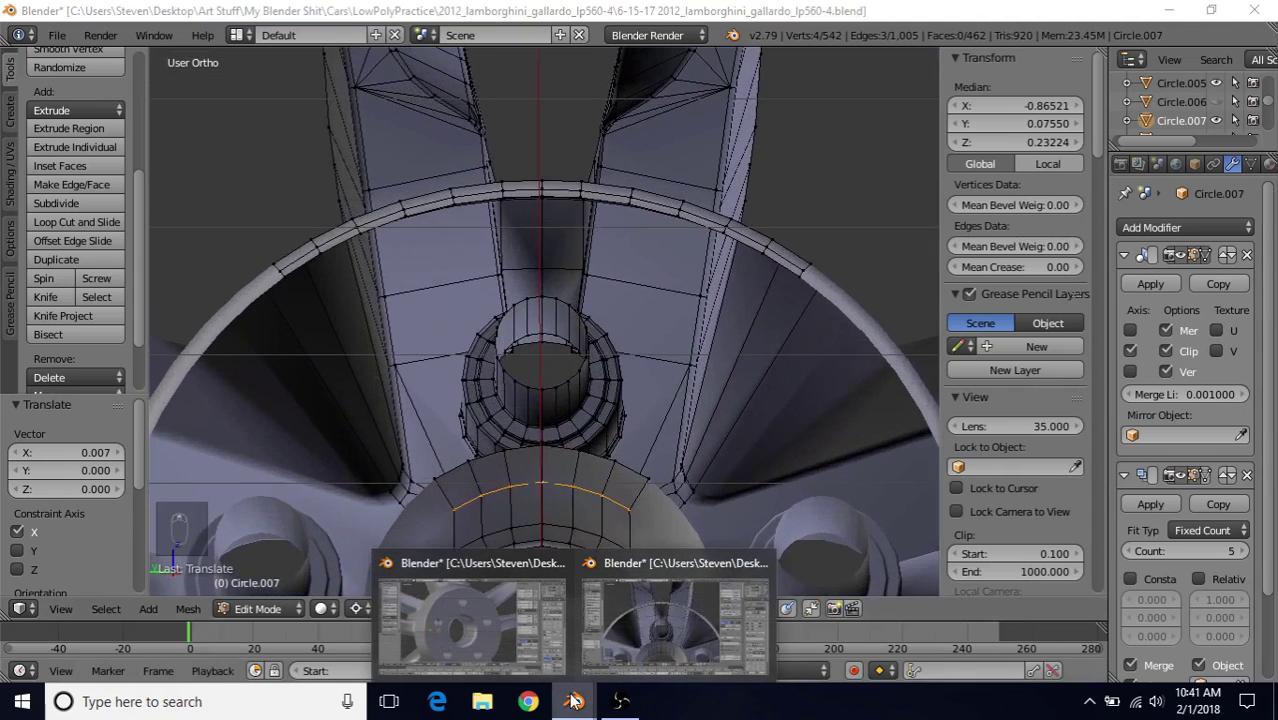
click(520, 646)
scroll(560, 424, down, 2)
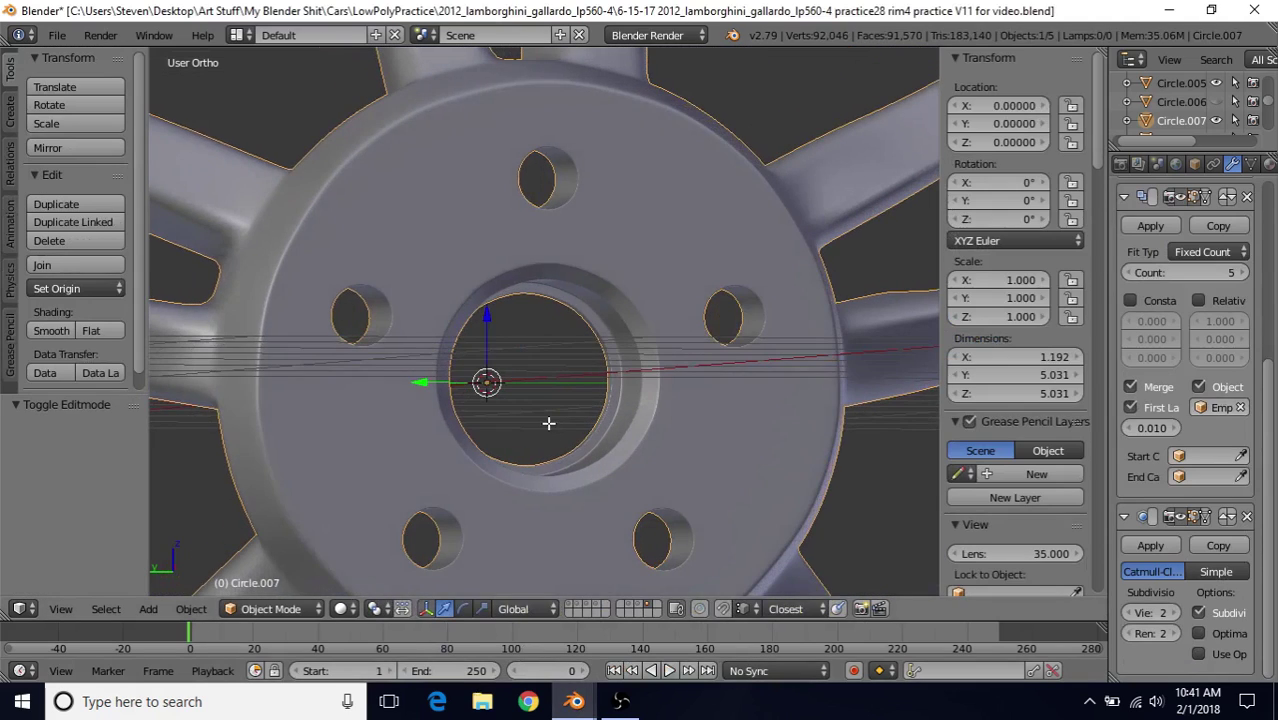
scroll(543, 390, up, 5)
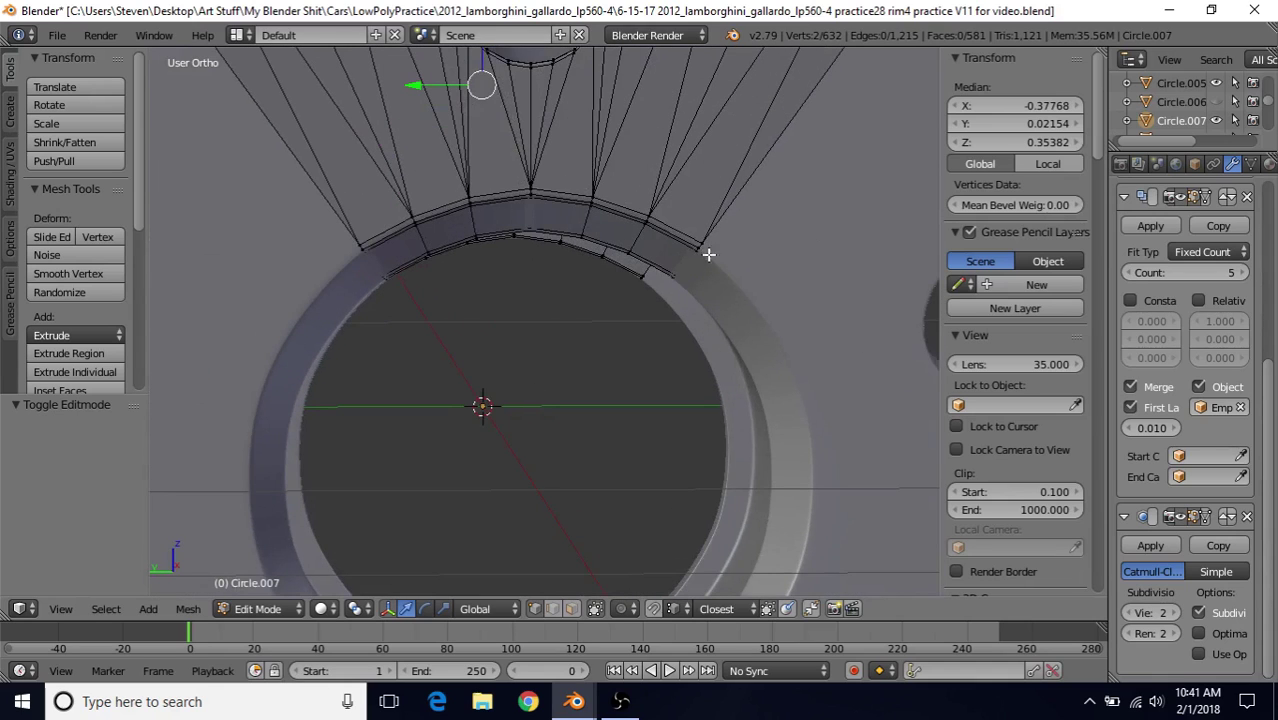
scroll(538, 367, down, 3)
key(Tab)
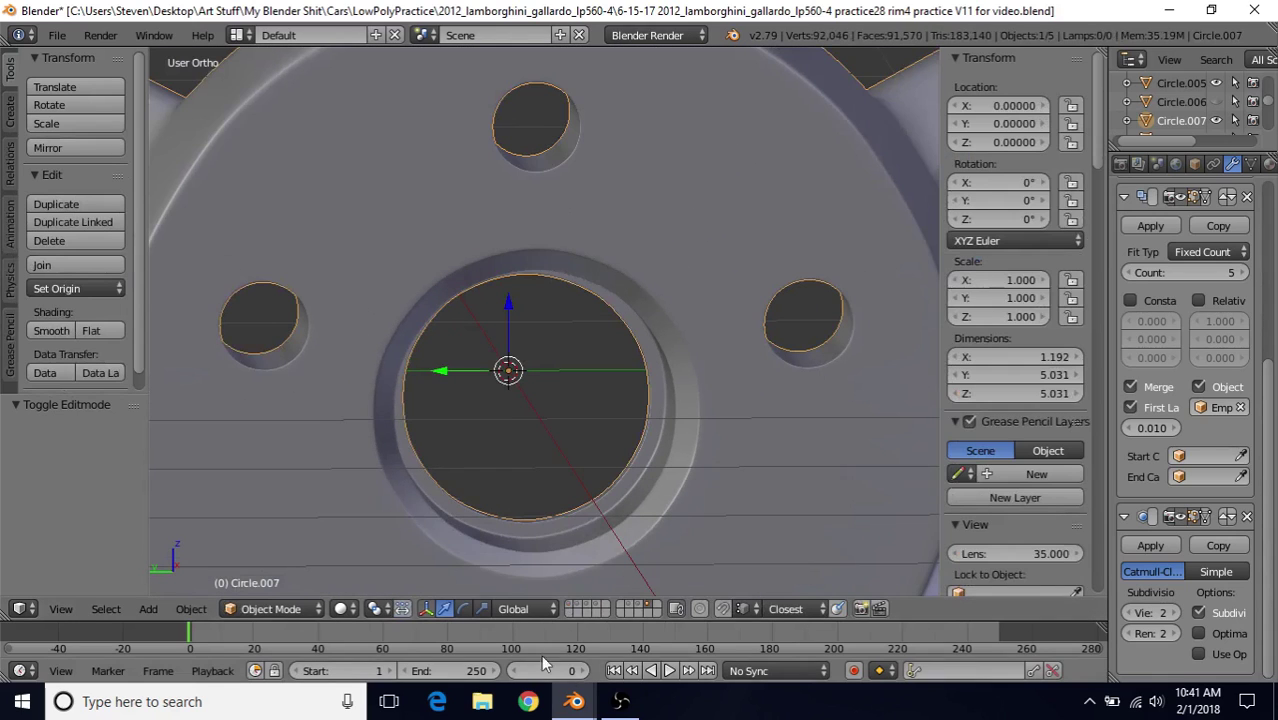
click(577, 699)
click(642, 612)
Extrude the bore's outermost edge loop in place and scale it by about 1.021 in Y and Z only
middle_drag(642, 575, 567, 357)
scroll(580, 323, up, 3)
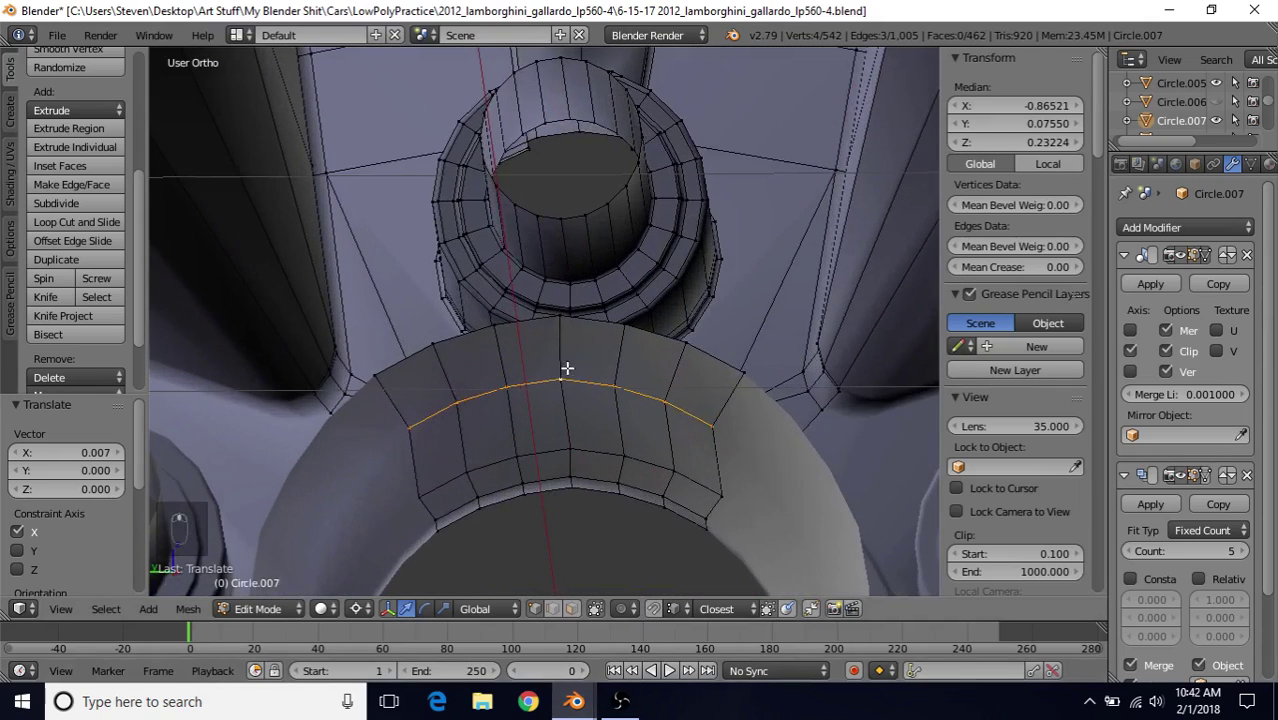
alt+right_click(598, 323)
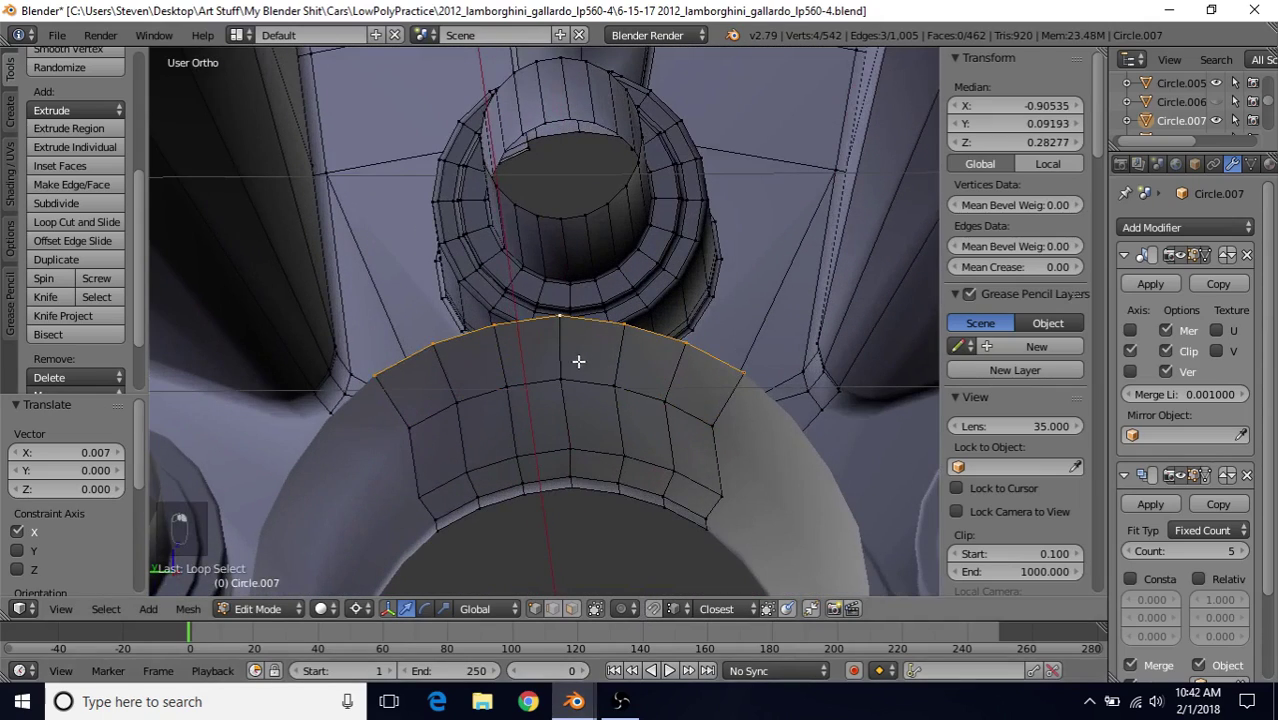
key(e)
right_click(679, 201)
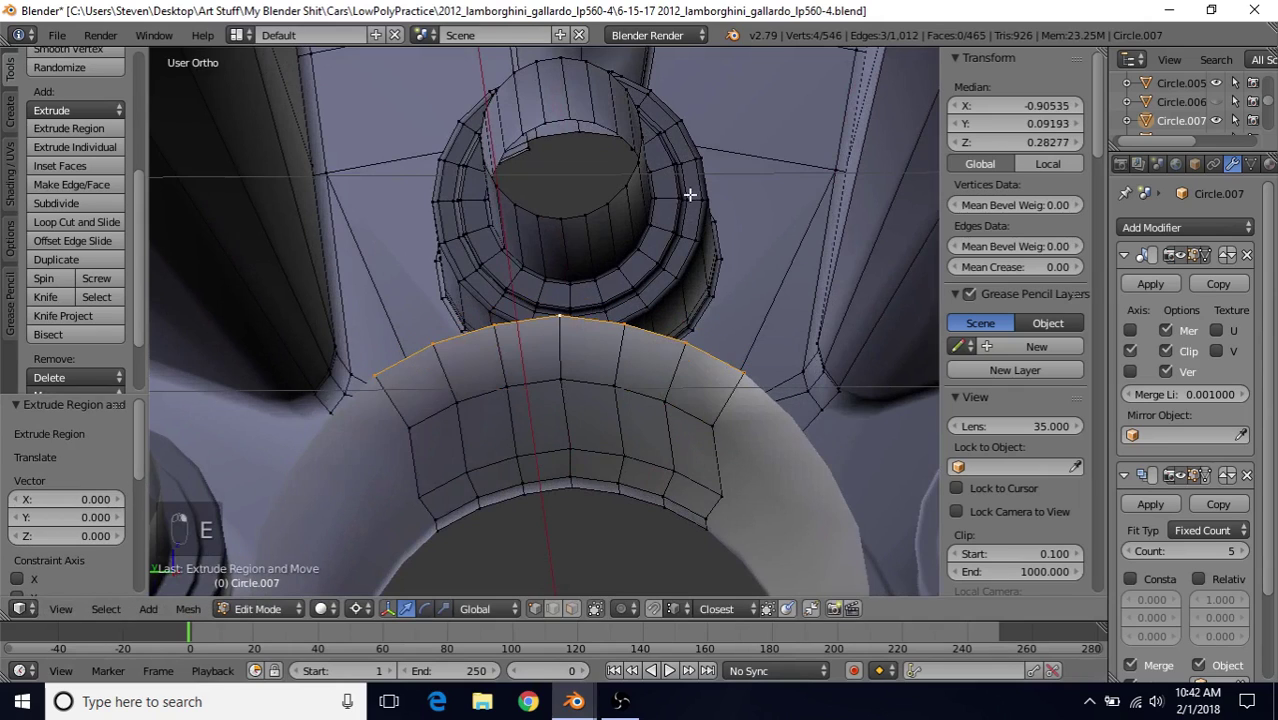
key(s)
key(shift+x)
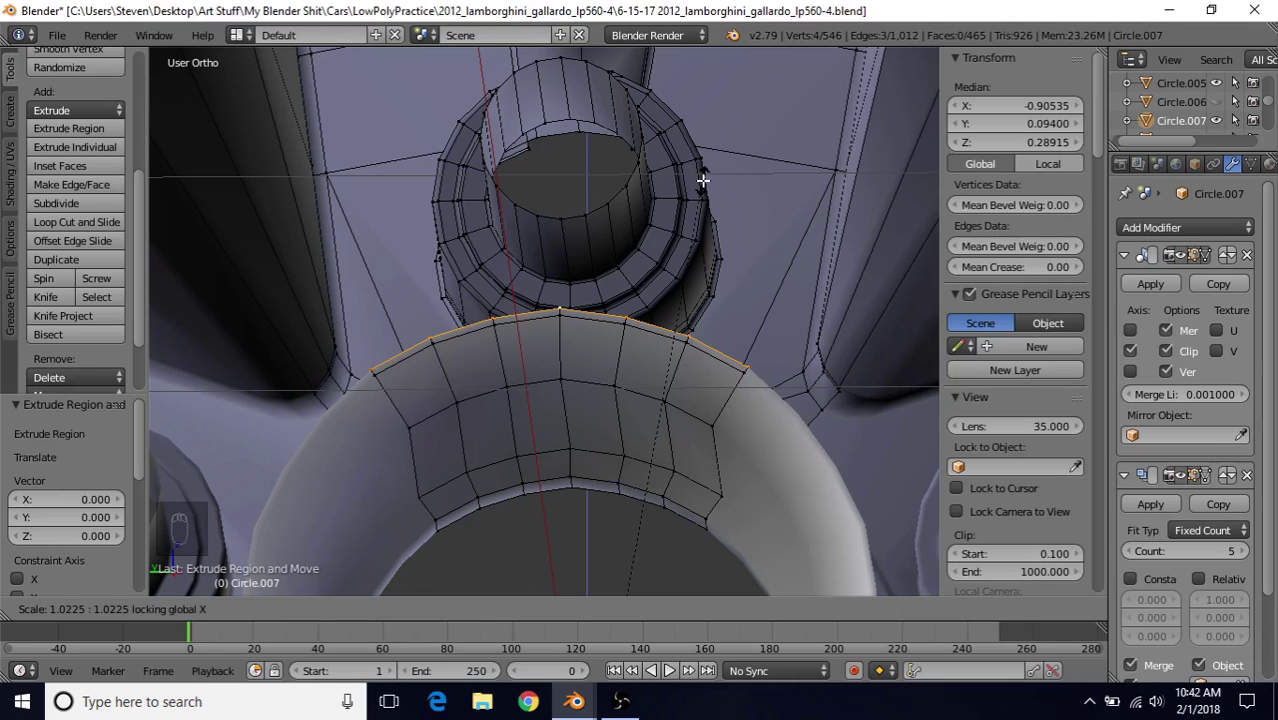
click(702, 181)
scroll(622, 251, down, 3)
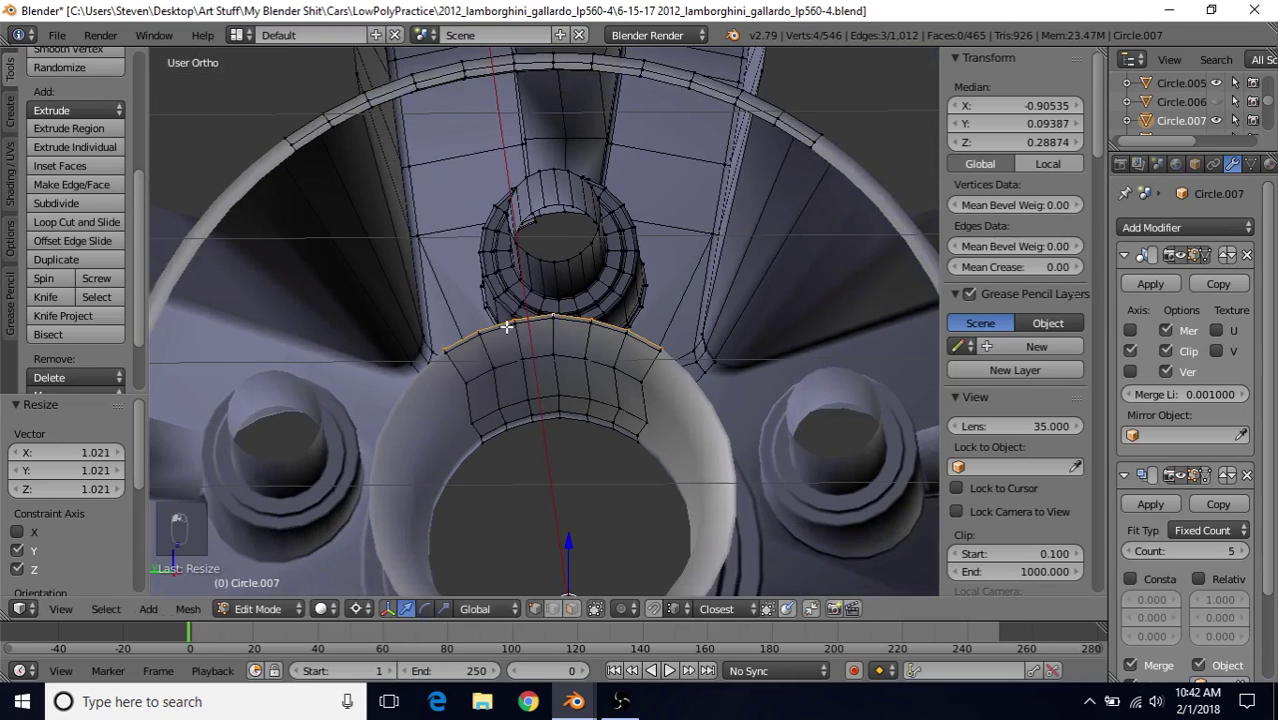
Bridge the bore's outermost edge loop with the outer band's inner edge loop to close the hub's back face
middle_drag(515, 308, 648, 279)
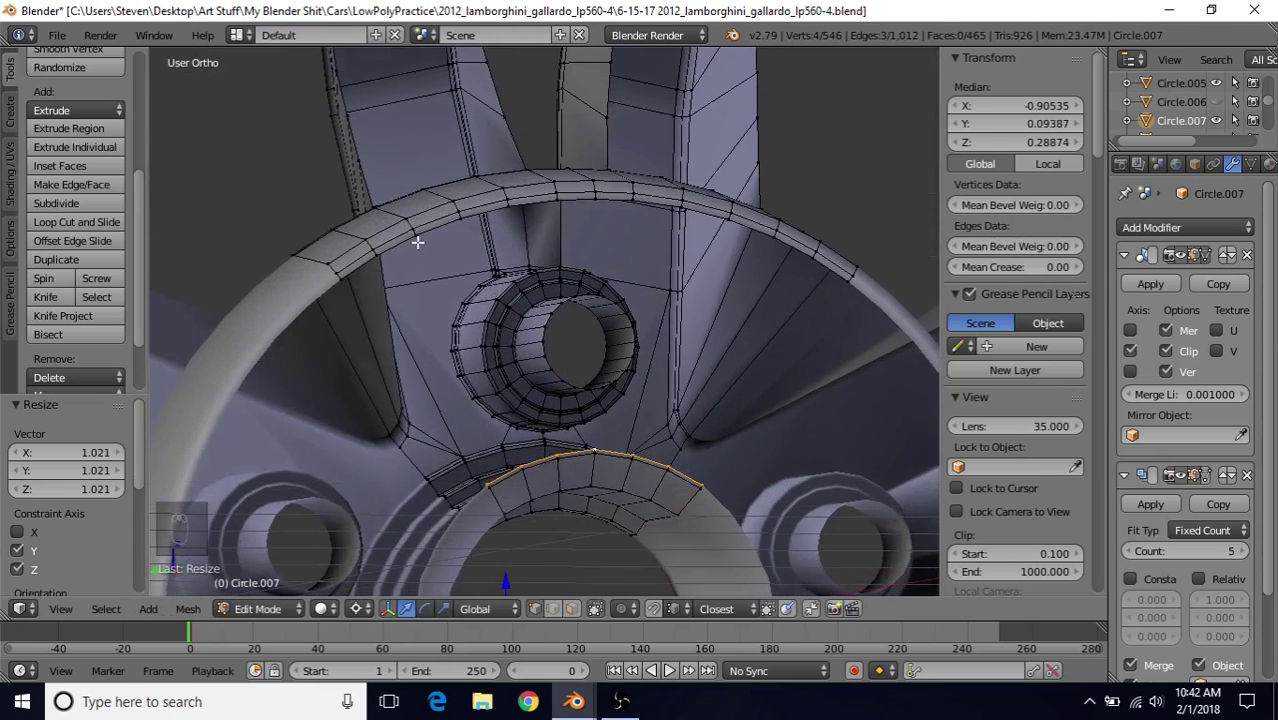
middle_drag(531, 233, 546, 275)
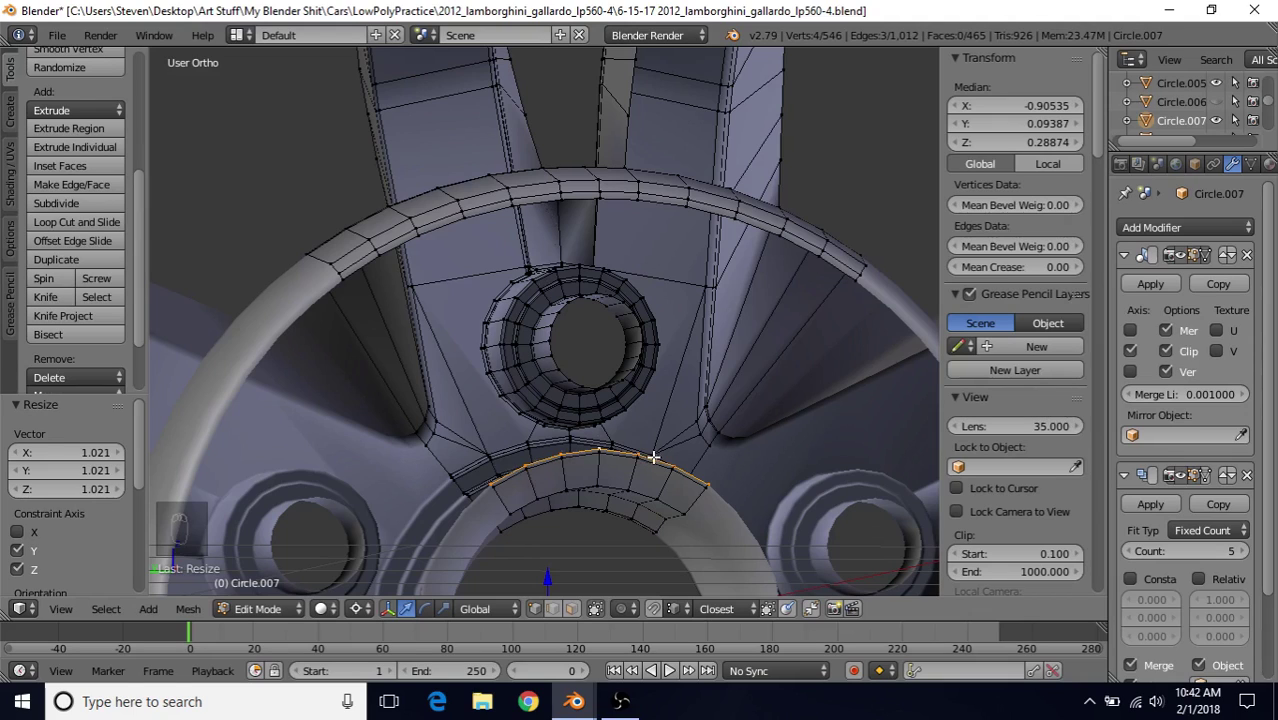
alt+shift+right_click(528, 203)
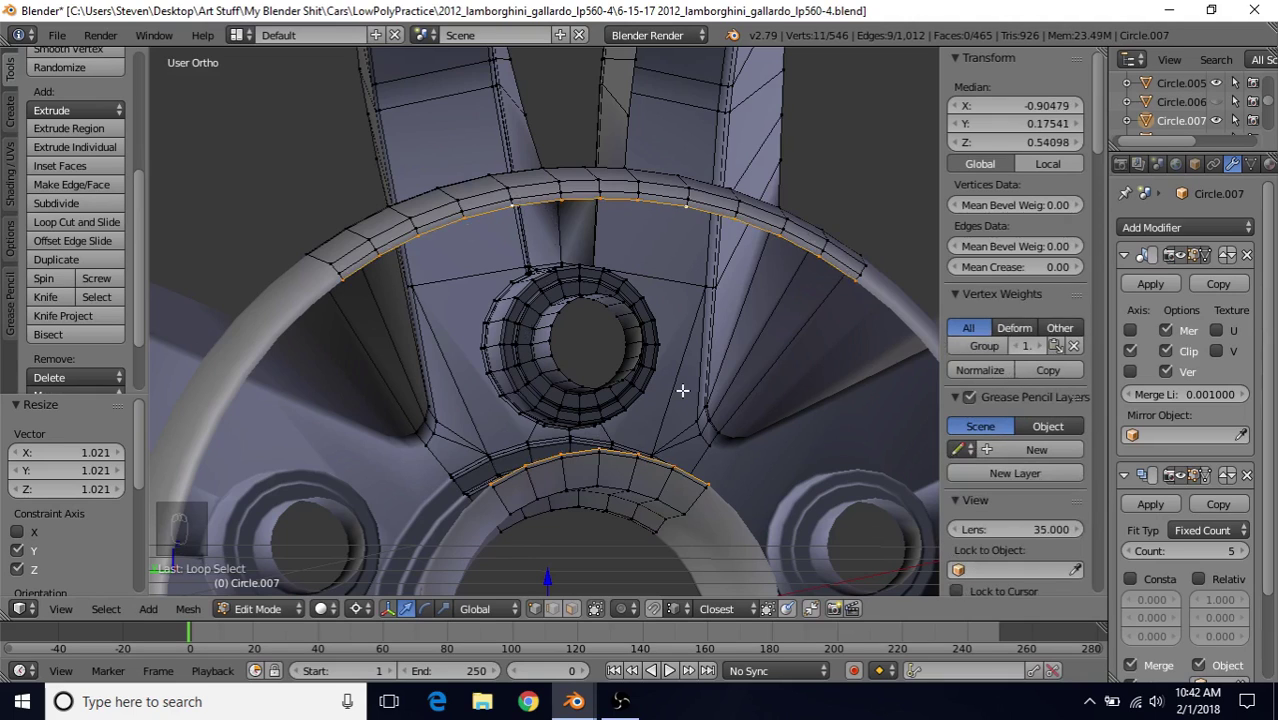
key(shift+q)
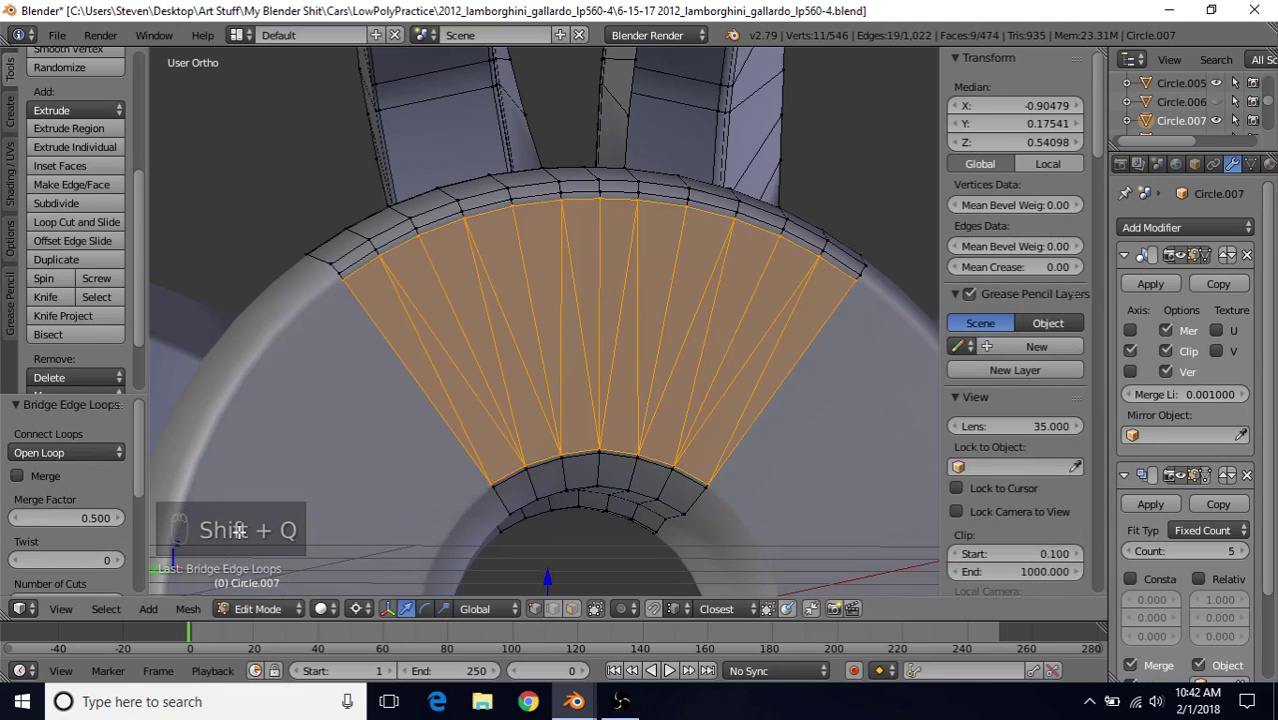
click(189, 610)
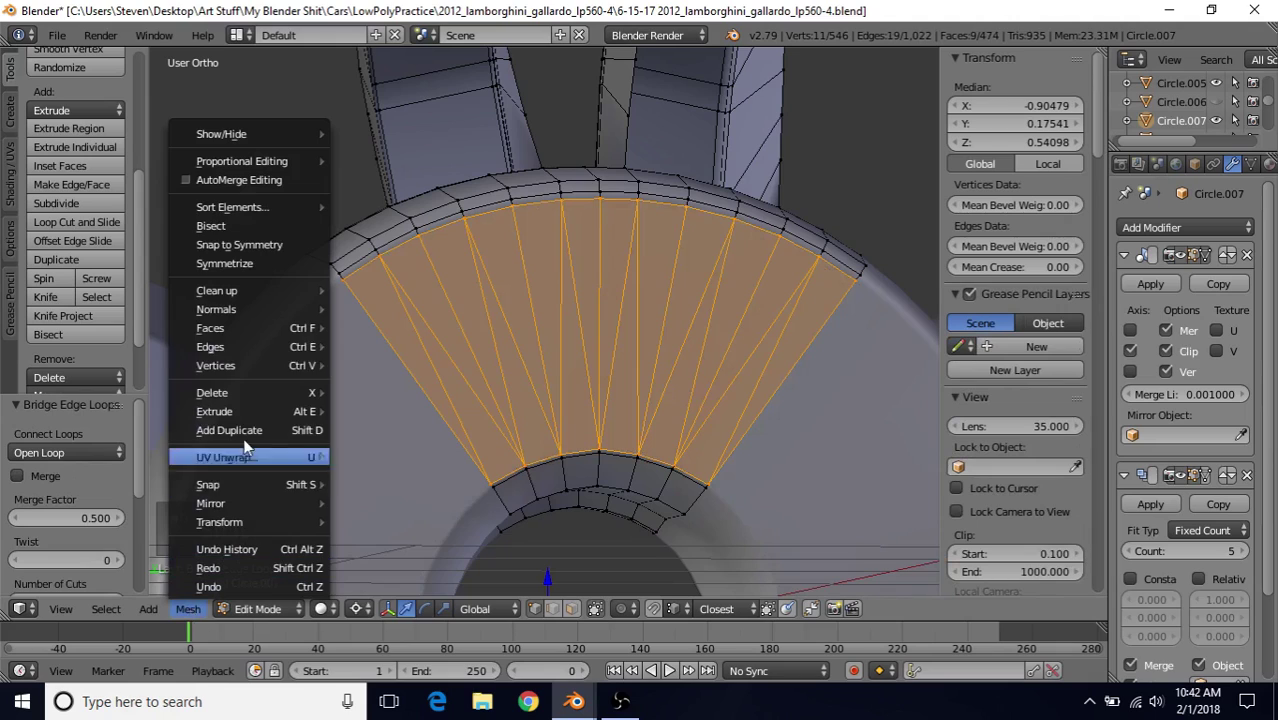
mouse_move(250, 346)
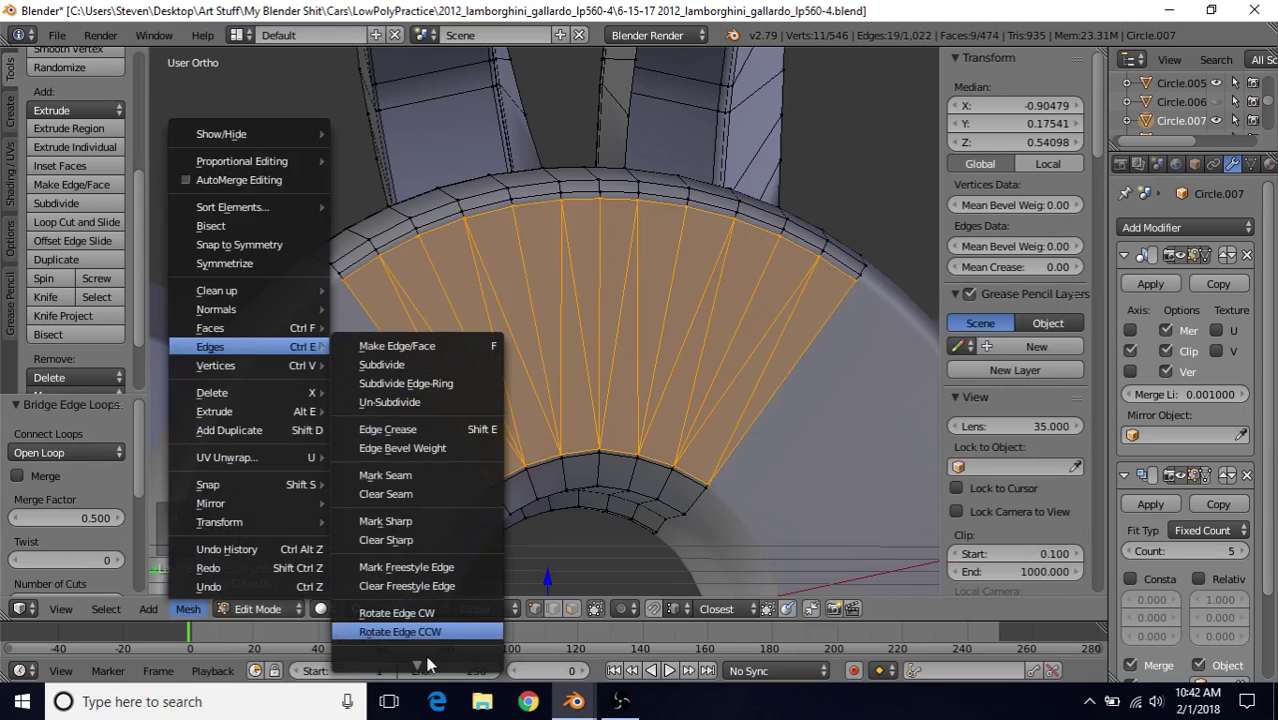
mouse_move(425, 668)
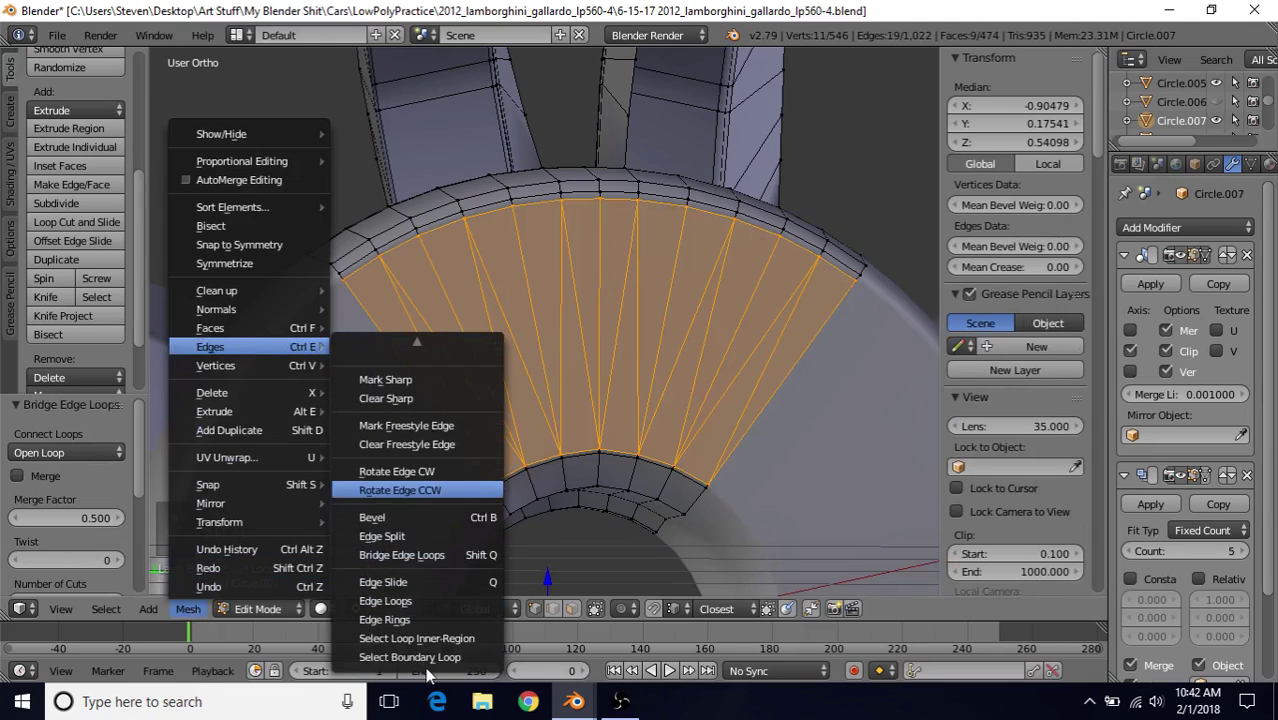
click(424, 558)
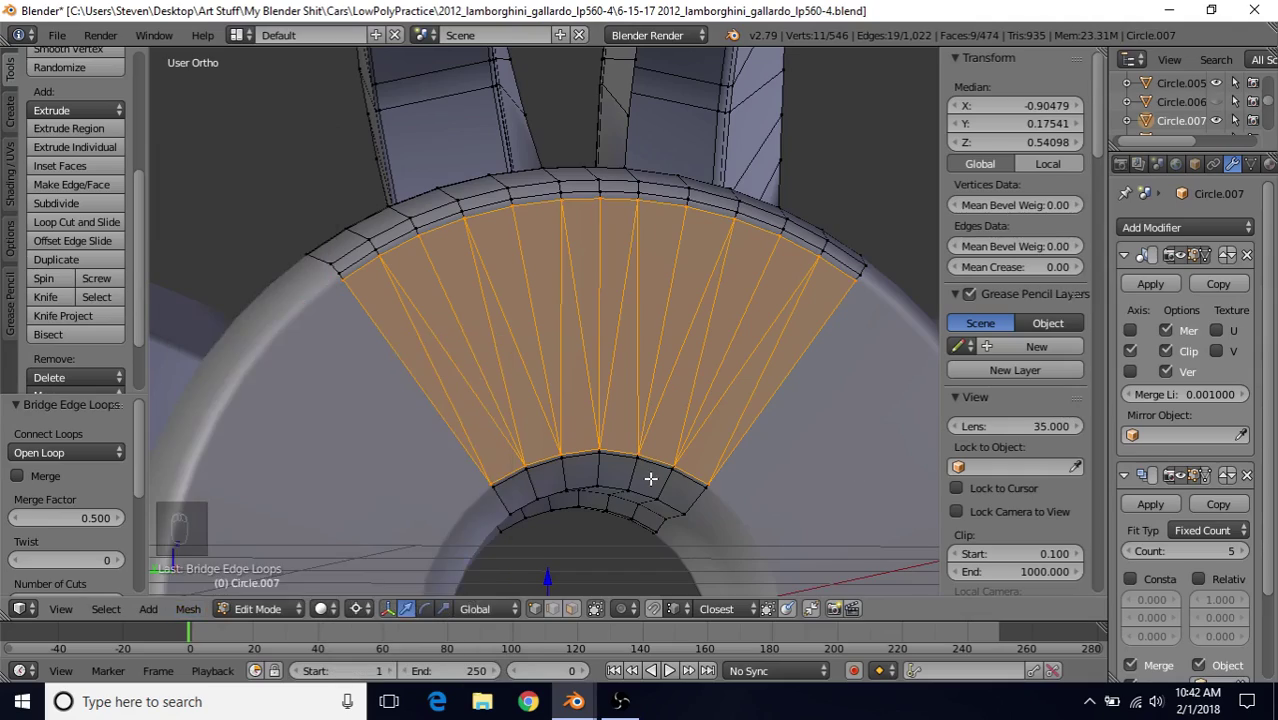
Examine the hub's closed back face and center bore in Object Mode from several angles
scroll(650, 479, down, 5)
key(Tab)
scroll(646, 444, up, 4)
middle_drag(646, 444, 593, 376)
scroll(591, 376, up, 3)
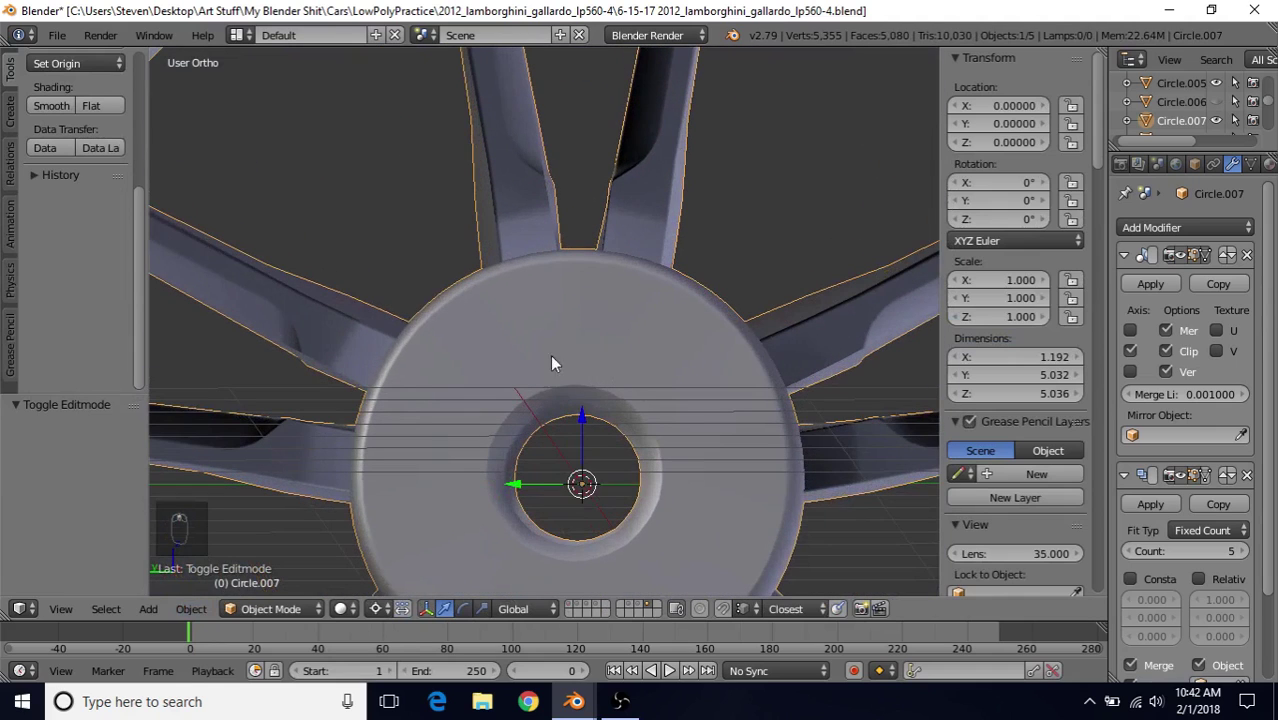
scroll(584, 372, down, 3)
middle_drag(561, 328, 526, 258)
scroll(541, 322, up, 5)
scroll(546, 262, up, 2)
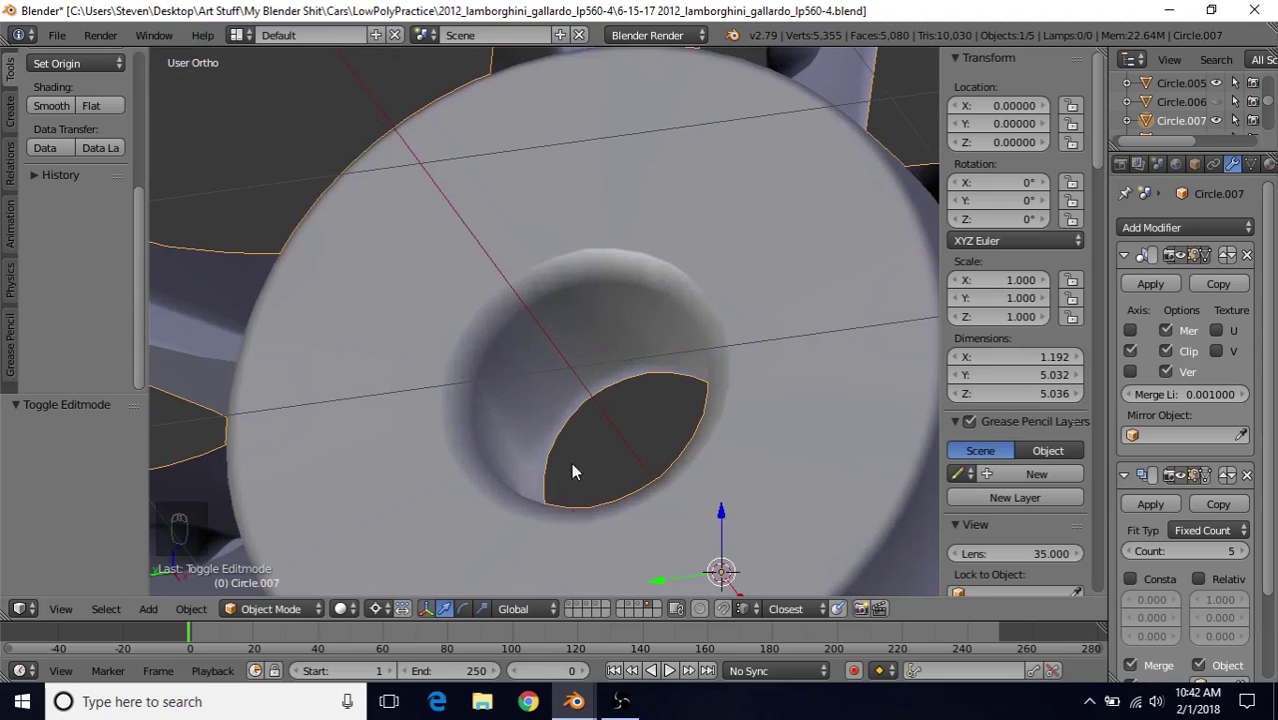
Compare the center bore's edges with those on the finished practice rim, and return to the working file
mouse_move(575, 701)
click(676, 610)
scroll(545, 271, down, 2)
middle_drag(545, 271, 482, 337)
middle_drag(427, 272, 443, 334)
scroll(443, 334, up, 1)
mouse_move(575, 701)
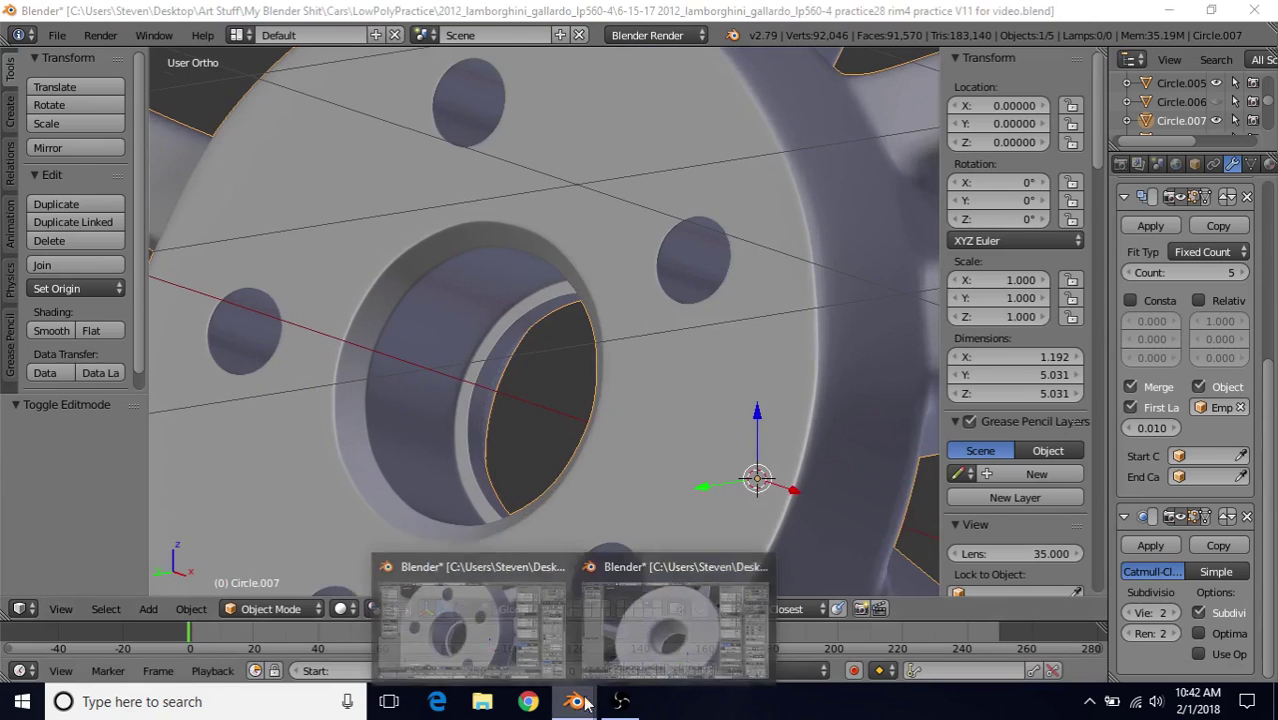
click(620, 585)
Inset the flared face ring around the bore's back opening by 0.0036 with Boundary off
key(Tab)
scroll(591, 447, up, 1)
click(574, 610)
shift+middle_drag(636, 435, 595, 495)
scroll(542, 448, up, 1)
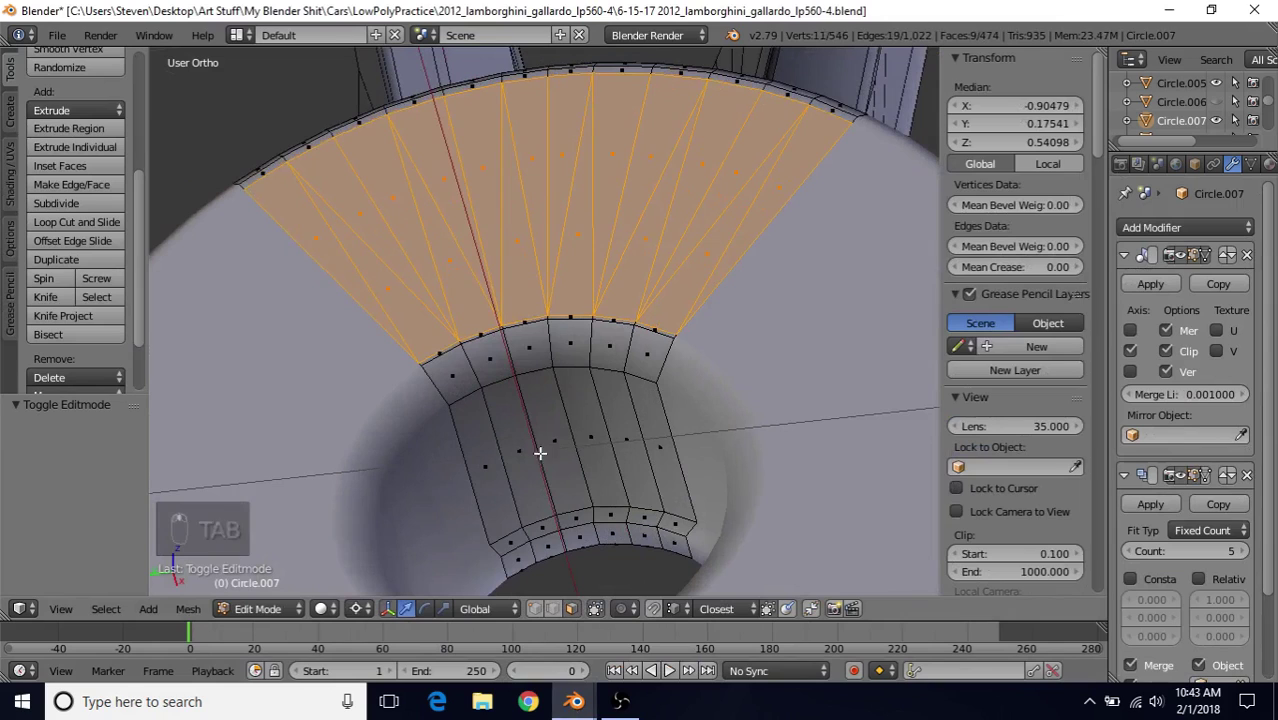
alt+shift+click(547, 350)
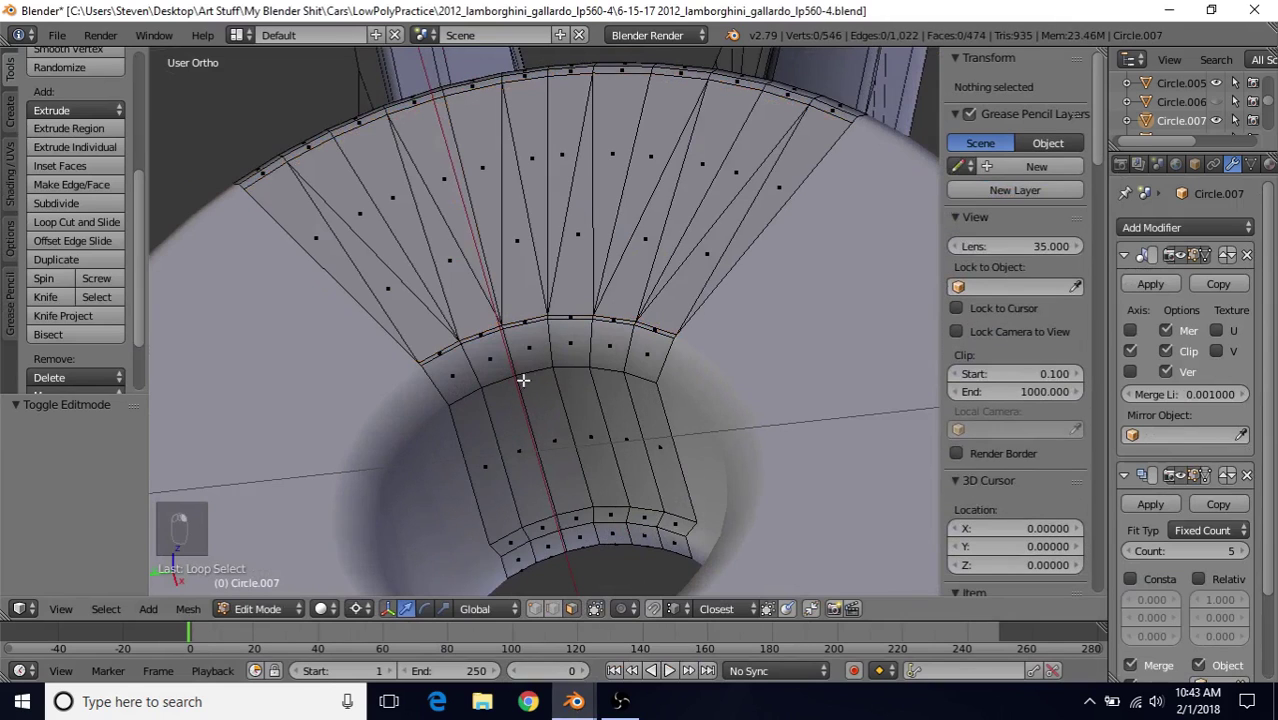
alt+right_click(510, 350)
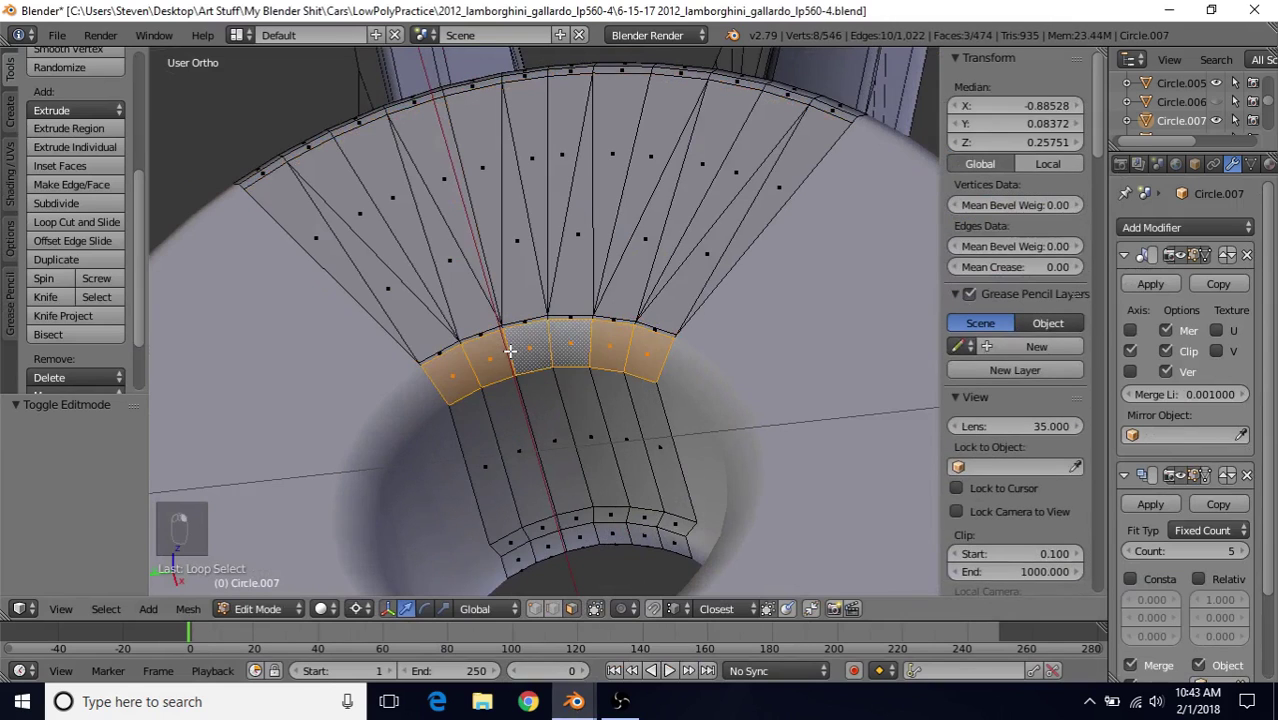
key(i)
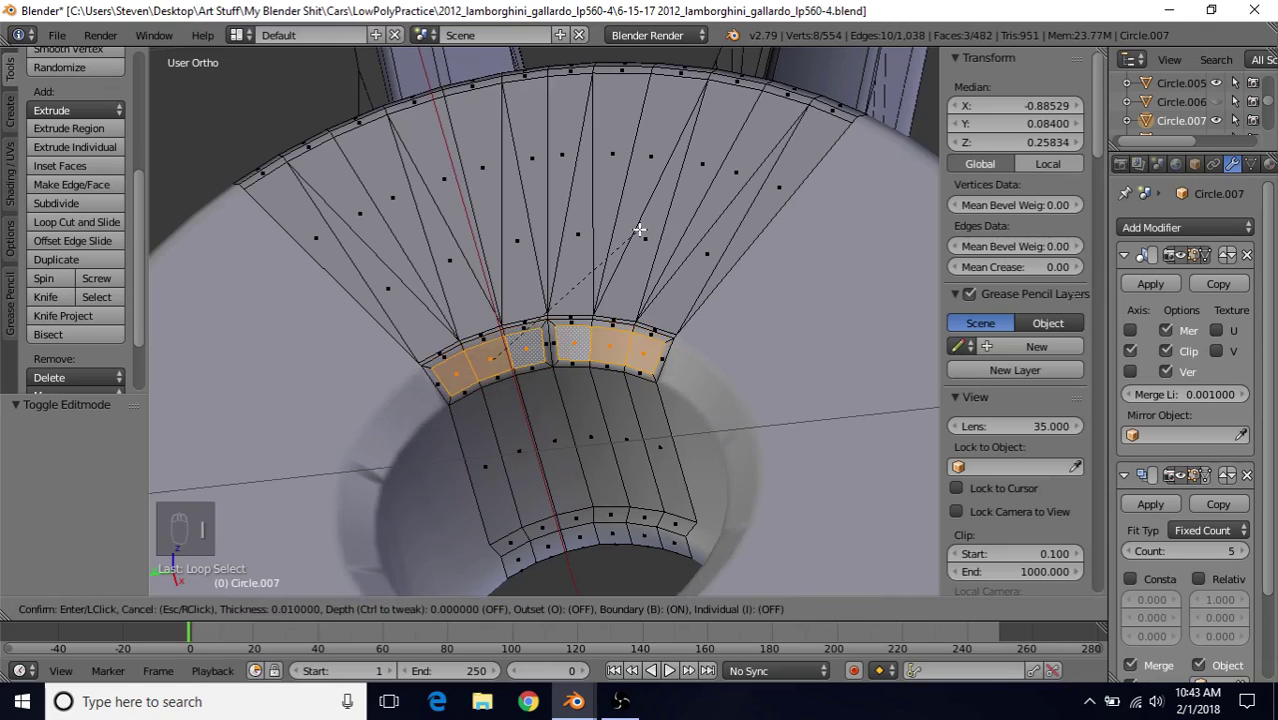
key(b)
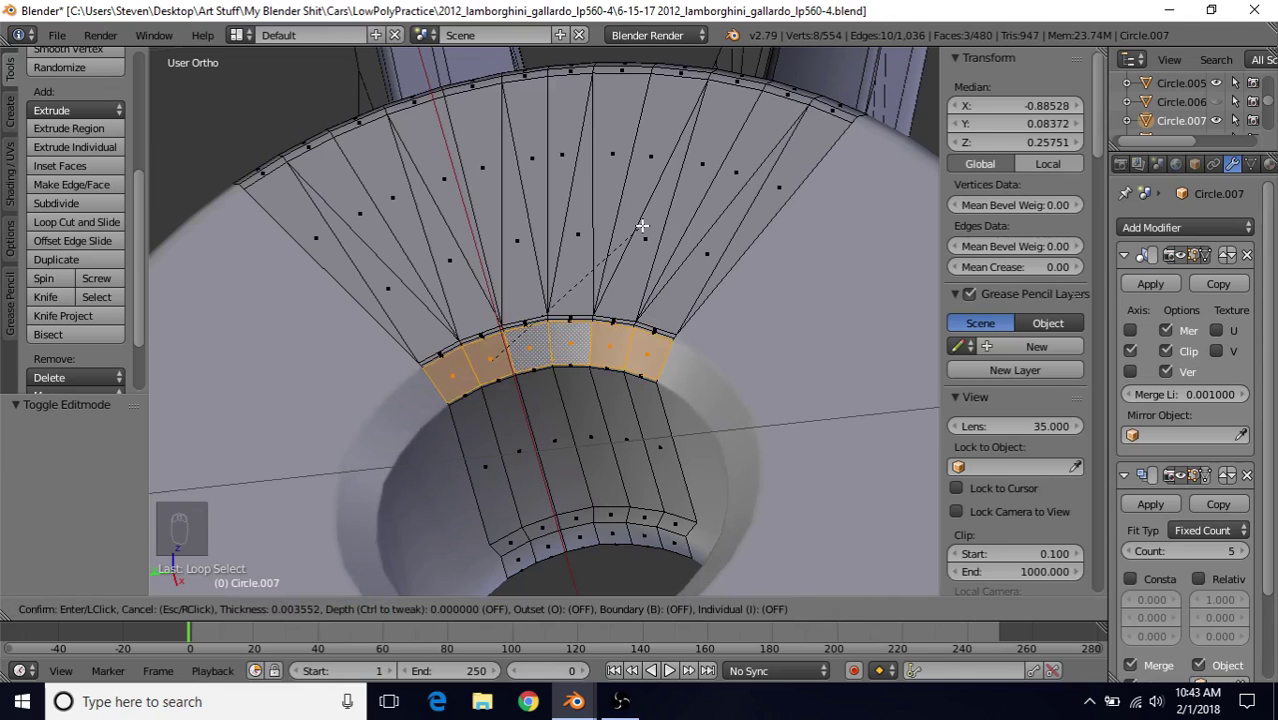
click(642, 226)
scroll(494, 362, up, 5)
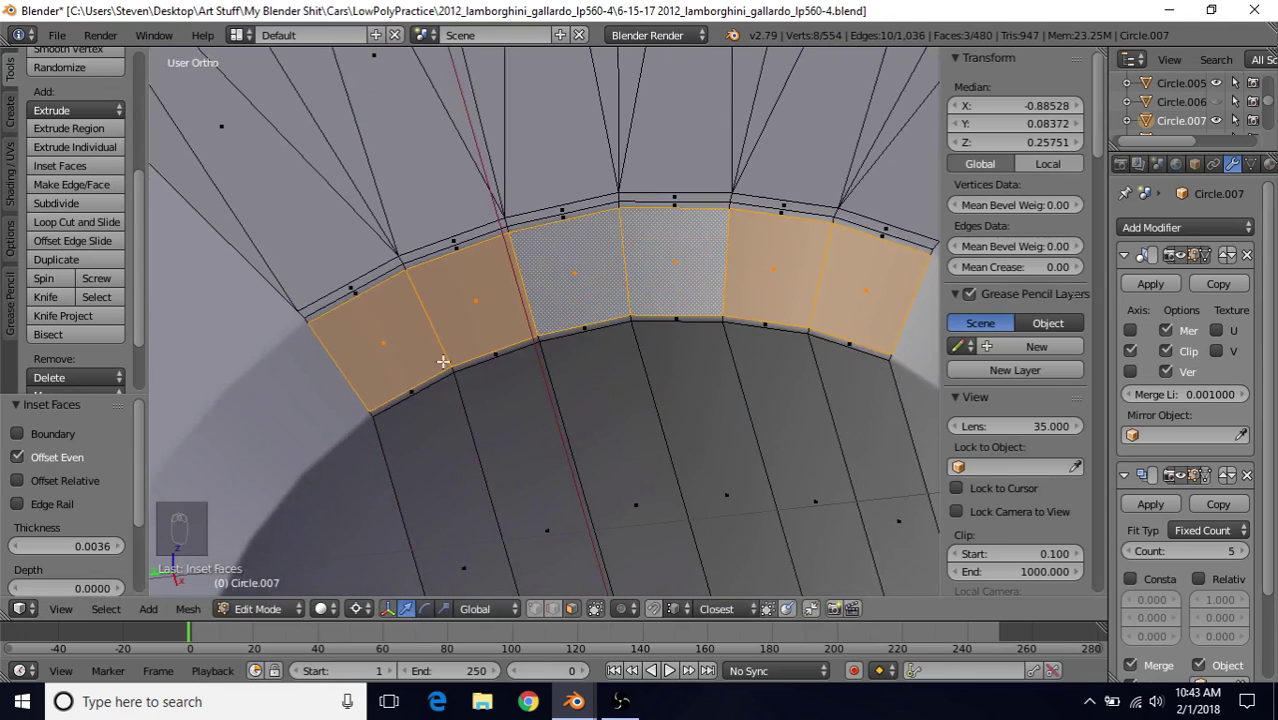
Inset the face ring of the bore's long inner wall with Boundary off, and check the hub in Object Mode
scroll(429, 415, down, 5)
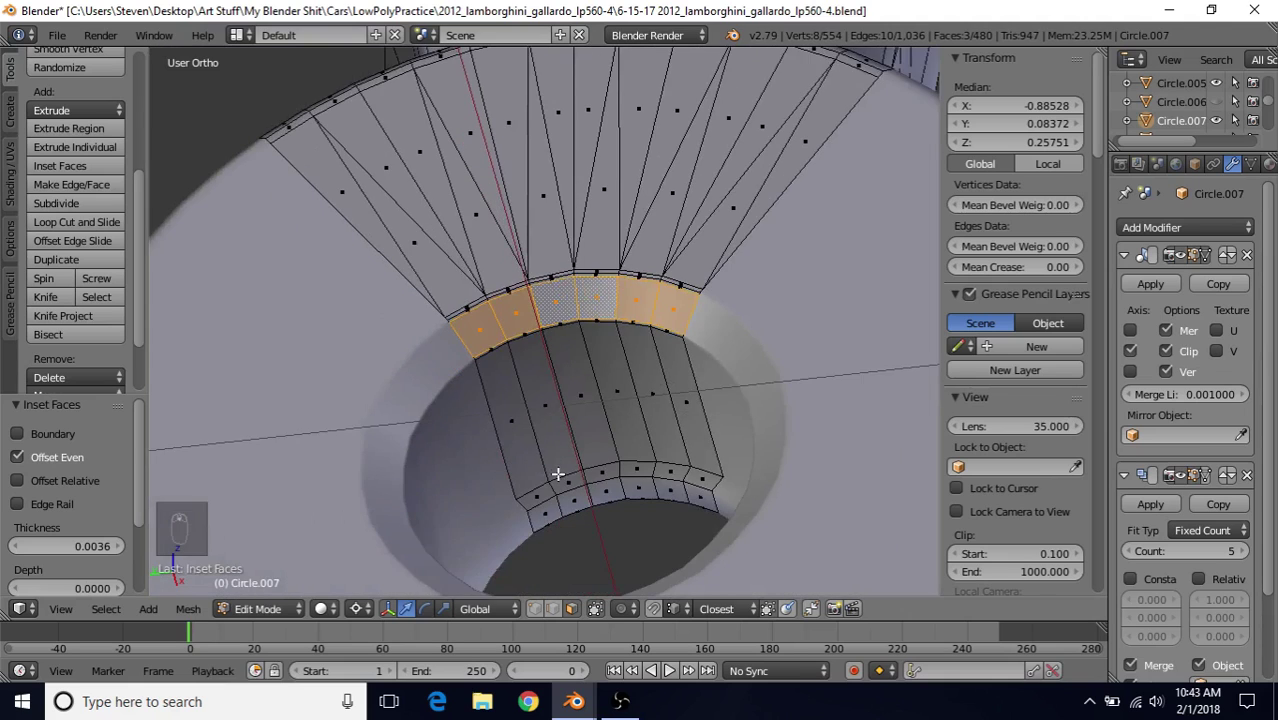
alt+click(527, 343)
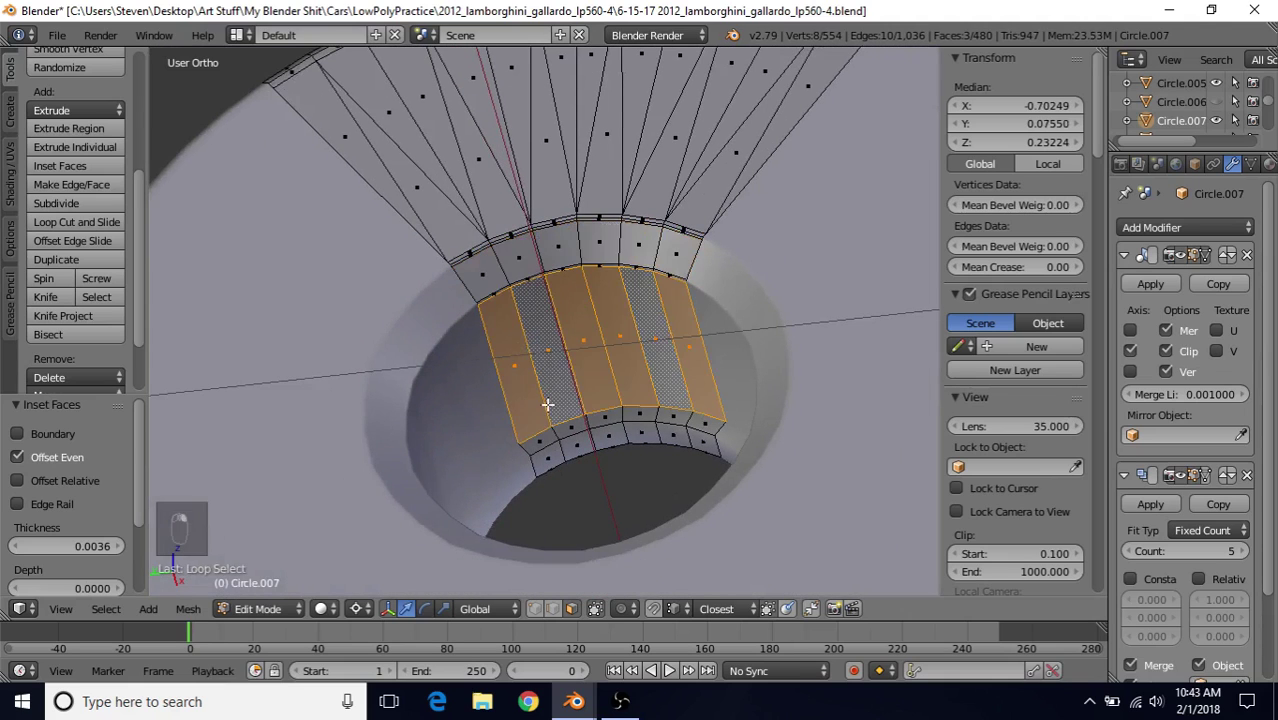
scroll(548, 405, up, 2)
key(i)
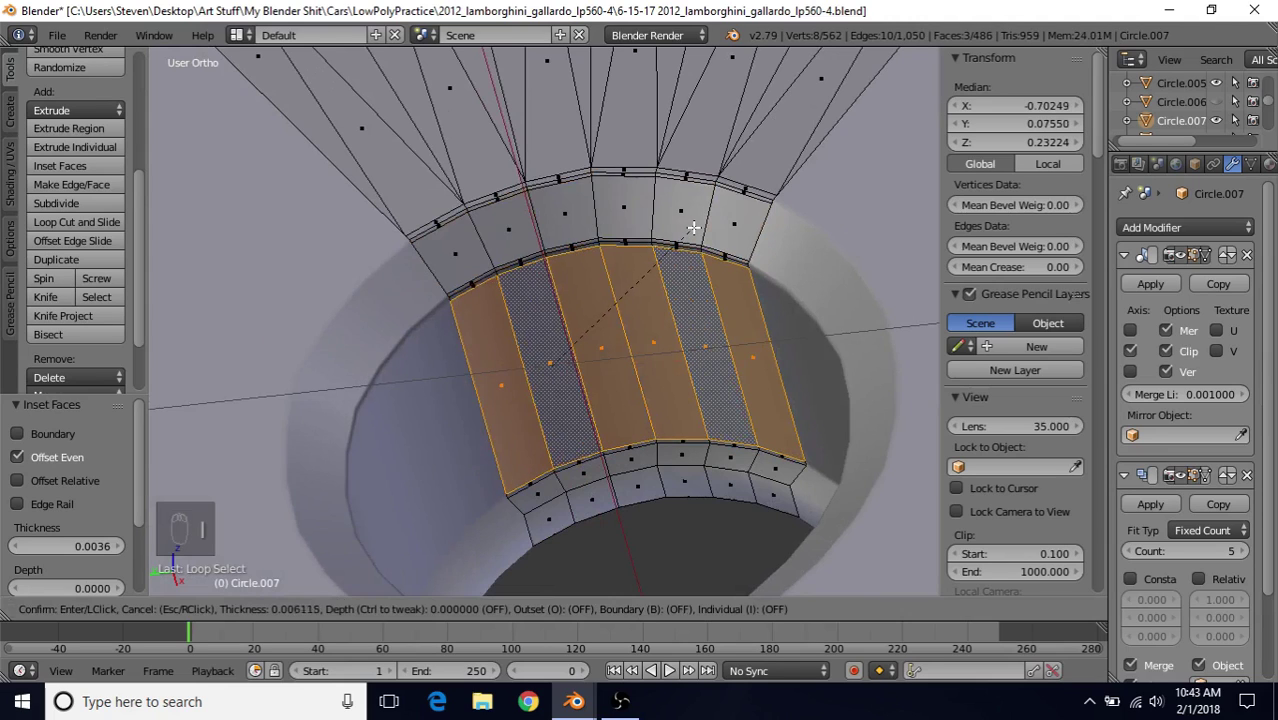
click(486, 282)
key(Tab)
middle_drag(557, 451, 603, 266)
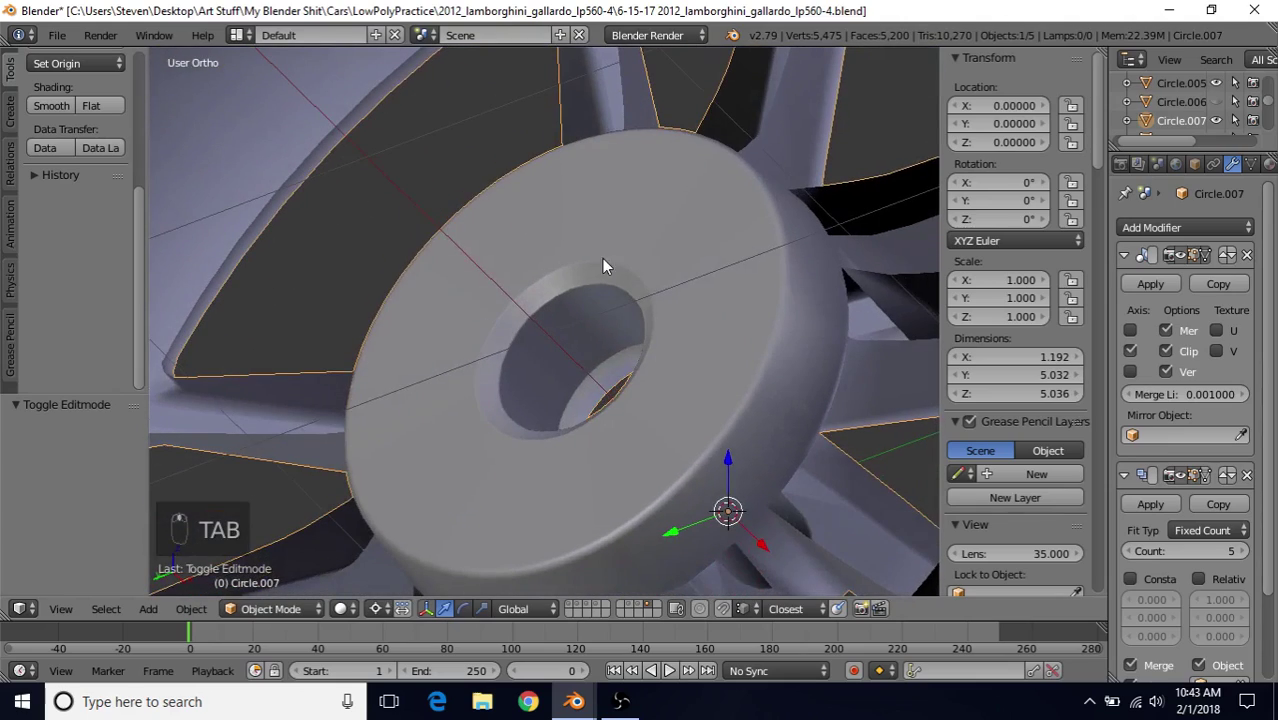
Inset the narrow step ring at the deep end of the bore wall by 0.0021 with Boundary off
middle_drag(563, 315, 588, 365)
scroll(606, 346, up, 3)
key(Tab)
scroll(613, 337, up, 4)
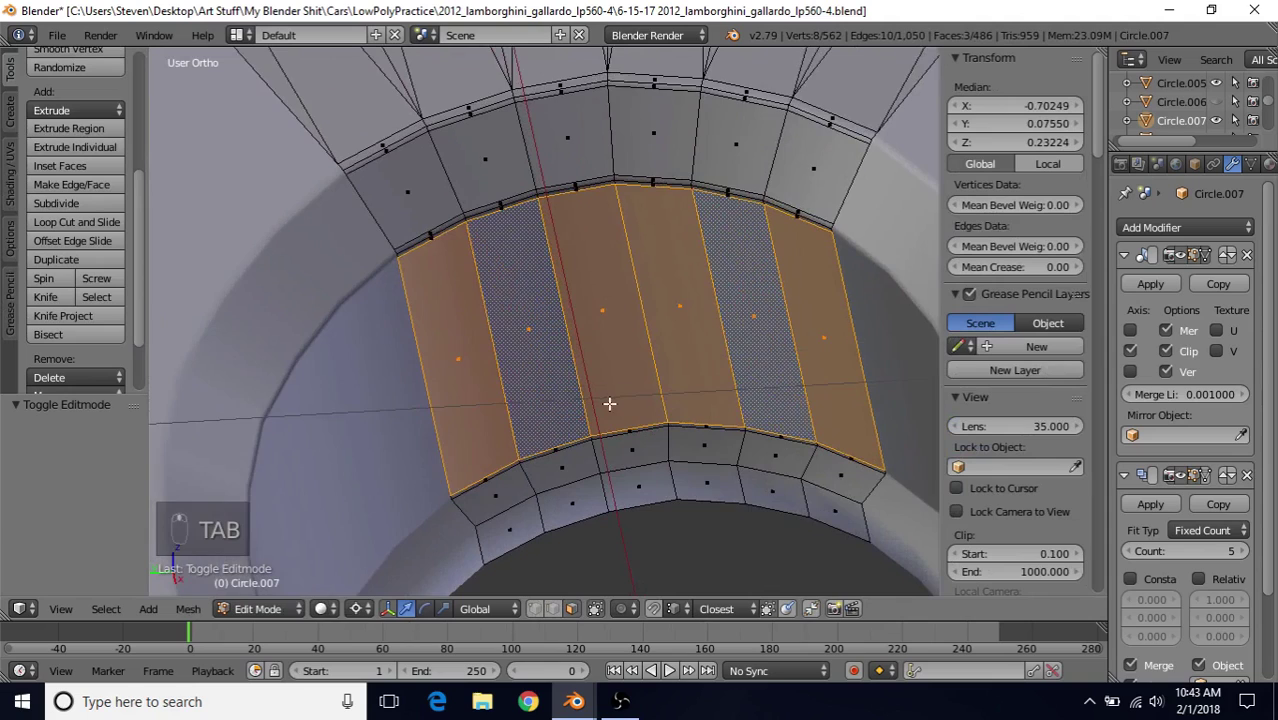
alt+right_click(545, 405)
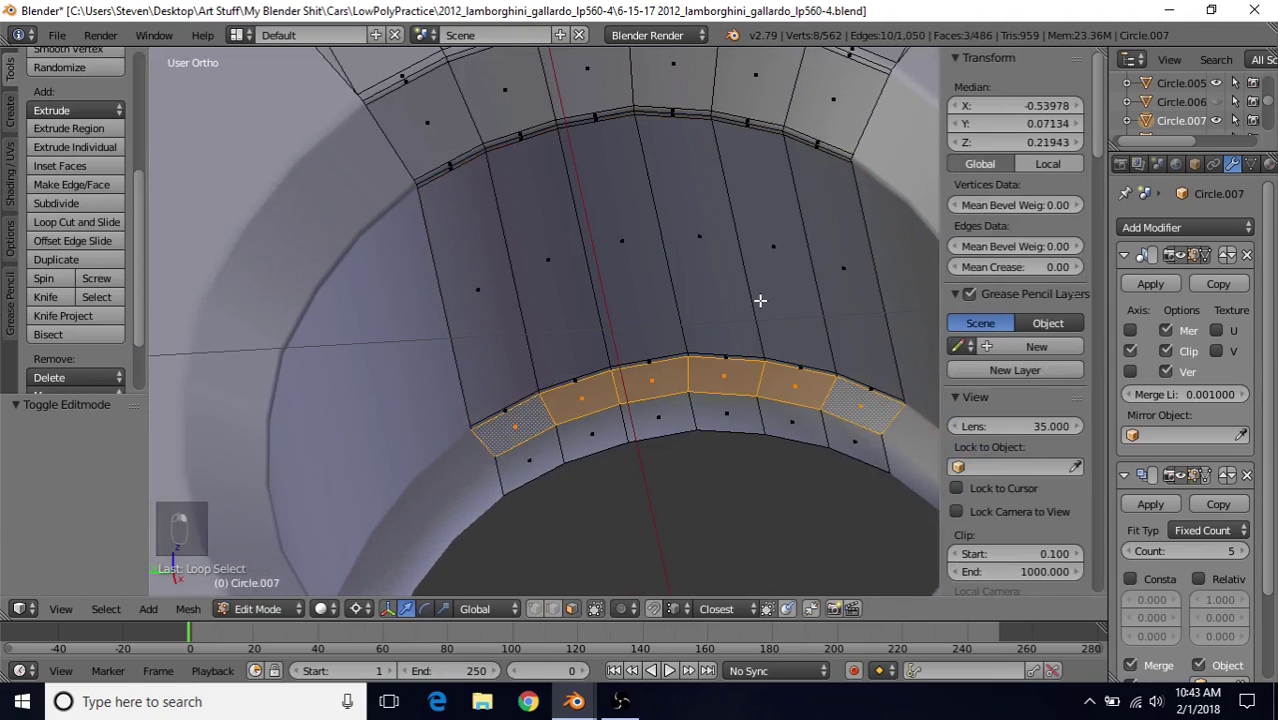
key(i)
key(b)
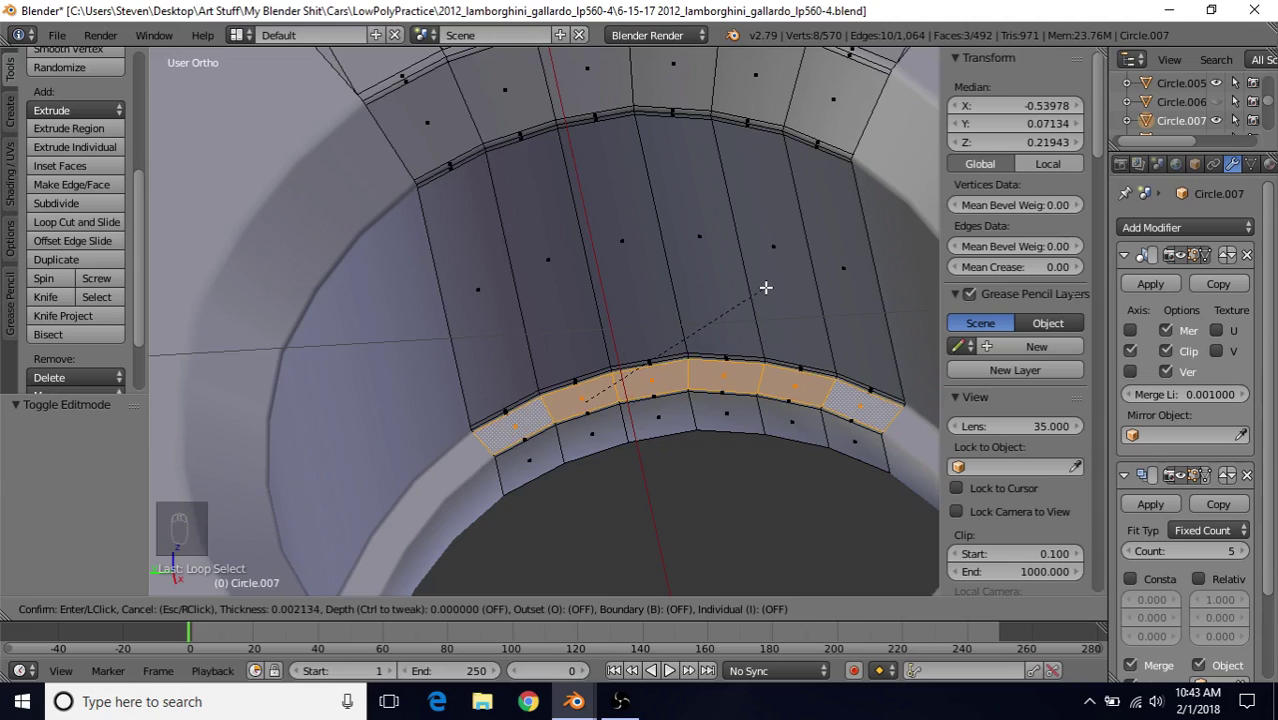
click(765, 288)
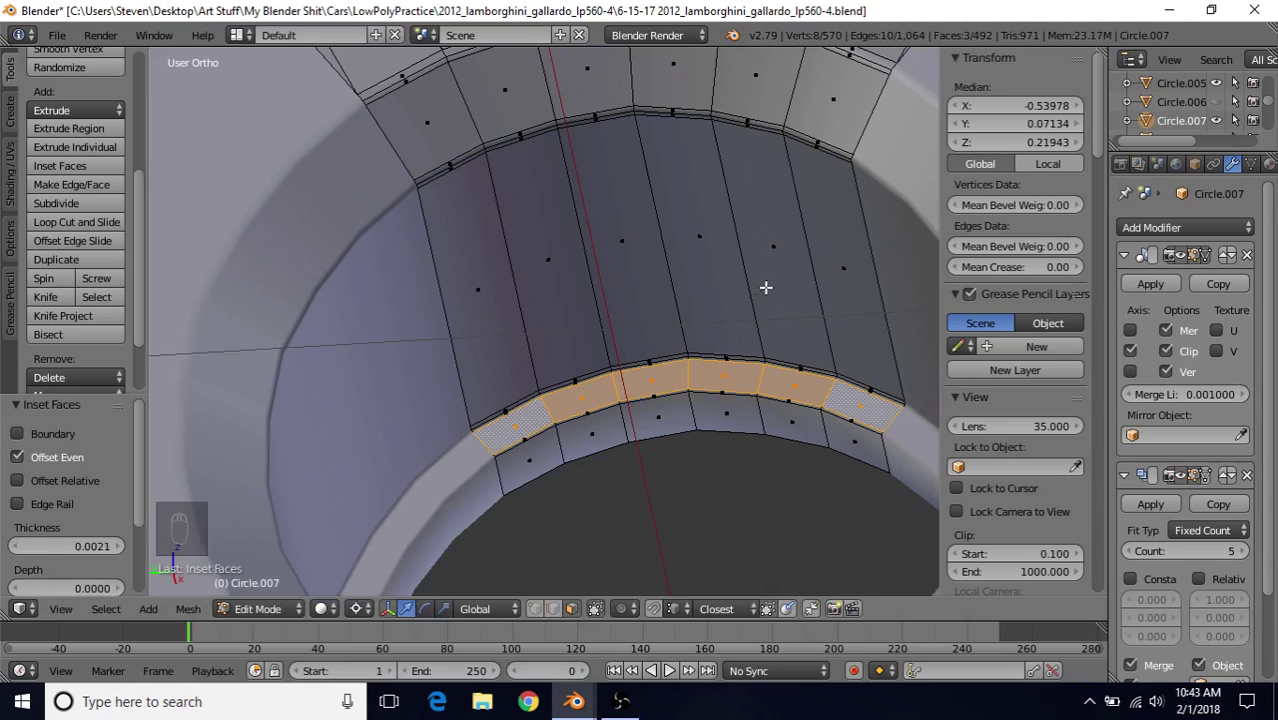
Inset the bore's remaining innermost face ring, beyond the narrow step, by about 0.0036 with Boundary off
alt+right_click(560, 441)
key(i)
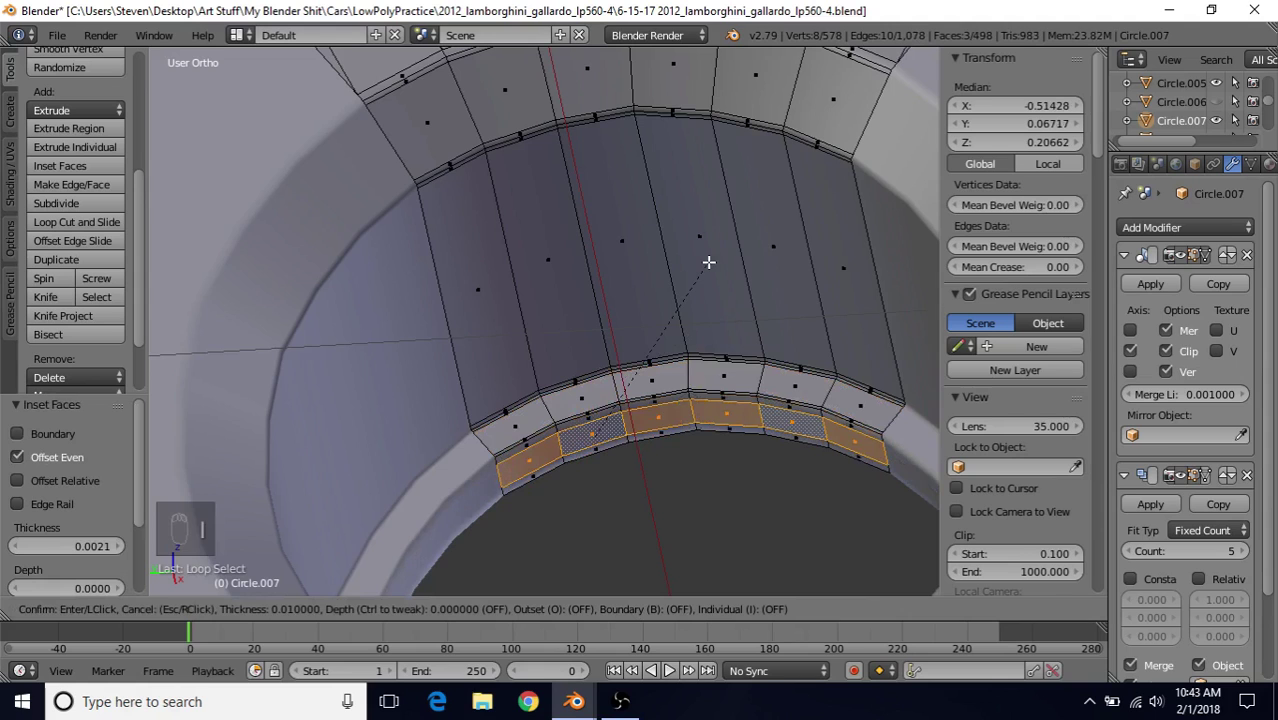
key(b)
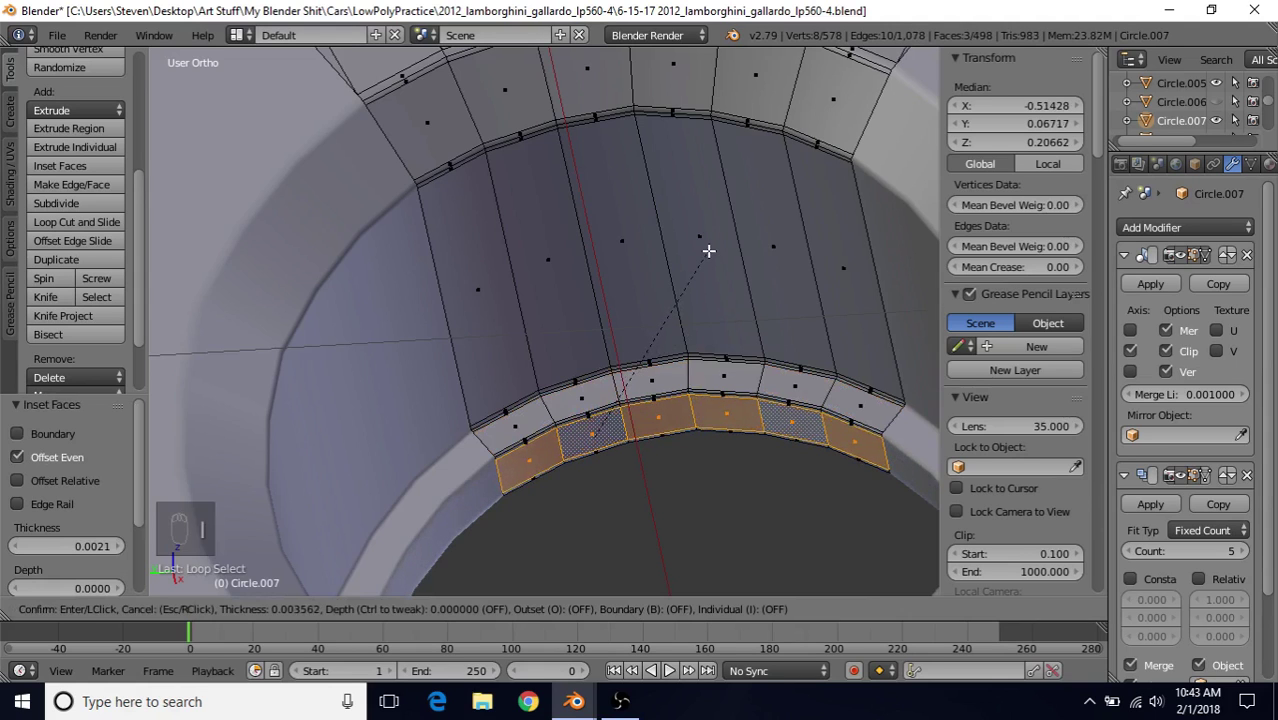
click(708, 252)
Return to Object Mode and apply smooth shading to the rim
scroll(708, 252, down, 2)
middle_drag(708, 252, 577, 447)
scroll(577, 448, down, 6)
key(Tab)
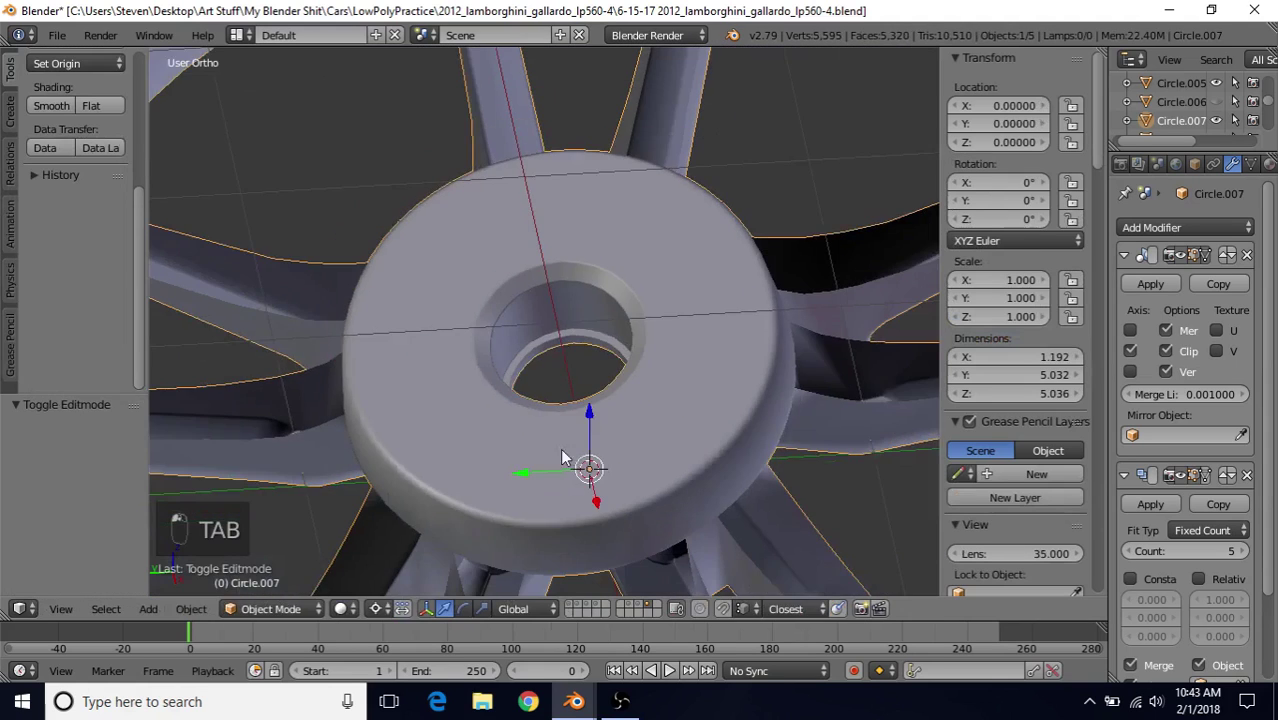
scroll(564, 449, down, 3)
middle_drag(512, 342, 488, 364)
scroll(490, 386, up, 4)
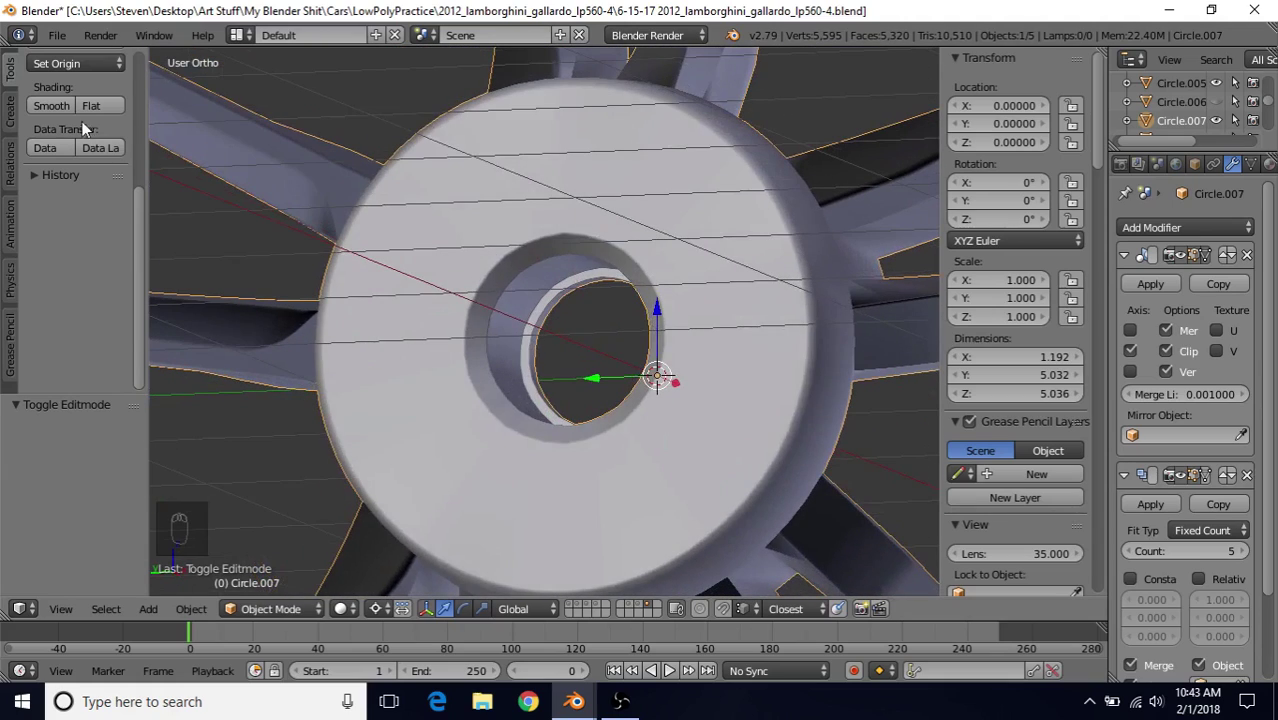
click(57, 105)
Examine the center bore's inner wall from the rim's front side, in both Edit Mode and Object Mode
scroll(523, 283, down, 2)
middle_drag(523, 283, 628, 337)
key(Tab)
scroll(539, 357, up, 3)
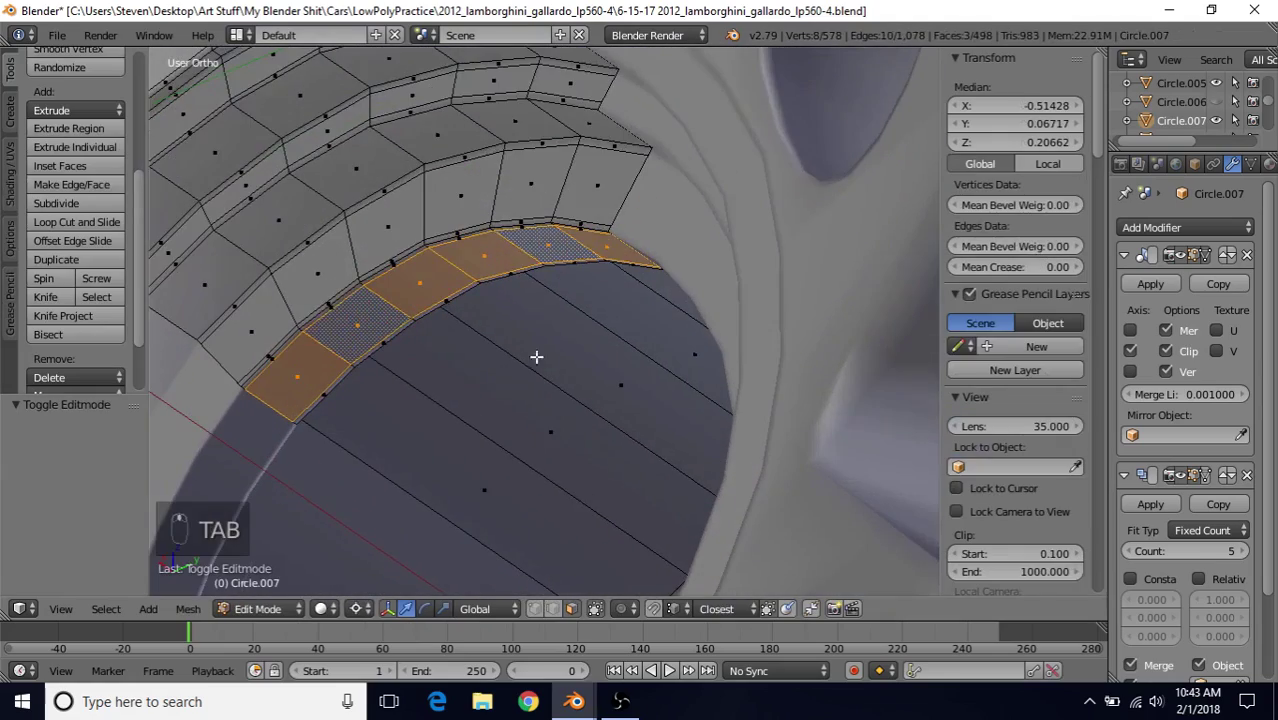
middle_drag(499, 310, 508, 340)
scroll(508, 340, up, 2)
key(Tab)
scroll(508, 340, down, 8)
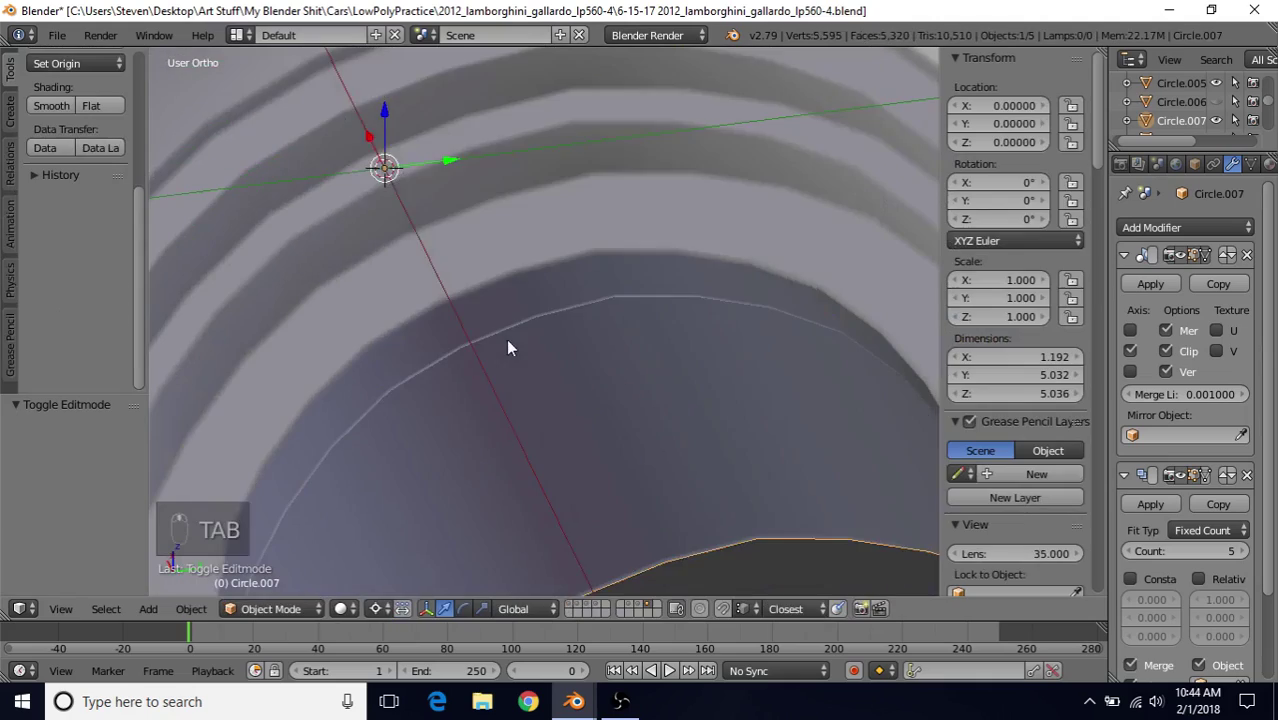
scroll(508, 377, down, 3)
middle_drag(591, 319, 572, 310)
scroll(572, 310, up, 8)
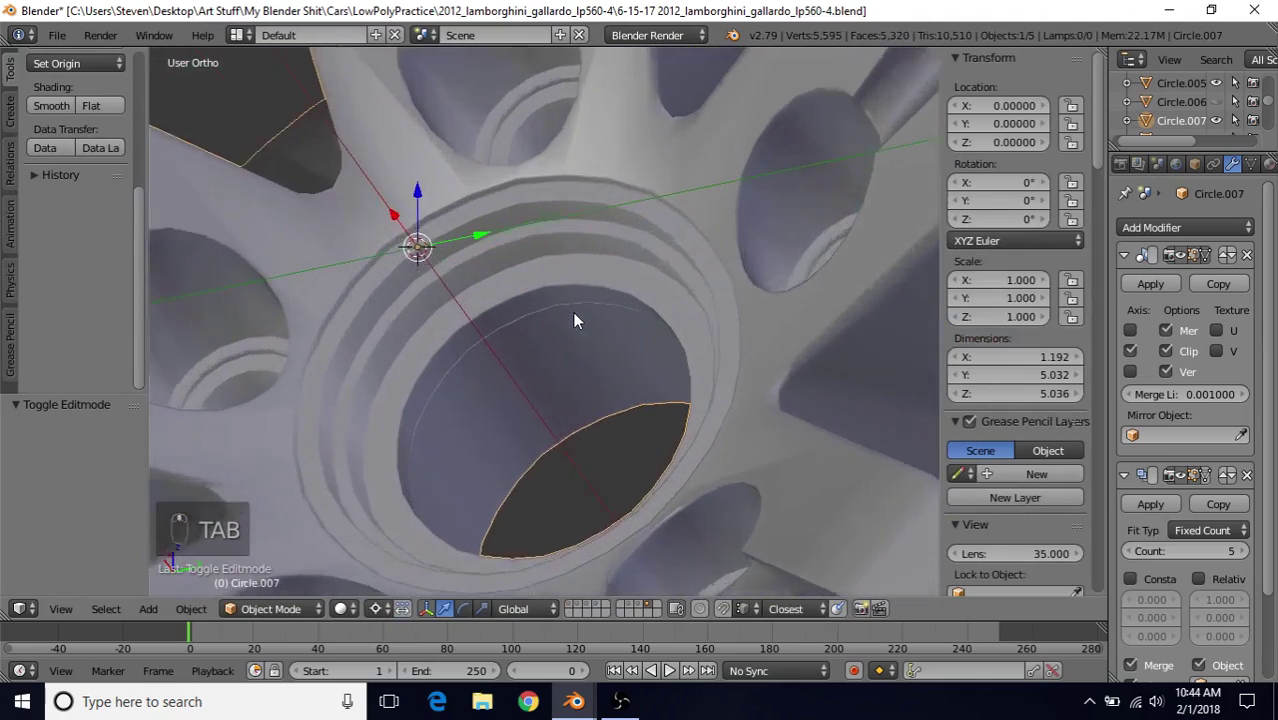
In vertex select mode, select the innermost ring's inset edge loop beside the narrow step and slide it about 0.705 toward the step's corner
key(Tab)
click(535, 609)
shift+middle_drag(524, 393, 541, 476)
scroll(541, 477, up, 2)
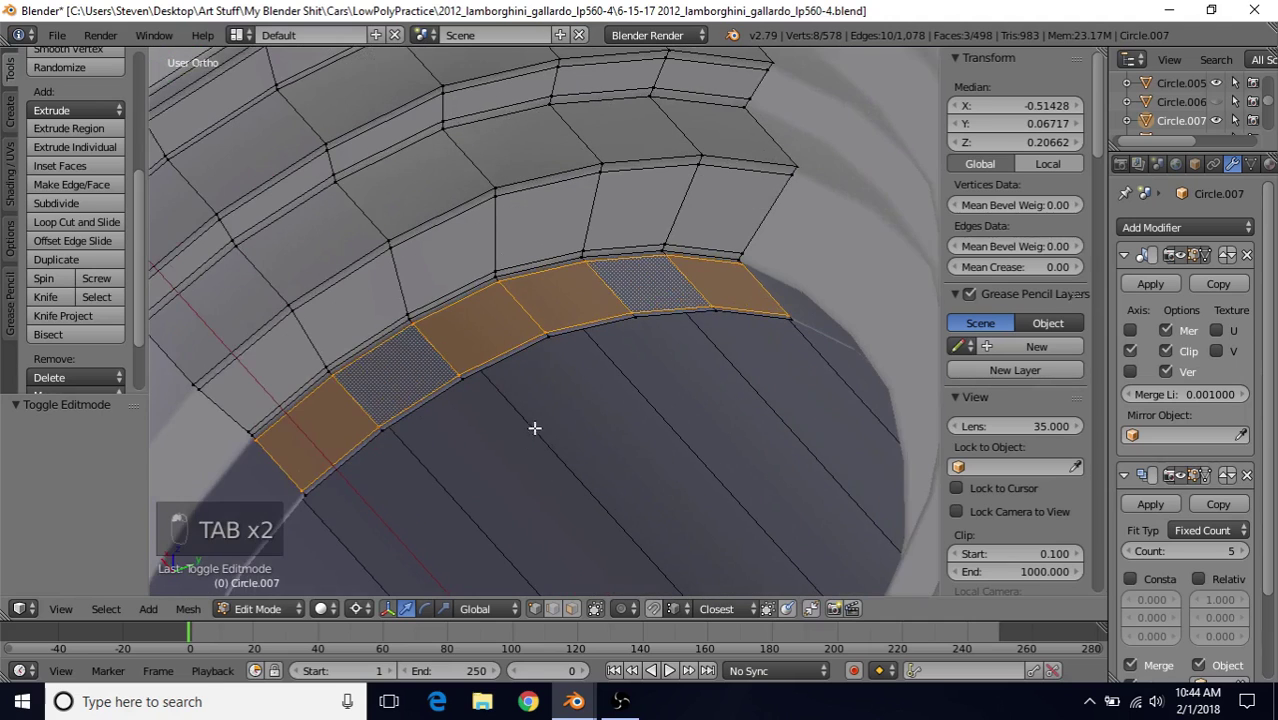
alt+right_click(507, 345)
middle_drag(516, 399, 505, 371)
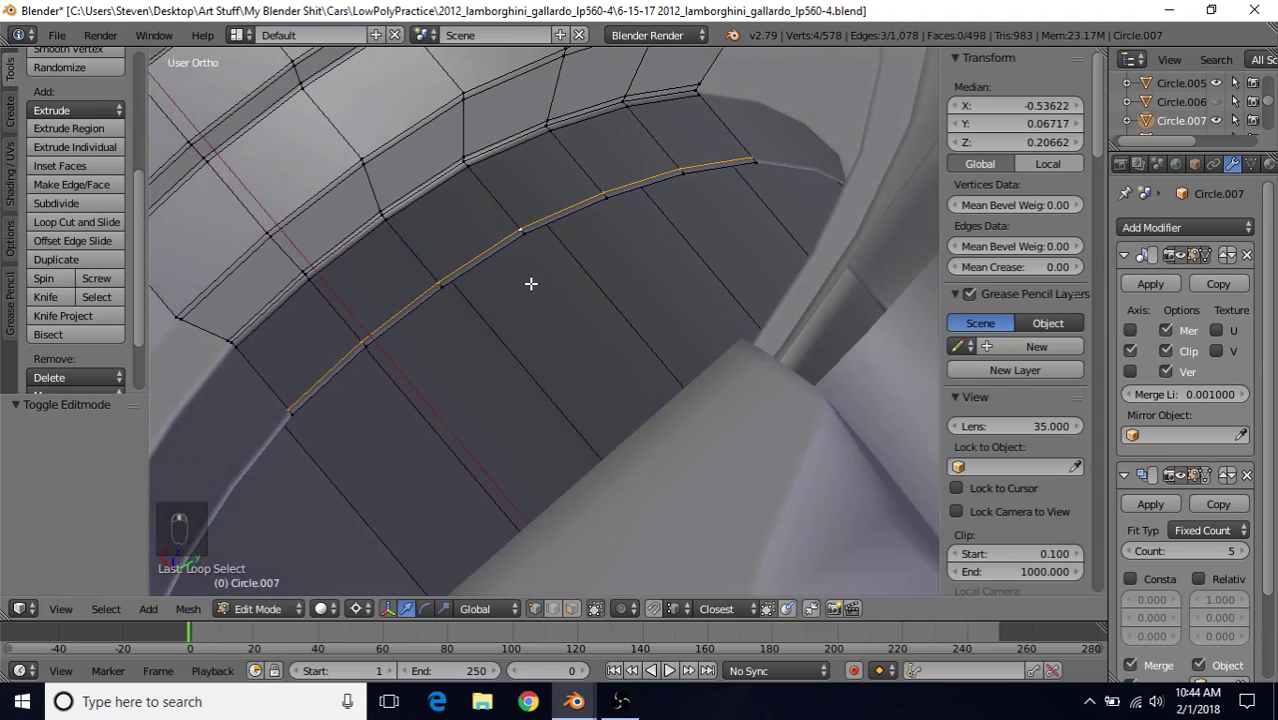
key(q)
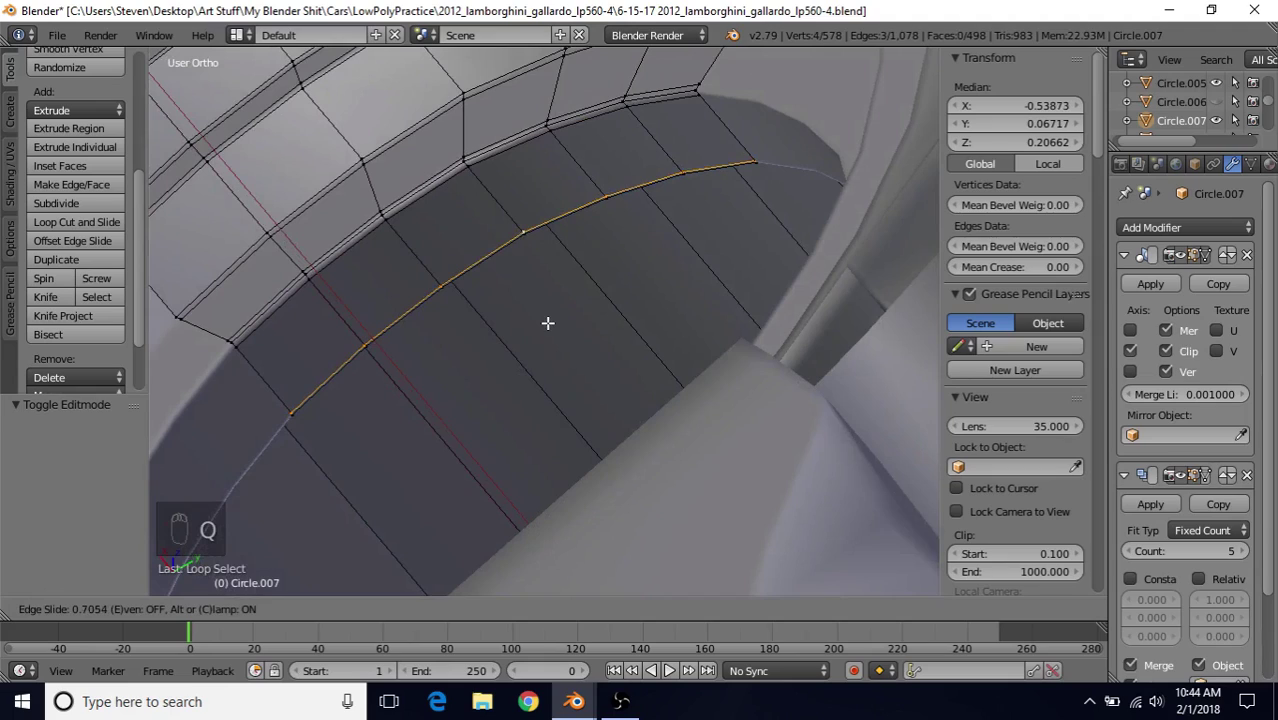
click(548, 323)
Check the bore in Object Mode, and slide the same edge loop back from the step's corner by a factor of -0.048
key(Tab)
scroll(507, 391, down, 9)
middle_drag(578, 383, 586, 436)
scroll(585, 440, up, 8)
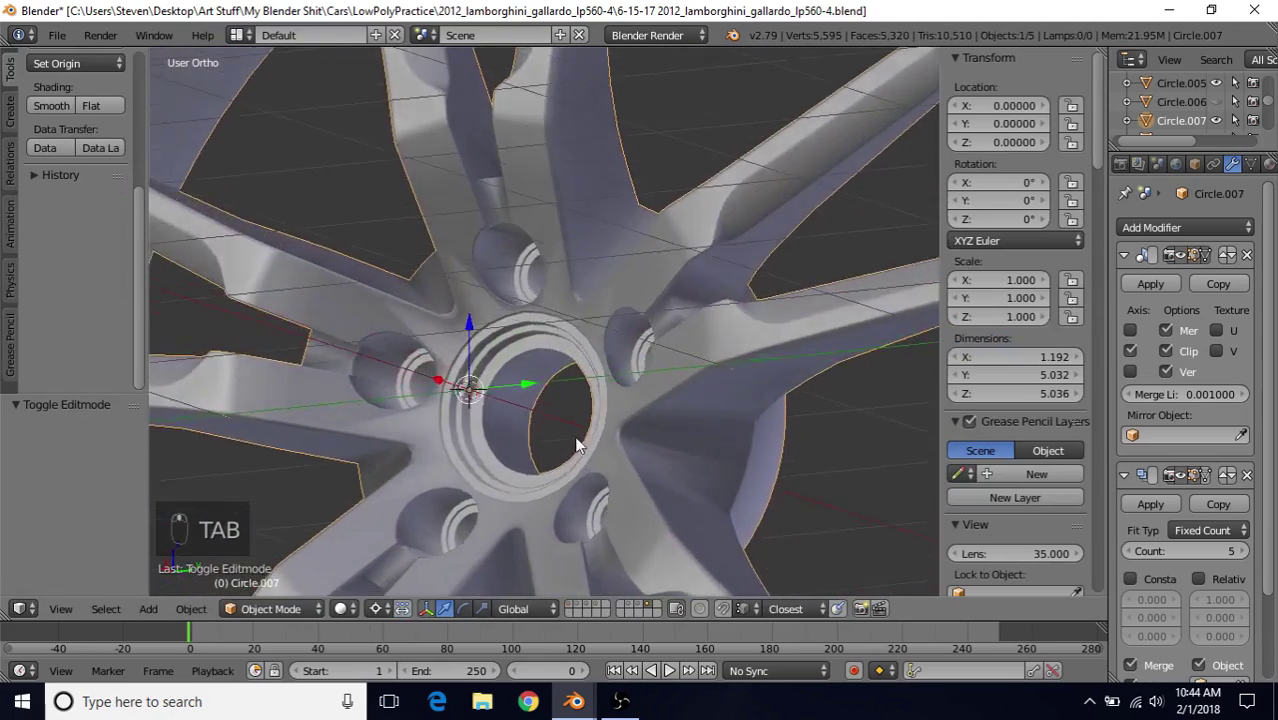
key(Tab)
key(q)
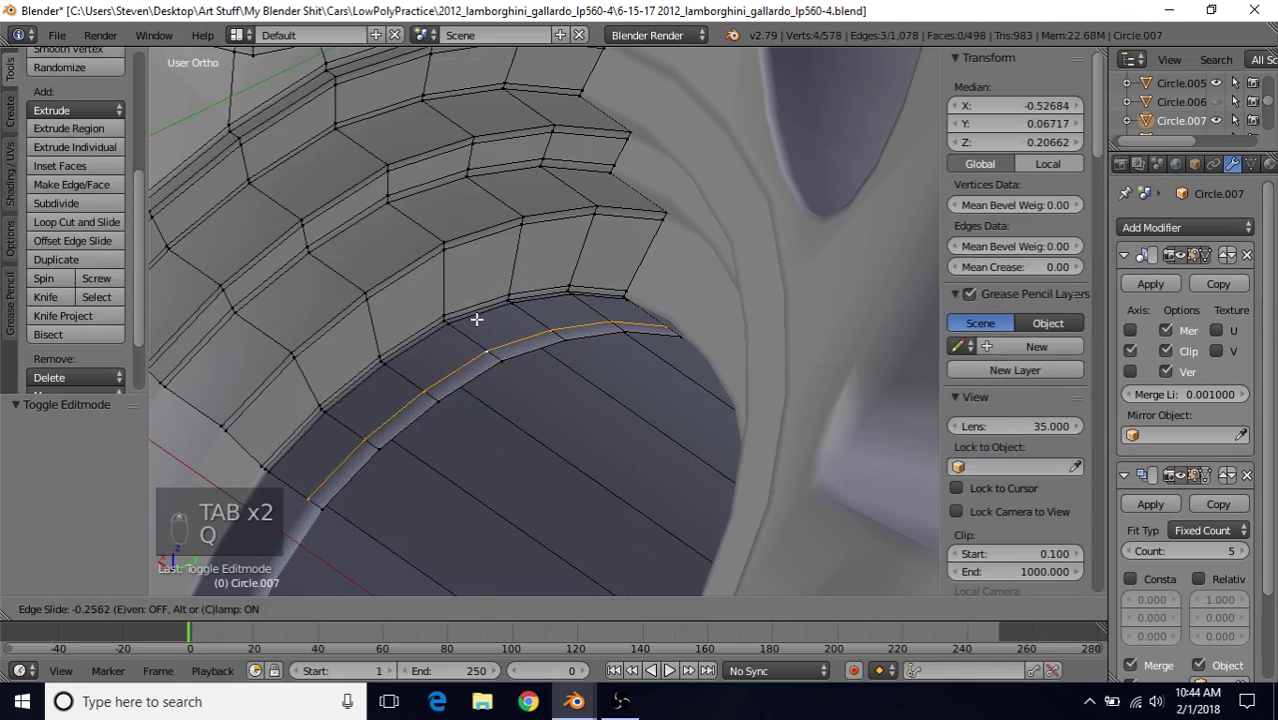
click(482, 323)
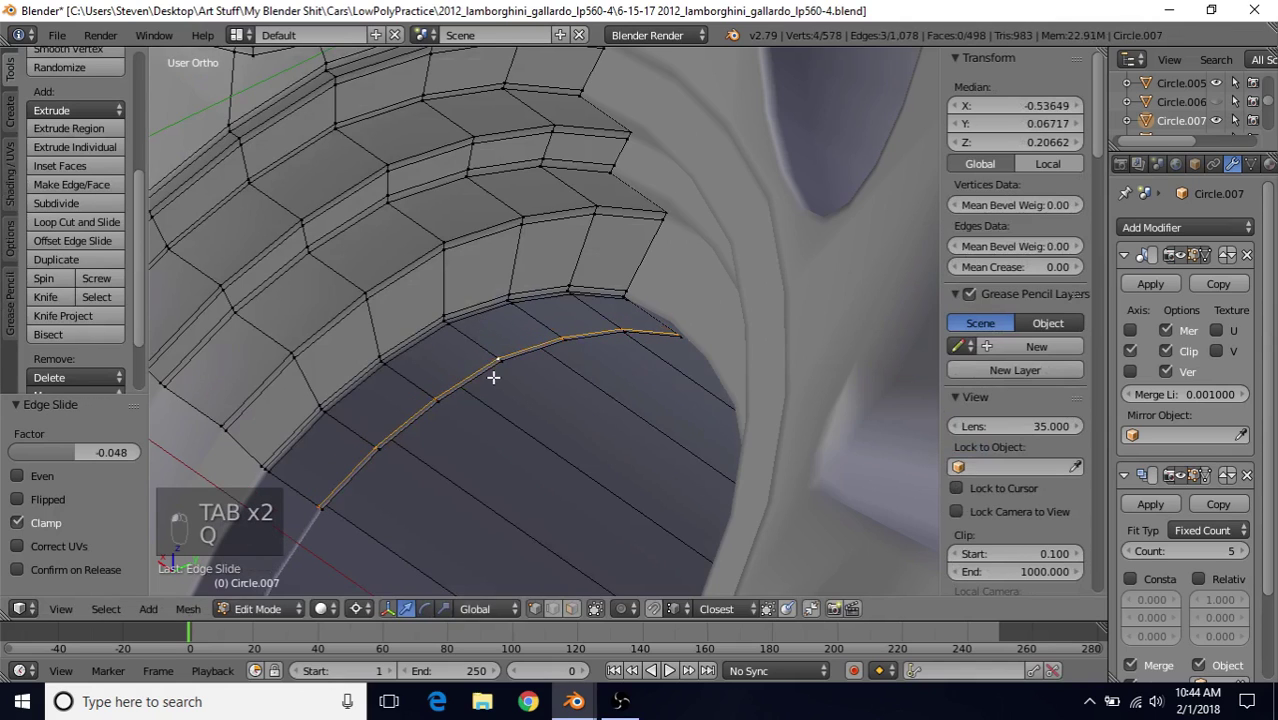
Slide the innermost ring's edge loop toward the step's corner by a factor of 0.362, and check the hub's back in Object Mode
middle_drag(494, 374, 495, 376)
key(q)
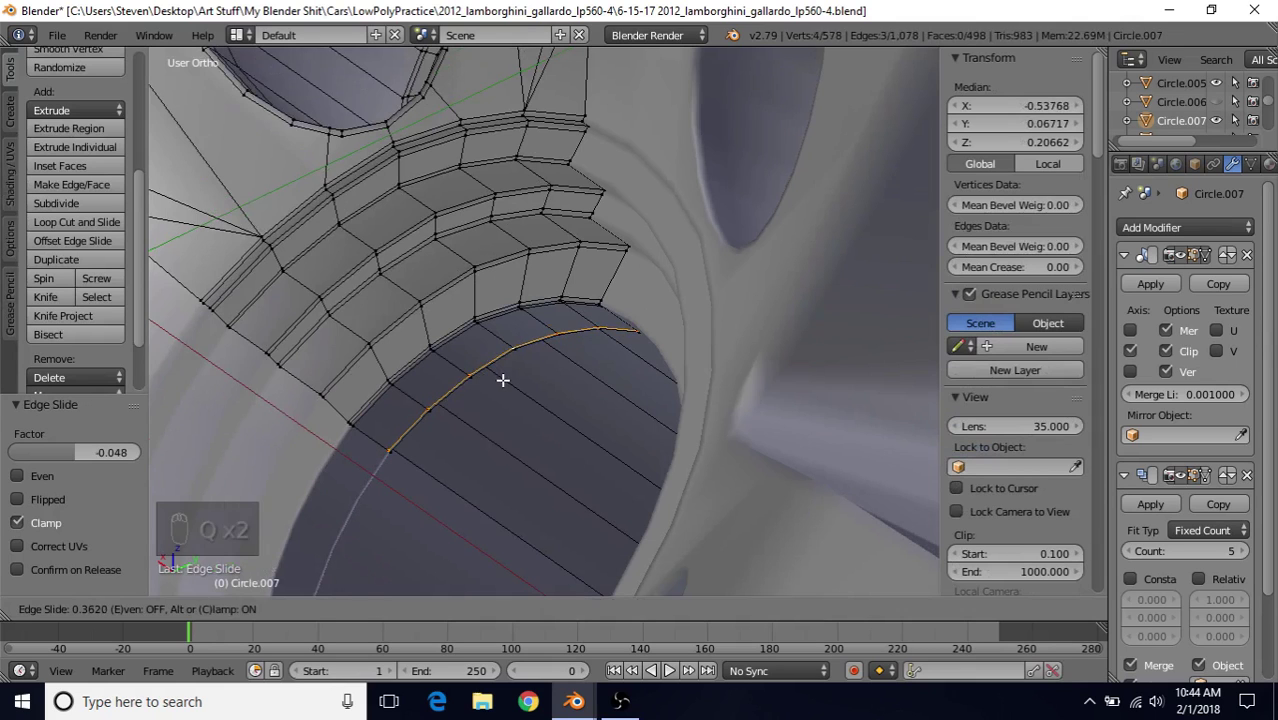
click(502, 380)
key(KP_Decimal)
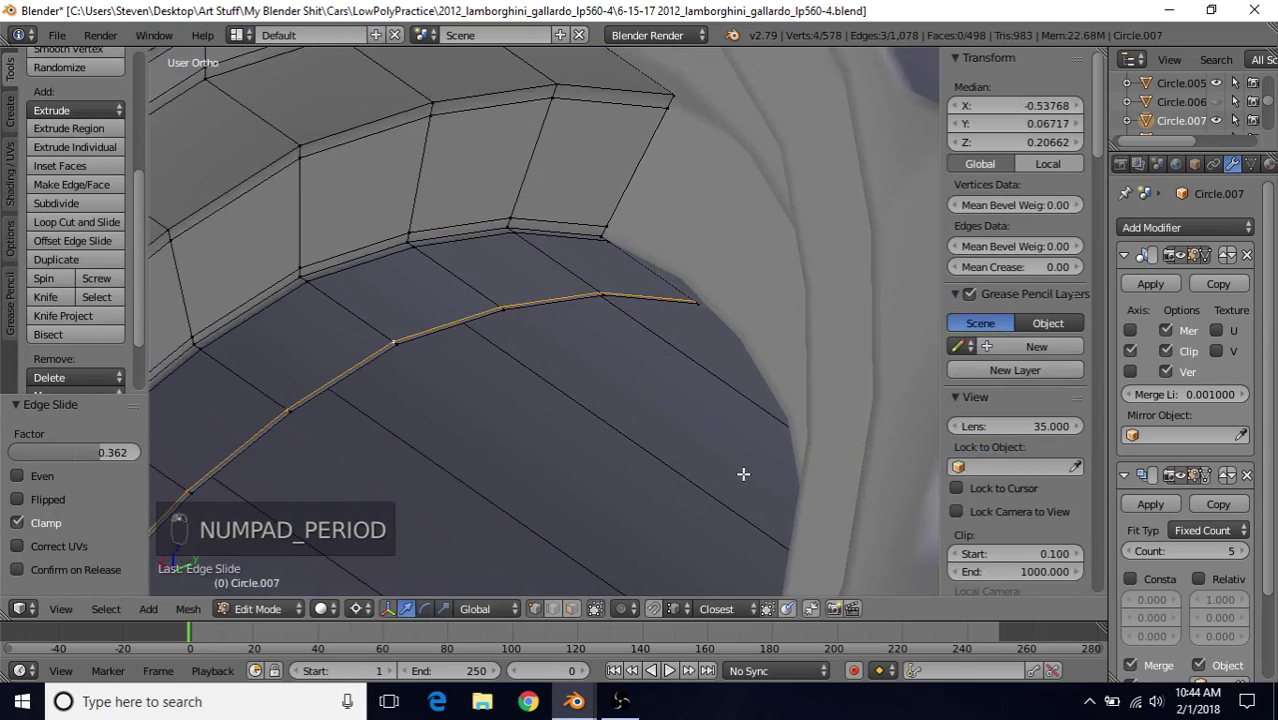
scroll(662, 451, down, 5)
key(Tab)
middle_drag(628, 460, 476, 428)
scroll(490, 420, up, 5)
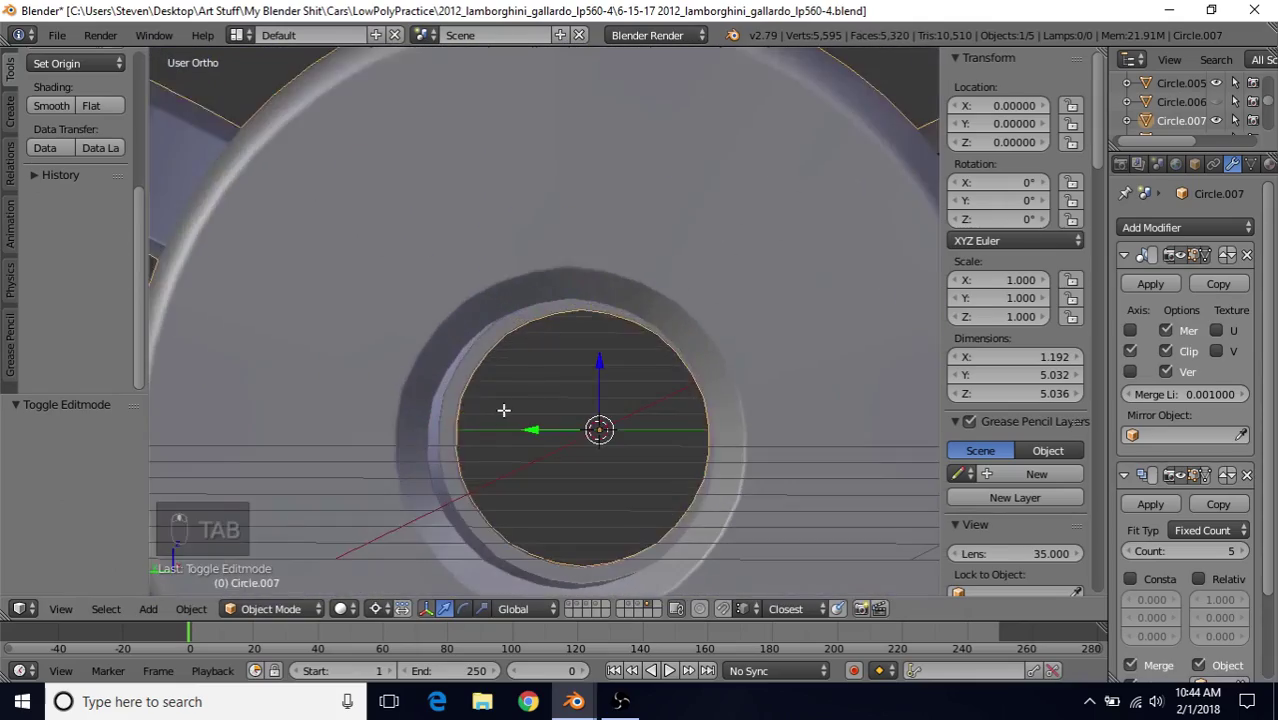
Select the narrow step ring's inset loop beside the innermost ring and slide it toward their shared corner by a factor of 0.430
key(Tab)
scroll(485, 379, up, 6)
scroll(481, 372, up, 5)
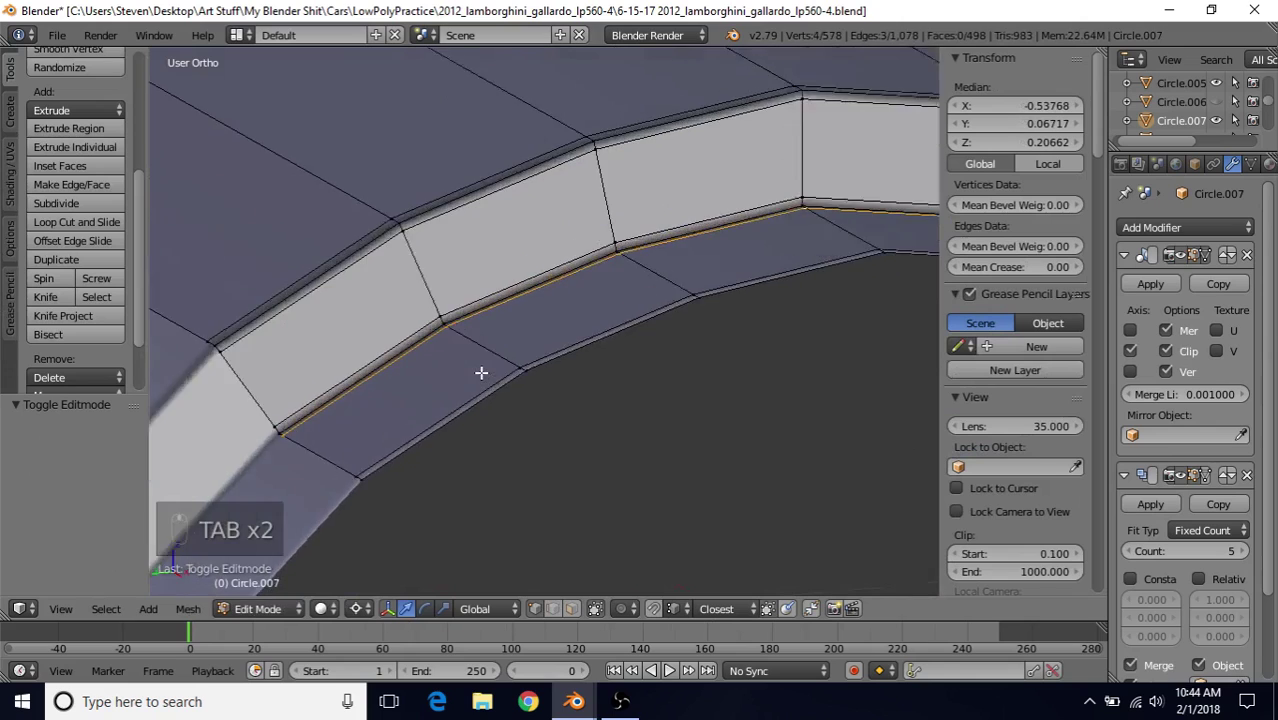
middle_drag(472, 331, 562, 335)
alt+right_click(489, 265)
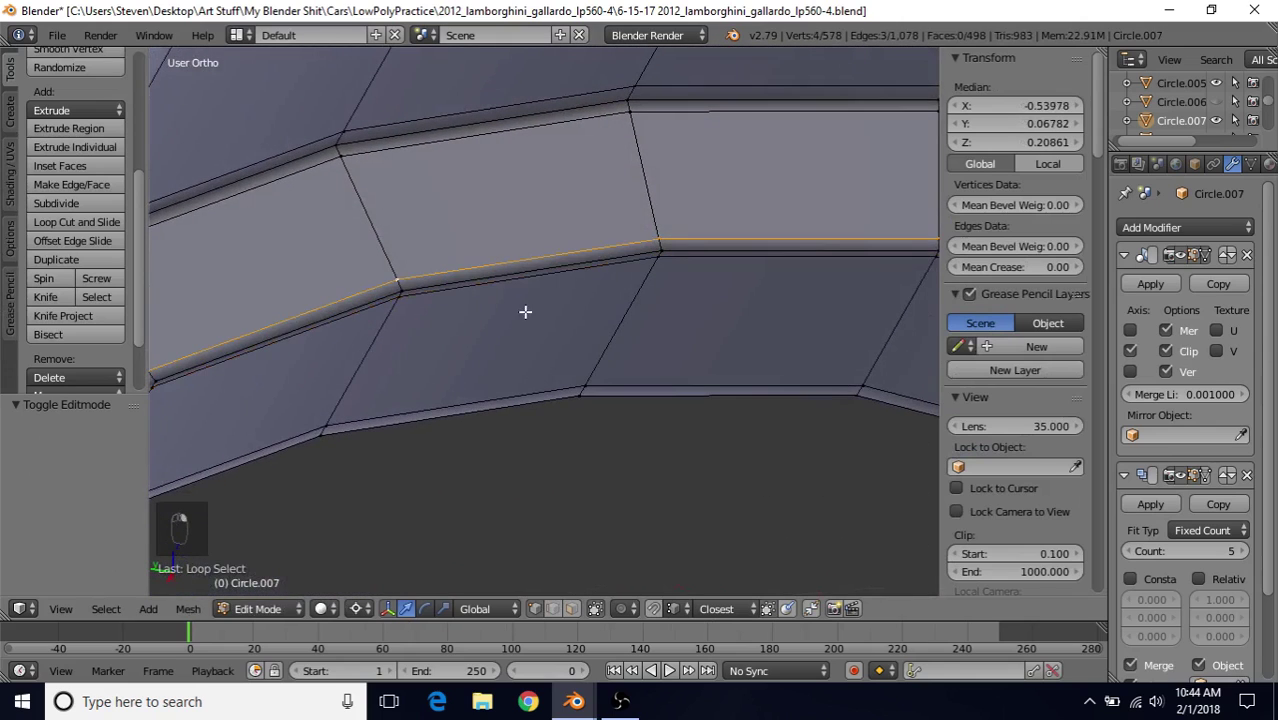
key(q)
click(537, 345)
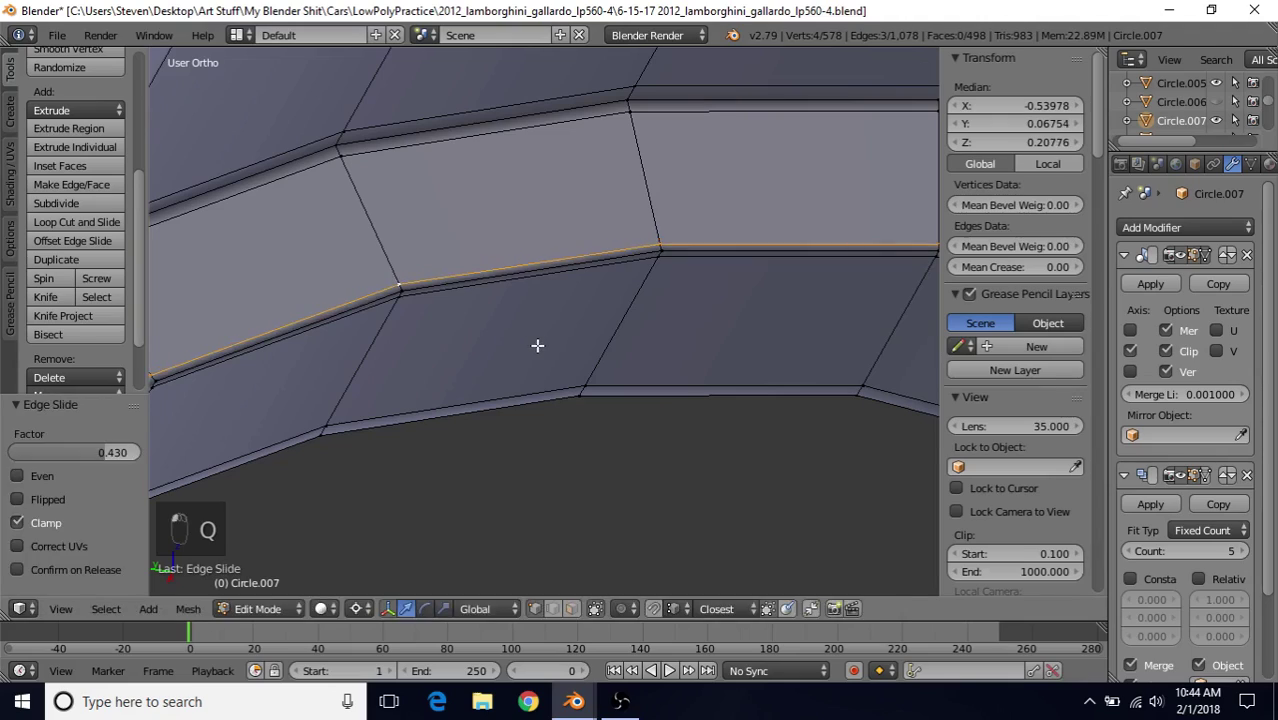
key(Tab)
scroll(533, 404, down, 8)
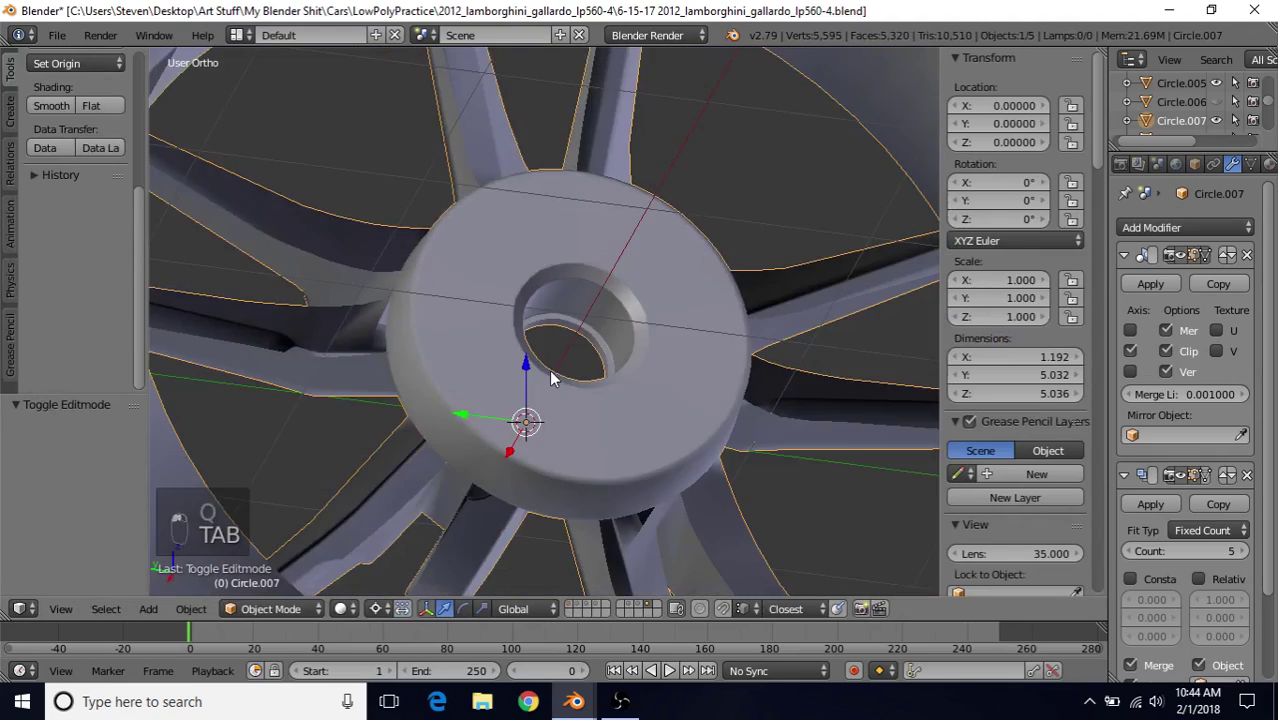
Inspect the hub in Object Mode from several angles, and switch to the finished practice rim's file for comparison
middle_drag(550, 378, 893, 430)
middle_drag(750, 355, 537, 378)
mouse_move(574, 701)
click(467, 625)
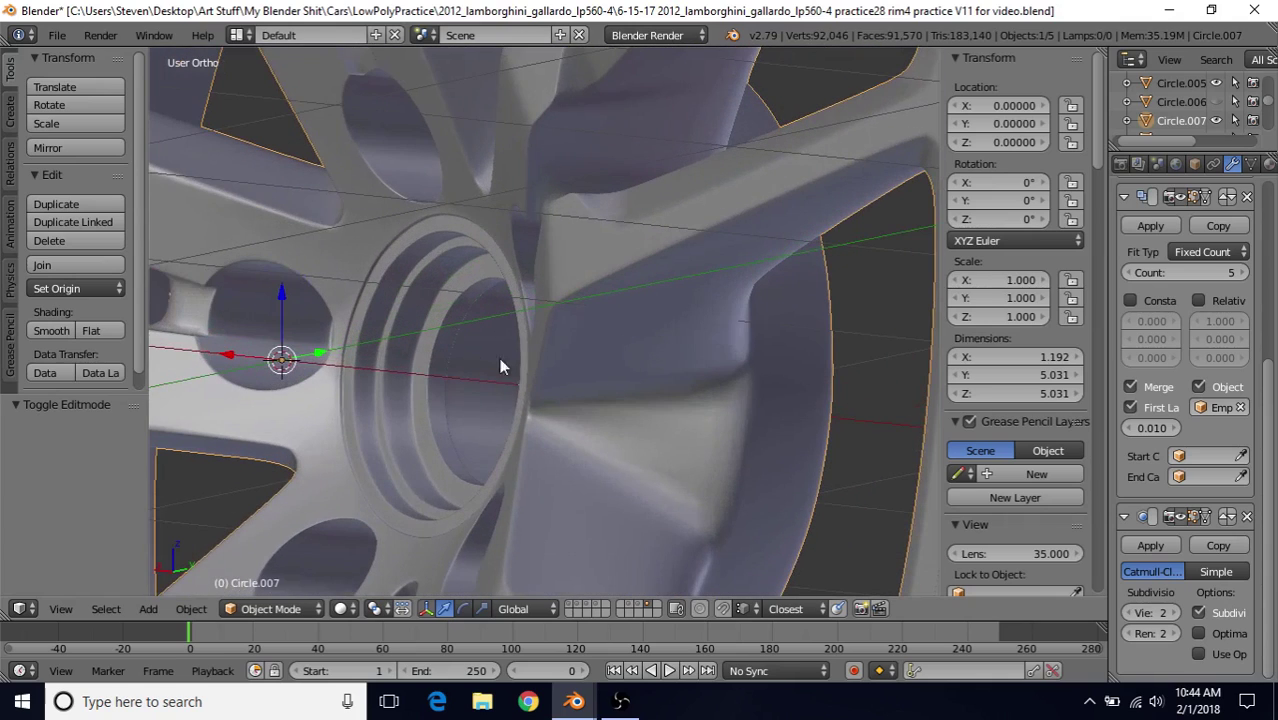
Switch from the practice rim's file back to the working rim file and save it
middle_drag(447, 397, 485, 308)
mouse_move(574, 701)
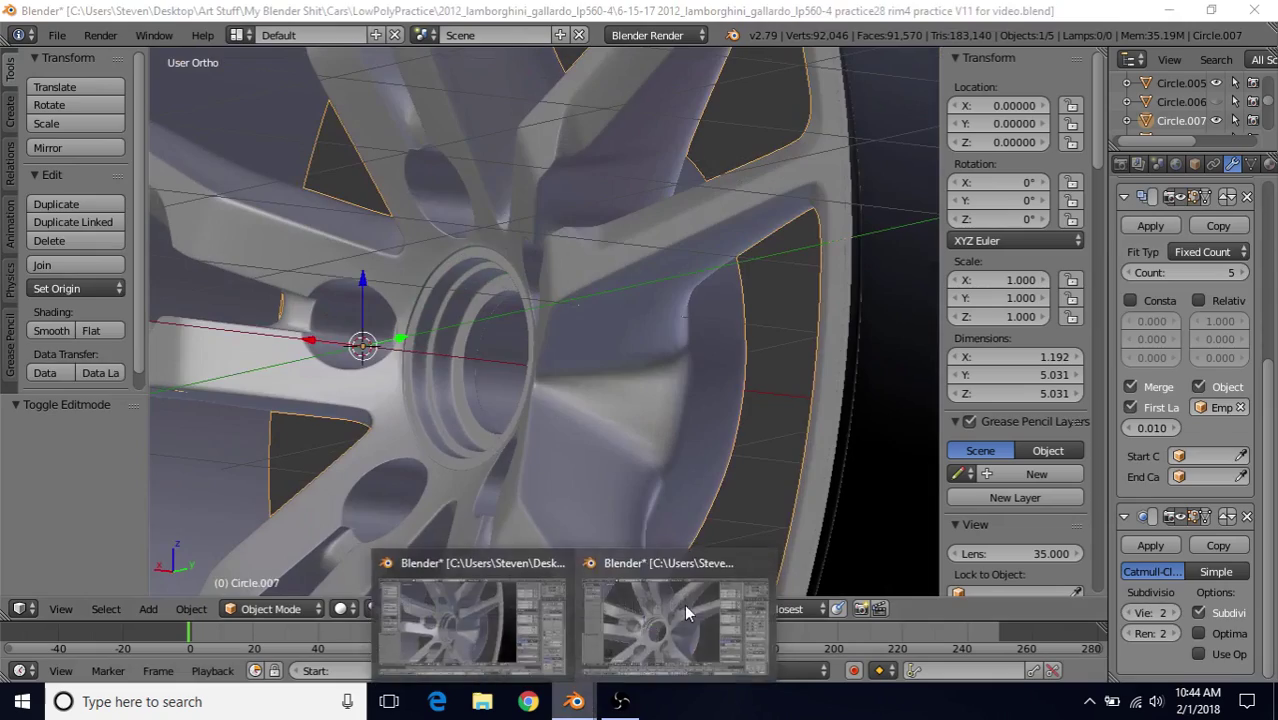
click(674, 612)
middle_drag(592, 459, 578, 332)
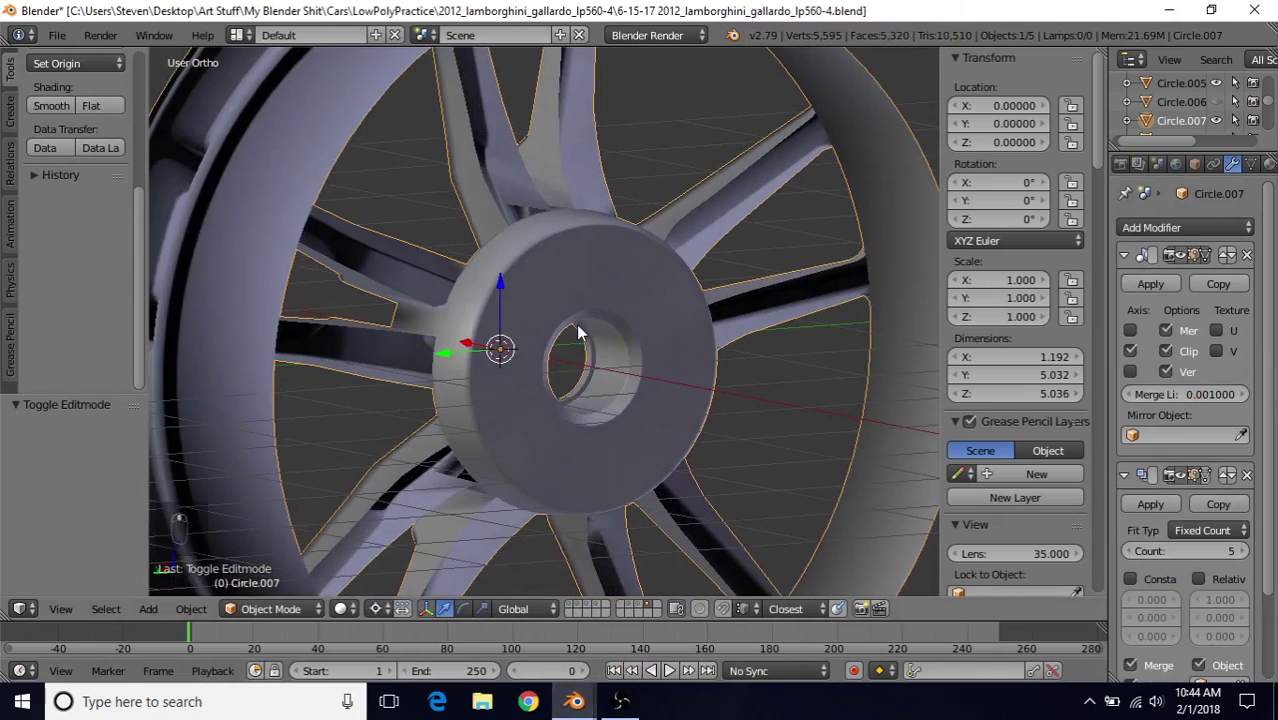
click(57, 35)
click(86, 178)
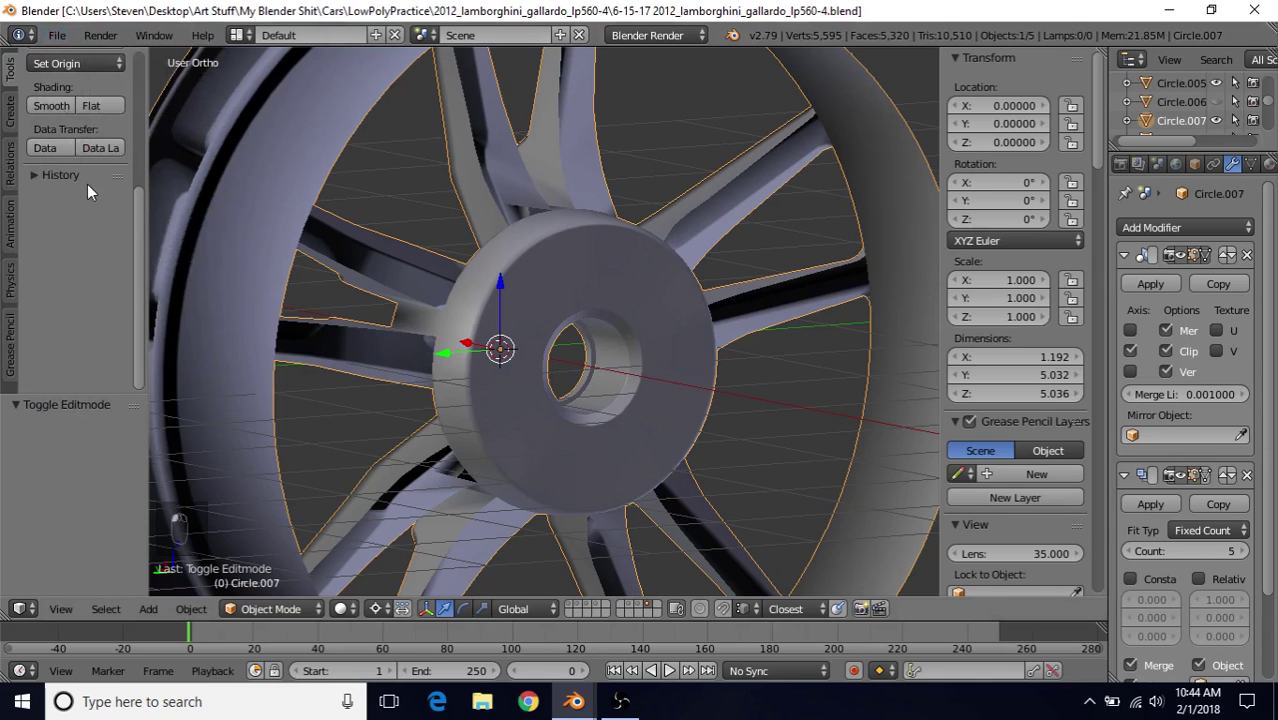
Look over the working hub's back face, and switch to the practice rim's file to examine its bolt-hole mesh in Edit Mode
scroll(584, 296, down, 3)
middle_drag(608, 297, 571, 286)
scroll(560, 310, up, 5)
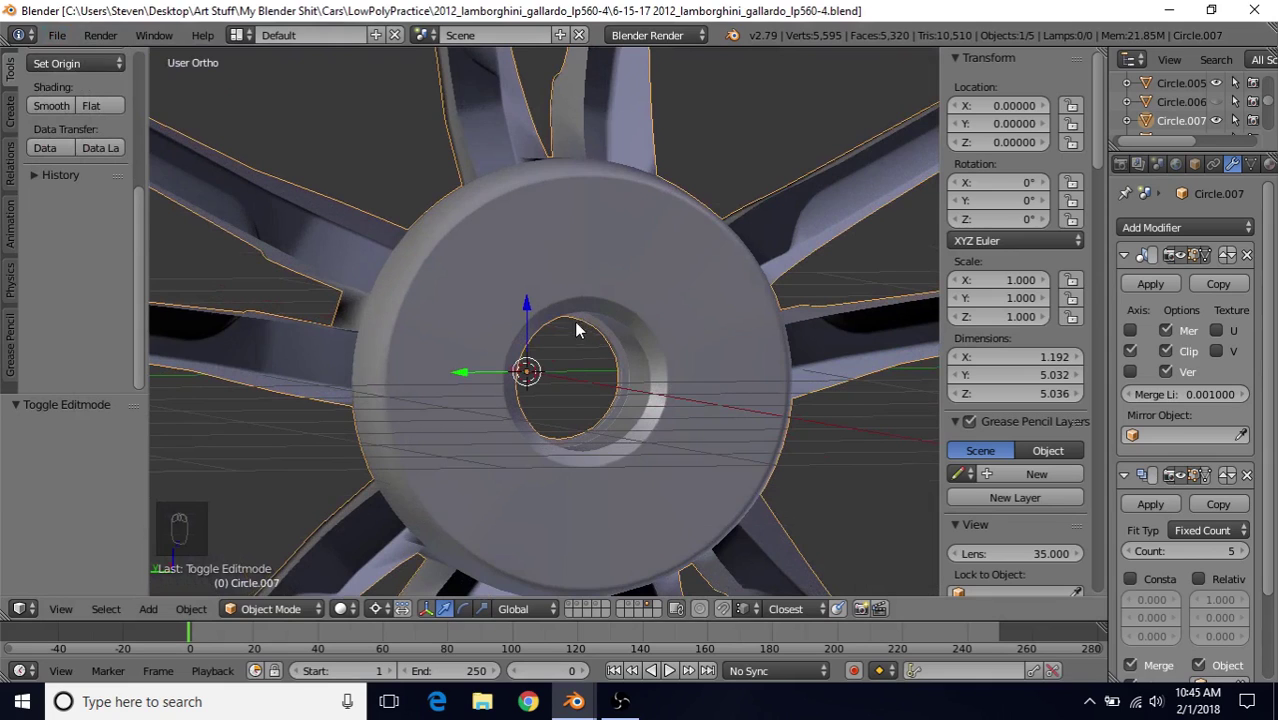
middle_drag(580, 323, 558, 166)
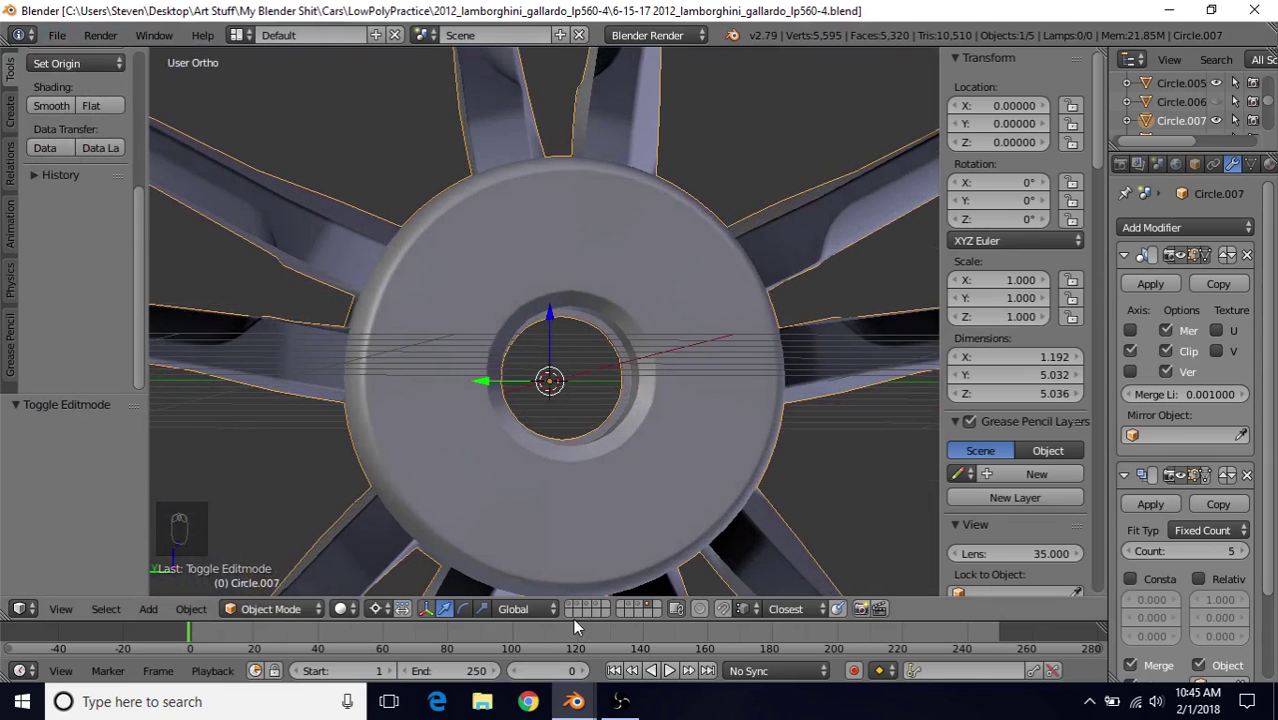
mouse_move(574, 701)
click(547, 638)
middle_drag(560, 560, 491, 297)
scroll(559, 297, up, 3)
key(Tab)
scroll(500, 298, up, 3)
shift+middle_drag(553, 342, 531, 512)
scroll(536, 474, up, 4)
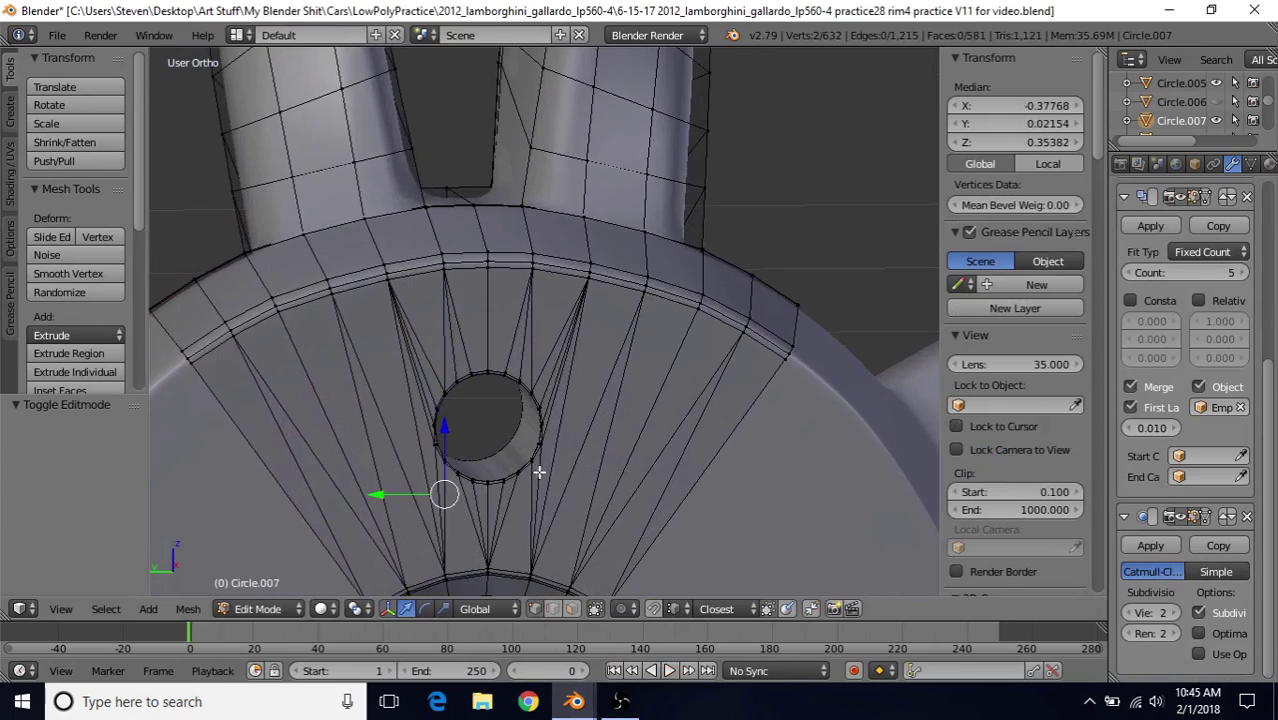
Examine from several angles how the practice hub's back face connects its bolt hole to the outer rim and center bore
middle_drag(594, 357, 580, 327)
key(Tab)
scroll(504, 415, down, 4)
key(Tab)
scroll(582, 330, up, 2)
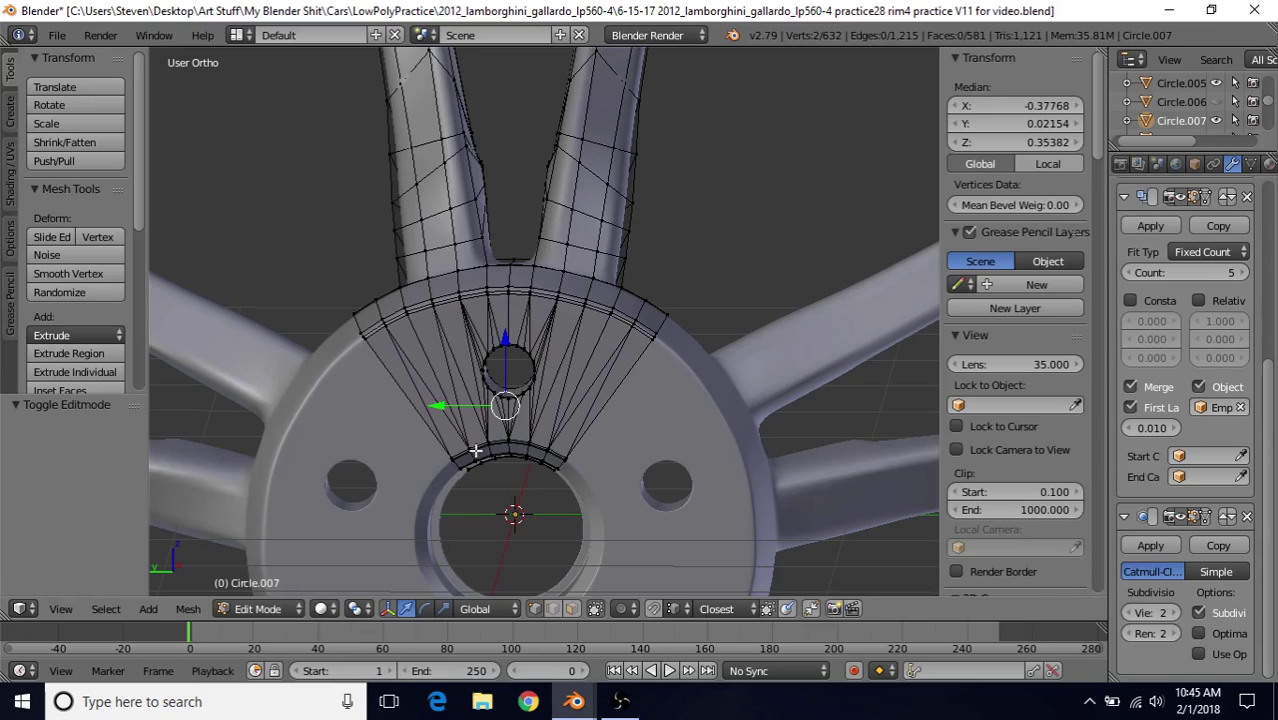
scroll(400, 375, up, 2)
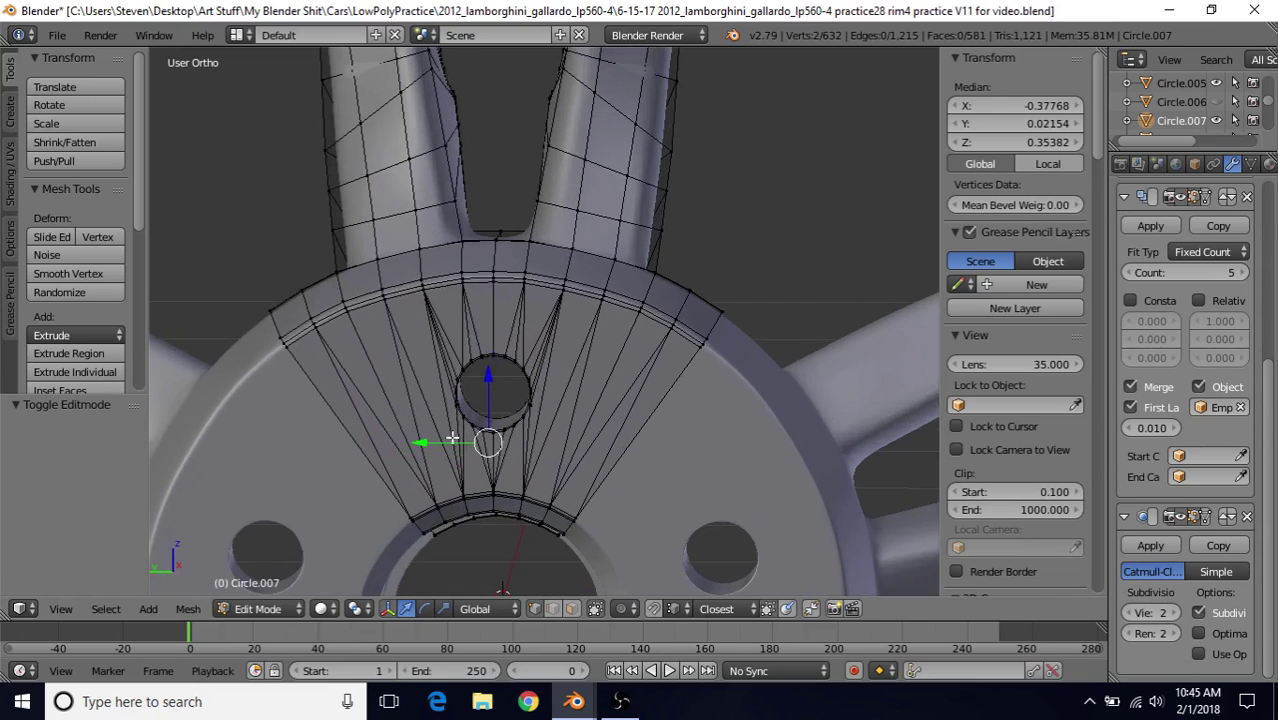
shift+middle_drag(578, 407, 593, 314)
scroll(542, 320, down, 2)
scroll(595, 318, up, 4)
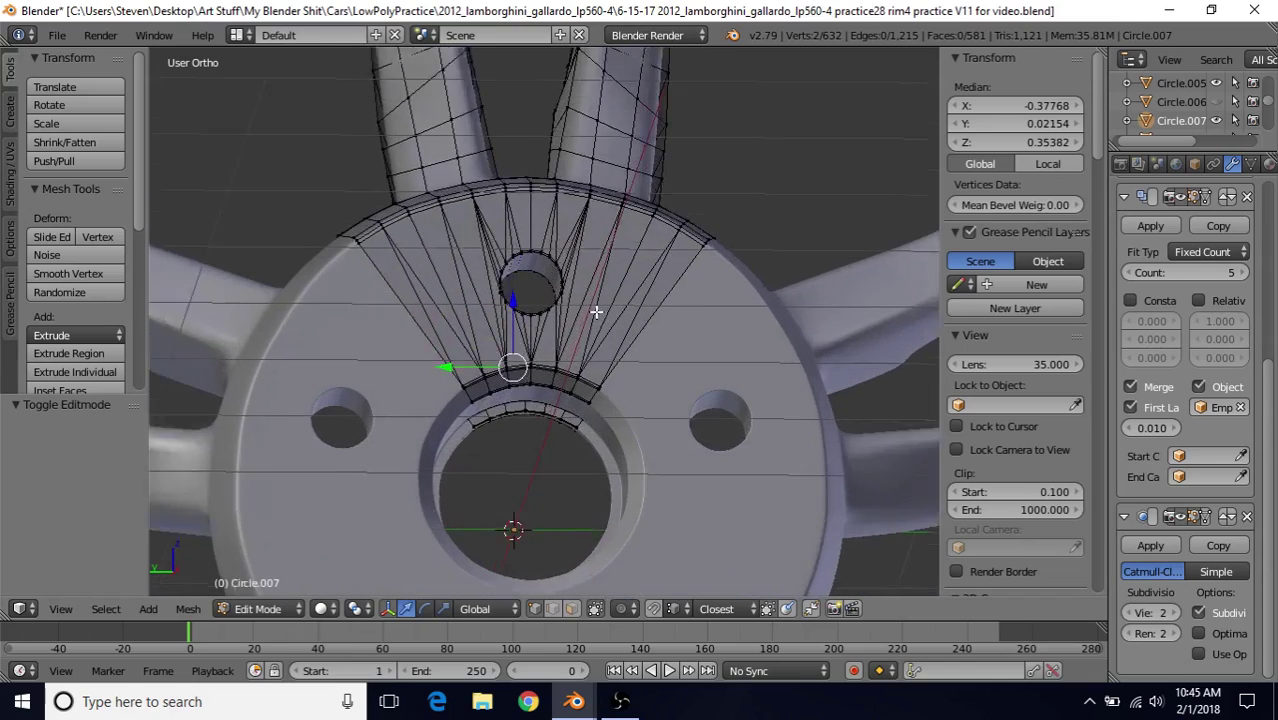
key(Tab)
middle_drag(575, 328, 600, 318)
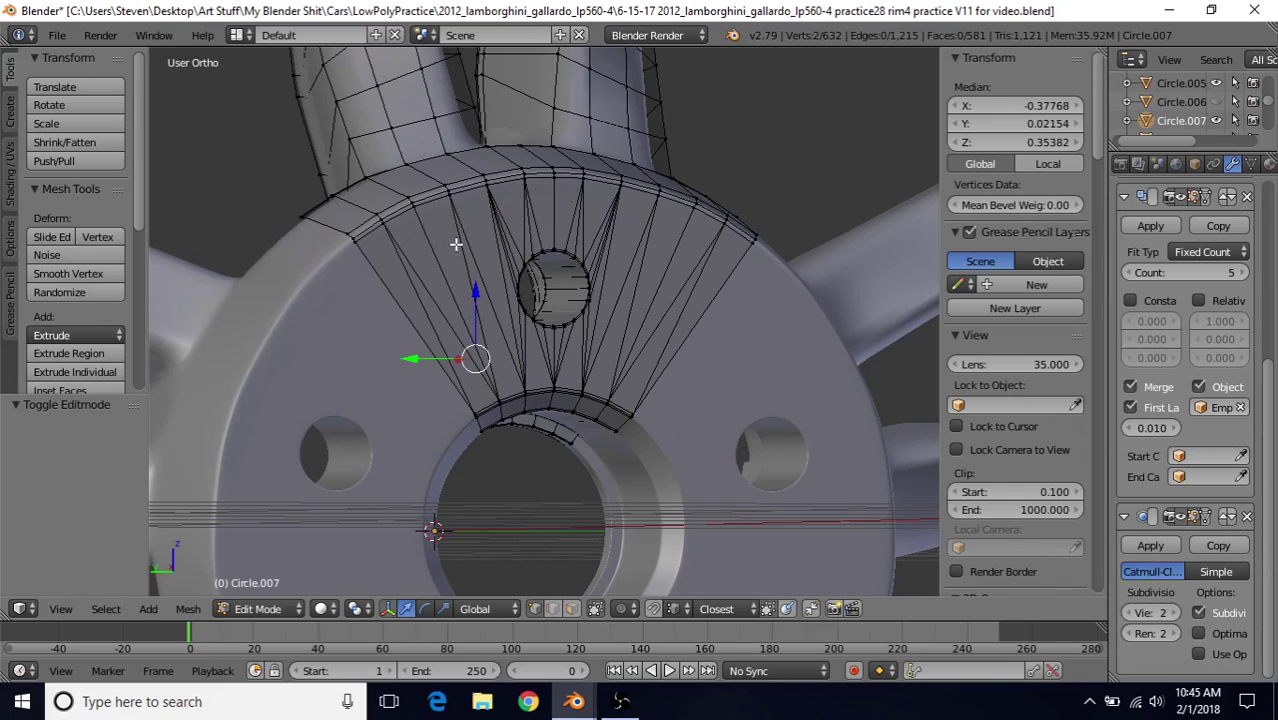
middle_drag(543, 372, 677, 361)
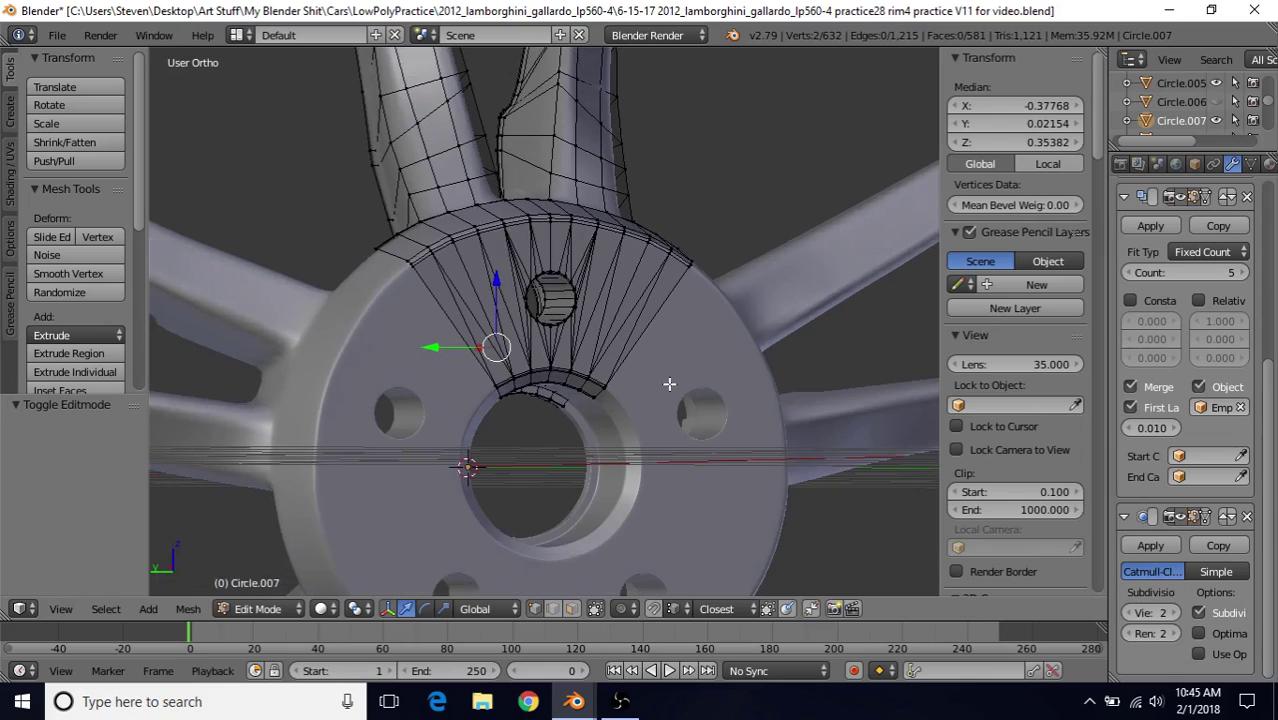
Return to the working rim file and select the edge loop at the rear end of the bolt-hole tube in Edit Mode
key(alt+Tab)
mouse_move(574, 700)
click(639, 624)
middle_drag(529, 236, 503, 227)
key(Tab)
middle_drag(556, 280, 647, 409)
mouse_move(564, 240)
middle_down()
mouse_move(582, 220)
mouse_move(631, 275)
mouse_move(600, 343)
mouse_move(674, 331)
middle_up()
key(z)
alt+right_click(613, 323)
key(z)
key(z)
middle_drag(488, 346, 605, 365)
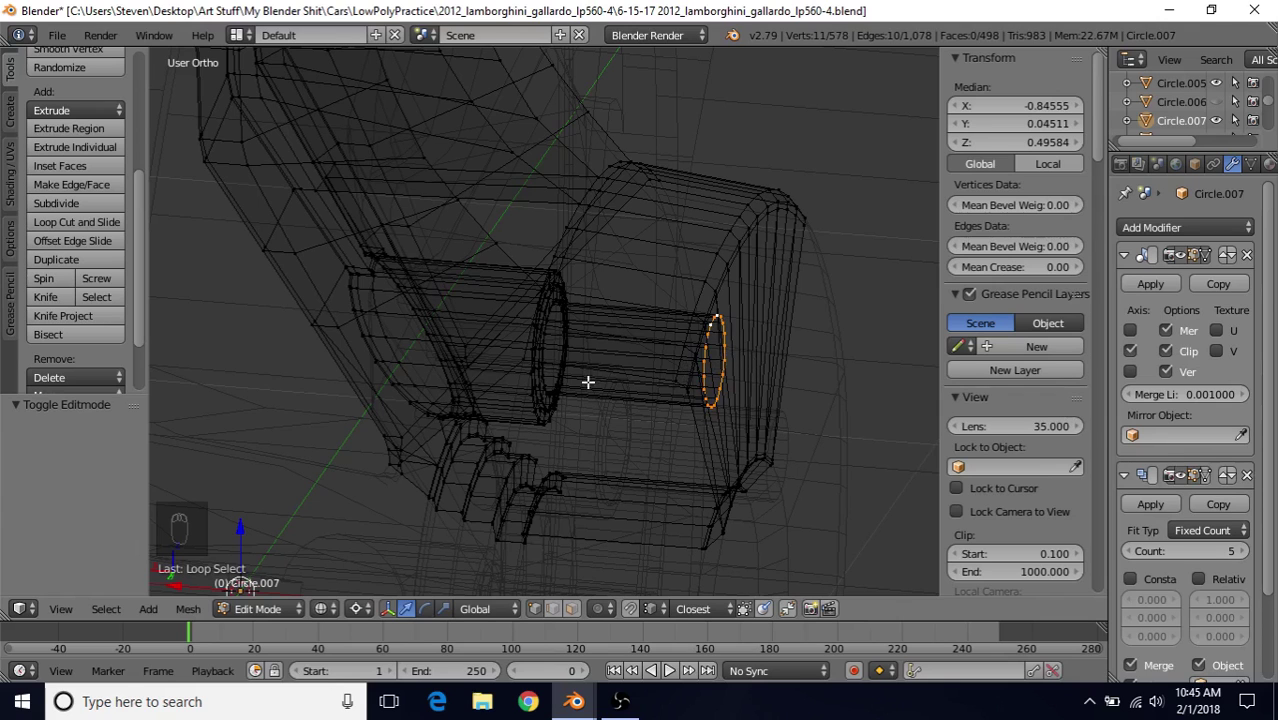
Duplicate the selected bolt-hole loop in place and switch the pivot point from the 3D cursor to the selection
key(z)
scroll(709, 408, up, 3)
key(z)
scroll(593, 434, down, 4)
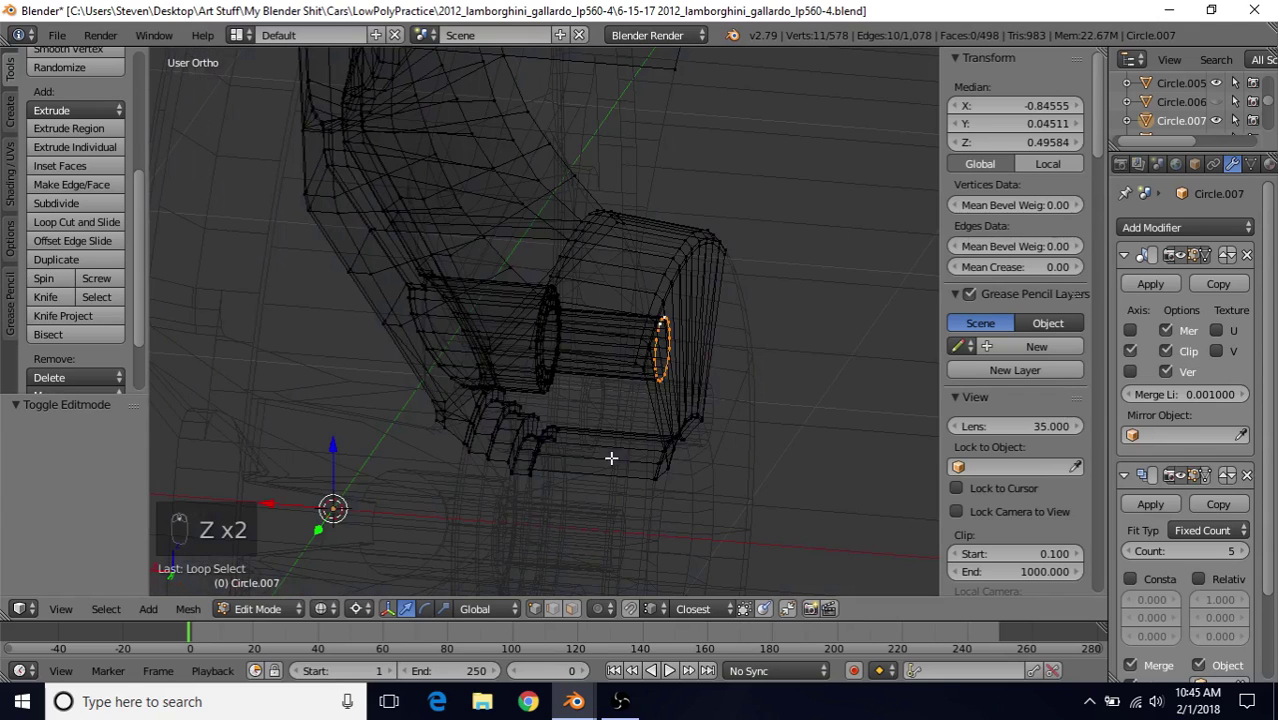
scroll(434, 448, up, 3)
middle_drag(482, 403, 499, 442)
key(shift+d)
right_click(572, 307)
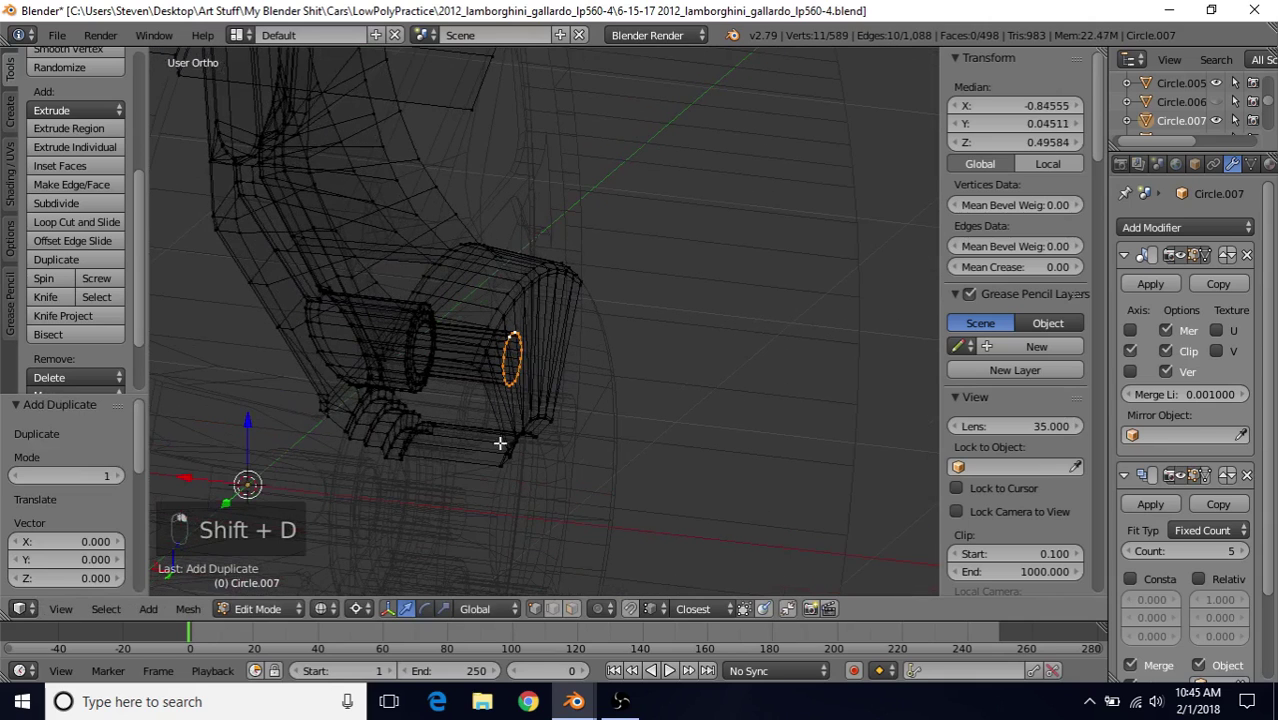
click(355, 612)
click(400, 526)
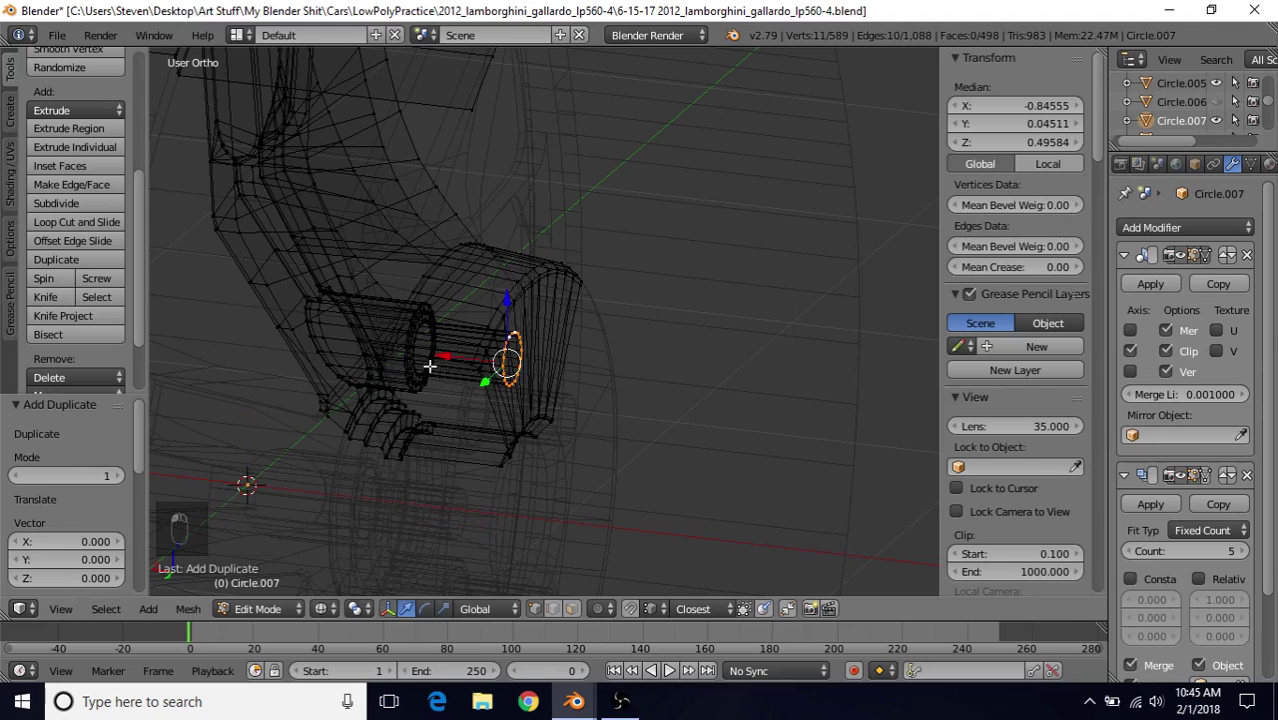
Move the duplicated loop along the X axis to just behind the hub's back face, at a median X of about -1.040
key(g)
key(x)
click(536, 366)
key(z)
middle_drag(536, 366, 535, 318)
key(g)
key(x)
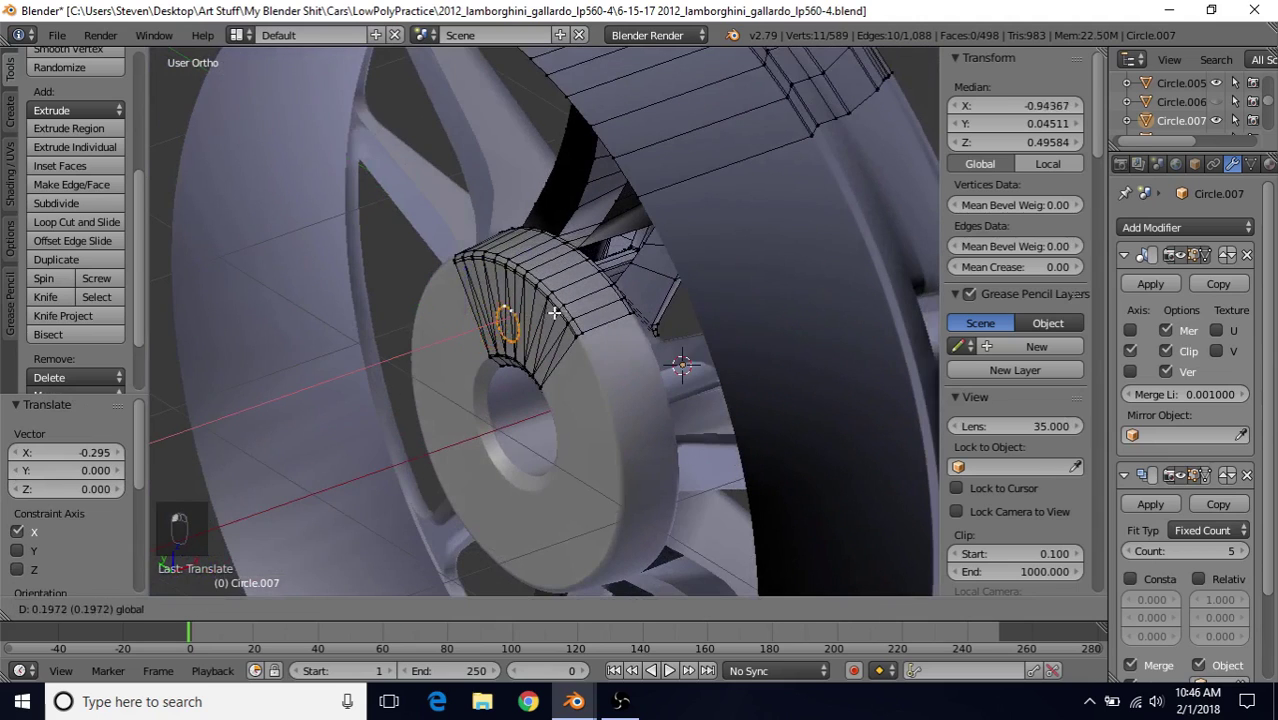
click(546, 315)
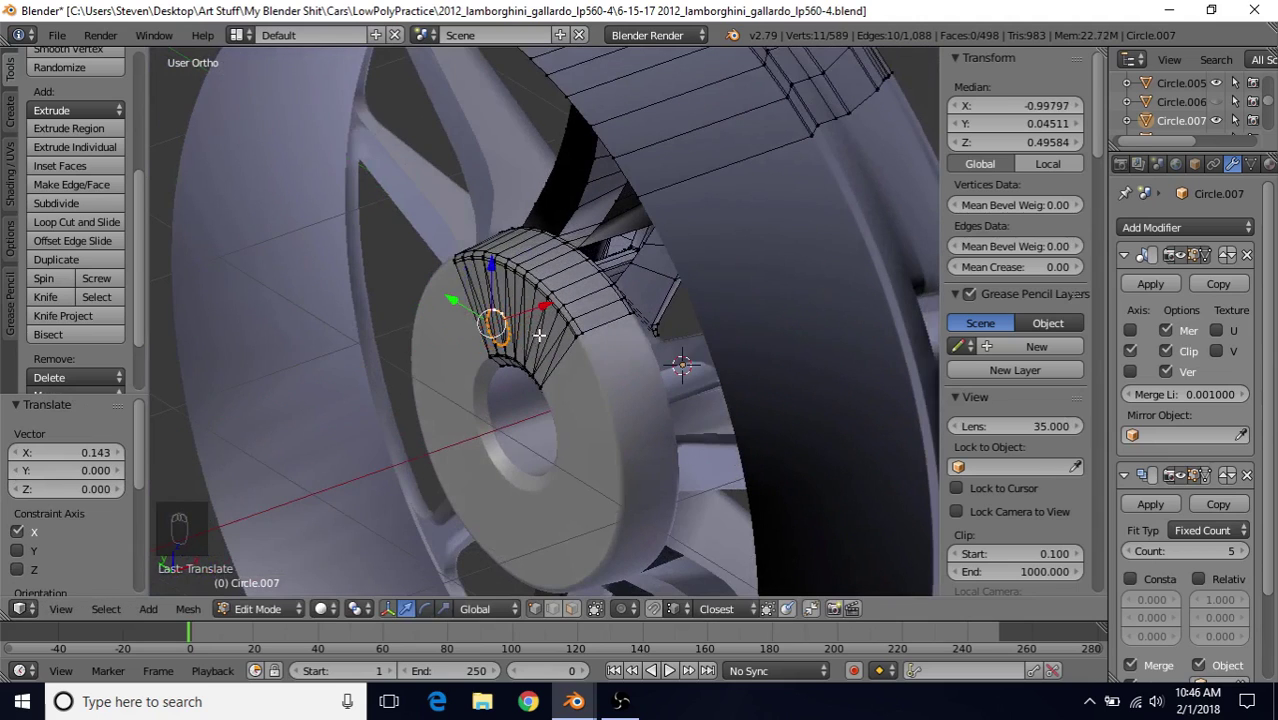
key(g)
key(x)
click(571, 307)
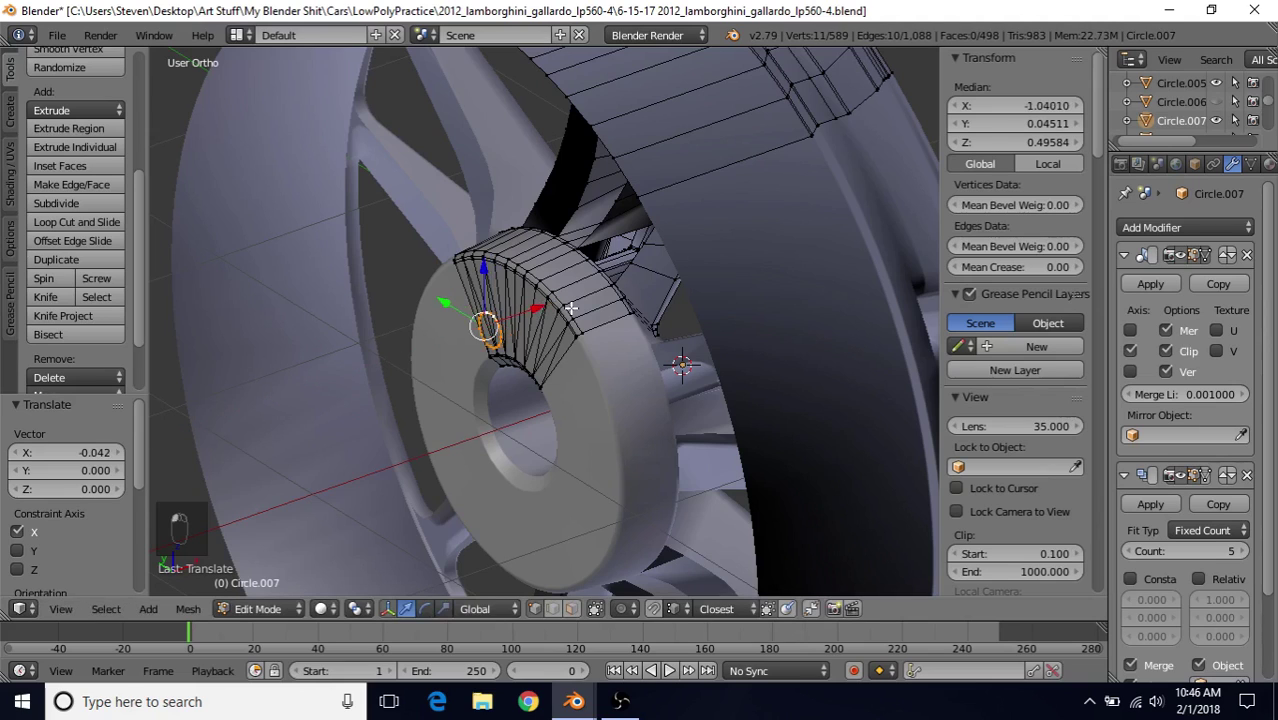
Separate the selected loop into its own object and return to Object Mode
key(p)
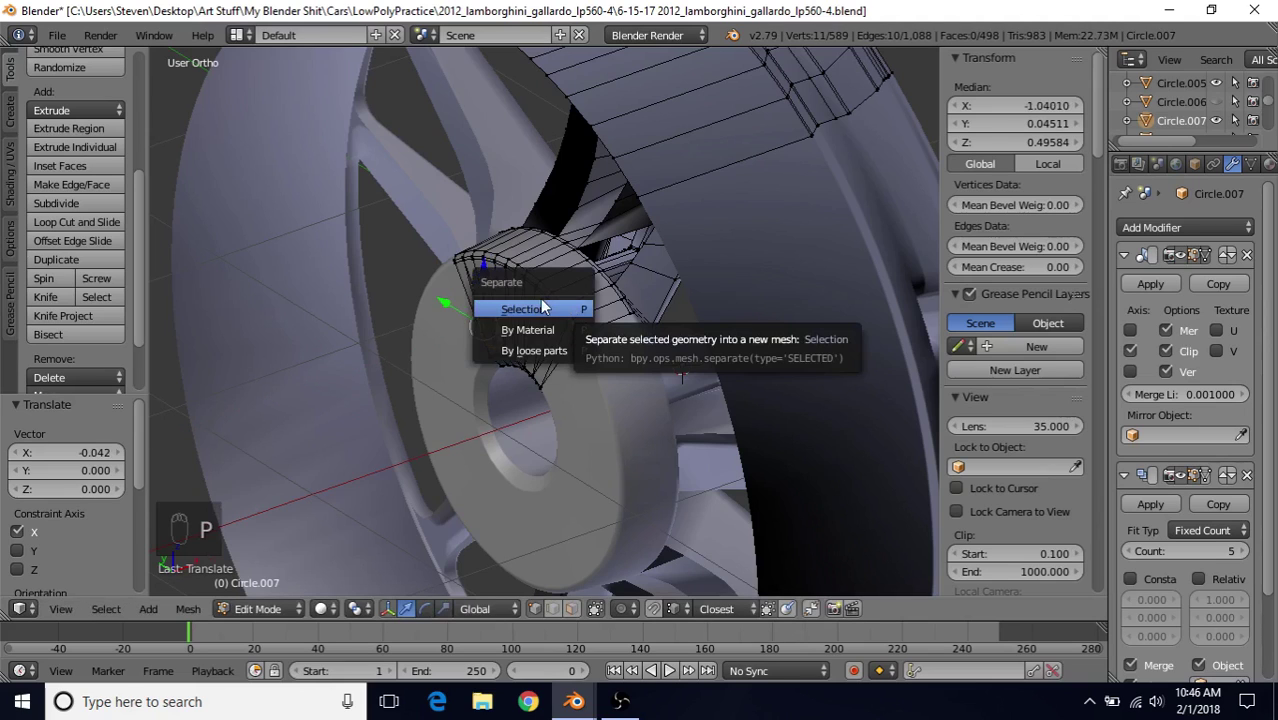
click(534, 312)
middle_drag(534, 312, 518, 357)
scroll(518, 357, up, 1)
key(Tab)
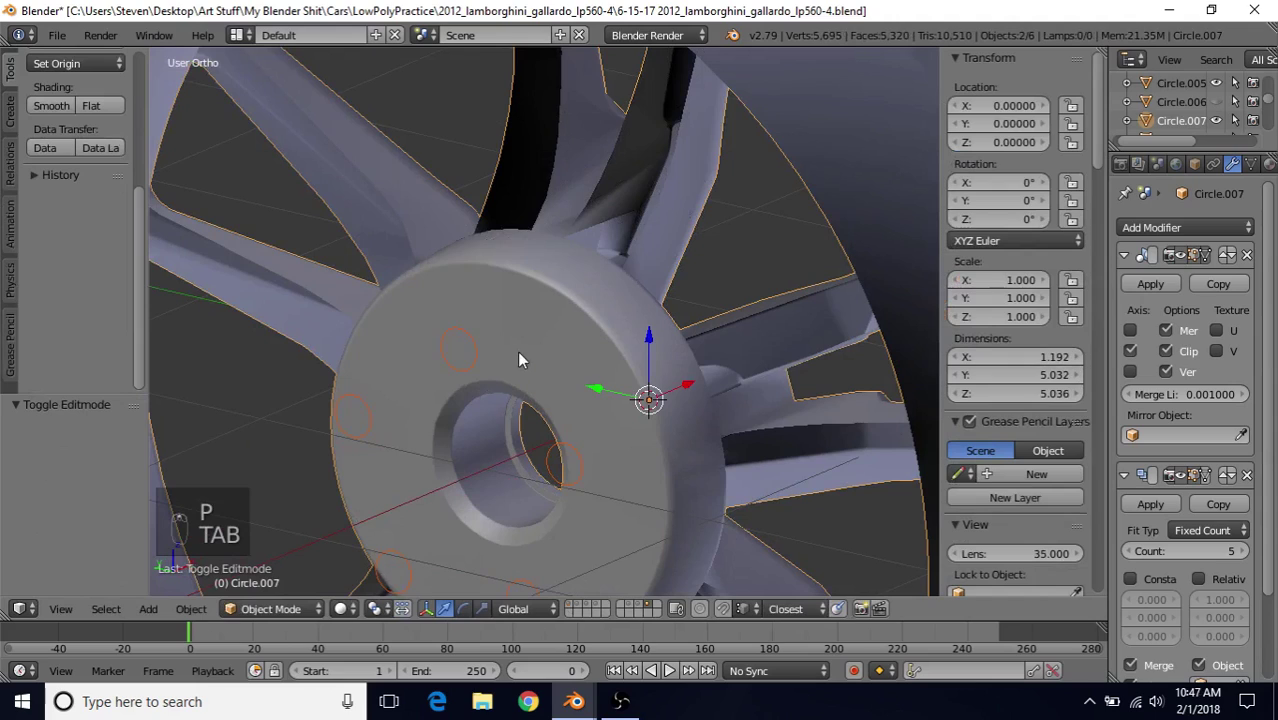
Select the separated circle object and remove its Mirror and Array modifiers
right_click(470, 338)
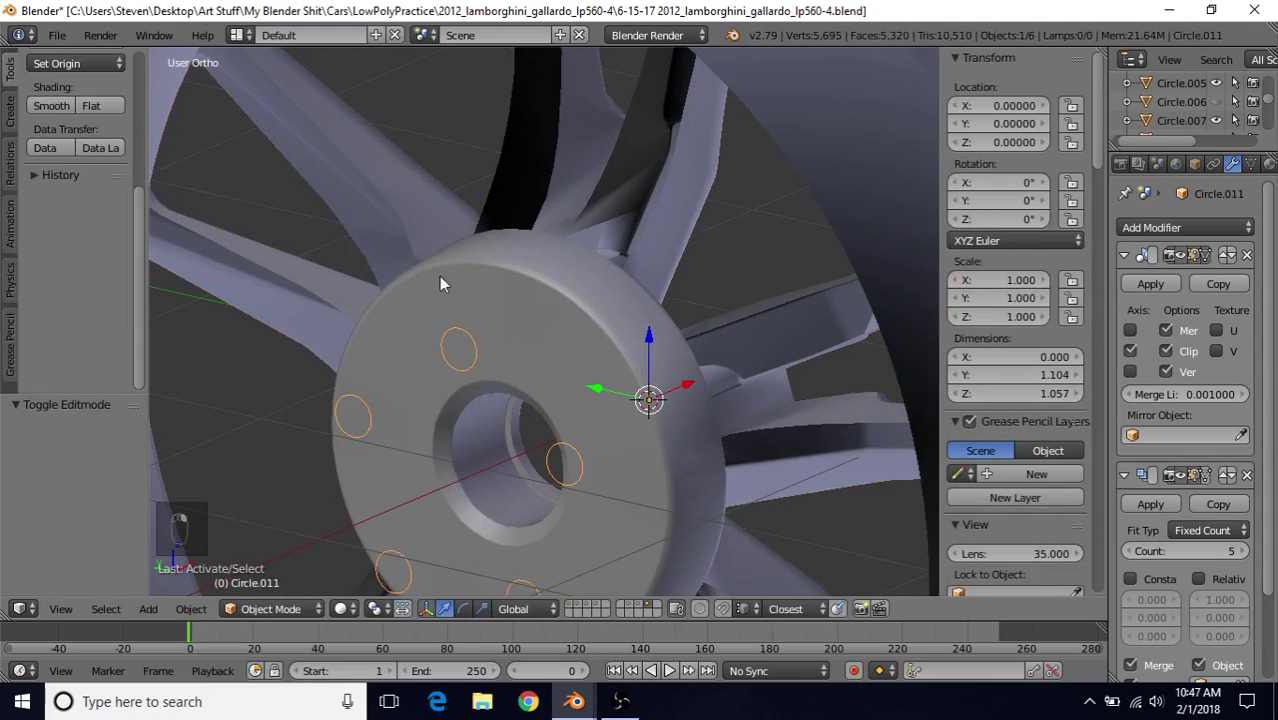
click(1246, 258)
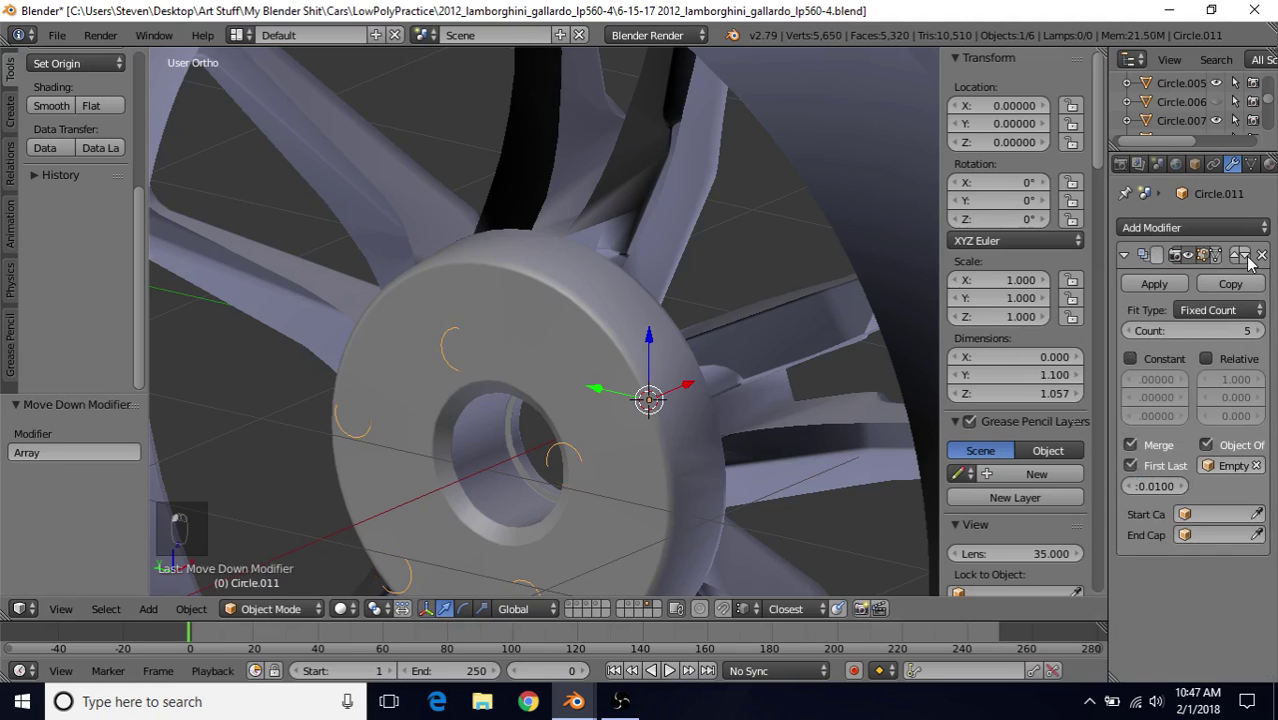
click(1260, 256)
middle_drag(566, 423, 613, 322)
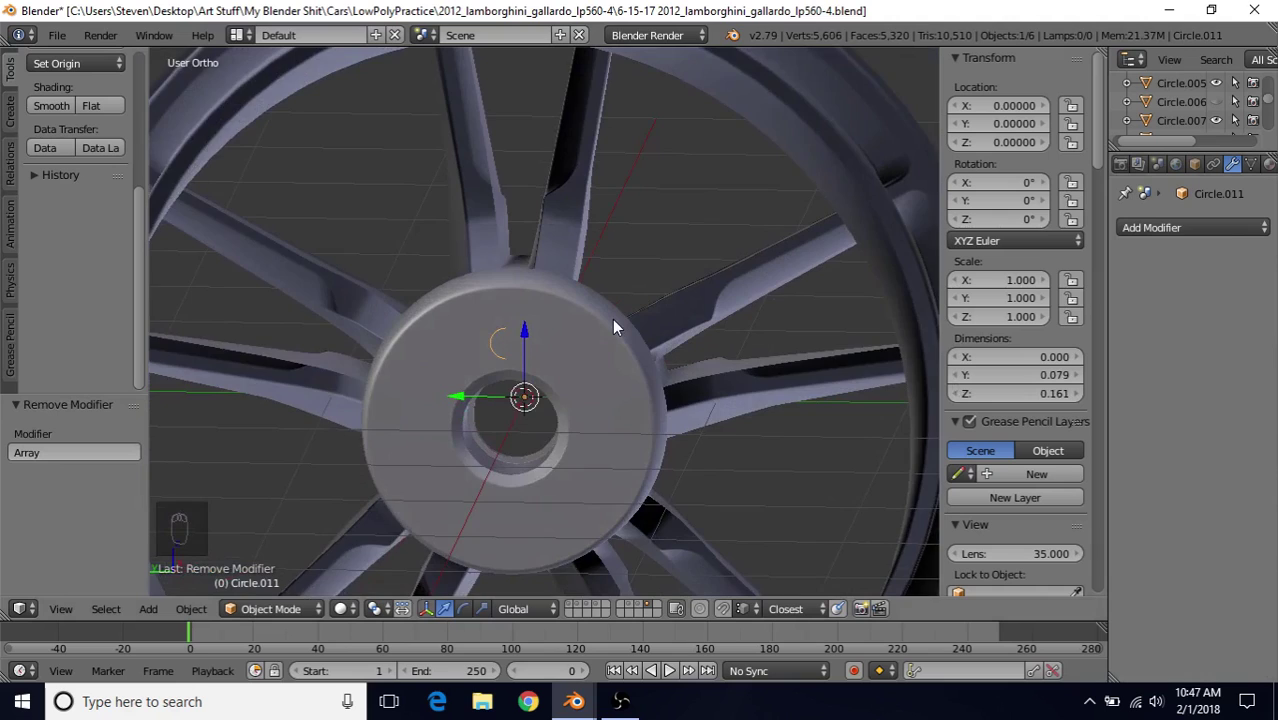
Inspect the separated half circle against the hub's back face in Edit Mode and Object Mode
scroll(612, 320, up, 3)
key(Tab)
key(Tab)
key(Tab)
key(Tab)
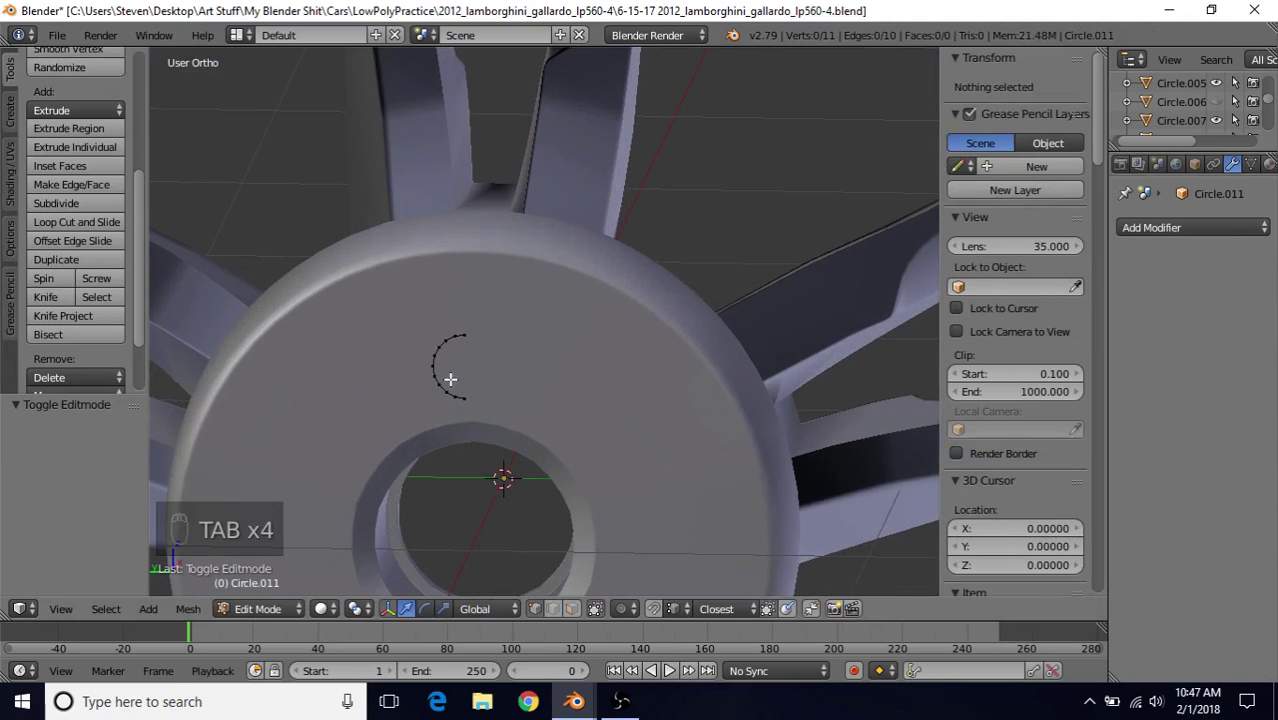
scroll(443, 392, down, 2)
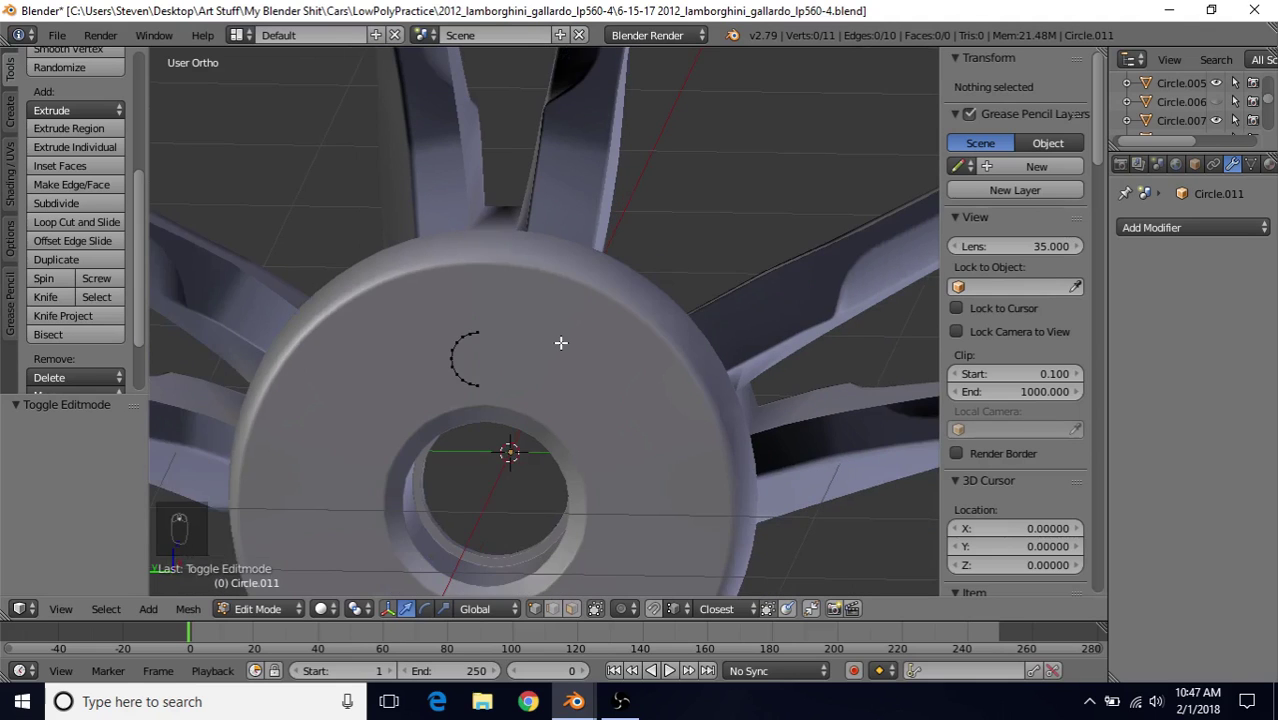
scroll(559, 345, down, 2)
key(Tab)
scroll(572, 314, up, 2)
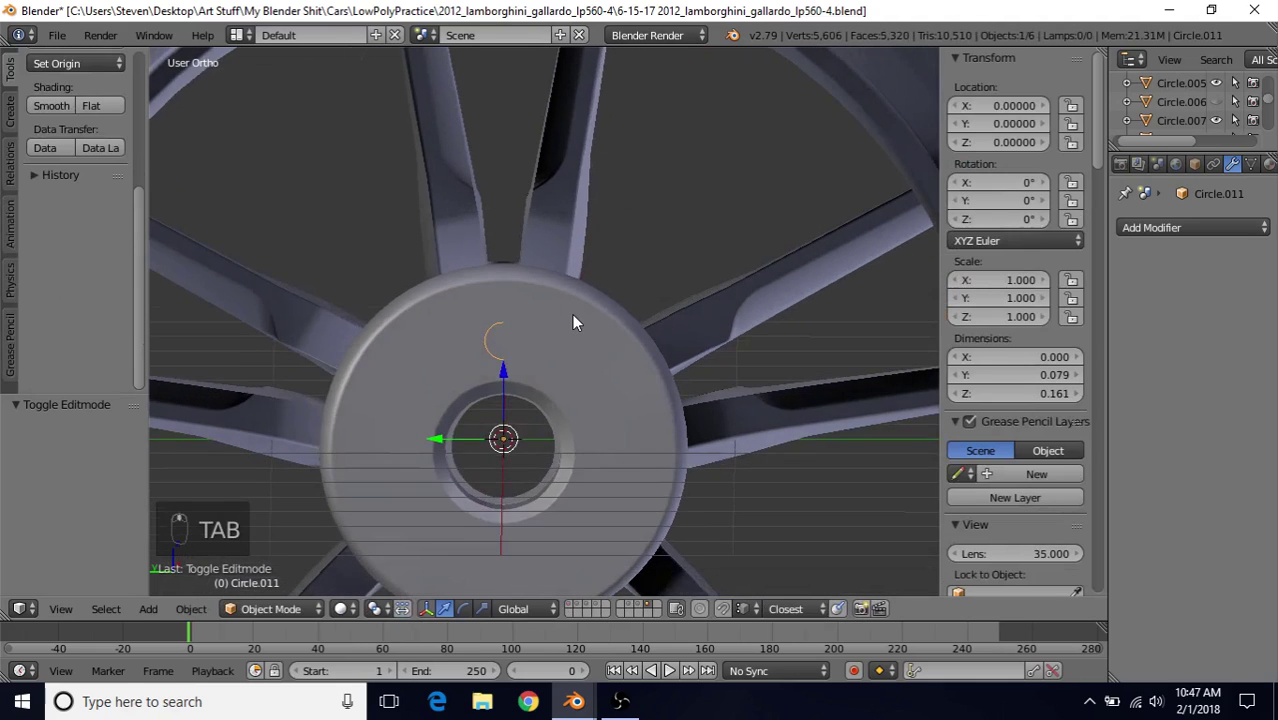
middle_drag(568, 314, 489, 380)
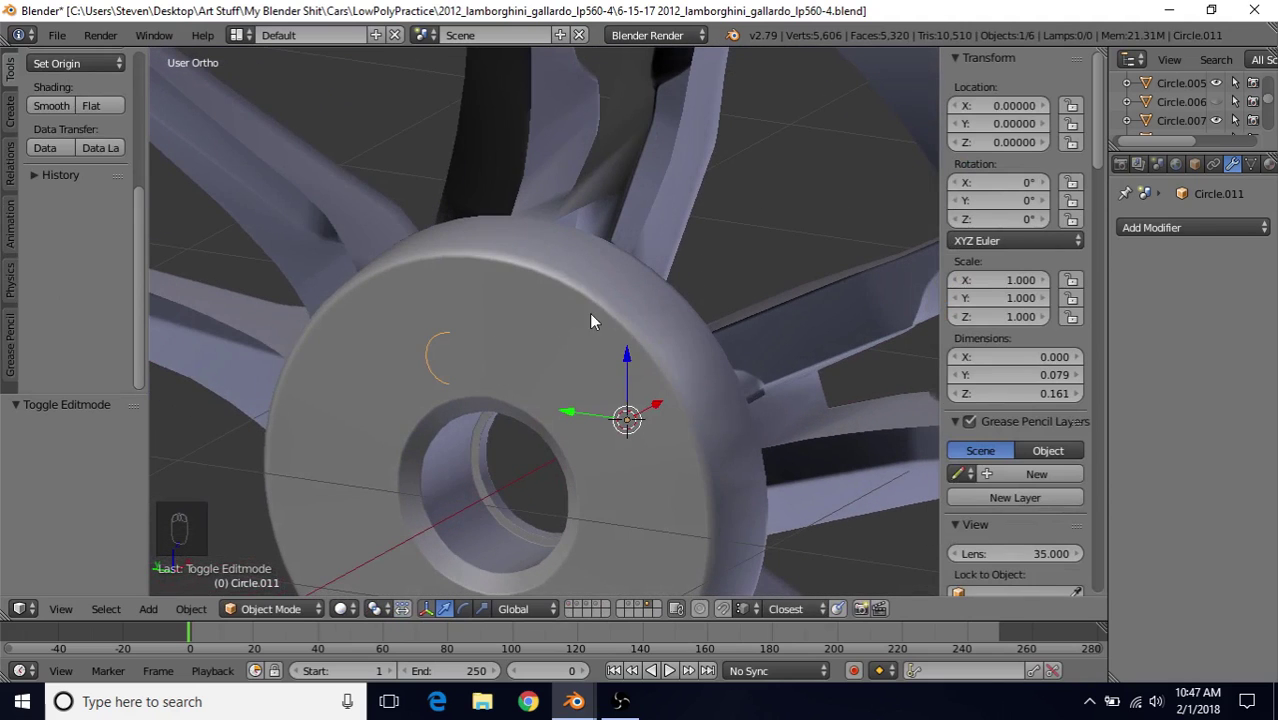
middle_drag(517, 340, 573, 317)
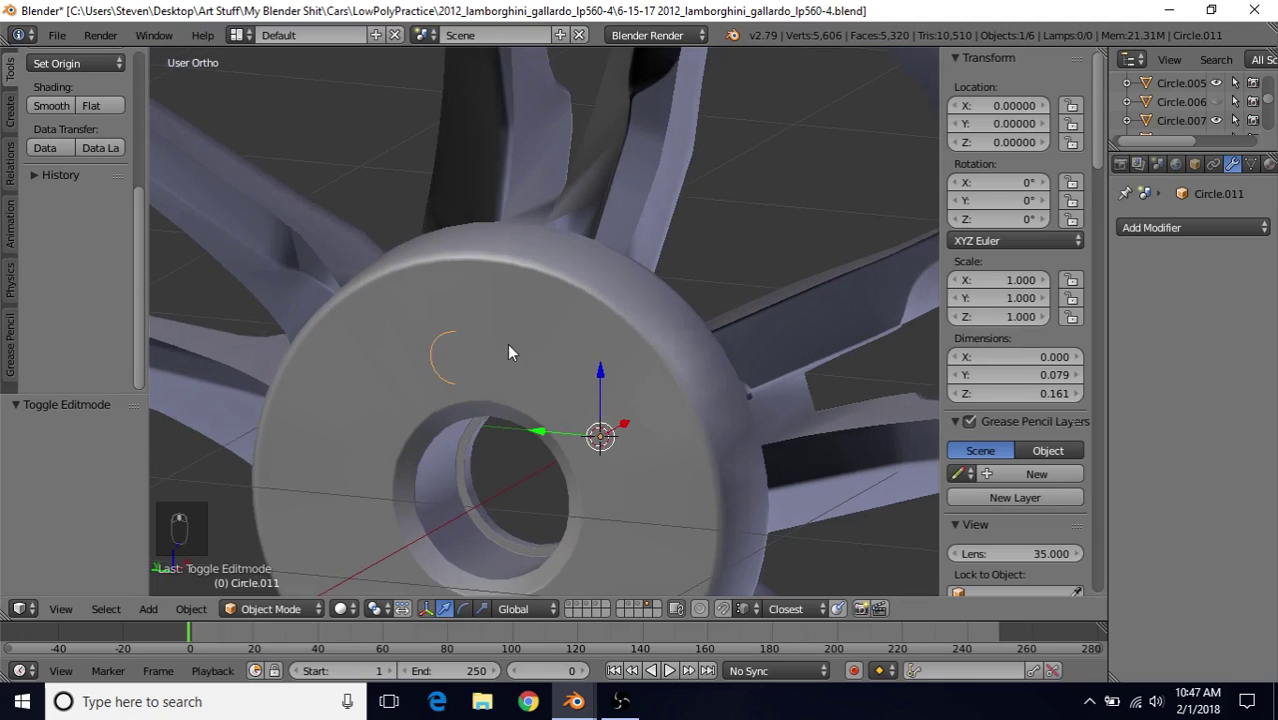
middle_drag(513, 351, 535, 373)
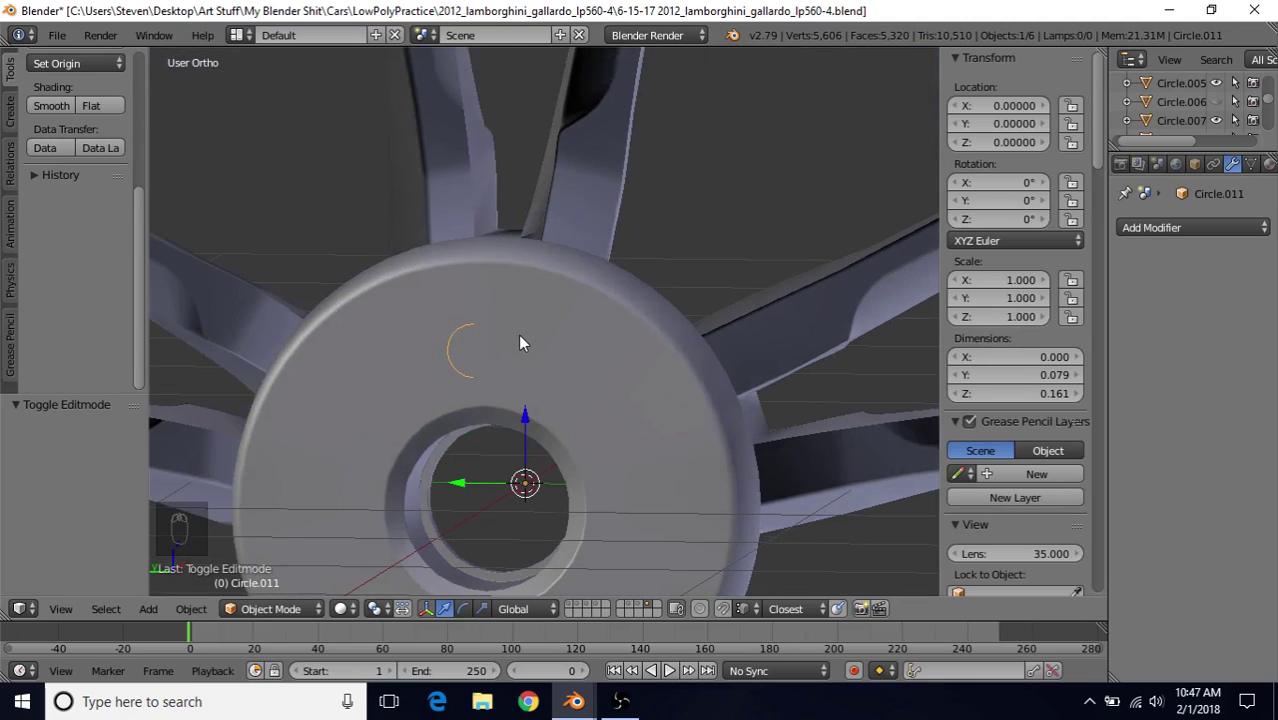
Add the rim to the selection and, in Edit Mode from the left view, Knife Project the half circle onto the hub's back face
right_click(558, 290)
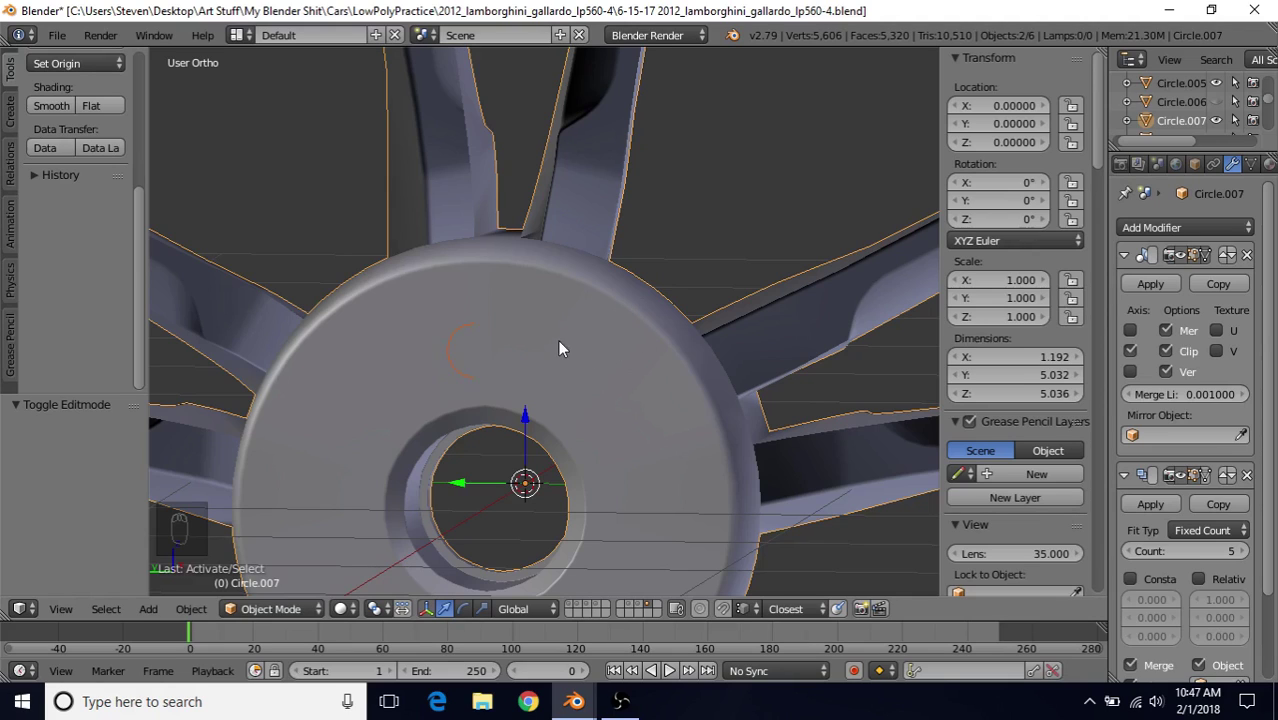
key(Tab)
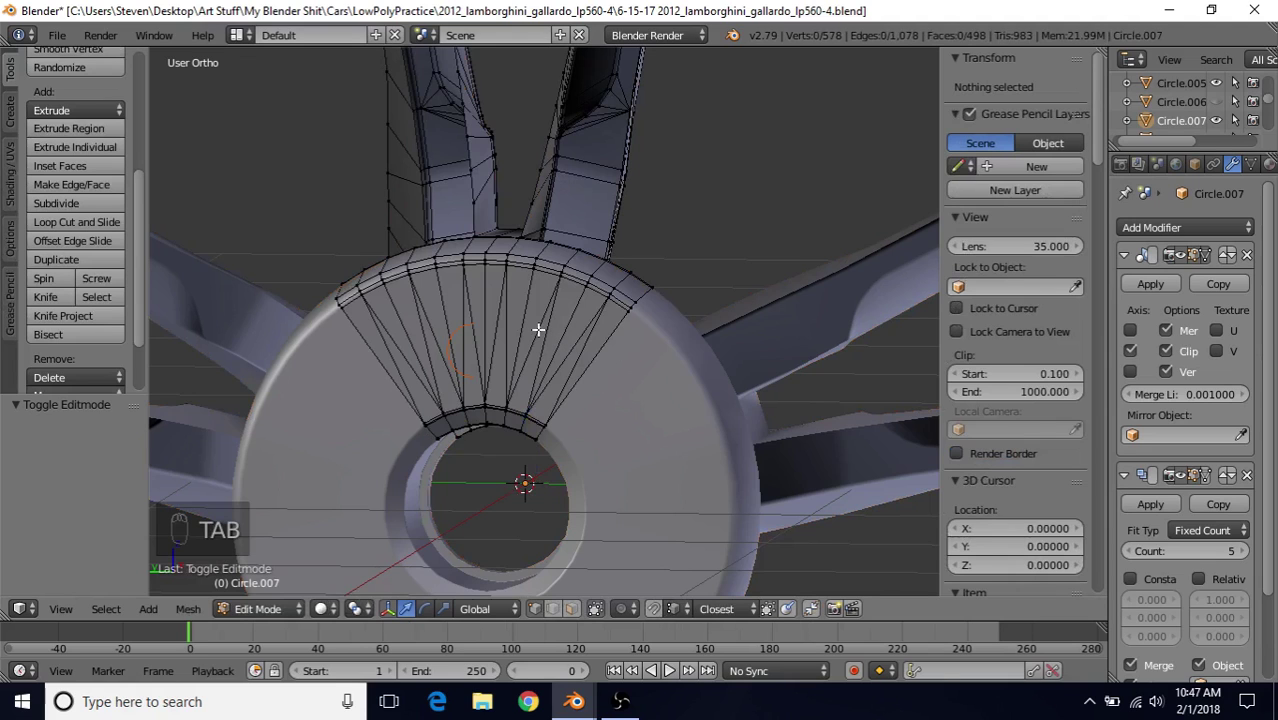
key(ctrl+KP_3)
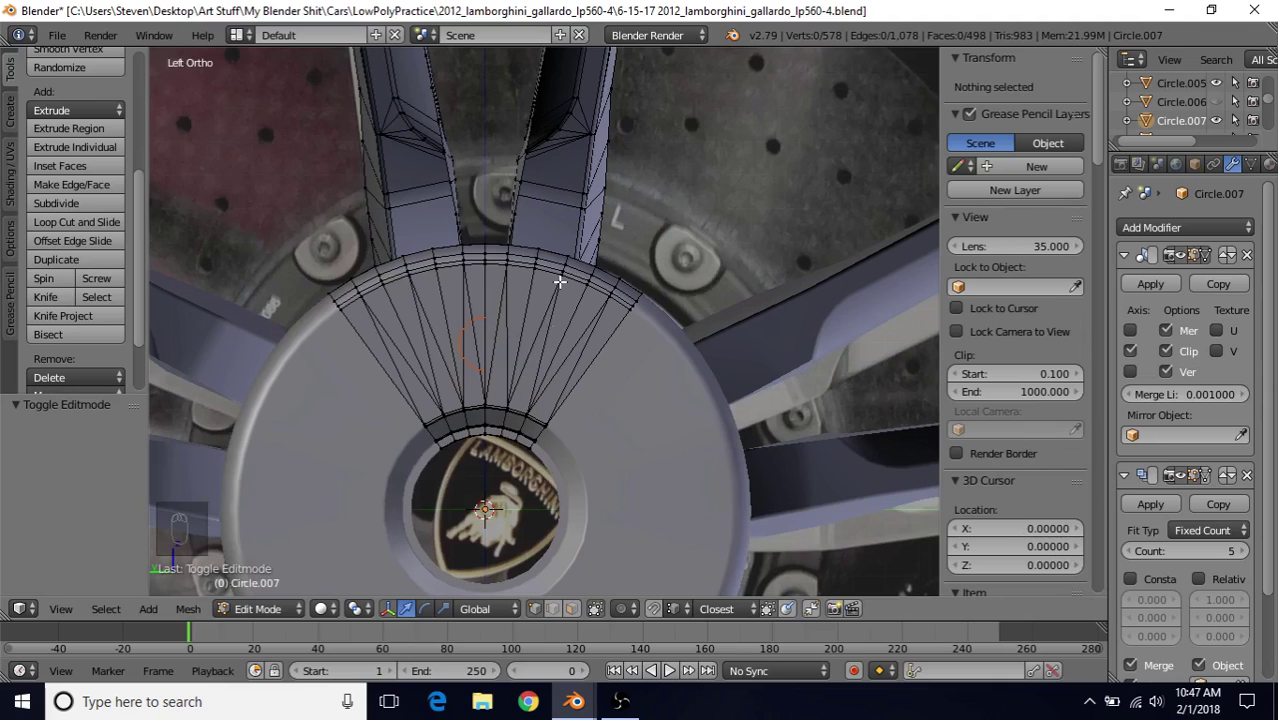
click(67, 317)
scroll(468, 350, up, 4)
shift+middle_drag(474, 330, 526, 290)
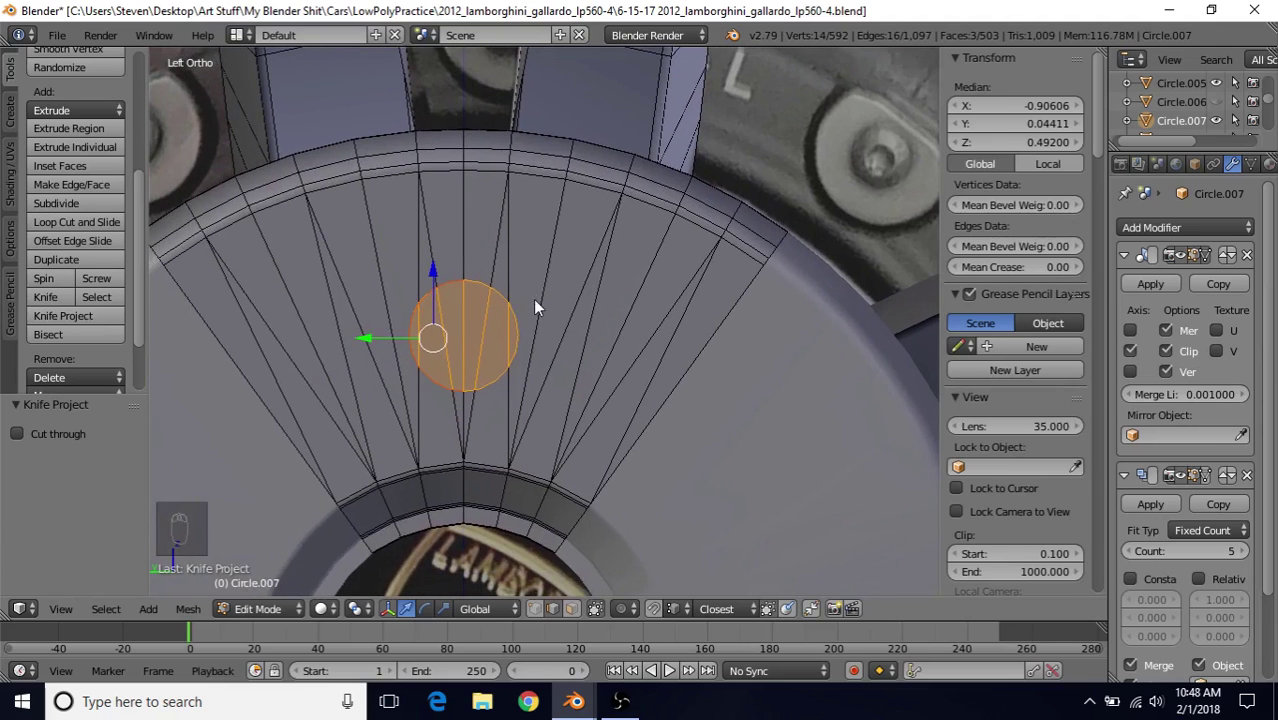
Return to Object Mode and delete the separated half-circle object used as the knife cutter
key(Tab)
scroll(404, 340, down, 2)
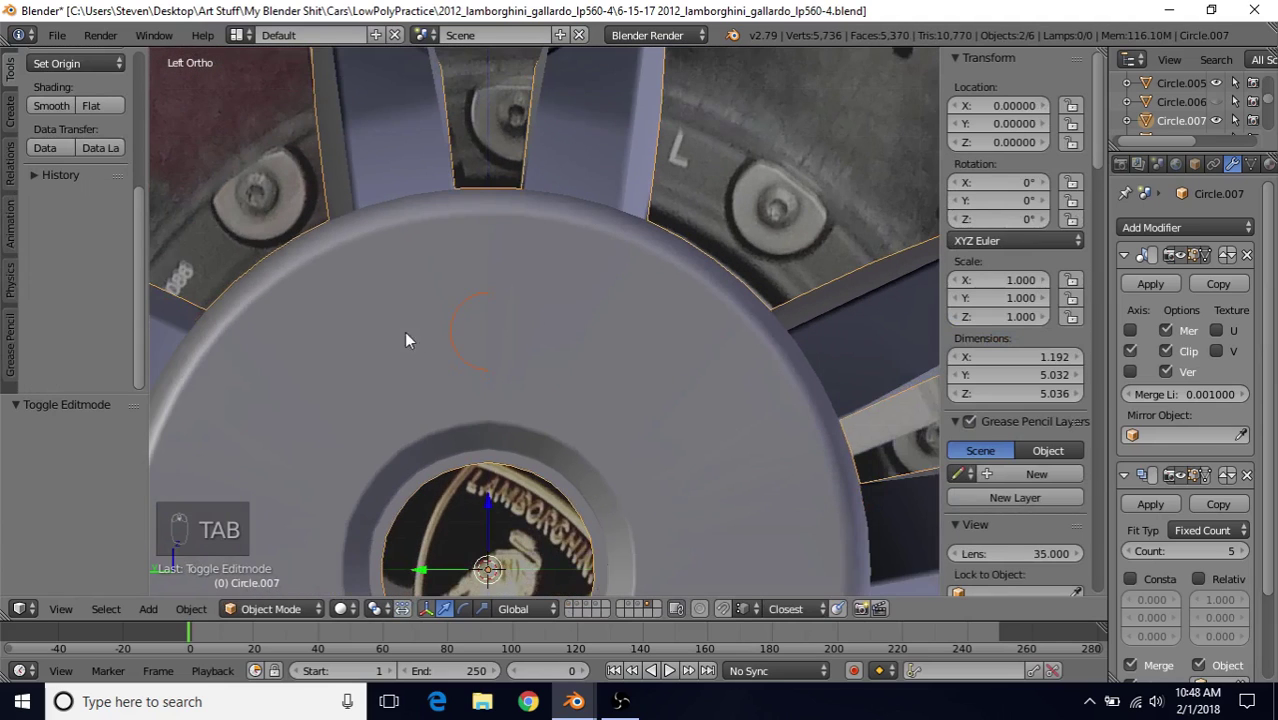
click(455, 321)
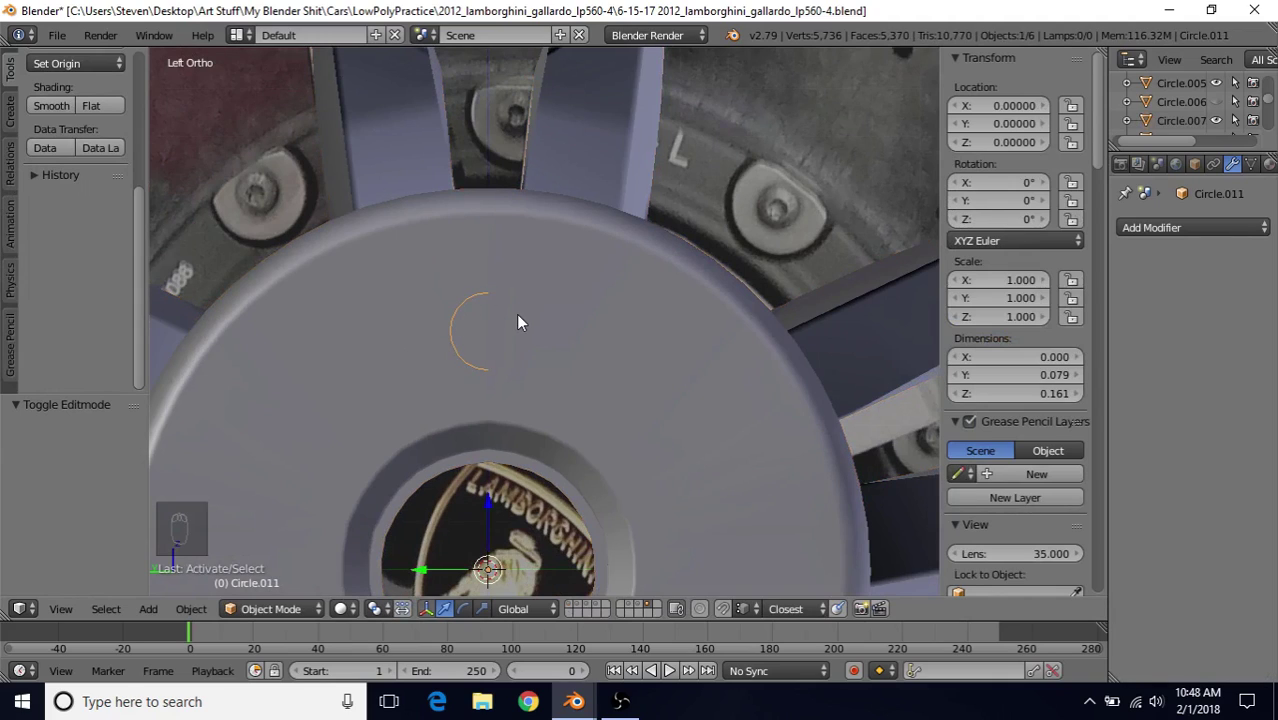
key(Delete)
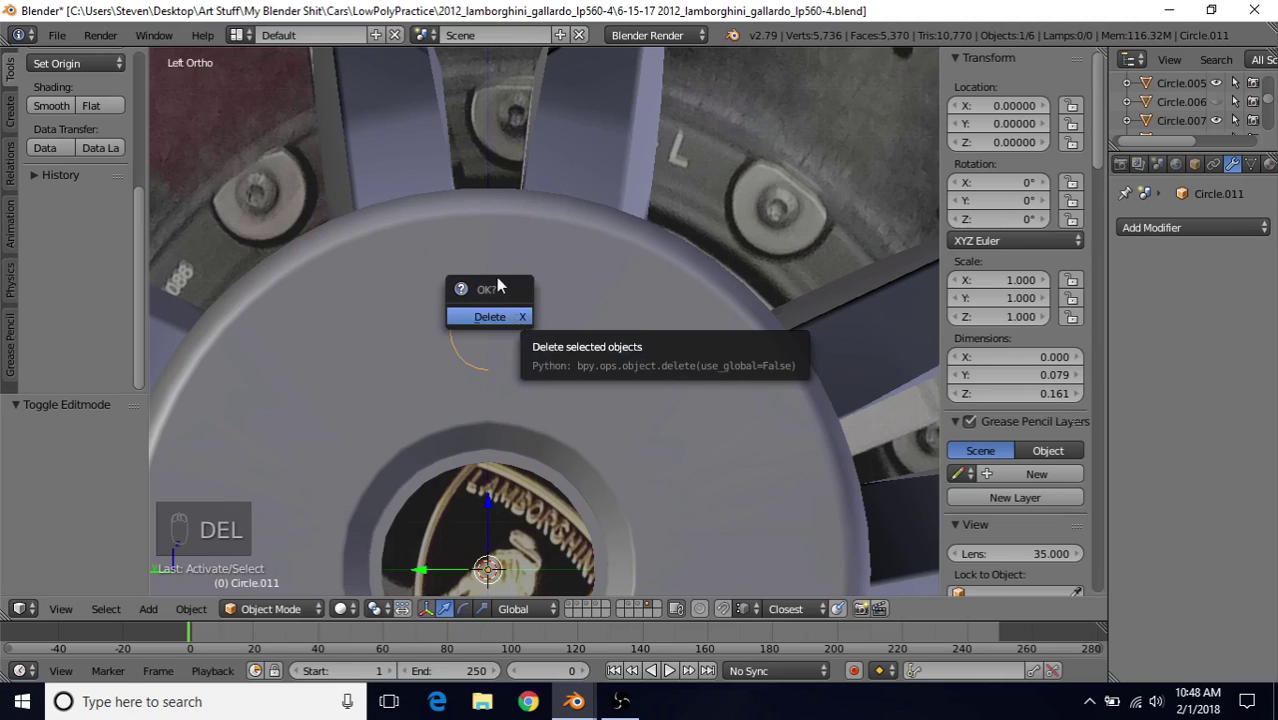
click(484, 318)
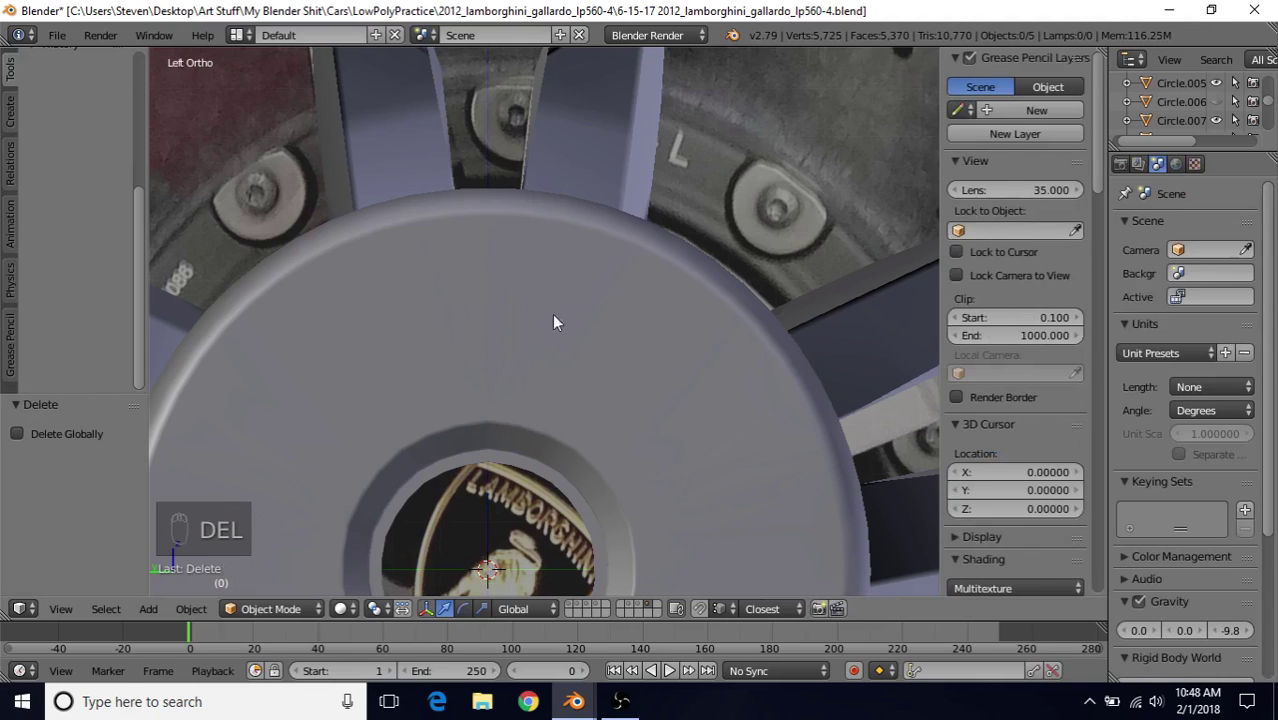
In the rim's Edit Mode, inset the projected circle's faces outward by about 0.006 with Outset on and Boundary off
right_click(478, 332)
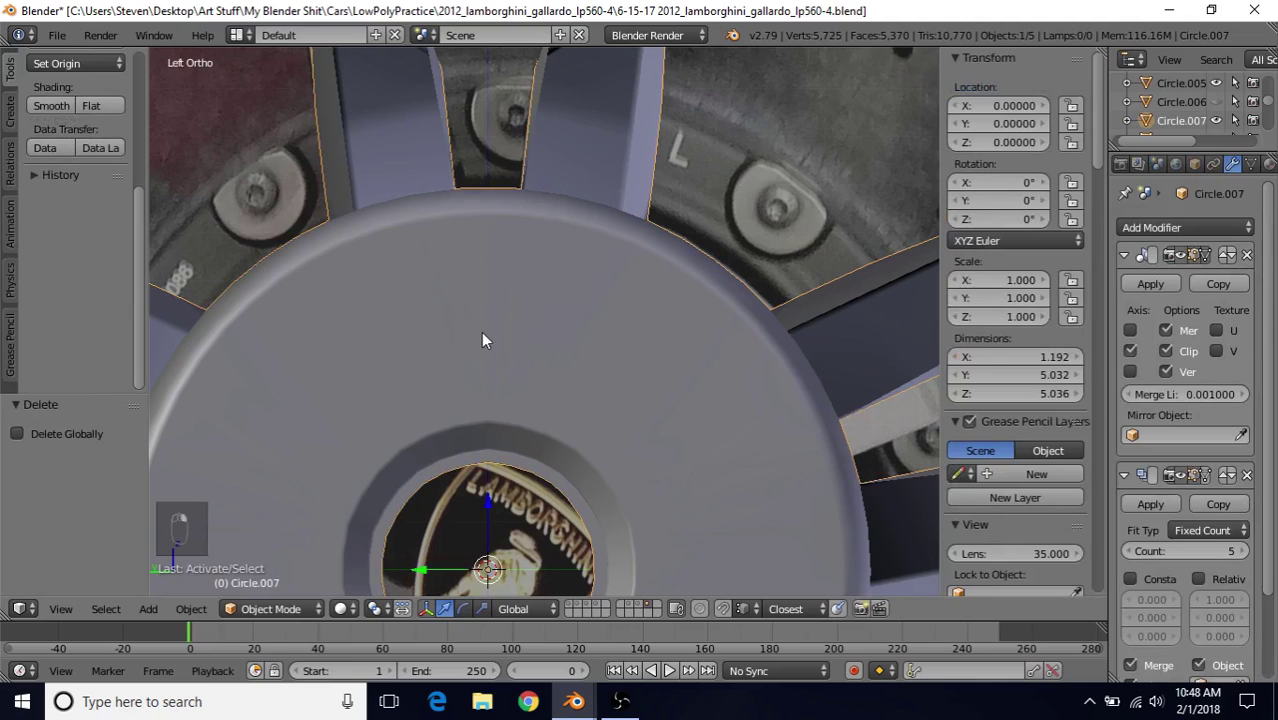
key(Tab)
scroll(482, 332, up, 3)
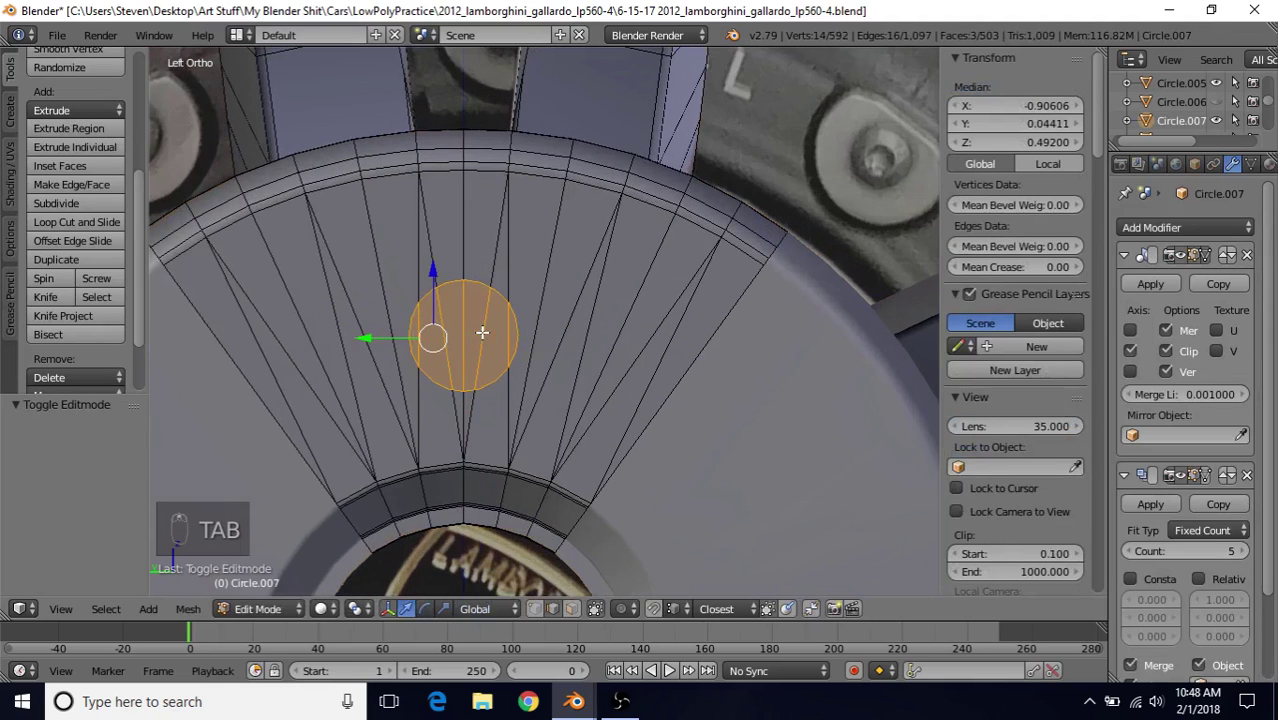
scroll(522, 296, up, 2)
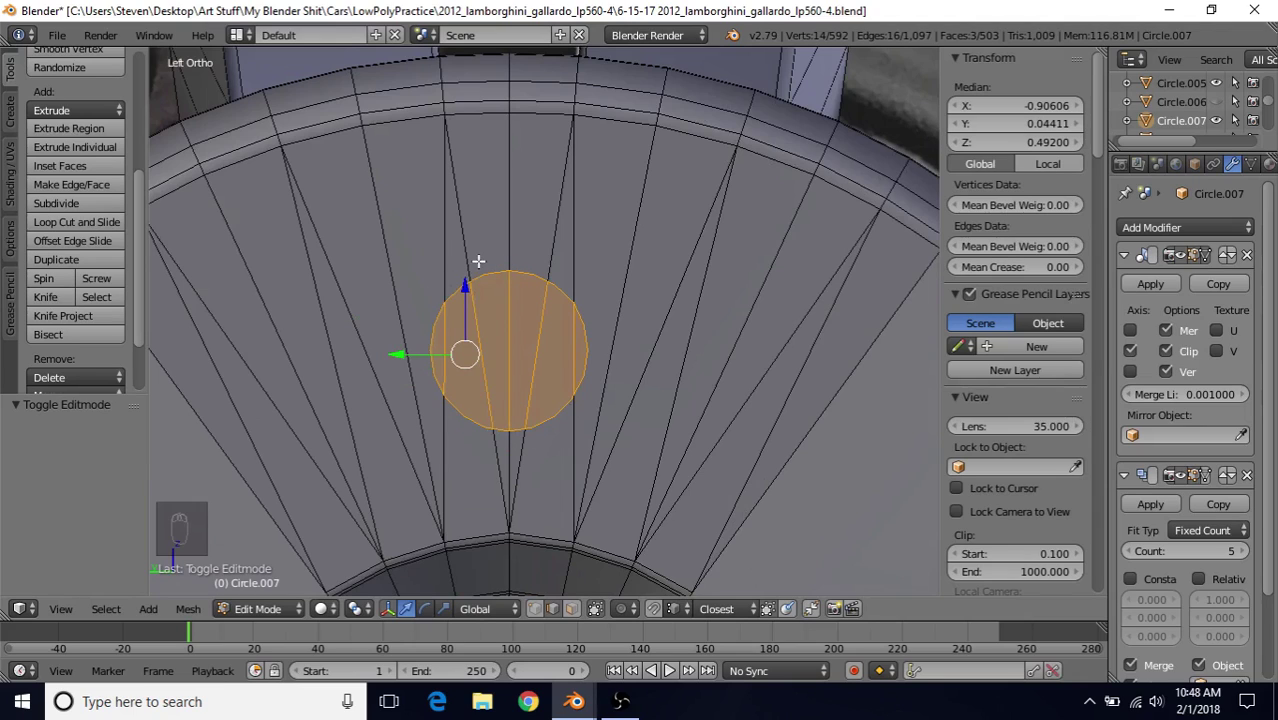
key(i)
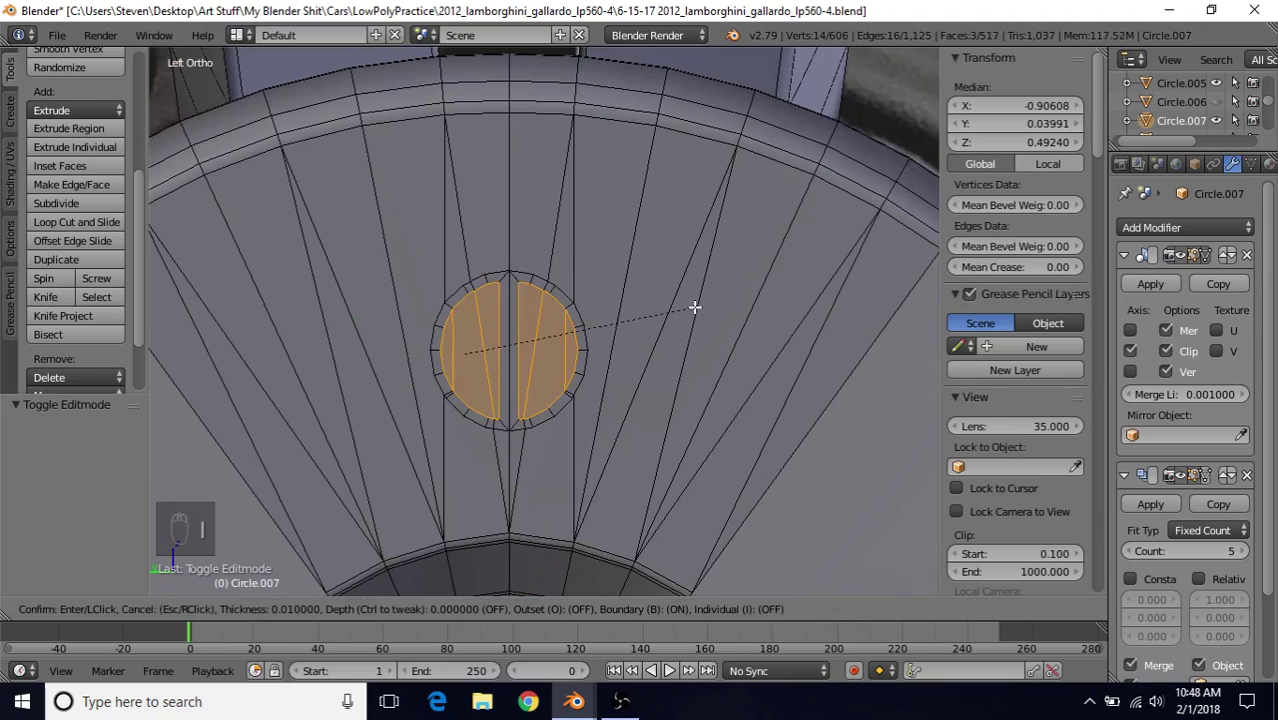
key(b)
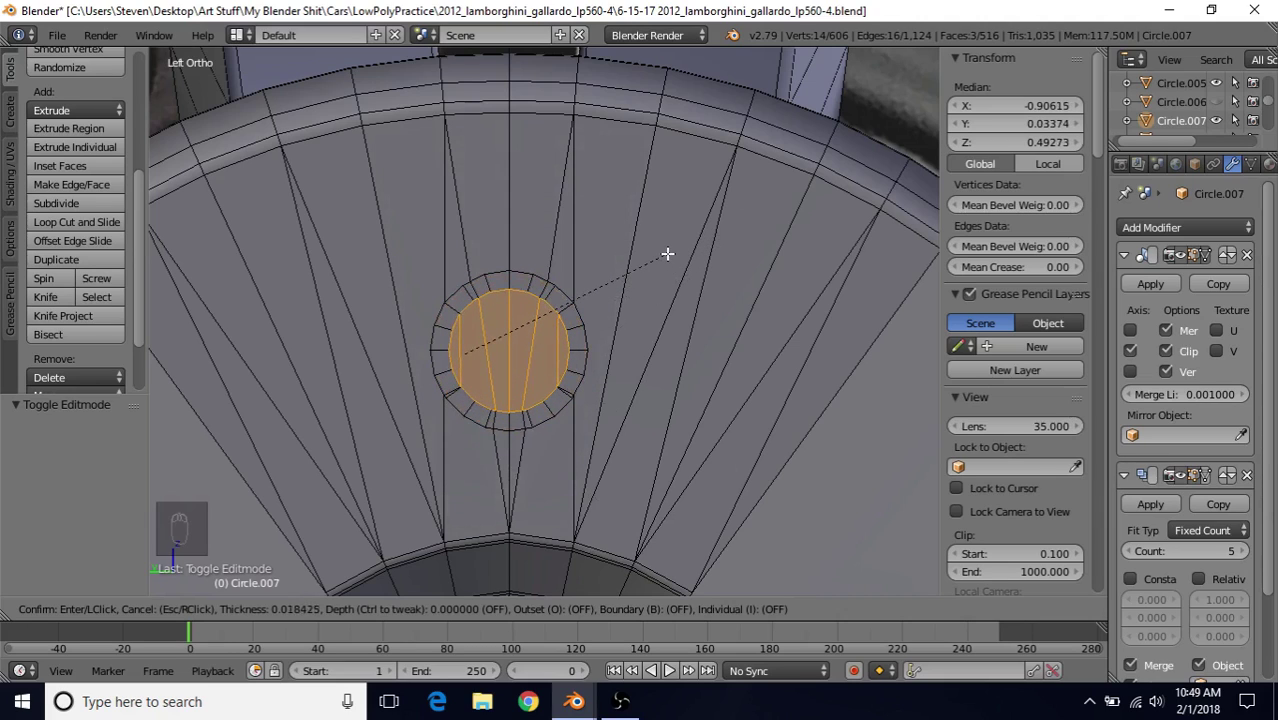
key(o)
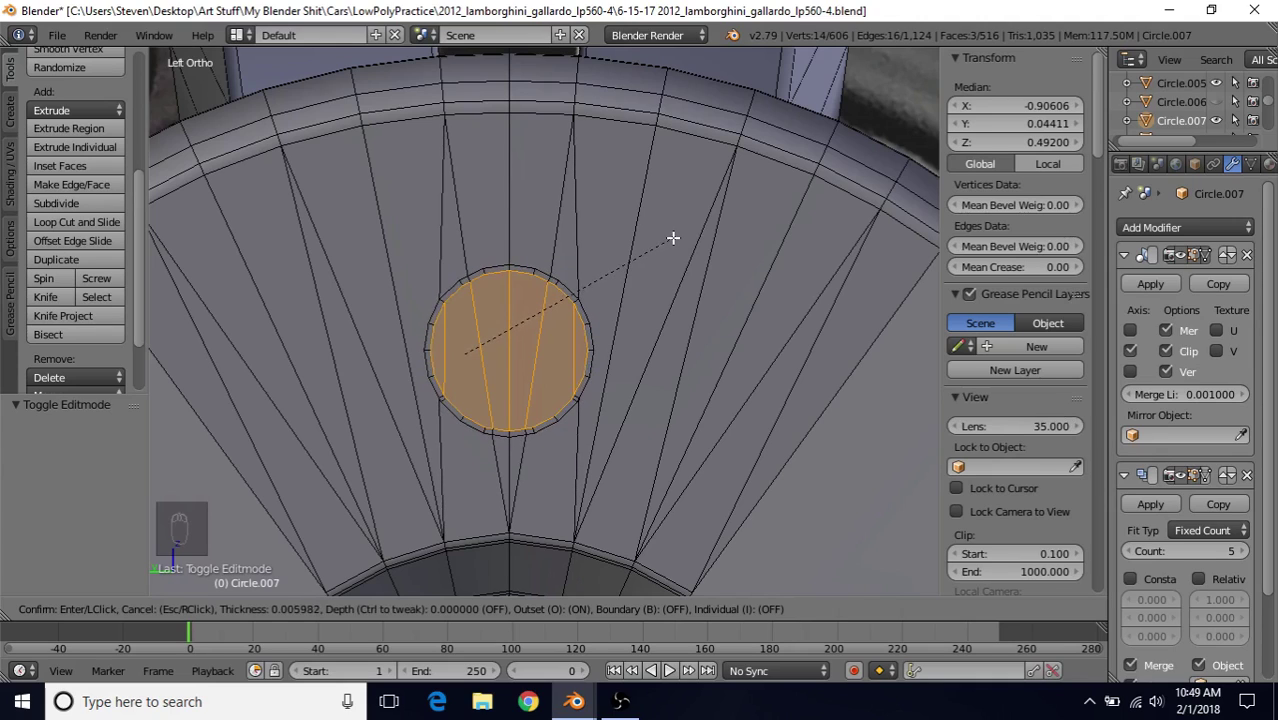
click(673, 238)
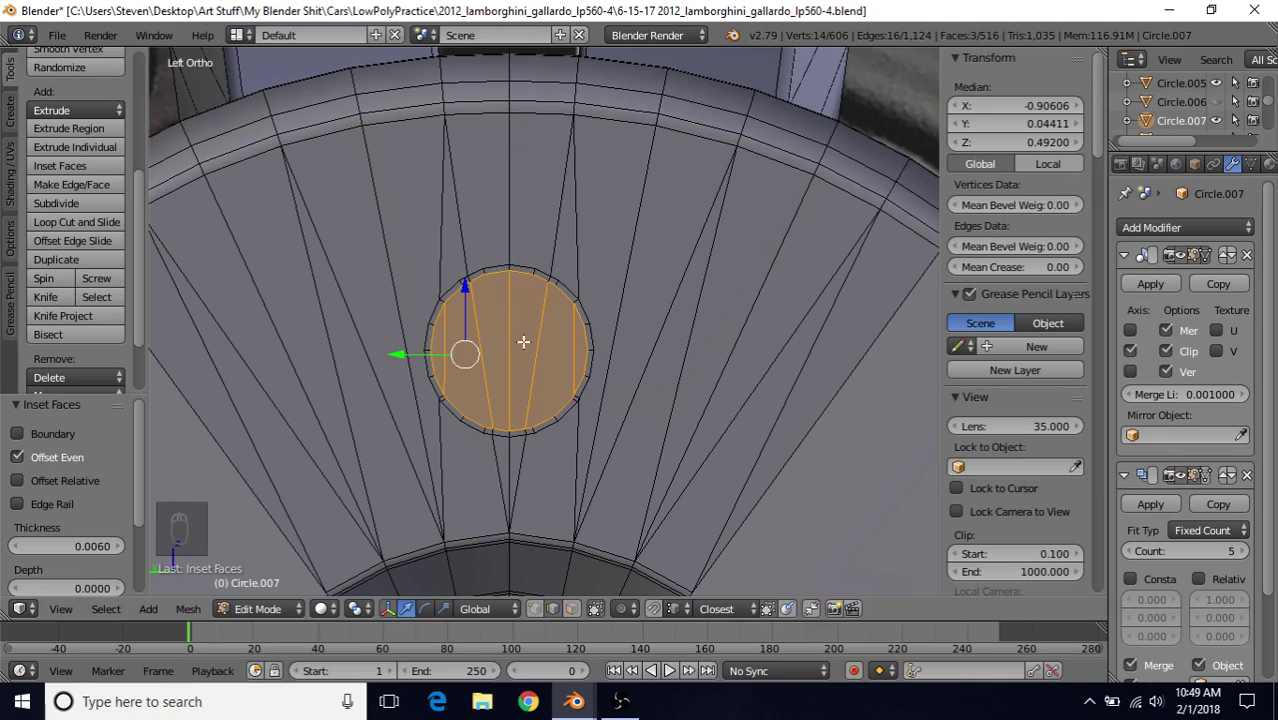
Delete the circle's faces to open the bolt hole, and delete the vertices of the old edge loop just inside it
key(Delete)
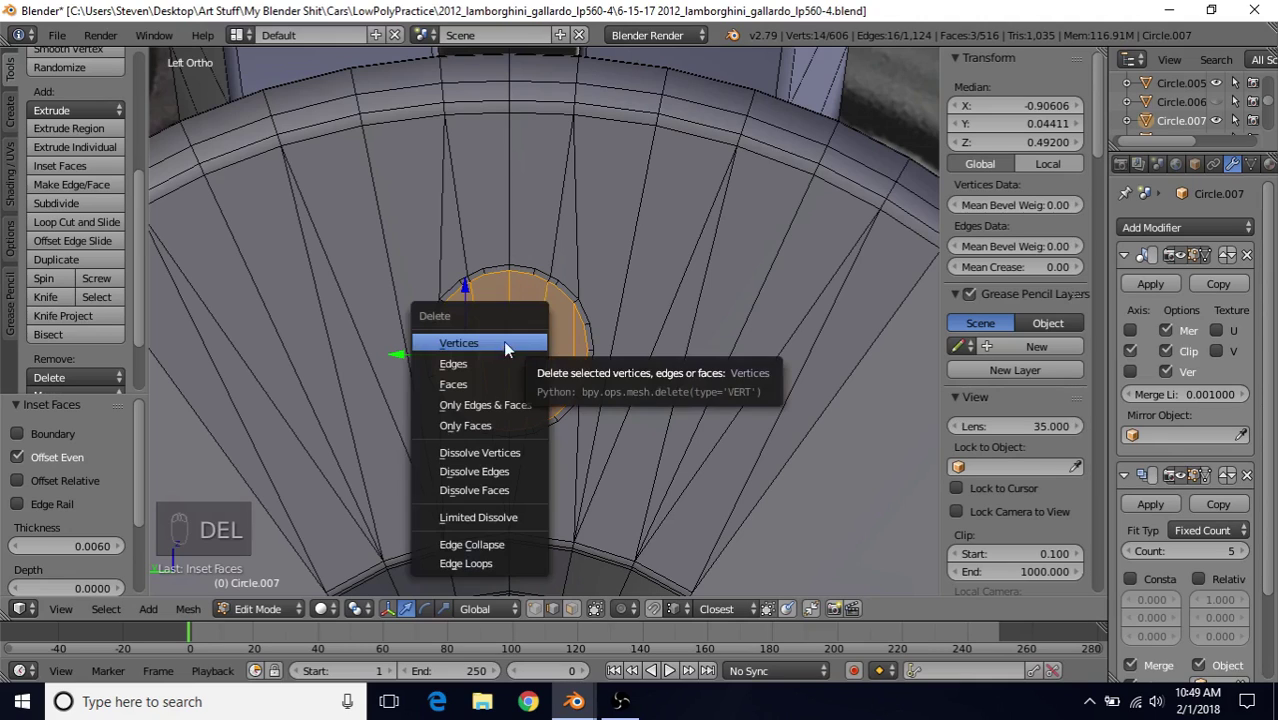
click(455, 385)
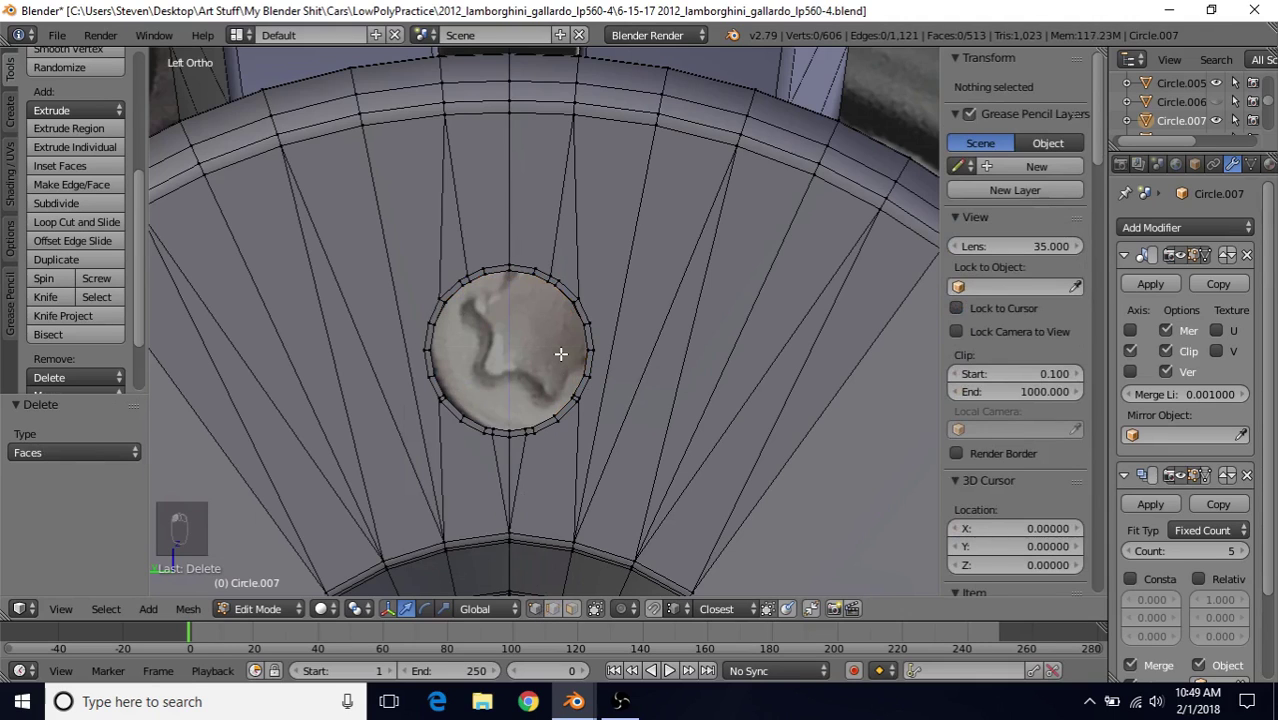
middle_drag(559, 348, 590, 313)
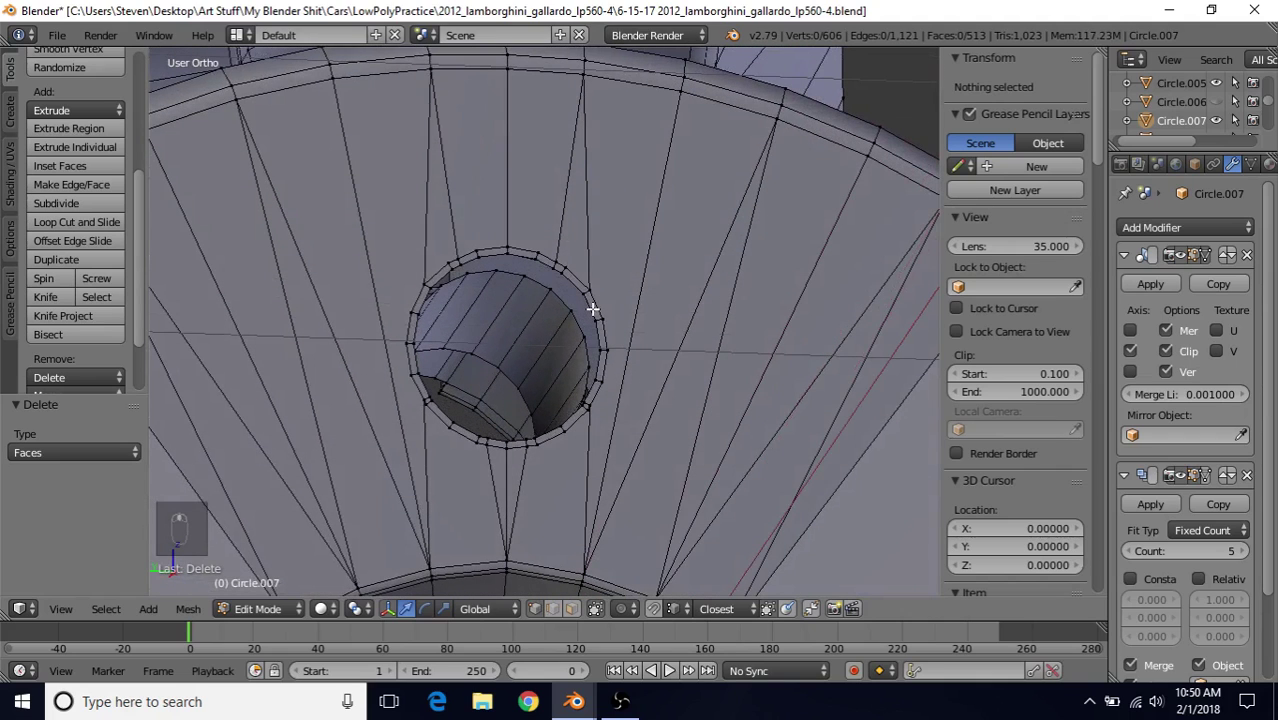
alt+right_click(538, 287)
middle_drag(559, 326, 568, 353)
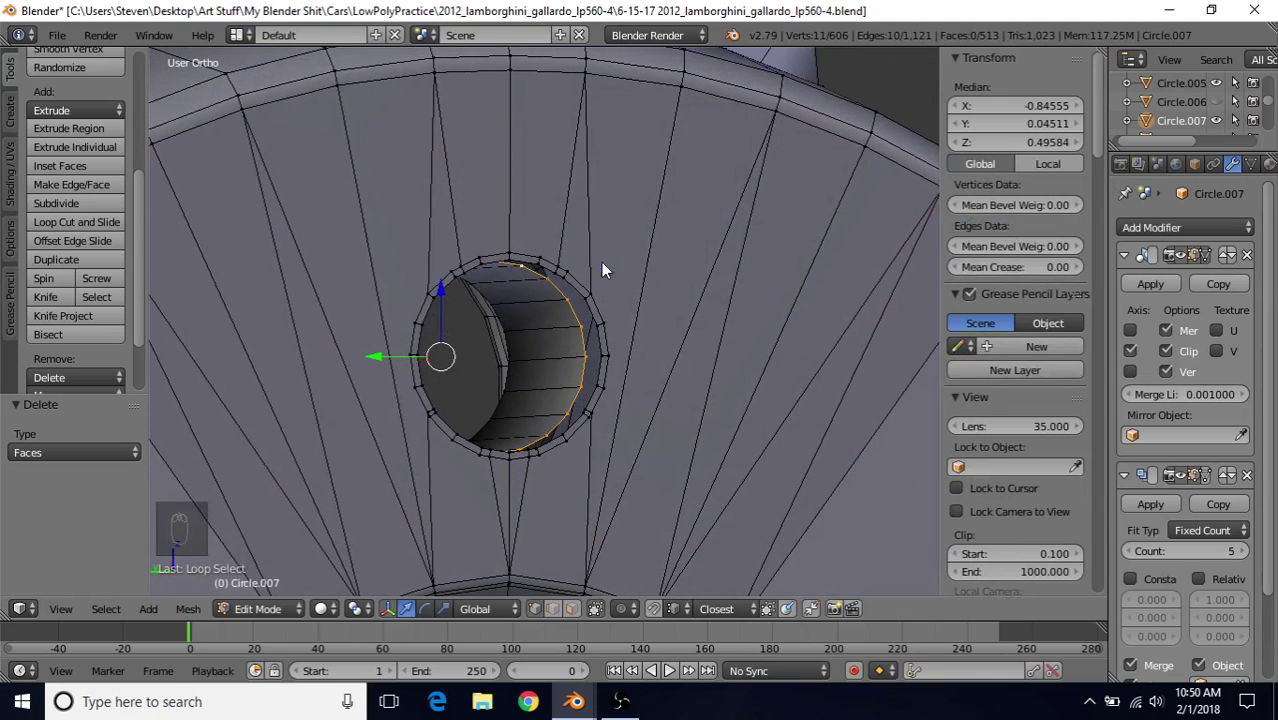
key(Delete)
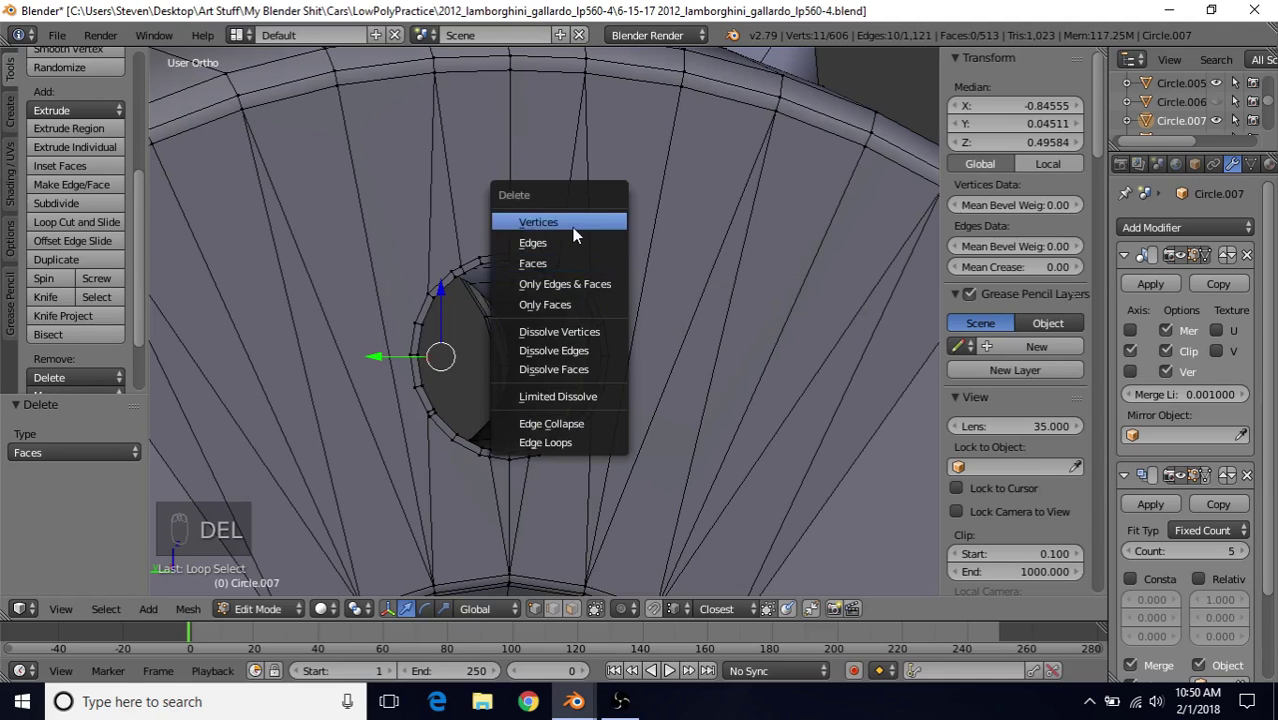
click(572, 227)
Merge the closely spaced vertex pairs at the bolt hole's upper edge with At Last, on both the outer and inner rings
middle_drag(573, 237, 571, 341)
scroll(582, 334, up, 4)
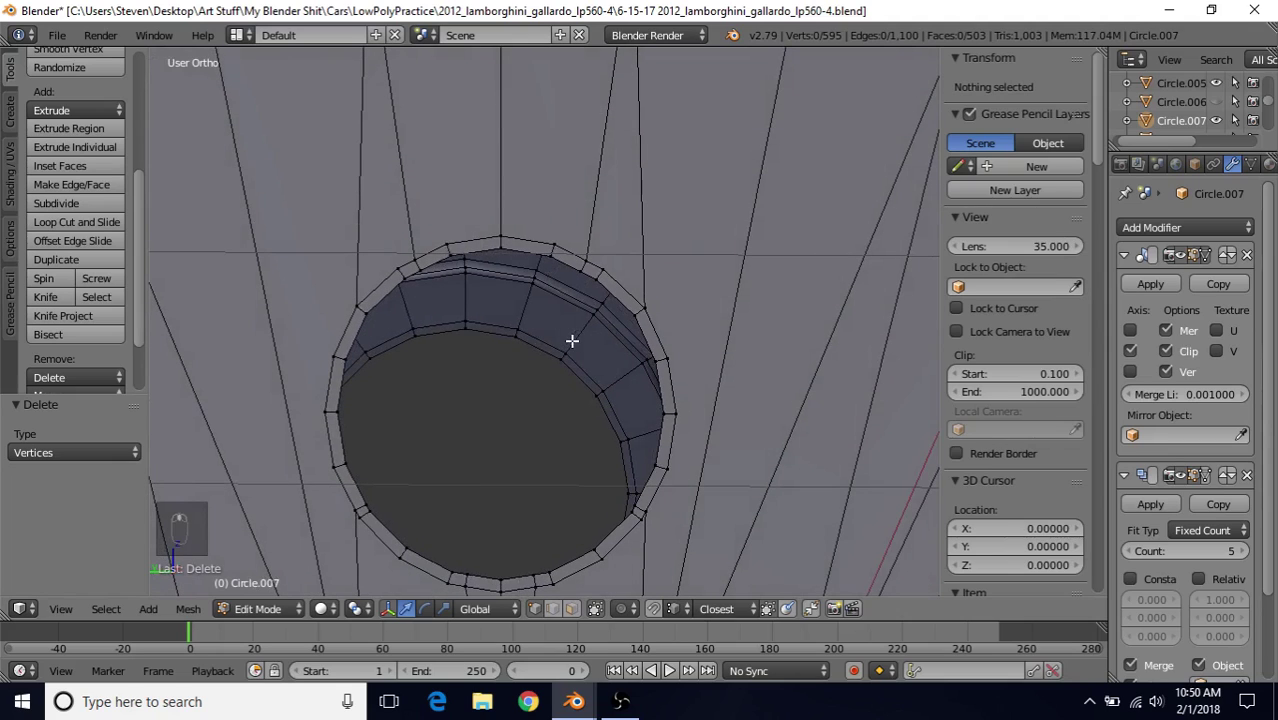
right_click(592, 255)
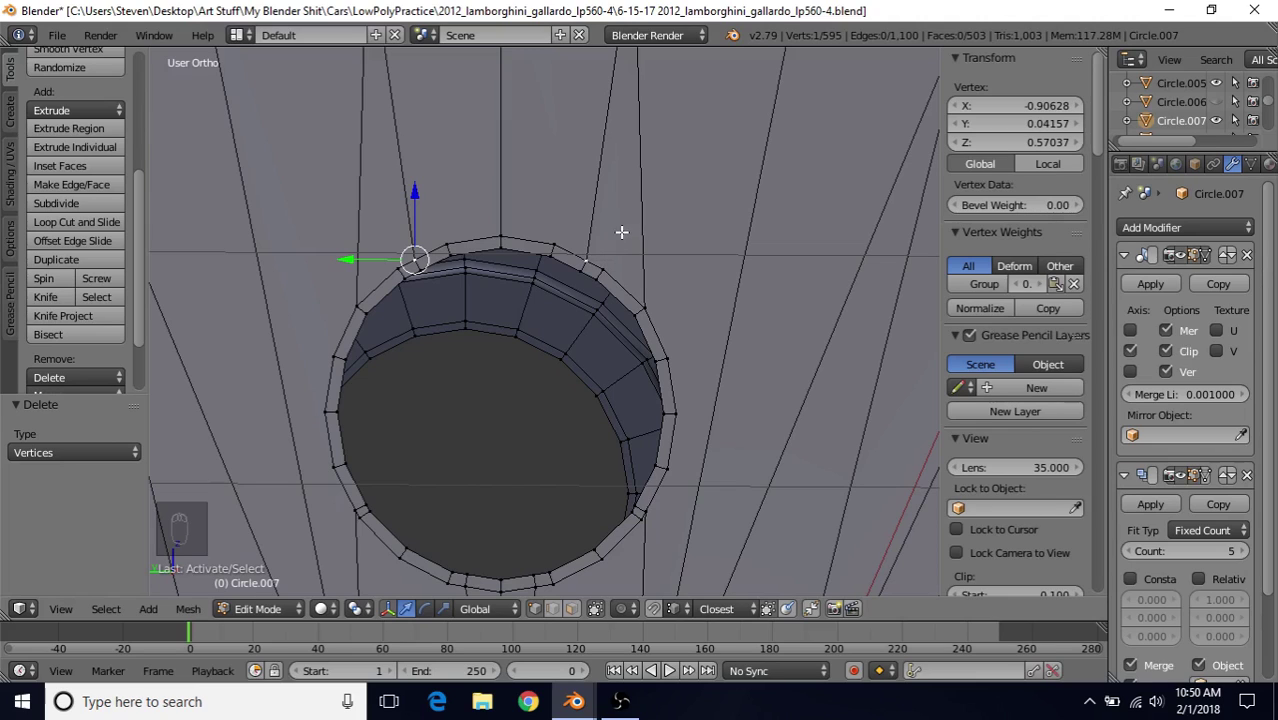
shift+right_click(611, 267)
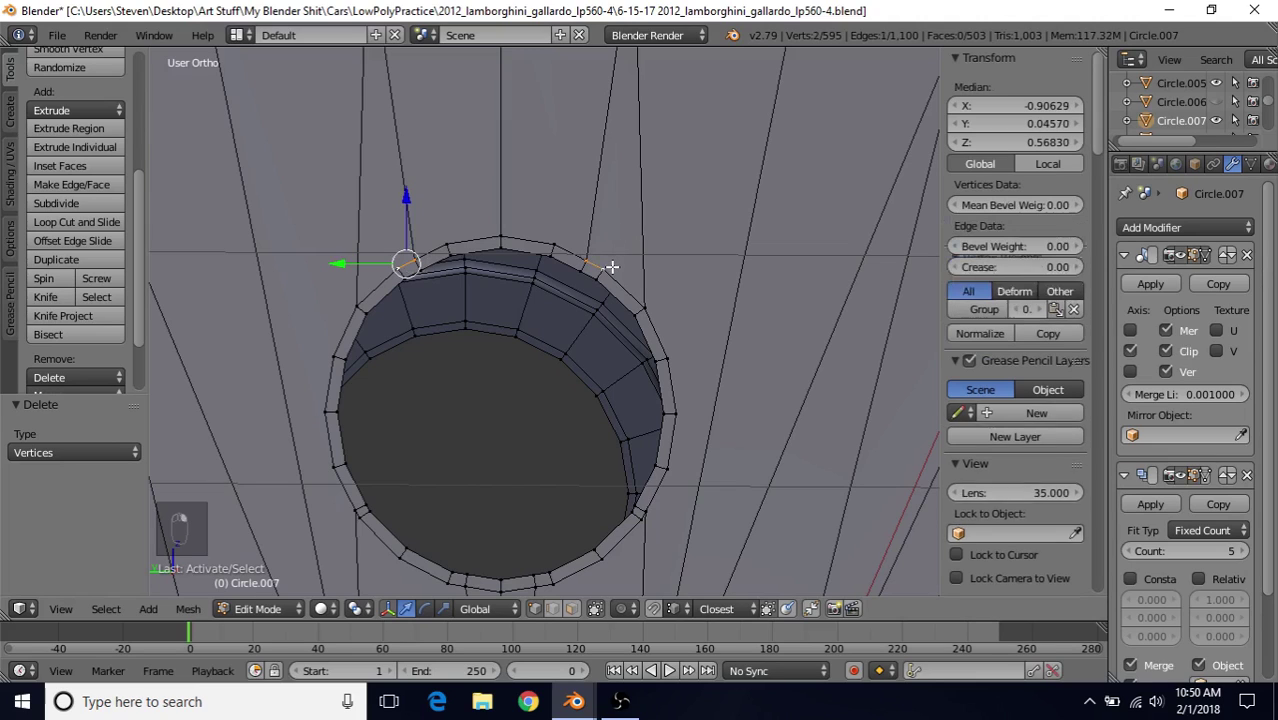
key(alt+m)
click(611, 266)
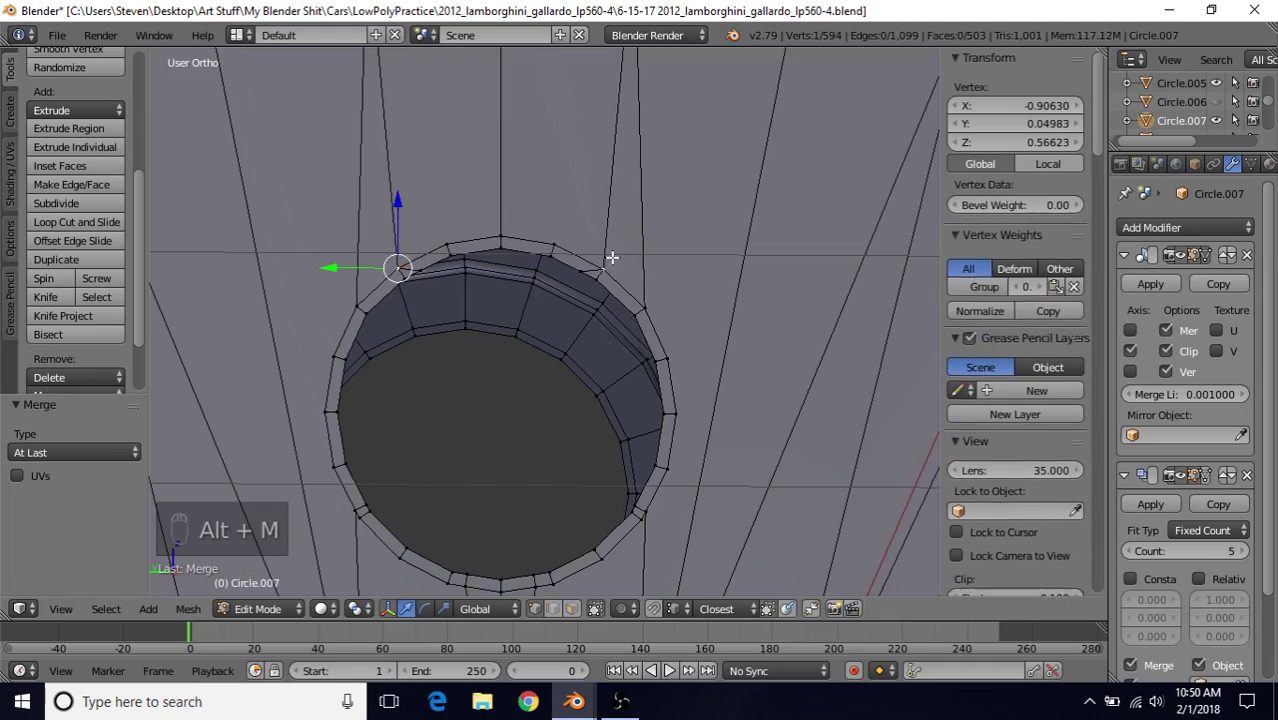
shift+right_click(604, 276)
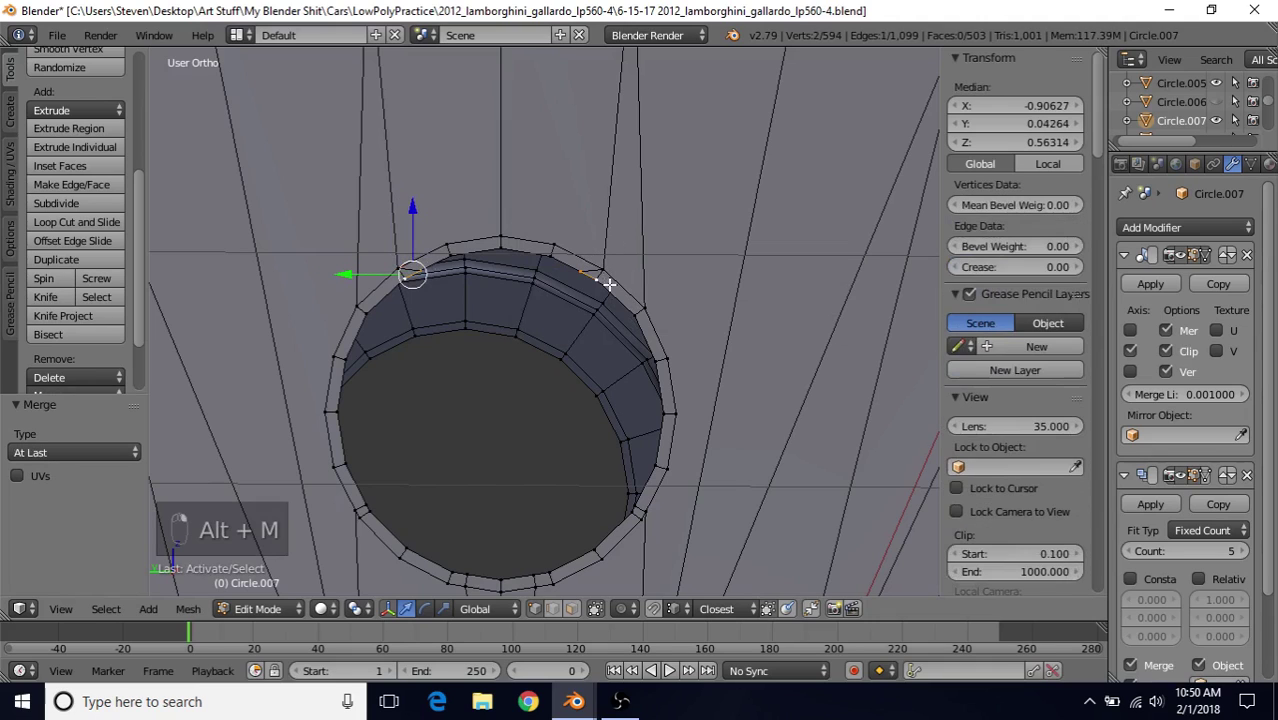
key(shift+r)
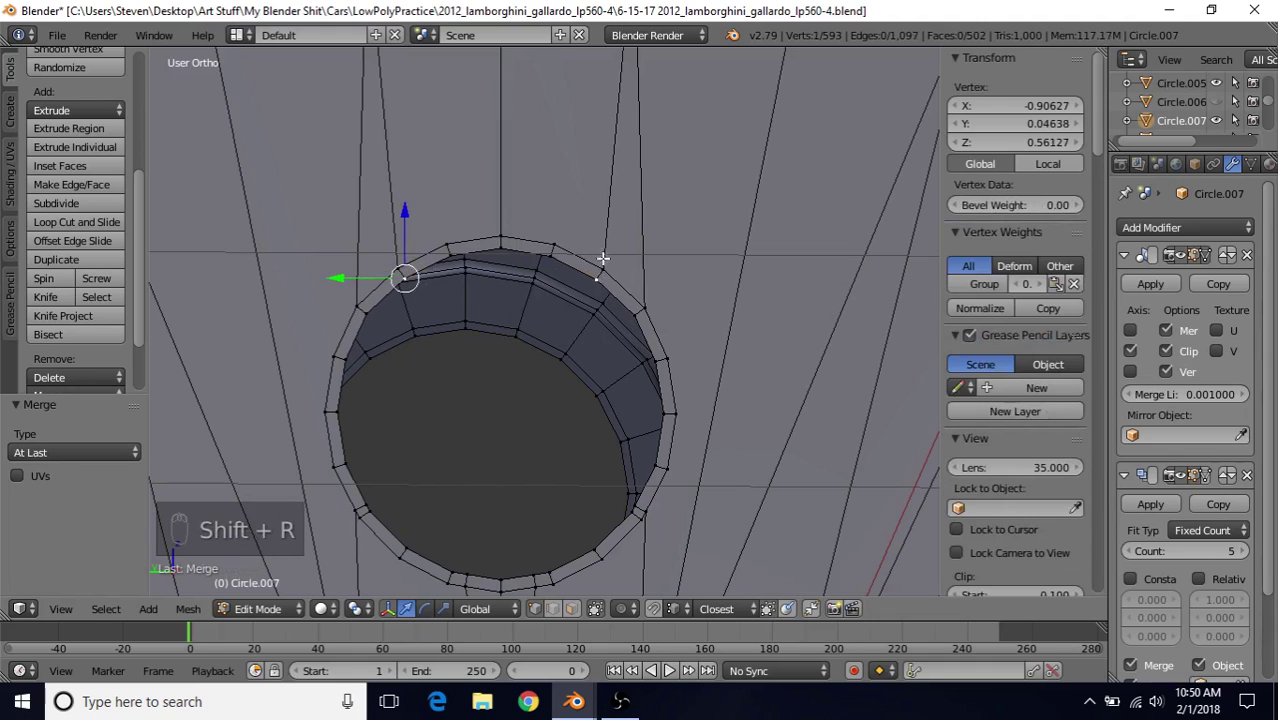
Merge the closely spaced outer and inner vertex pairs on the bolt hole's lower side with At Last
scroll(647, 354, up, 5)
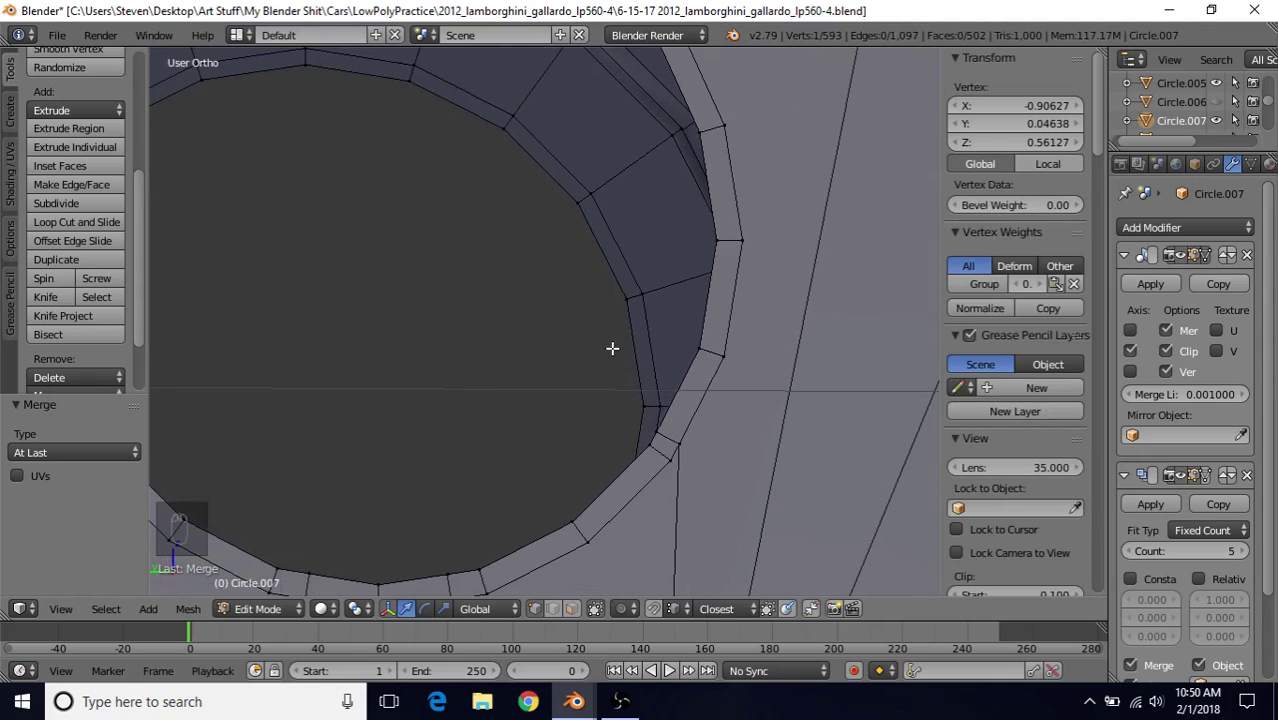
right_click(730, 357)
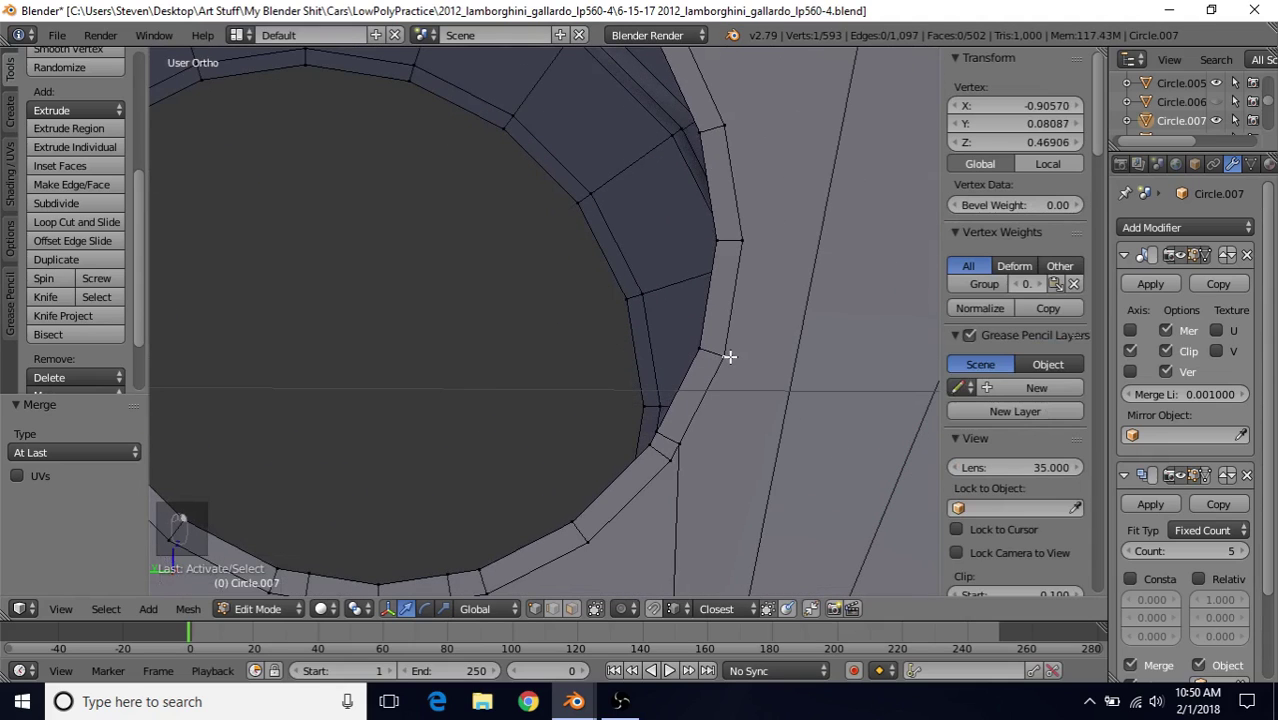
right_click(677, 447)
shift+right_click(666, 464)
key(shift+r)
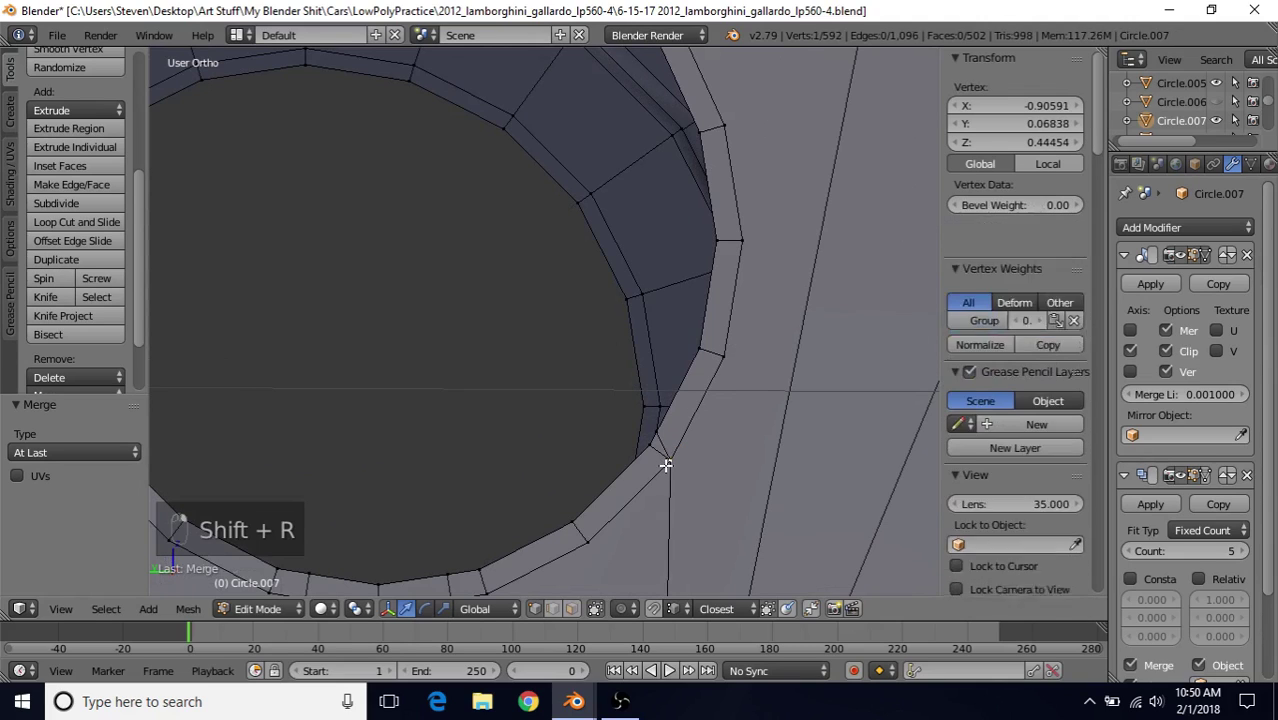
key(shift+r)
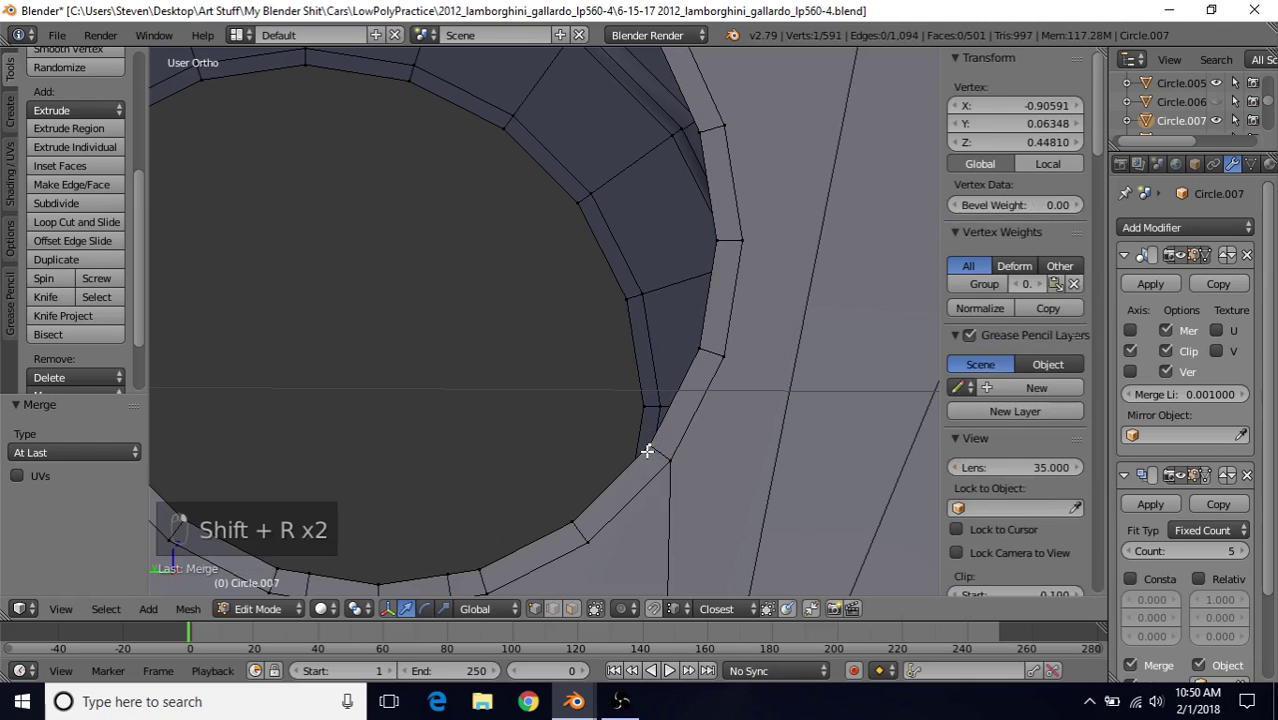
Merge the extra outer and inner vertices beside the bolt hole's bottom center into their neighbours with At Last
scroll(620, 435, down, 3)
scroll(645, 342, up, 3)
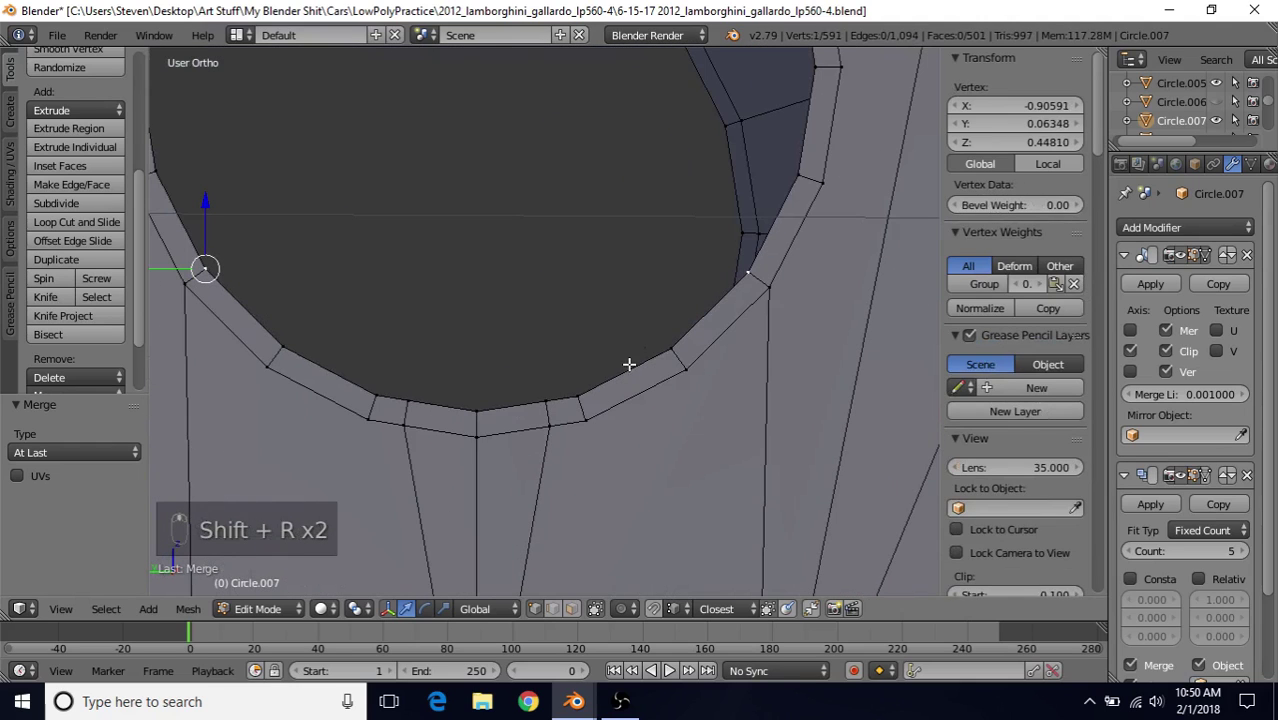
right_click(403, 425)
shift+right_click(576, 424)
key(shift+r)
shift+right_click(572, 400)
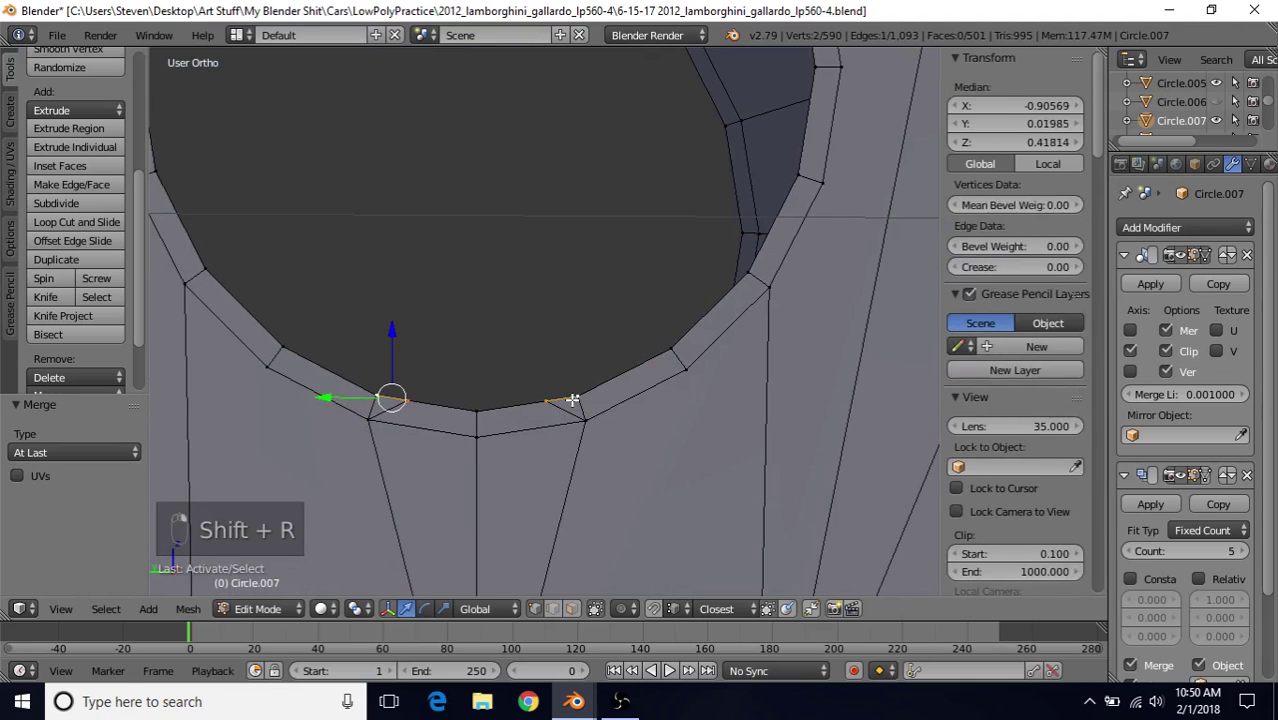
key(shift+r)
scroll(513, 432, down, 4)
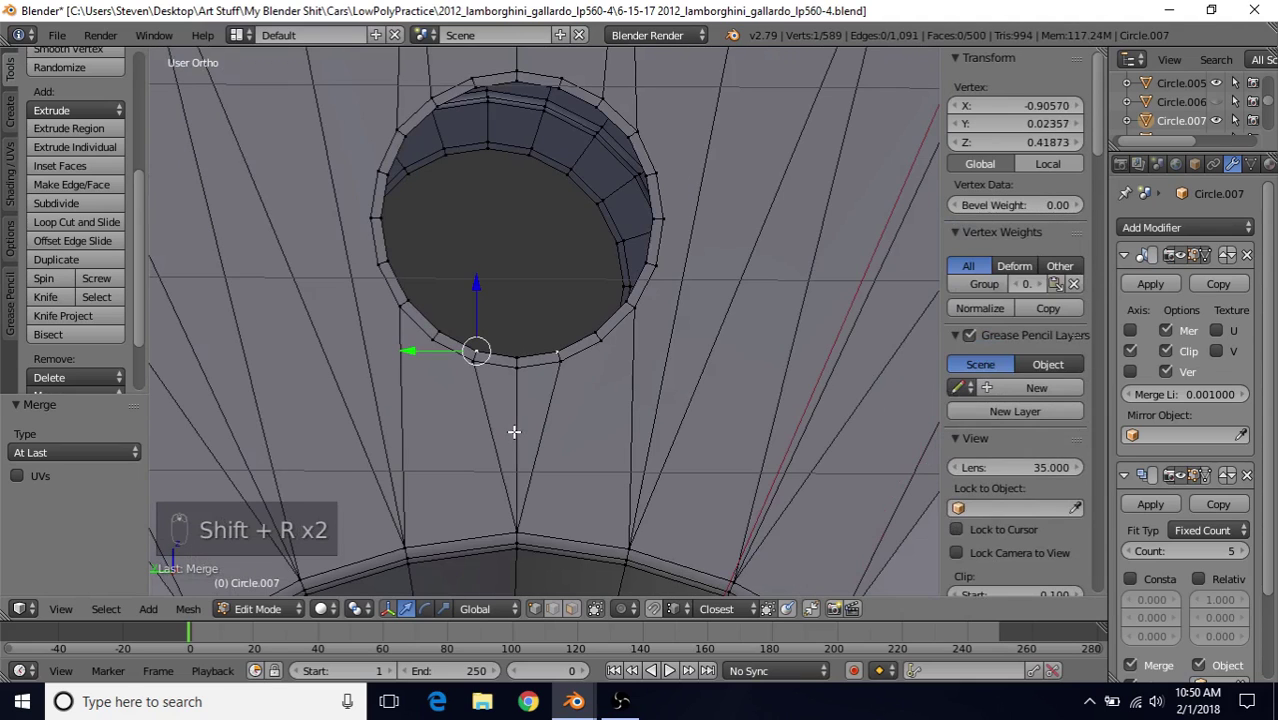
Bridge the back bolt hole's inner edge loop to the edge loop of the existing front hole with Bridge Edge Loops
middle_drag(526, 360, 508, 203)
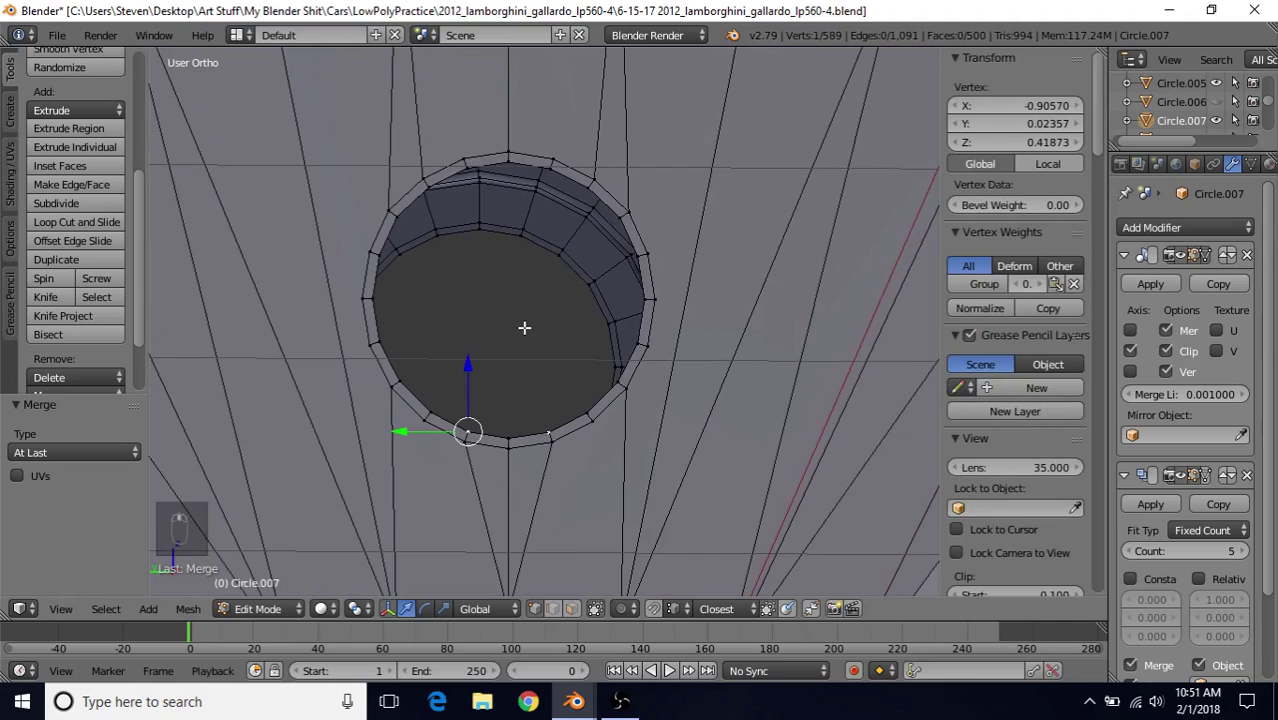
middle_drag(524, 327, 532, 309)
middle_drag(560, 244, 565, 234)
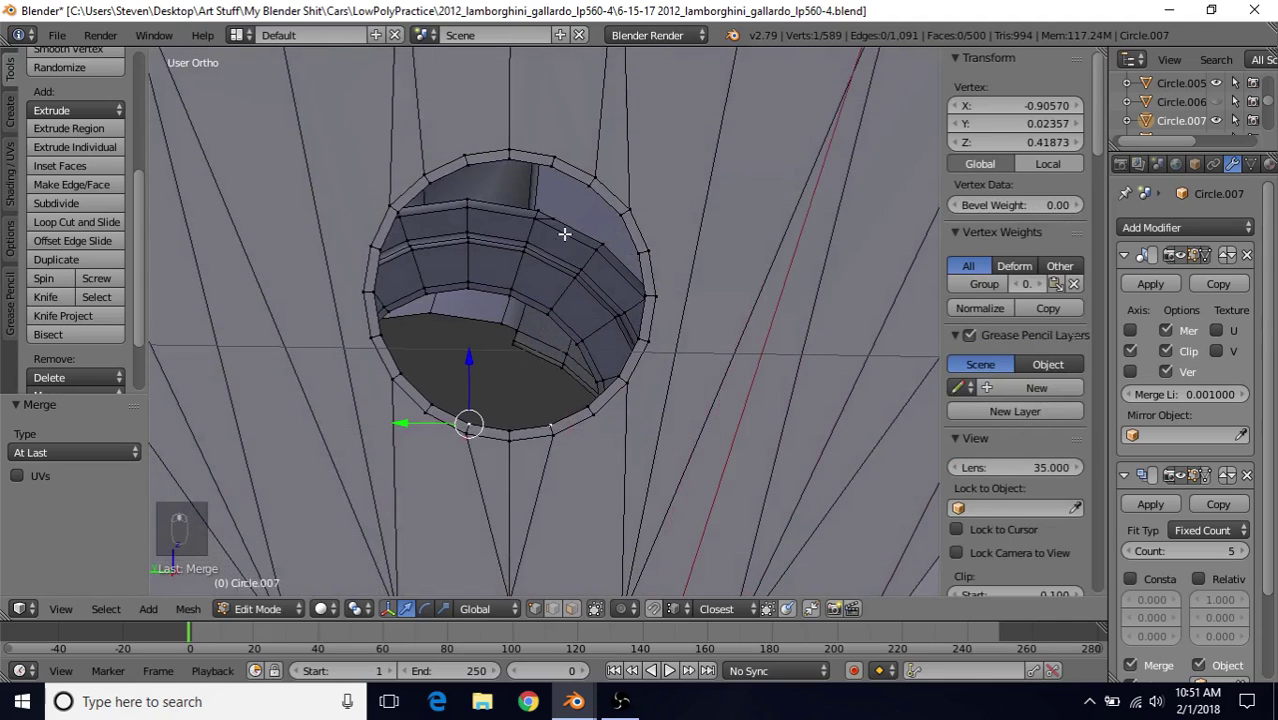
alt+right_click(528, 160)
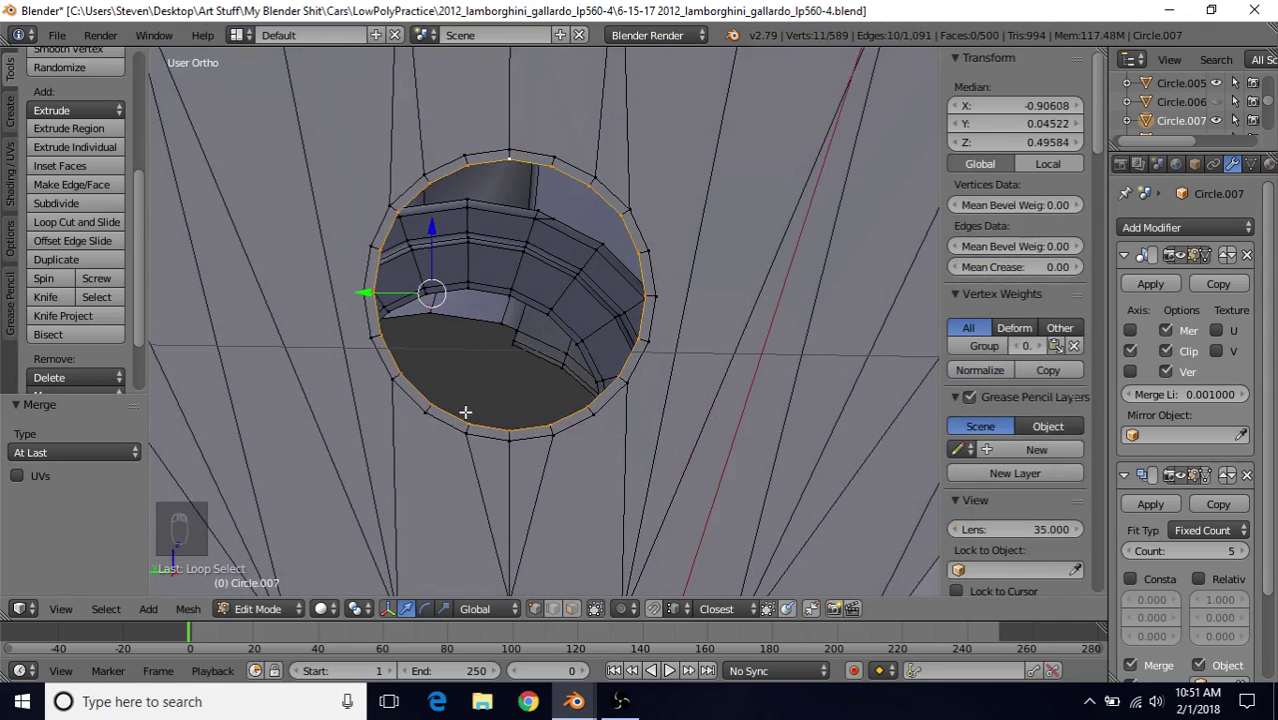
middle_drag(530, 225, 476, 316)
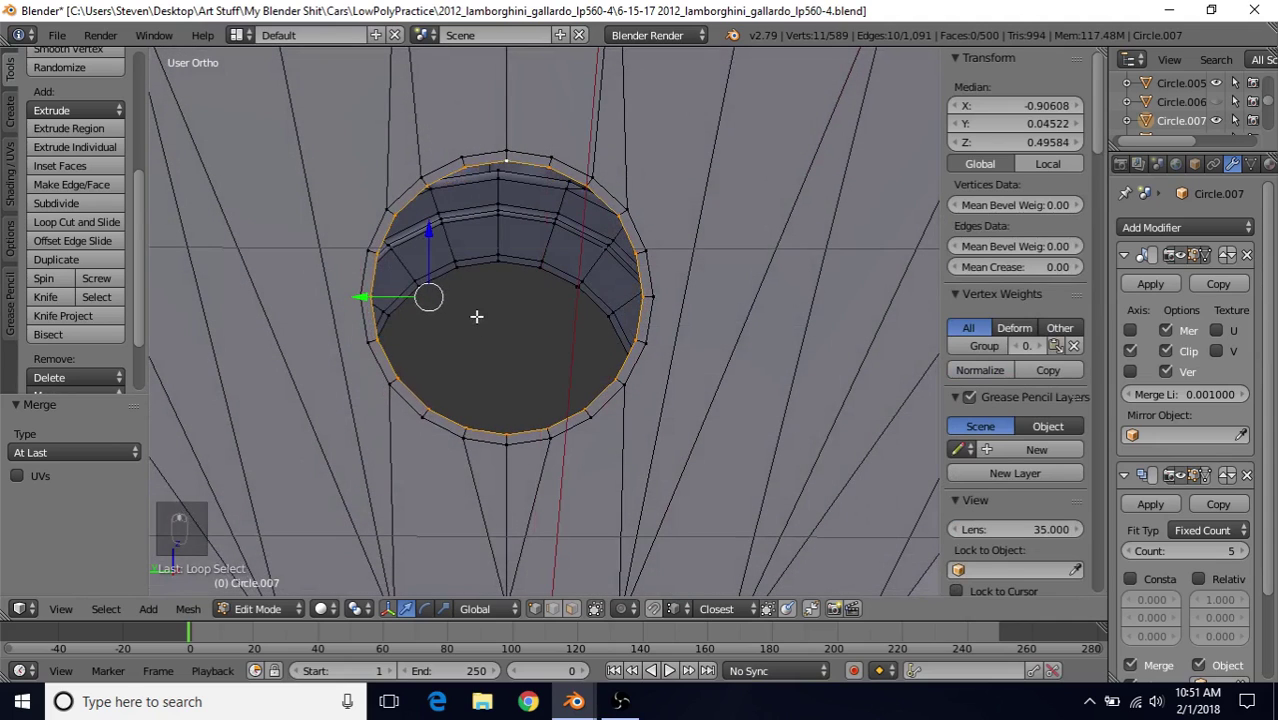
alt+right_click(512, 269)
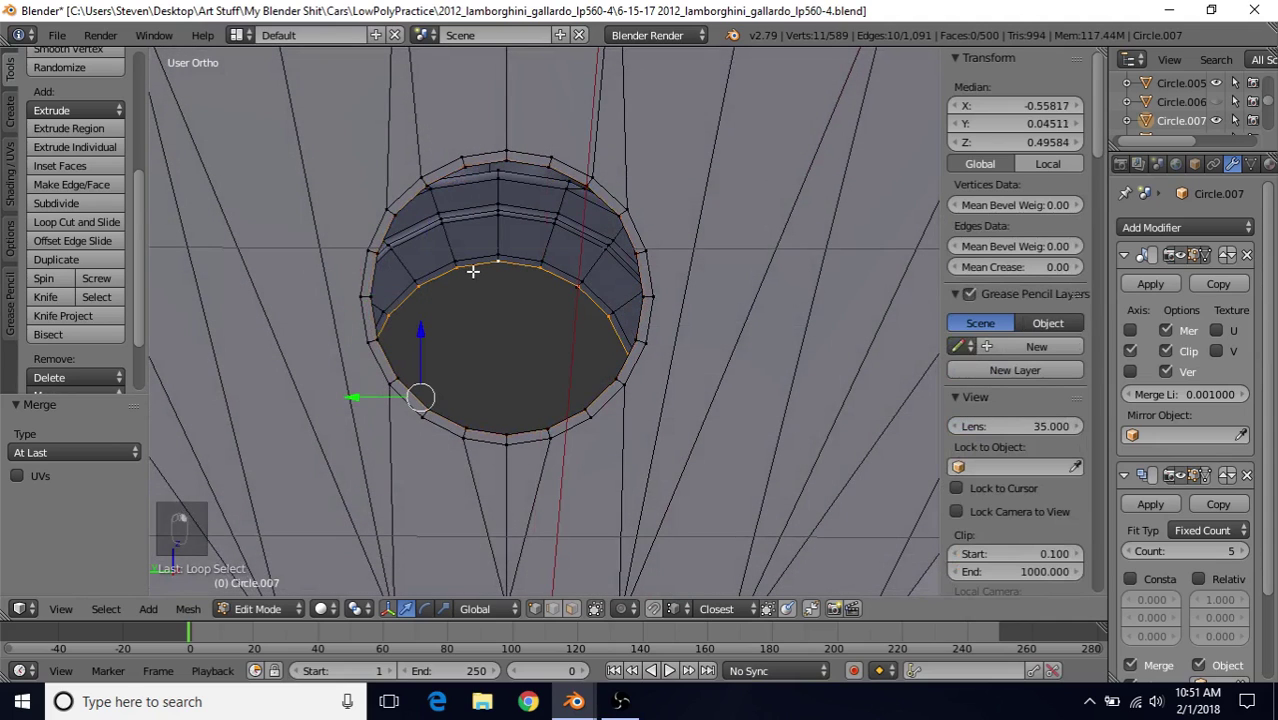
alt+right_click(540, 165)
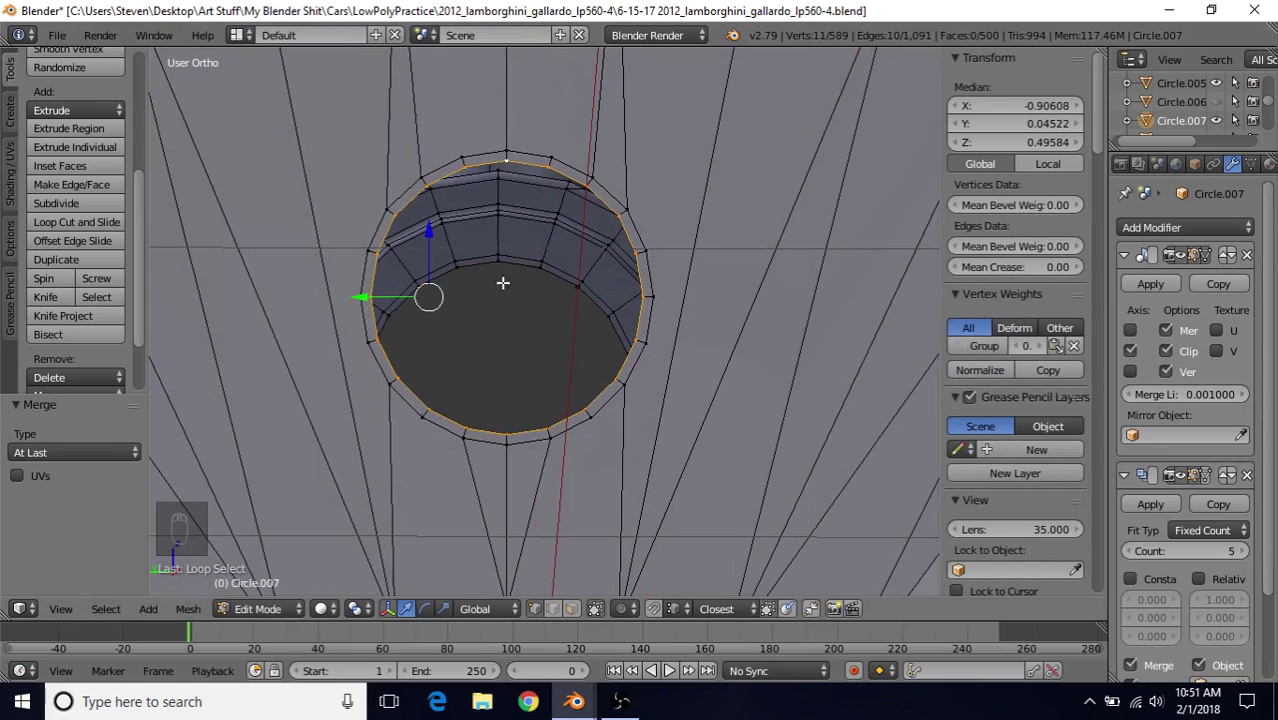
middle_drag(505, 274, 502, 288)
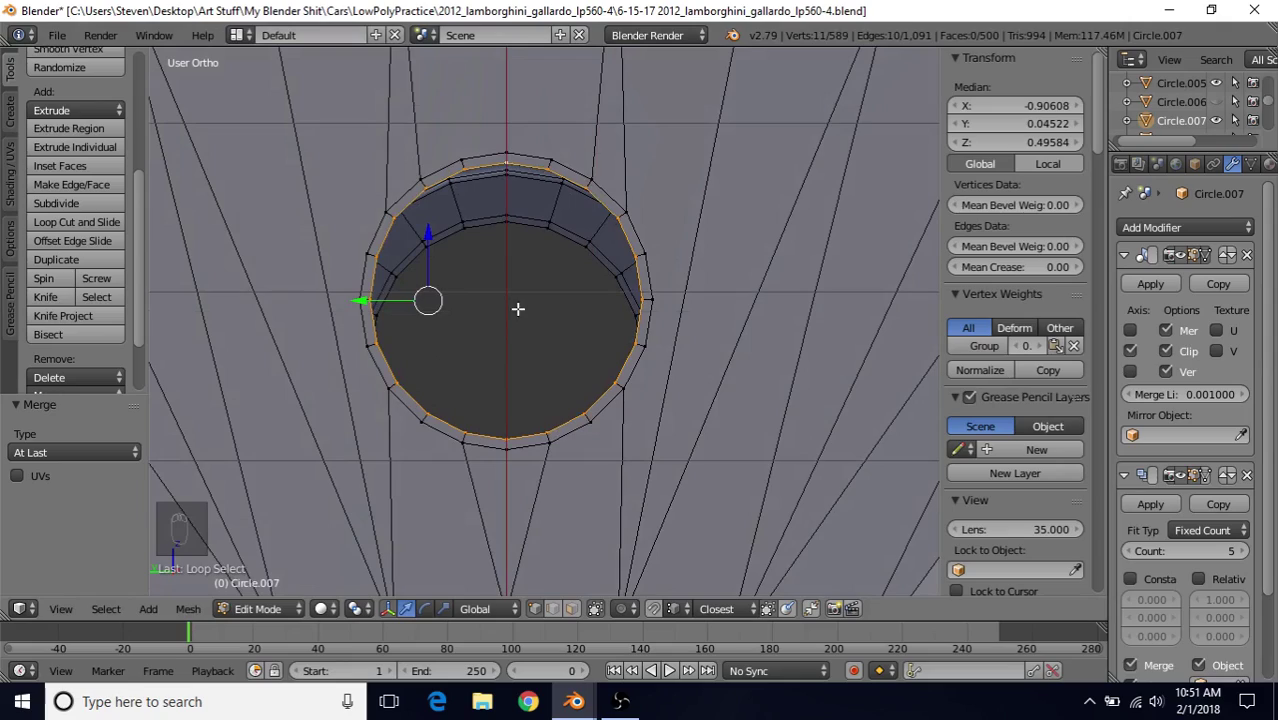
alt+shift+click(486, 227)
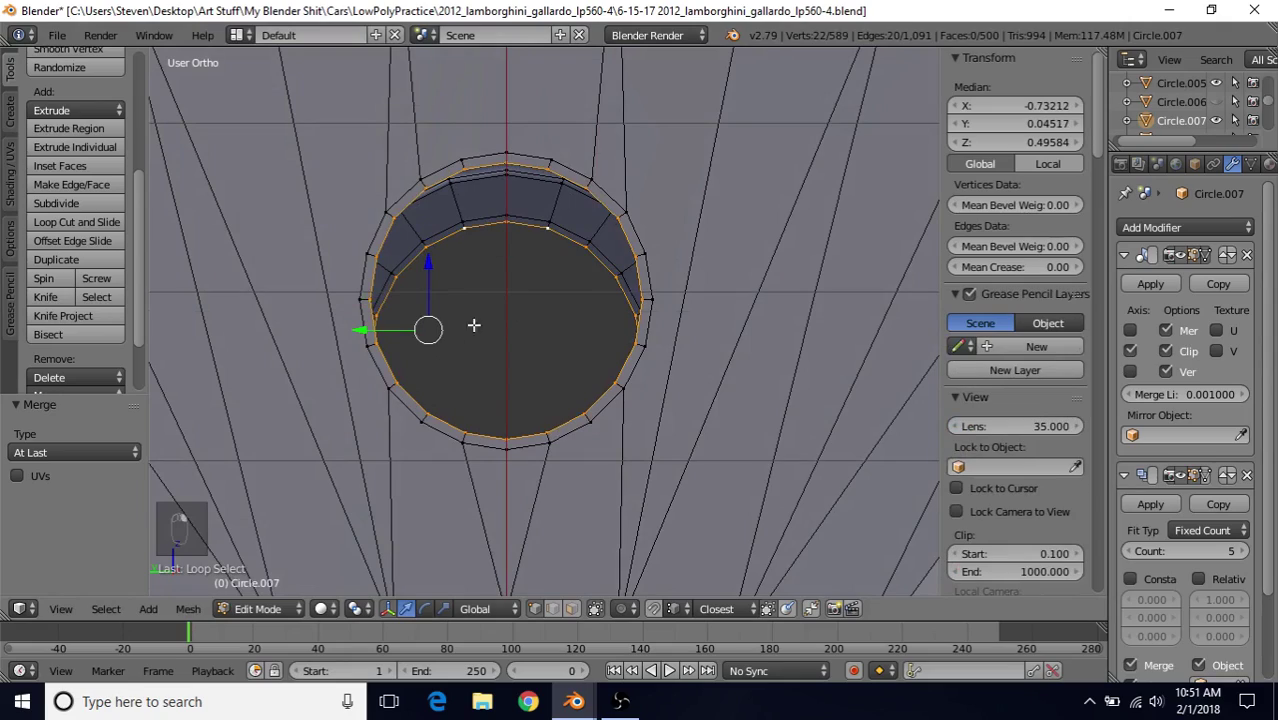
scroll(478, 305, down, 4)
middle_drag(478, 296, 650, 340)
scroll(611, 374, up, 3)
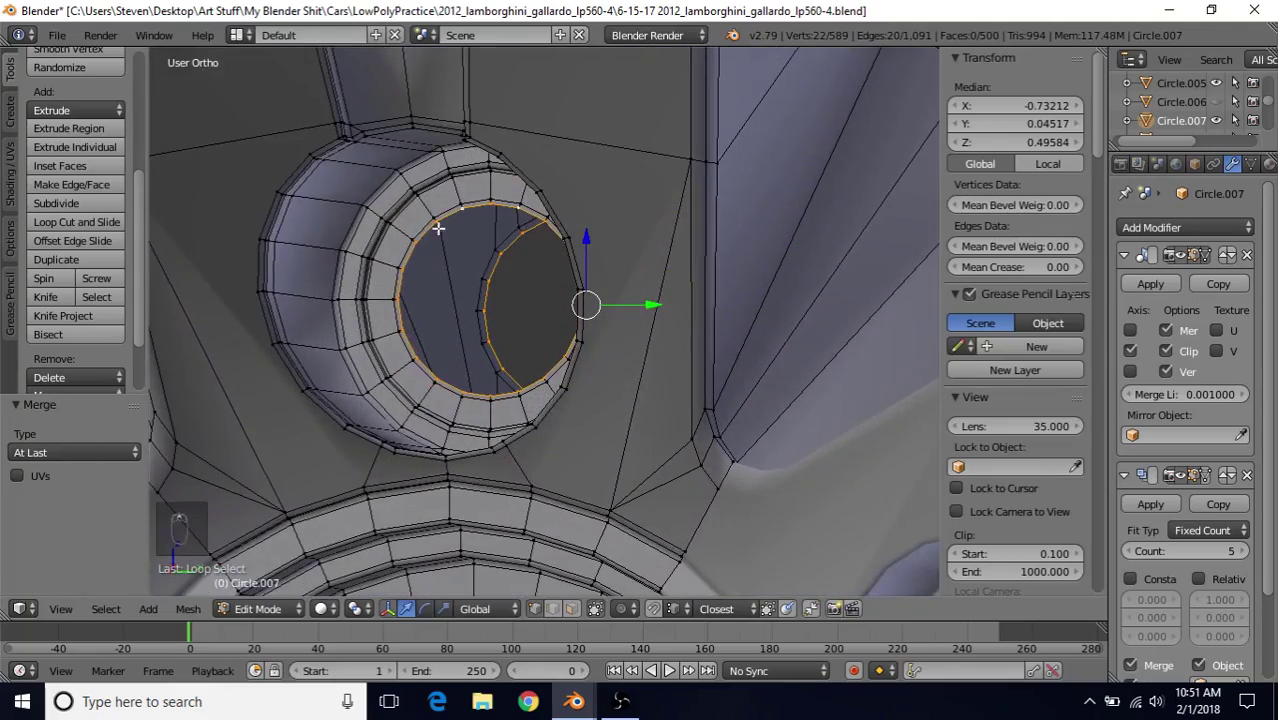
scroll(529, 300, down, 3)
middle_drag(722, 234, 516, 217)
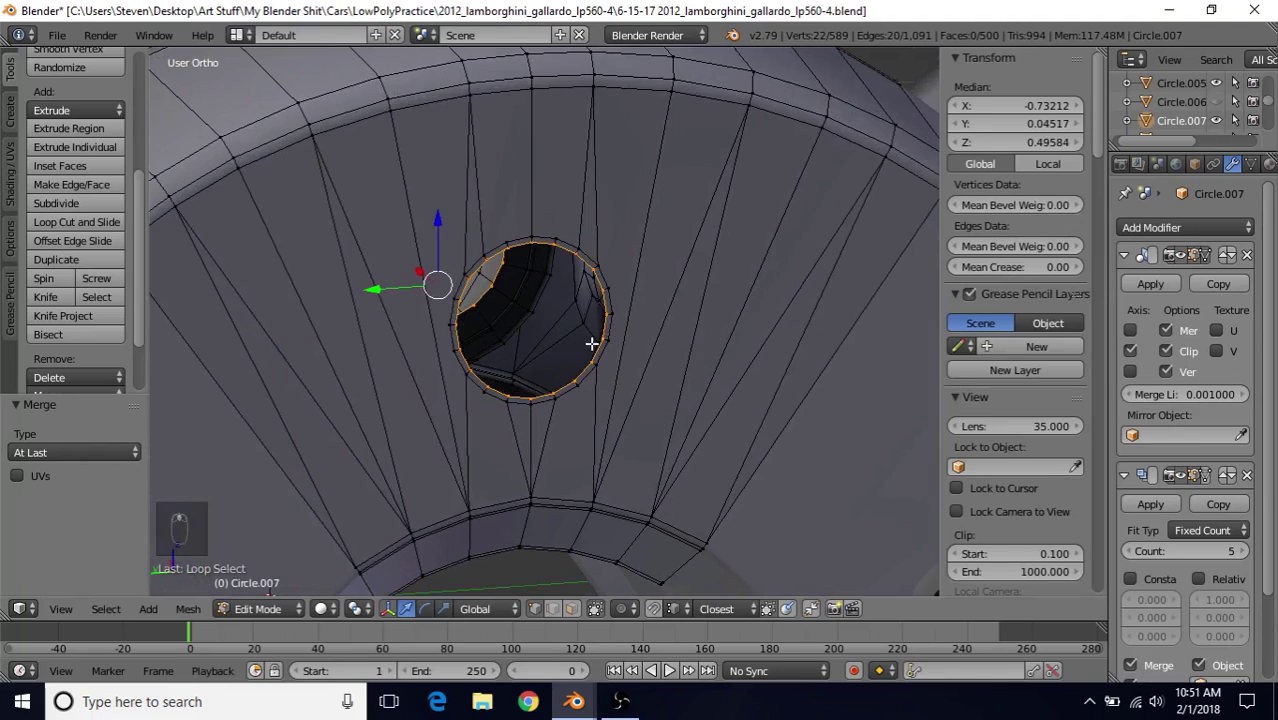
middle_drag(592, 343, 594, 339)
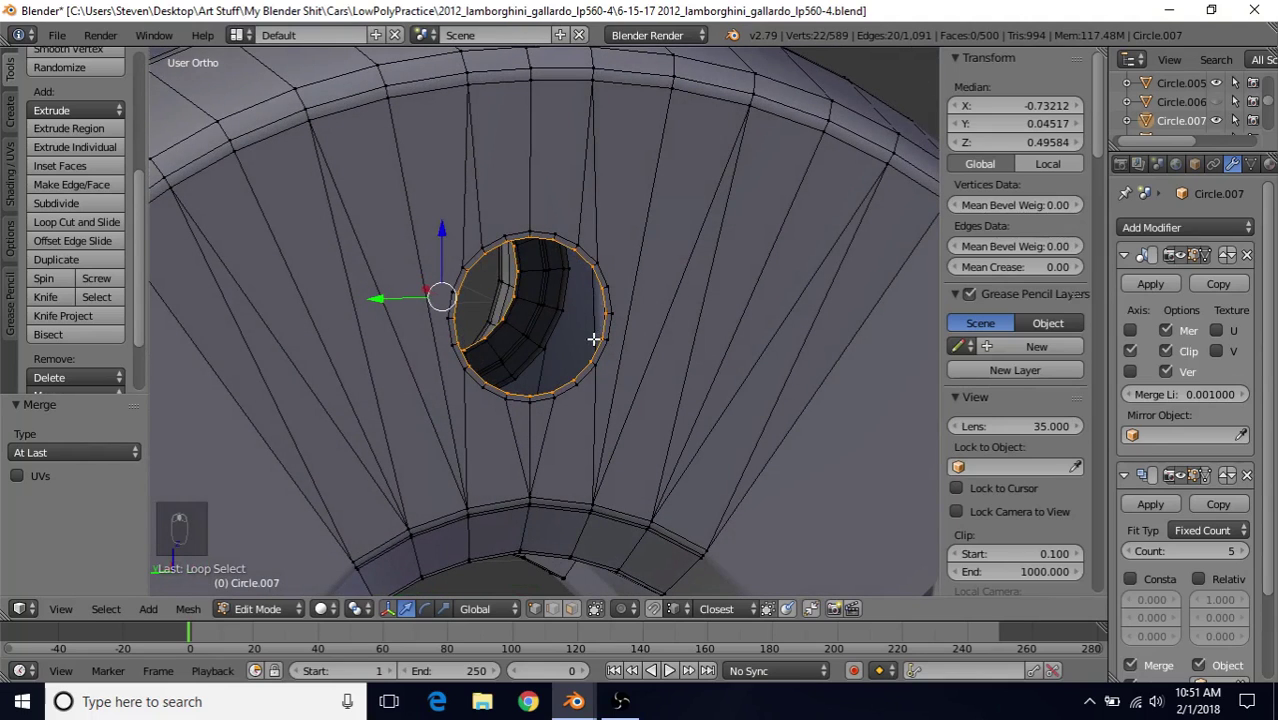
key(shift+q)
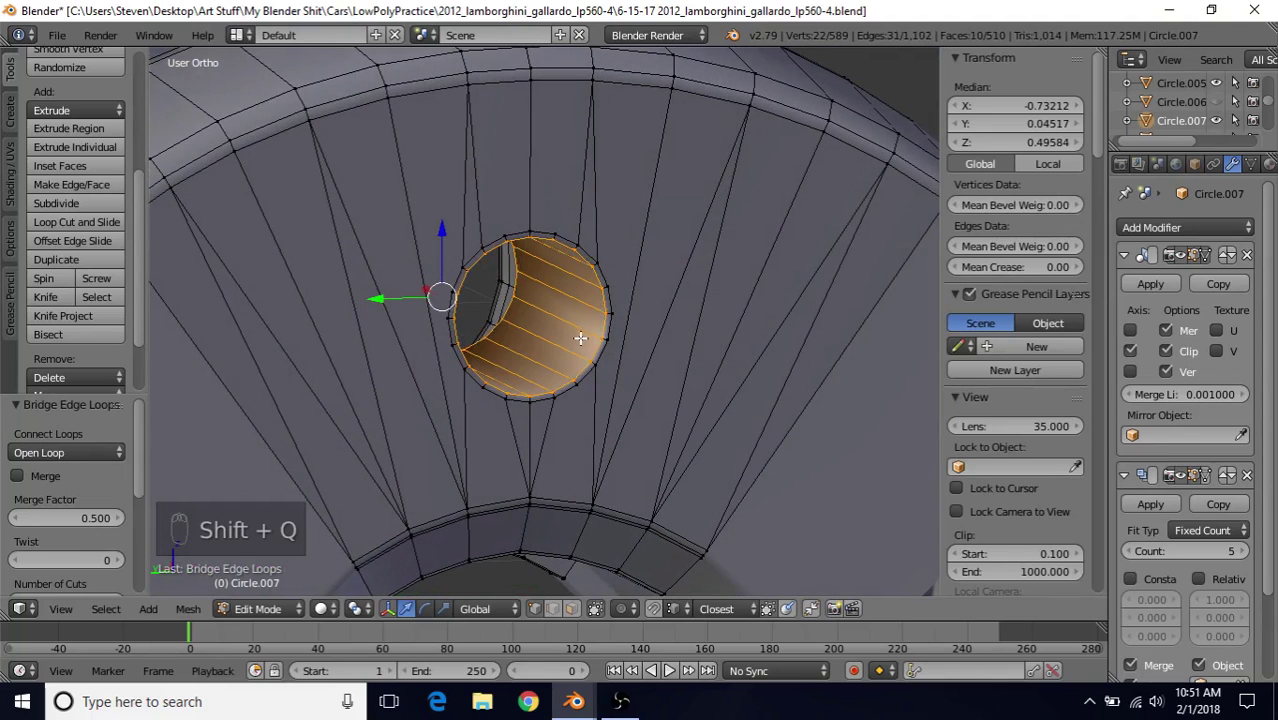
click(190, 609)
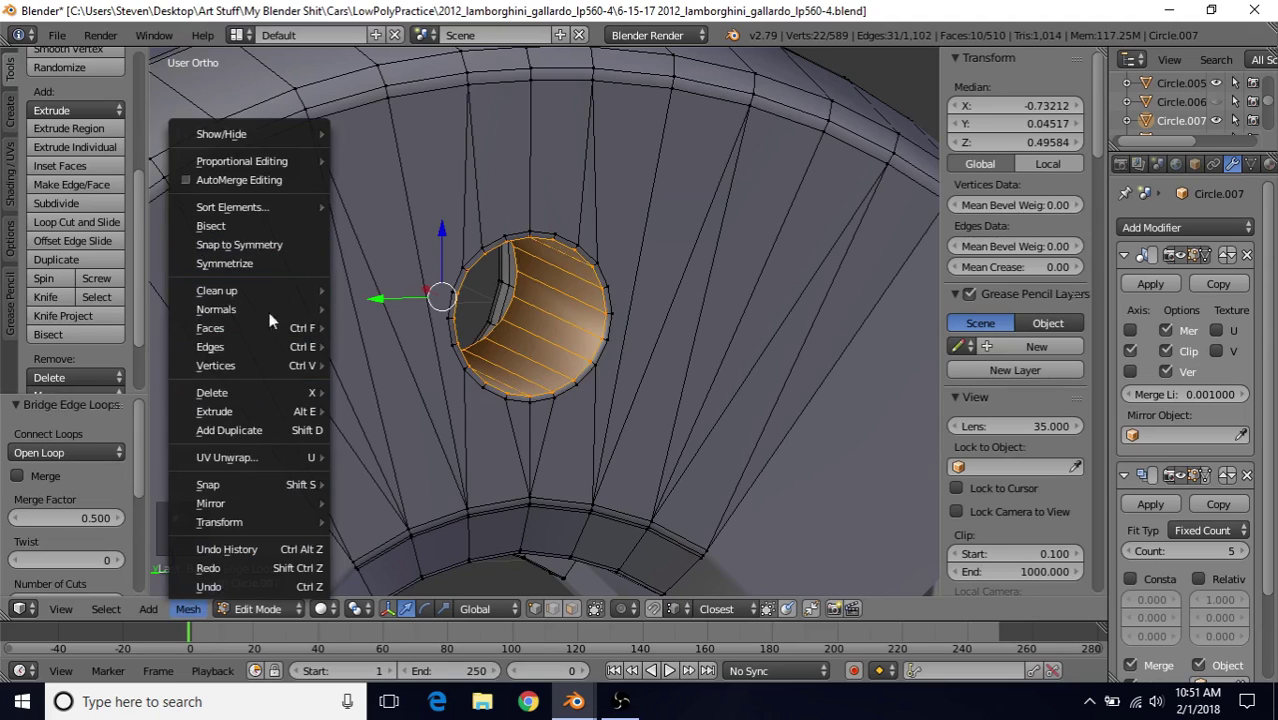
mouse_move(261, 344)
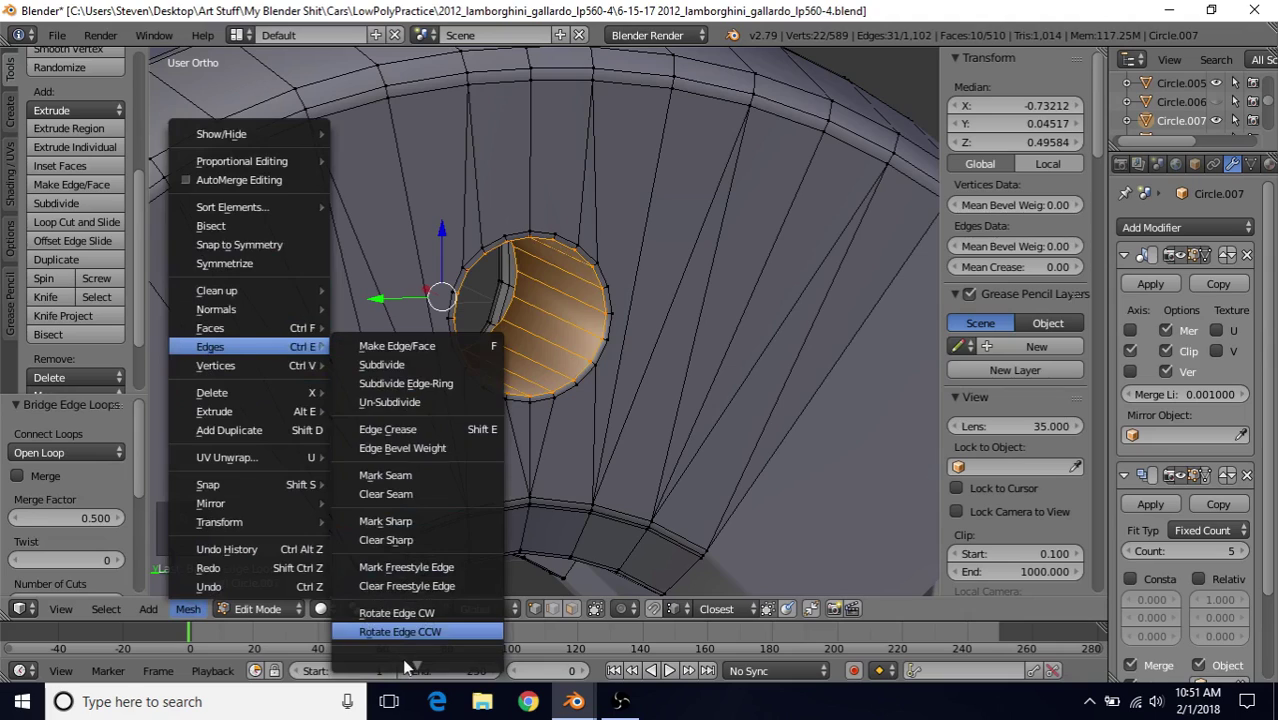
mouse_move(407, 662)
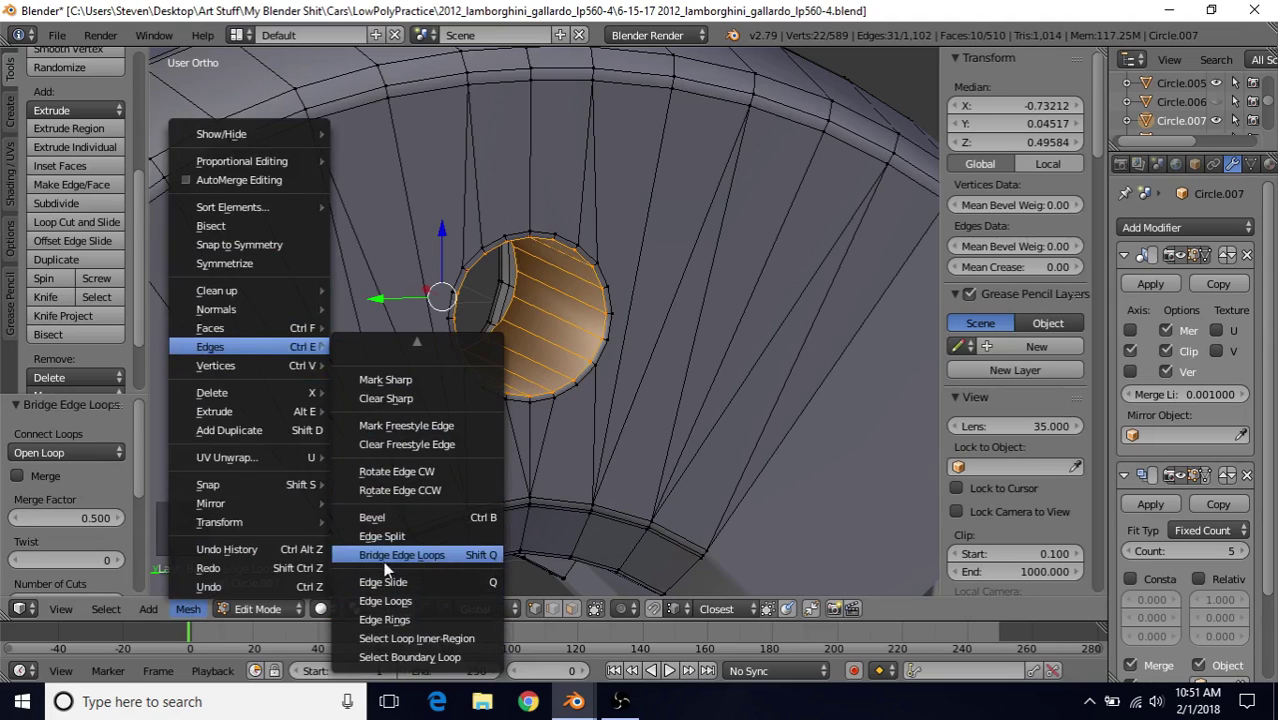
click(455, 554)
Inset the bridged wall faces of the bolt hole by about 0.0127 with the Boundary option off
scroll(750, 312, down, 2)
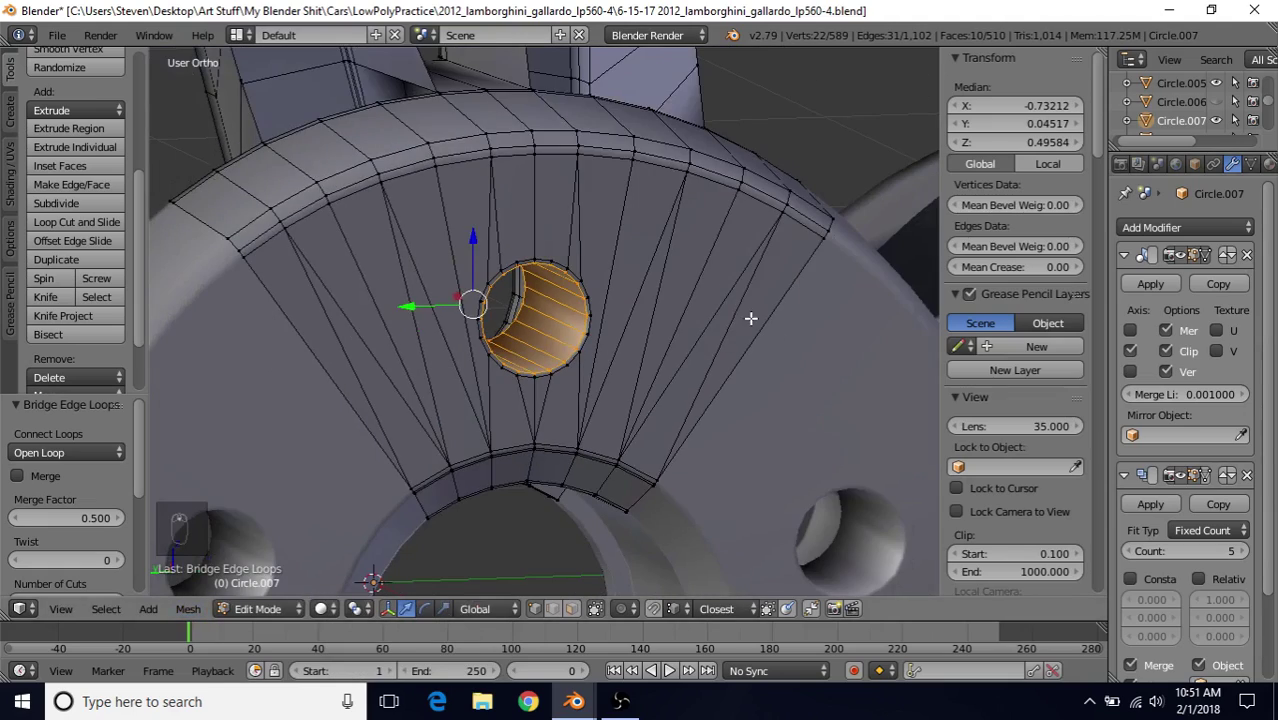
key(Tab)
middle_drag(697, 500, 611, 383)
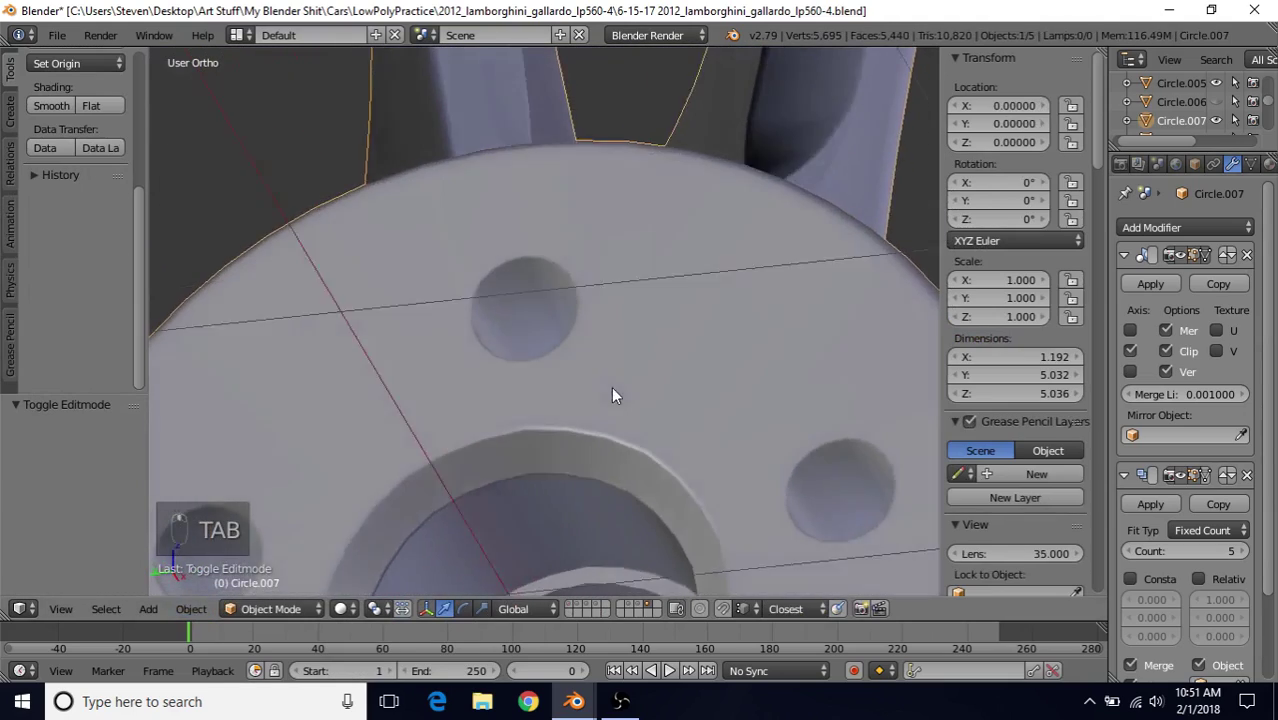
scroll(600, 385, up, 4)
key(Tab)
middle_drag(527, 345, 537, 373)
key(i)
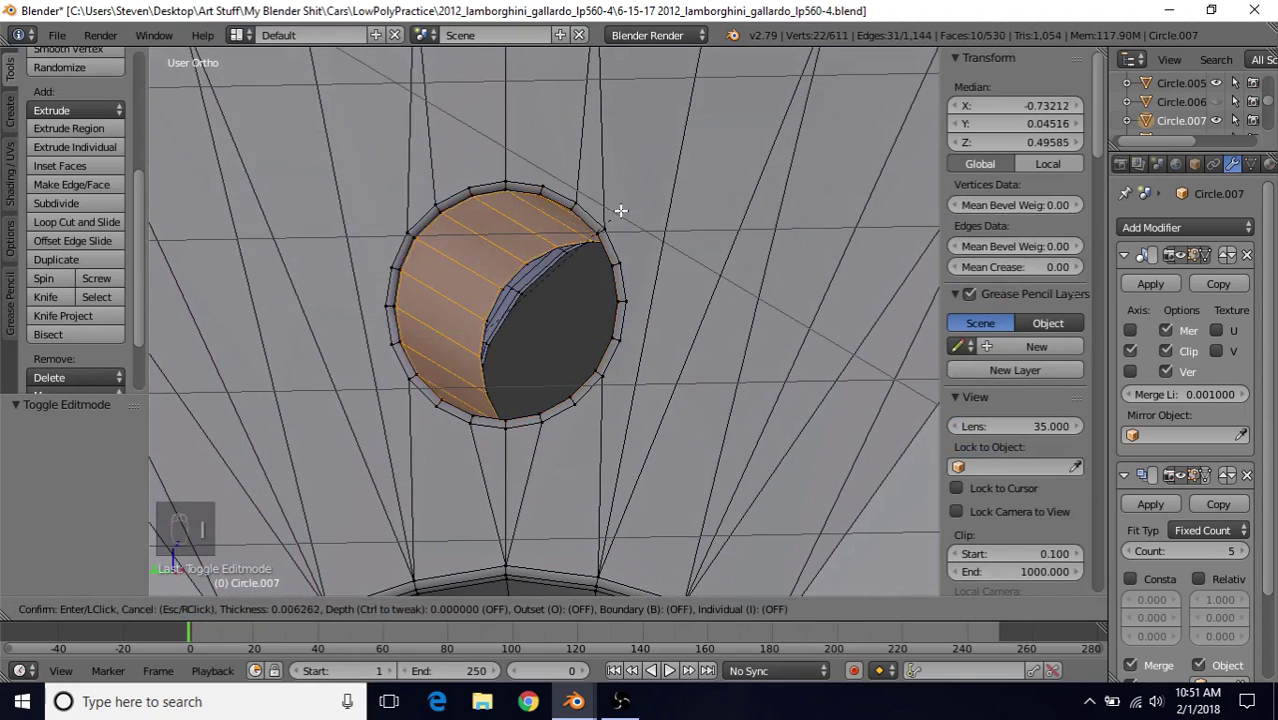
key(b)
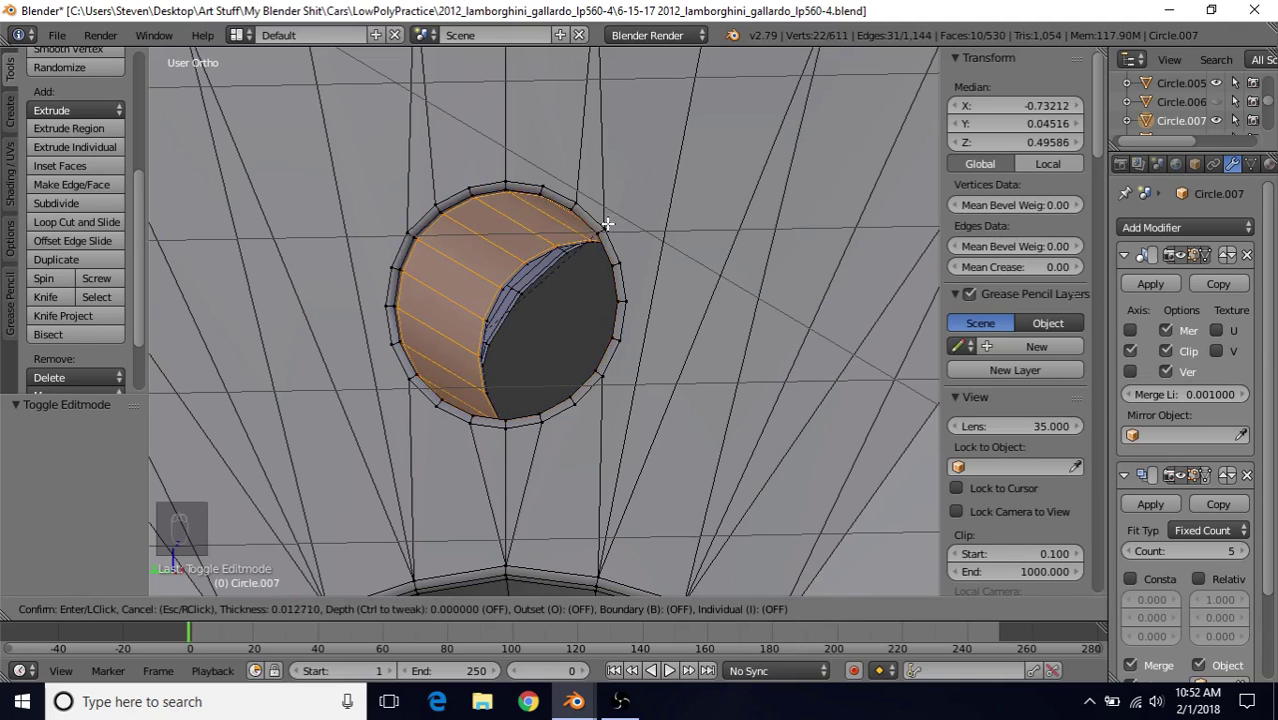
click(607, 223)
Examine the connected bolt holes from the back and front of the wheel in Object Mode
key(Tab)
scroll(502, 352, down, 6)
middle_drag(504, 326, 580, 338)
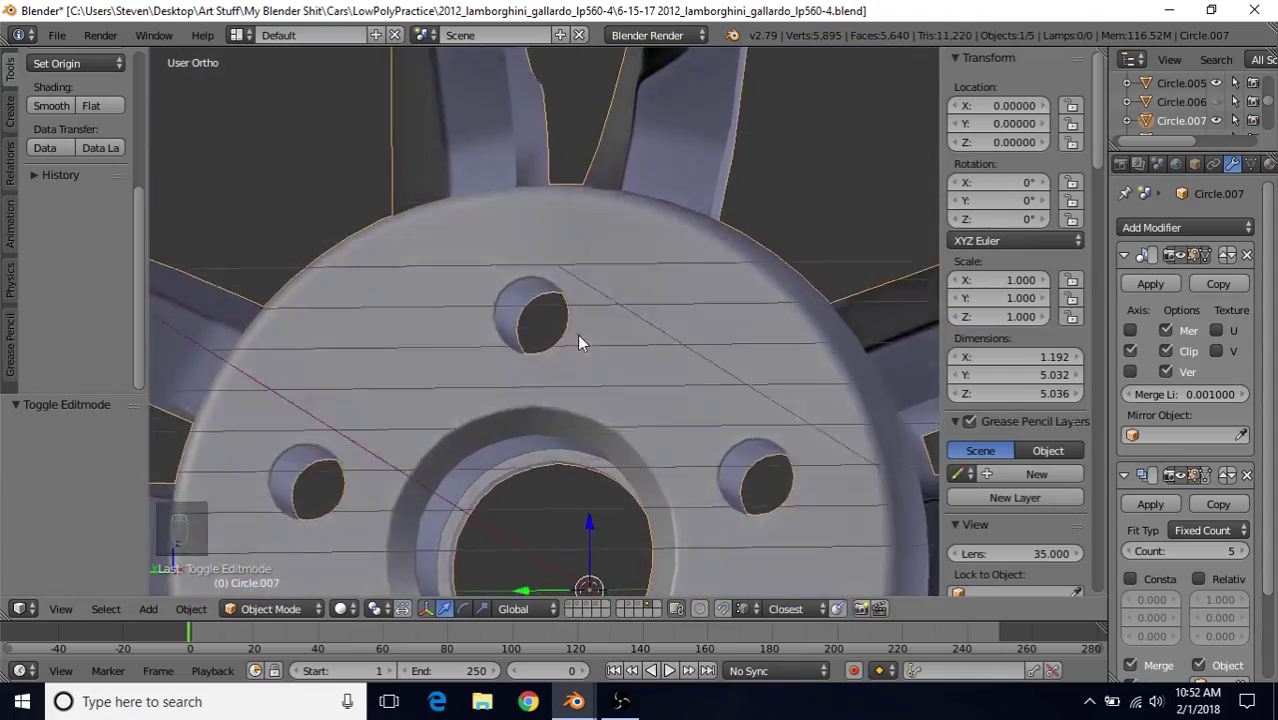
scroll(577, 340, down, 6)
middle_drag(536, 237, 805, 237)
scroll(626, 368, up, 2)
middle_drag(648, 296, 603, 342)
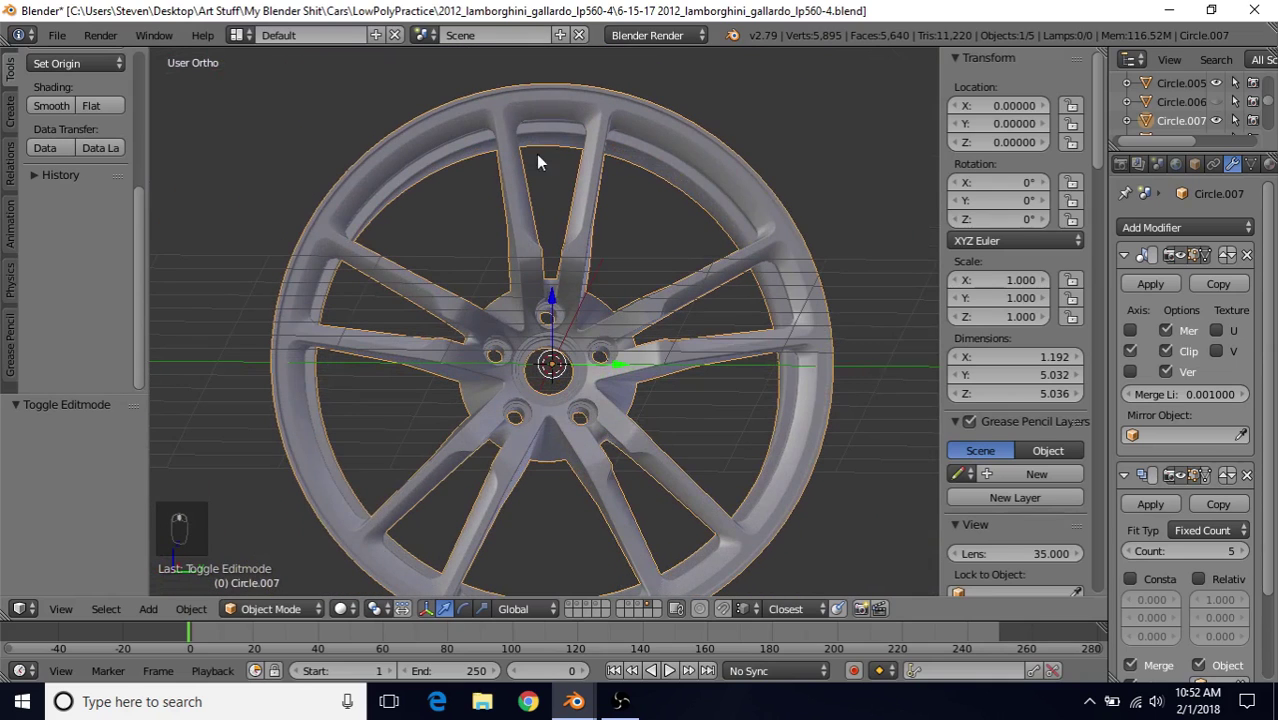
middle_drag(572, 313, 578, 317)
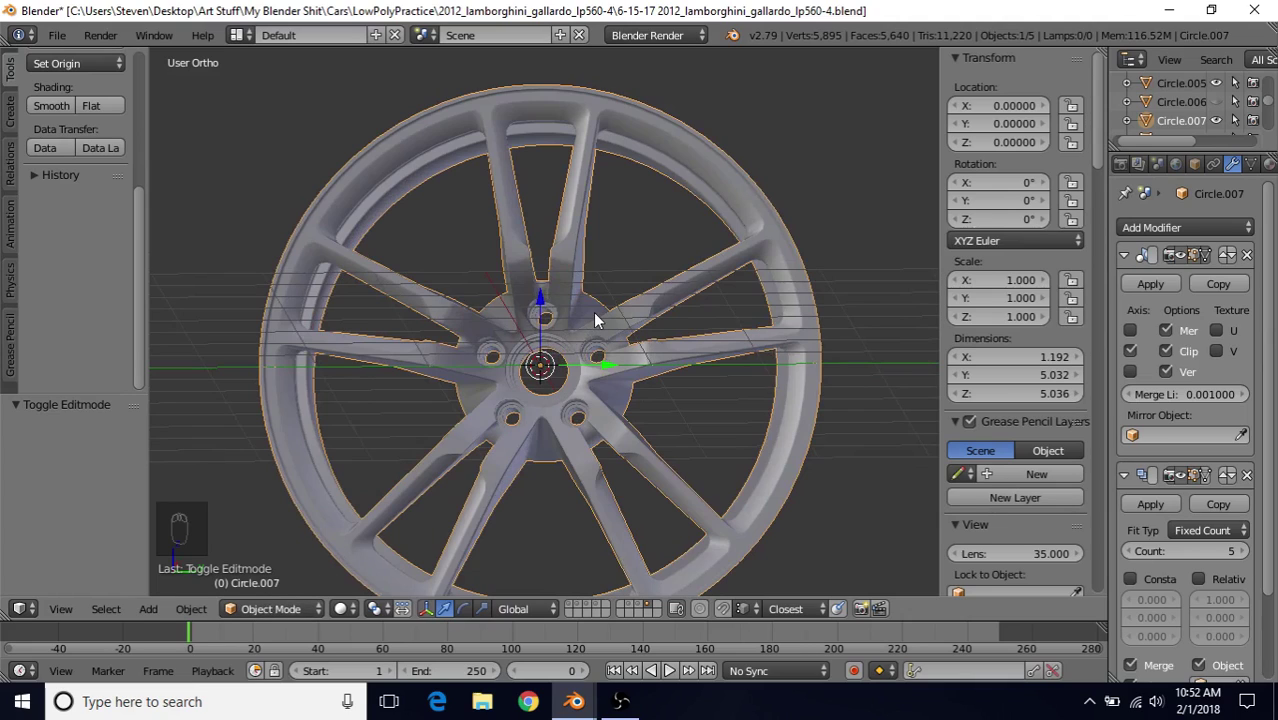
Add a level 2 Subdivision Surface to the wheel rim and bring up its settings in the modifier stack
key(ctrl+2)
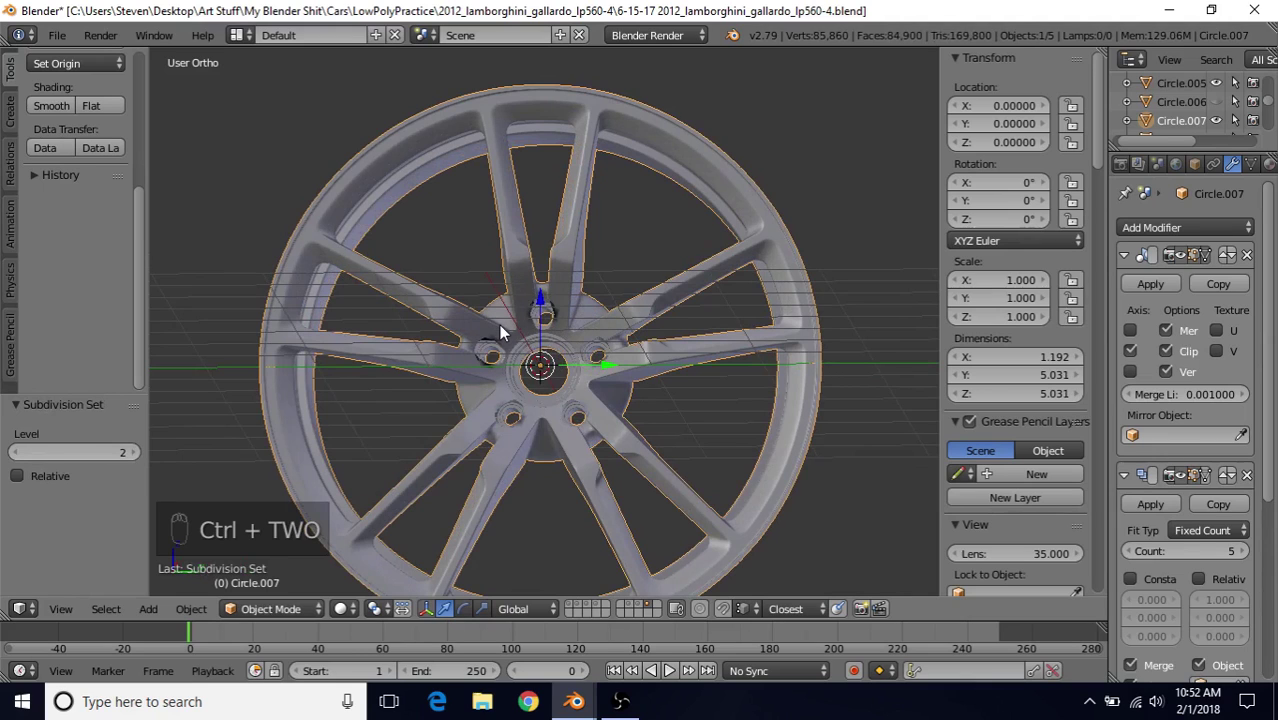
middle_drag(533, 288, 551, 328)
scroll(551, 329, up, 5)
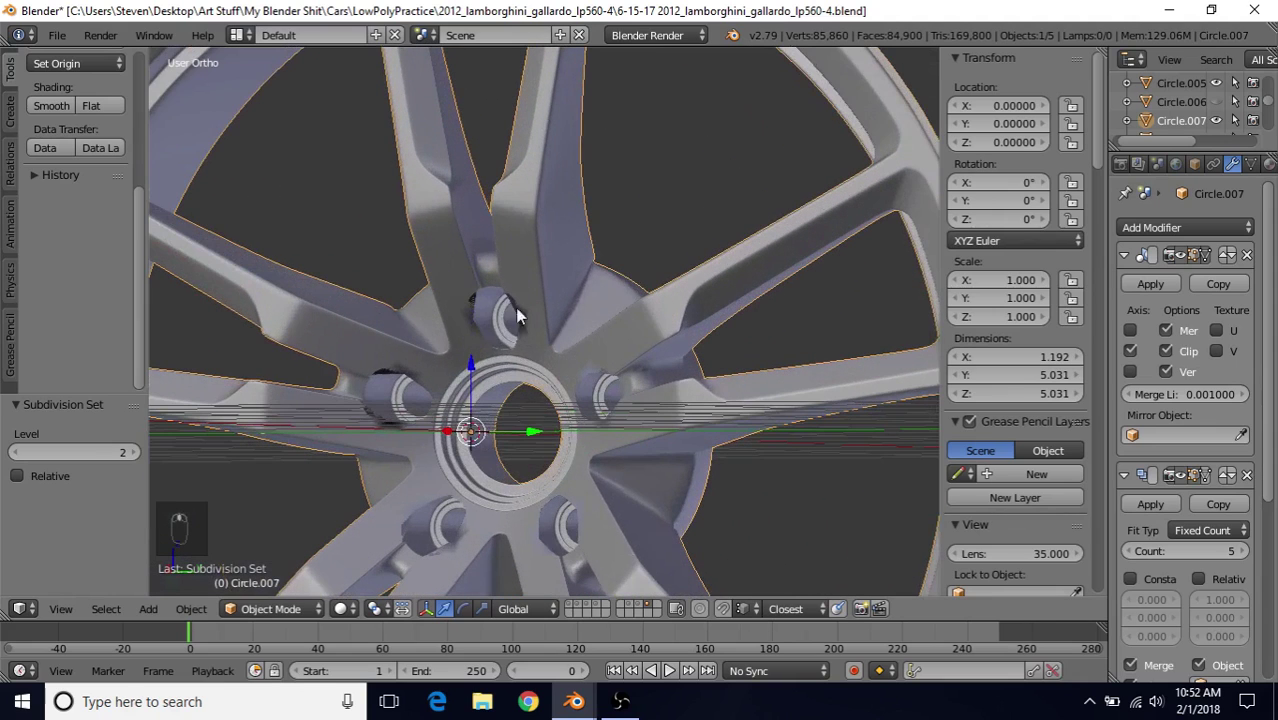
scroll(672, 350, down, 5)
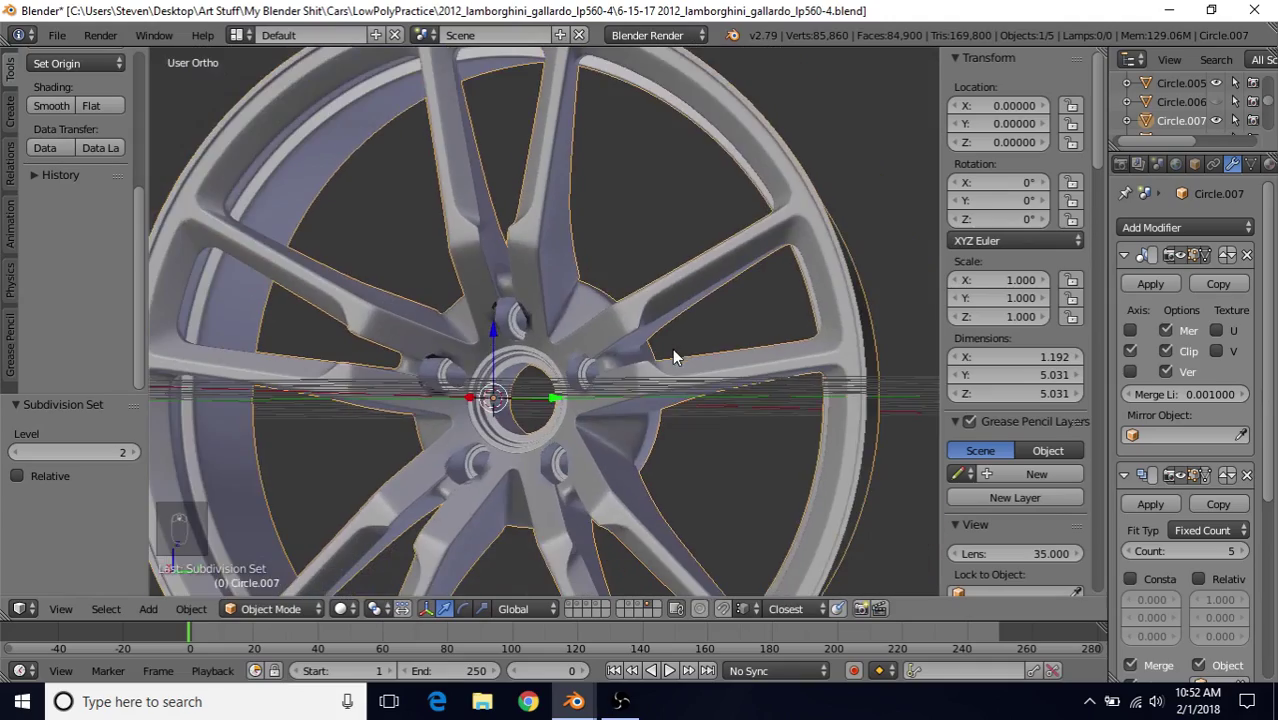
middle_drag(713, 354, 430, 372)
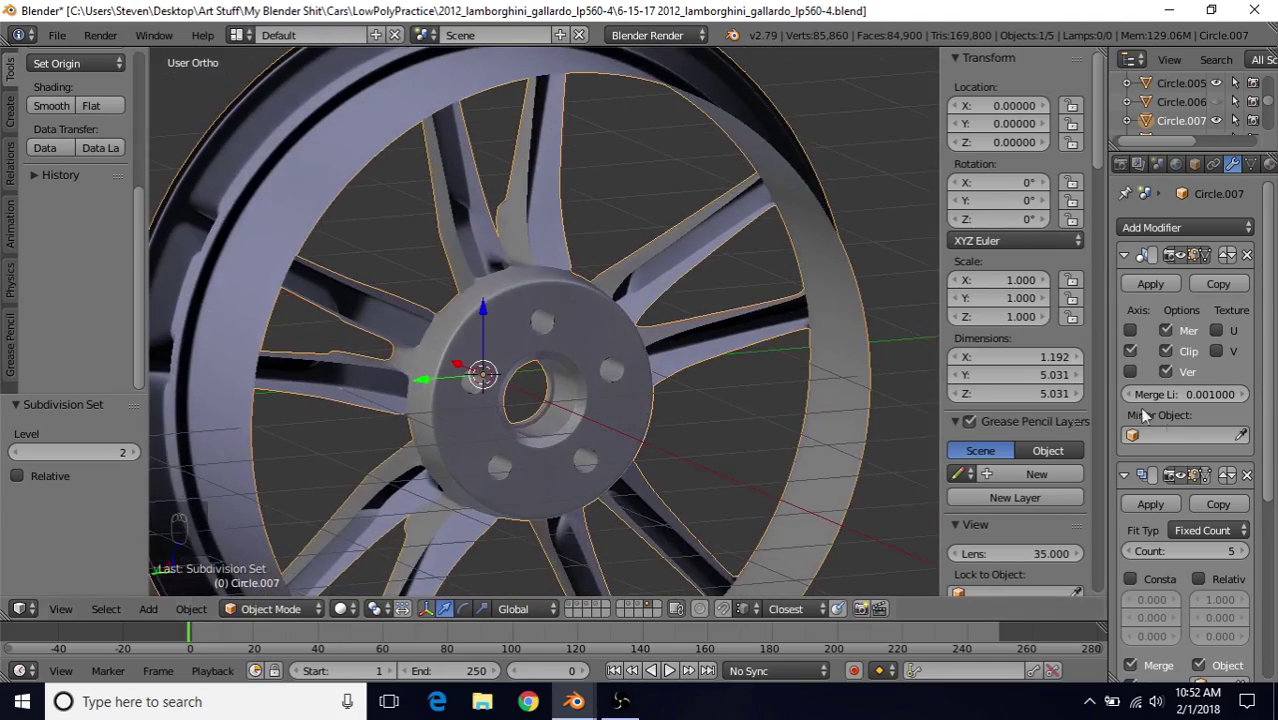
scroll(1236, 515, down, 6)
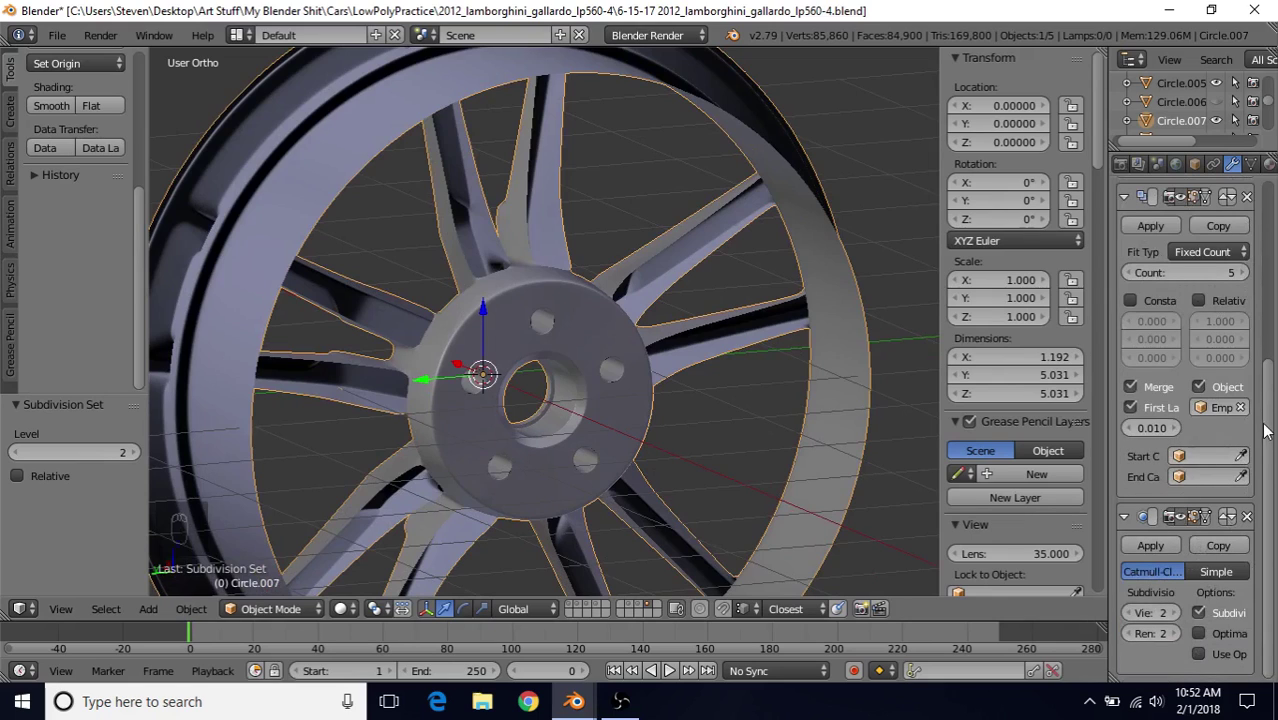
drag(1268, 420, 1262, 230)
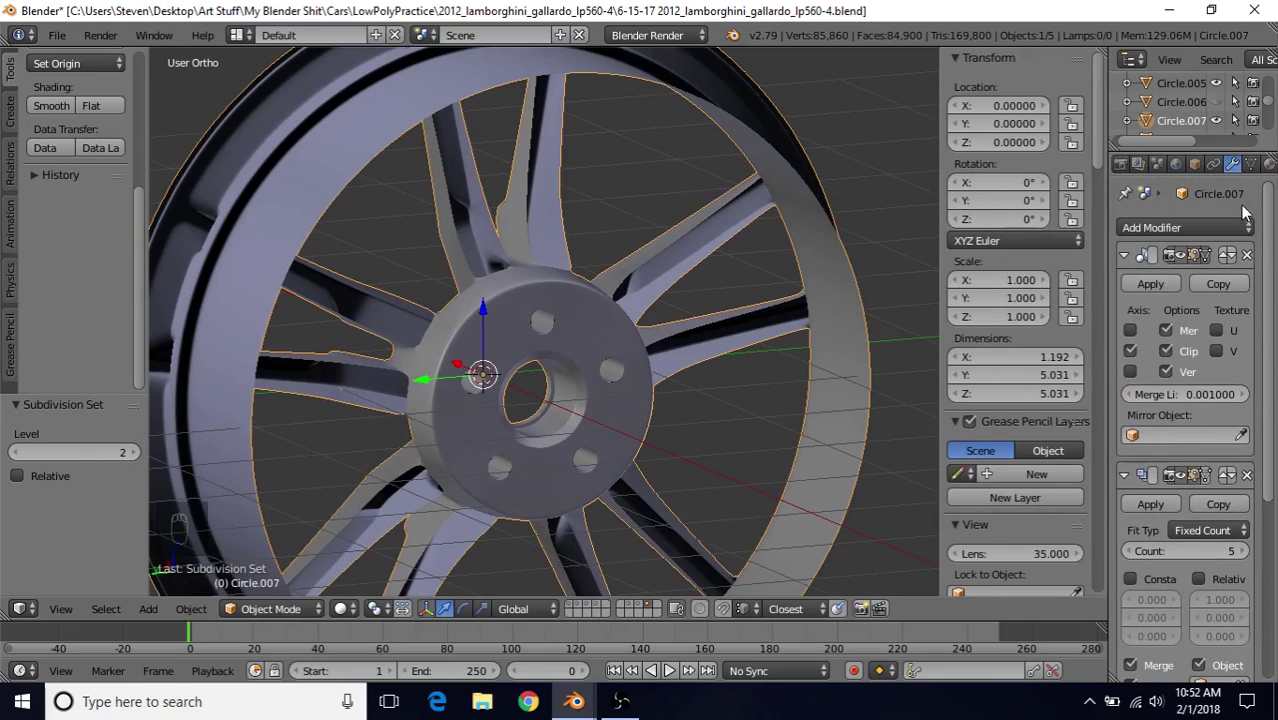
drag(1268, 232, 1267, 522)
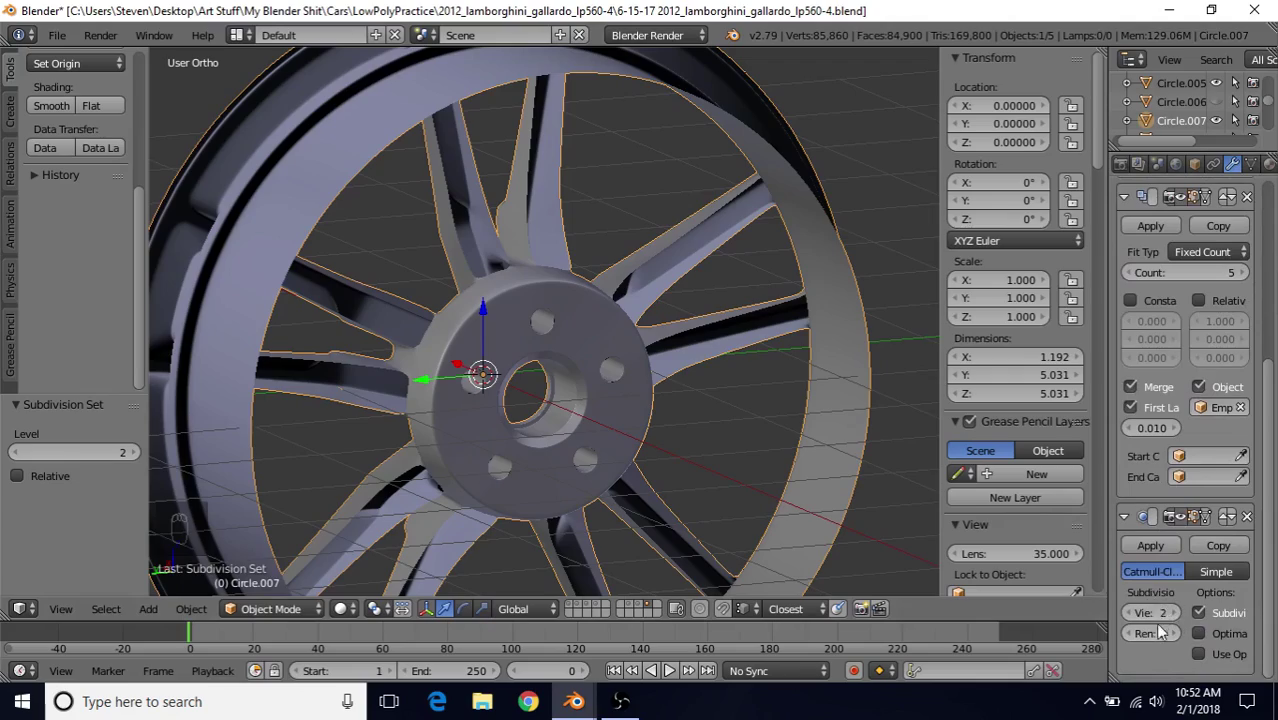
Inspect the smoothed surface and shading around the bolt holes on the front of the hub
middle_drag(750, 400, 659, 354)
scroll(569, 340, up, 4)
middle_drag(569, 340, 542, 250)
scroll(542, 250, up, 2)
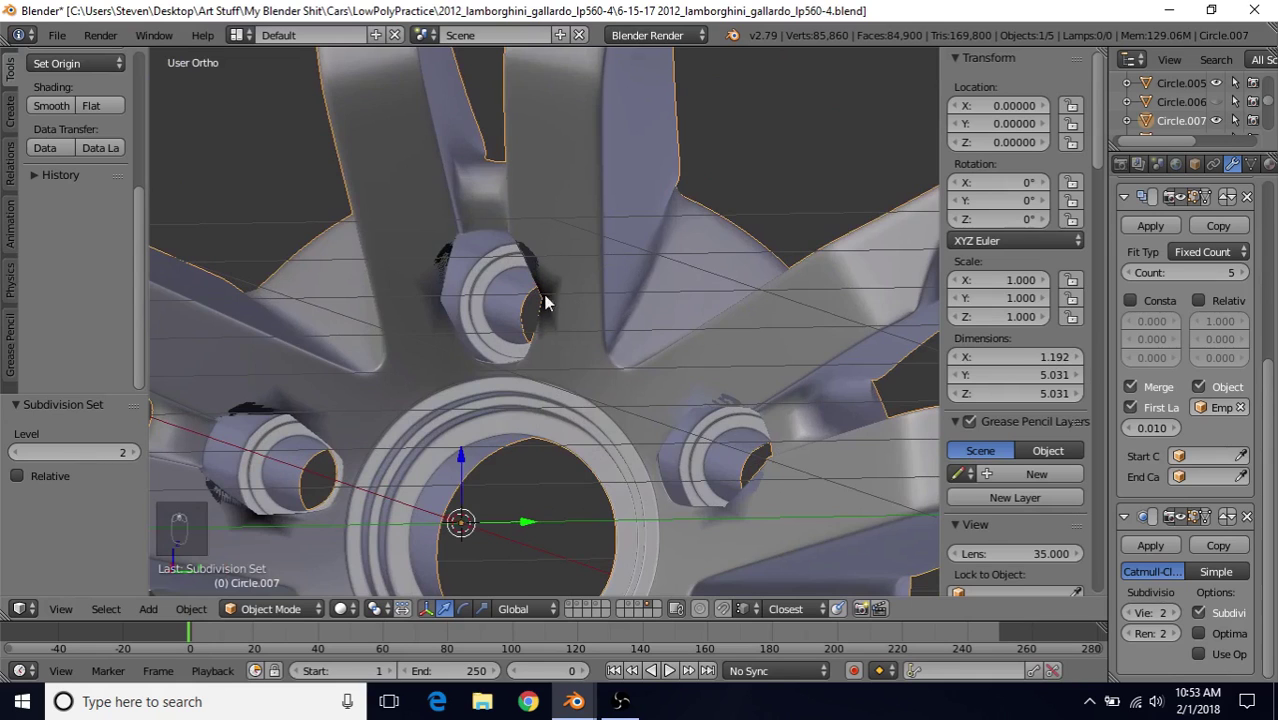
scroll(542, 287, down, 6)
scroll(686, 290, up, 2)
middle_drag(690, 284, 687, 312)
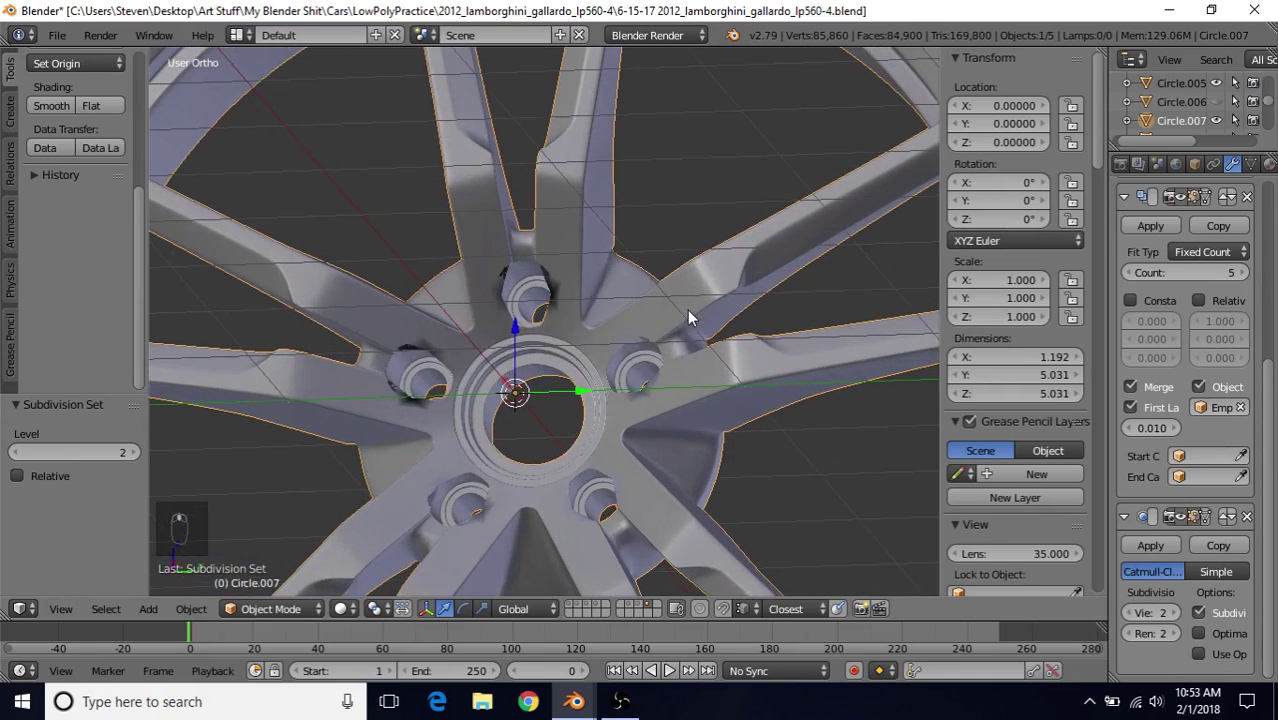
Turn off the Subdivision Surface modifier's viewport display and set the mesh editing to face selection
click(1181, 517)
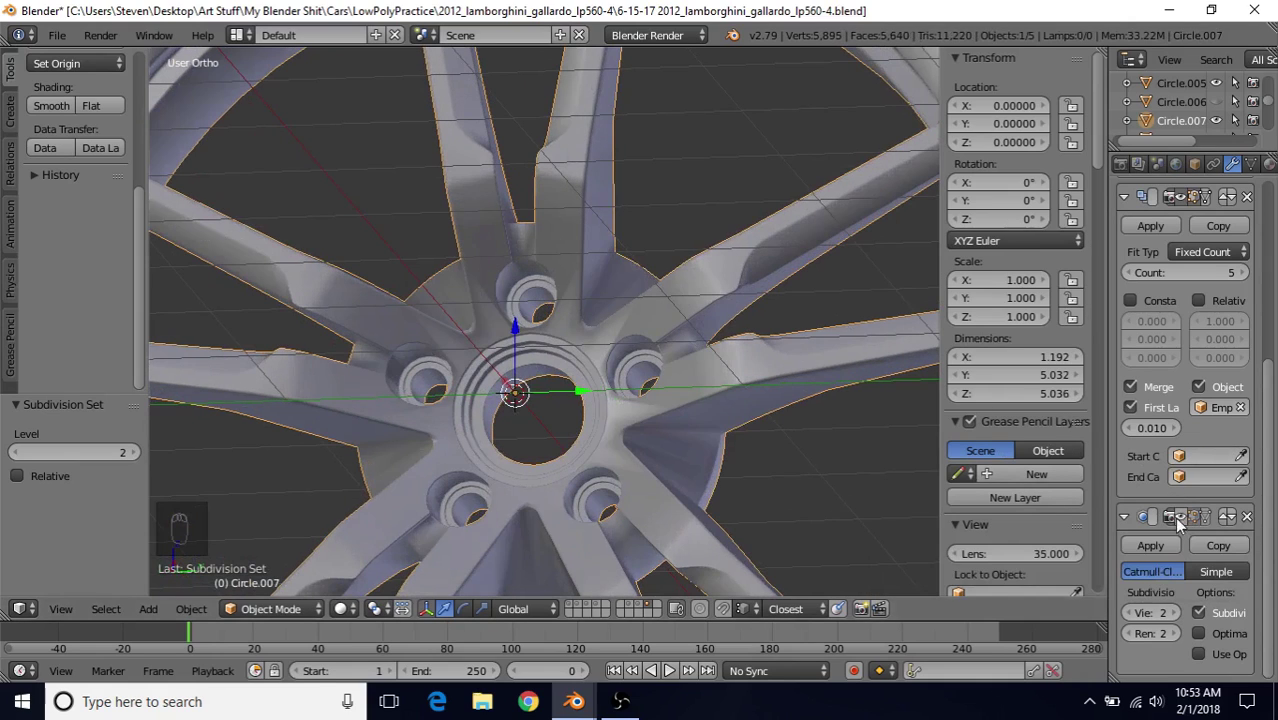
key(Tab)
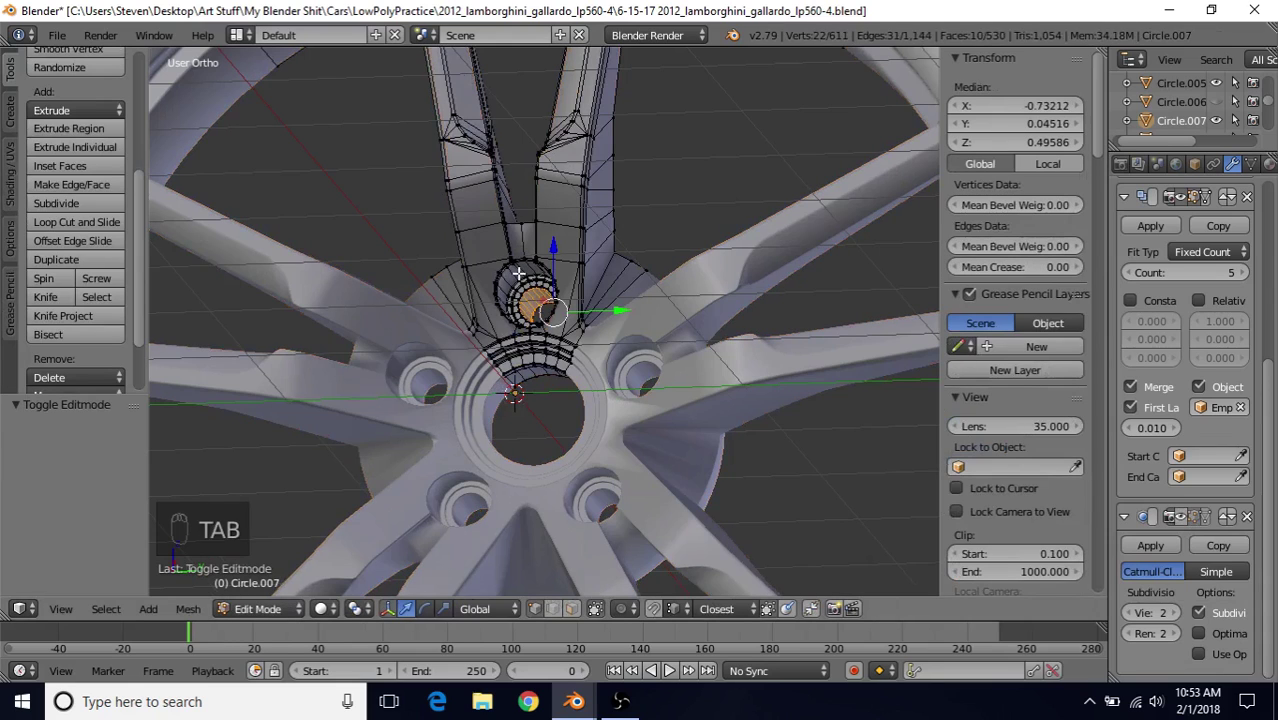
click(571, 609)
scroll(577, 385, up, 5)
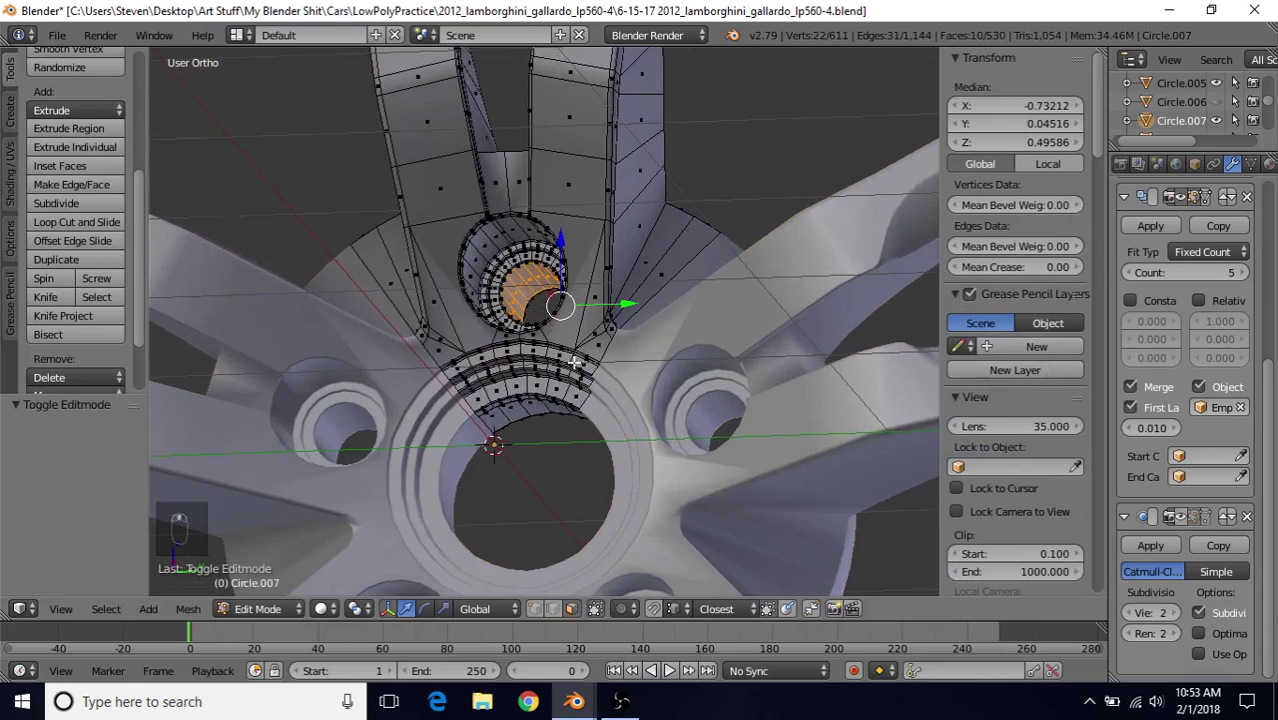
key(Tab)
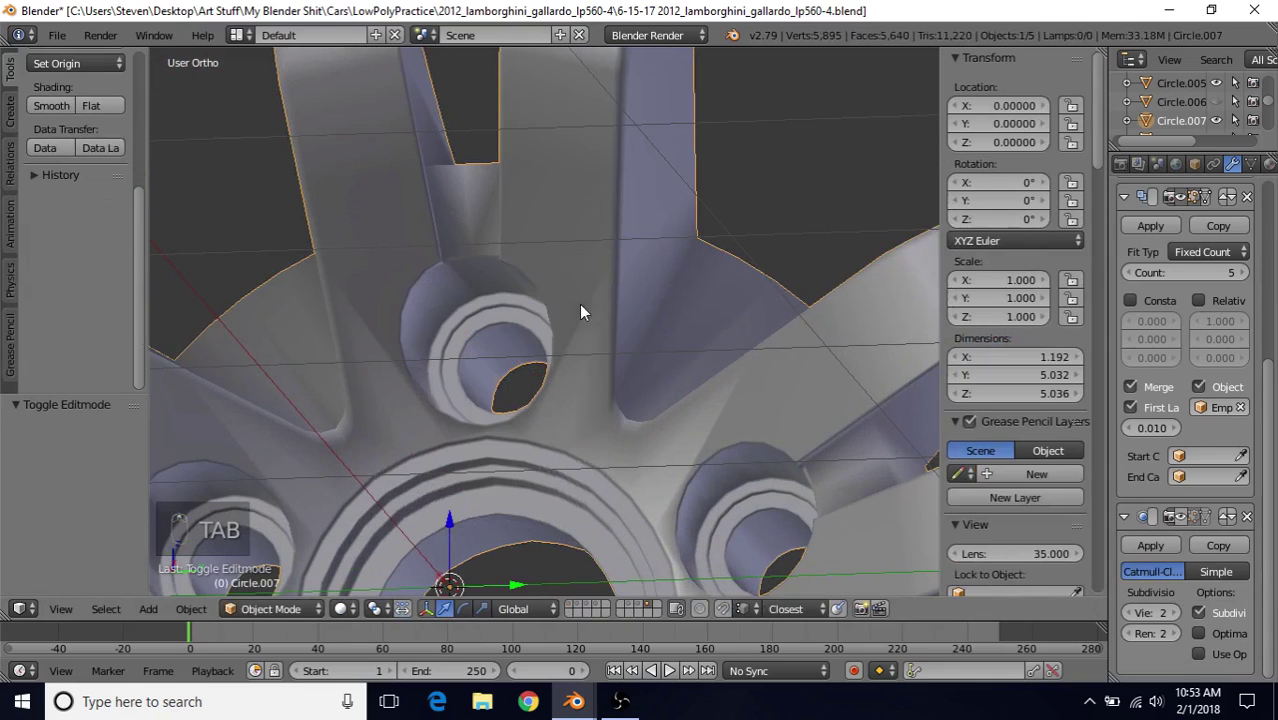
Preview the bolt holes with the Subdivision Surface shown, hide it again, and return to Edit Mode
click(1181, 517)
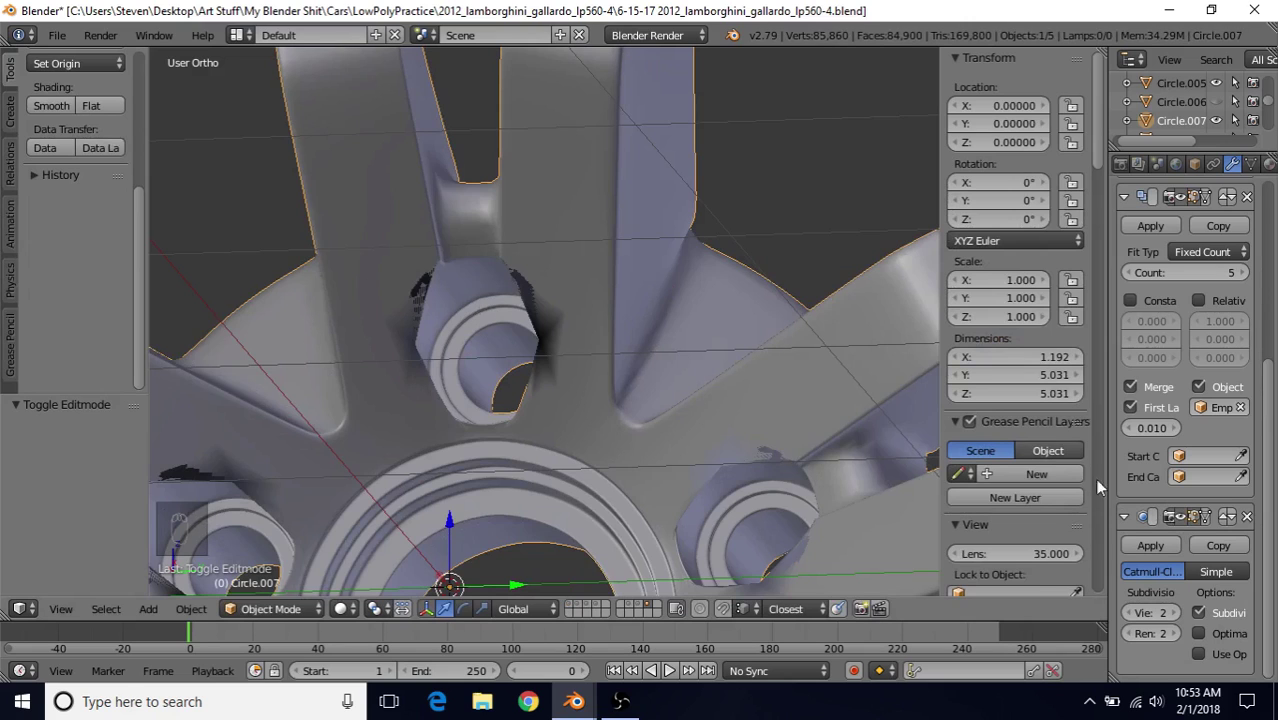
click(1182, 517)
key(Tab)
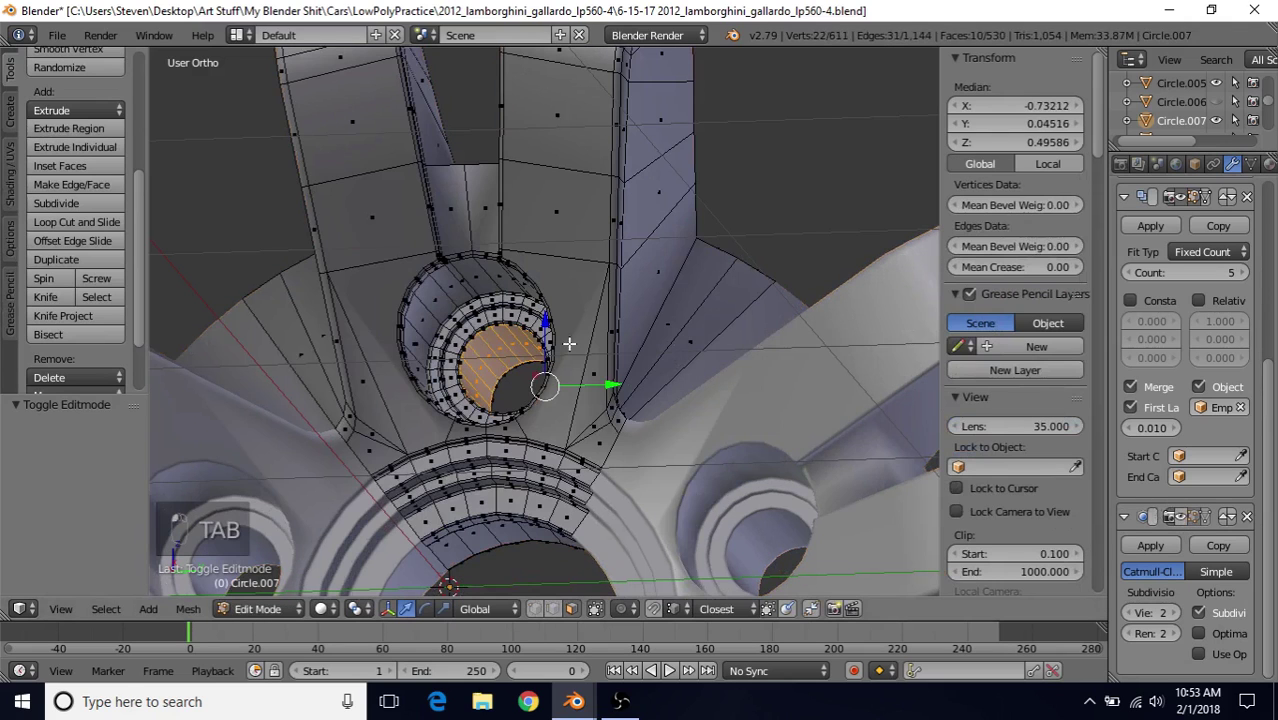
Triangulate the large n-gon face surrounding the bolt hole on the front of the hub
right_click(573, 299)
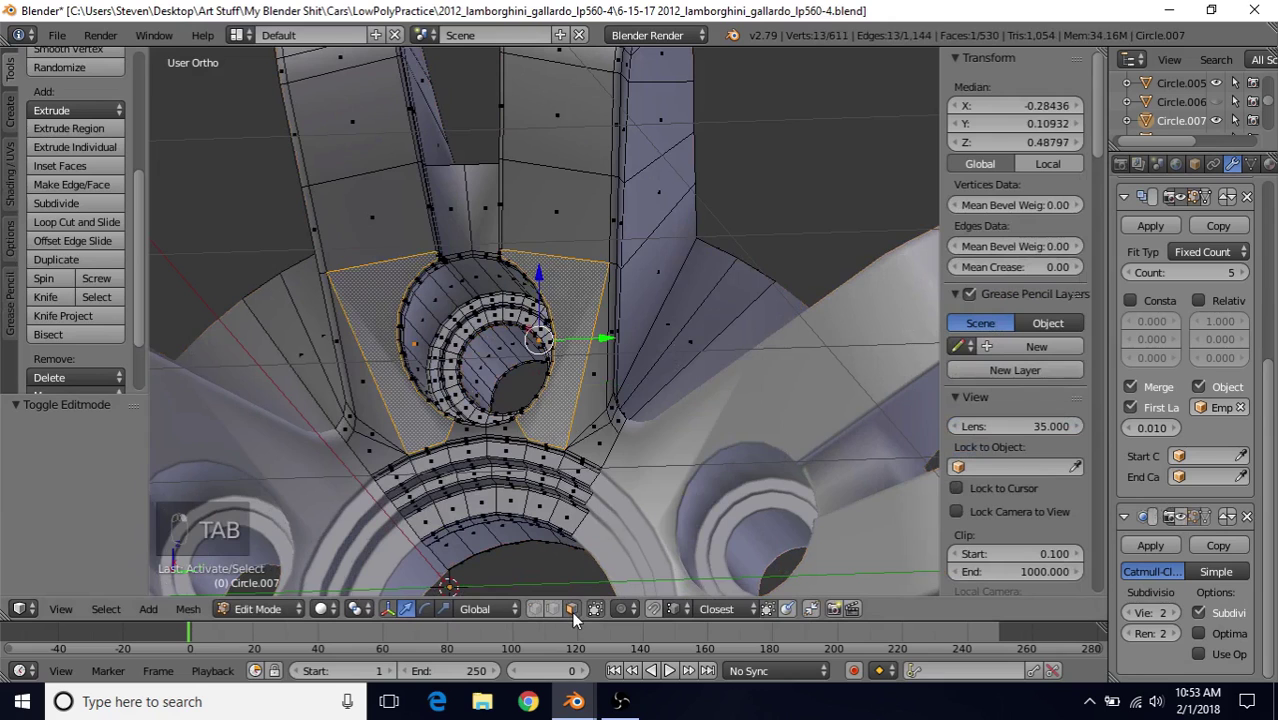
middle_drag(597, 376, 608, 357)
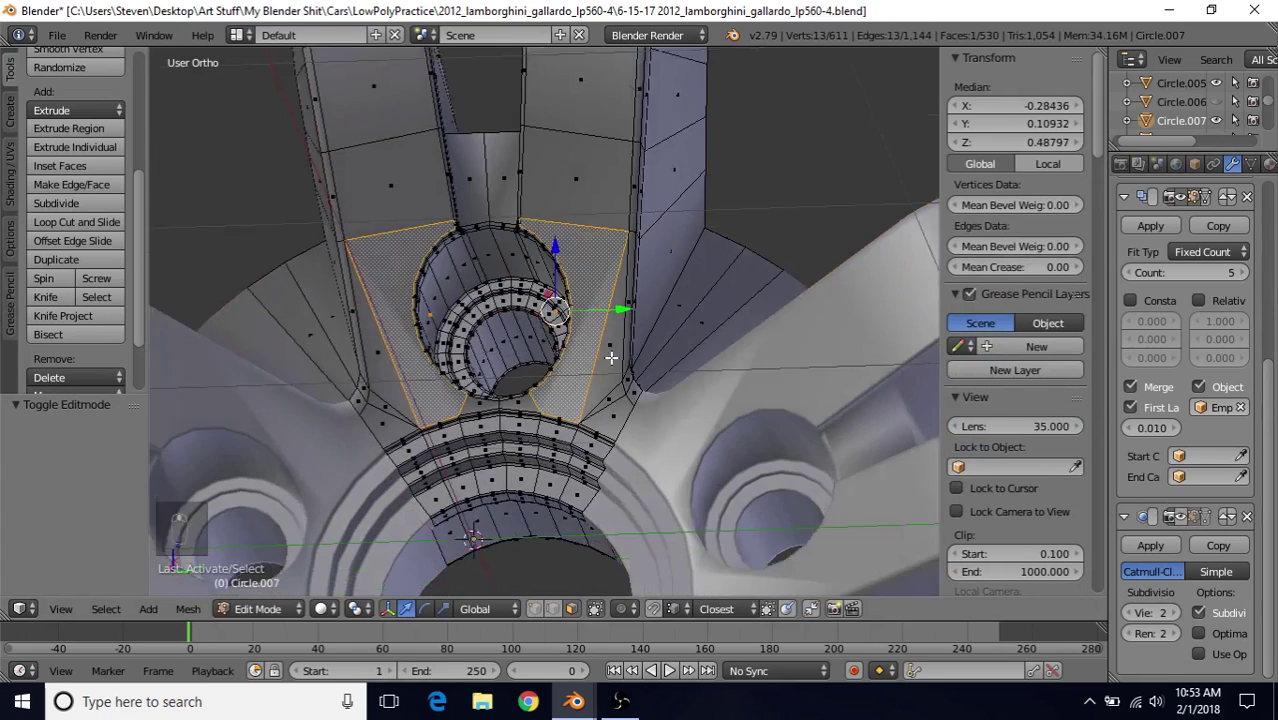
scroll(610, 364, up, 3)
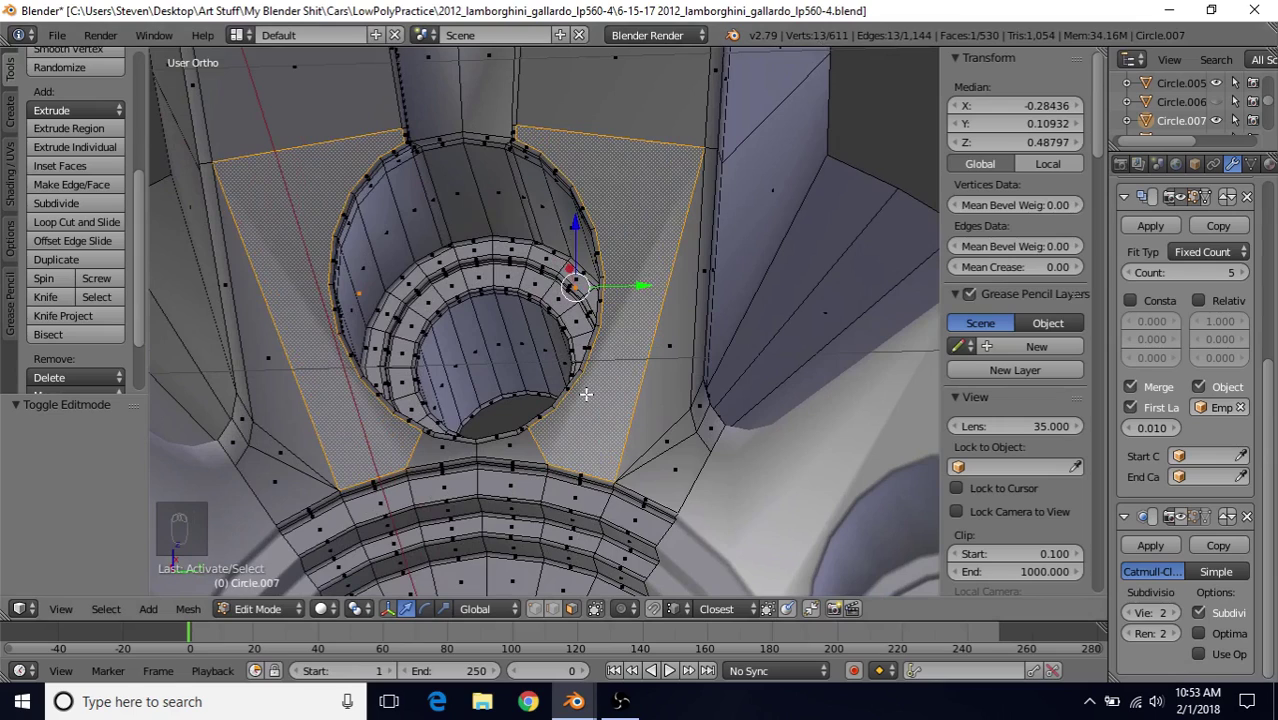
key(ctrl+t)
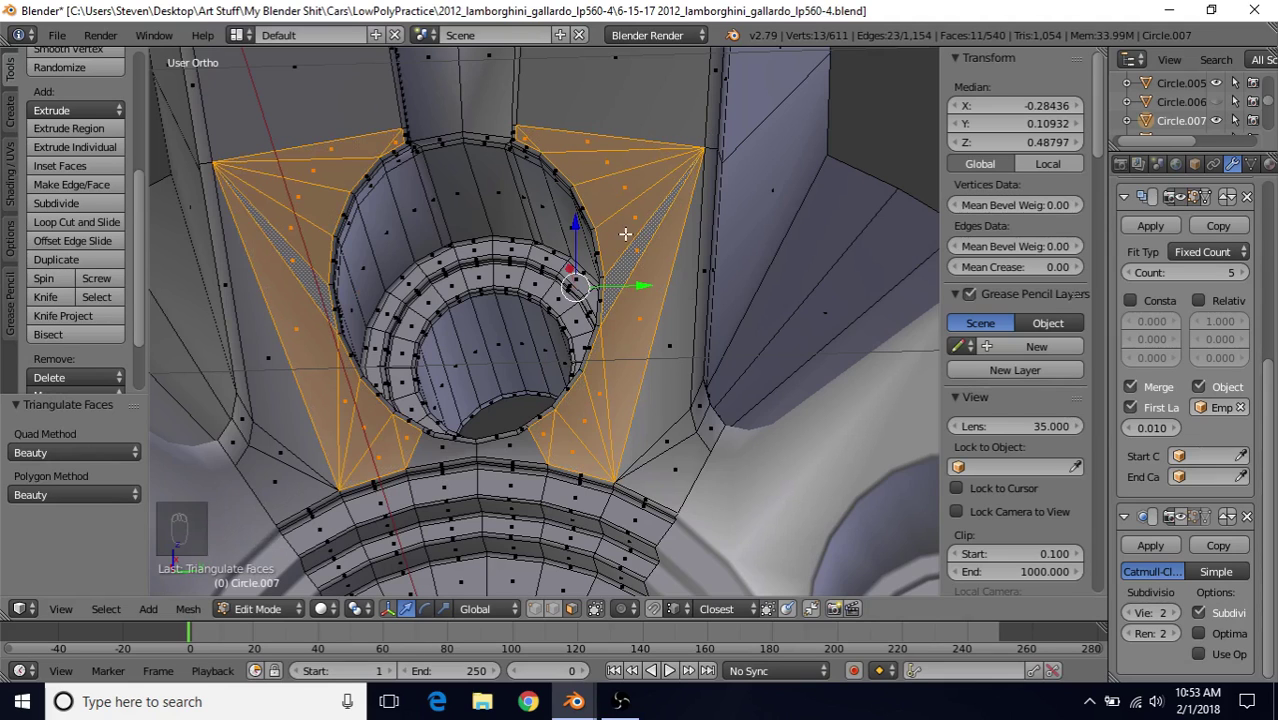
Dissolve one of the new diagonal edges fanning from the bolt hole's rim to the upper spoke-side corner
shift+middle_drag(624, 235, 599, 276)
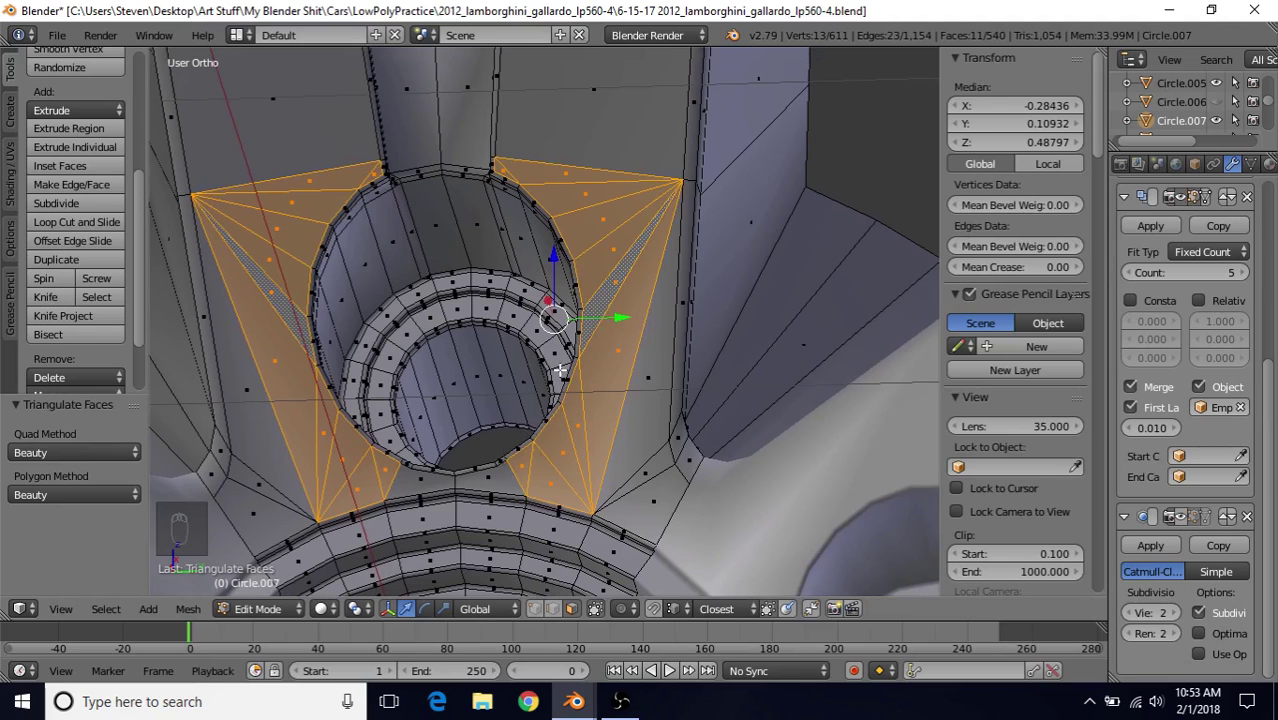
scroll(563, 362, up, 4)
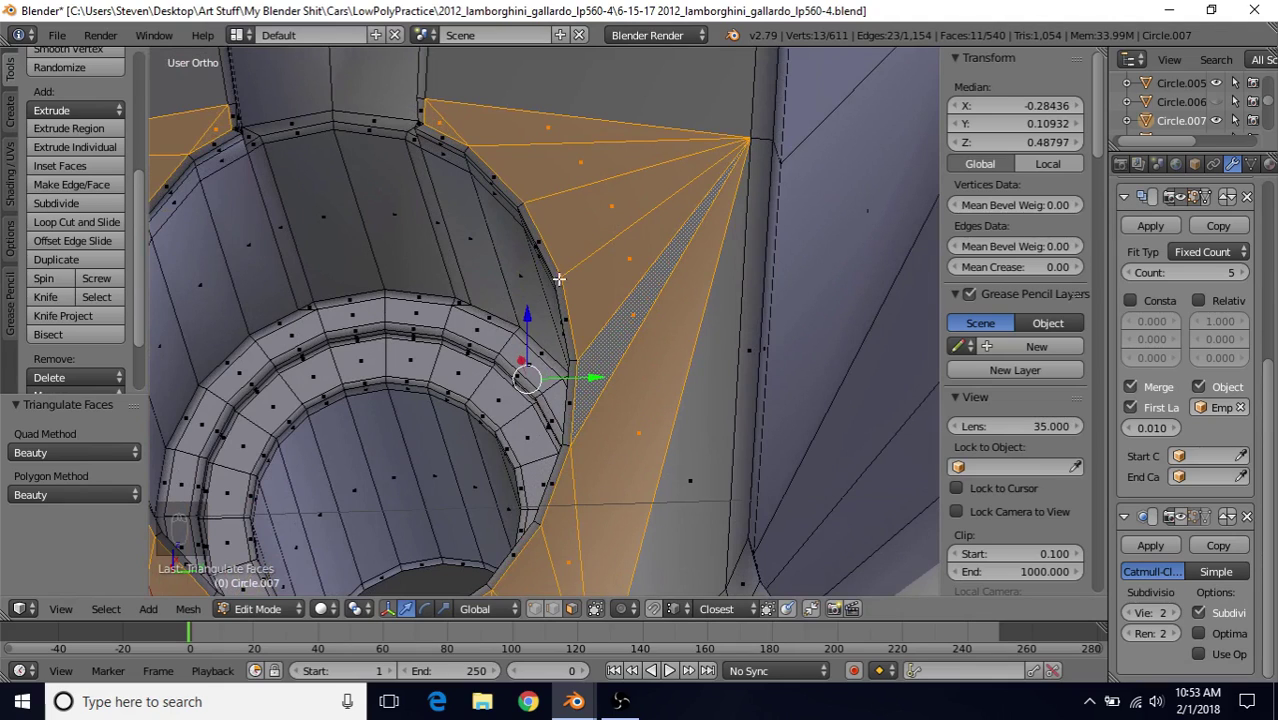
middle_drag(531, 210, 582, 202)
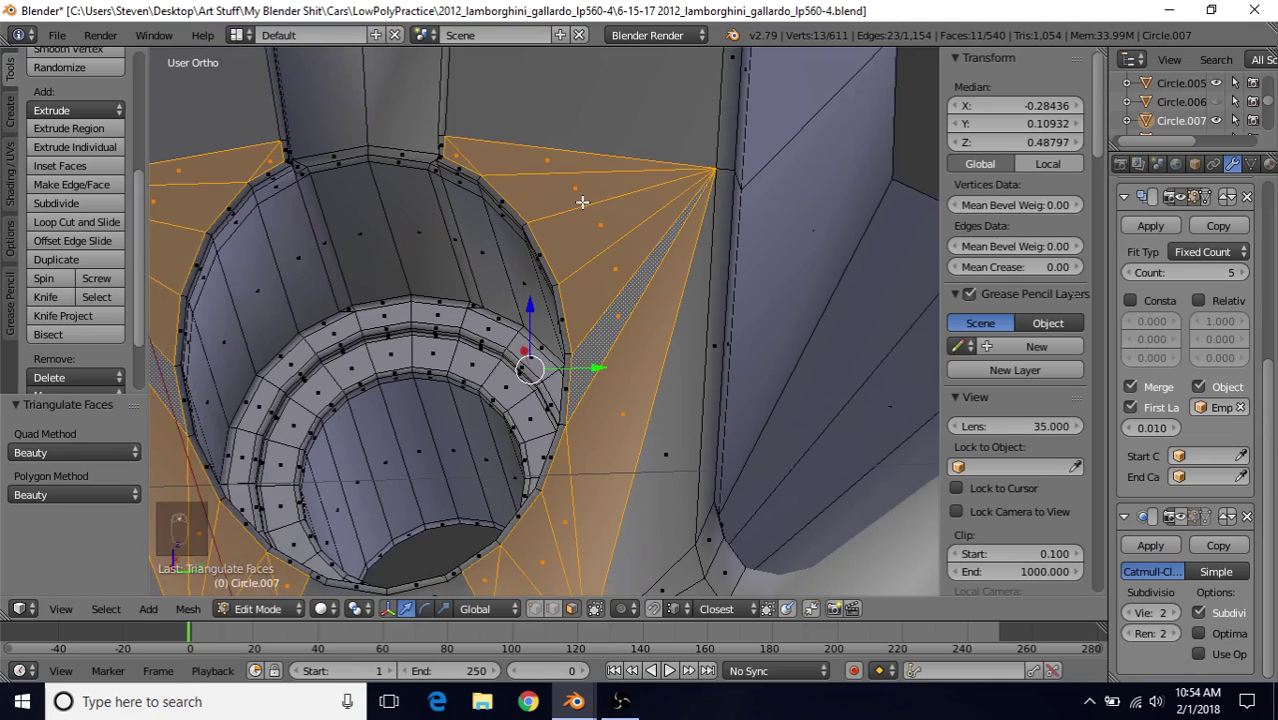
scroll(560, 310, up, 5)
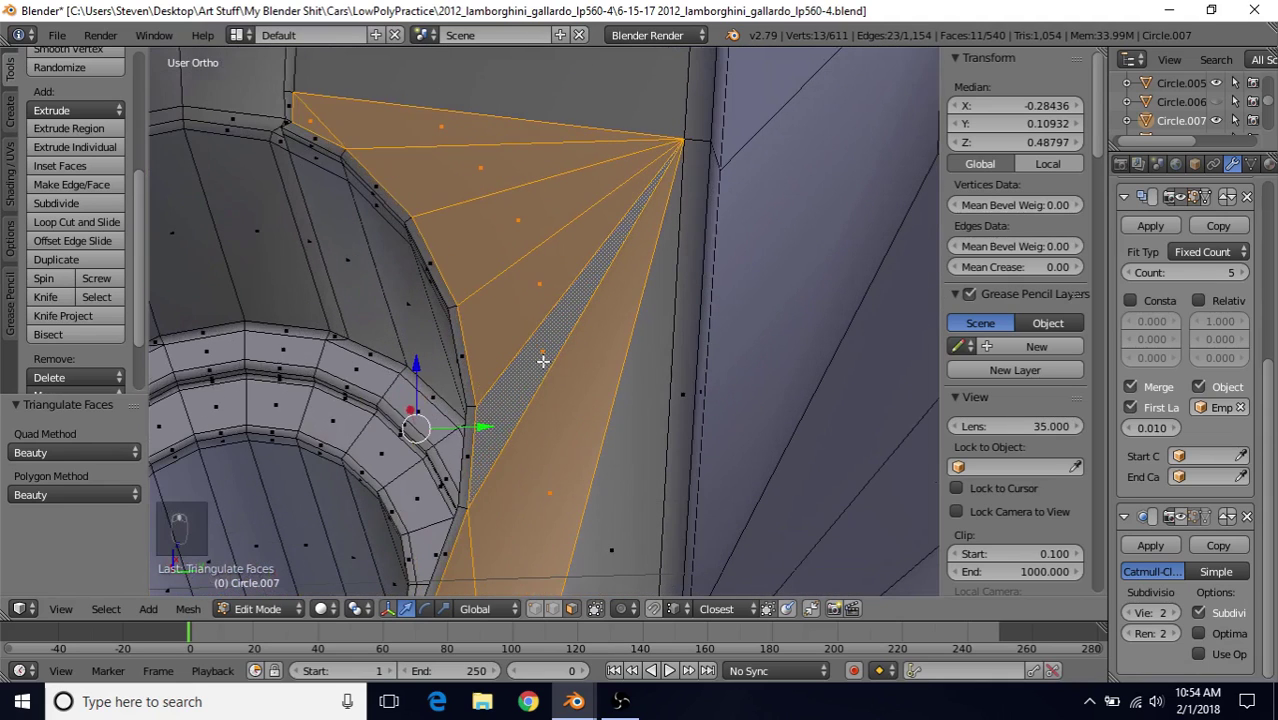
right_click(527, 252)
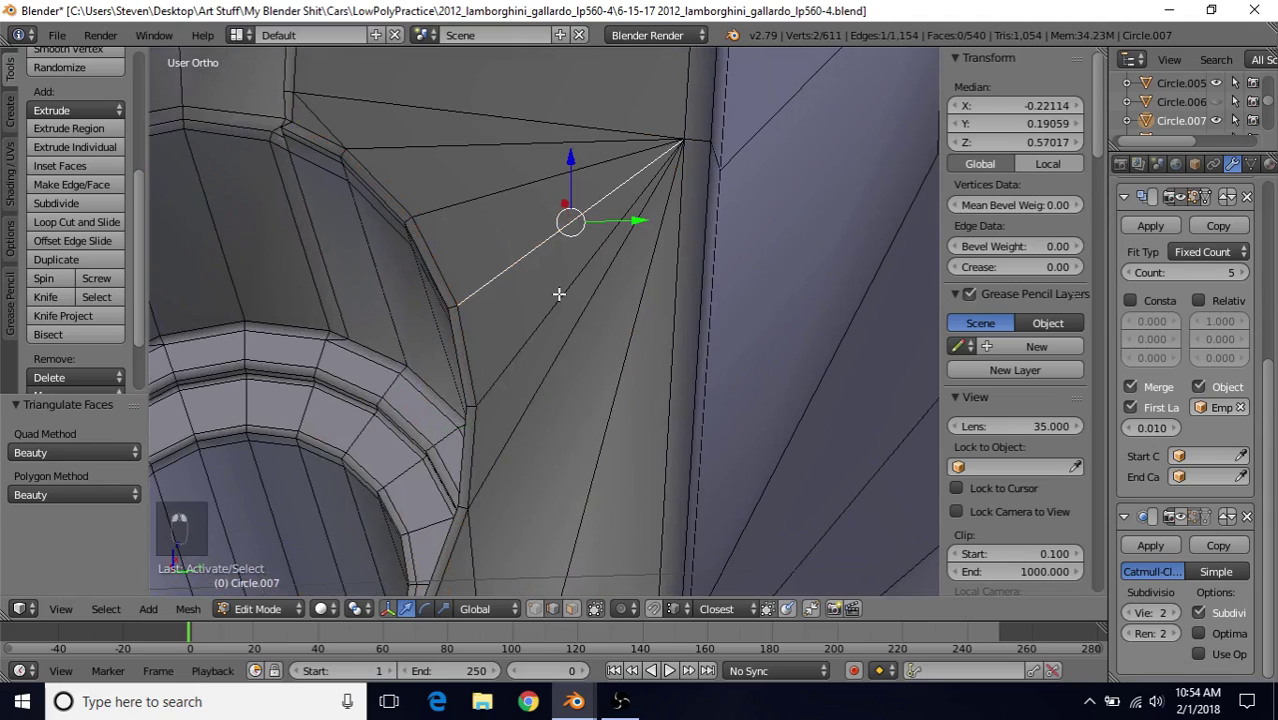
key(Delete)
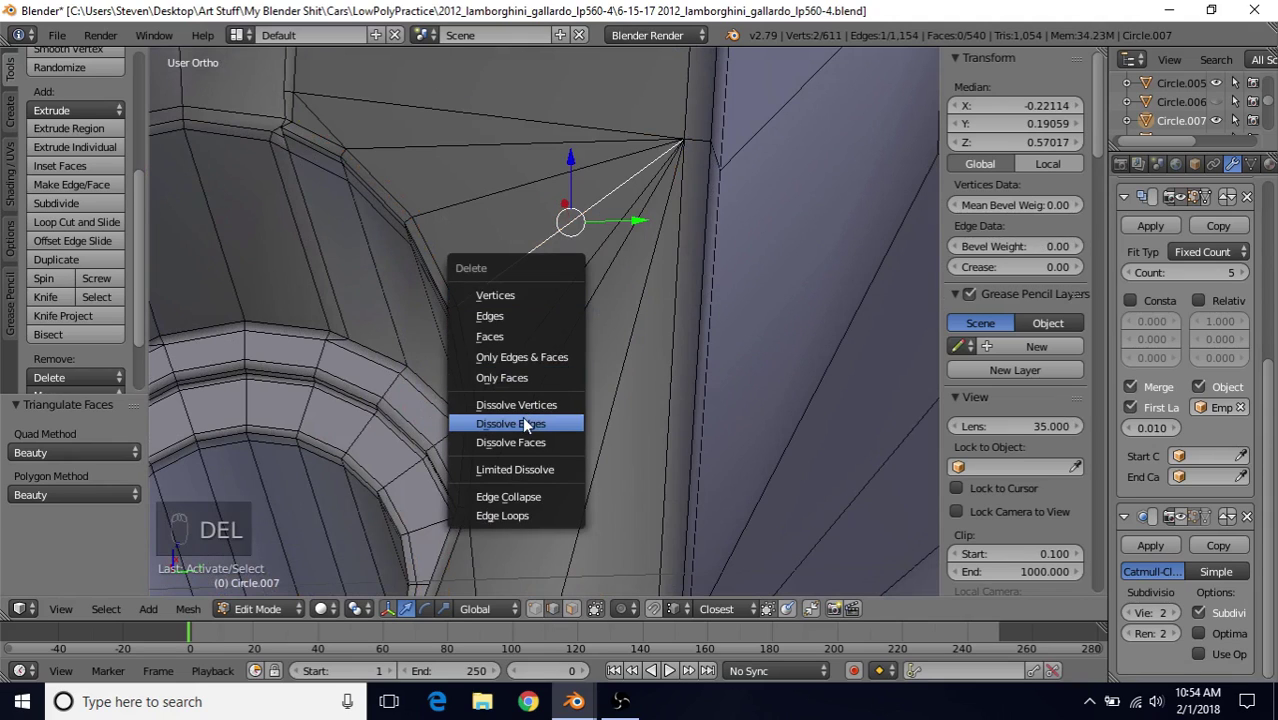
click(527, 424)
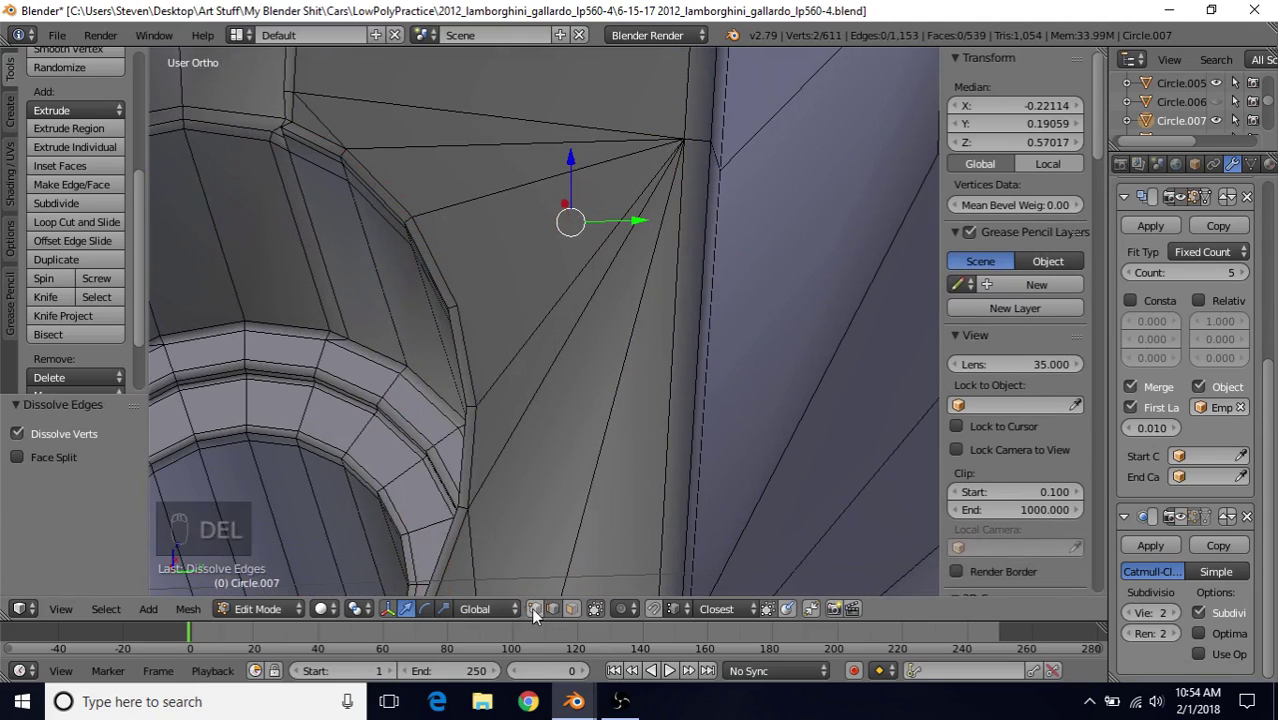
Try moving the middle rim vertex of the concave quad along the Y axis and pick out its neighbouring rim vertices
middle_drag(502, 294, 389, 270)
right_click(389, 270)
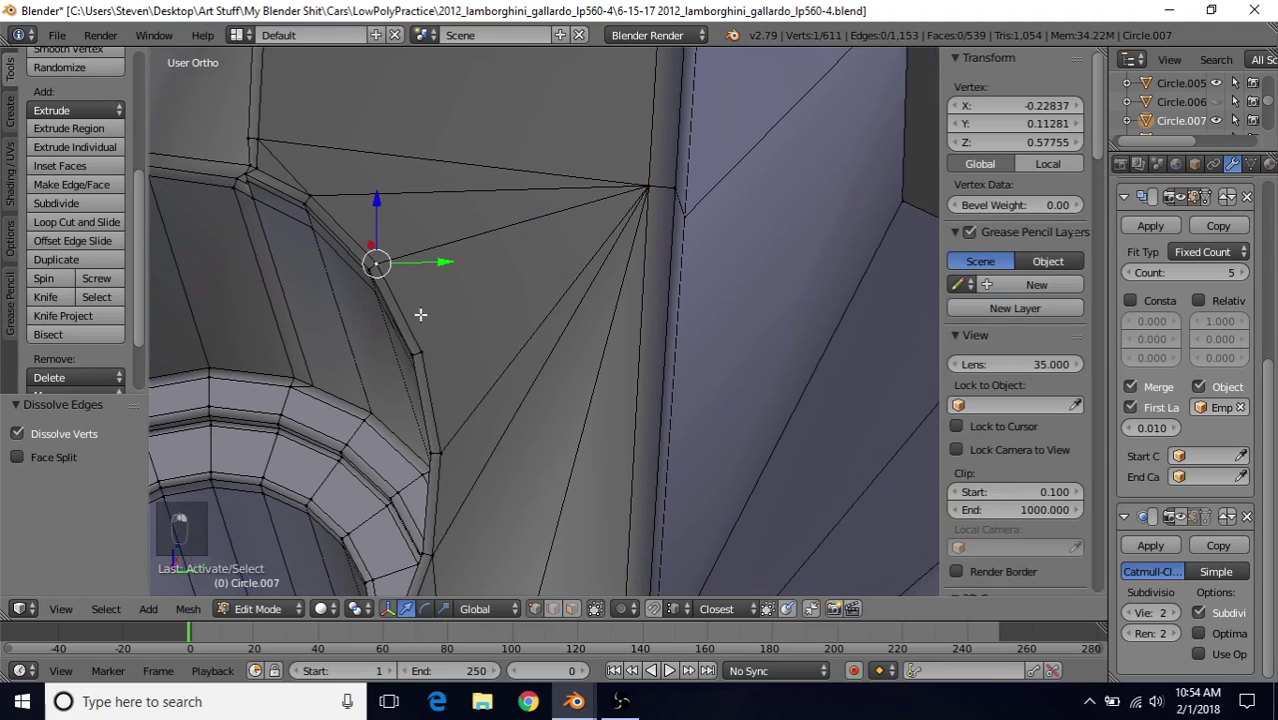
right_click(434, 359)
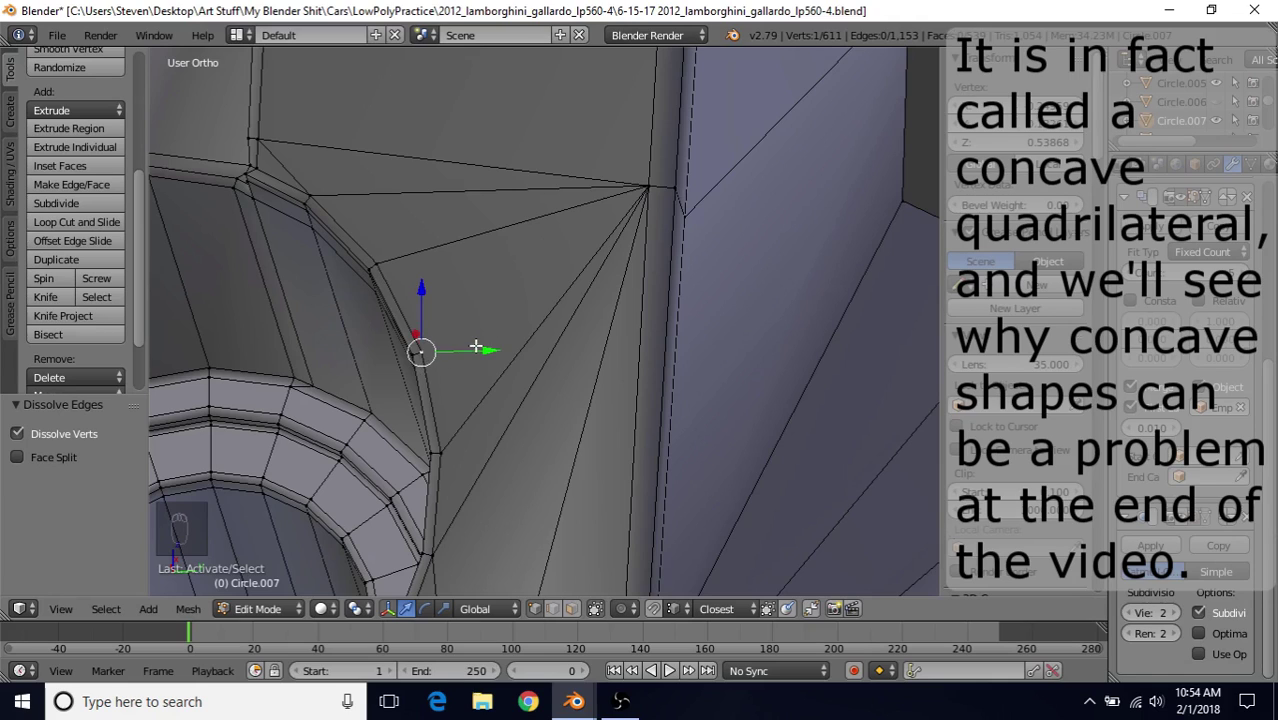
key(g)
key(y)
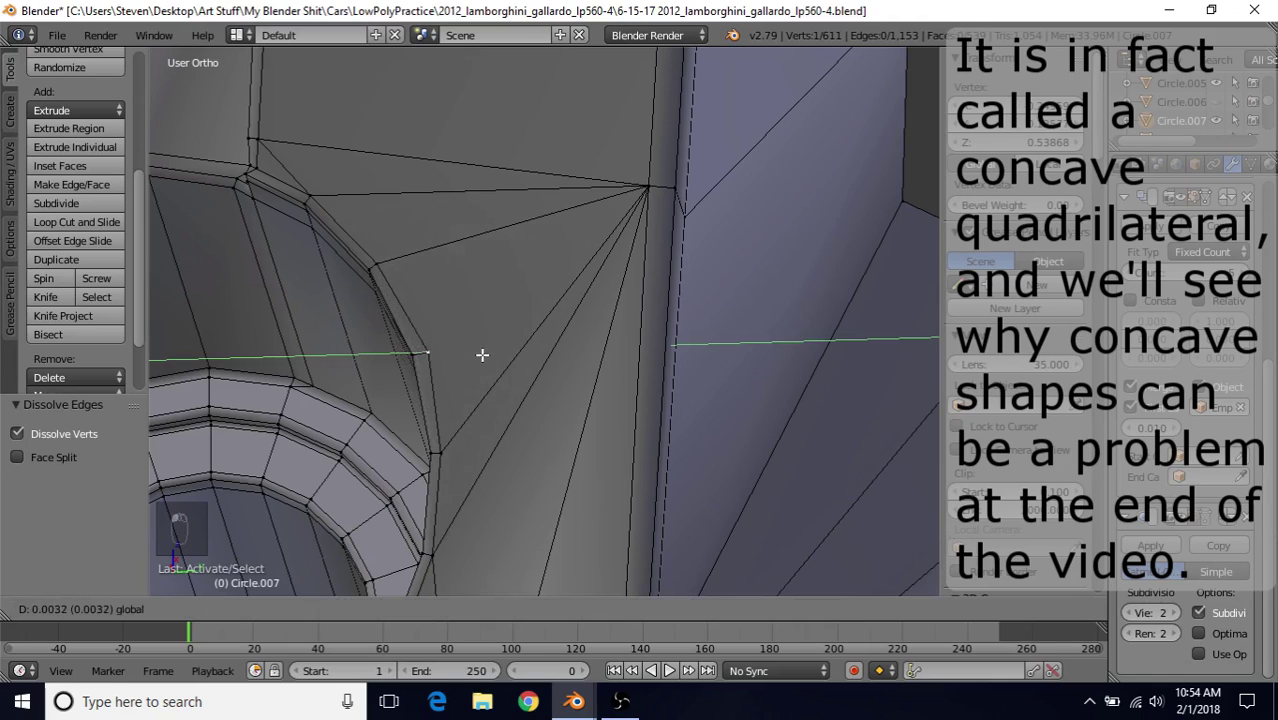
click(498, 348)
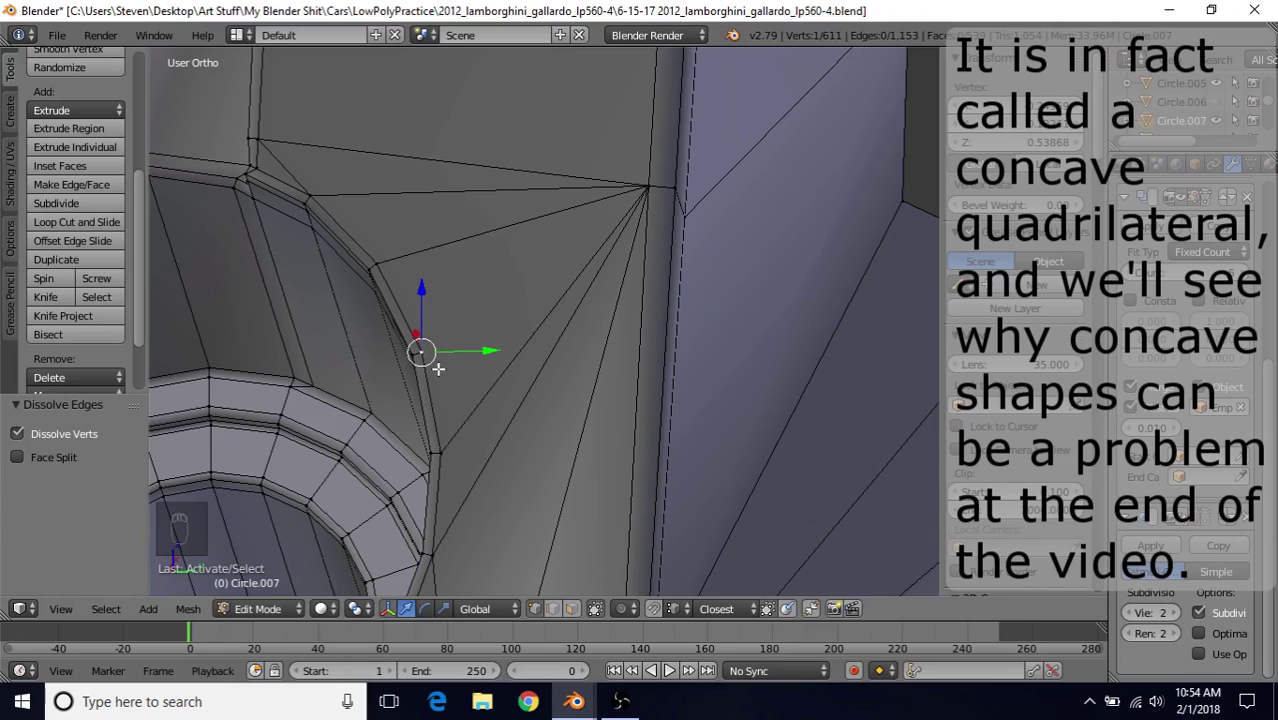
right_click(375, 264)
shift+right_click(440, 446)
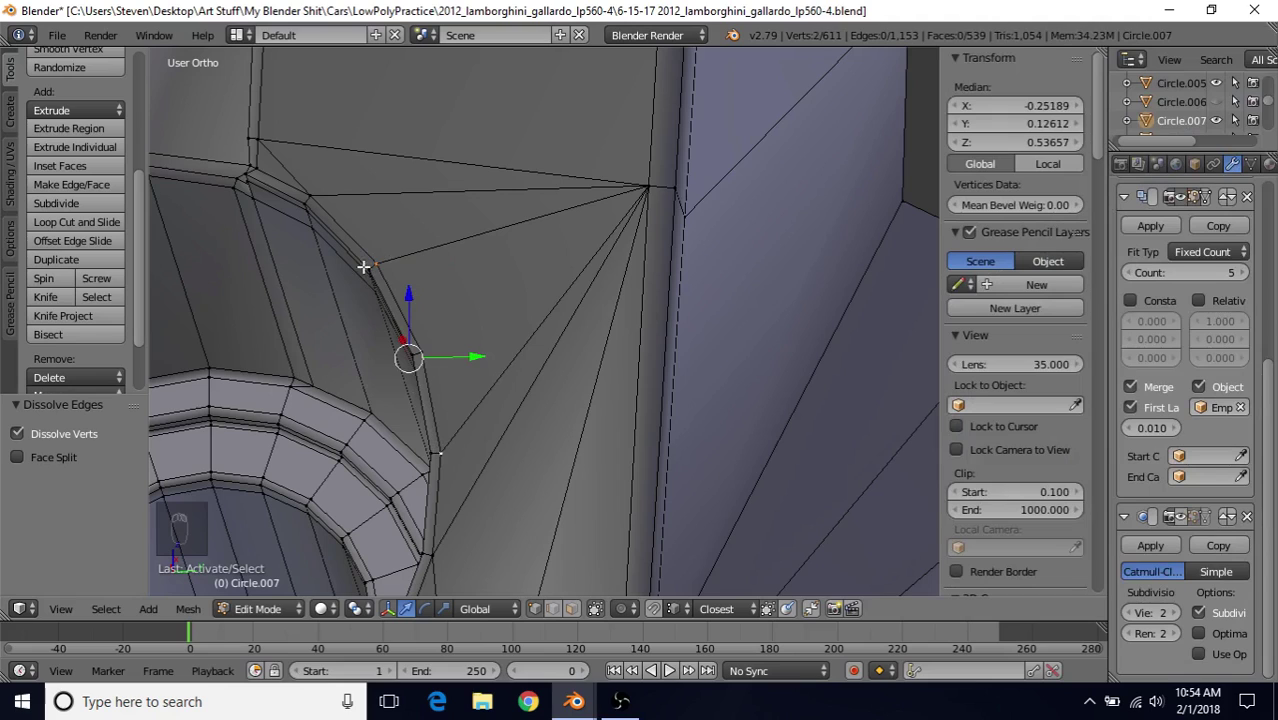
Reconnect the middle rim vertex to the upper spoke-side corner vertex with Vertex Connect Path
right_click(626, 183)
right_click(370, 260)
right_click(419, 360)
right_click(421, 342)
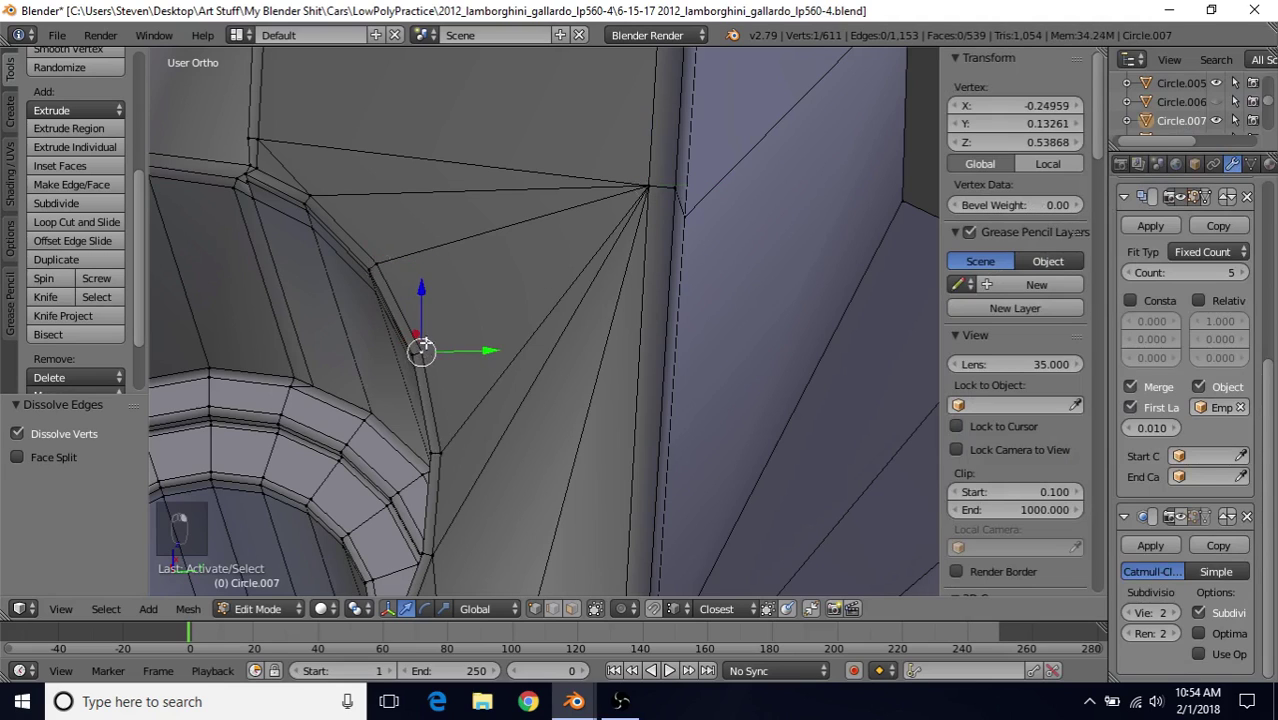
middle_drag(533, 350, 773, 274)
middle_drag(545, 305, 589, 409)
shift+right_click(745, 264)
key(j)
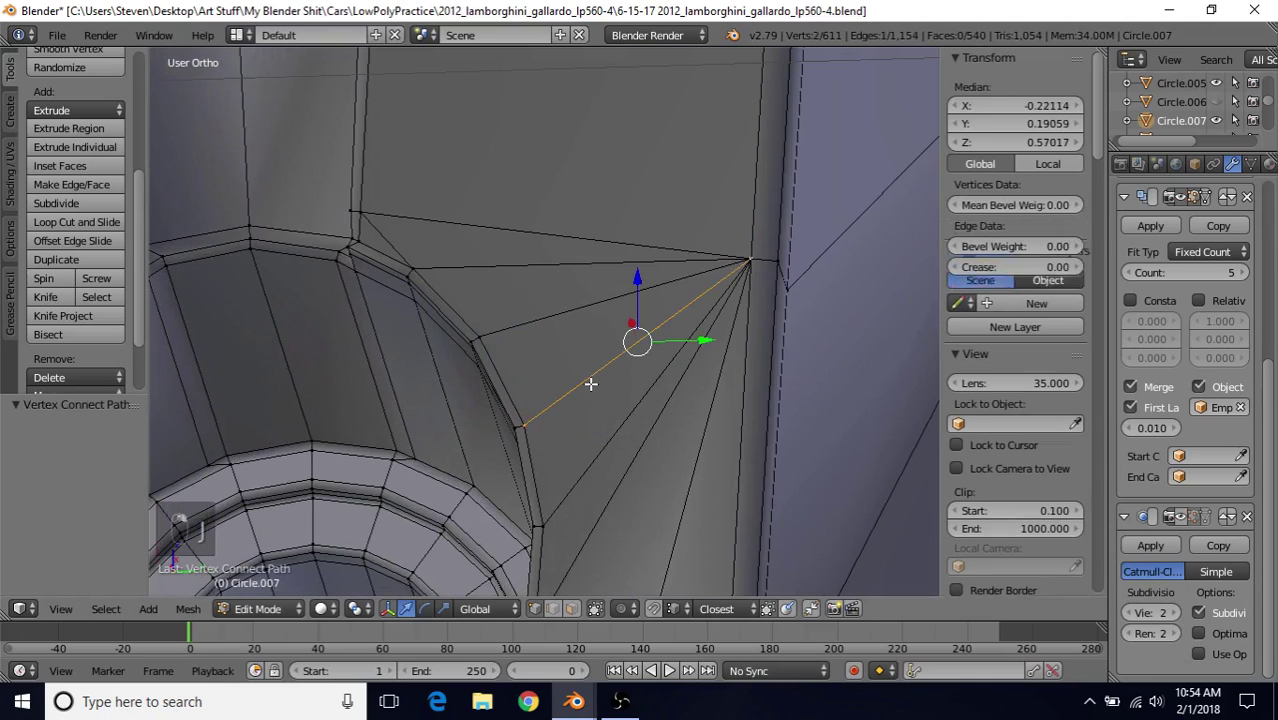
Examine the rim vertices and the shared corner vertex of the triangle fan beside the bolt hole
right_click(480, 340)
right_click(521, 425)
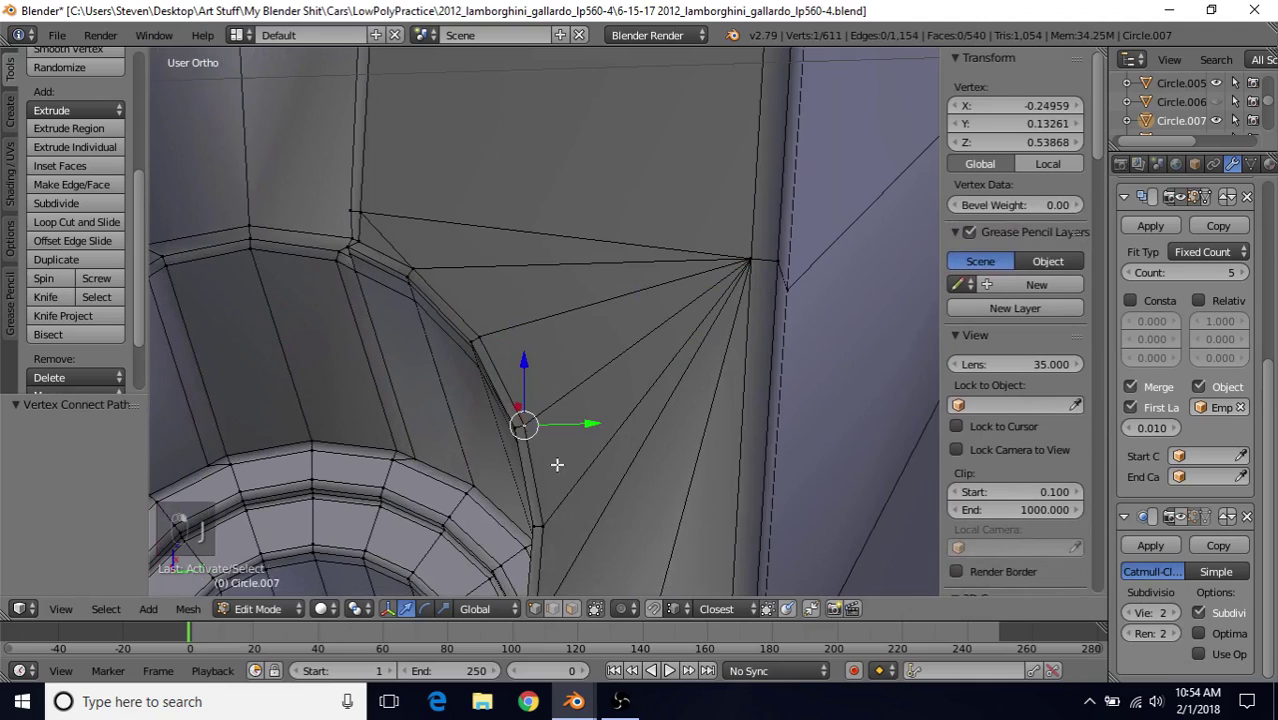
shift+middle_drag(533, 412, 600, 350)
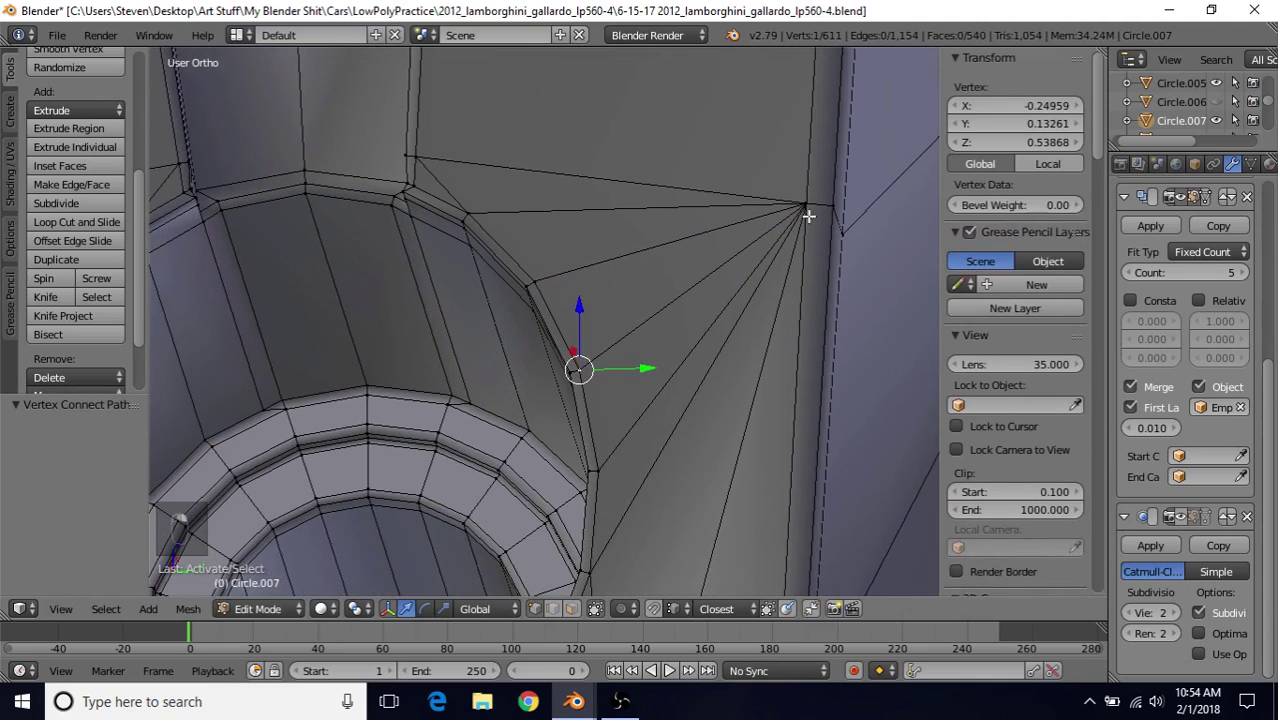
right_click(532, 284)
right_click(578, 366)
right_click(803, 204)
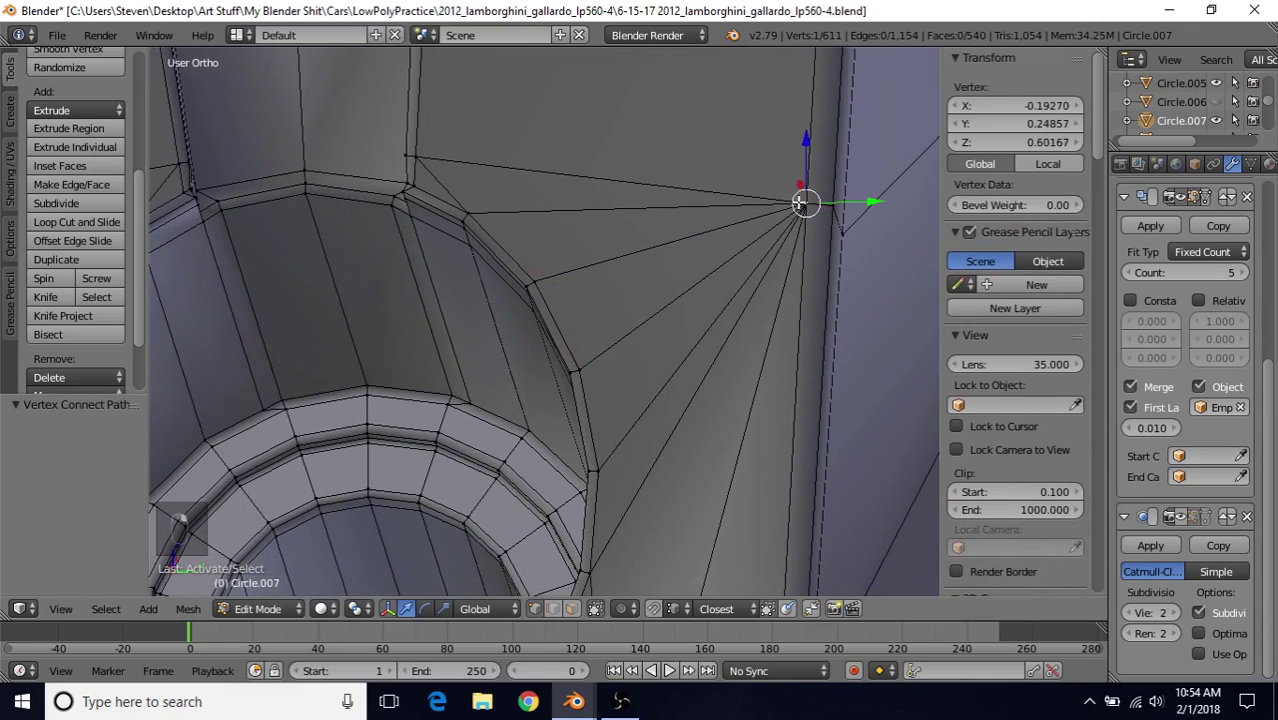
right_click(533, 283)
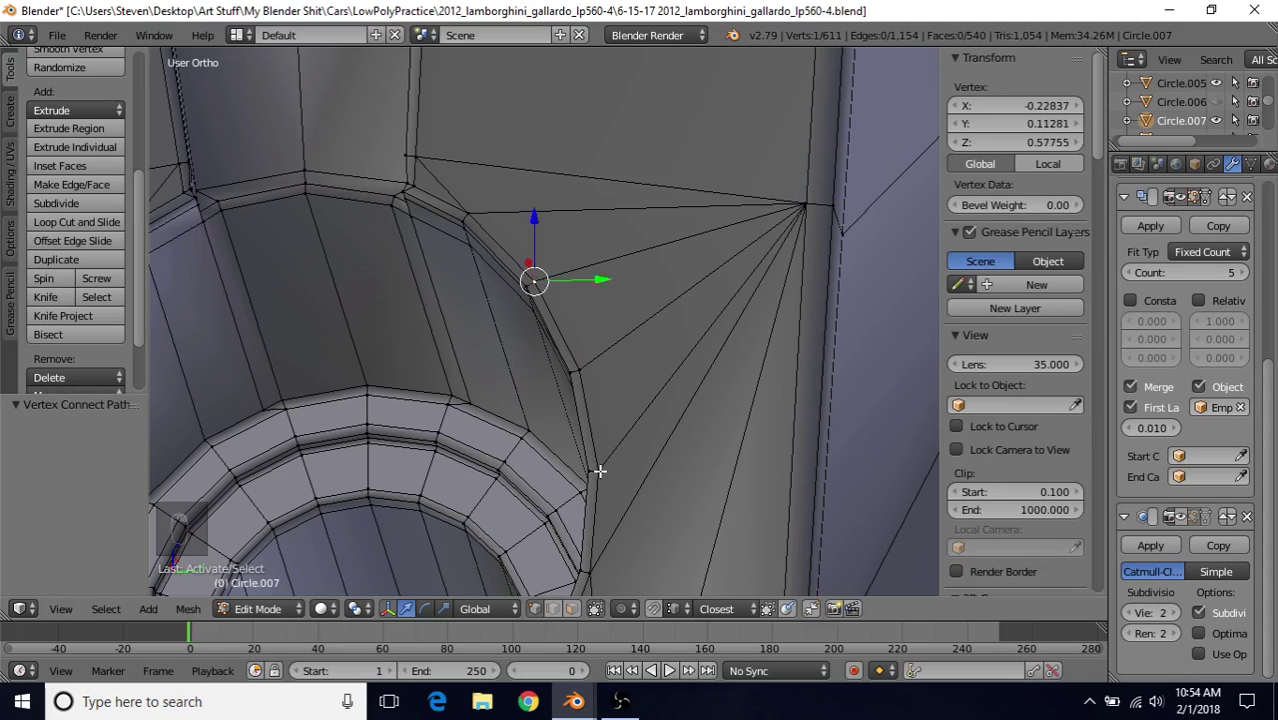
middle_drag(820, 200, 640, 264)
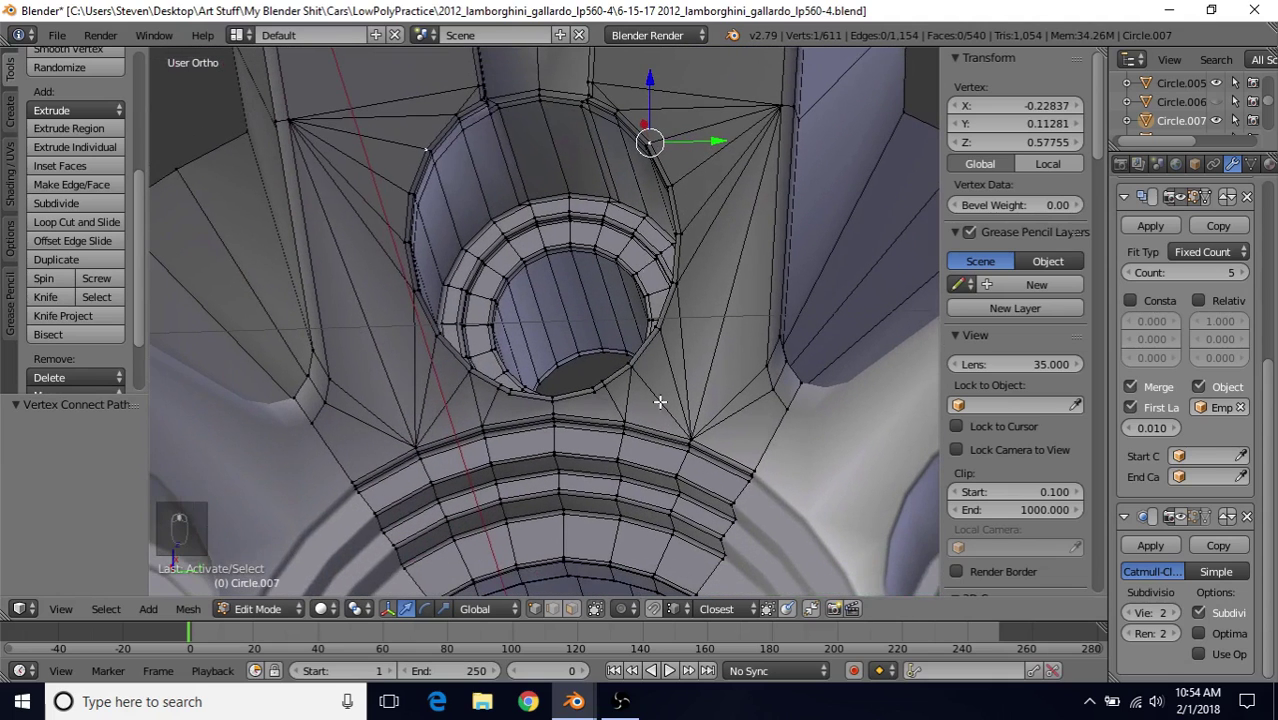
Dissolve the extra edge path running from the bolt hole's lower rim along its inner wall
middle_drag(636, 374, 601, 355)
scroll(596, 317, up, 2)
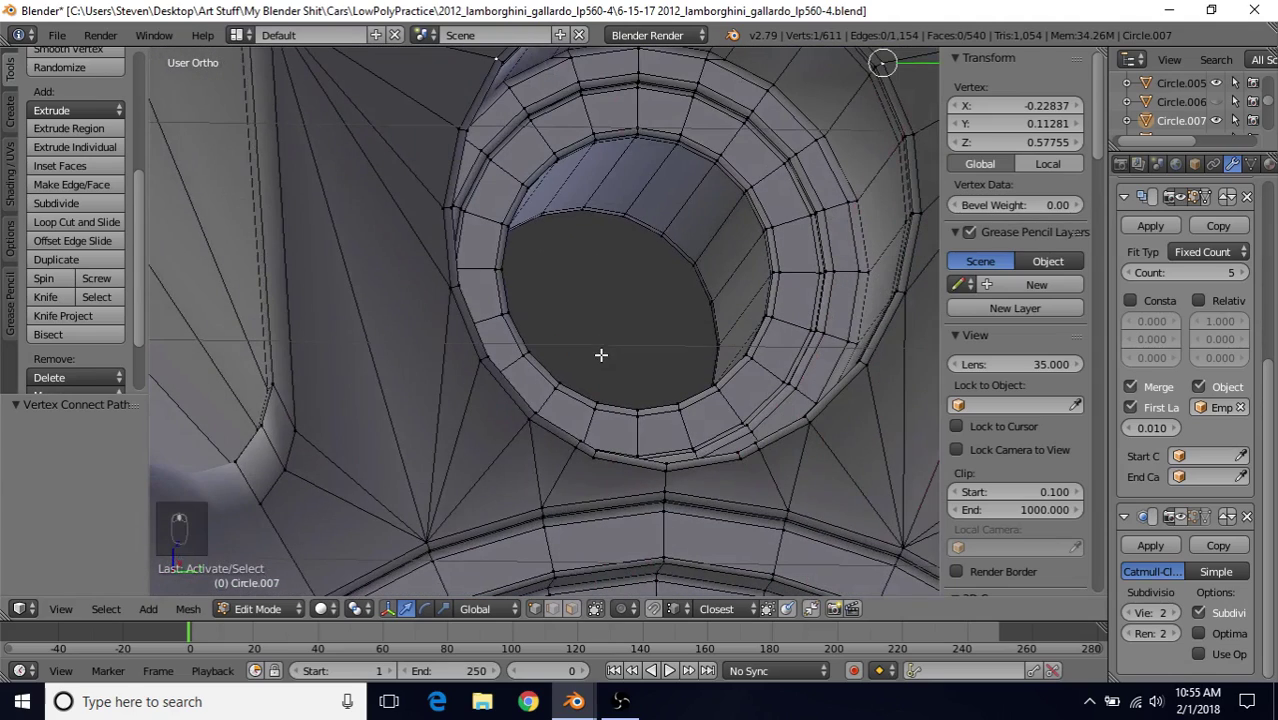
right_click(731, 455)
key(KP_Decimal)
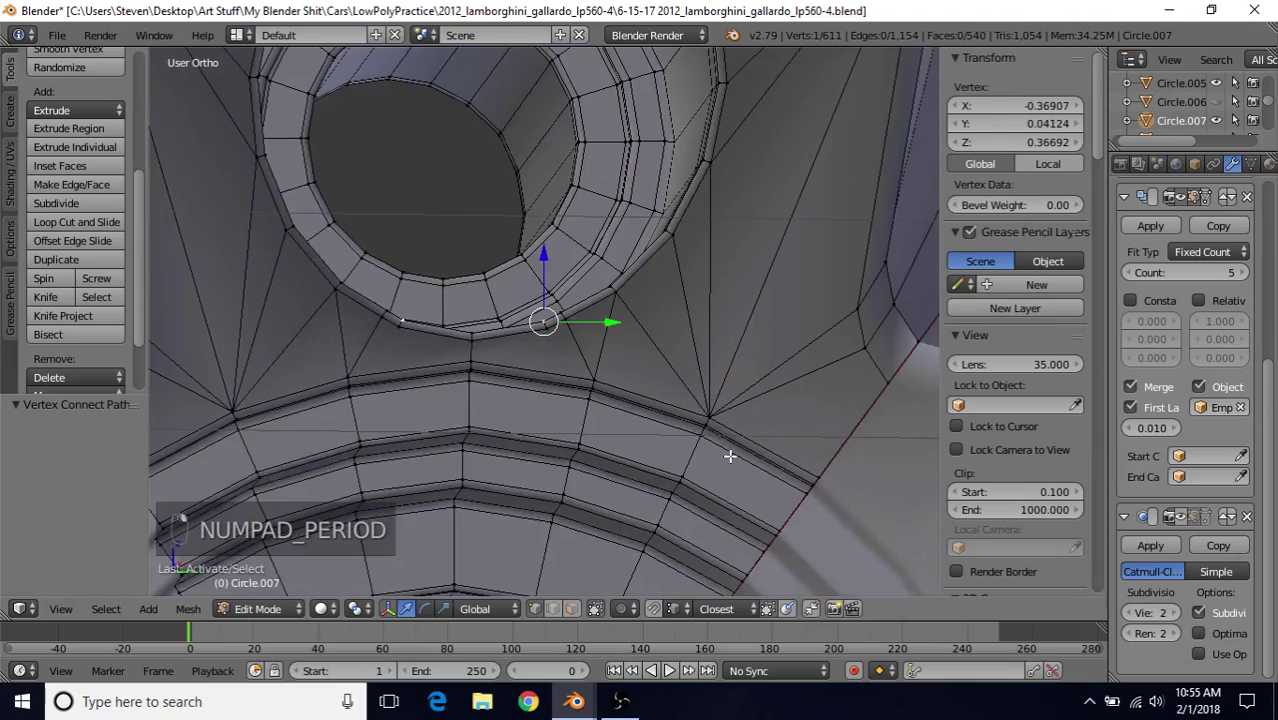
middle_drag(650, 304, 645, 377)
middle_drag(616, 326, 580, 345)
right_click(566, 350)
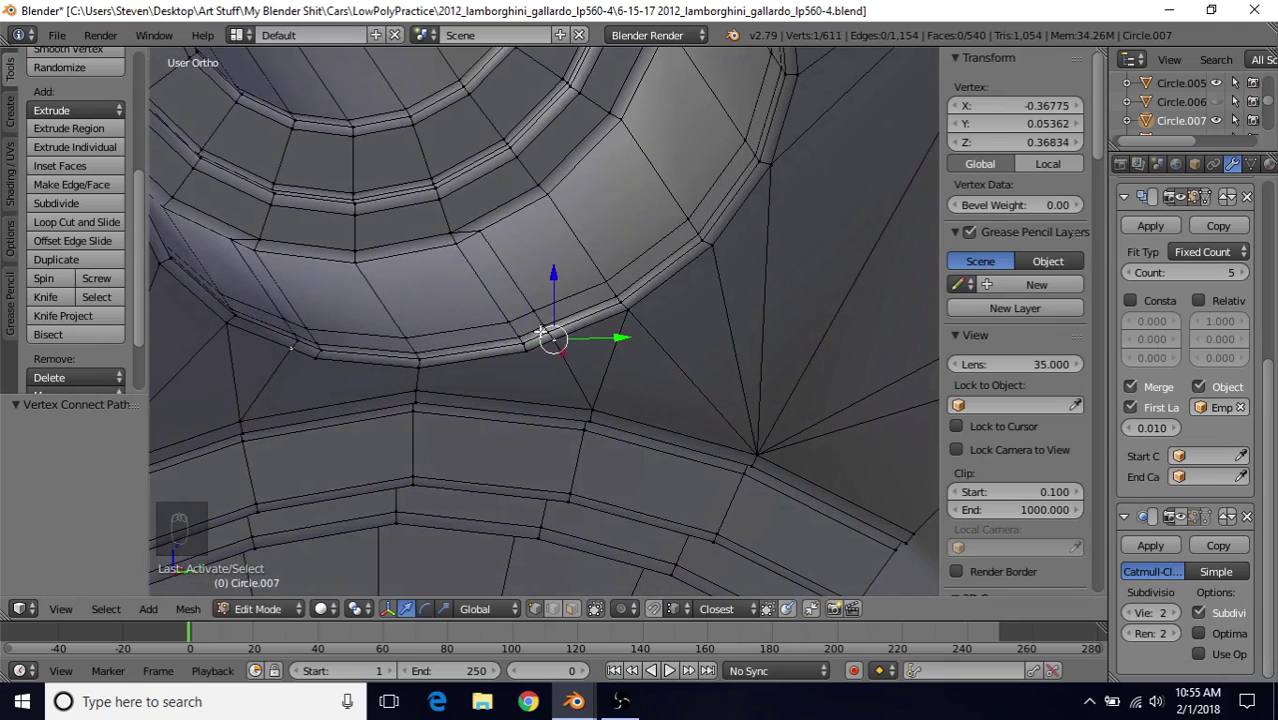
ctrl+right_click(481, 232)
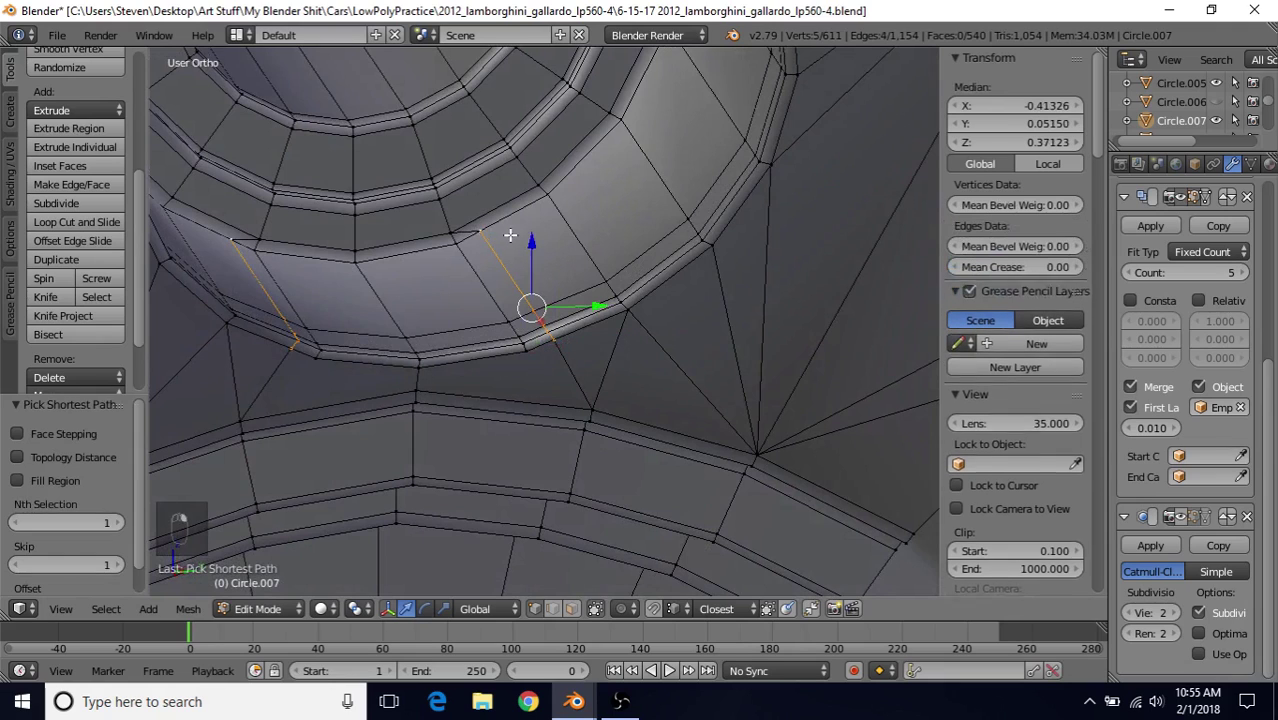
key(Delete)
click(581, 267)
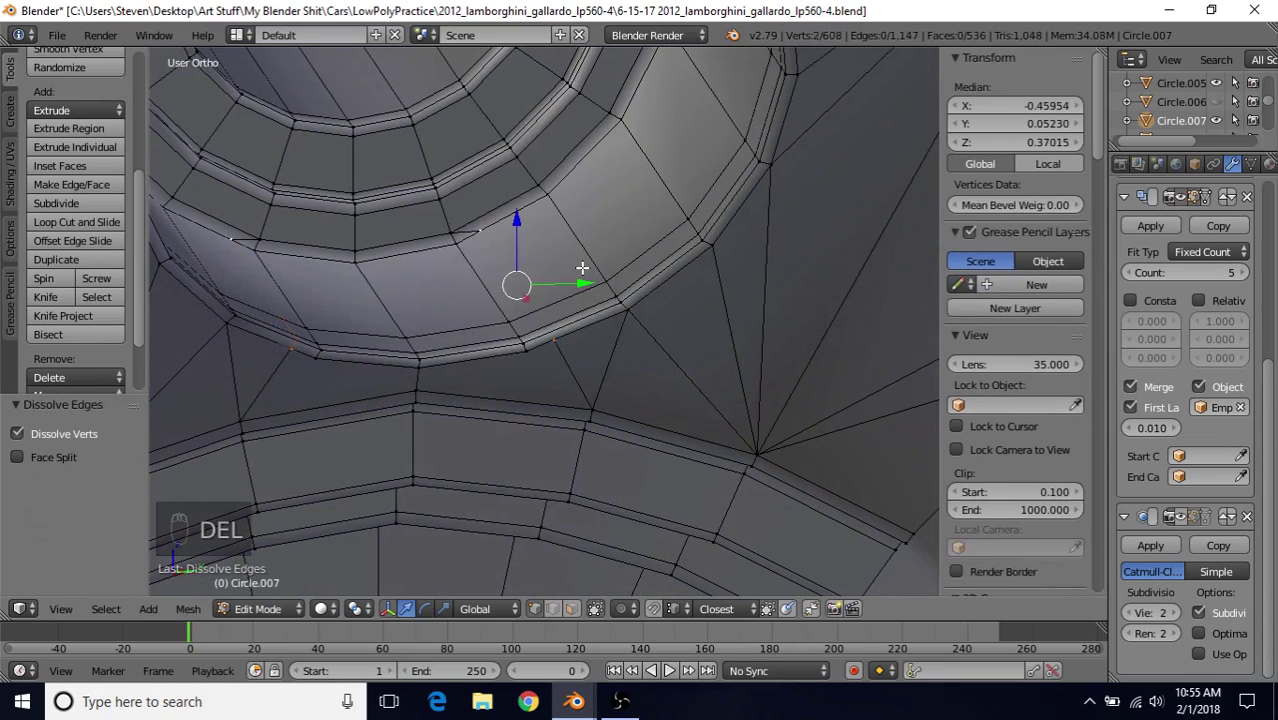
Merge the leftover vertices at both ends of the dissolved path into their neighbouring ring vertices using At Last
right_click(470, 242)
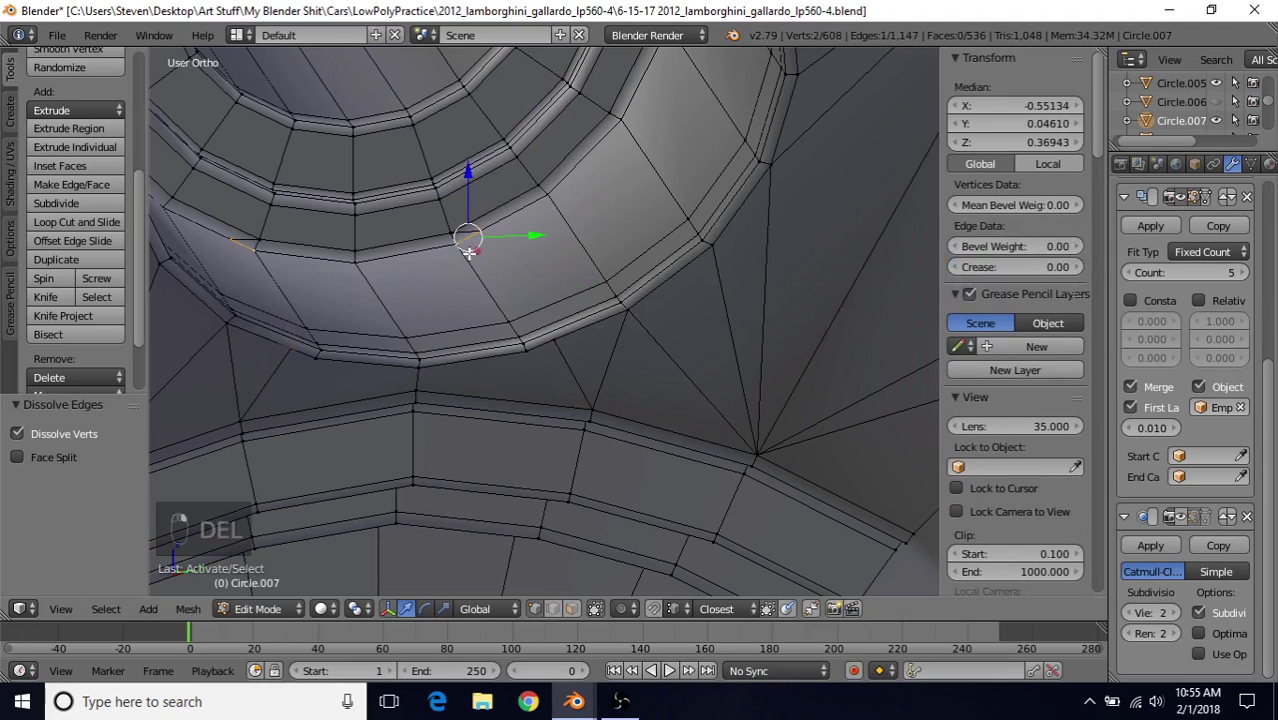
key(alt+m)
click(469, 253)
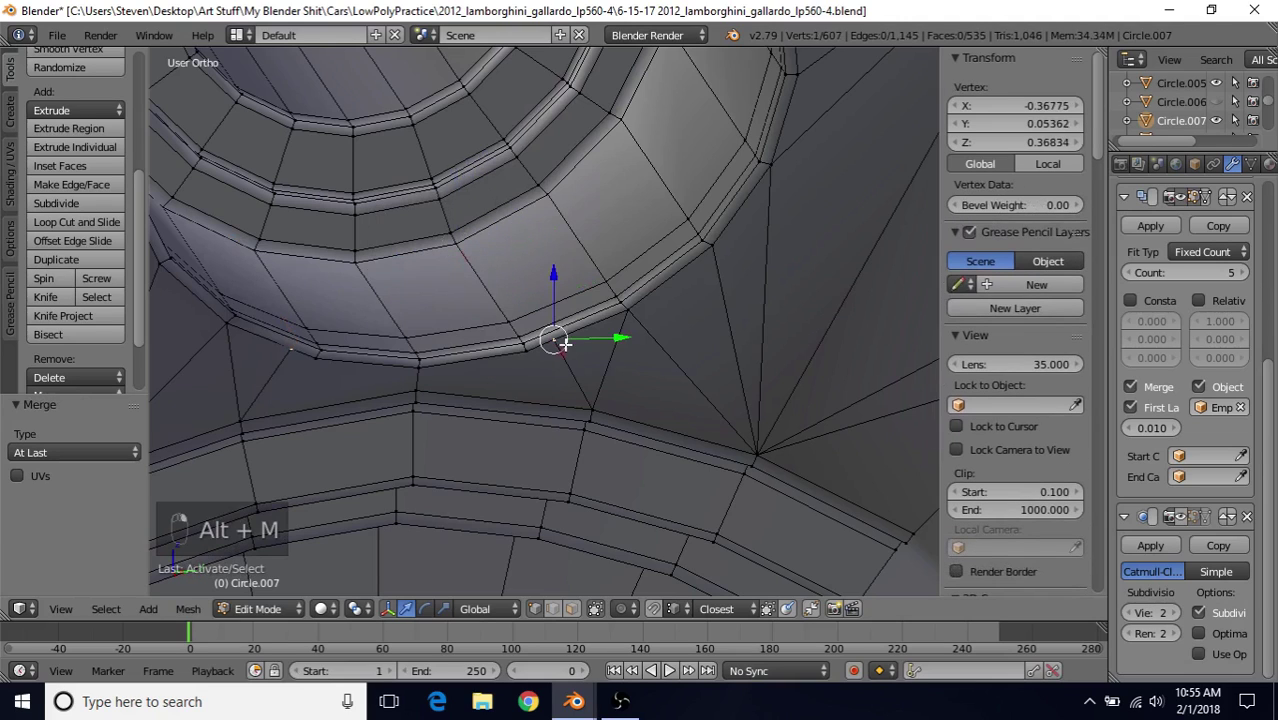
shift+right_click(532, 362)
key(alt+m)
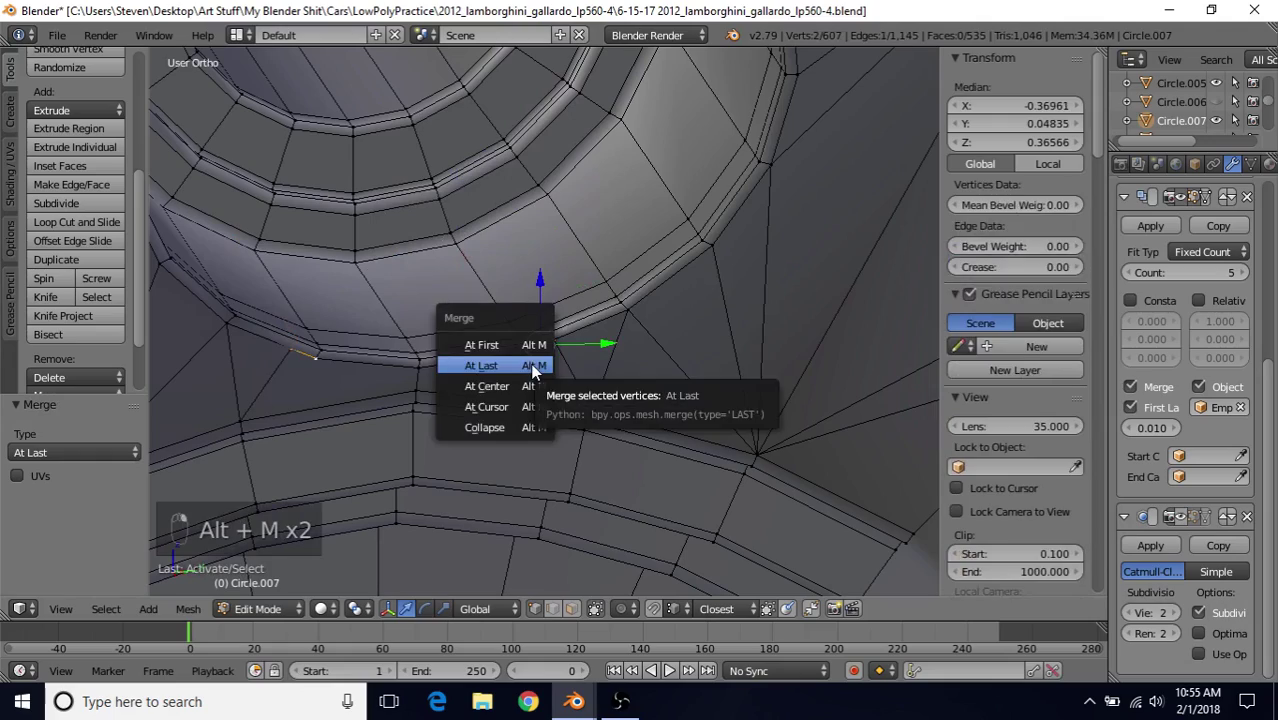
click(531, 365)
Clear the selection and inspect the cleaned-up bolt holes and hub shading in Object Mode
scroll(560, 412, down, 3)
key(a)
middle_drag(545, 322, 525, 275)
key(Tab)
scroll(496, 400, down, 4)
middle_drag(496, 400, 560, 342)
key(Tab)
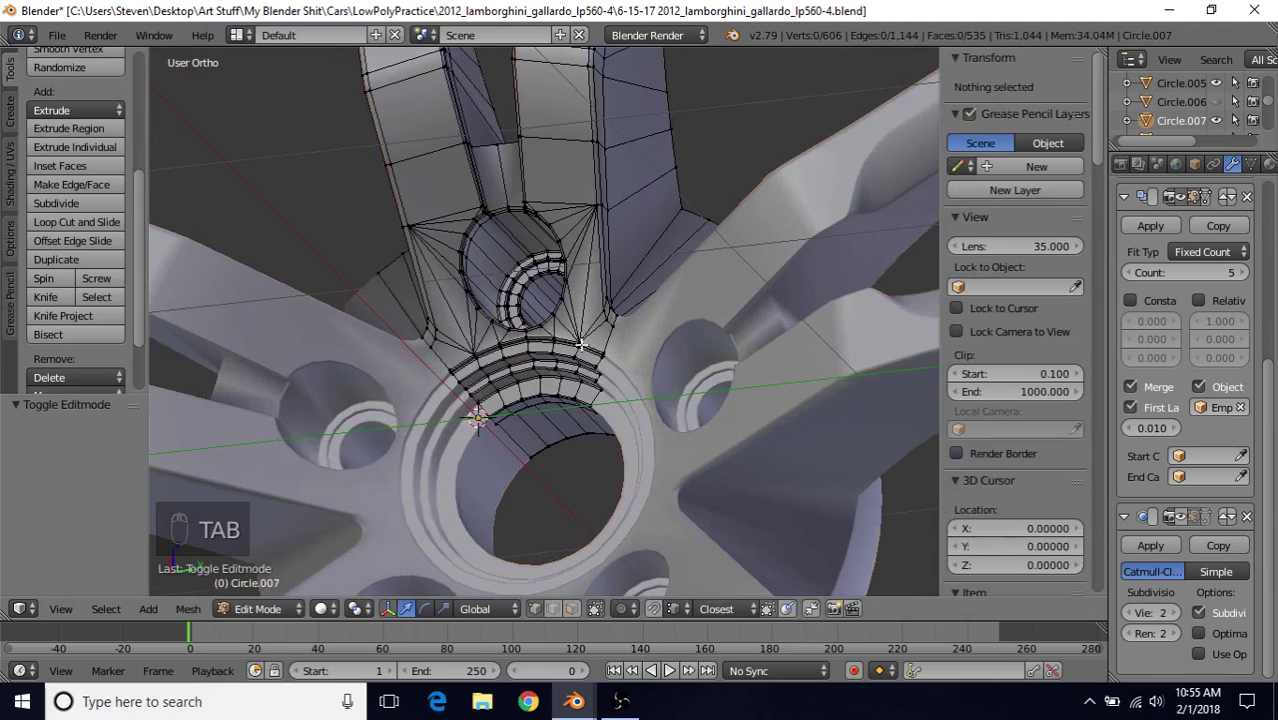
key(Tab)
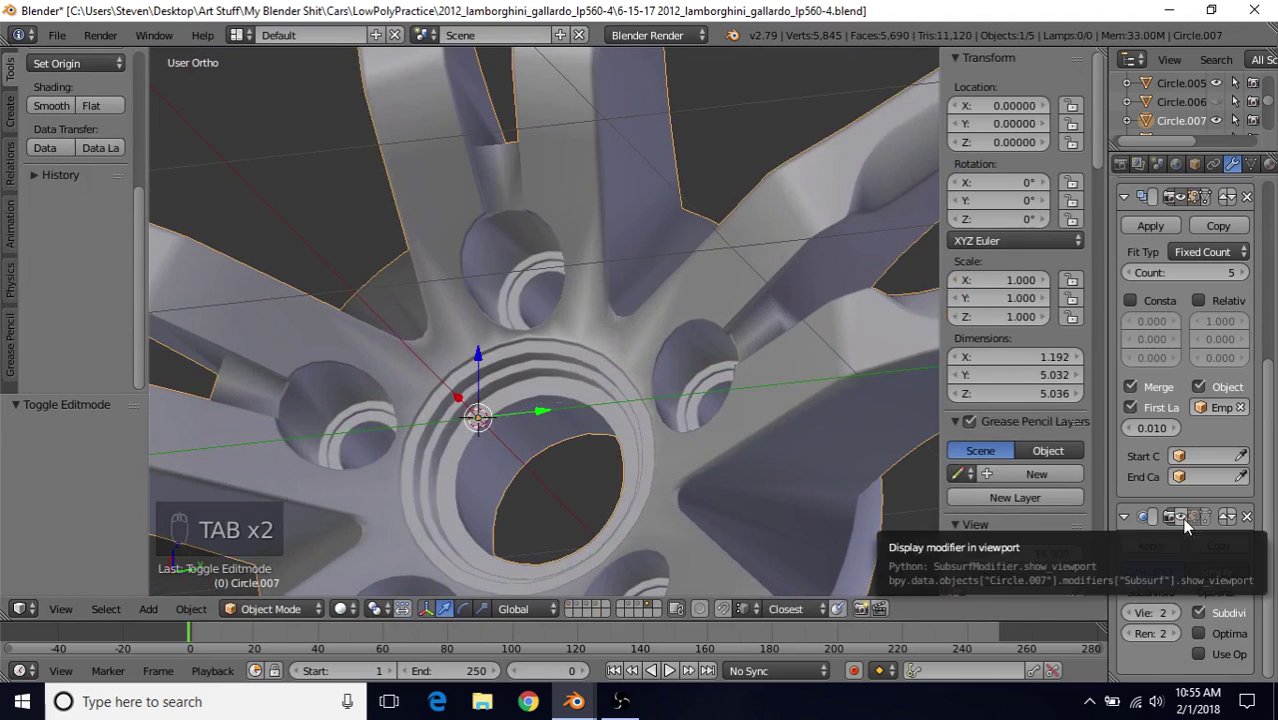
Turn on the rim's subdivision display in the viewport and inspect the smoothed spokes, bolt holes and hub from the front
click(1182, 518)
scroll(698, 405, down, 2)
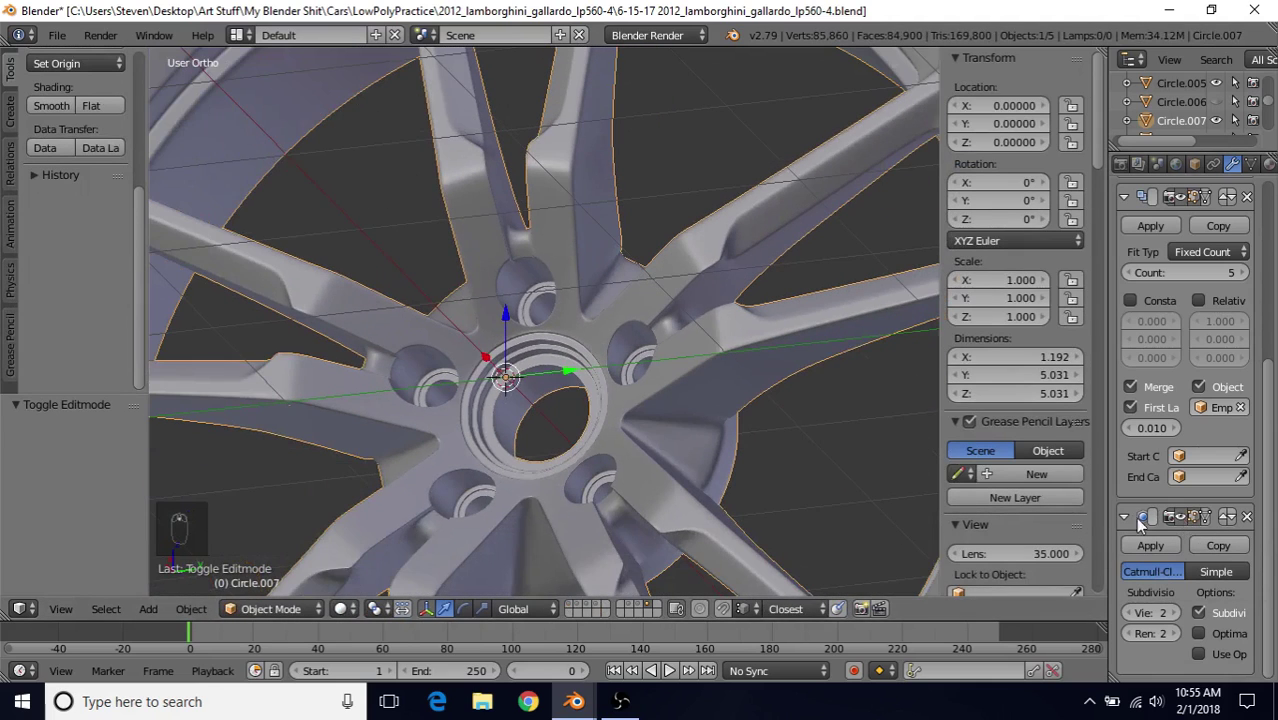
scroll(465, 334, down, 2)
middle_drag(465, 334, 595, 317)
scroll(540, 373, up, 4)
scroll(540, 373, down, 3)
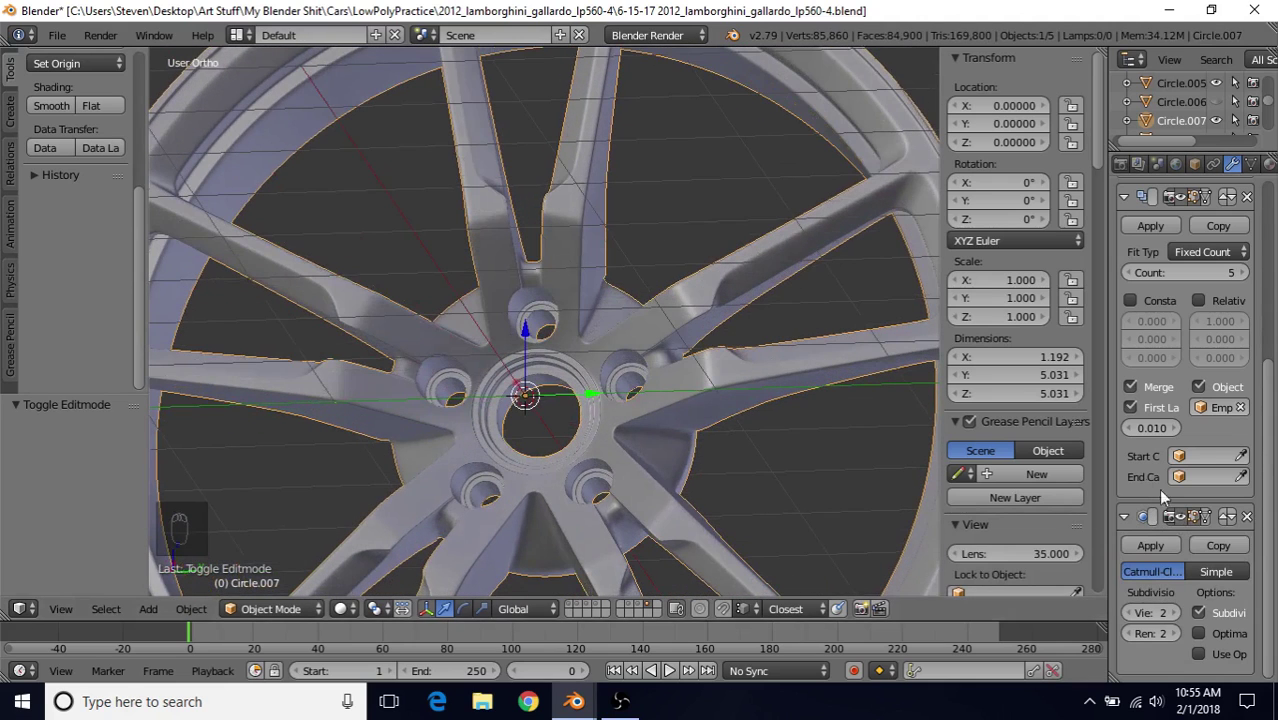
middle_drag(770, 400, 652, 387)
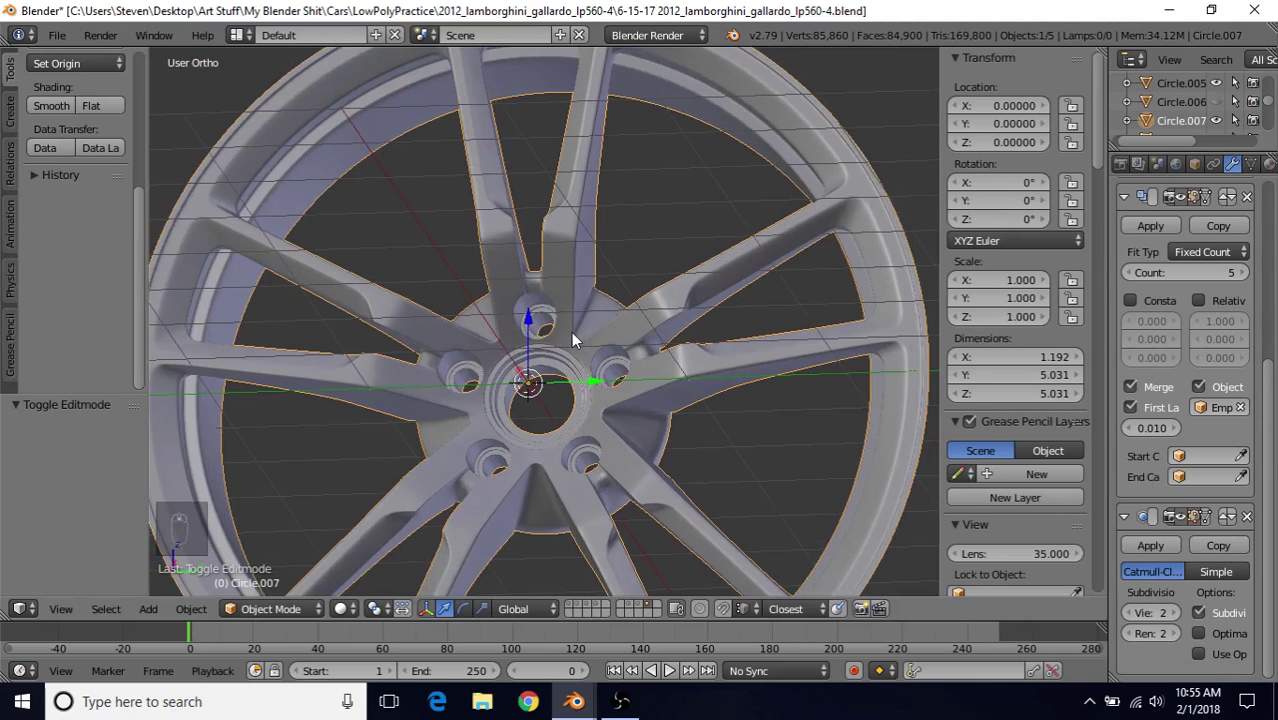
scroll(560, 270, down, 2)
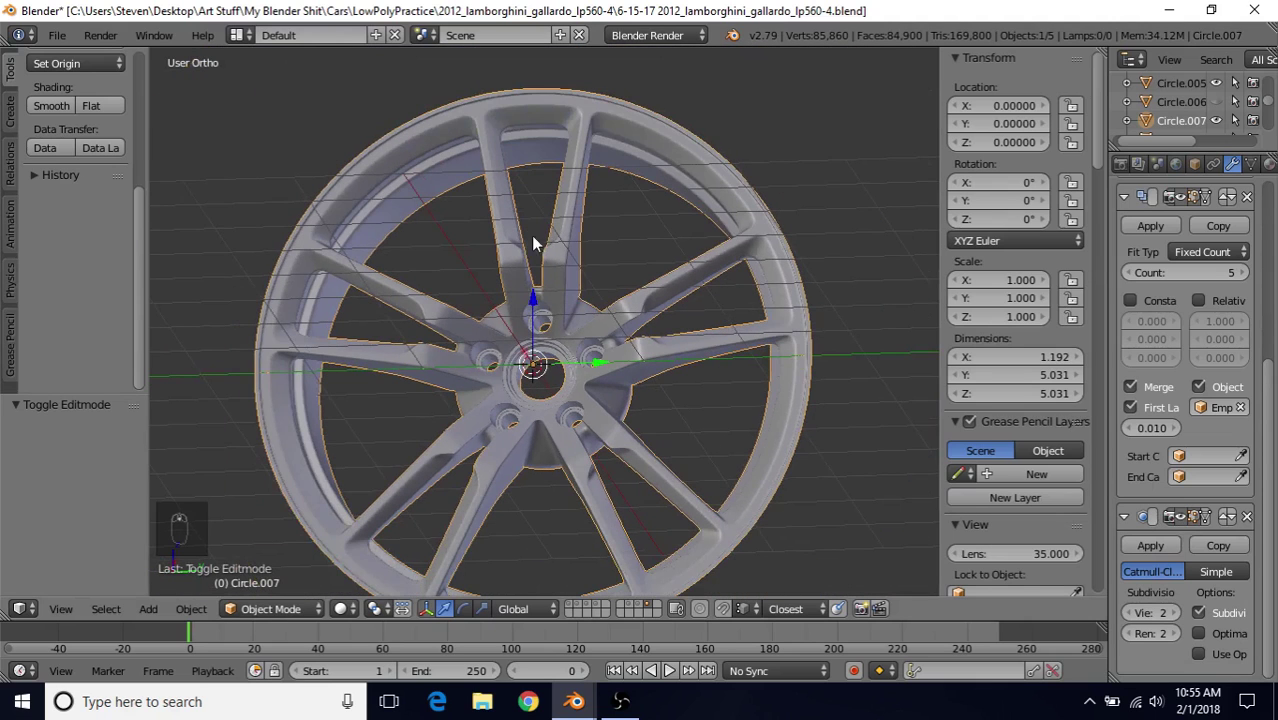
middle_drag(591, 308, 619, 307)
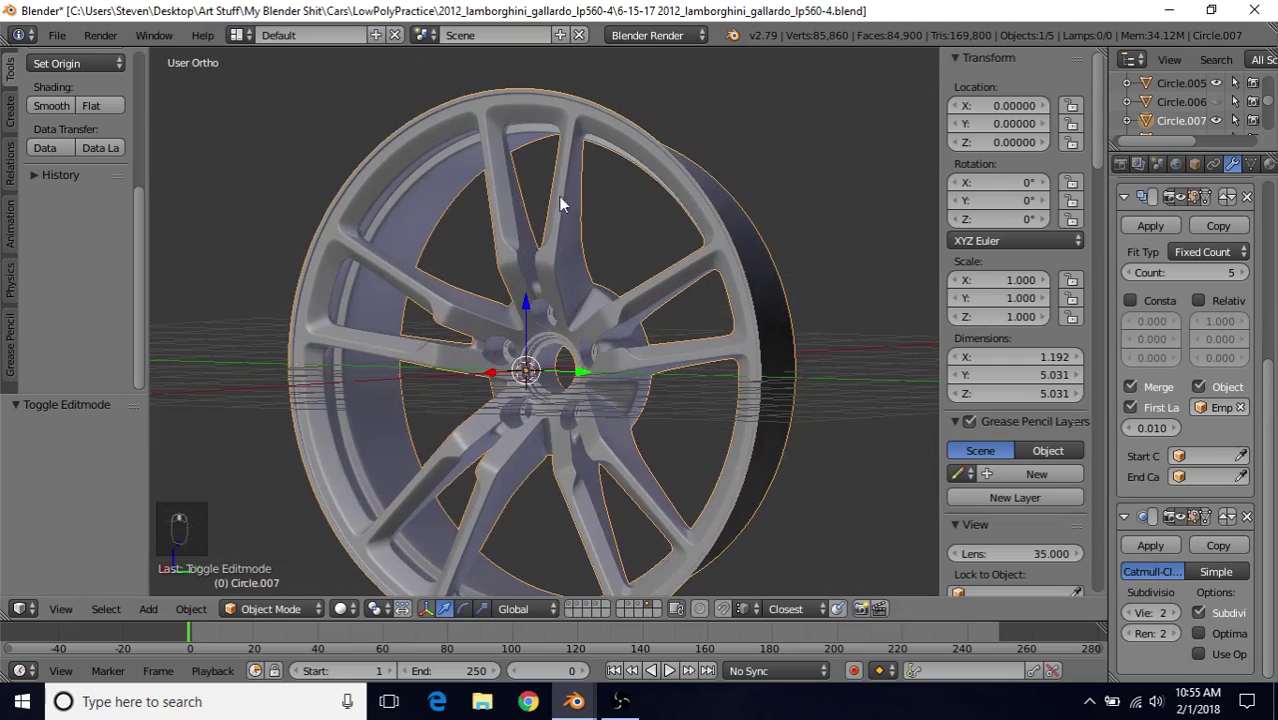
mouse_move(559, 226)
middle_down()
mouse_move(541, 218)
mouse_move(539, 229)
middle_up()
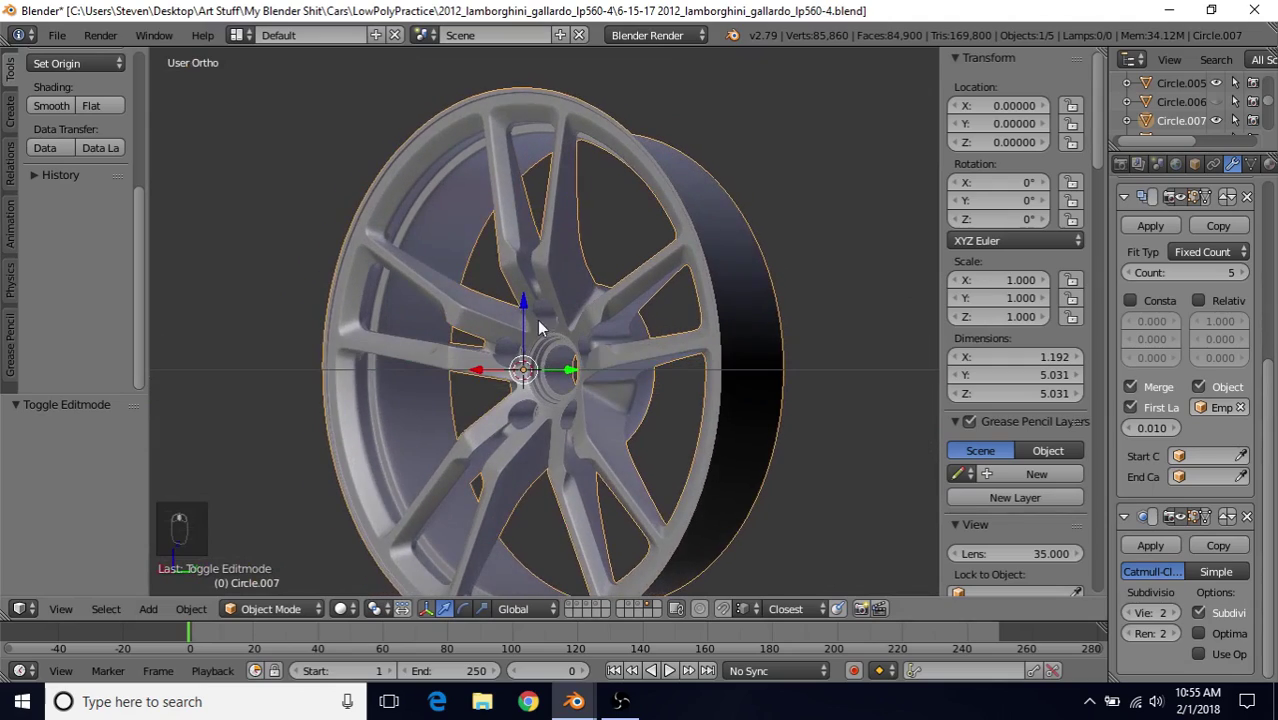
Inspect the smoothed hub and spokes from the rim's back side and turn the subdivision display off
scroll(537, 315, up, 4)
middle_drag(536, 308, 705, 312)
scroll(633, 345, down, 4)
middle_drag(633, 345, 588, 280)
scroll(600, 310, up, 3)
middle_drag(622, 354, 567, 316)
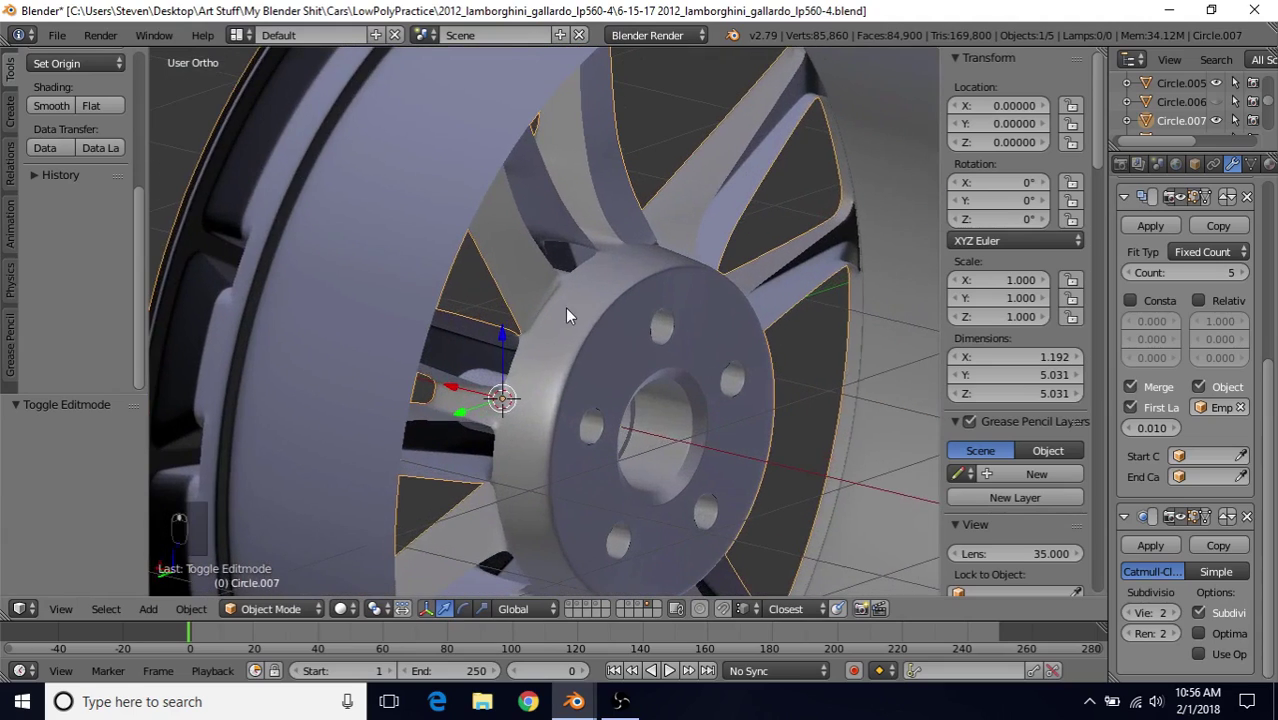
scroll(668, 340, down, 2)
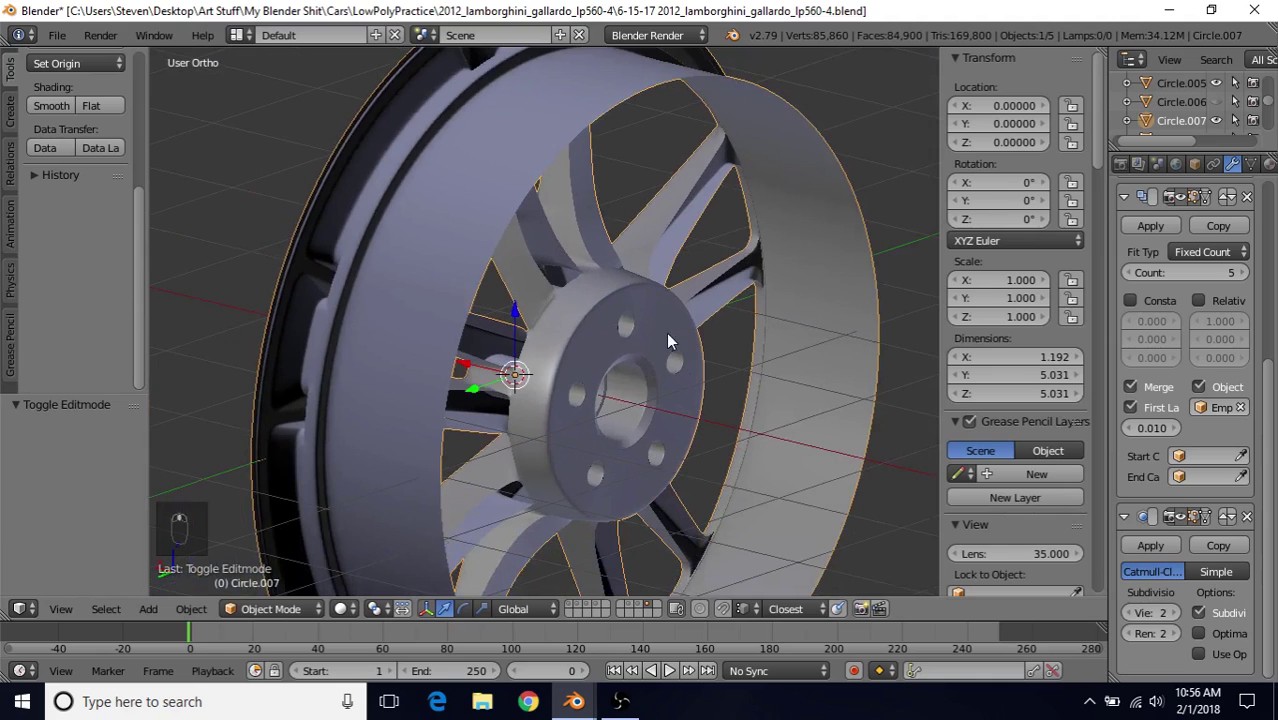
click(1176, 518)
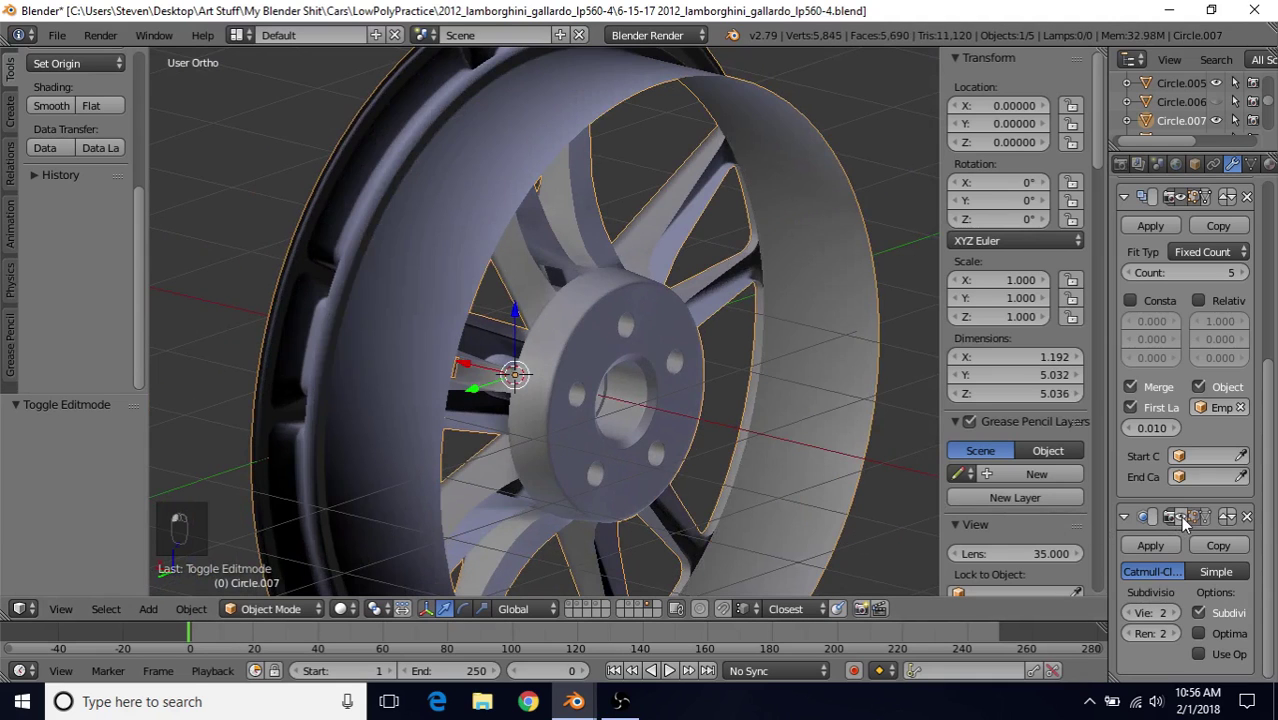
In Edit Mode, select the open boundary edge loop on the back of the upper spoke and fill it with a face
middle_drag(713, 368, 513, 370)
scroll(672, 446, up, 2)
shift+middle_drag(607, 222, 541, 376)
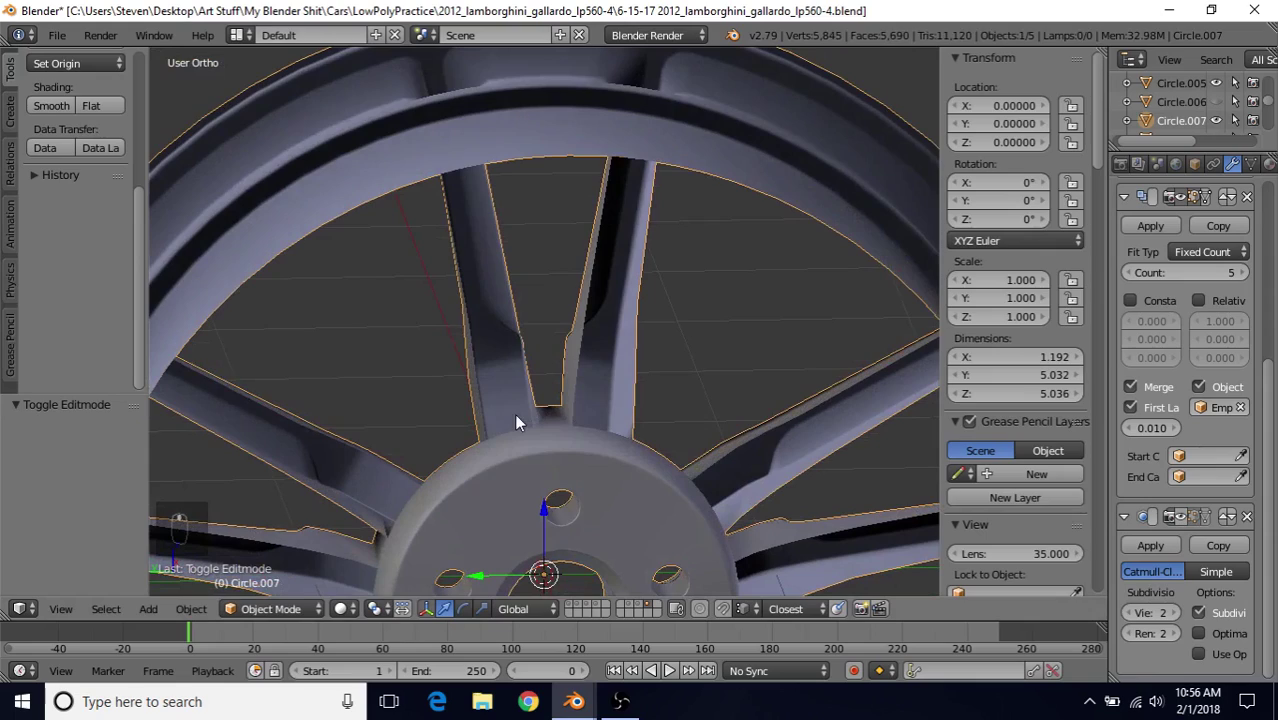
key(Tab)
middle_drag(516, 424, 511, 258)
alt+right_click(515, 240)
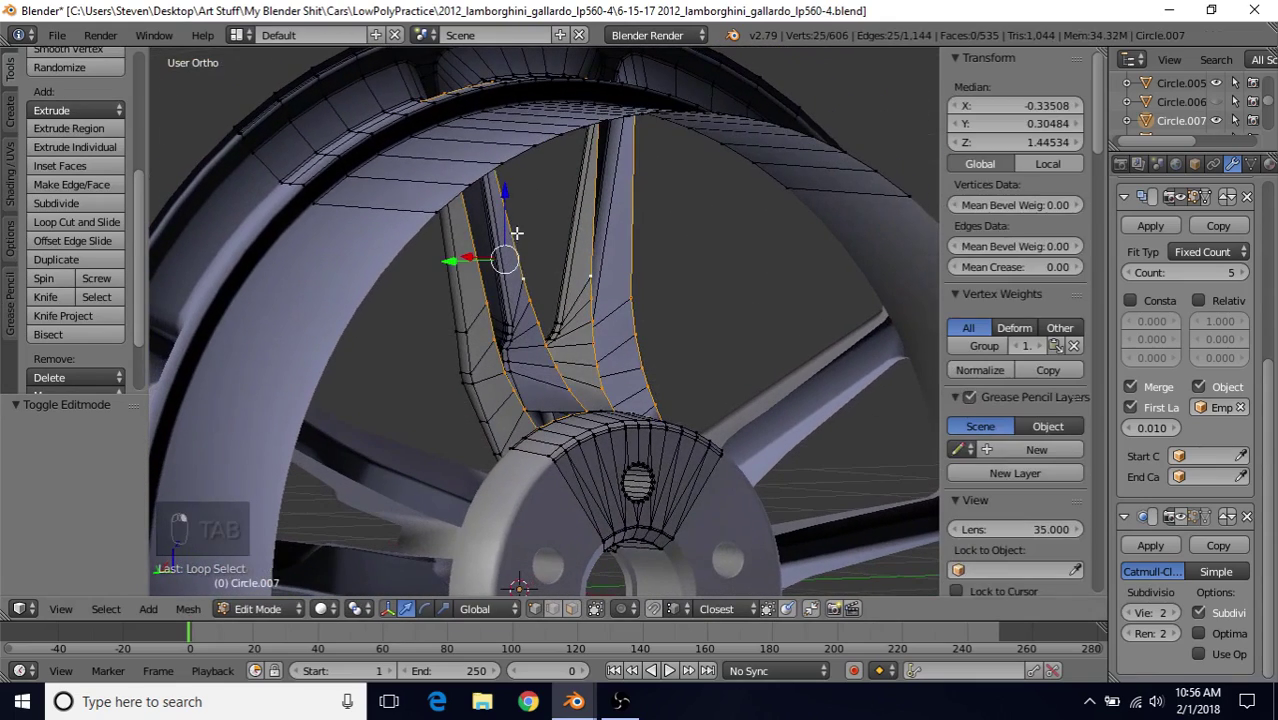
middle_drag(593, 464, 648, 379)
key(z)
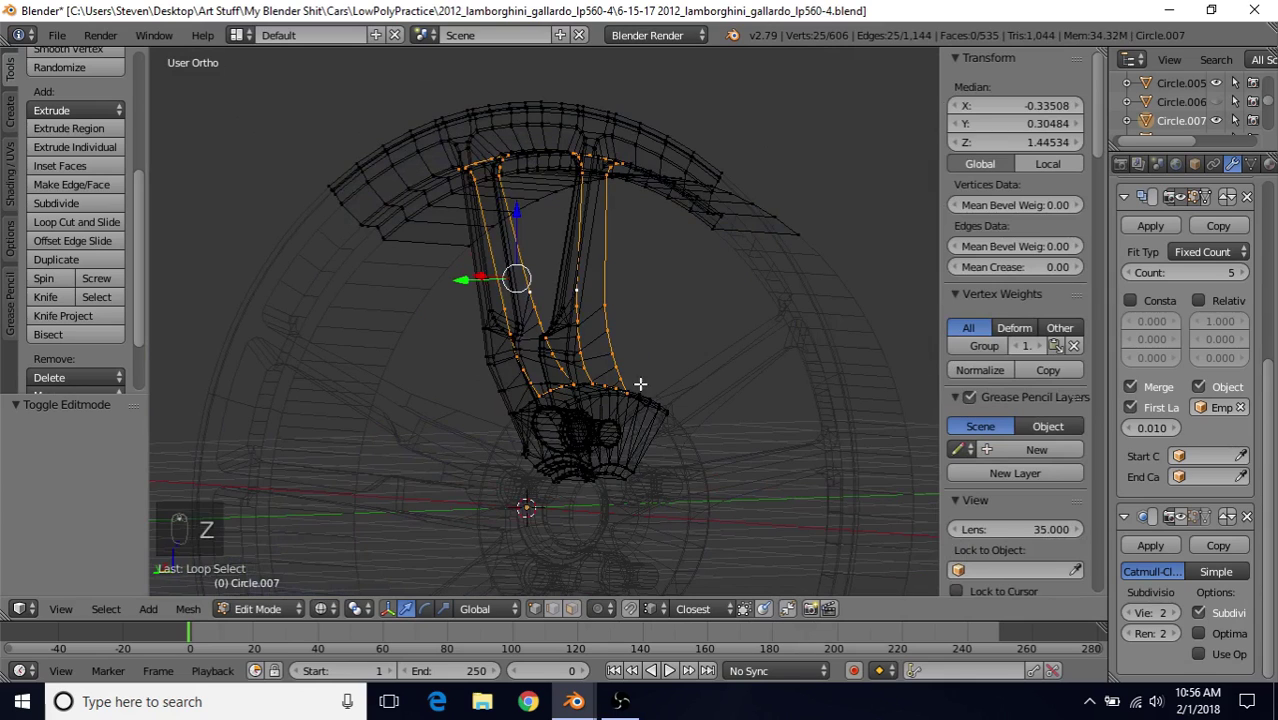
key(z)
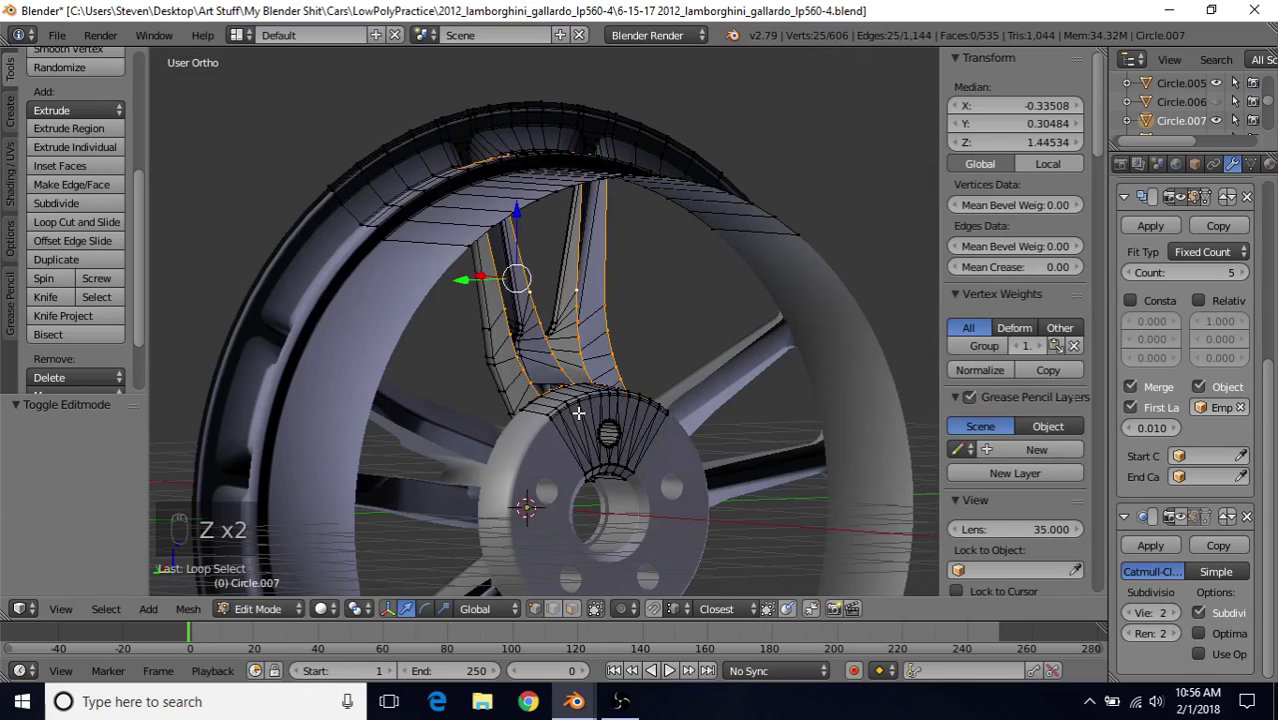
middle_drag(585, 410, 590, 440)
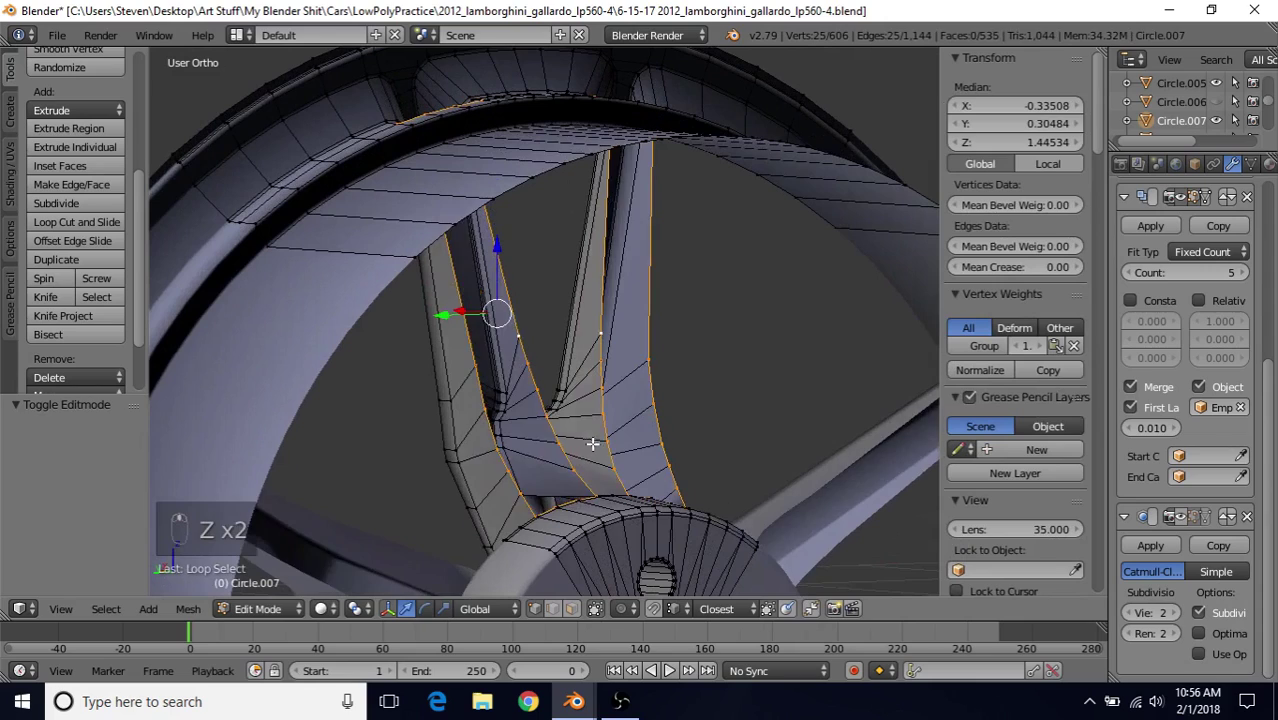
key(f)
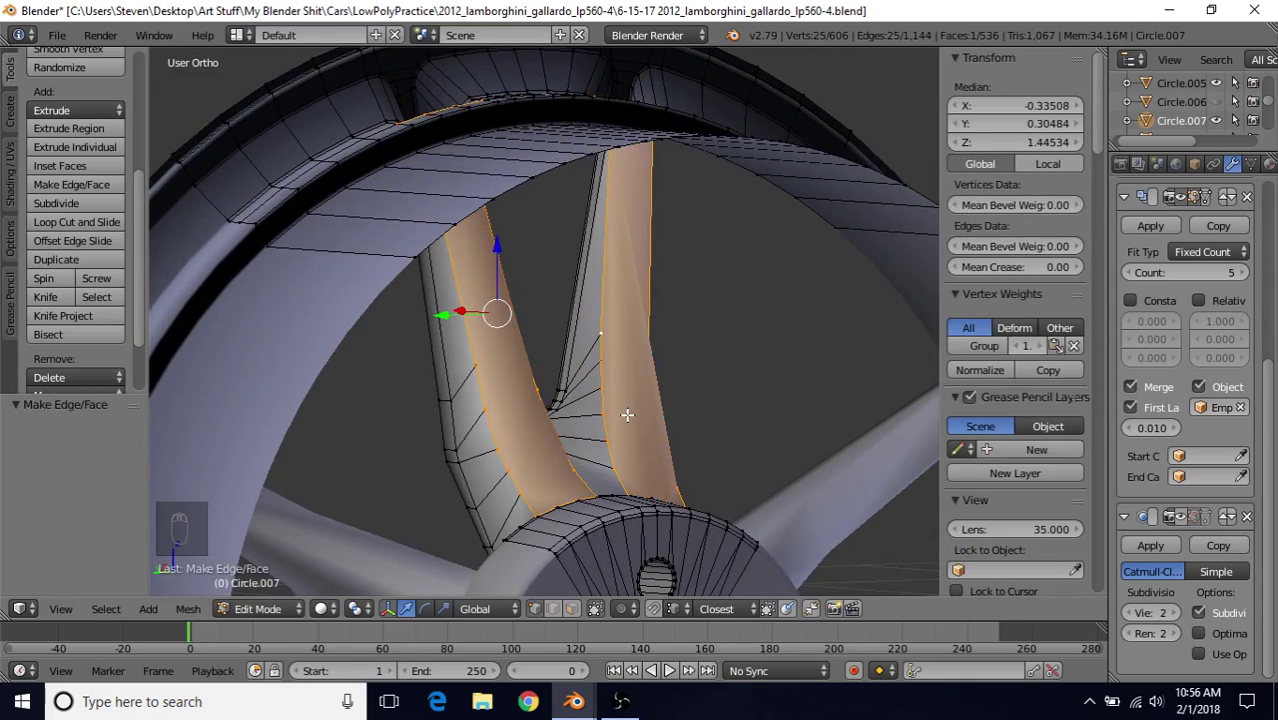
Triangulate the new spoke-back face and join its triangles with Tris to Quads
key(ctrl+t)
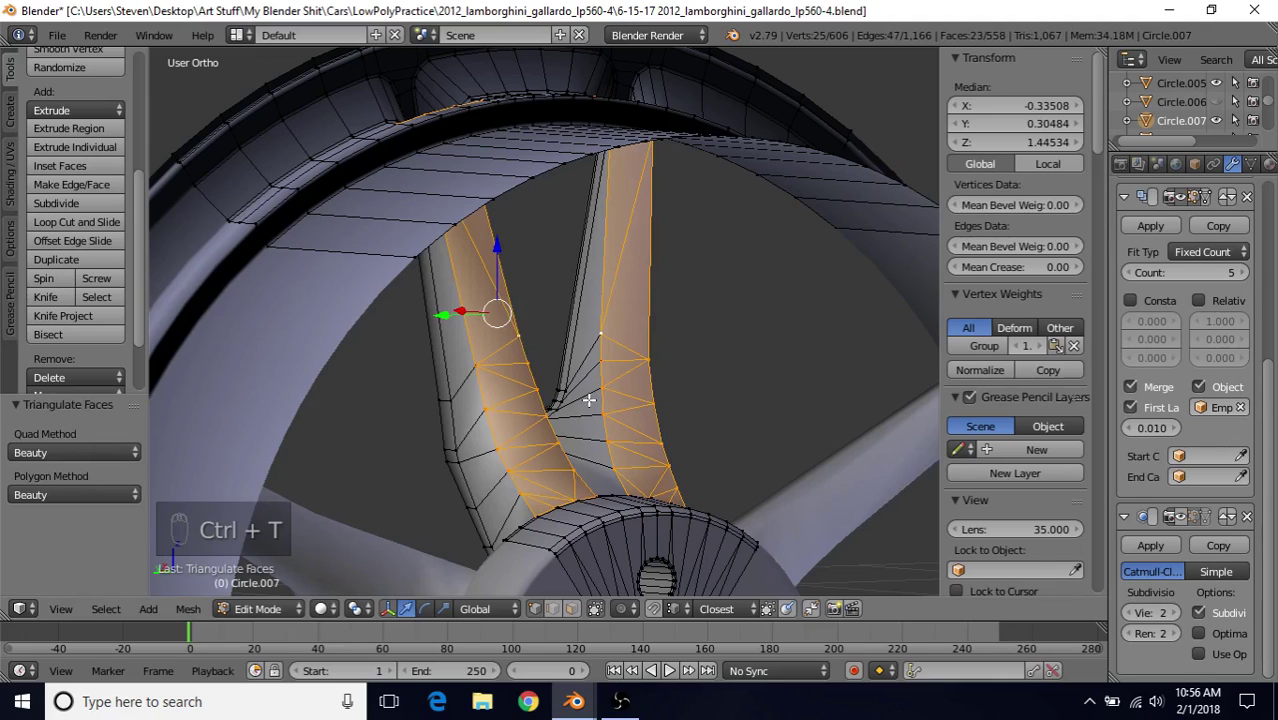
middle_drag(537, 403, 536, 391)
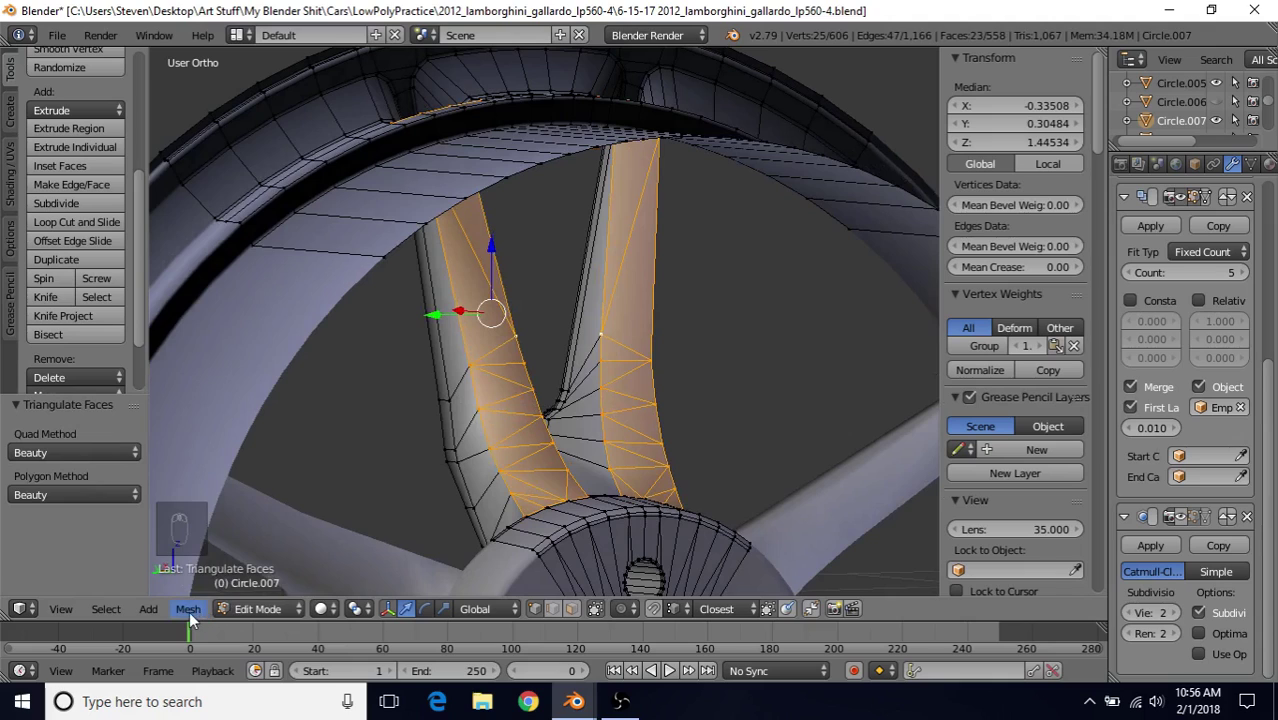
click(190, 615)
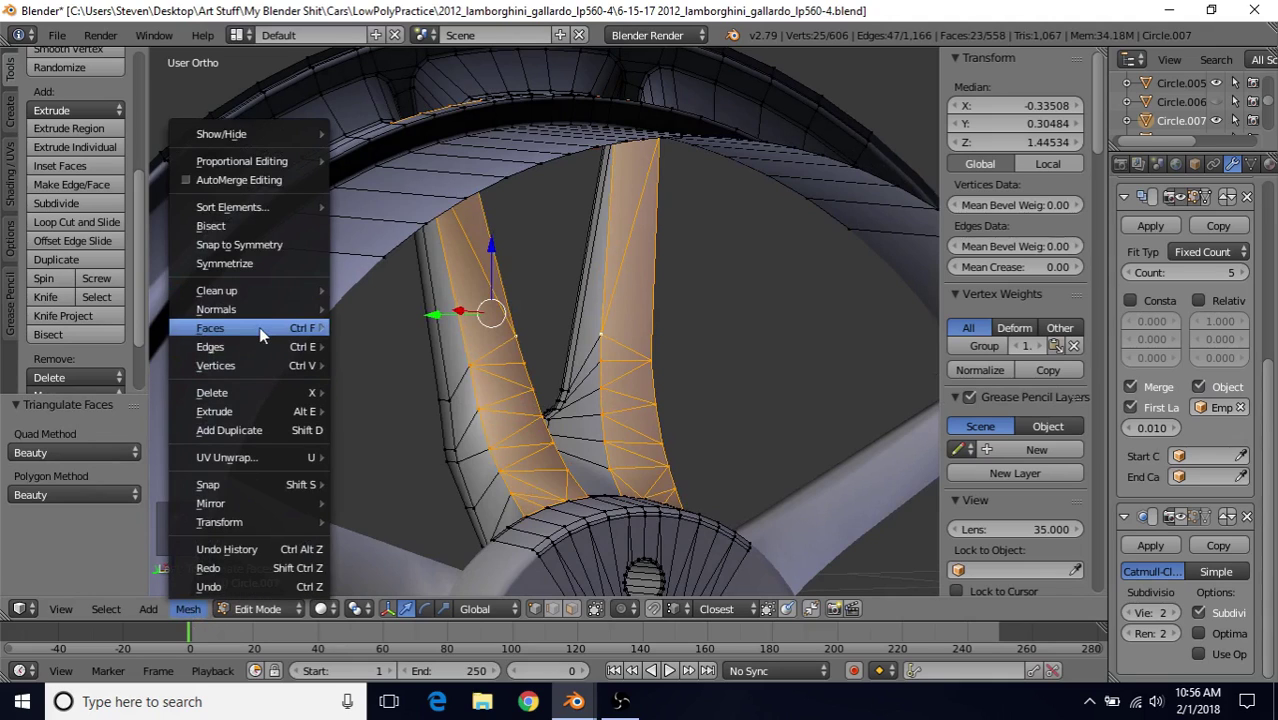
mouse_move(259, 326)
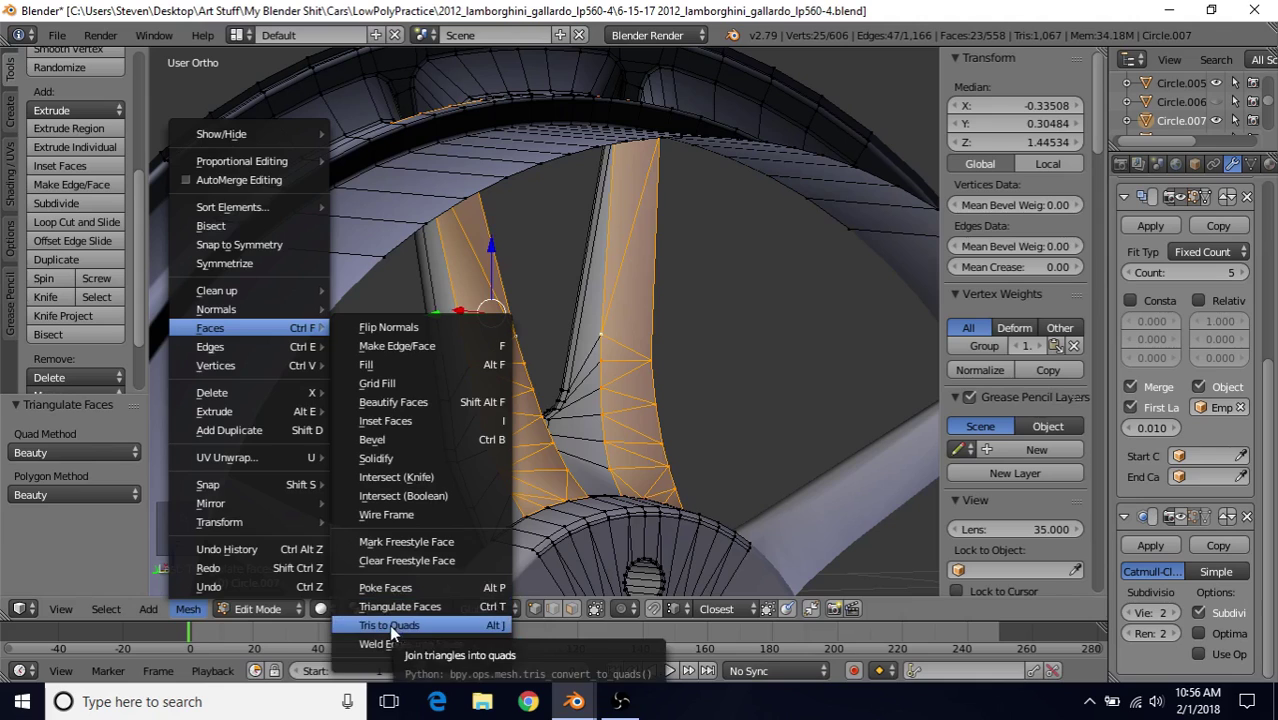
click(389, 624)
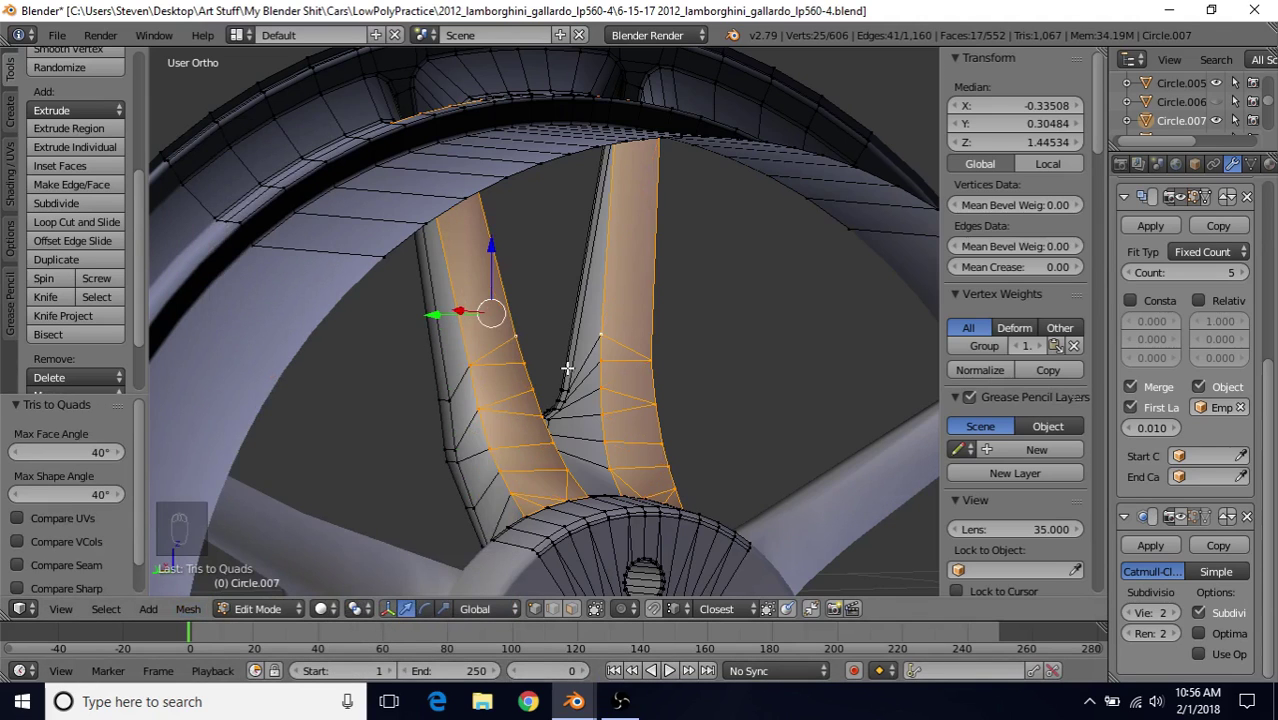
Examine the new edge layout on the backs of both spoke arms between the hub and the outer barrel
scroll(577, 353, down, 3)
middle_drag(600, 320, 553, 358)
scroll(553, 358, up, 5)
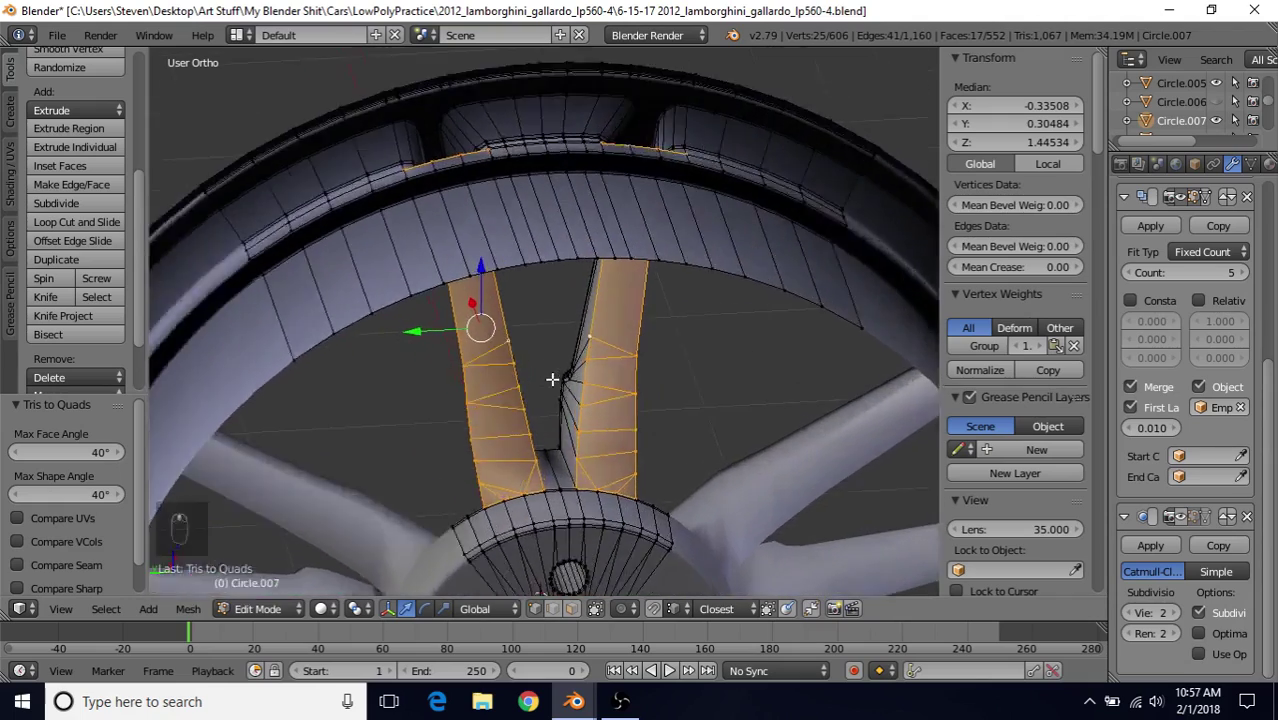
middle_drag(494, 188, 449, 342)
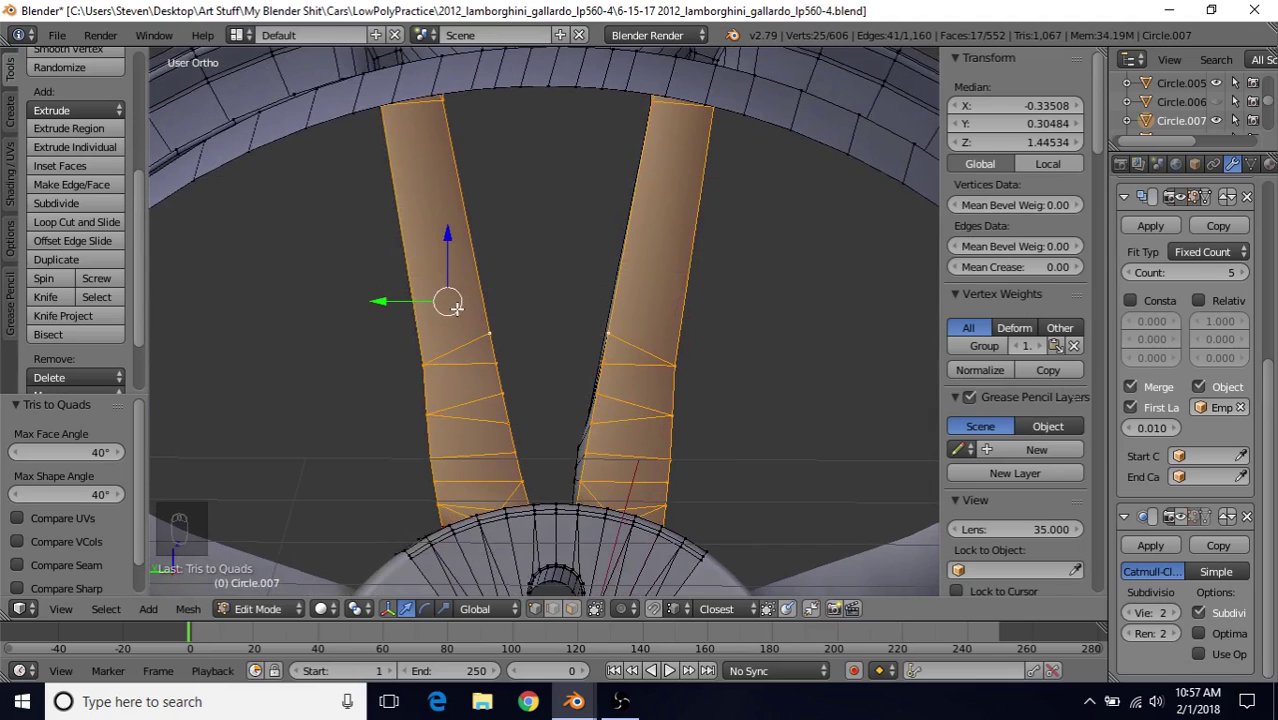
scroll(513, 362, down, 2)
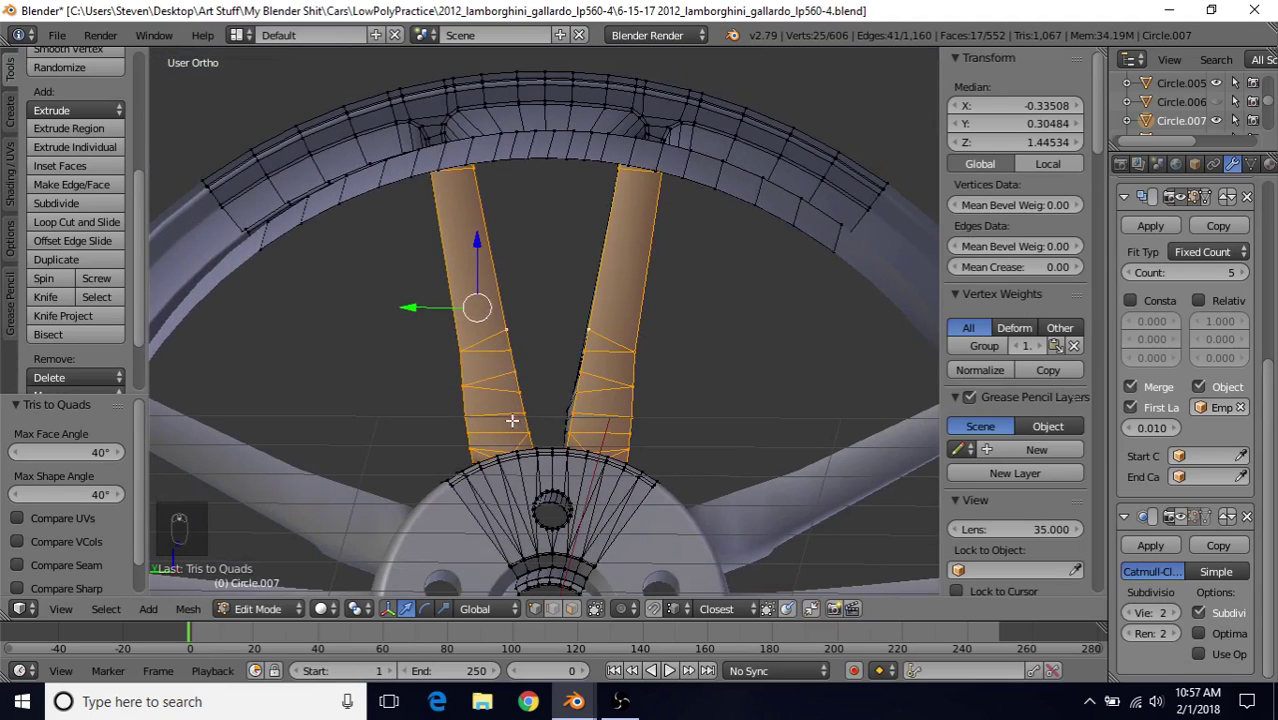
middle_drag(512, 418, 519, 466)
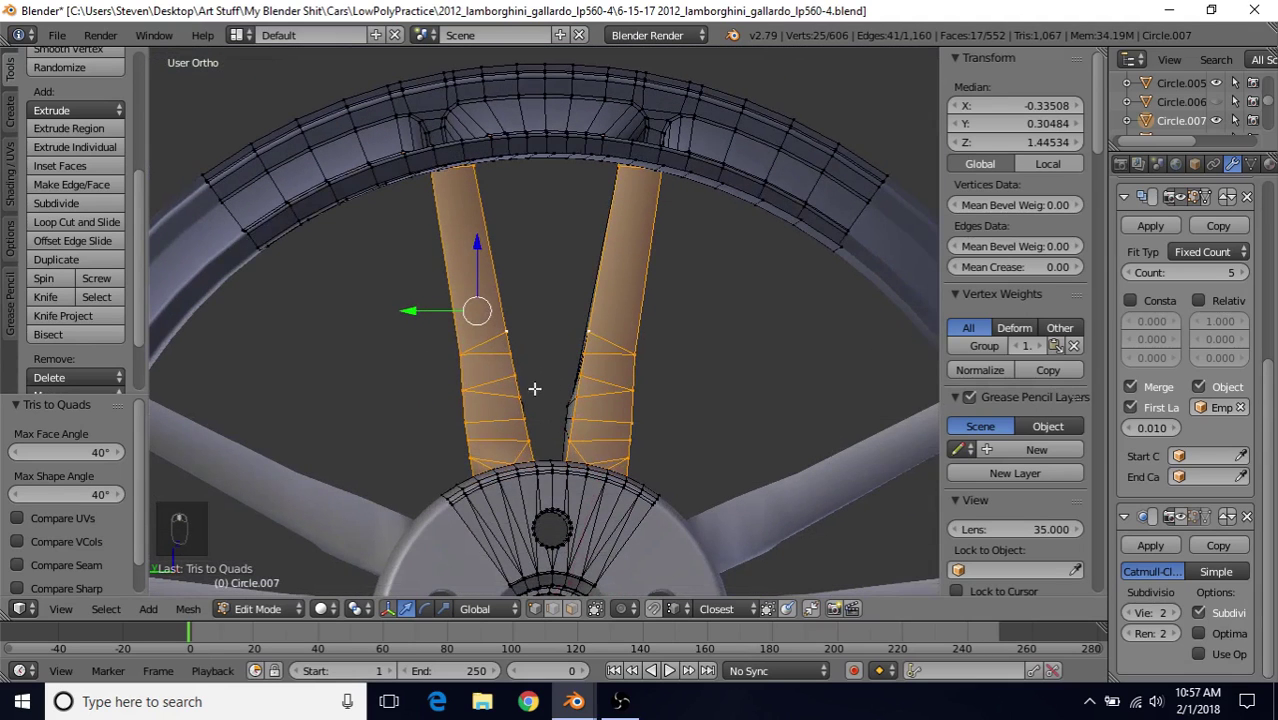
middle_drag(534, 384, 577, 386)
scroll(577, 386, up, 3)
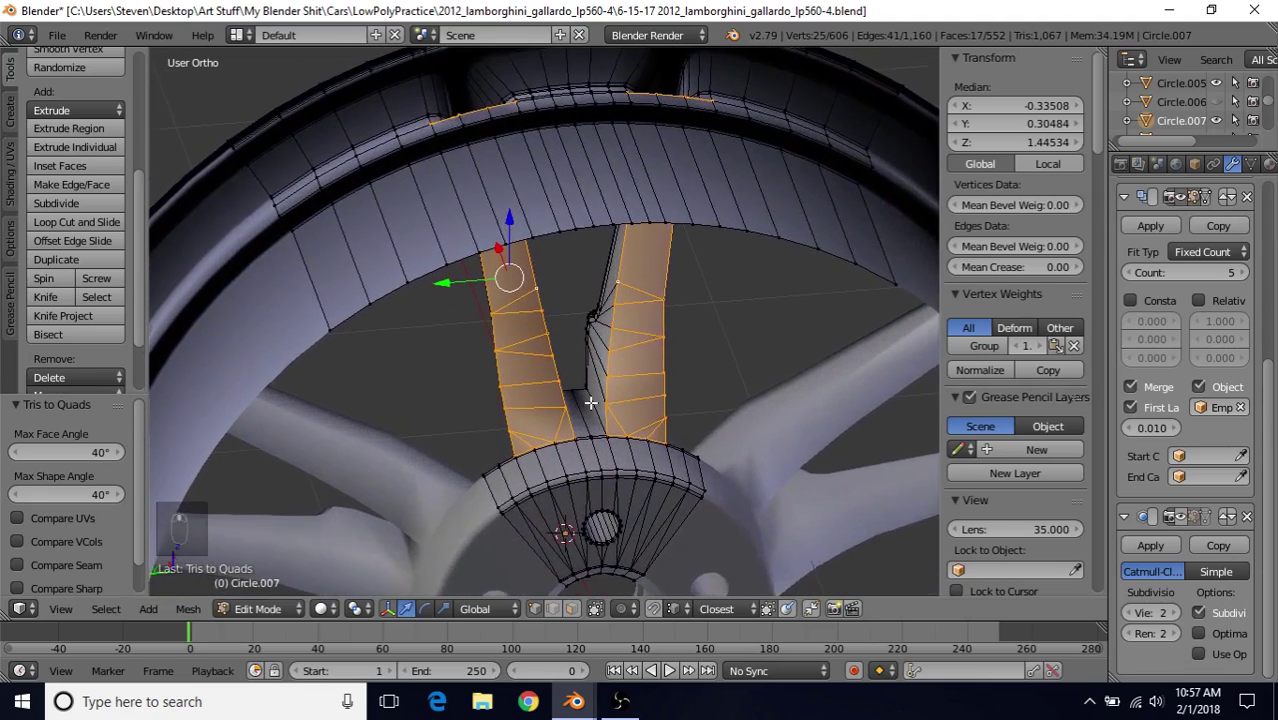
middle_drag(558, 326, 558, 388)
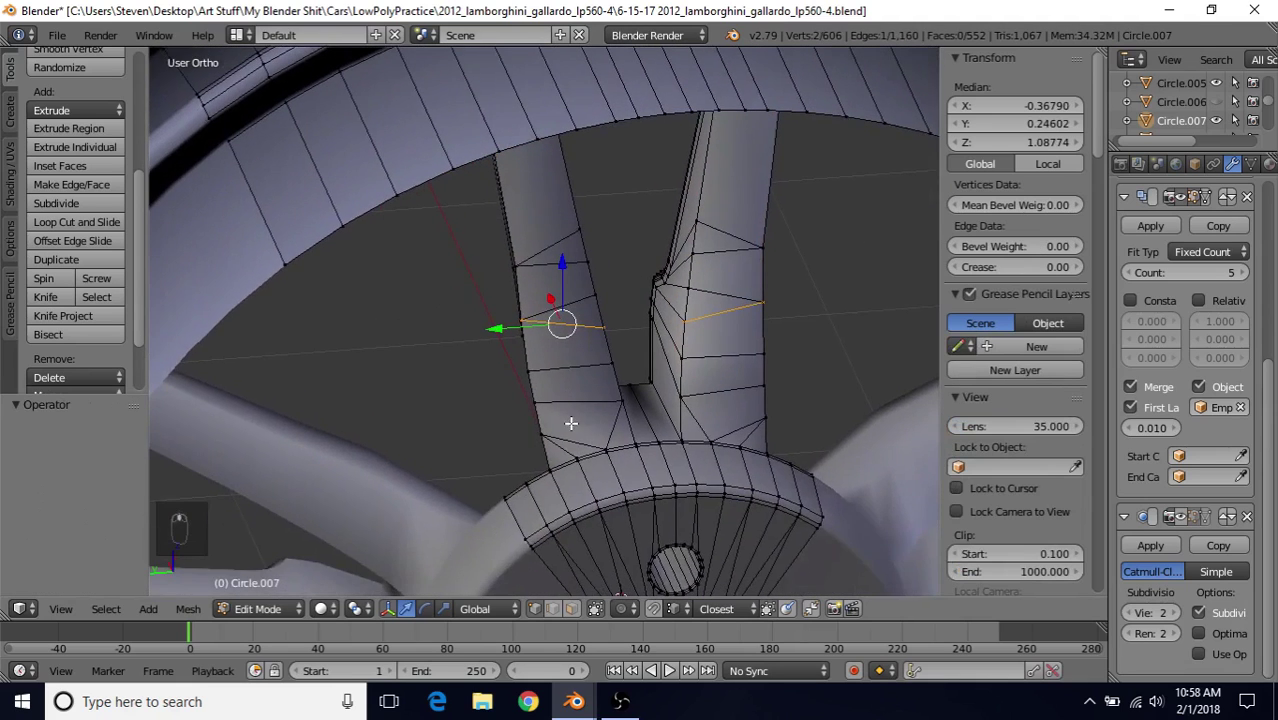
Connect a hub-edge vertex to the matching barrel-edge vertex with a vertex path along the spoke's back face
scroll(575, 479, up, 2)
right_click(591, 507)
middle_drag(618, 506, 594, 434)
mouse_move(570, 326)
middle_down()
mouse_move(565, 360)
mouse_move(548, 320)
middle_up()
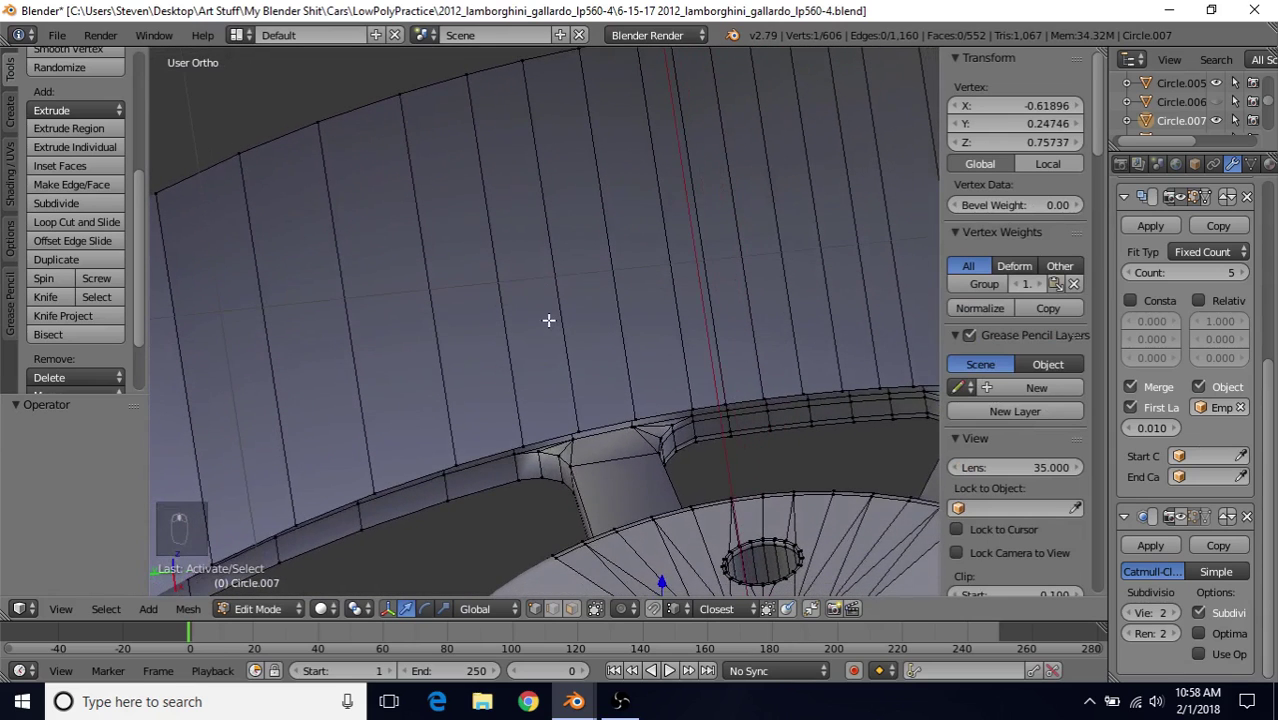
shift+right_click(581, 441)
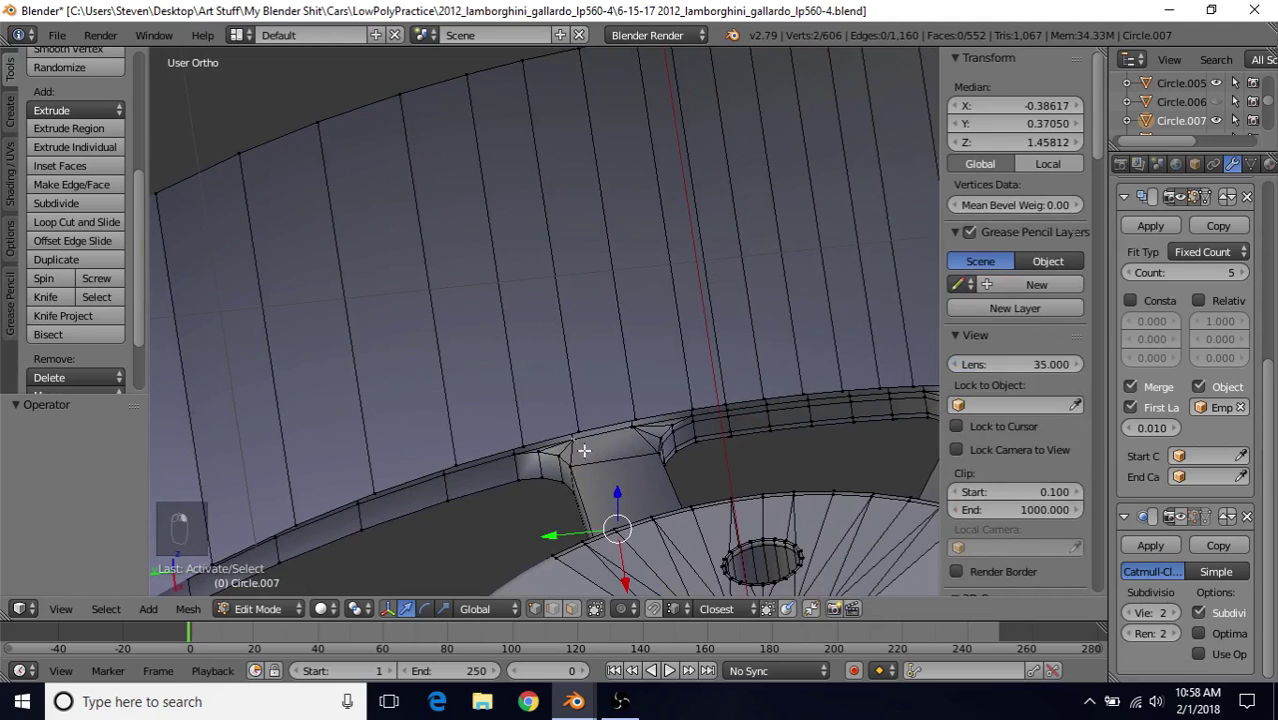
middle_drag(576, 448, 645, 405)
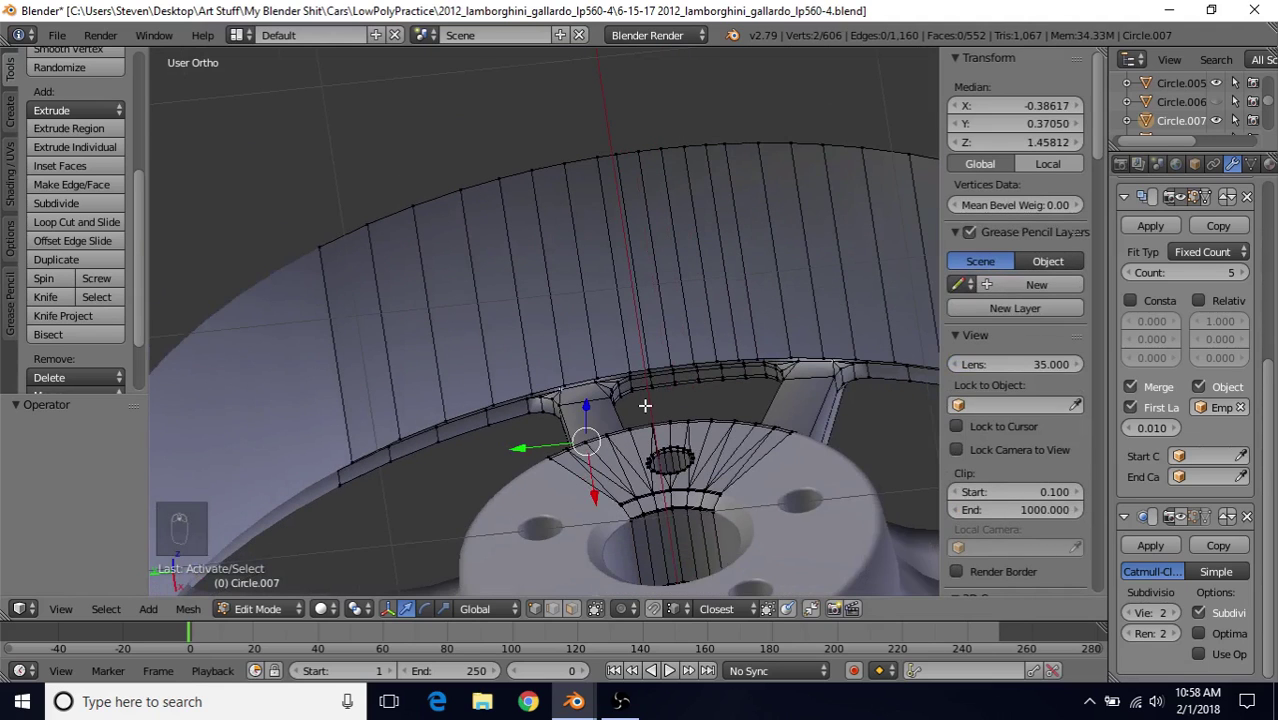
scroll(634, 421, up, 2)
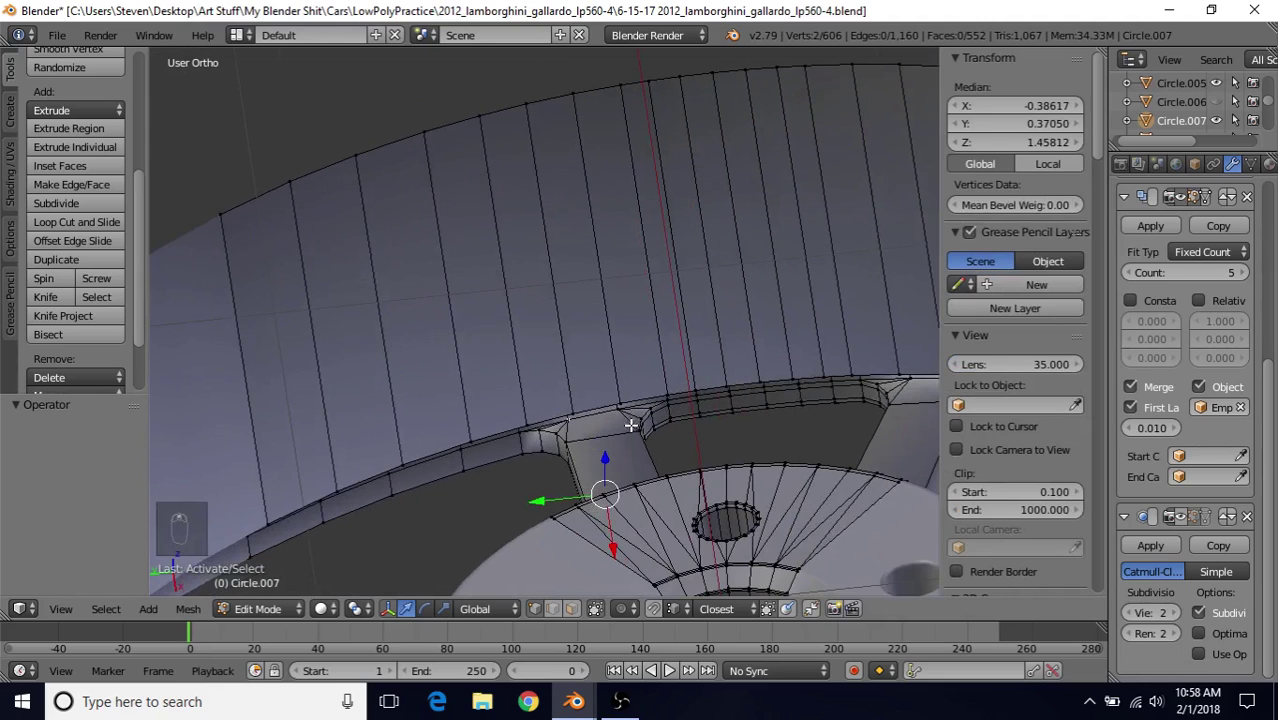
key(j)
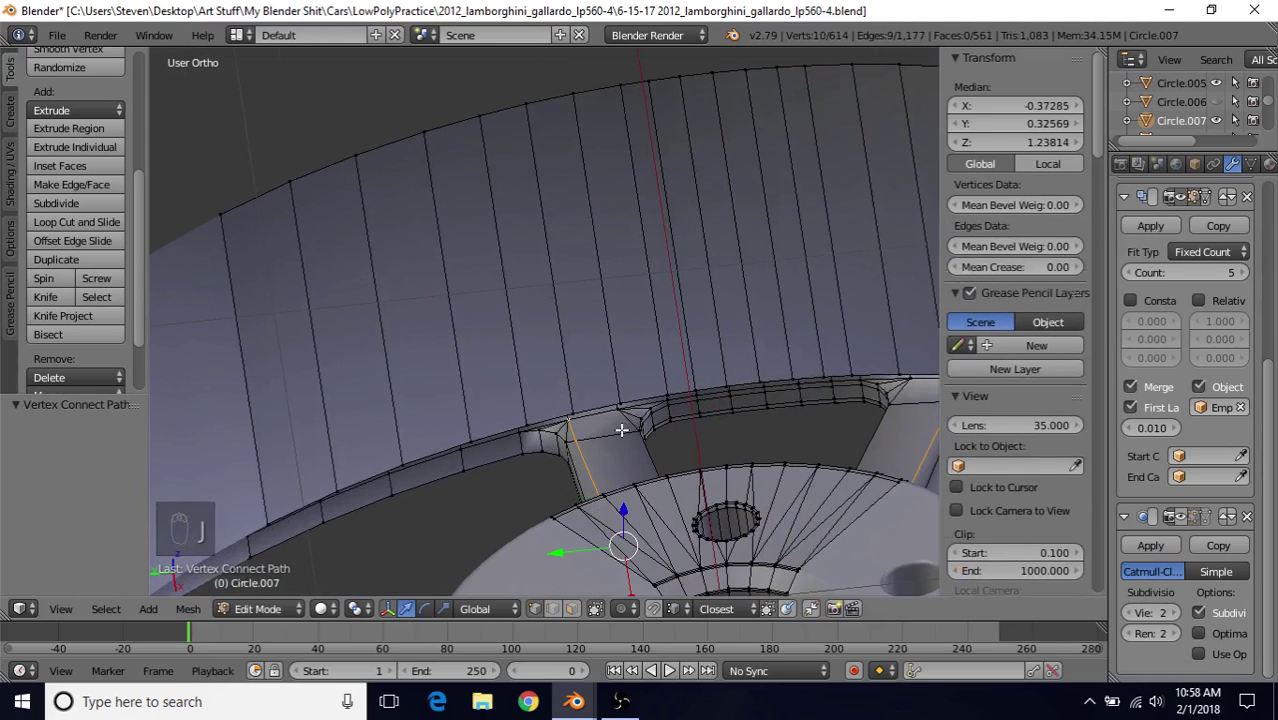
Connect the next barrel and hub vertex pair with a second vertex path running the length of the spoke's back
middle_drag(621, 428, 628, 431)
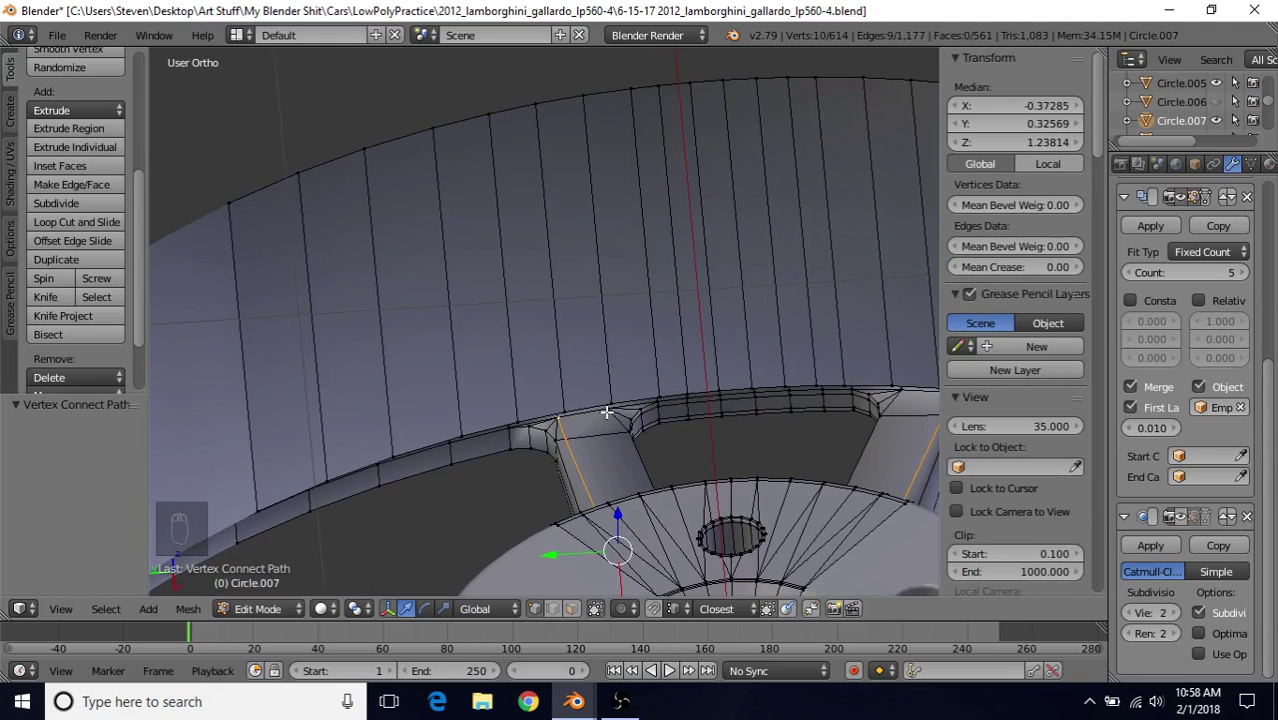
right_click(607, 411)
middle_drag(597, 417, 656, 557)
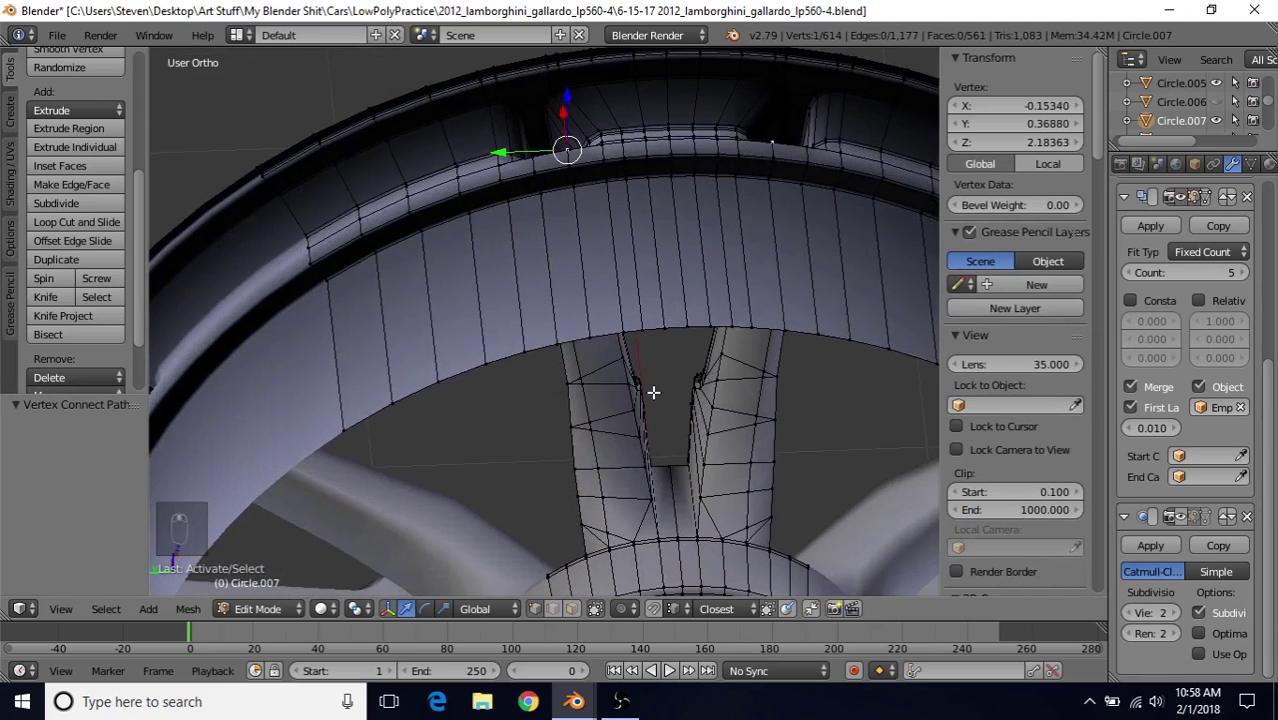
shift+right_click(631, 538)
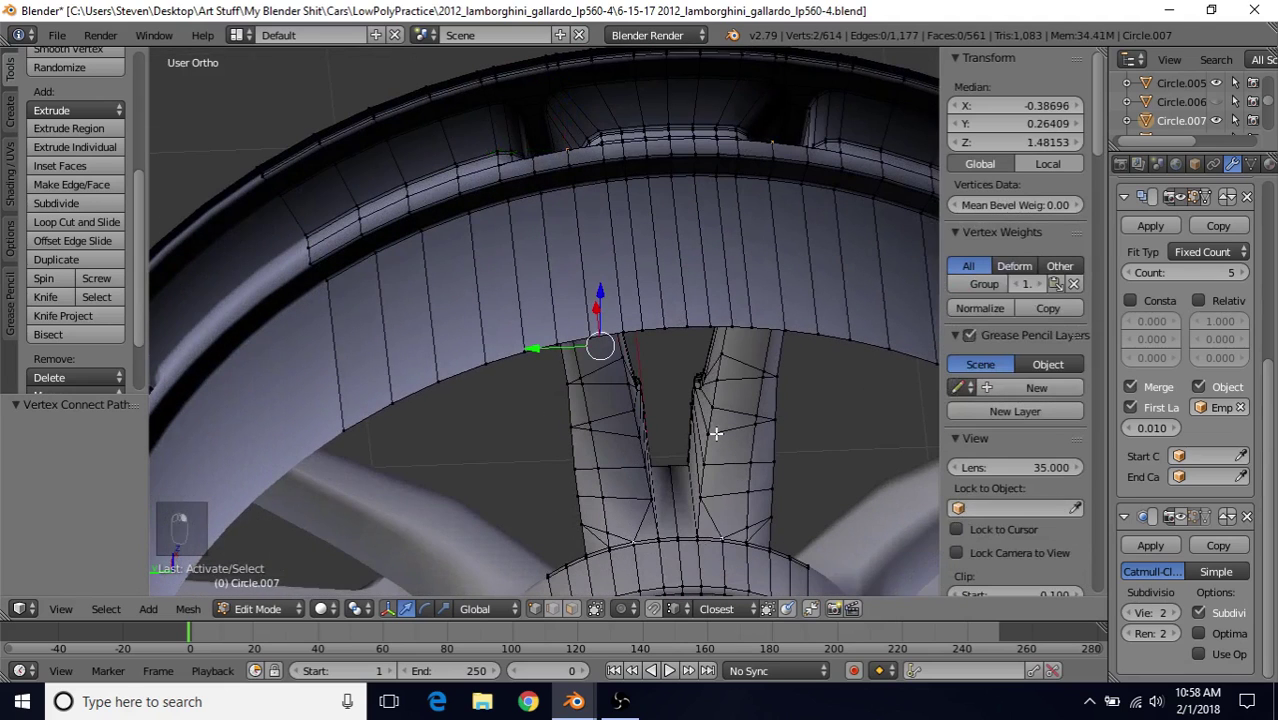
key(j)
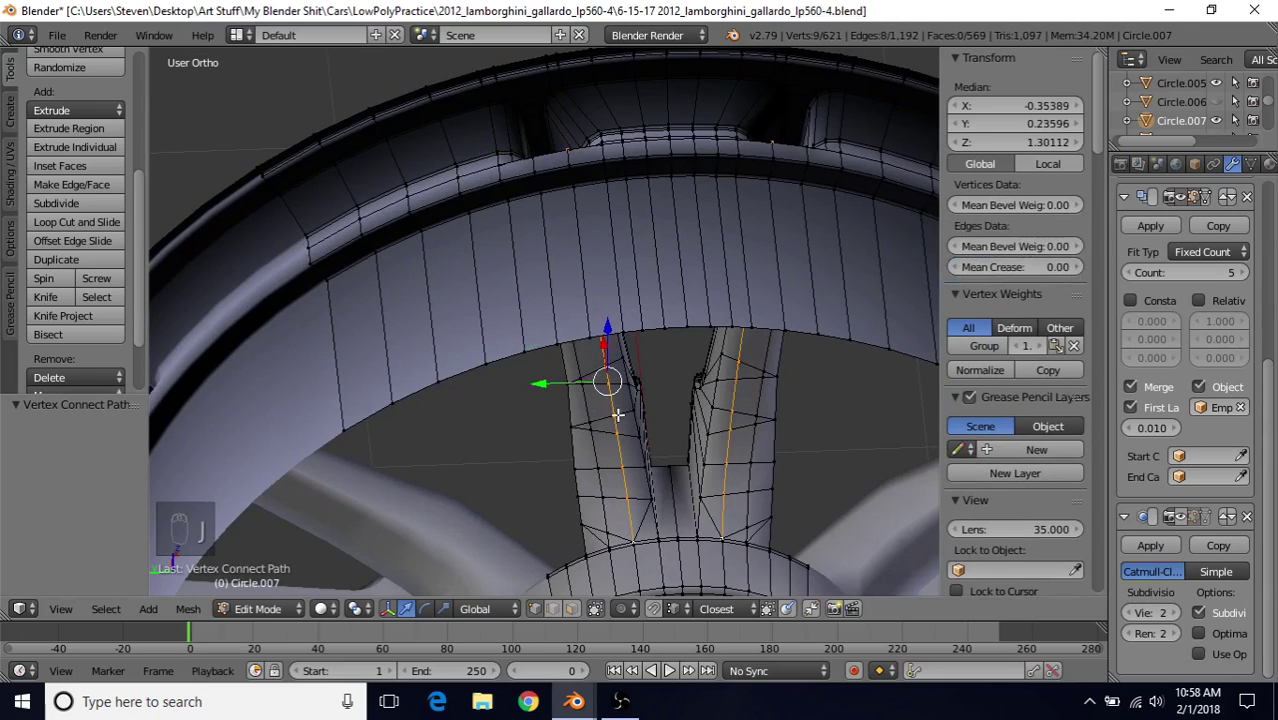
Preview the wheel with subdivision in Object Mode to check the shading of the spoke backs, and return to editing the mesh
middle_drag(622, 408, 607, 430)
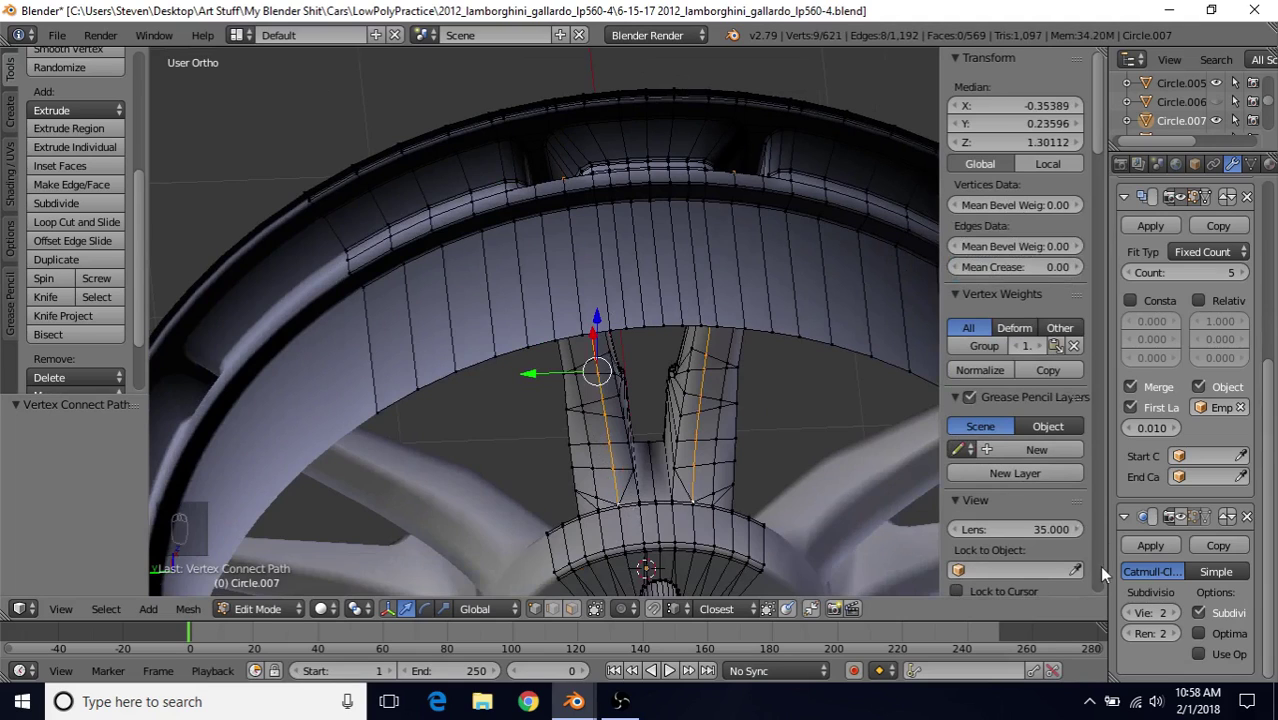
click(1182, 516)
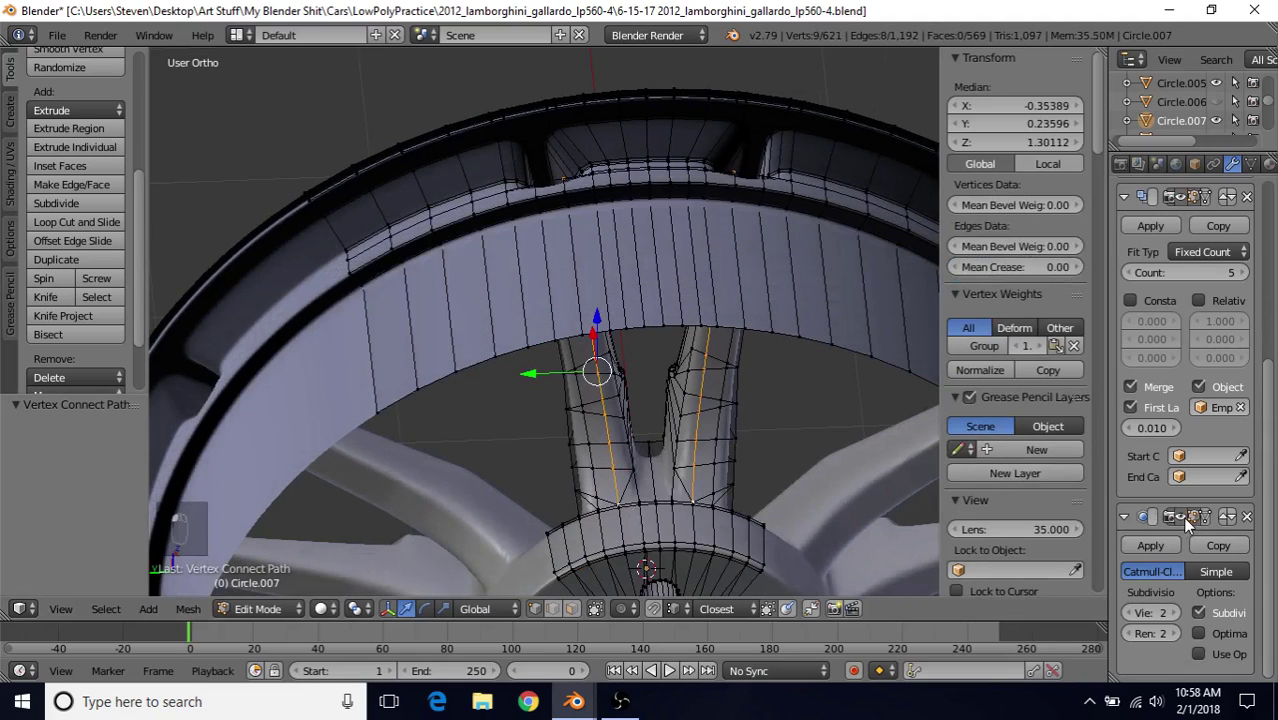
key(Tab)
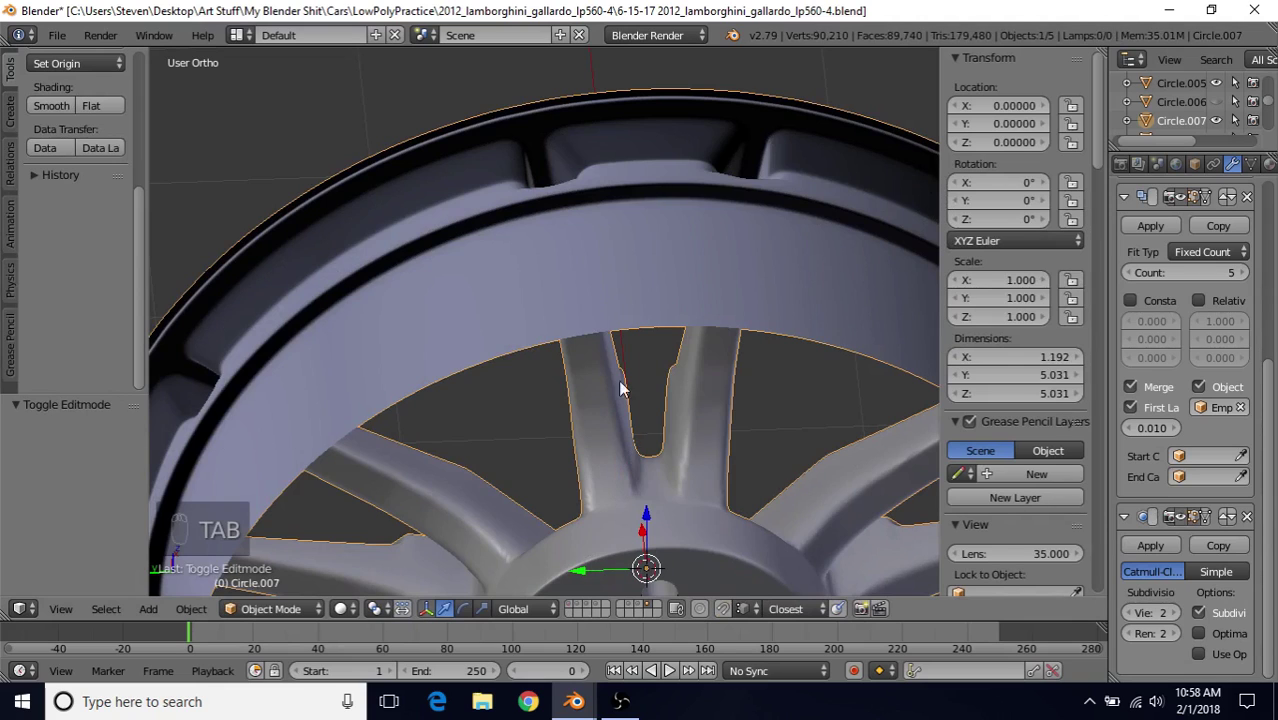
click(1179, 517)
key(Tab)
middle_drag(665, 467, 663, 412)
Undo the two lengthwise vertex paths on the spoke's back and preview the subdivided wheel without them
key(ctrl+z)
key(ctrl+z)
key(ctrl+z)
key(ctrl+z)
key(ctrl+z)
key(ctrl+z)
key(ctrl+z)
key(ctrl+z)
key(ctrl+z)
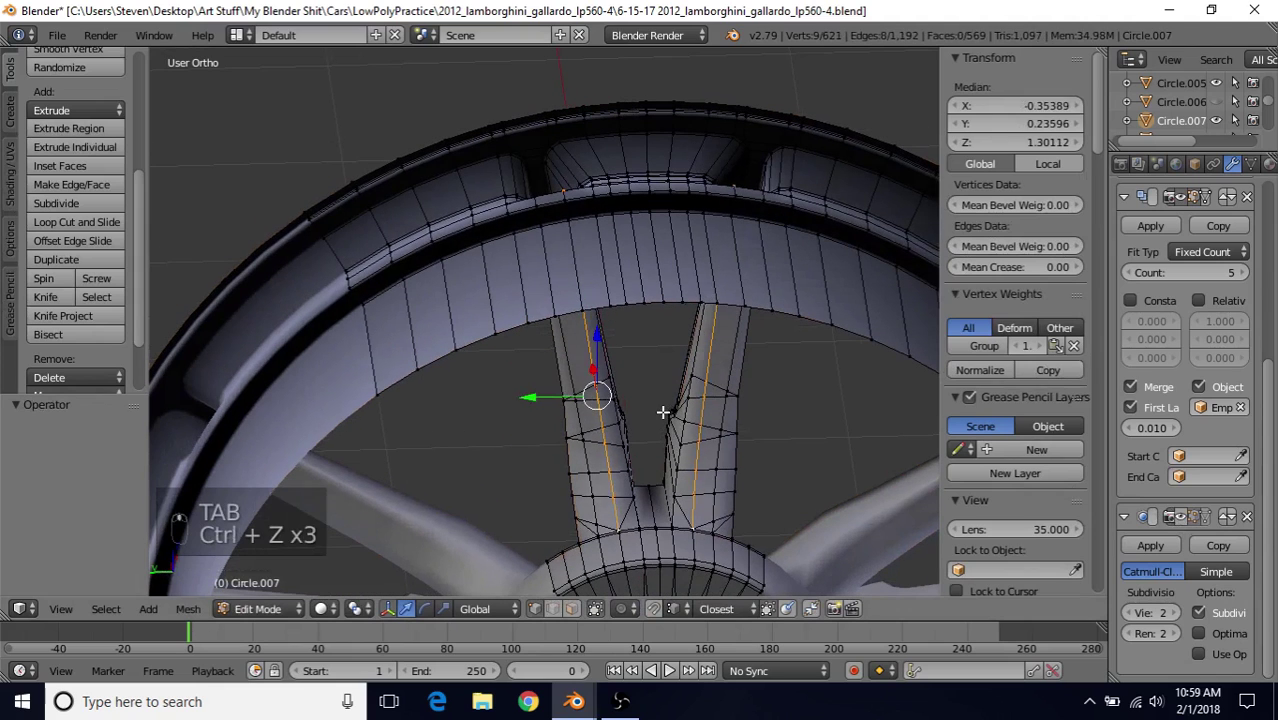
key(Tab)
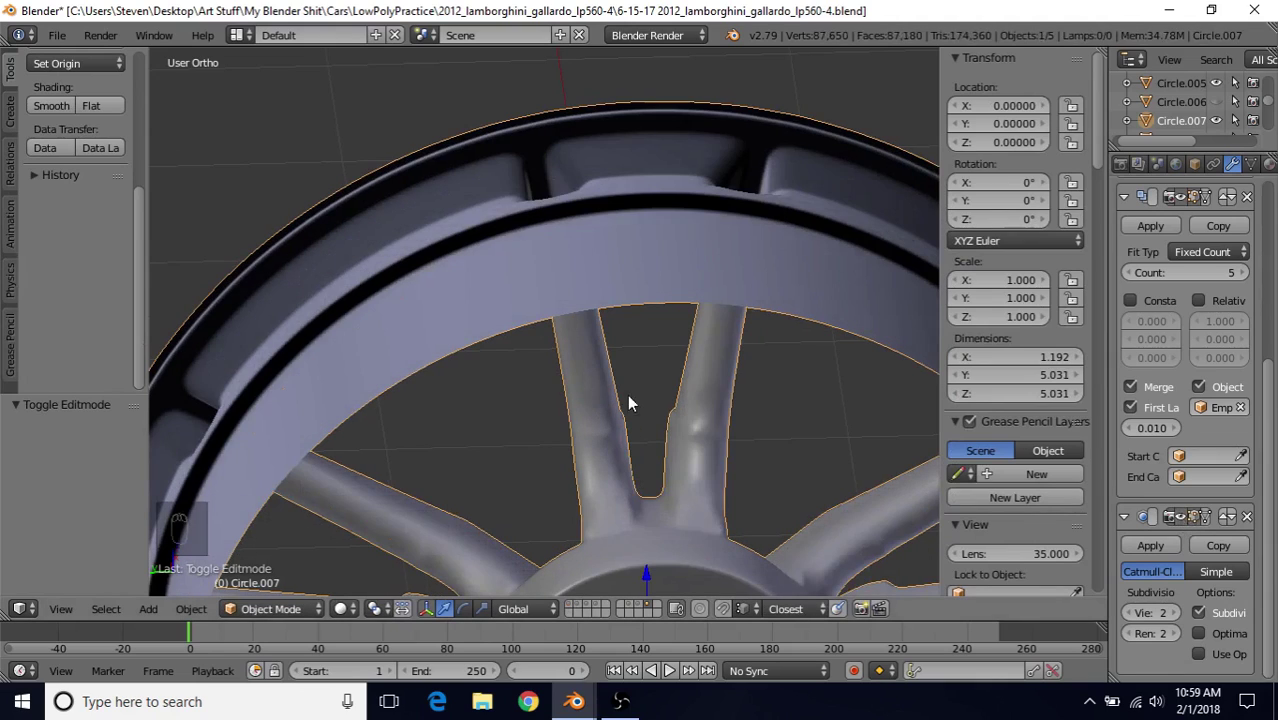
click(1183, 518)
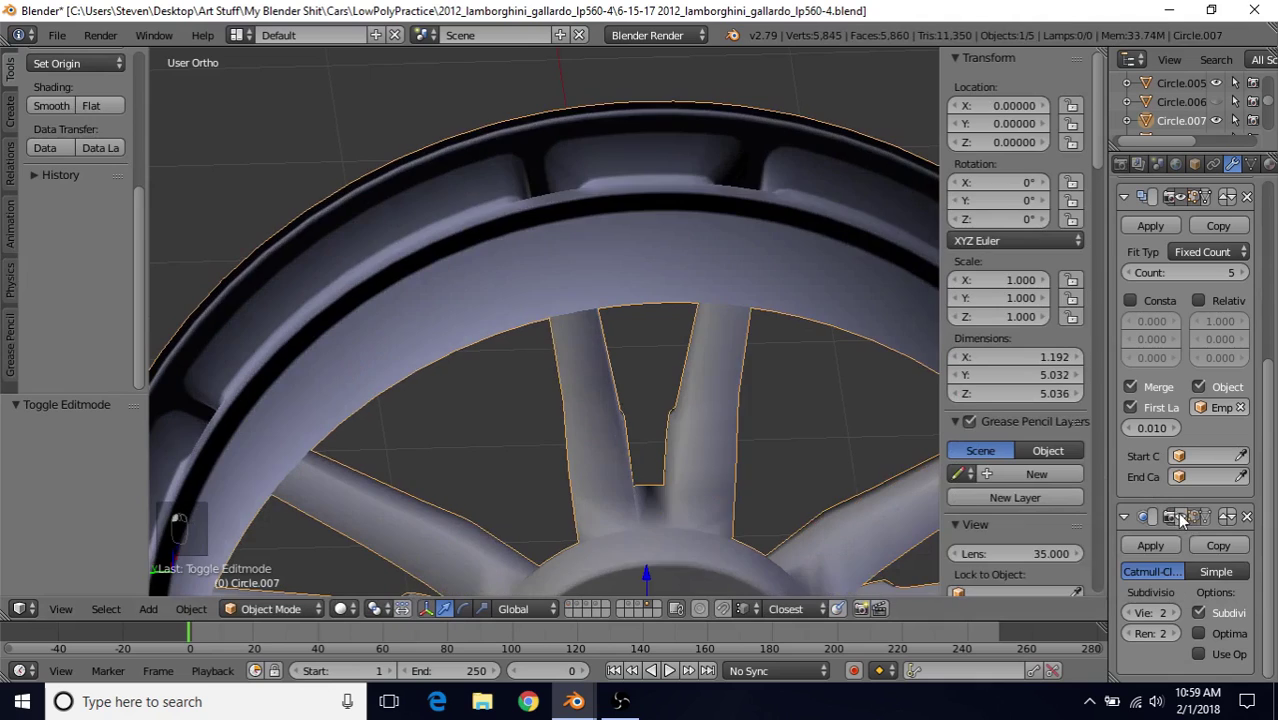
Reconnect both hub and barrel vertex pairs with vertex paths running the length of the spoke's back
key(Tab)
key(j)
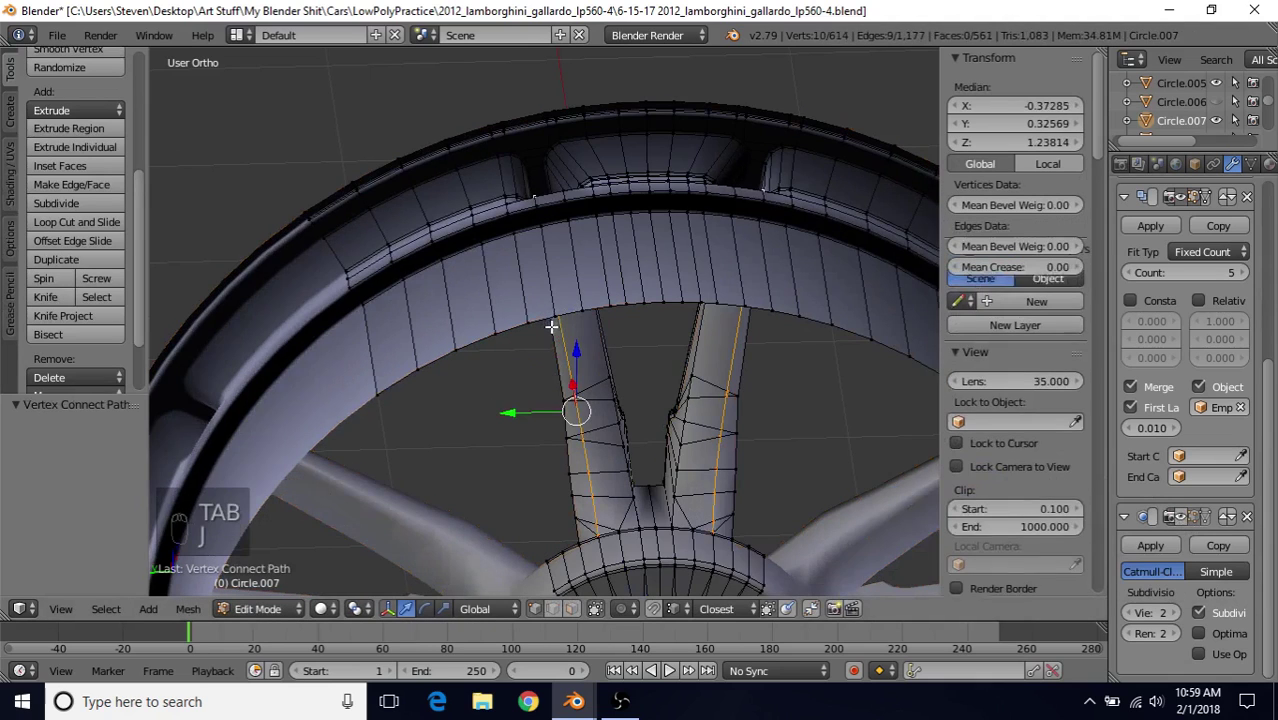
middle_drag(628, 442, 633, 465)
right_click(623, 495)
middle_drag(608, 422, 607, 226)
scroll(570, 317, up, 2)
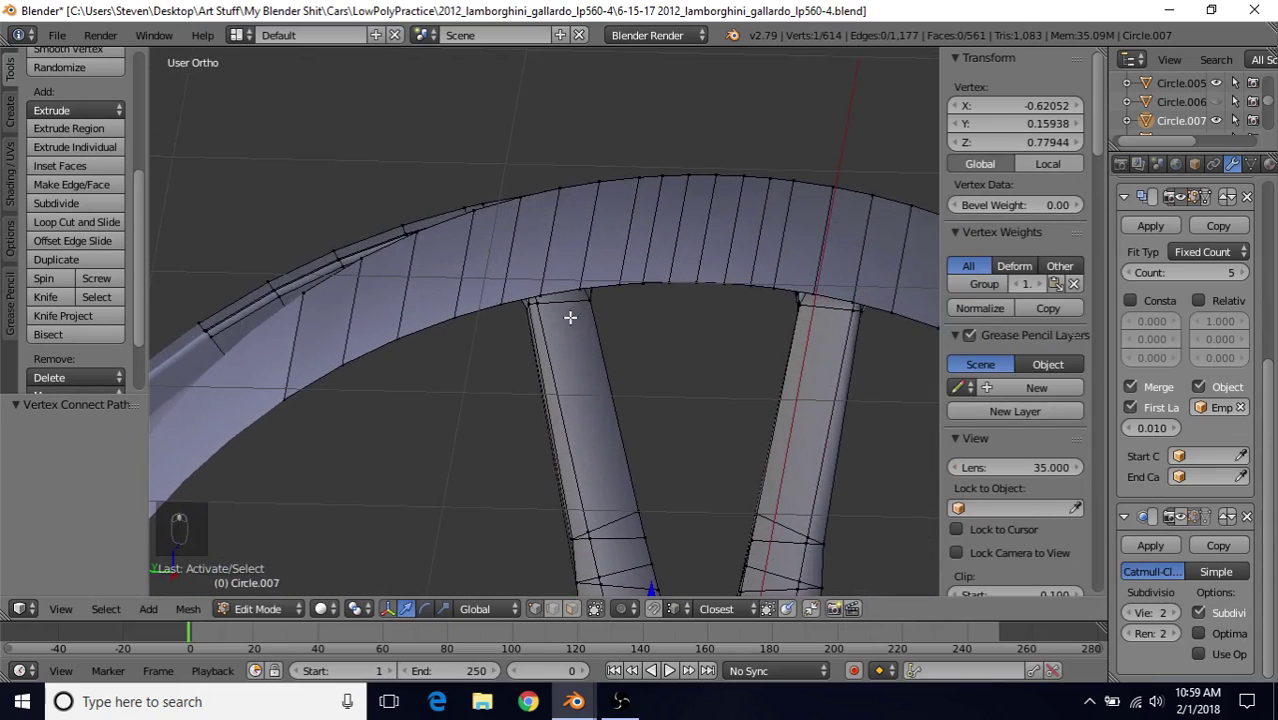
middle_drag(574, 374, 609, 401)
shift+right_click(651, 475)
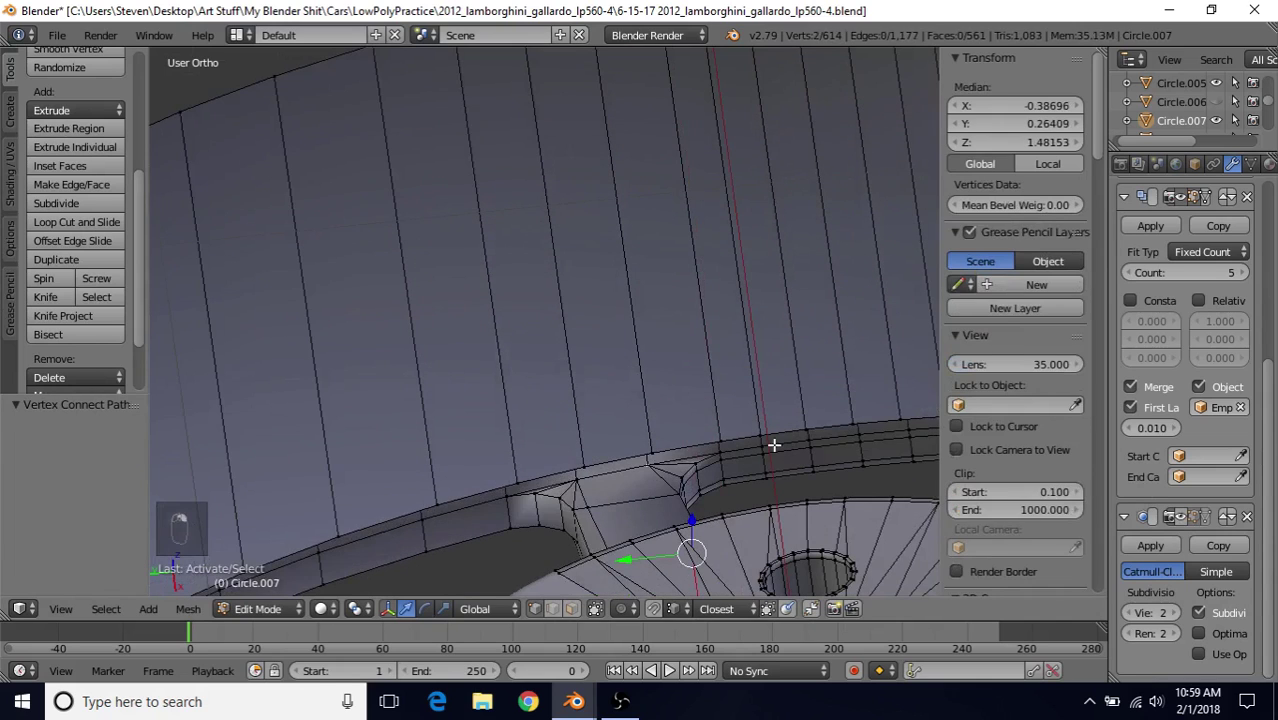
key(j)
middle_drag(757, 466, 609, 548)
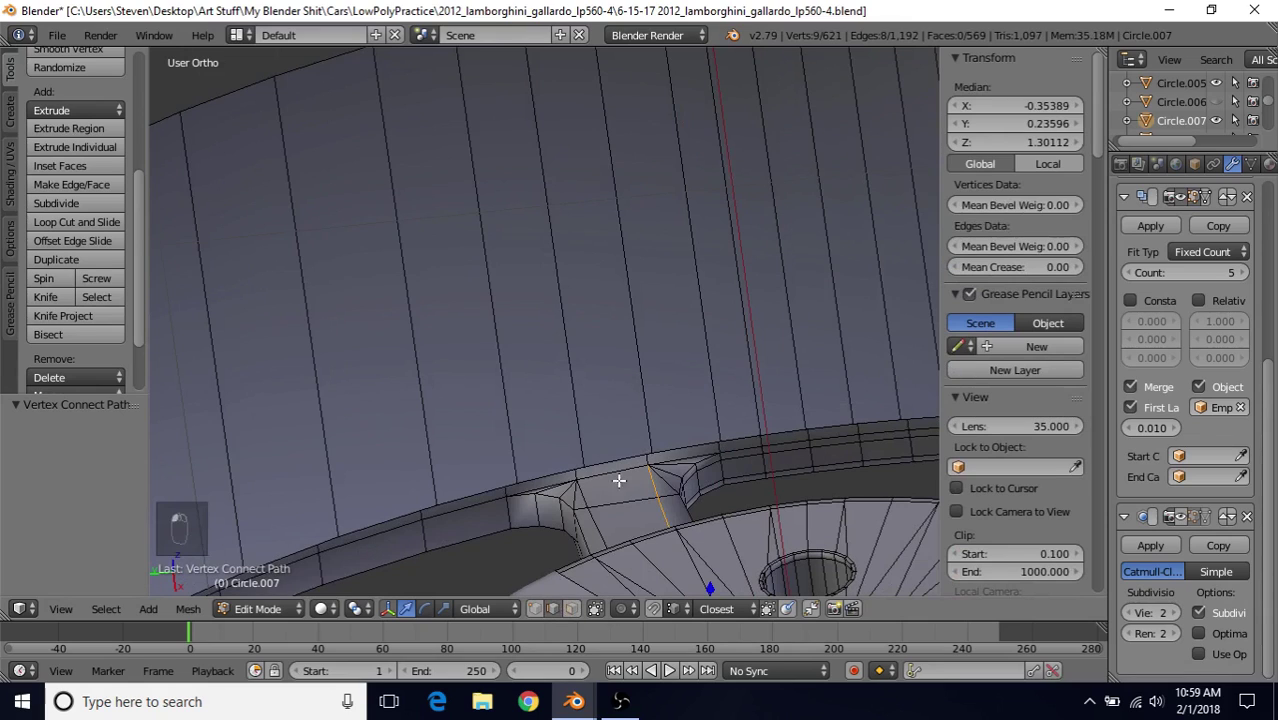
Dissolve the diagonal edges on the spoke's back where it meets the outer barrel
right_click(578, 495)
shift+right_click(673, 485)
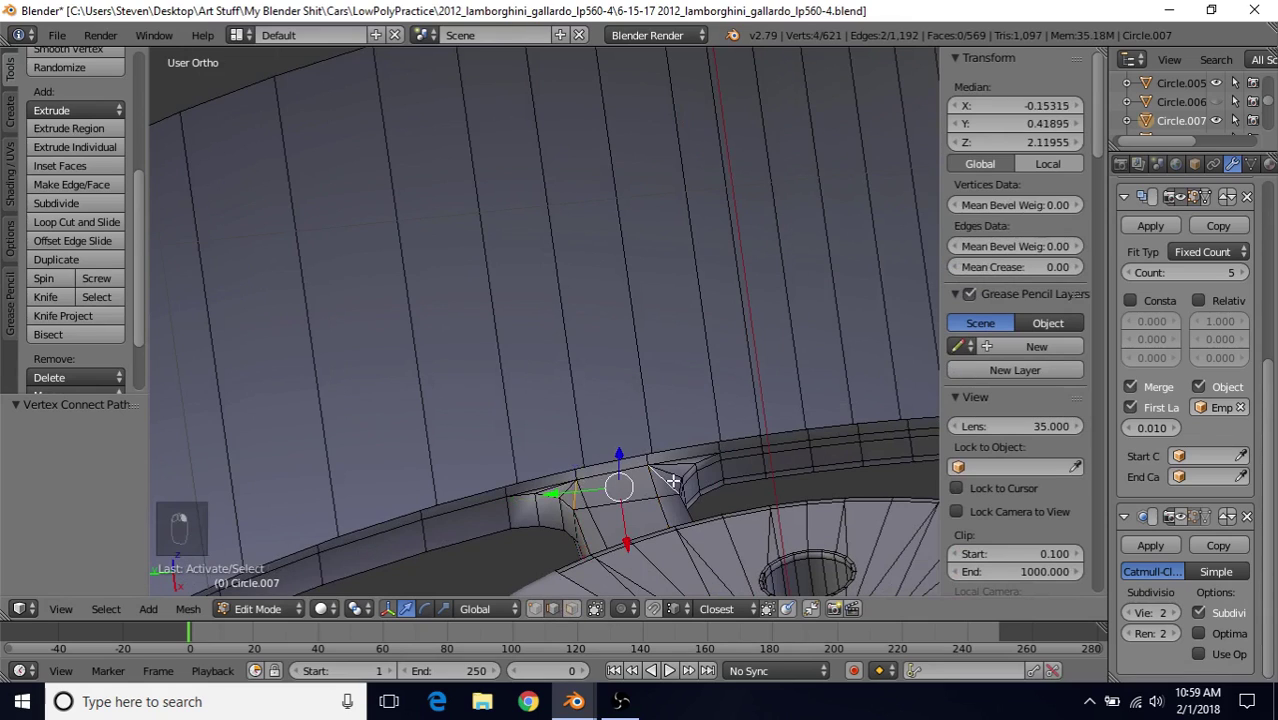
key(Delete)
click(672, 479)
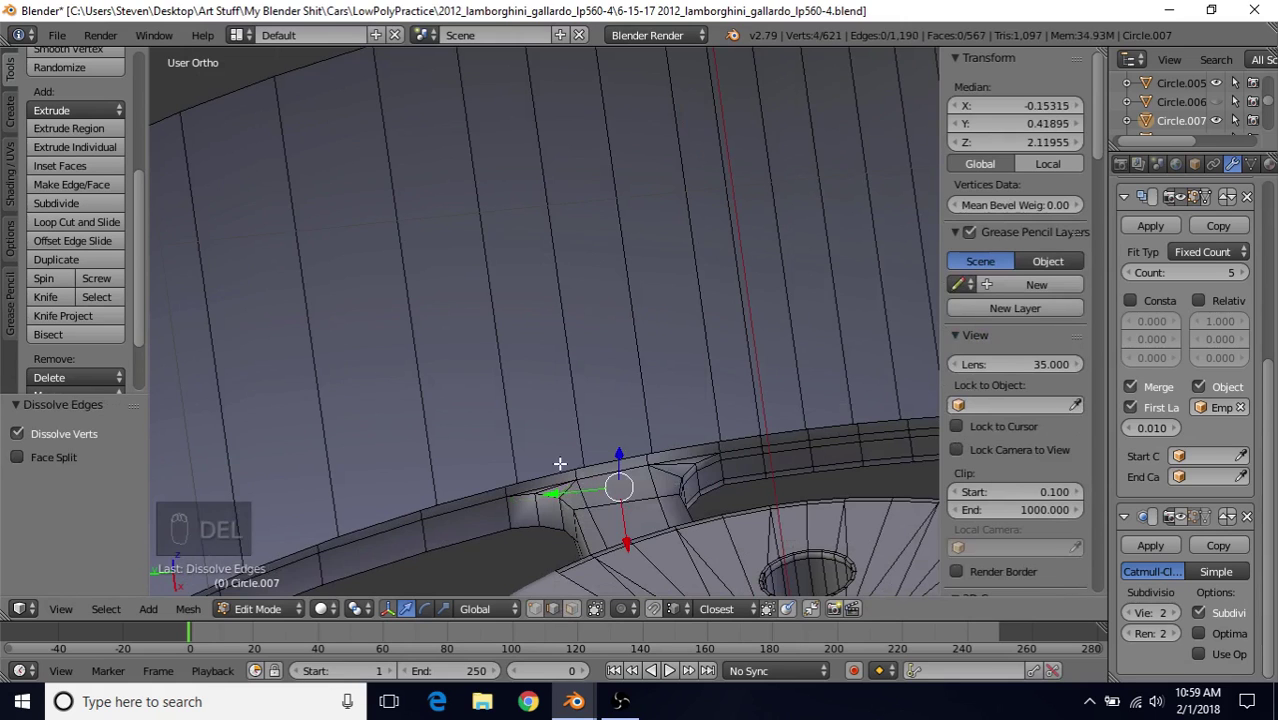
Dissolve the diagonal edges at the hub end of the spoke's back, on both the outer and inner sides
scroll(665, 498, down, 2)
middle_drag(655, 484, 665, 583)
shift+middle_drag(671, 511, 680, 347)
middle_drag(673, 405, 595, 453)
key(ctrl+shift+z)
key(ctrl+shift+z)
key(ctrl+shift+z)
right_click(595, 453)
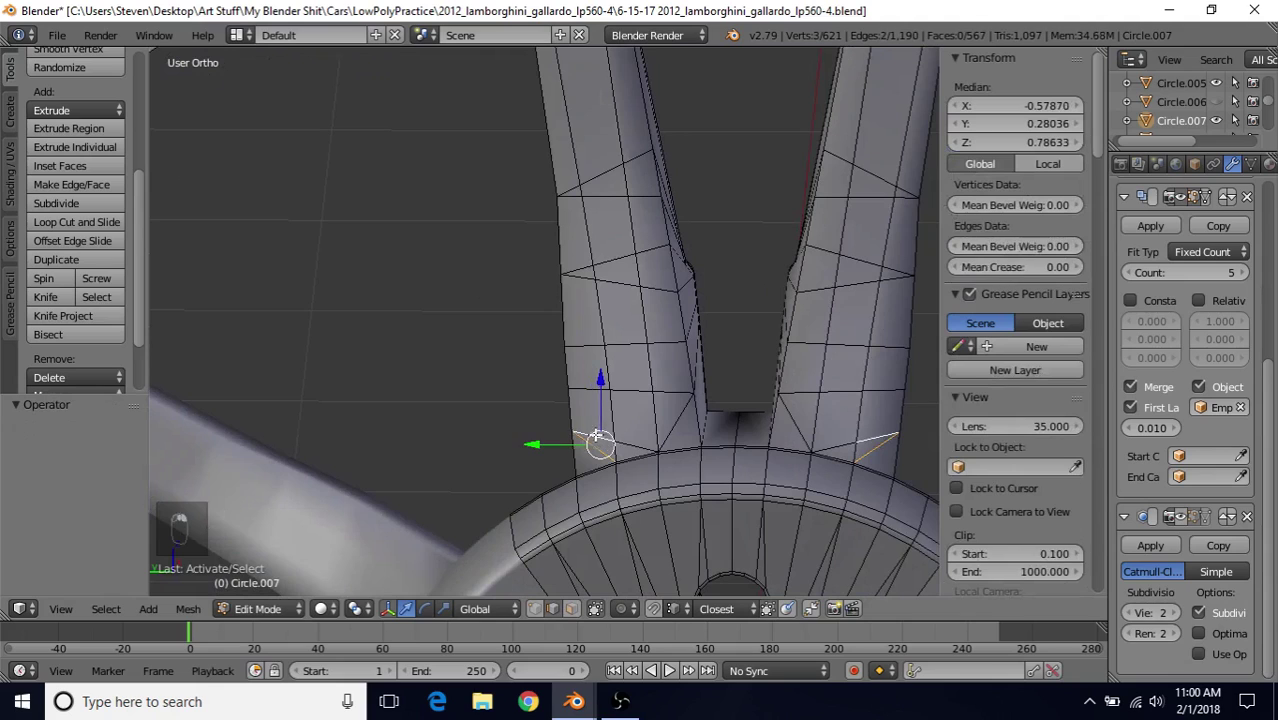
key(Delete)
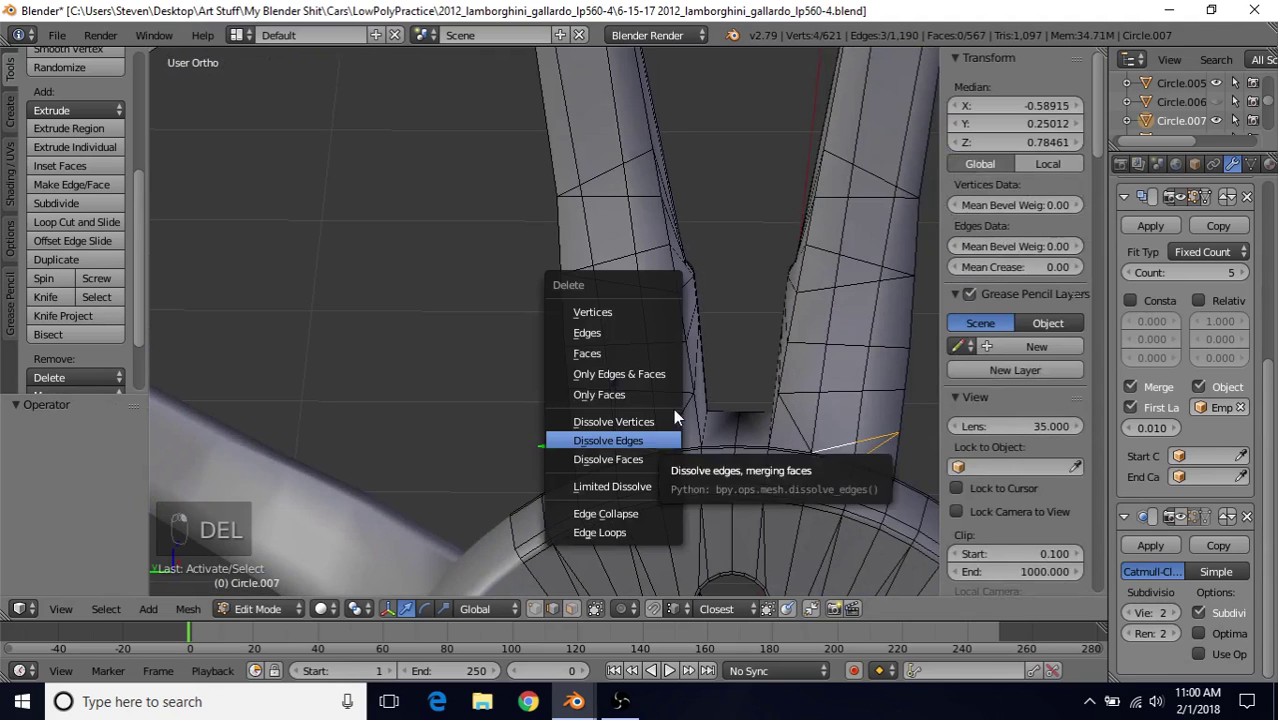
click(630, 440)
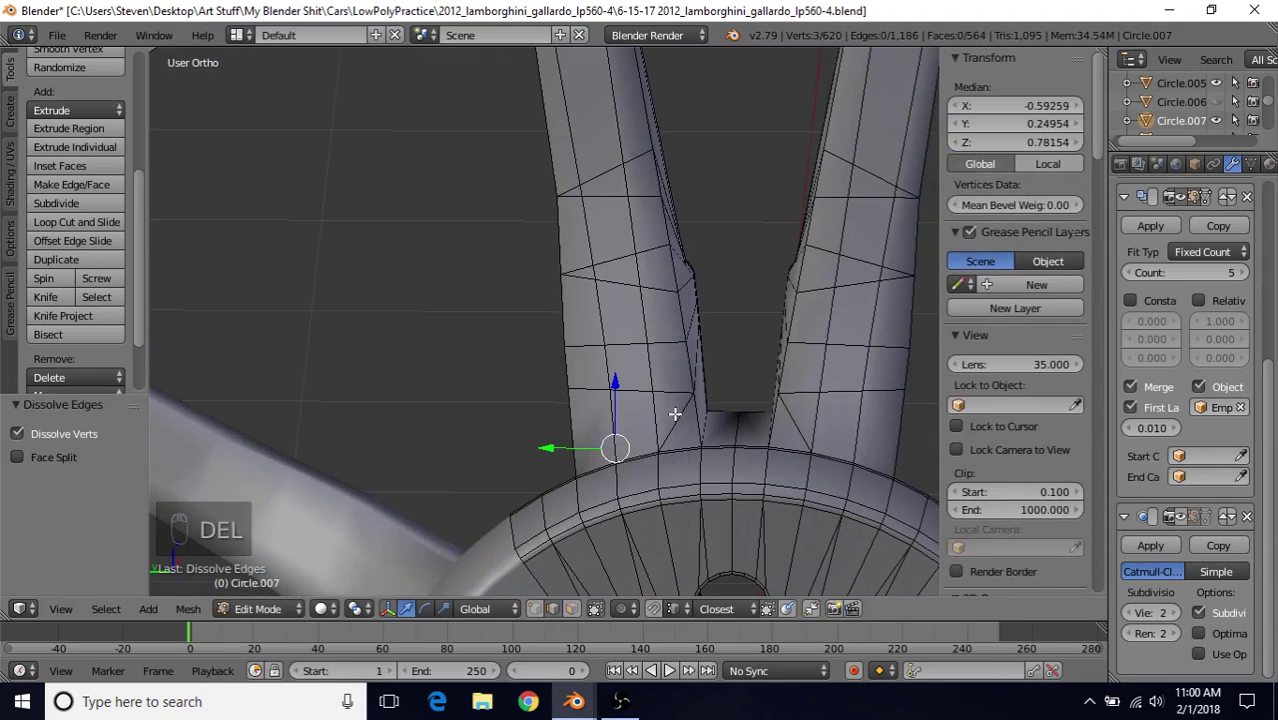
right_click(674, 413)
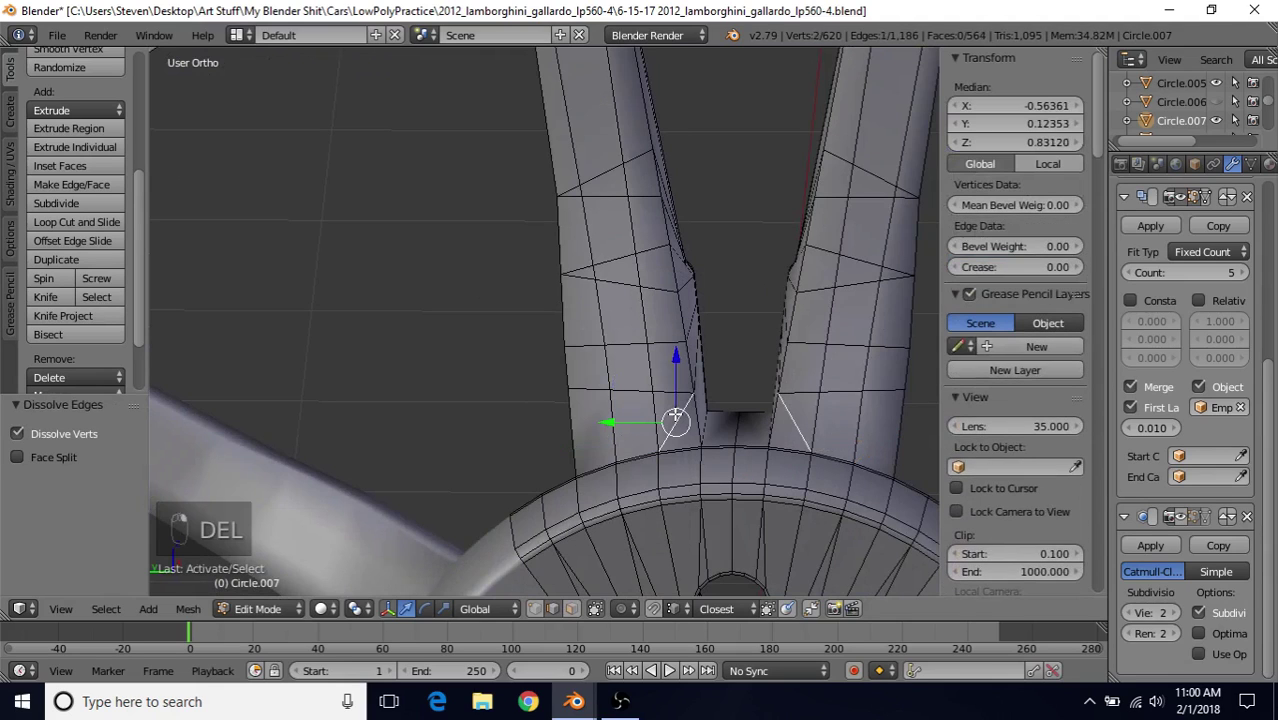
key(Delete)
click(674, 415)
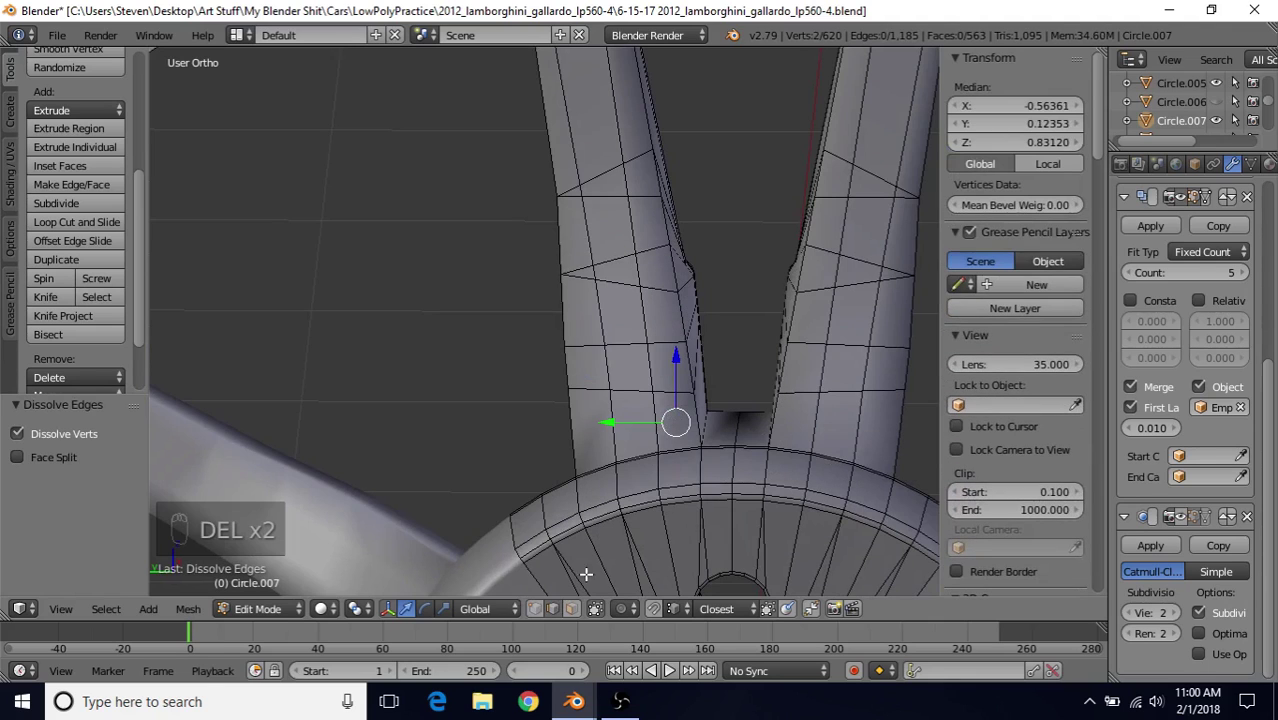
Connect the outer-side vertex nearest the hub to the lowest inner-side vertex with a slanted vertex path across the spoke arm
click(537, 608)
mouse_move(603, 441)
middle_down()
mouse_move(615, 432)
mouse_move(598, 420)
middle_up()
right_click(581, 435)
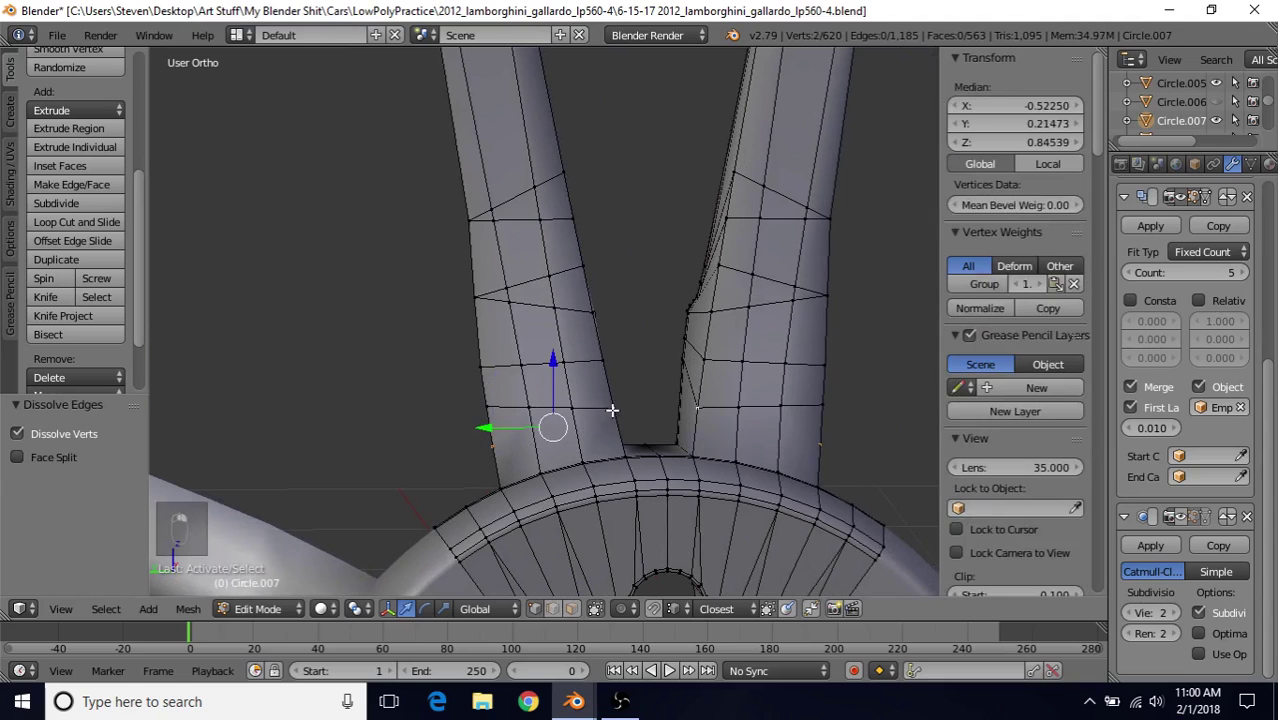
key(j)
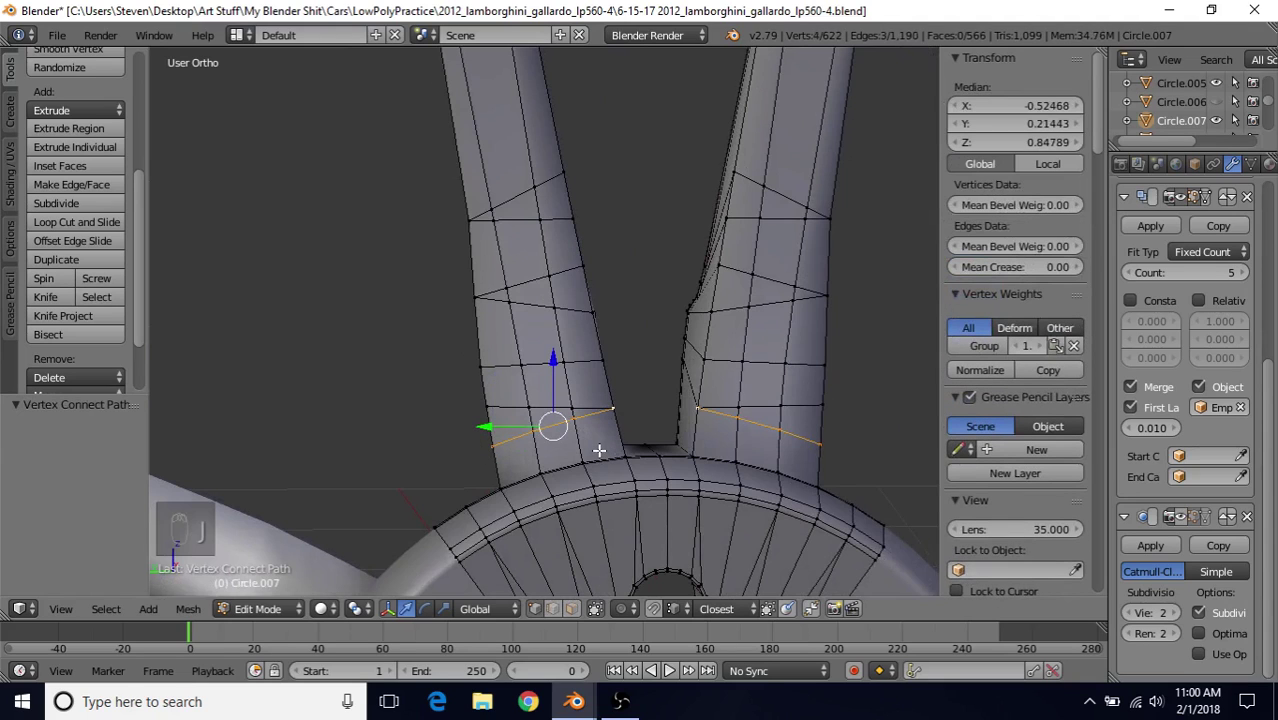
Dissolve the three crosswise edges directly above the slanted path nearest the hub
scroll(599, 451, up, 1)
click(553, 609)
right_click(605, 426)
shift+right_click(541, 422)
shift+right_click(500, 413)
key(Delete)
click(498, 413)
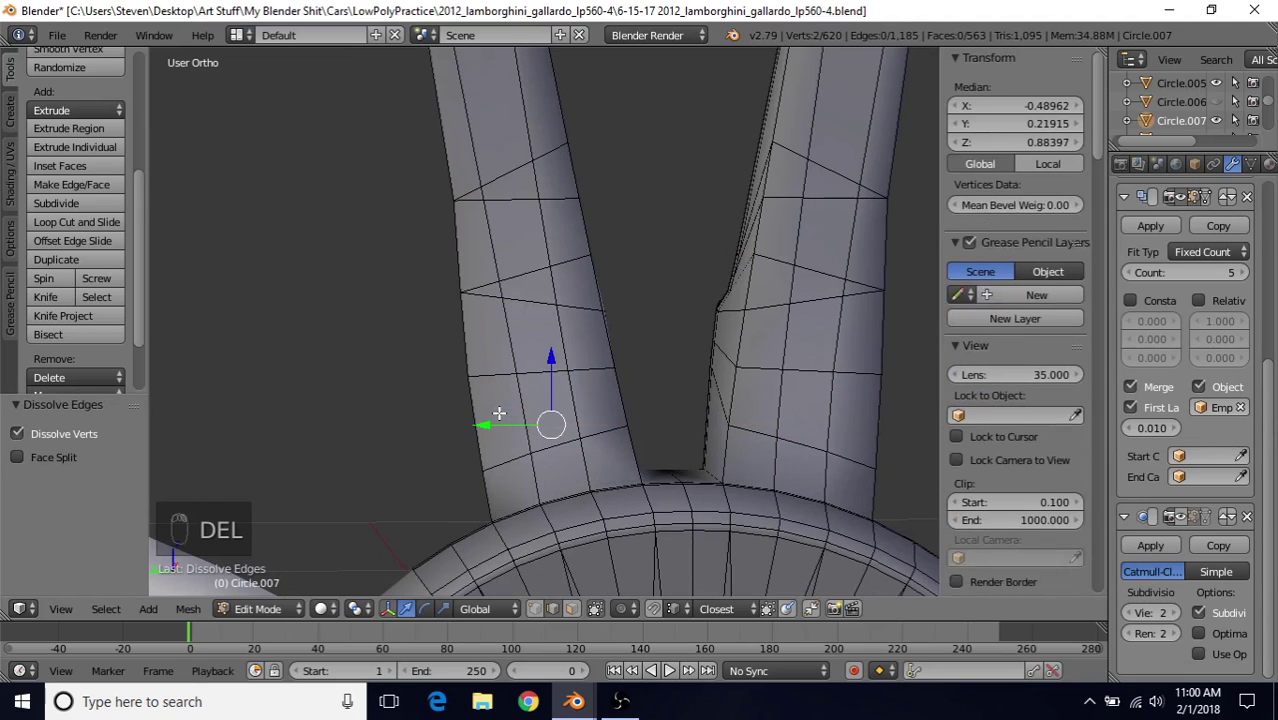
Connect the next outer-side vertex to the inner-side vertex one row higher with a second slanted path across the arm
click(534, 609)
right_click(473, 418)
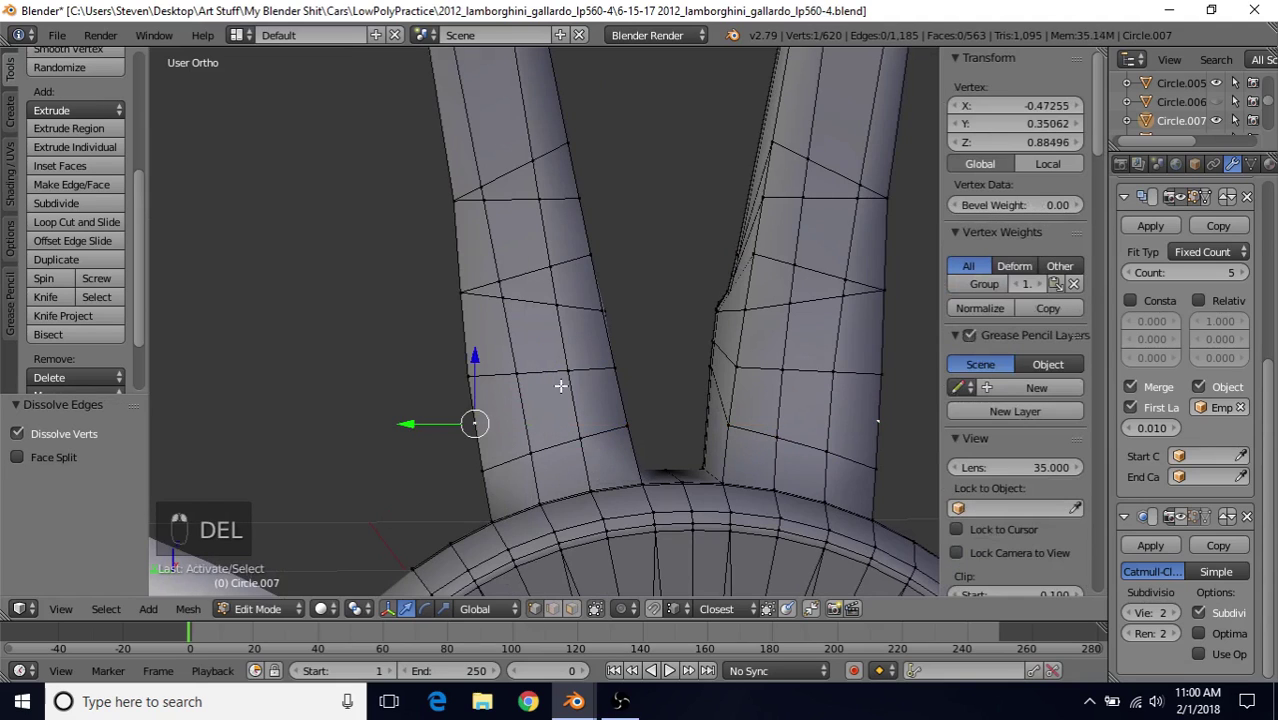
shift+right_click(605, 367)
key(j)
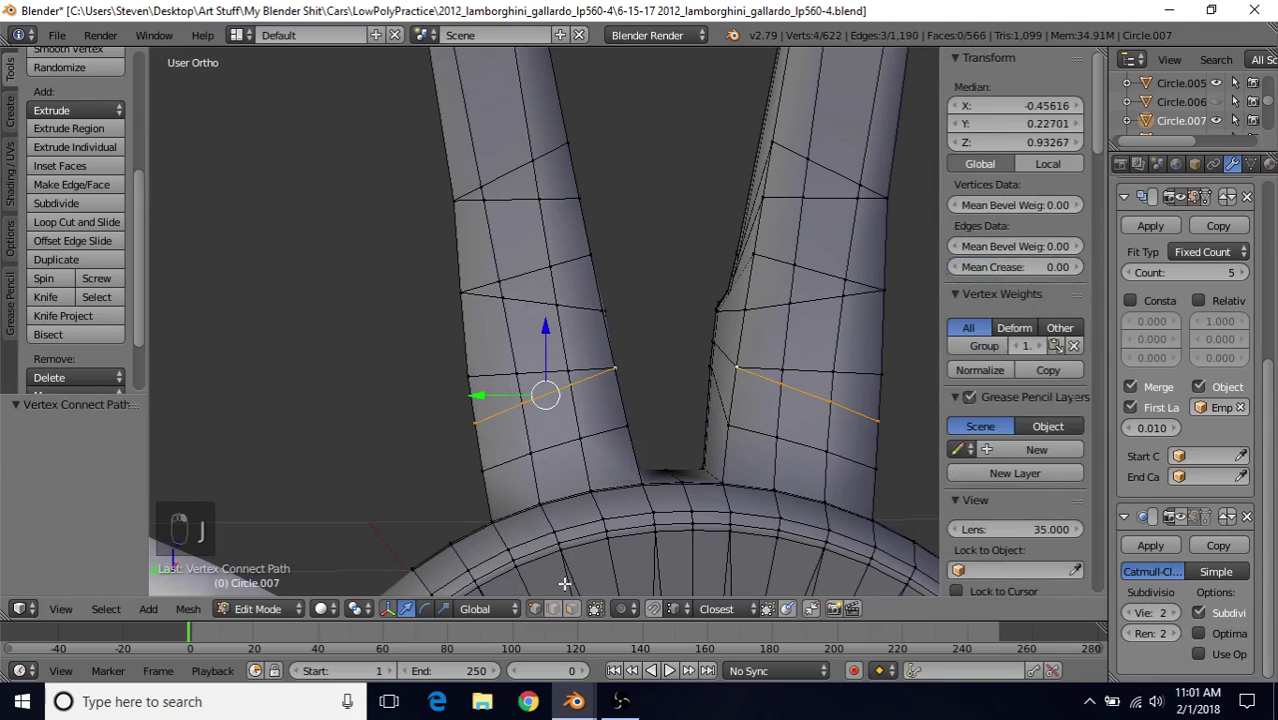
Dissolve the row of three crosswise edges just above the second slanted path
right_click(577, 367)
shift+right_click(535, 370)
shift+right_click(499, 369)
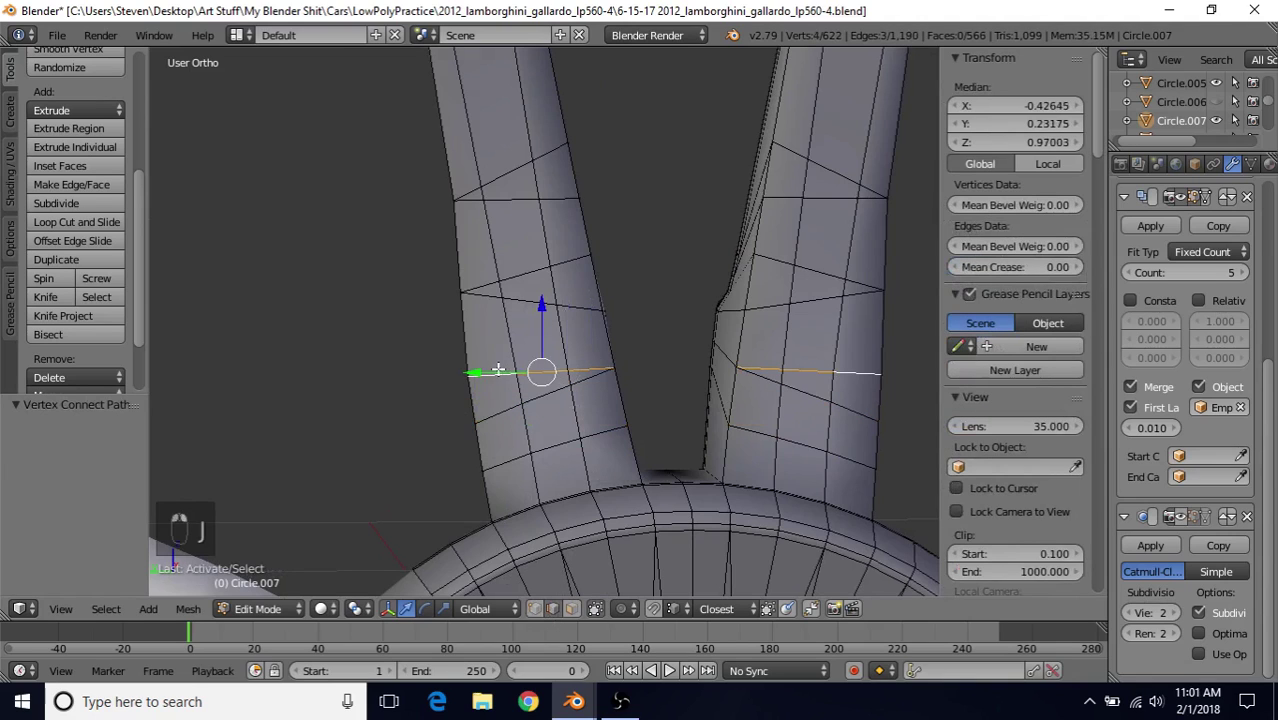
key(Delete)
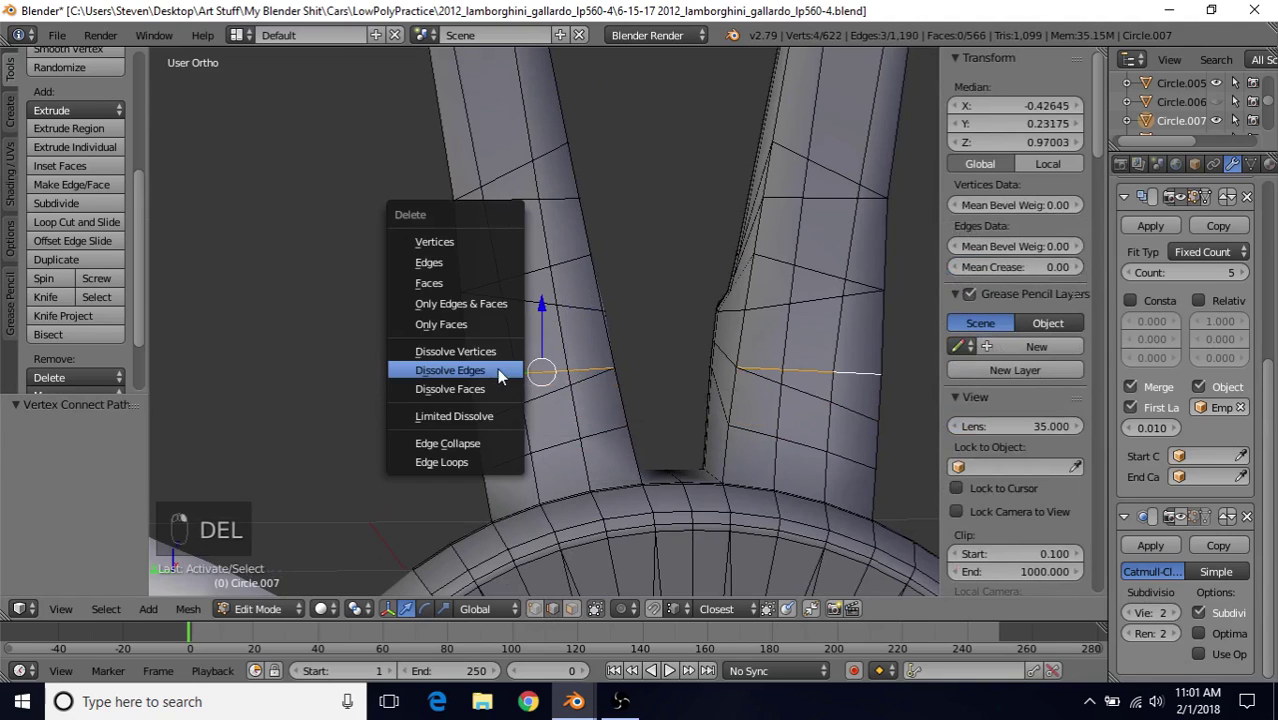
click(497, 369)
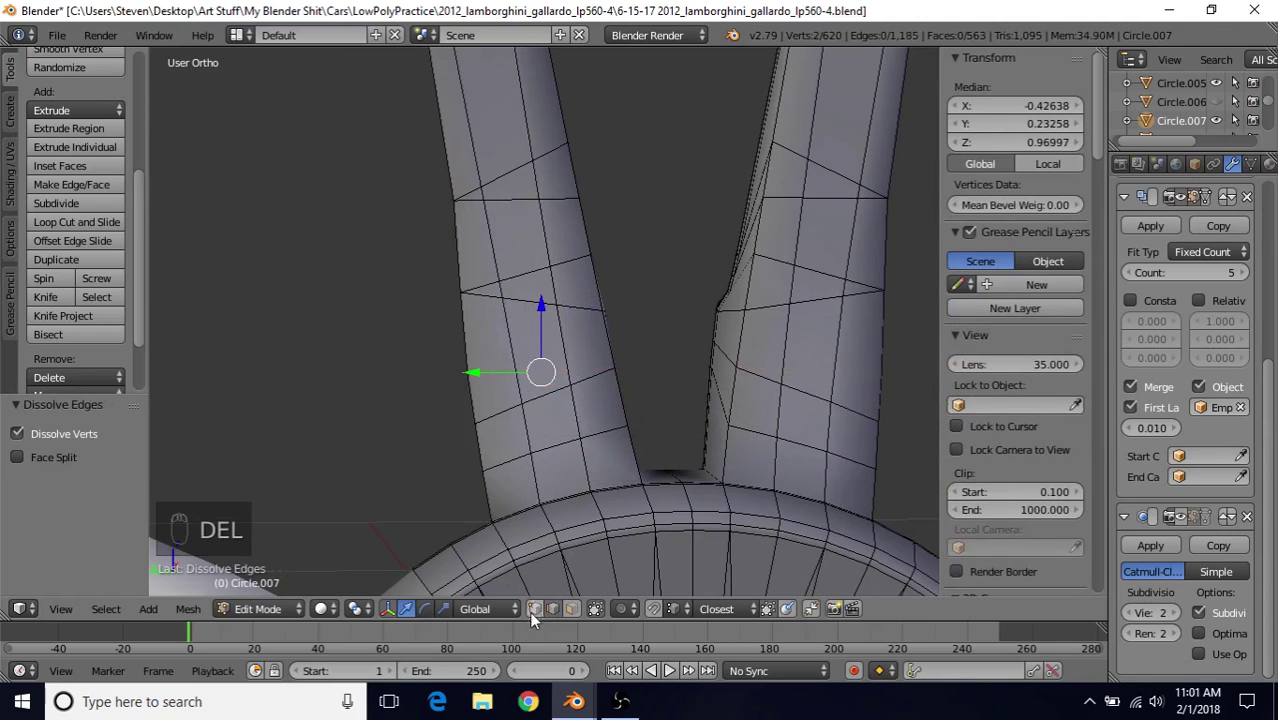
Connect the third outer-side vertex to the inner-side vertex beside the notch with another slanted vertex path
right_click(468, 376)
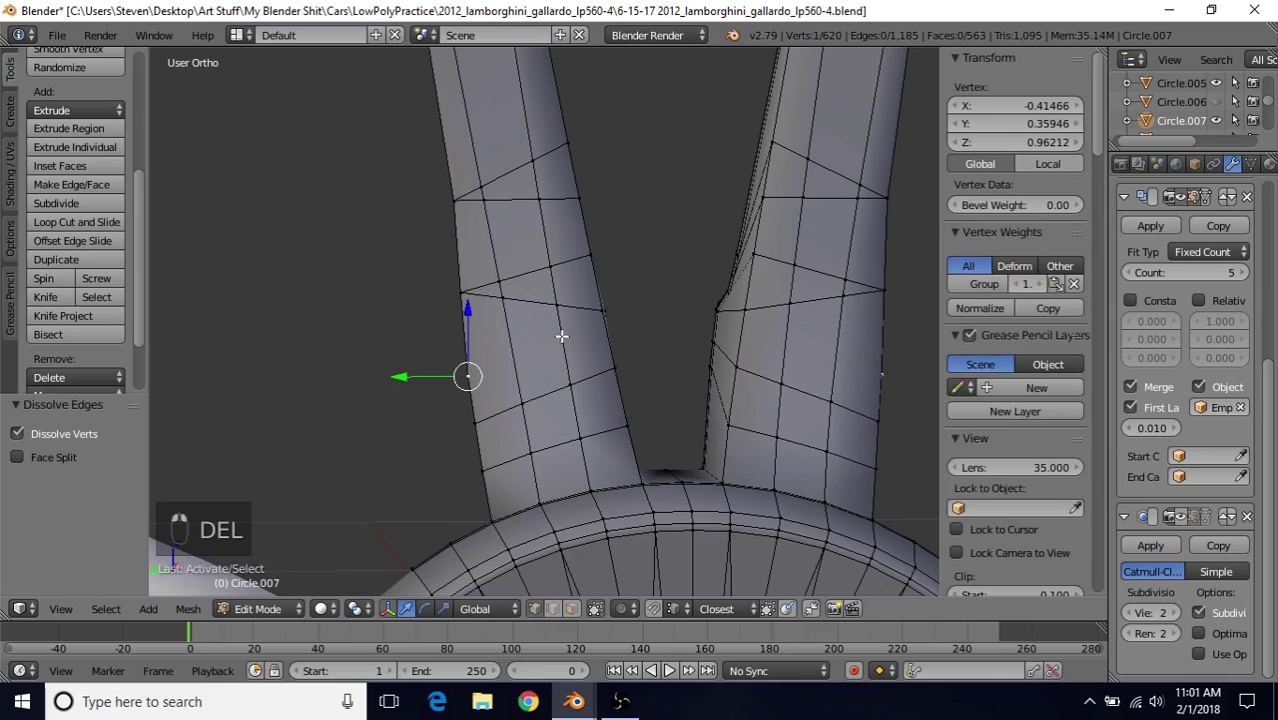
shift+right_click(597, 317)
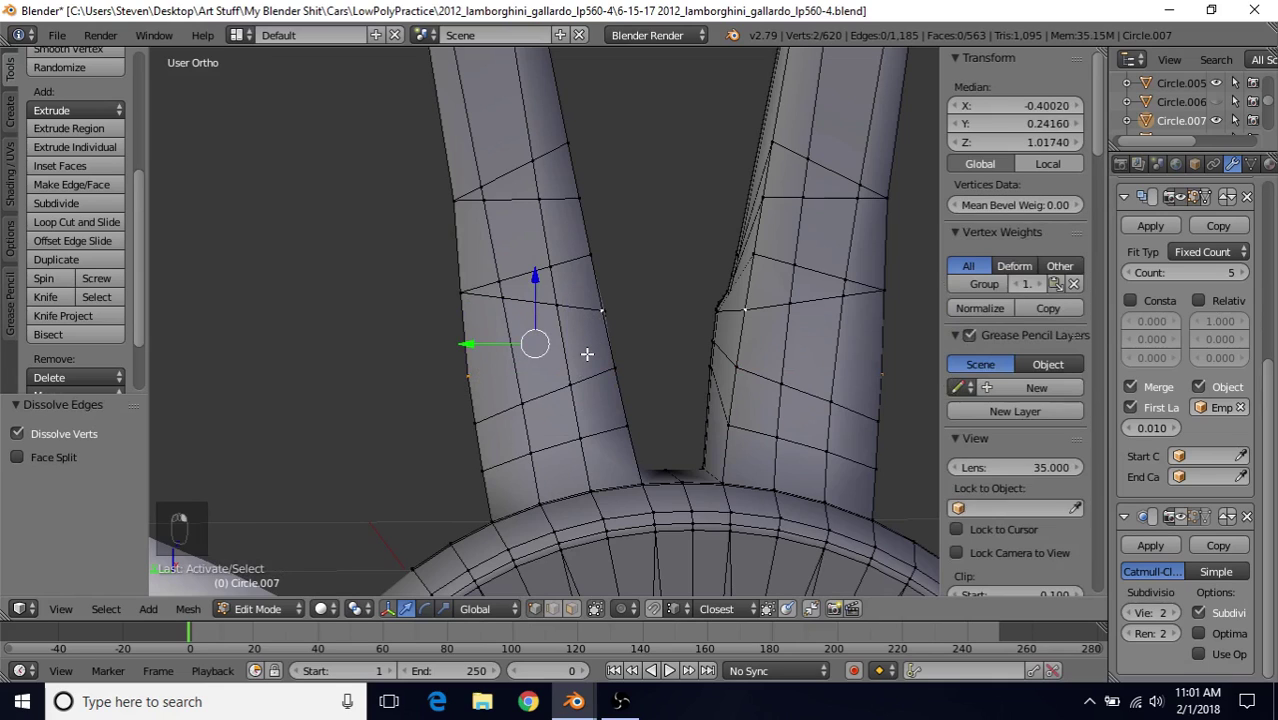
key(j)
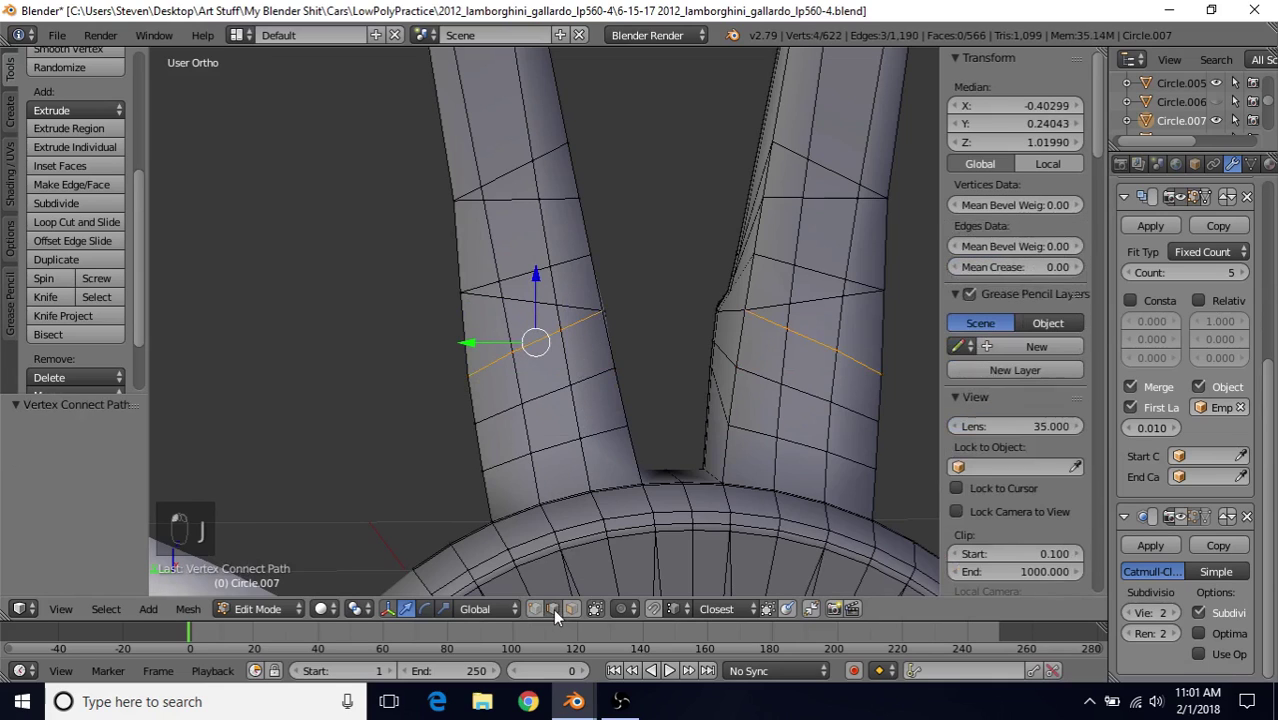
Dissolve the three crosswise edges that meet the third slanted path at its inner-side vertex
shift+right_click(572, 311)
shift+right_click(490, 305)
key(Delete)
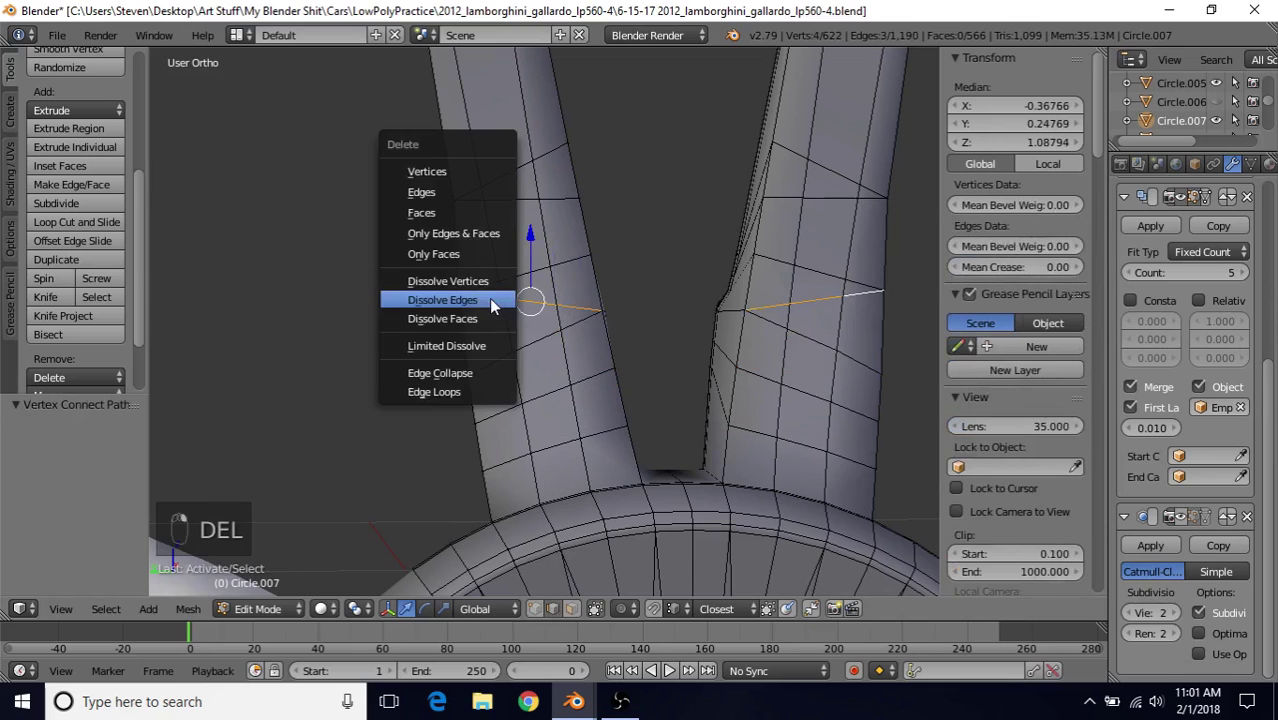
click(490, 305)
Merge at center the two inner-side vertices bounding the wedge-shaped row midway up the spoke arm
shift+middle_drag(538, 272, 498, 405)
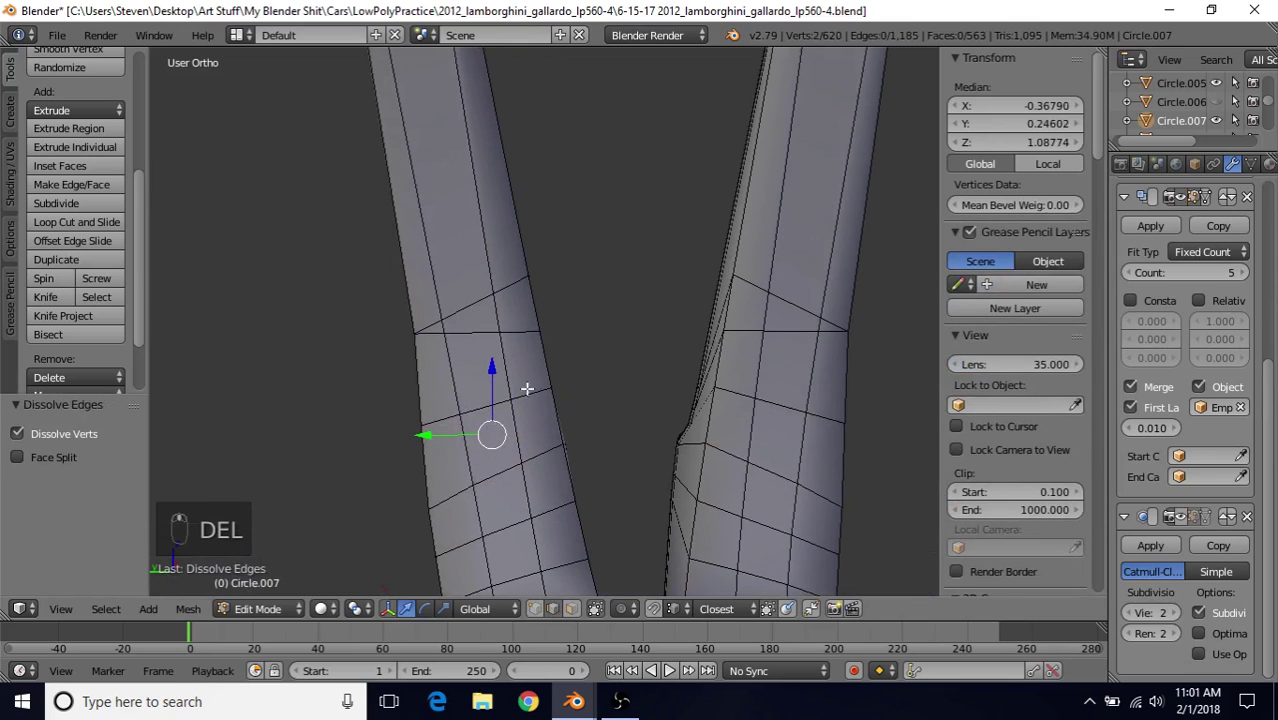
shift+middle_drag(565, 490, 570, 342)
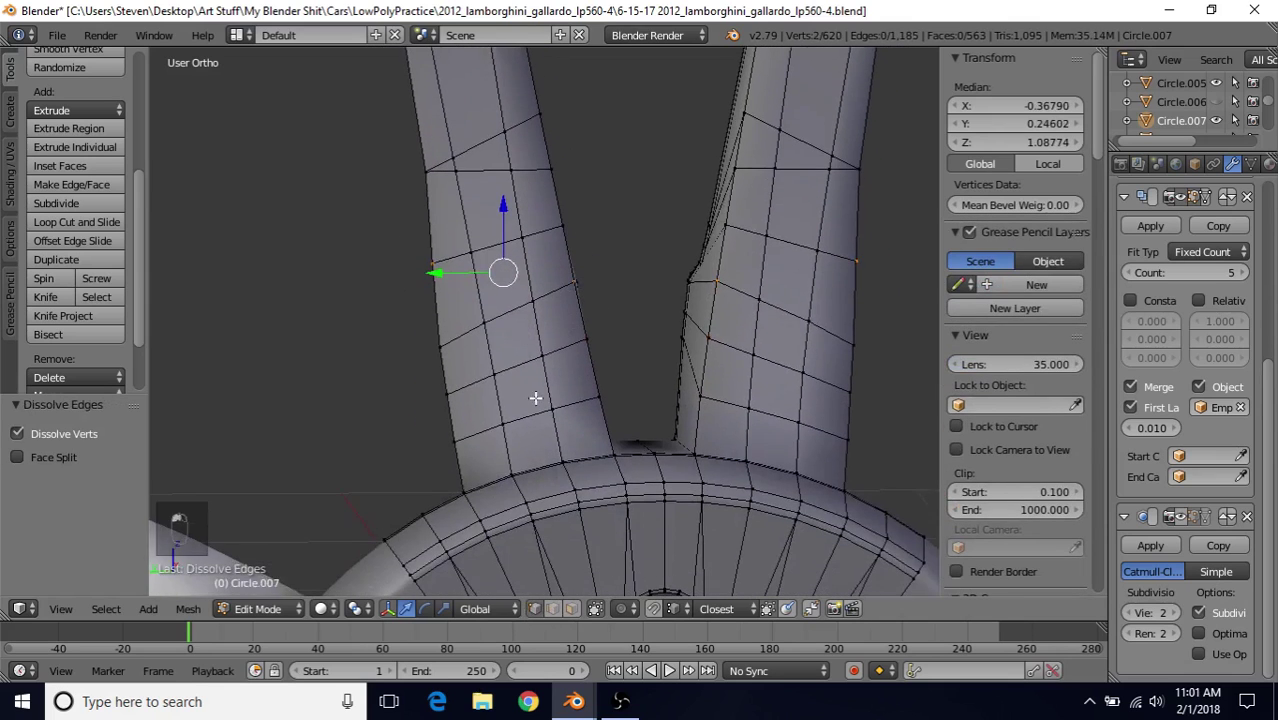
scroll(520, 350, down, 1)
middle_drag(536, 268, 494, 348)
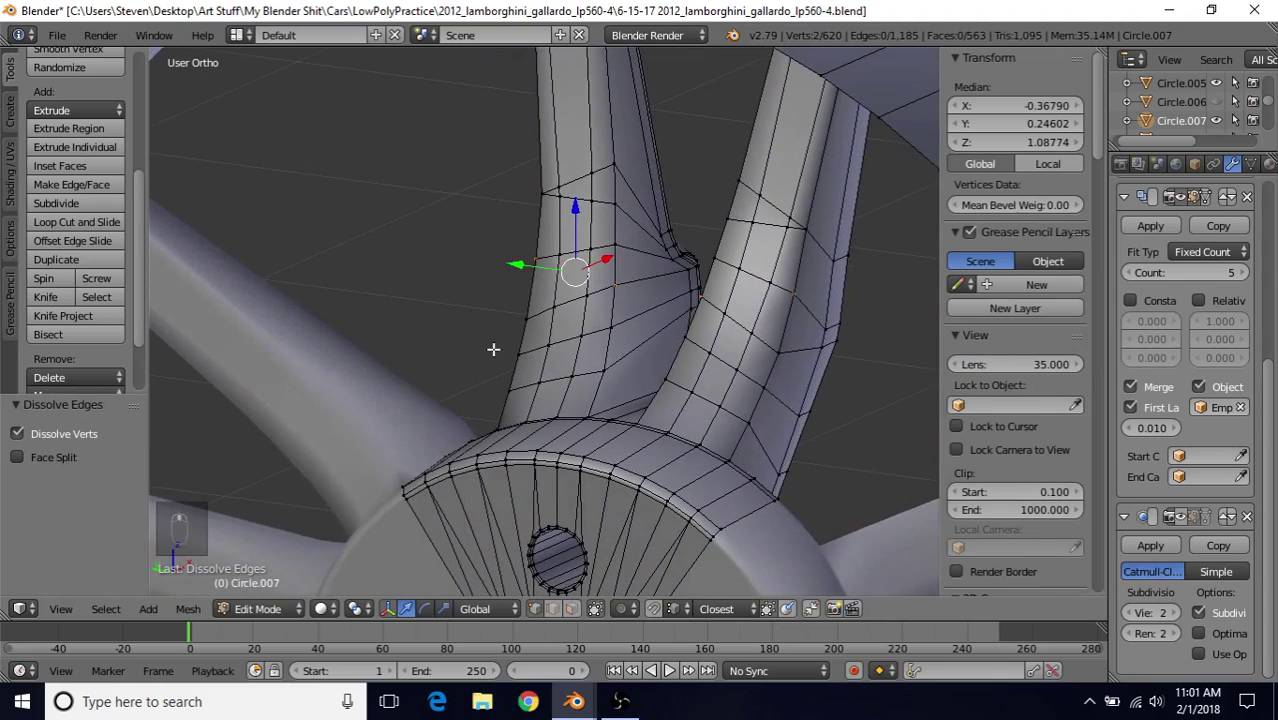
scroll(505, 380, up, 4)
middle_drag(517, 405, 570, 320)
right_click(585, 297)
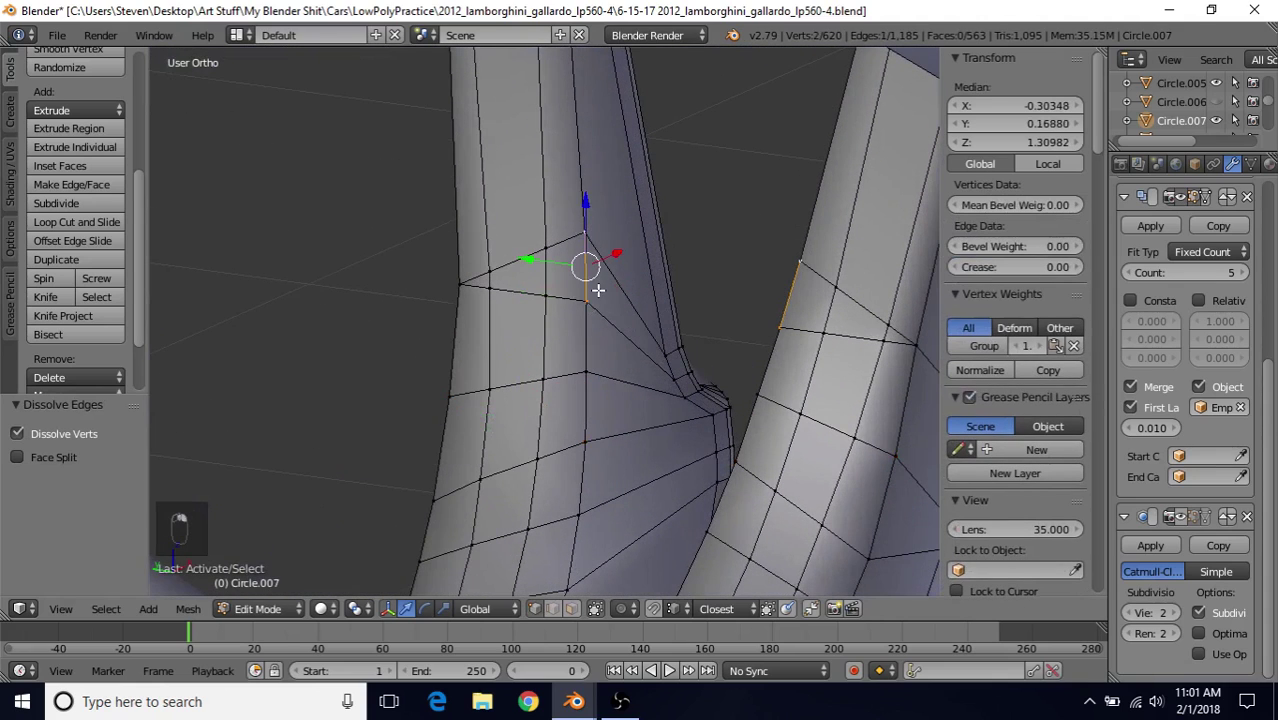
key(alt+m)
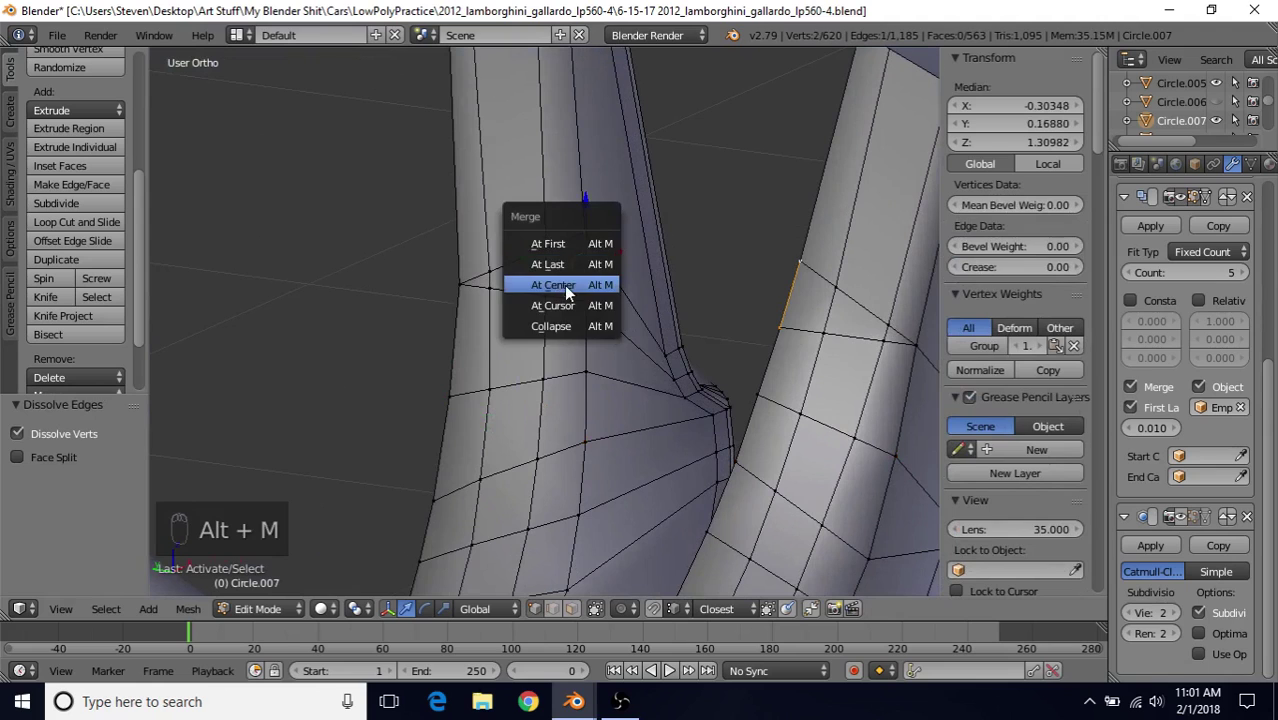
click(565, 285)
Repeat the center merge on the wedge's two remaining vertex pairs across the spoke's back, and clear the selection
right_click(547, 293)
shift+right_click(545, 250)
key(shift+r)
shift+right_click(488, 270)
key(shift+r)
key(a)
scroll(554, 384, down, 3)
middle_drag(554, 384, 556, 382)
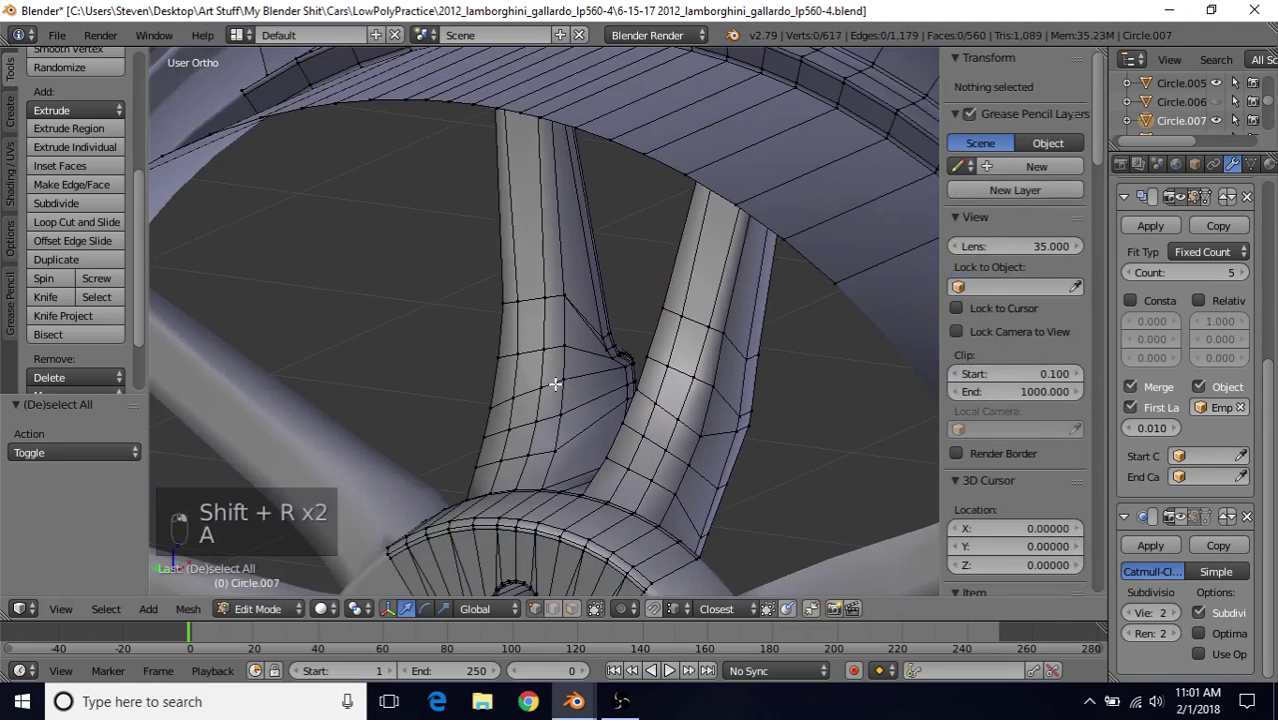
Examine the reworked spoke back from several angles, comparing its edge flow with the shaded wheel in Object Mode
right_click(553, 449)
middle_drag(565, 418, 647, 390)
key(Tab)
scroll(570, 362, down, 8)
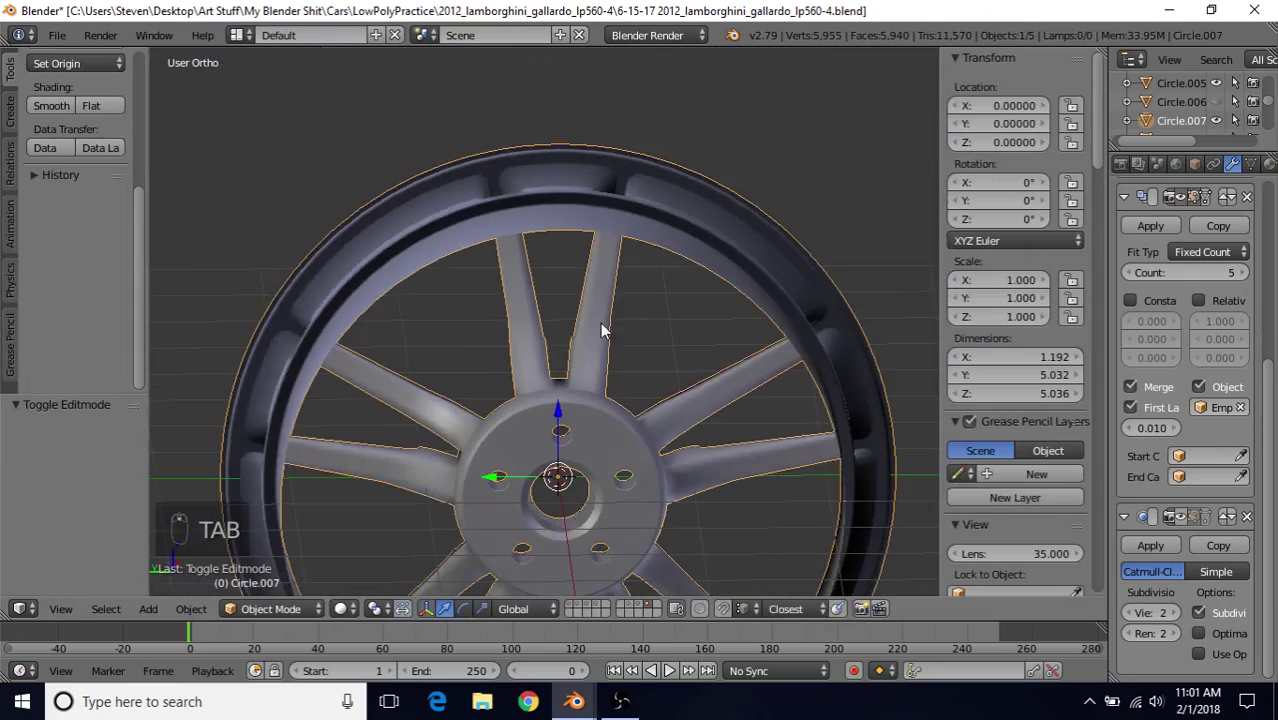
key(Tab)
scroll(634, 398, up, 10)
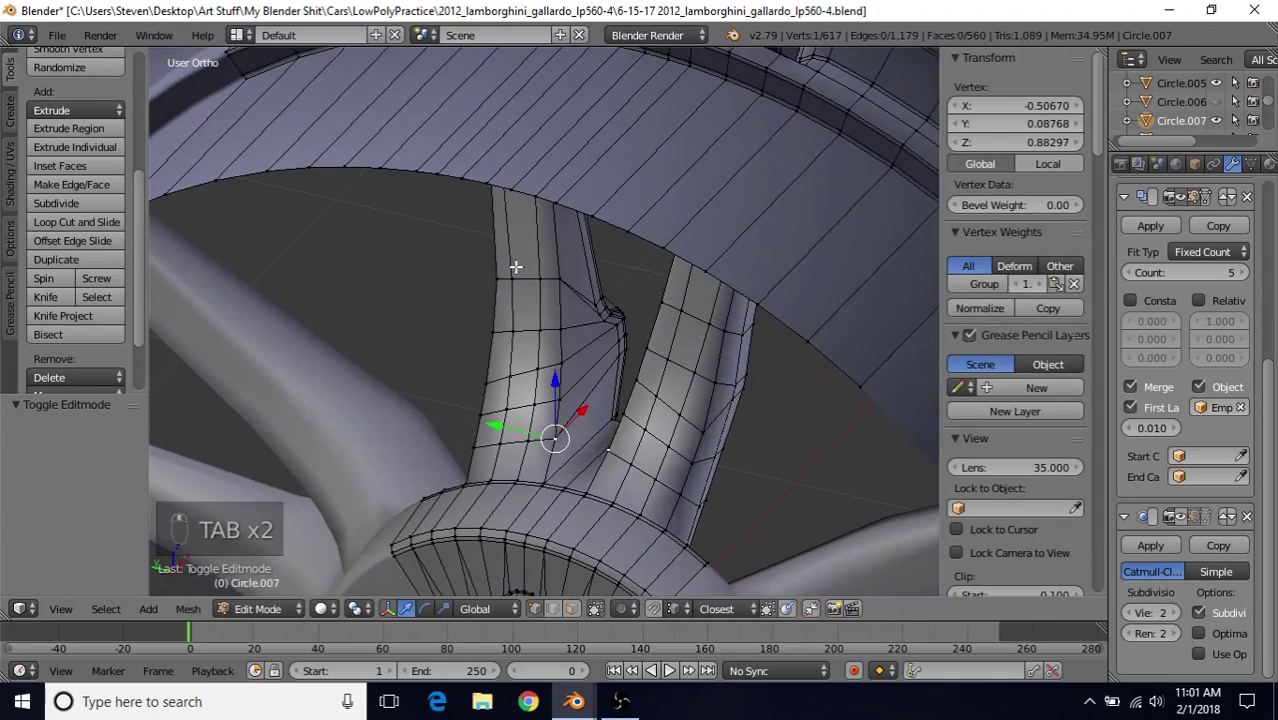
middle_drag(518, 268, 518, 279)
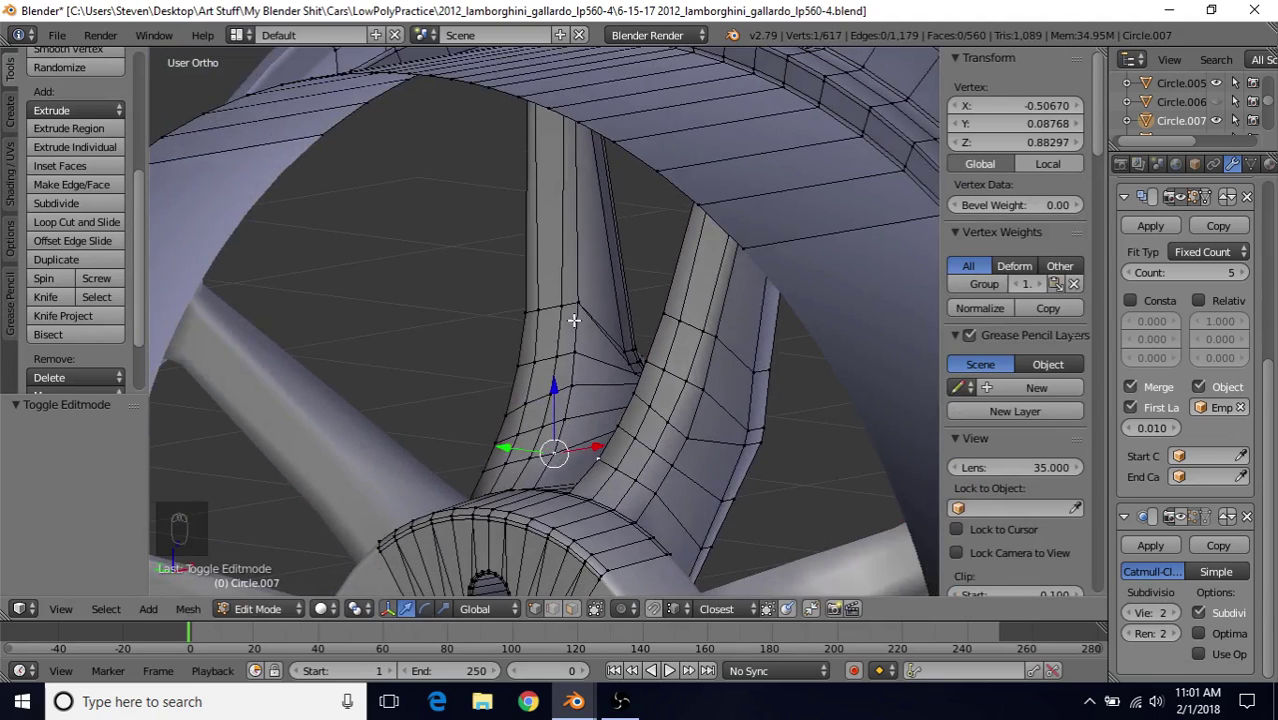
middle_drag(572, 334, 571, 337)
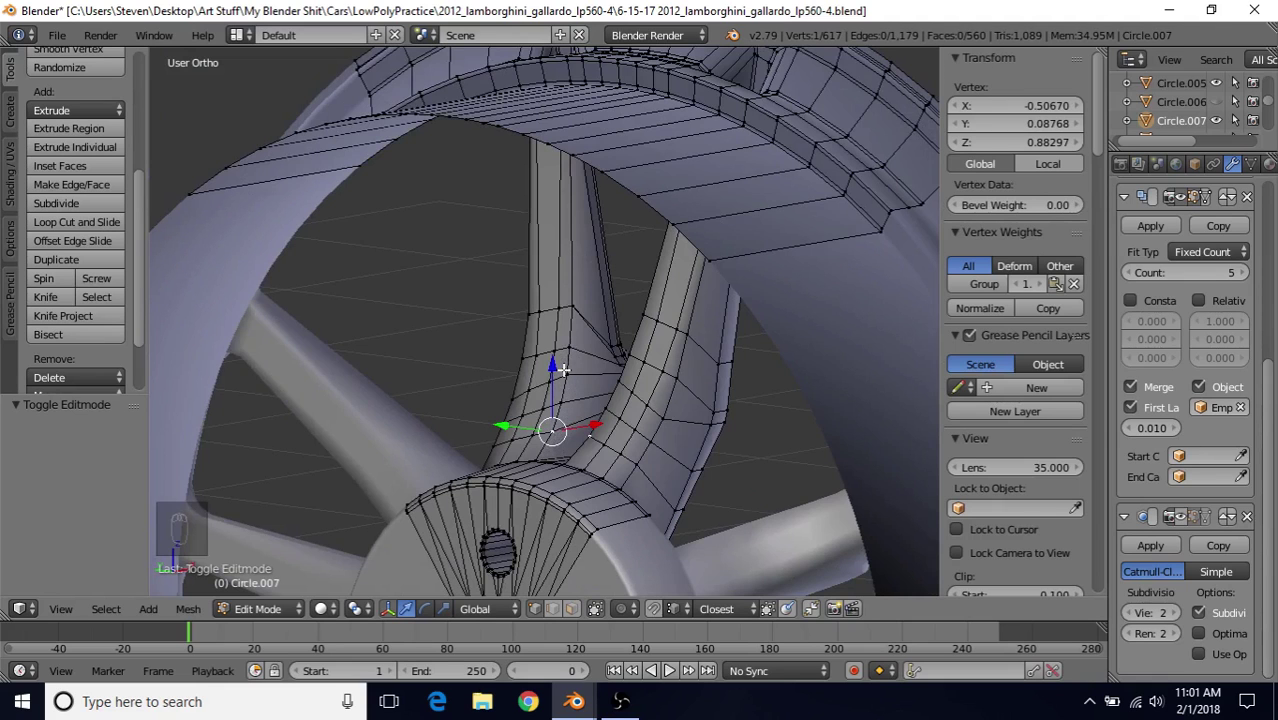
middle_drag(548, 368, 1030, 437)
scroll(558, 380, down, 3)
key(Tab)
scroll(563, 390, down, 2)
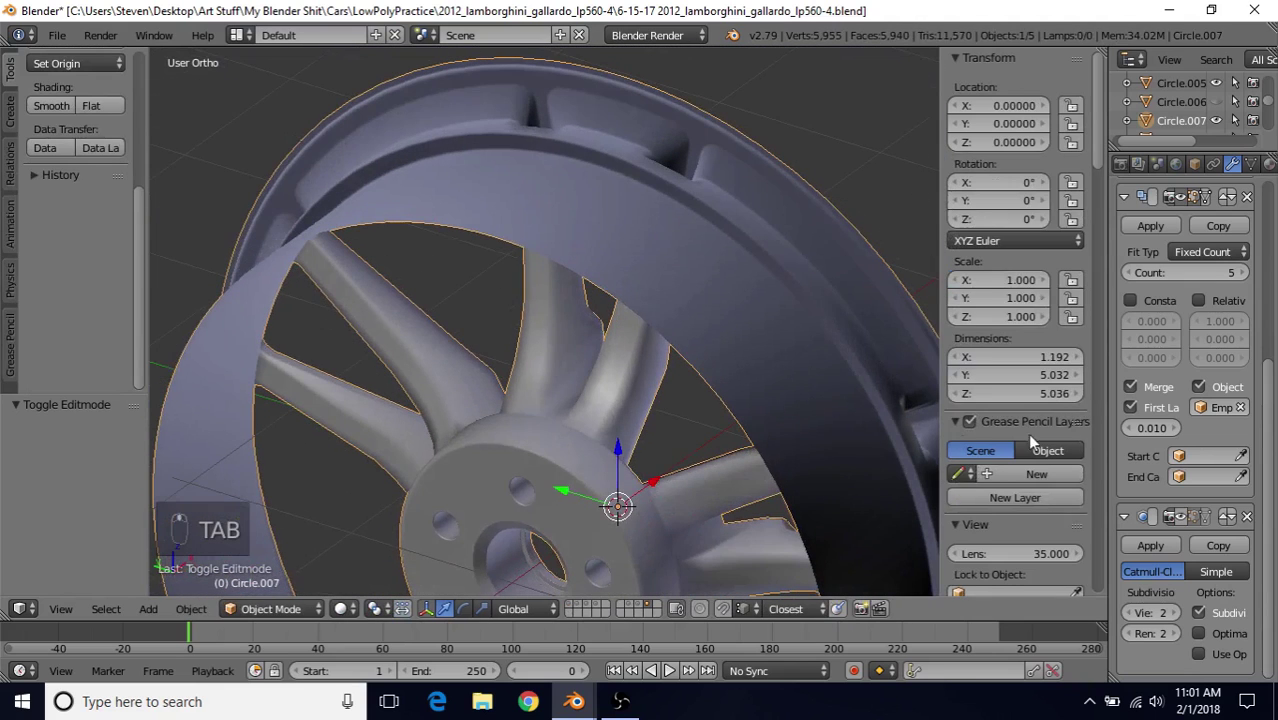
Turn on the Subdivision Surface modifier's viewport display for the wheel and save the file
click(1187, 517)
scroll(718, 438, down, 2)
middle_drag(606, 368, 633, 307)
middle_drag(622, 385, 403, 383)
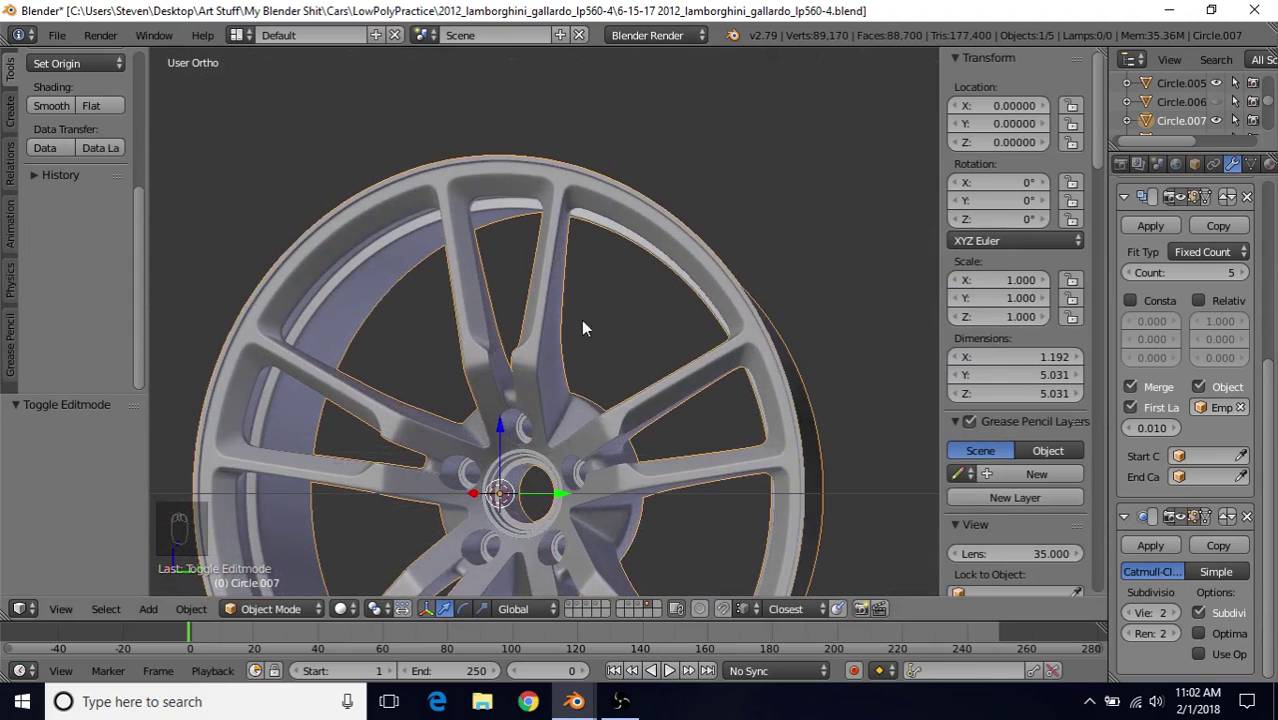
middle_drag(640, 303, 738, 318)
middle_drag(559, 317, 290, 255)
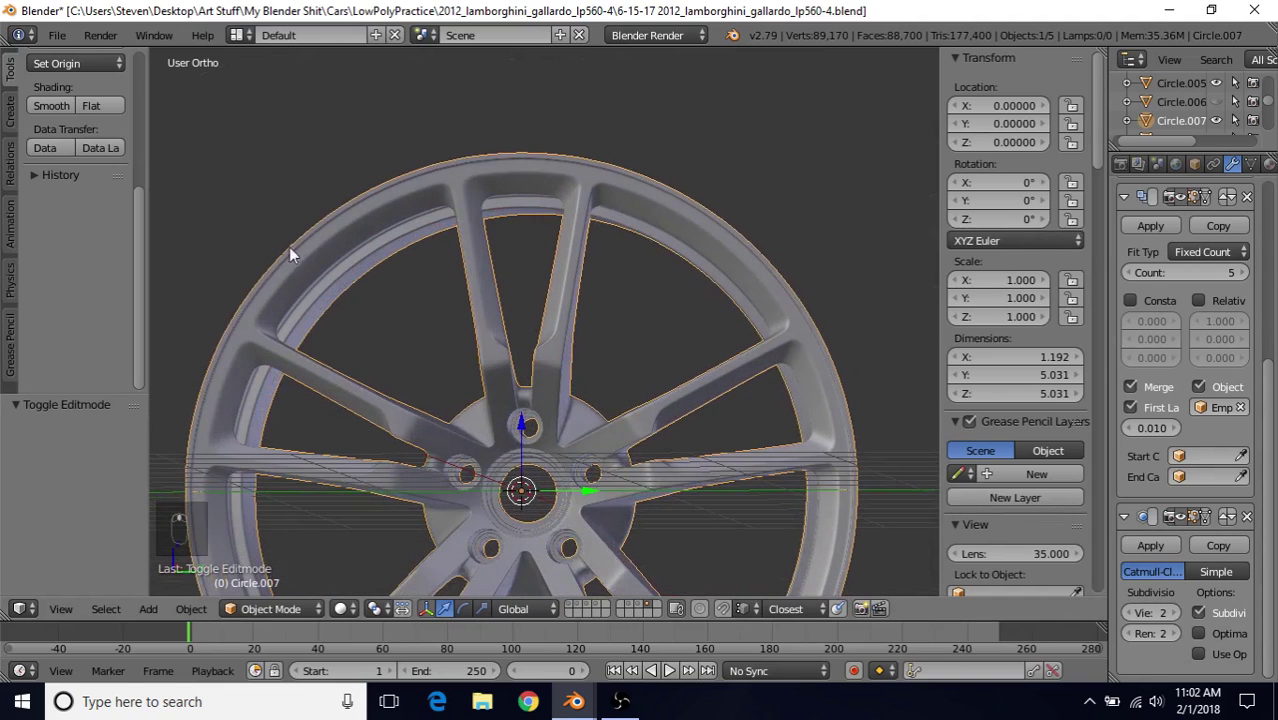
click(57, 35)
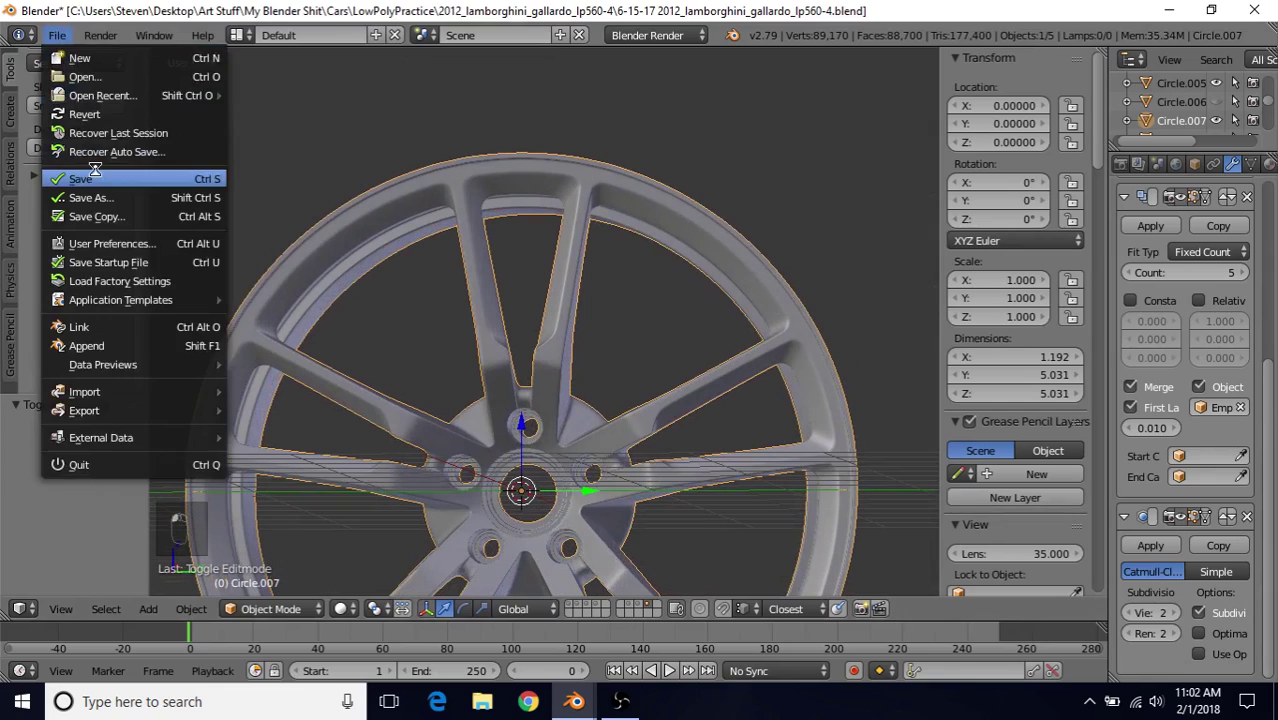
click(95, 178)
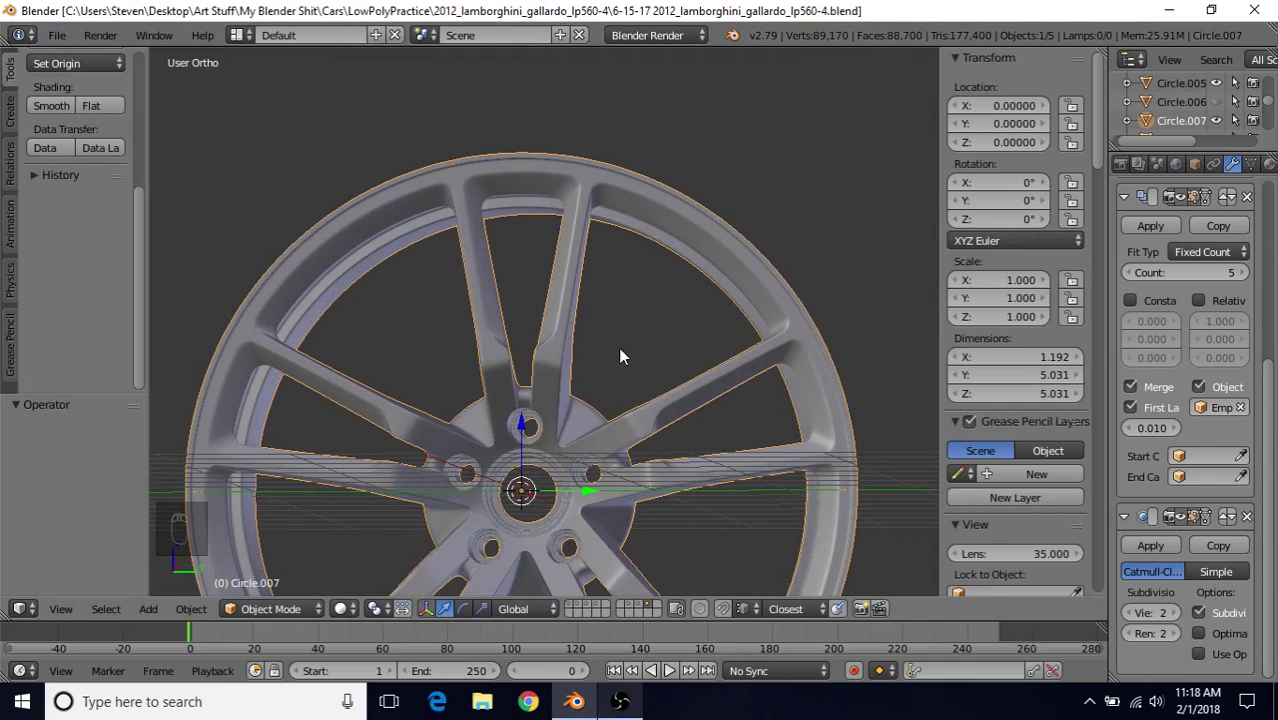
Examine the smoothed shading at the edge of the uppermost lug hole on the hub's back against its mesh
middle_drag(562, 345, 580, 185)
scroll(550, 368, up, 4)
scroll(627, 383, up, 3)
shift+middle_drag(627, 383, 622, 282)
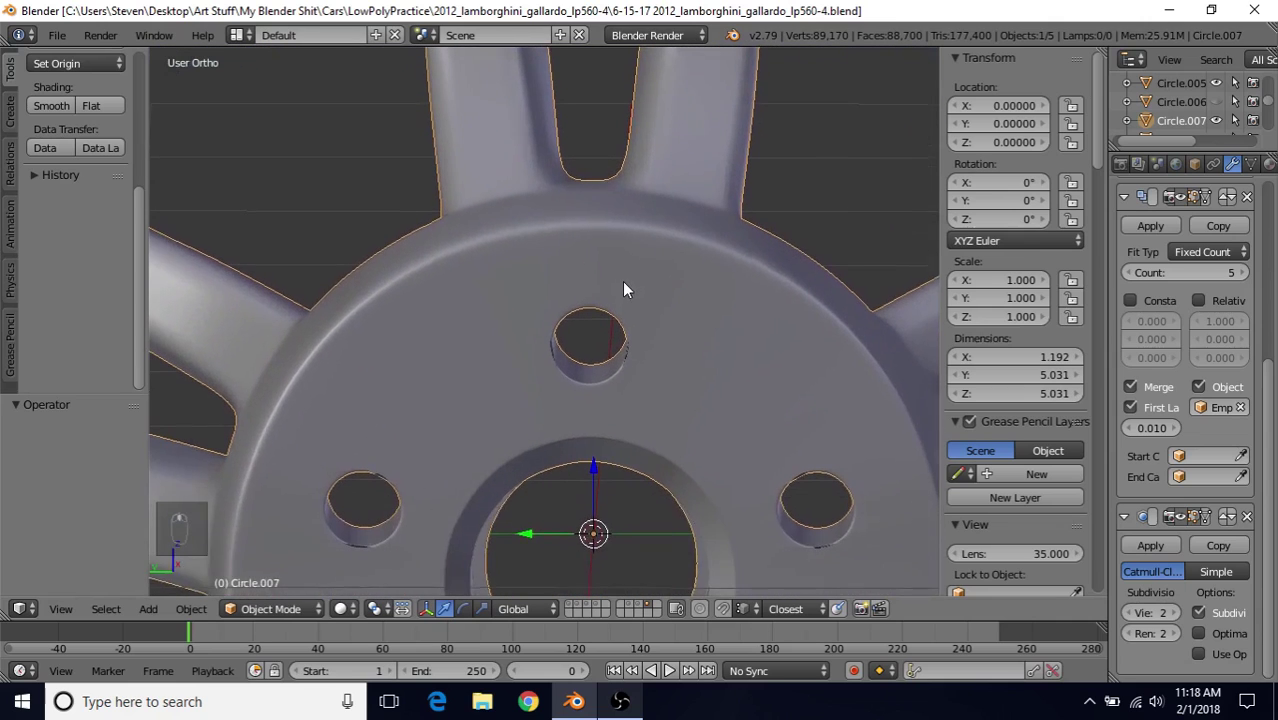
scroll(605, 360, up, 2)
shift+middle_drag(668, 397, 548, 377)
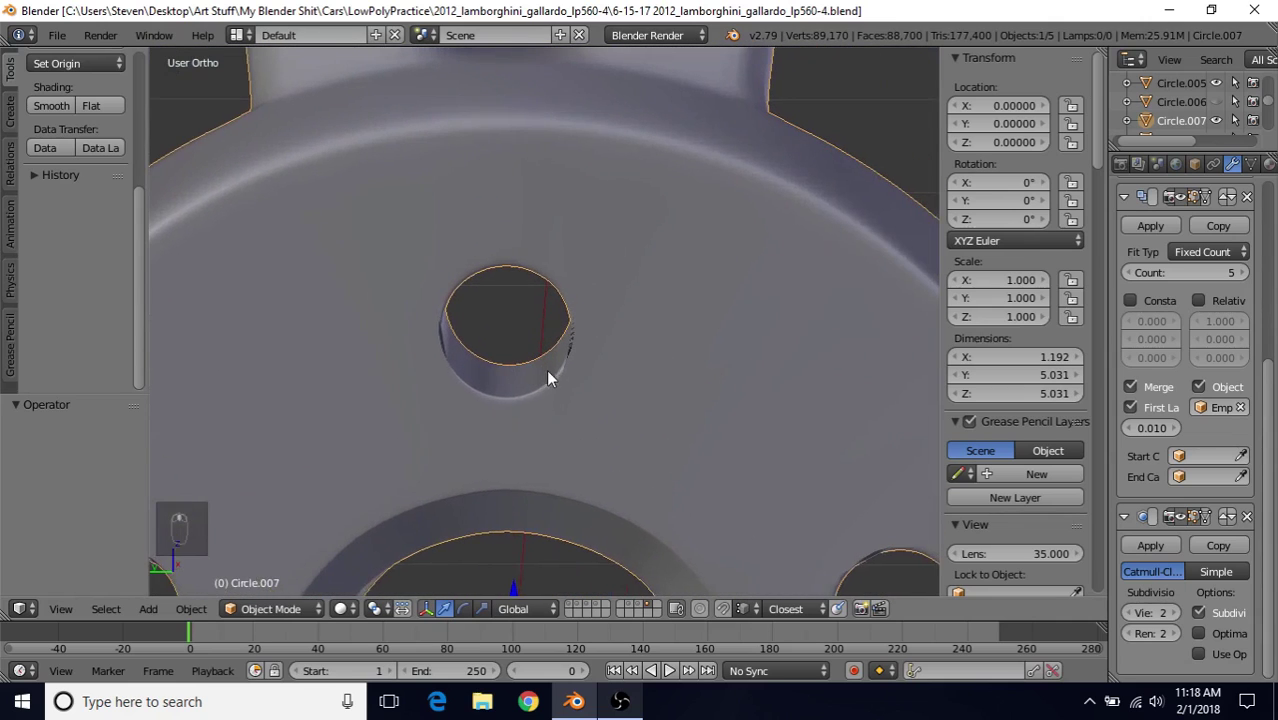
key(Tab)
right_click(572, 372)
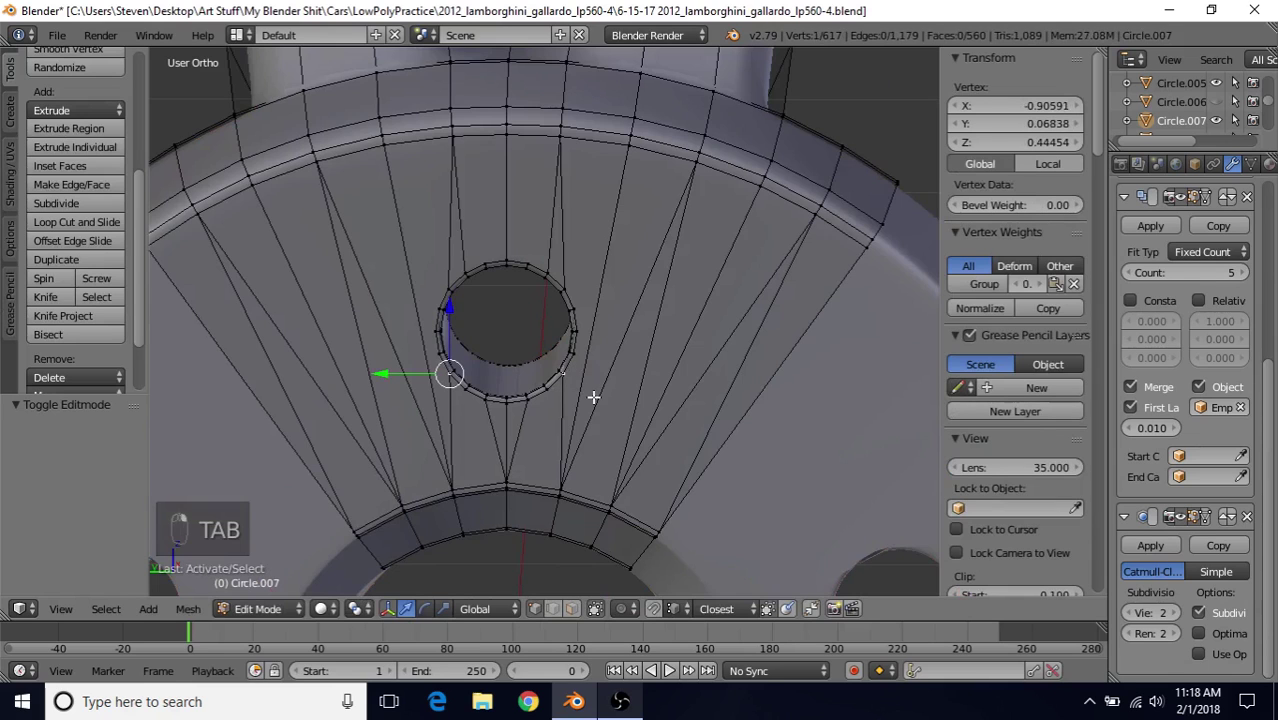
key(KP_Decimal)
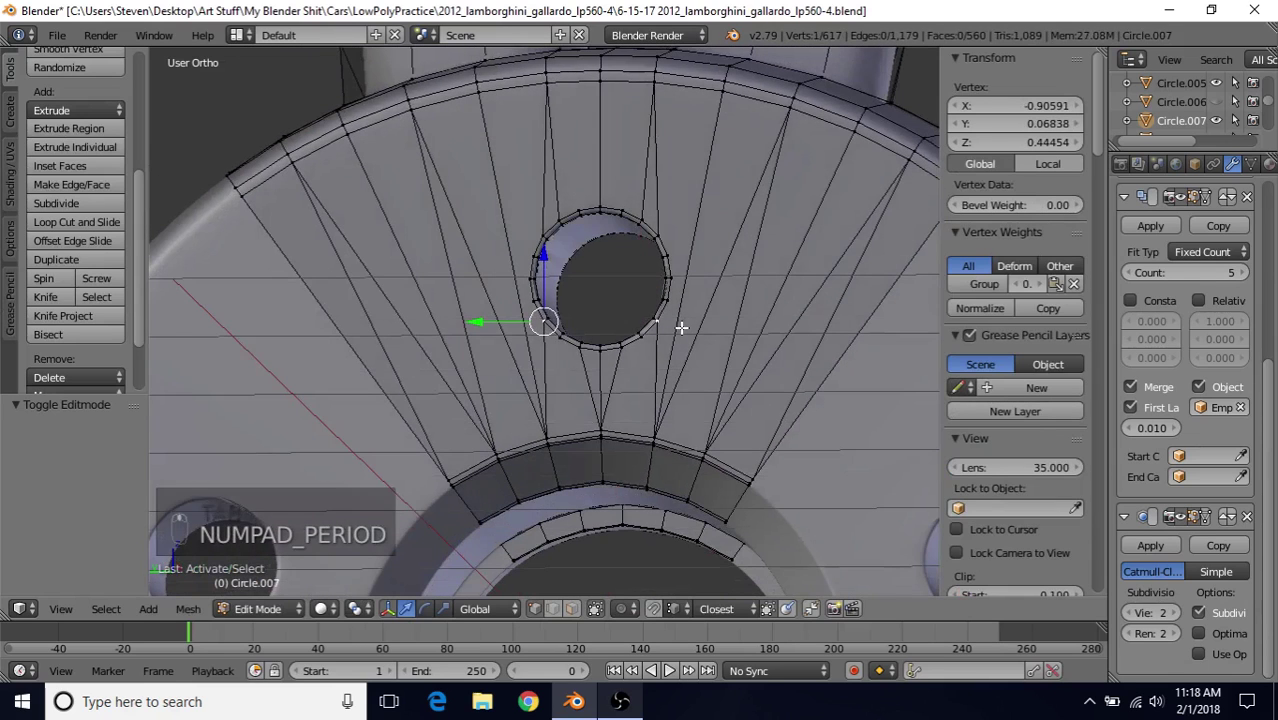
middle_drag(689, 351, 645, 362)
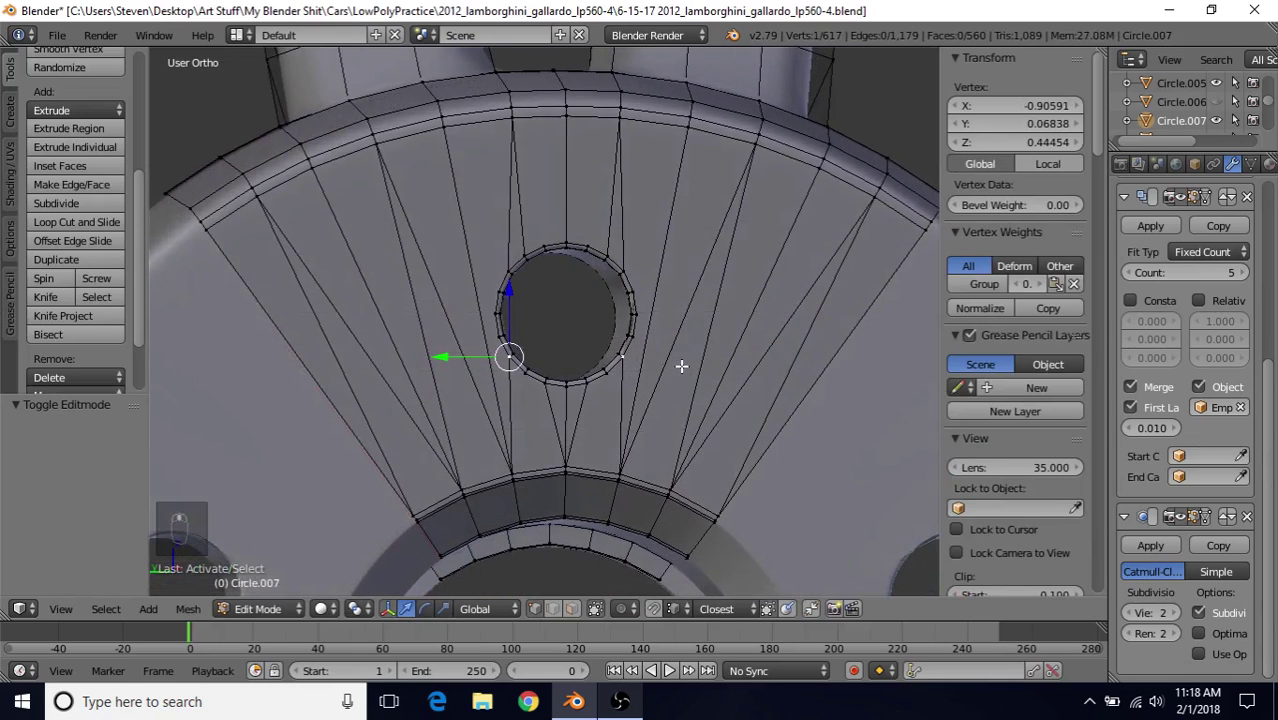
key(Tab)
middle_drag(678, 364, 643, 382)
scroll(643, 382, up, 3)
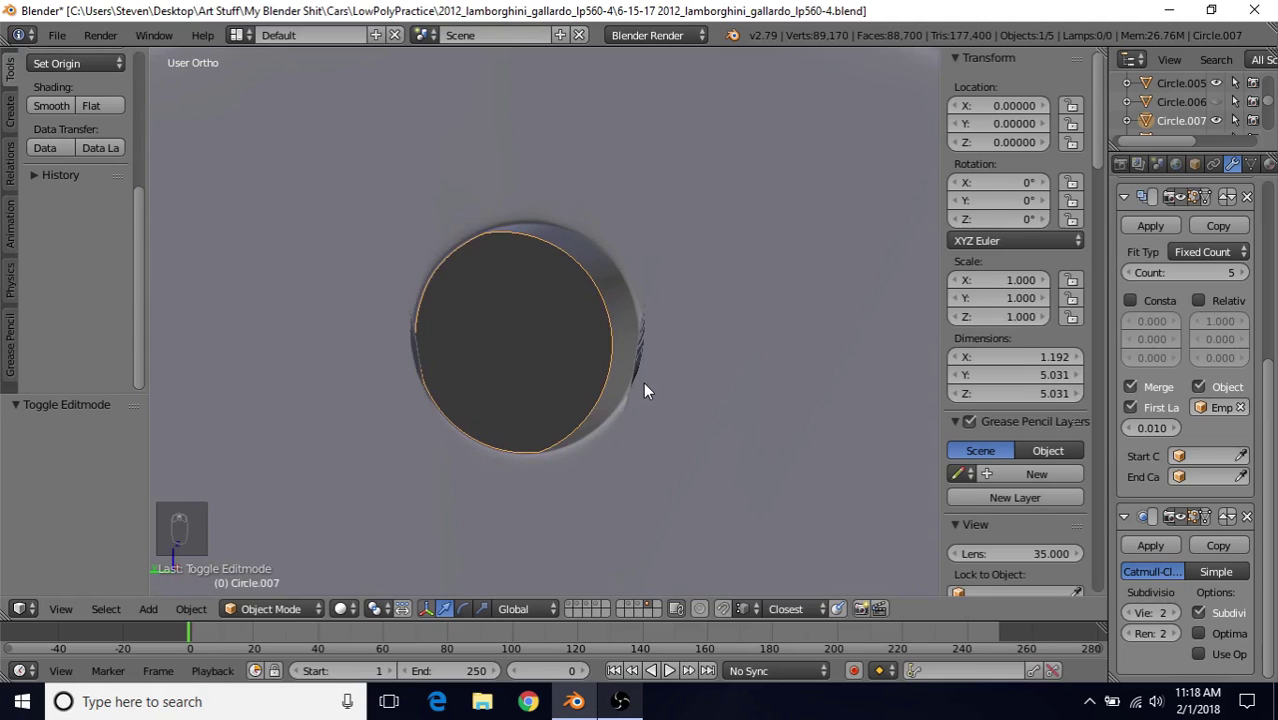
middle_drag(642, 351, 675, 326)
Inspect the vertices along the lug hole's side, comparing the edit mesh with the smoothed surface
key(Tab)
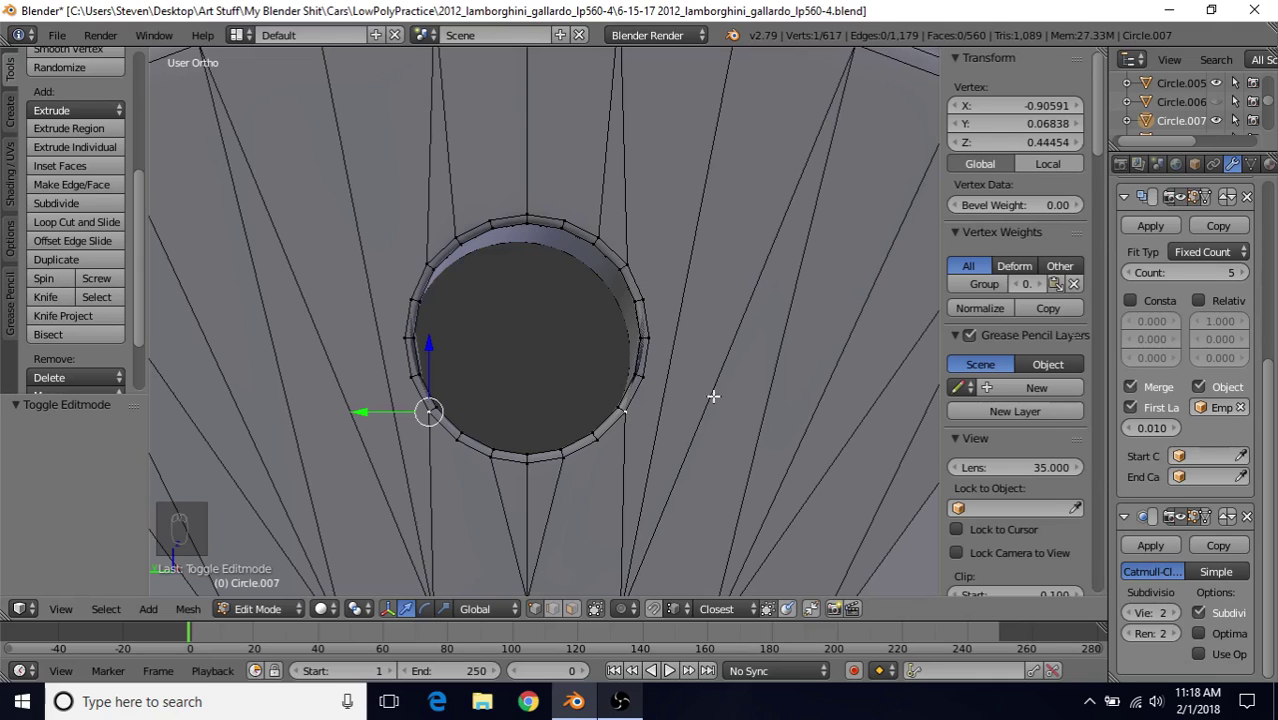
scroll(666, 362, up, 1)
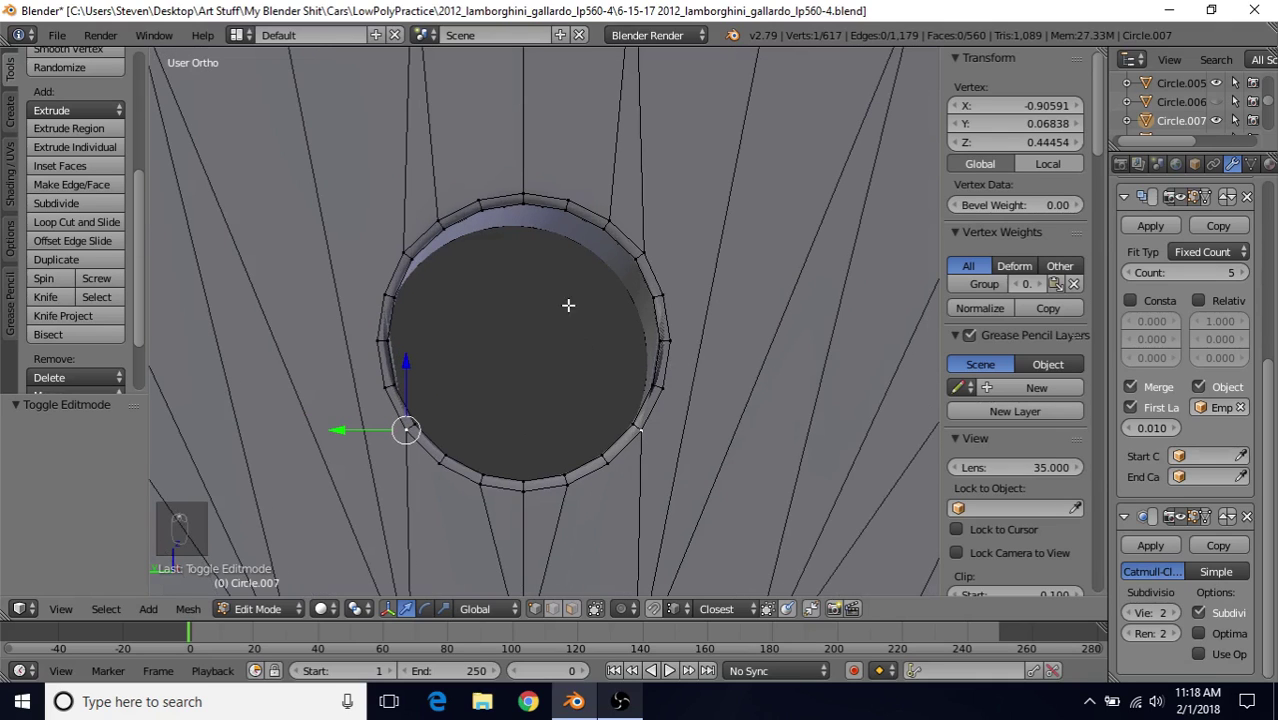
key(Tab)
key(Tab)
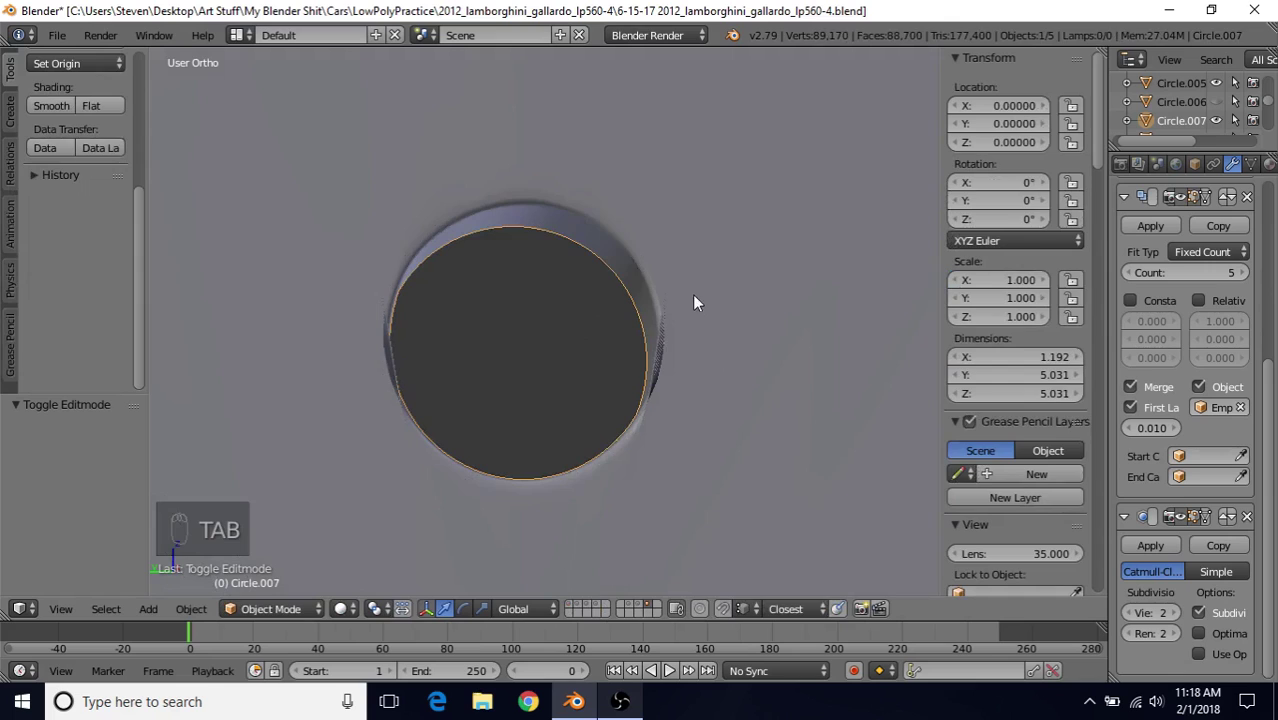
key(Tab)
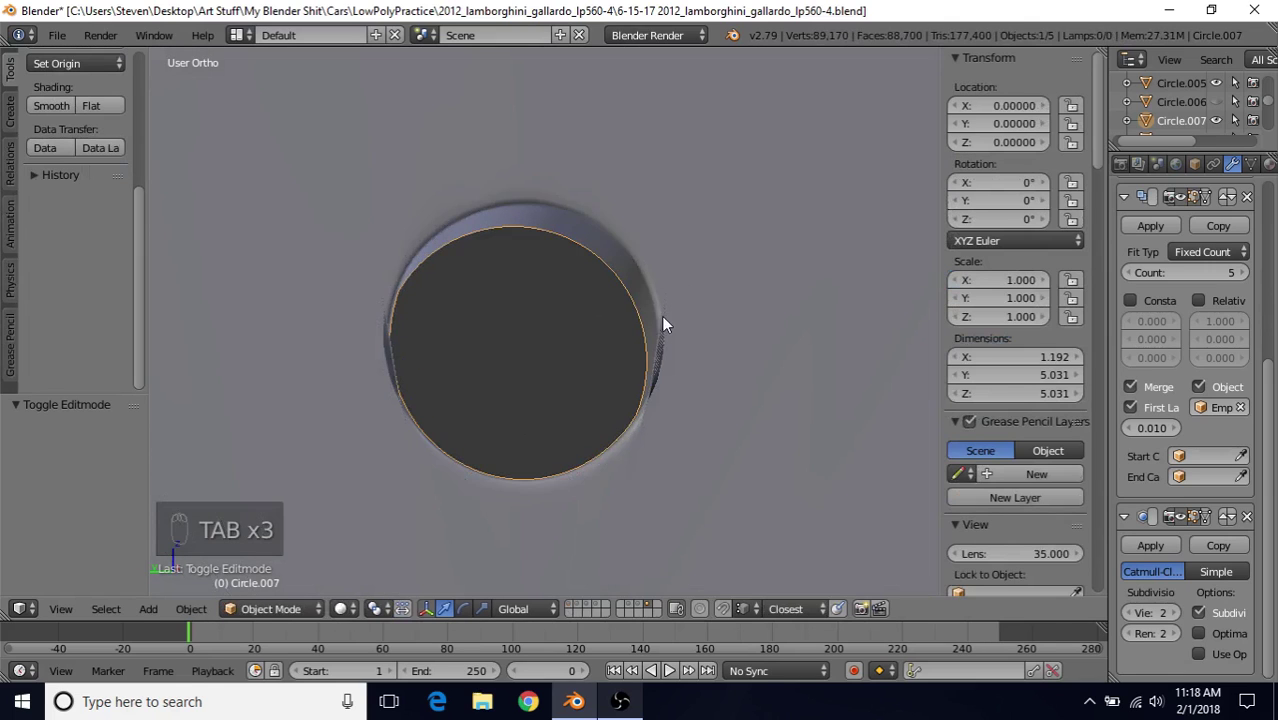
key(Tab)
right_click(662, 300)
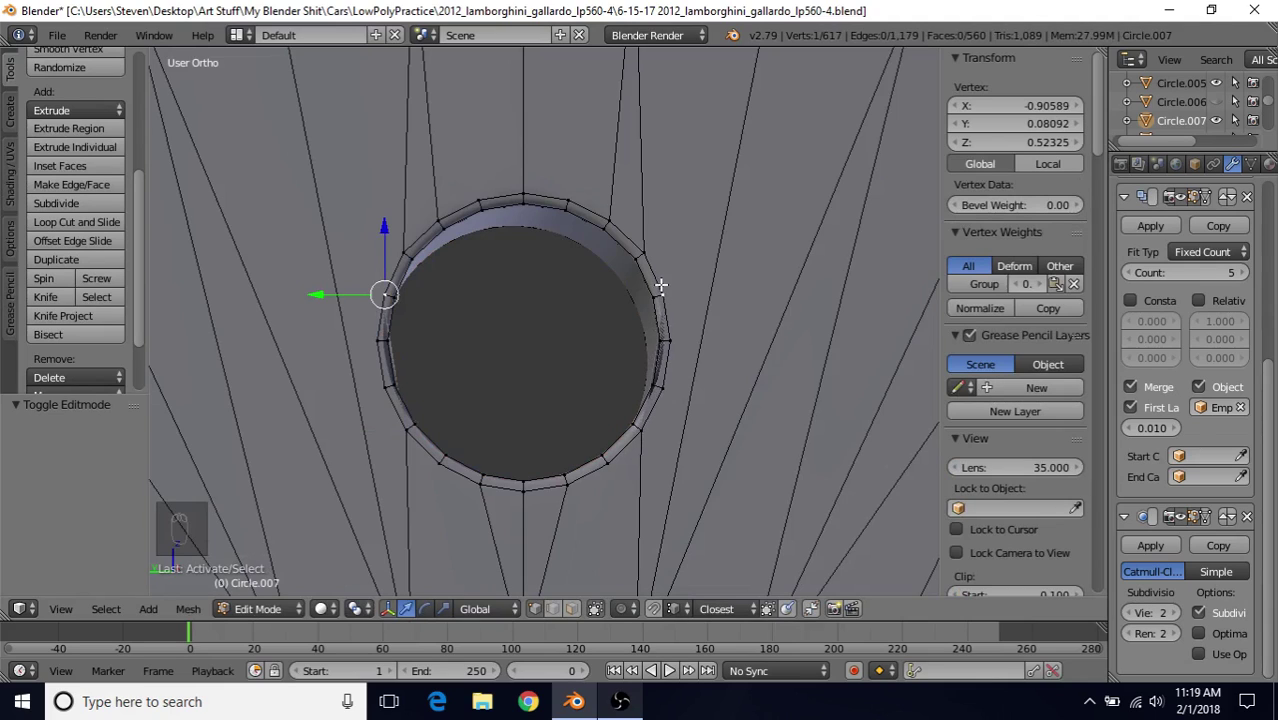
right_click(641, 247)
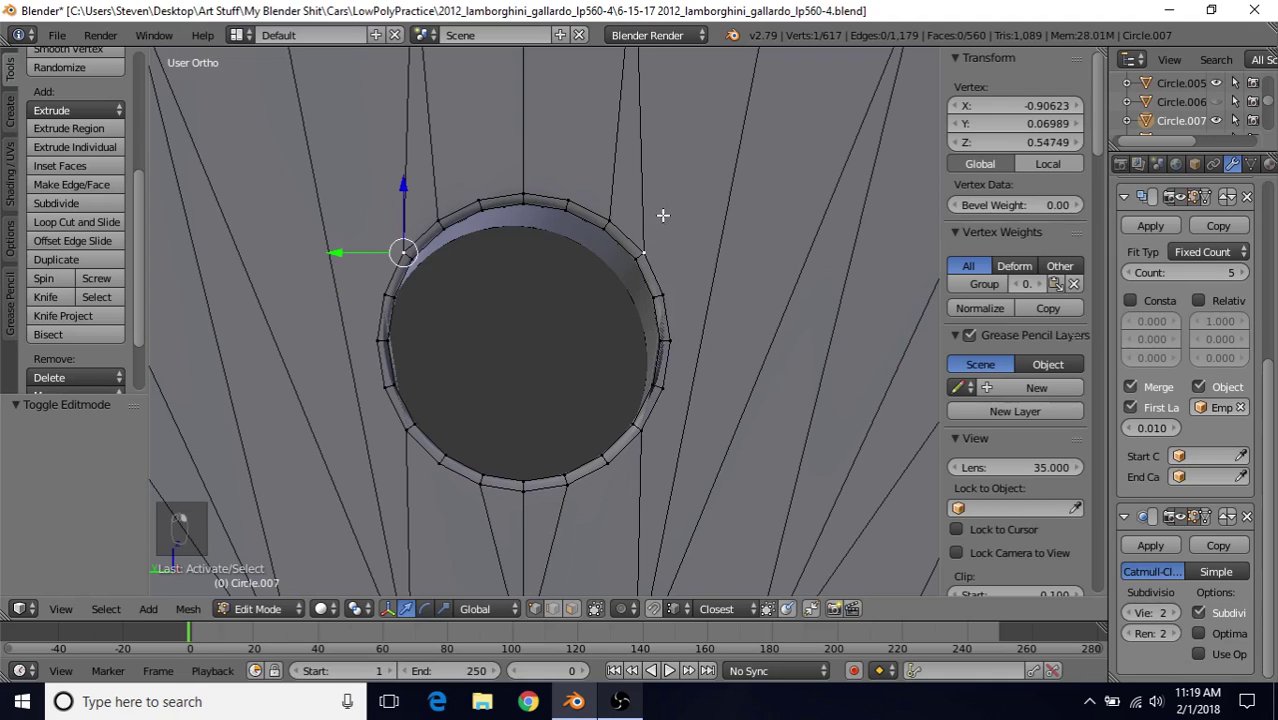
right_click(682, 284)
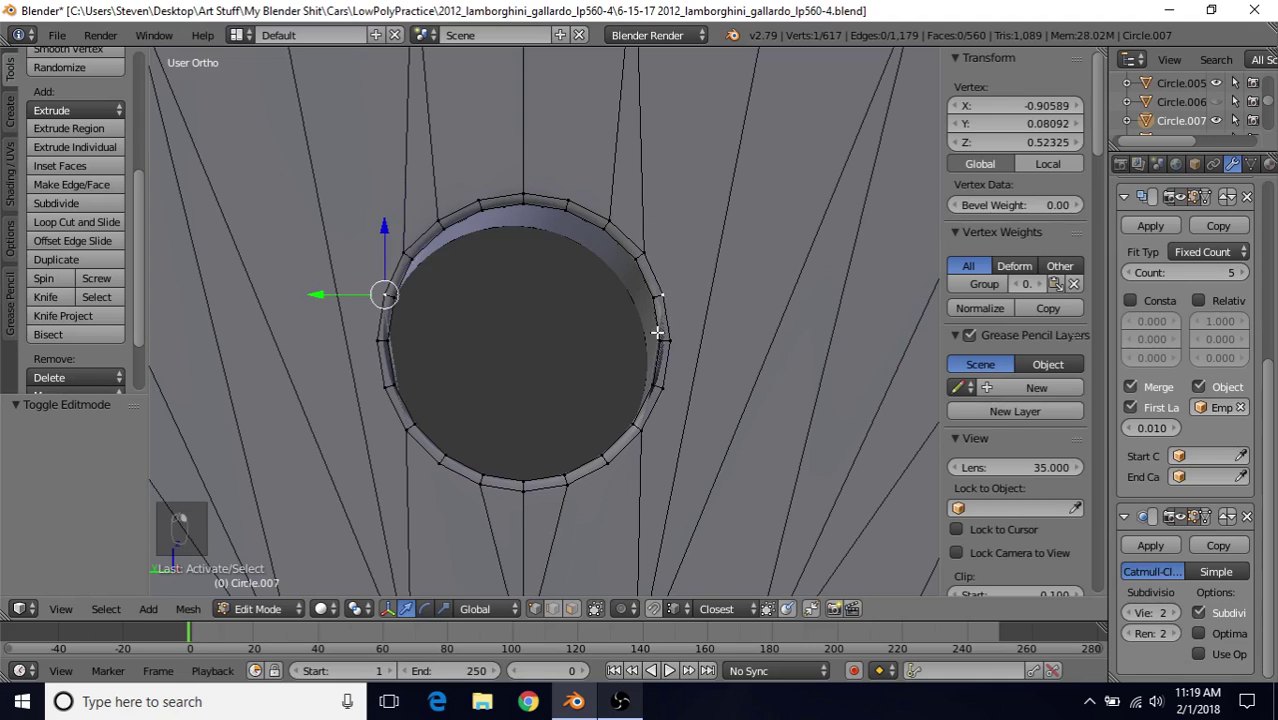
key(Tab)
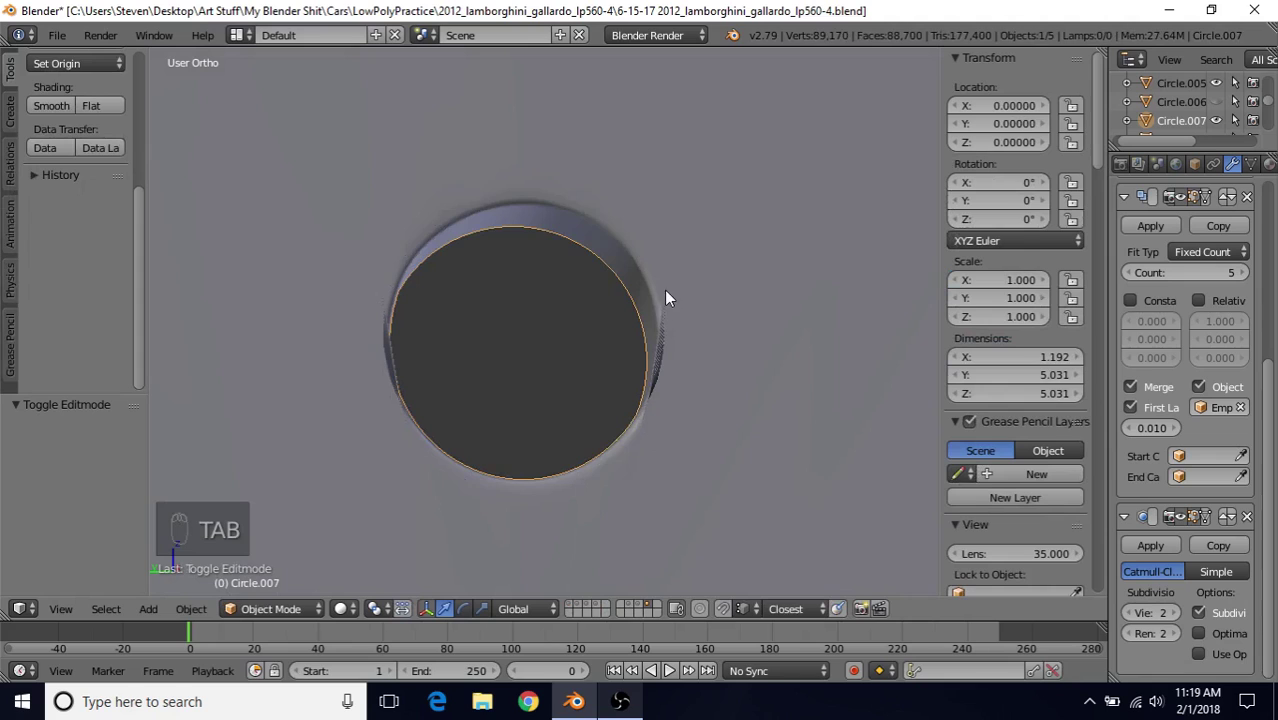
key(Tab)
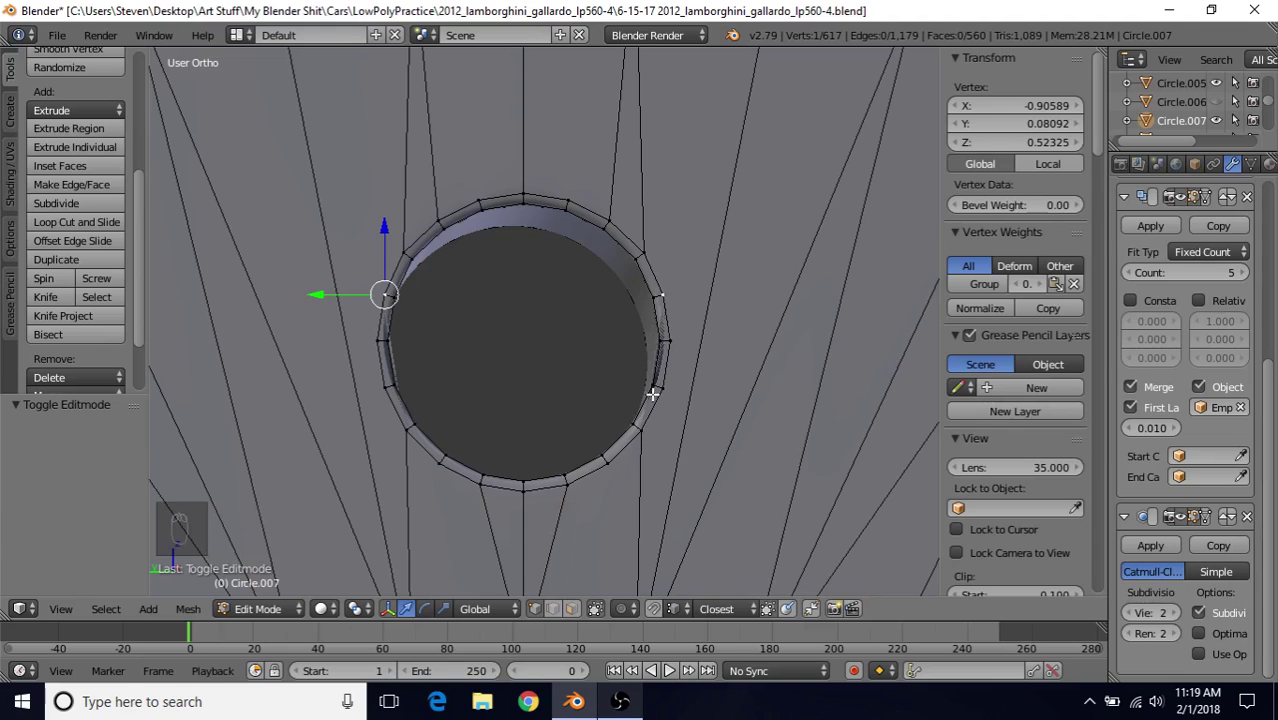
Triangulate the long n-gon beside the lug hole, which spans from the hub's outer ring to its center bore
scroll(652, 392, down, 1)
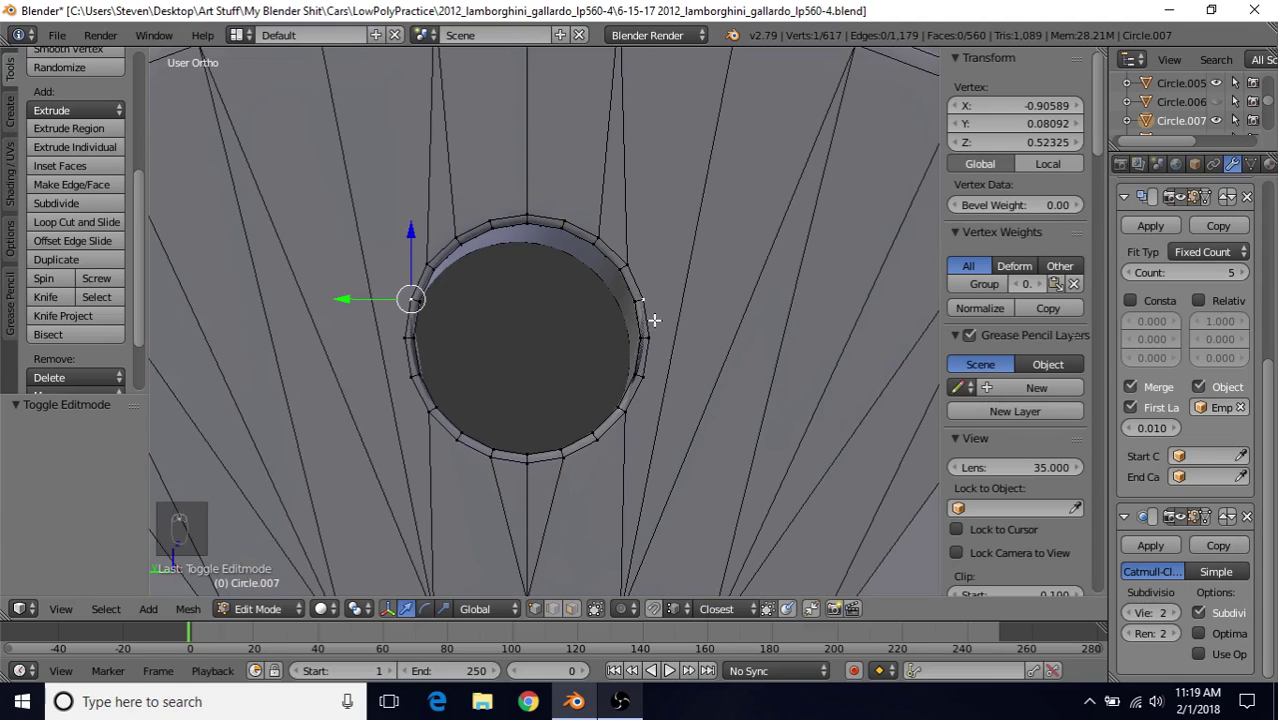
scroll(655, 140, down, 2)
click(572, 608)
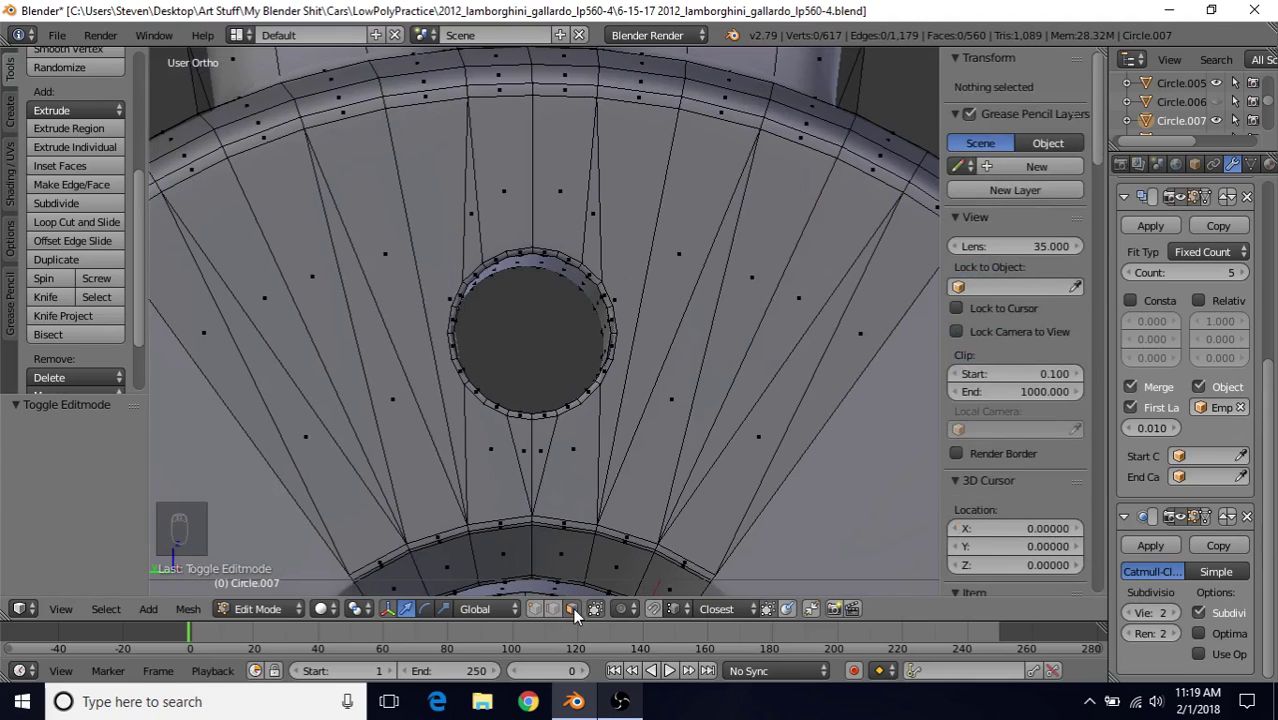
scroll(584, 476, up, 1)
scroll(584, 476, up, 1)
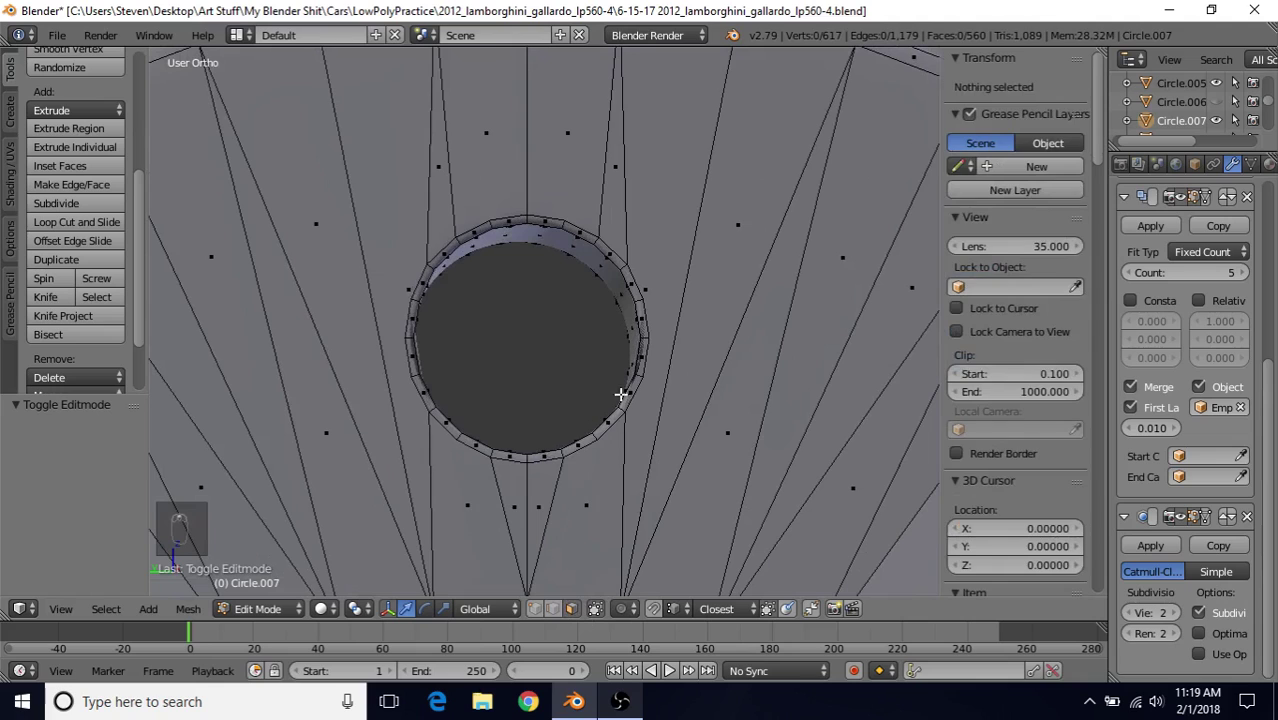
right_click(673, 222)
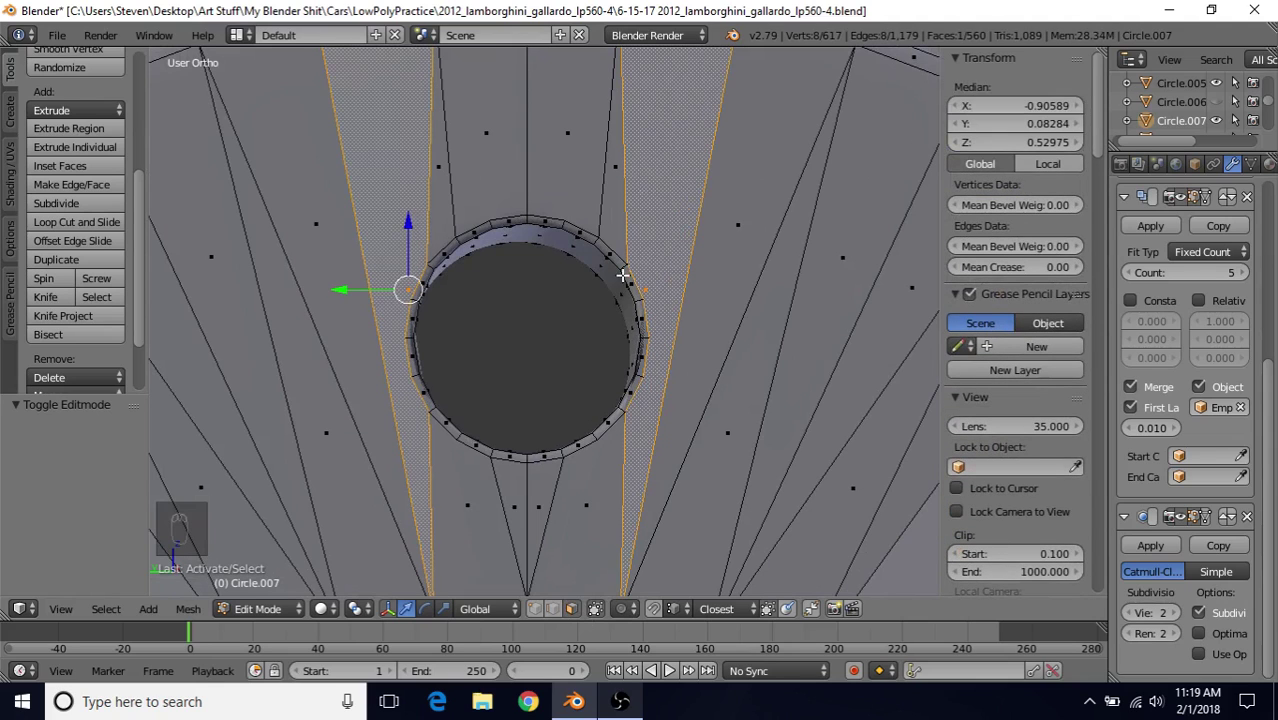
scroll(622, 289, up, 1)
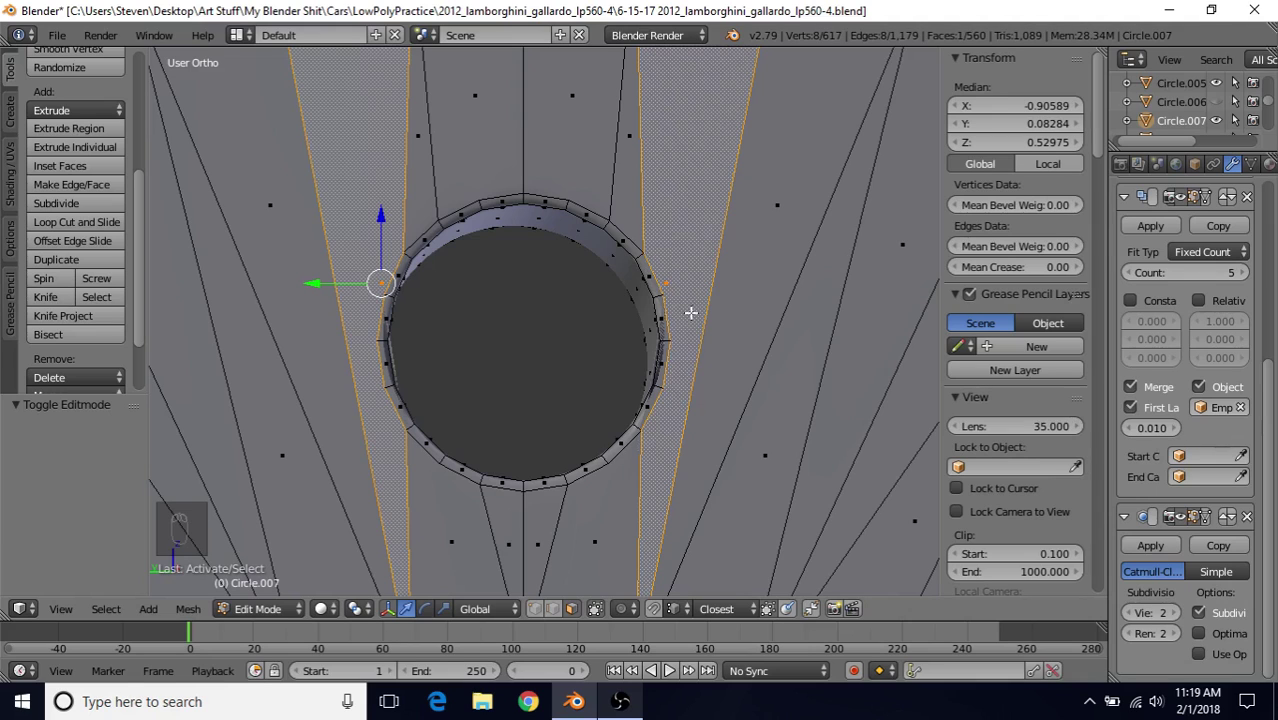
scroll(668, 322, down, 1)
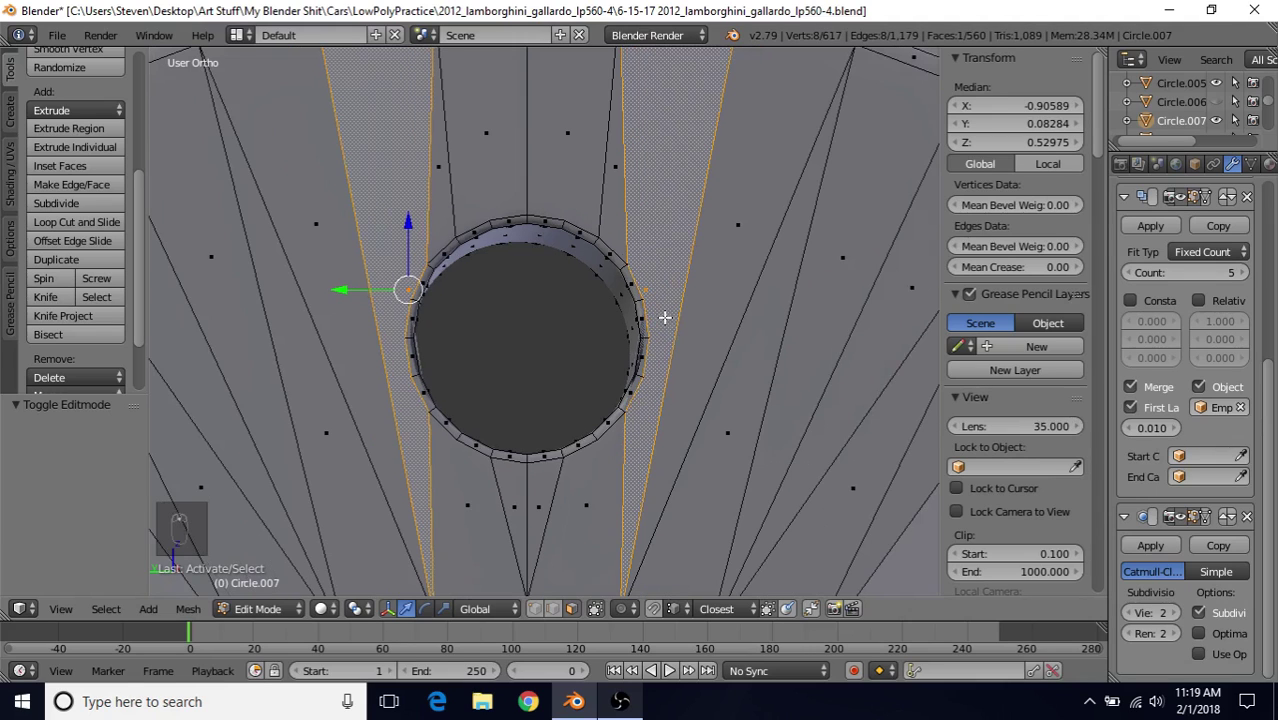
scroll(663, 314, down, 1)
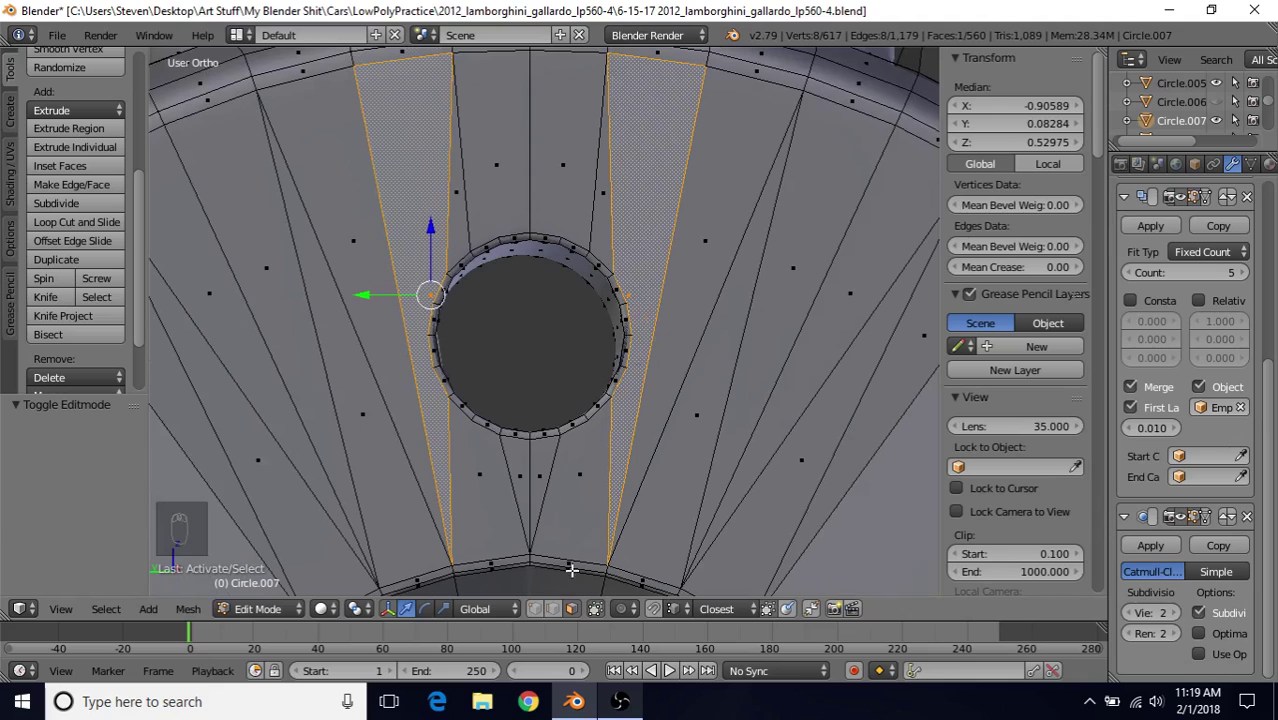
scroll(650, 369, up, 1)
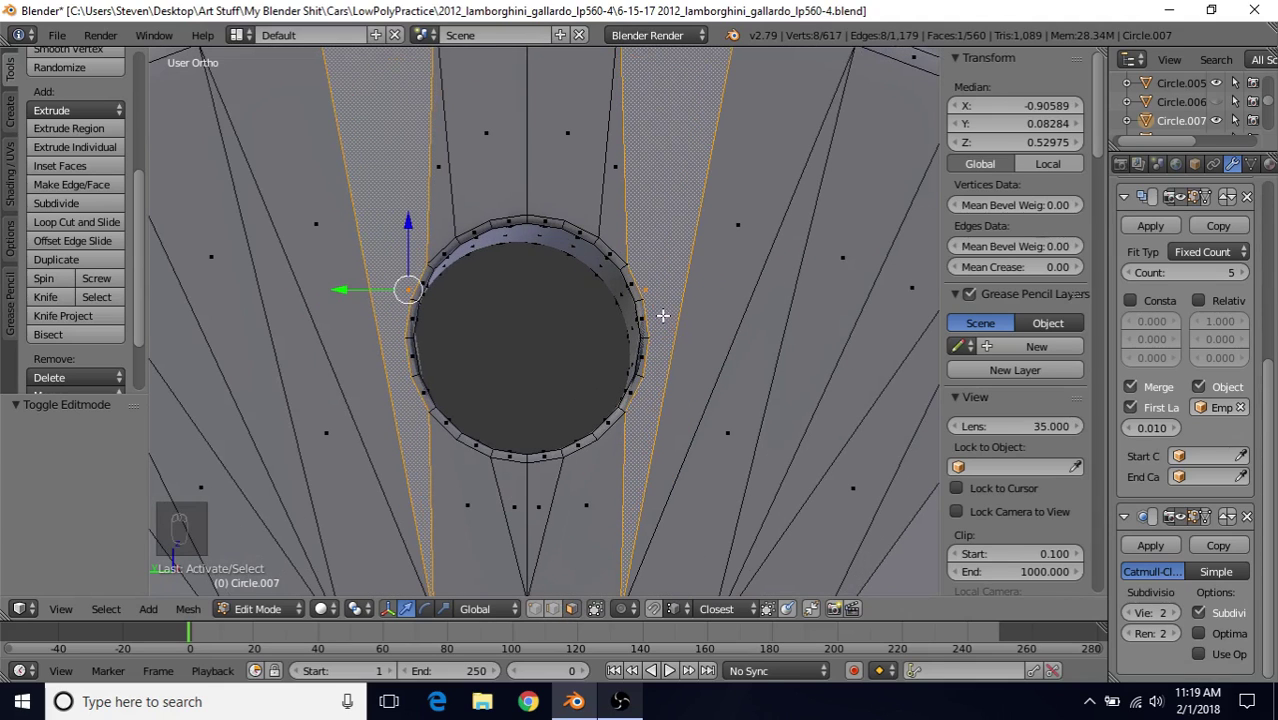
key(ctrl+t)
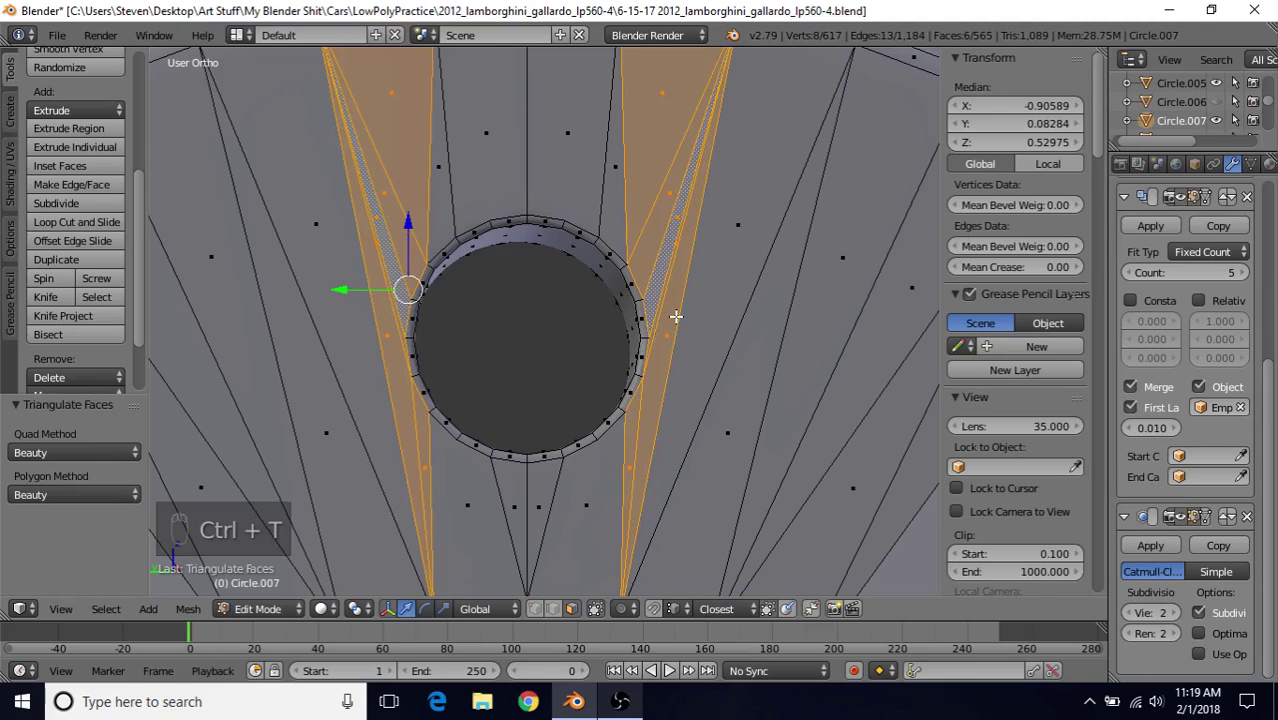
Check the smoothed shading around the lug hole with the triangulated face in place
key(Tab)
key(Tab)
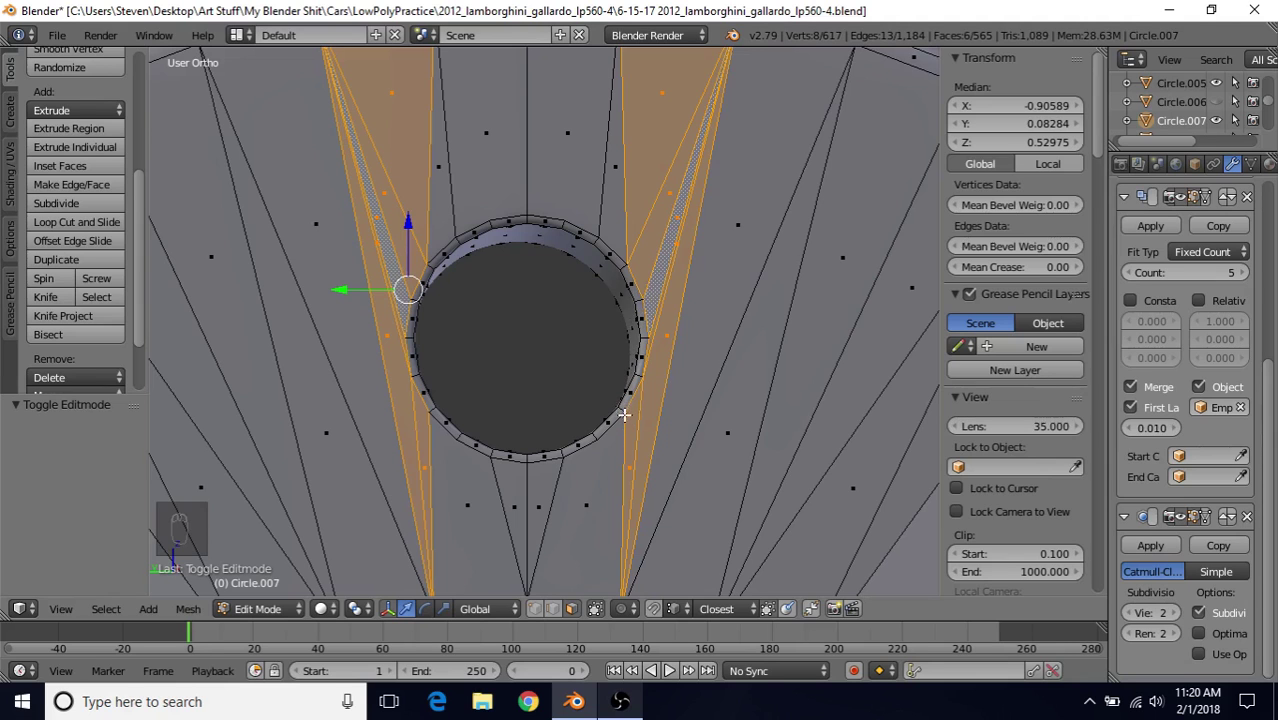
key(Tab)
scroll(614, 364, down, 4)
middle_drag(607, 348, 628, 407)
scroll(626, 398, down, 3)
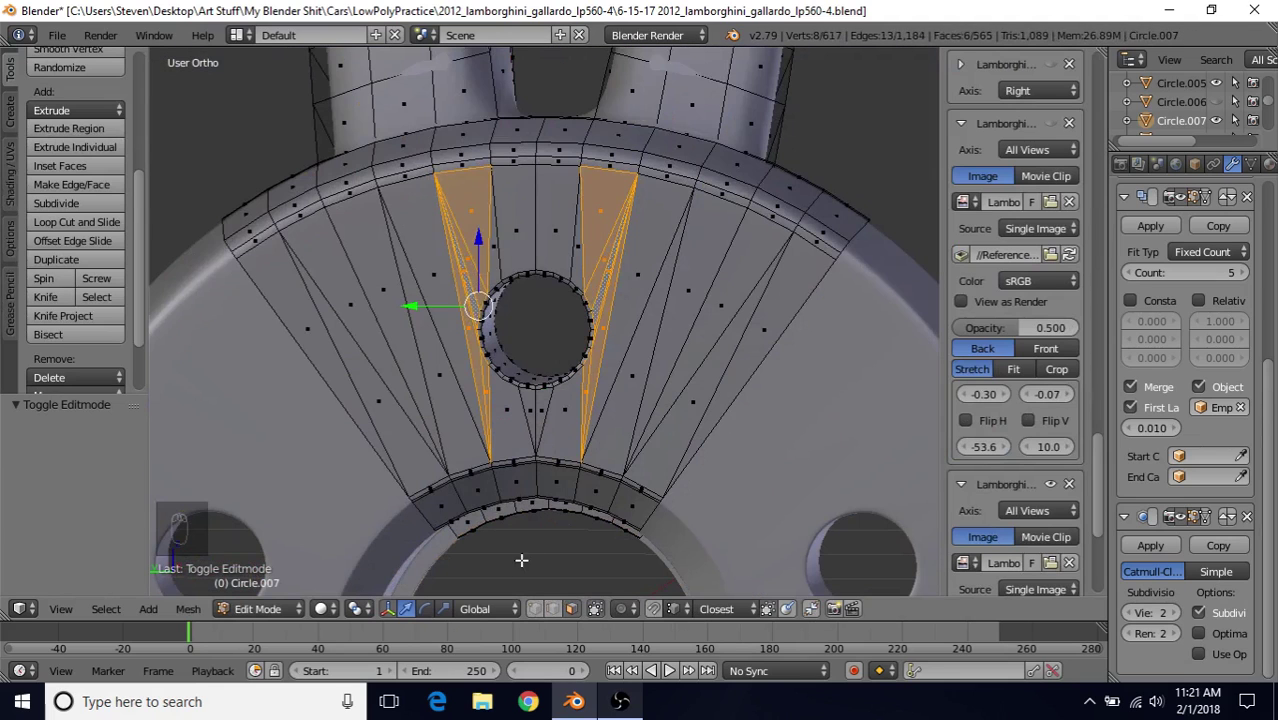
Connect a vertex on the lug hole's lower edge to the bore ring's middle vertex, and one on its upper edge to the outer ring's middle vertex
click(537, 612)
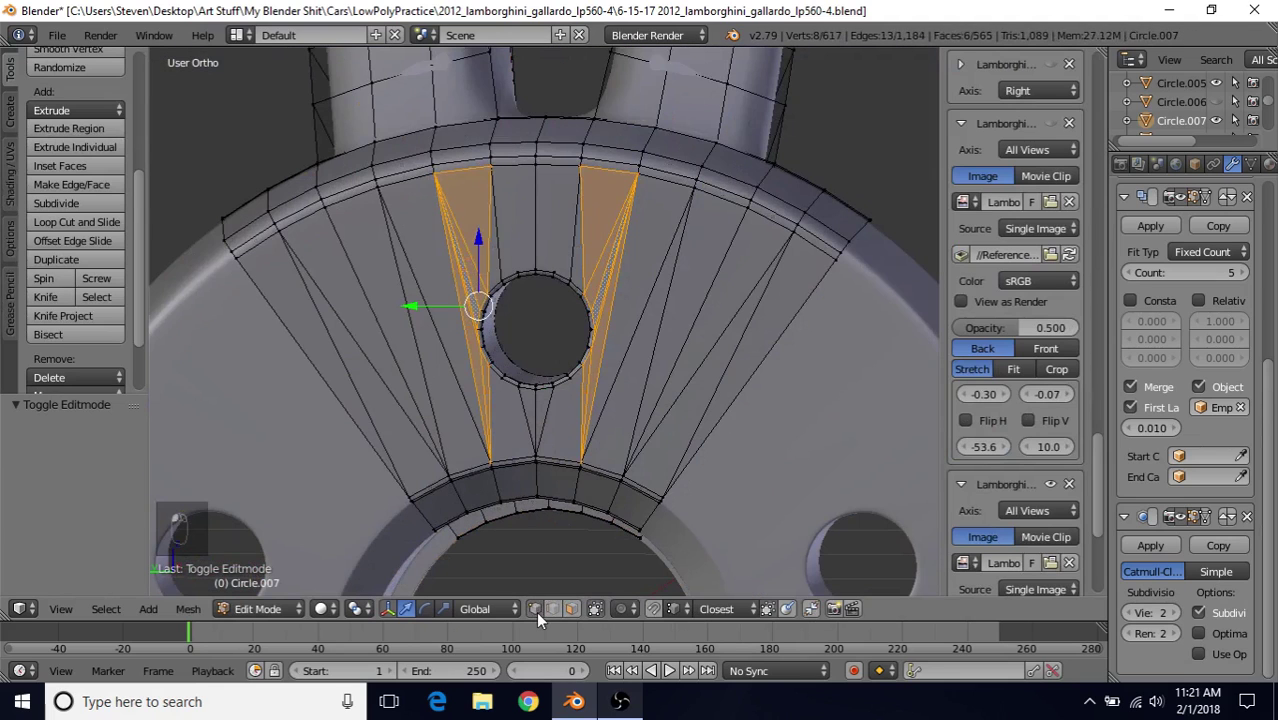
right_click(501, 384)
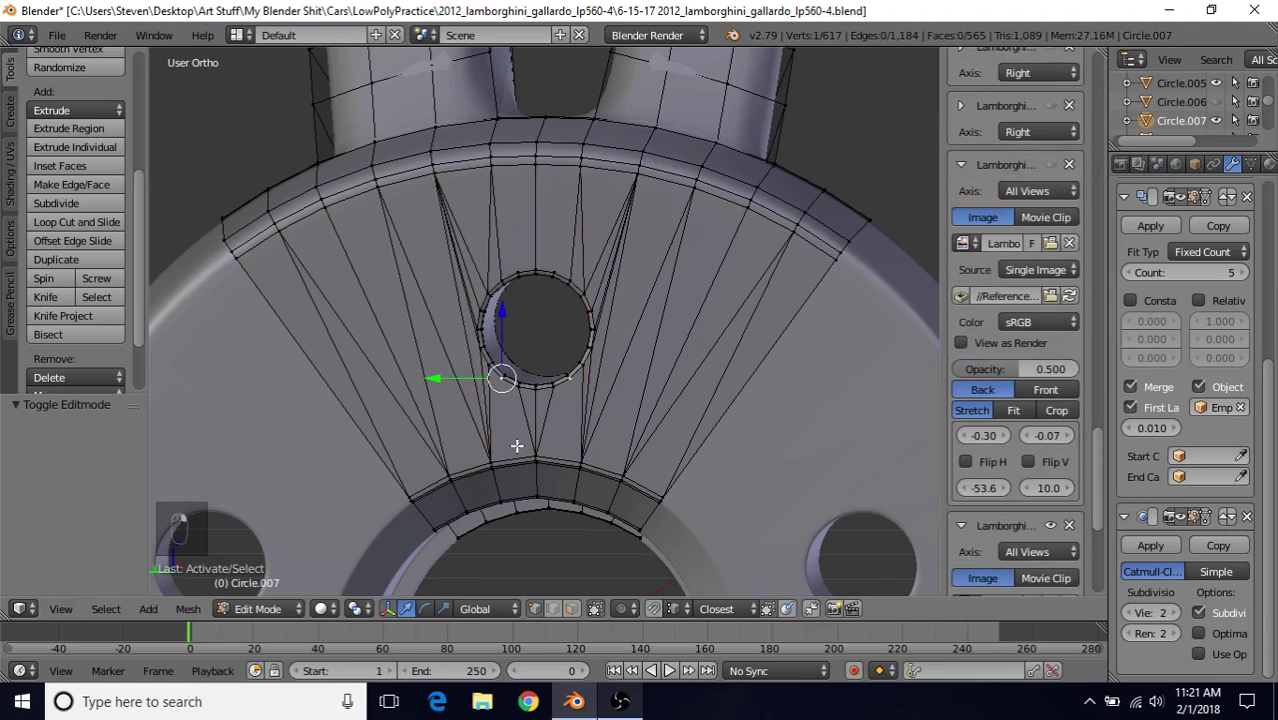
scroll(514, 448, up, 1)
scroll(510, 462, up, 1)
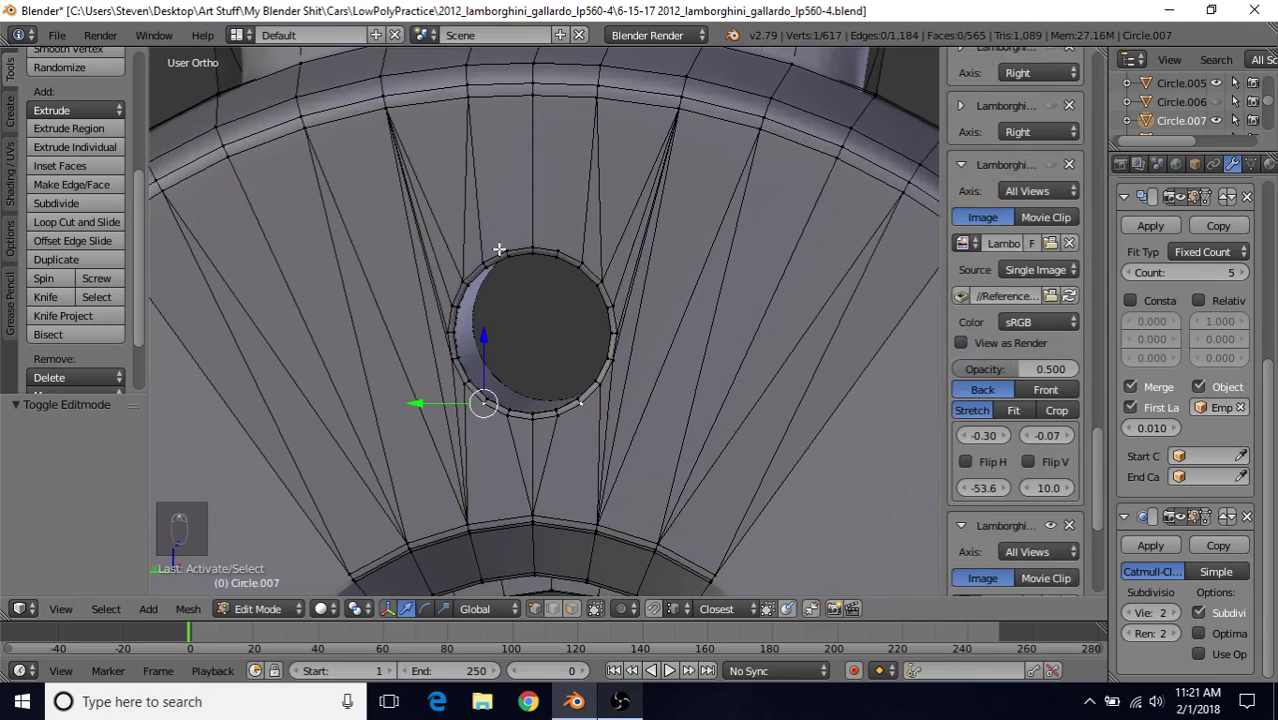
shift+right_click(537, 508)
key(j)
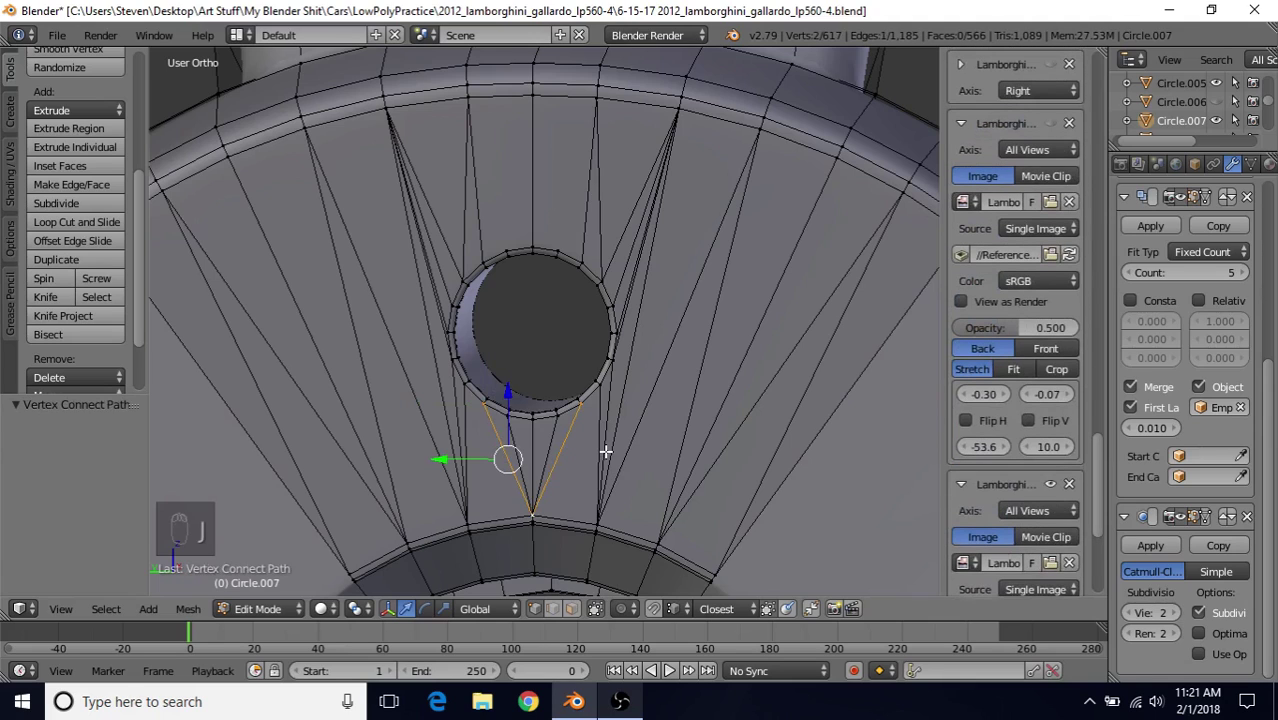
right_click(533, 104)
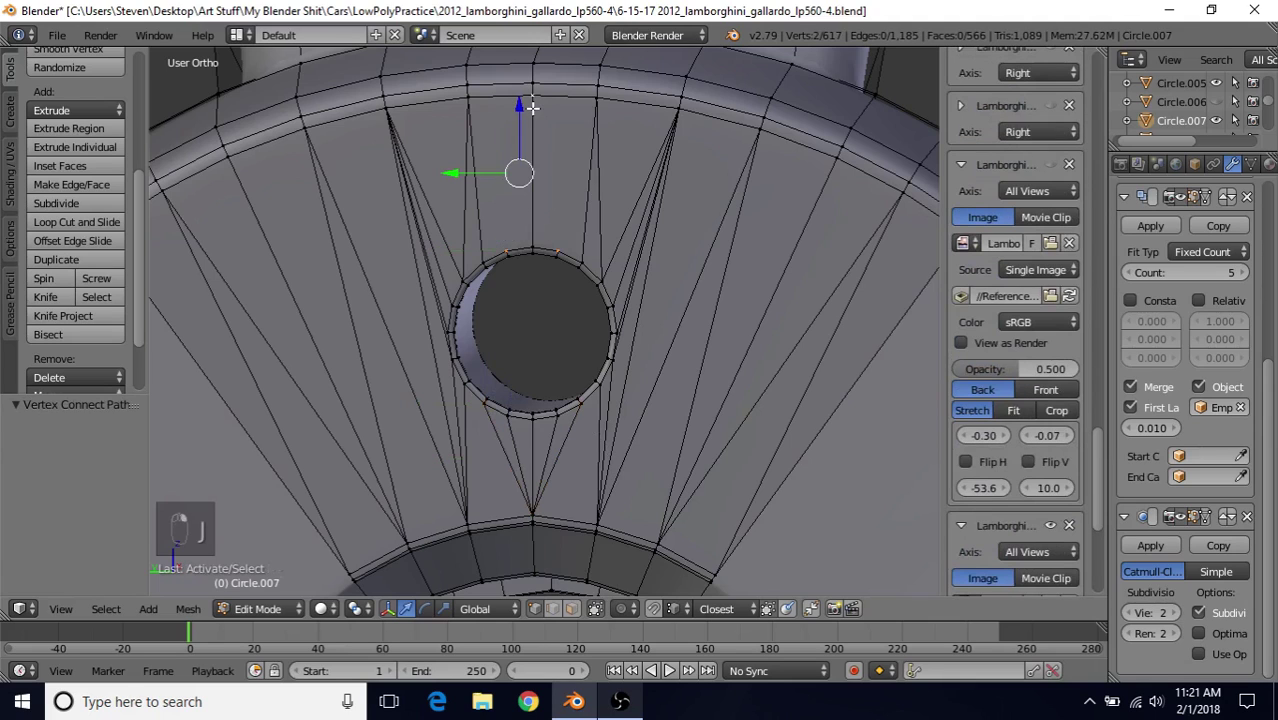
key(j)
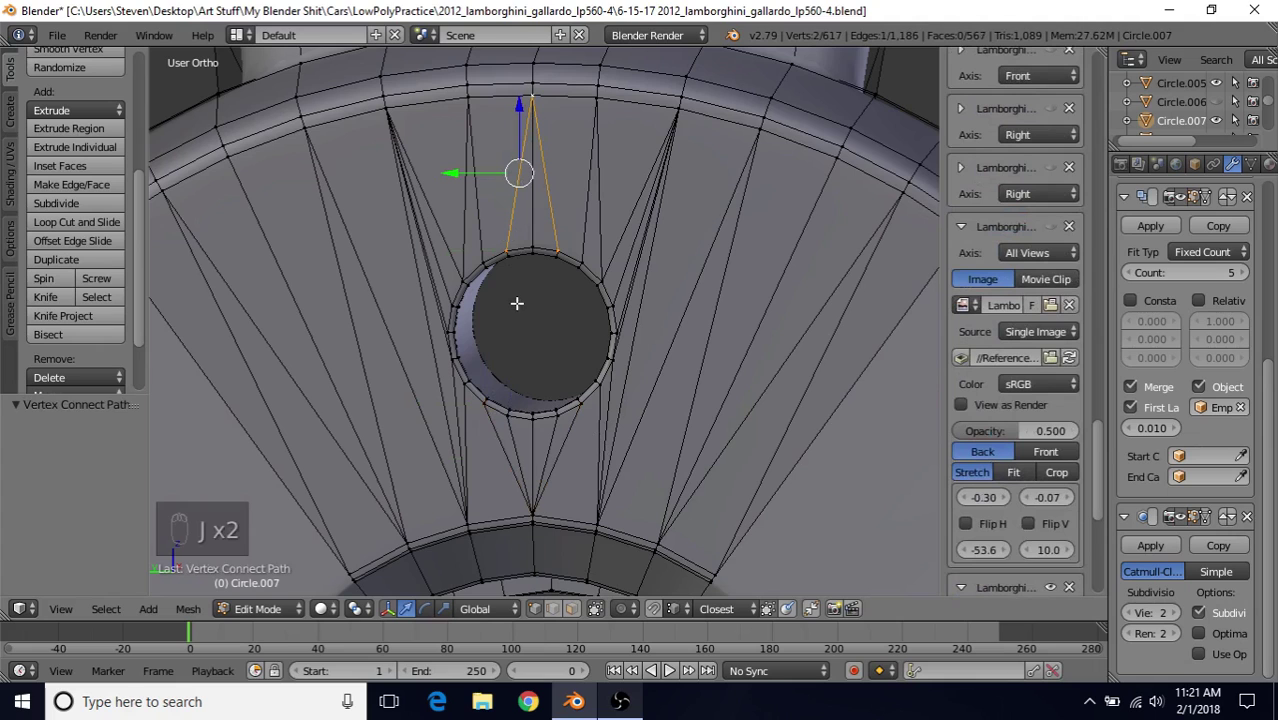
Check the smoothed shading around the lug hole, and examine the edit mesh along its rim and inner wall
key(Tab)
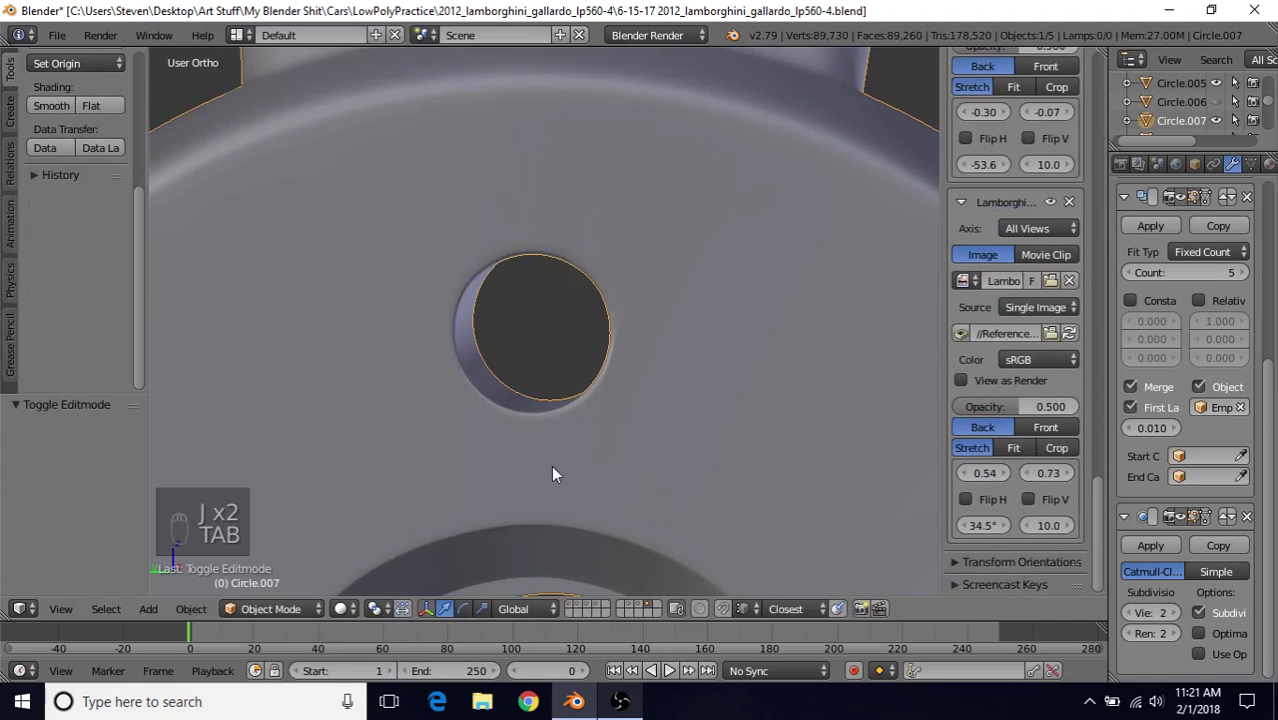
scroll(588, 349, down, 3)
mouse_move(602, 313)
middle_down()
mouse_move(633, 300)
mouse_move(585, 348)
mouse_move(562, 314)
mouse_move(596, 314)
mouse_move(593, 288)
mouse_move(585, 333)
mouse_move(569, 278)
mouse_move(545, 304)
mouse_move(551, 325)
mouse_move(602, 318)
middle_up()
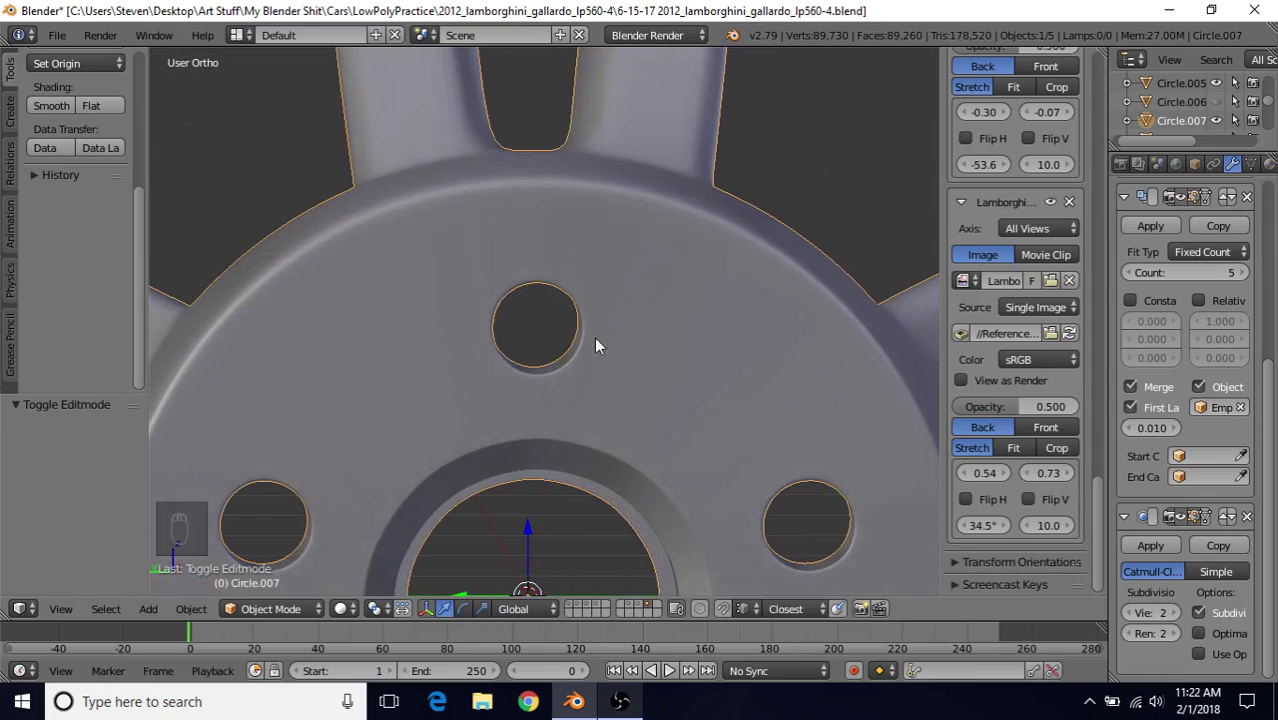
key(Tab)
scroll(561, 324, up, 1)
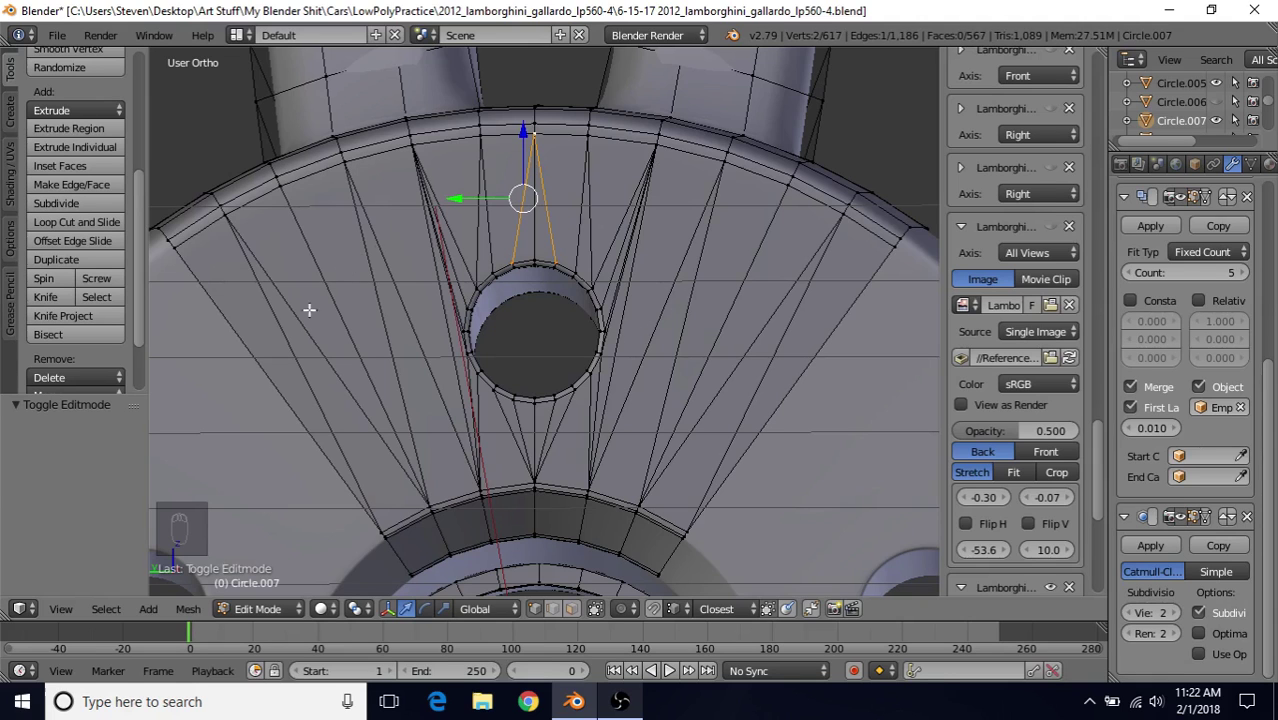
middle_drag(405, 419, 484, 325)
scroll(484, 325, up, 5)
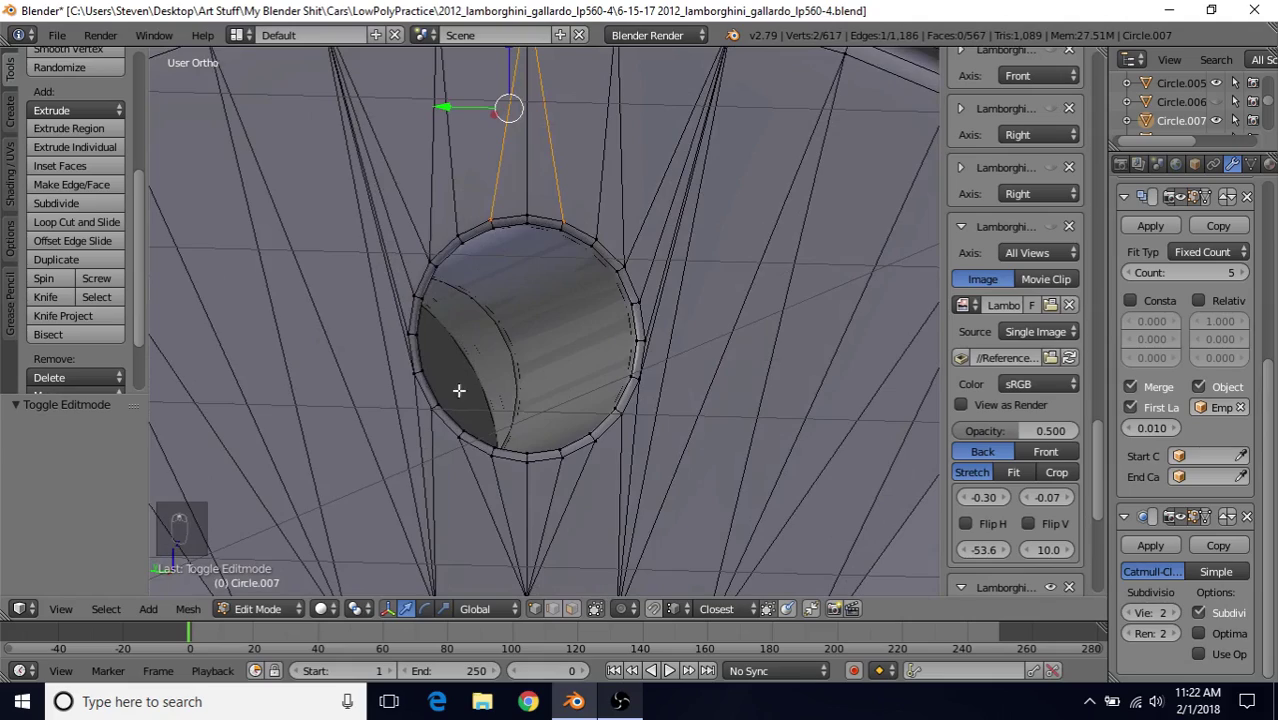
scroll(457, 497, down, 5)
Review the whole smoothed rim in Object Mode from the back and the front
key(Tab)
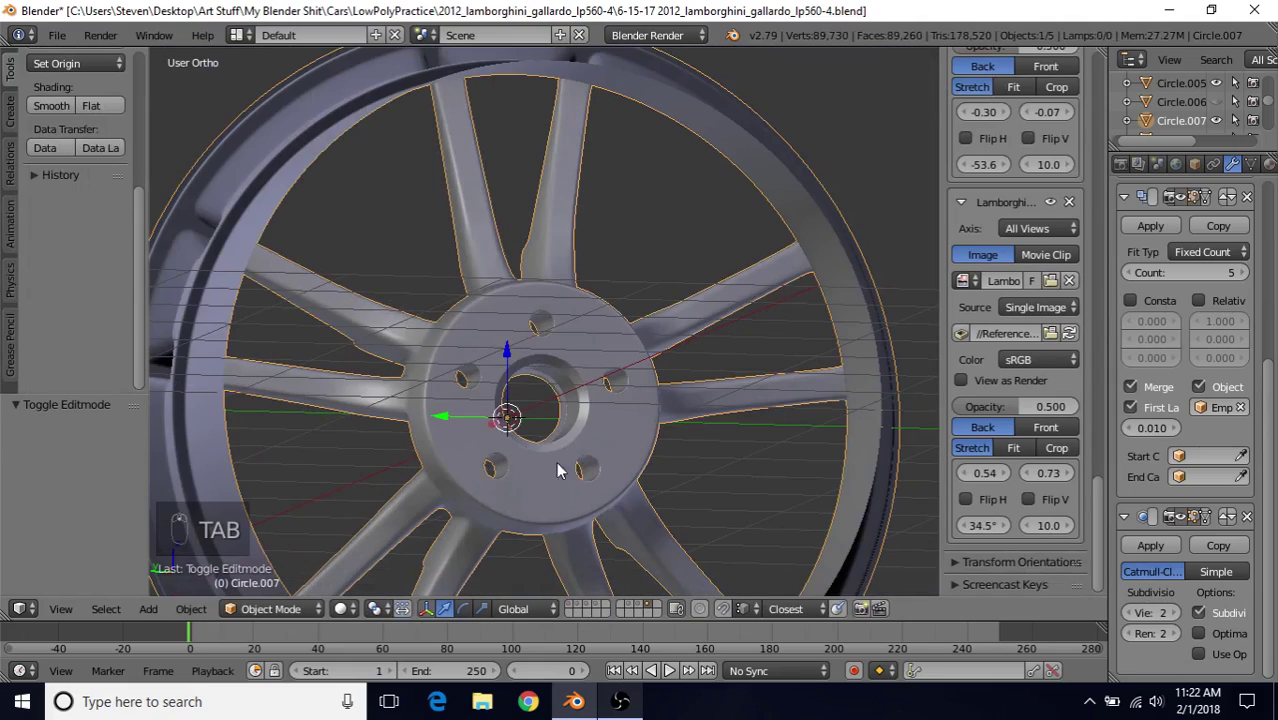
scroll(647, 465, down, 1)
middle_drag(510, 352, 840, 347)
middle_drag(728, 384, 673, 347)
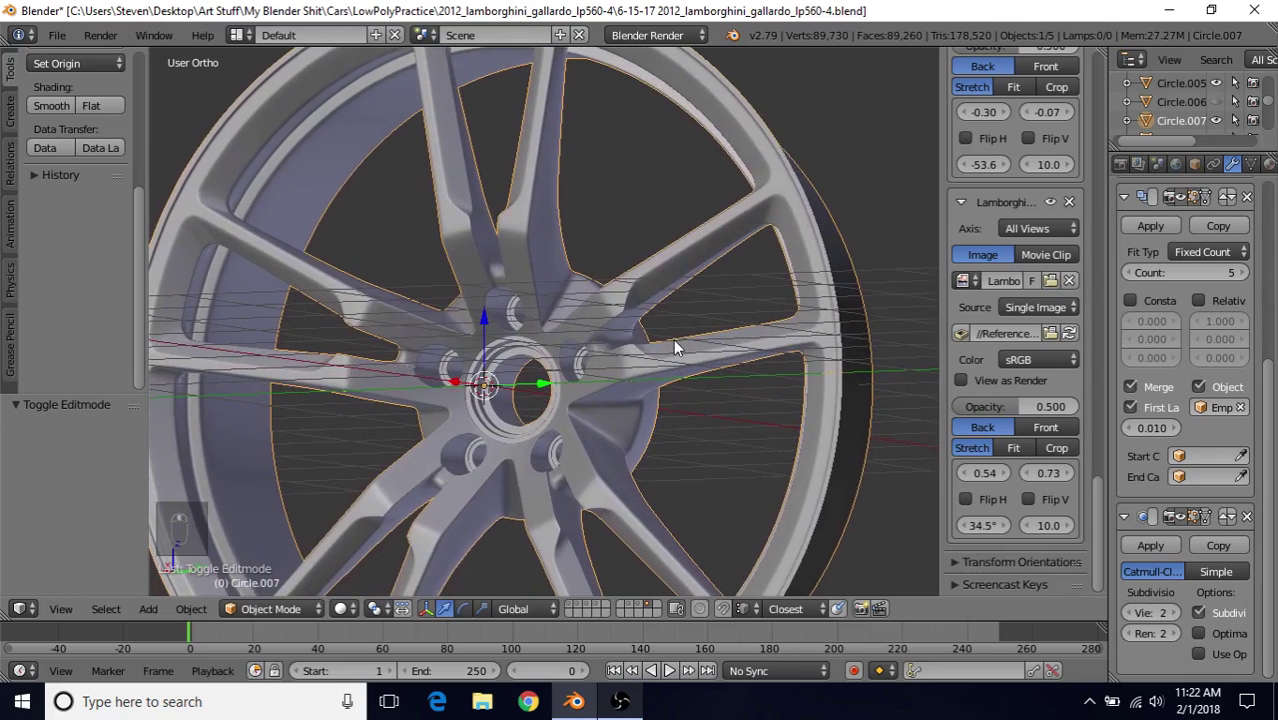
Bring up the file commands for the current wheel scene
click(57, 35)
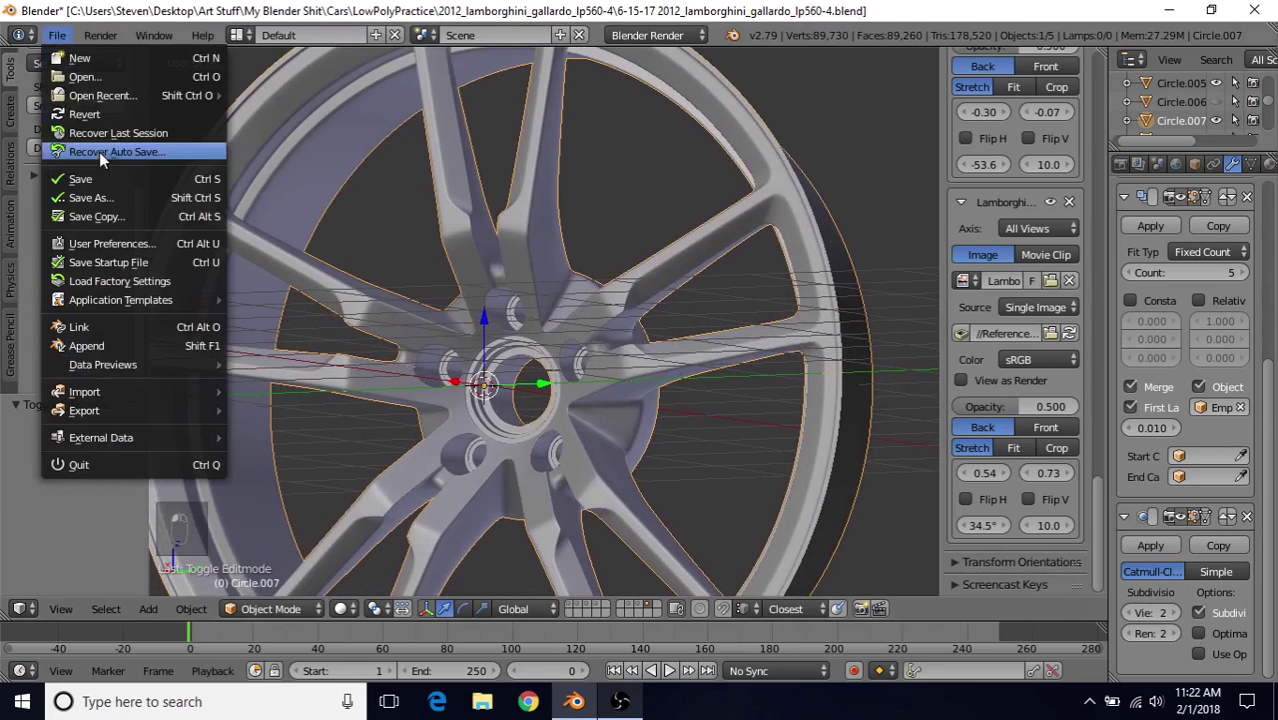